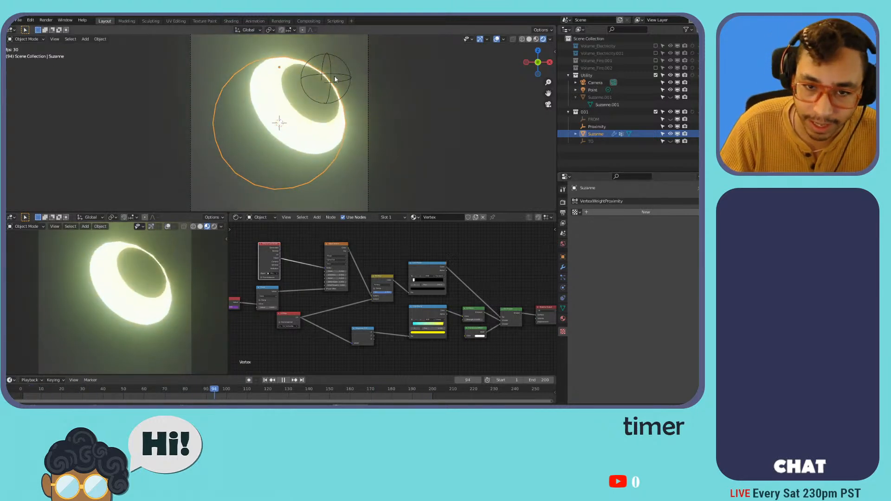
Move the Proximity empty around freely to preview how the glowing rings react, cancelling the move.
{"action": "left_click", "coordinate": [334, 79]}
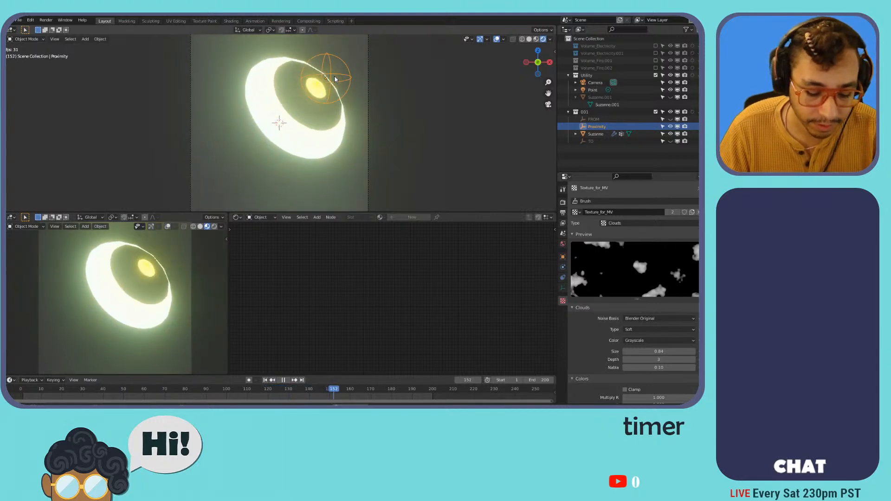
{"action": "key", "text": "g"}
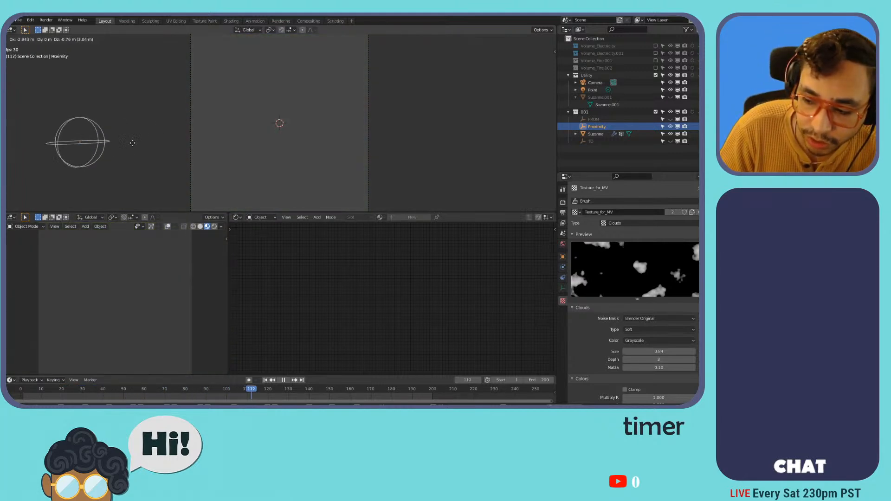
{"action": "right_click", "coordinate": [291, 165]}
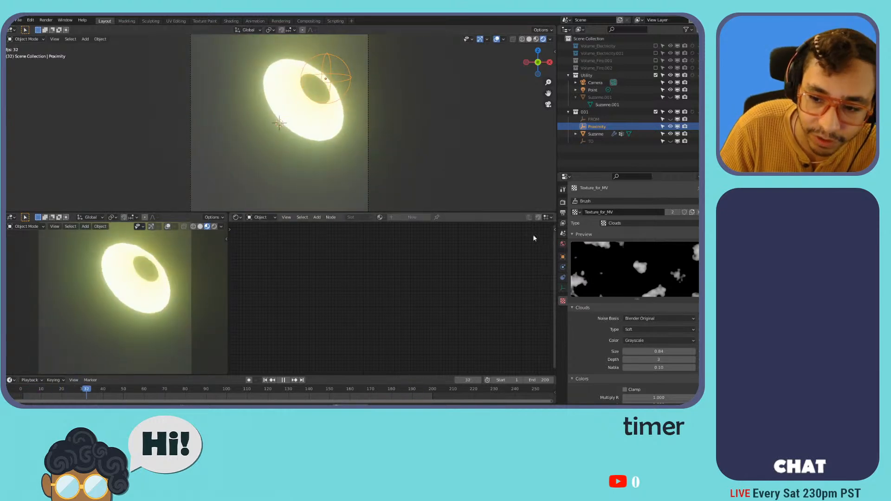
Examine Suzanne's vertex group and UV_VertexWeight map, and how the UV Map node feeds the rest of its Vertex material.
{"action": "left_click", "coordinate": [297, 148]}
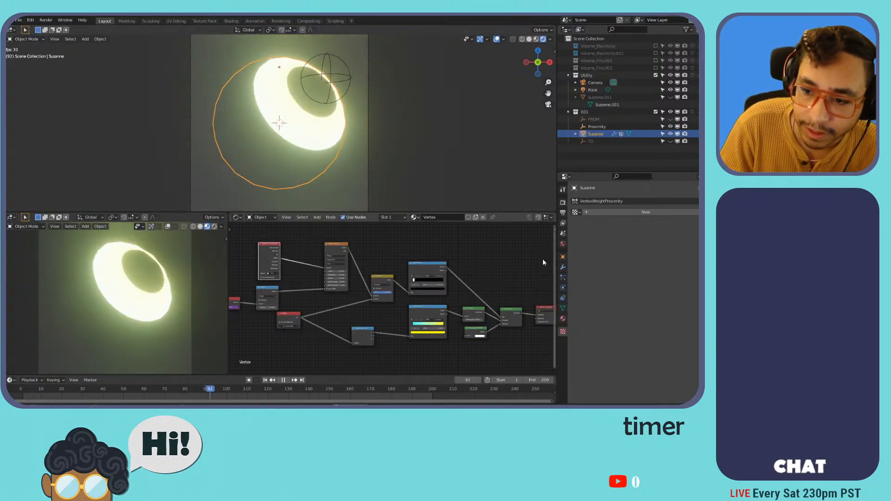
{"action": "left_click", "coordinate": [563, 308]}
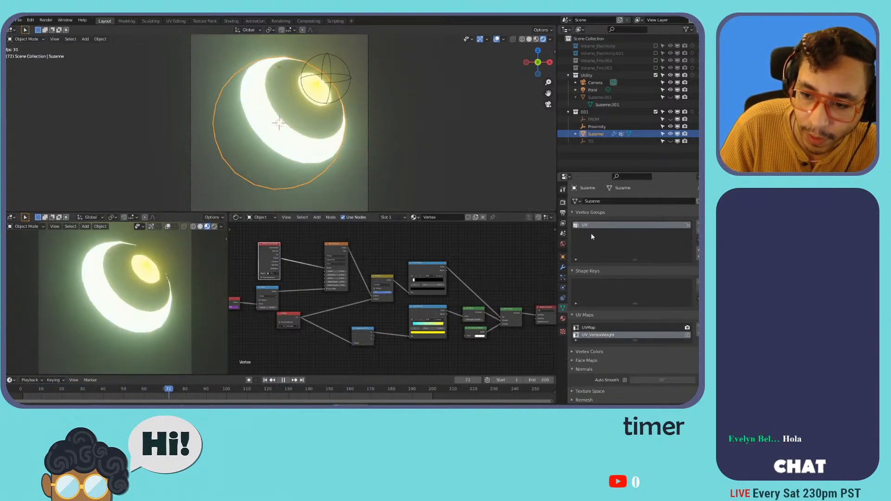
{"action": "middle_click_drag", "start_coordinate": [327, 303], "coordinate": [390, 277]}
{"action": "scroll", "coordinate": [425, 299], "scroll_direction": "up", "scroll_amount": 3}
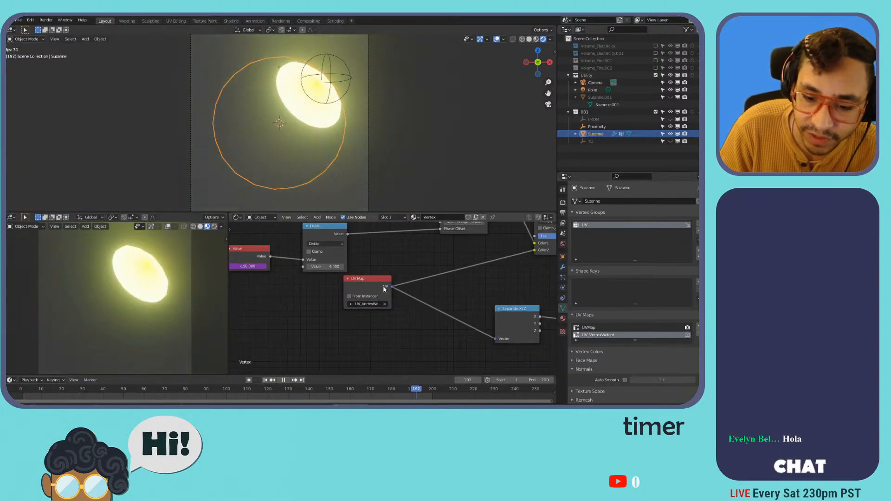
{"action": "scroll", "coordinate": [391, 278], "scroll_direction": "up", "scroll_amount": 3}
{"action": "left_click_drag", "start_coordinate": [347, 261], "coordinate": [337, 279]}
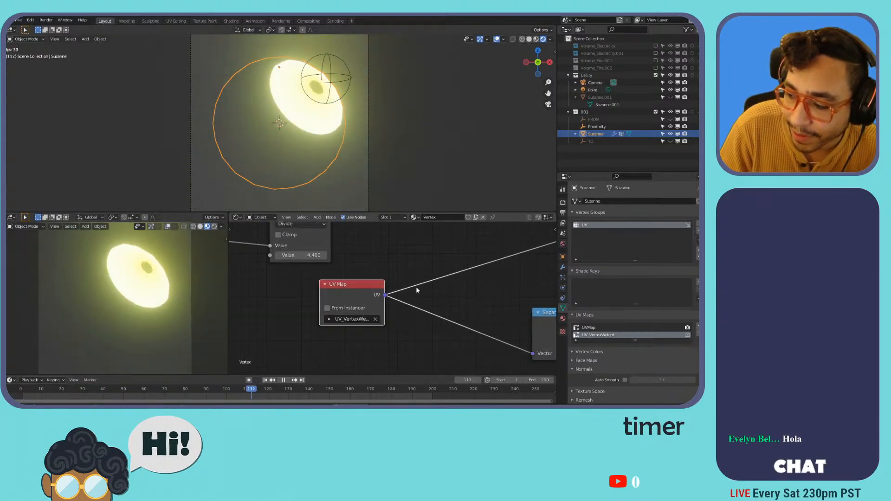
{"action": "scroll", "coordinate": [417, 291], "scroll_direction": "down", "scroll_amount": 2}
{"action": "middle_click_drag", "start_coordinate": [535, 258], "coordinate": [393, 308]}
{"action": "scroll", "coordinate": [393, 307], "scroll_direction": "down", "scroll_amount": 5}
{"action": "middle_click_drag", "start_coordinate": [481, 285], "coordinate": [388, 303]}
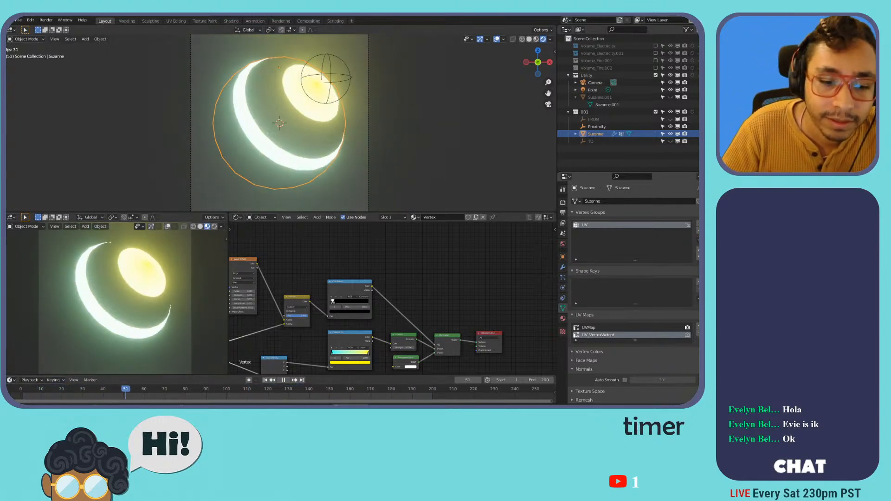
Preview the sphere's glow again with the Proximity empty displaced, and return the empty to its original place.
{"action": "left_click", "coordinate": [335, 83]}
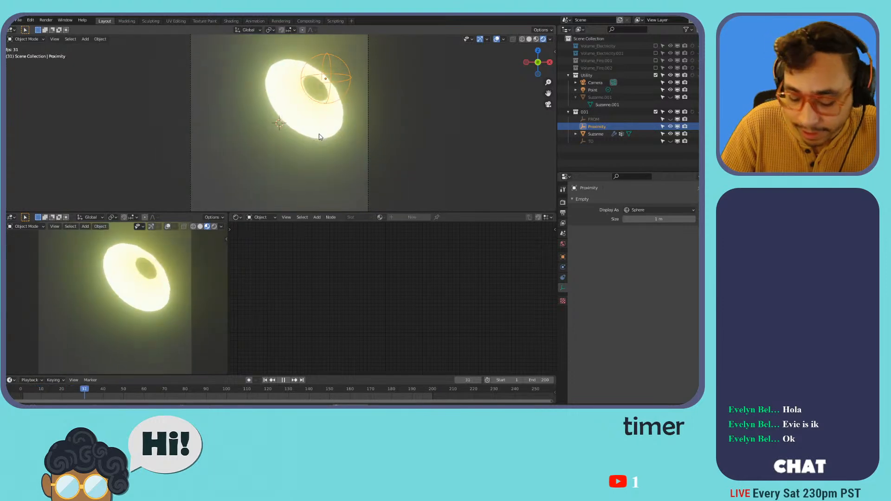
{"action": "key", "text": "g"}
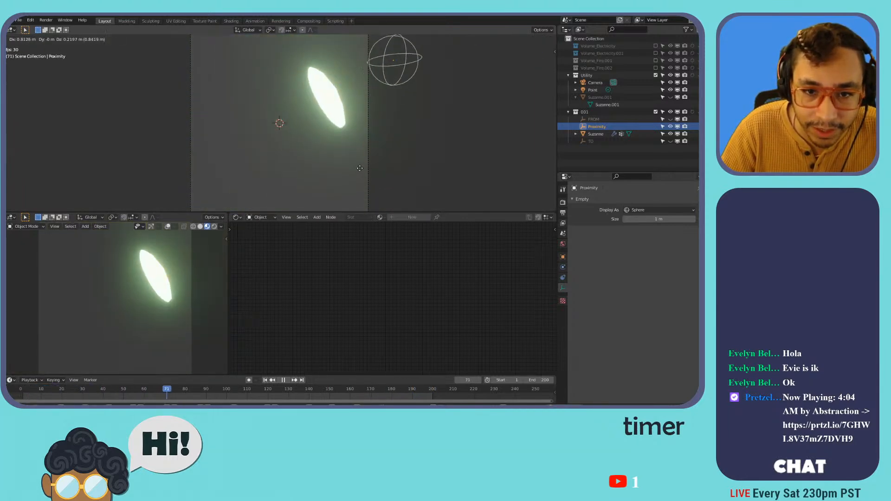
{"action": "left_click", "coordinate": [293, 183]}
Inspect the Texture Coordinate and Wave Texture nodes in Suzanne's Vertex material.
{"action": "left_click", "coordinate": [272, 161]}
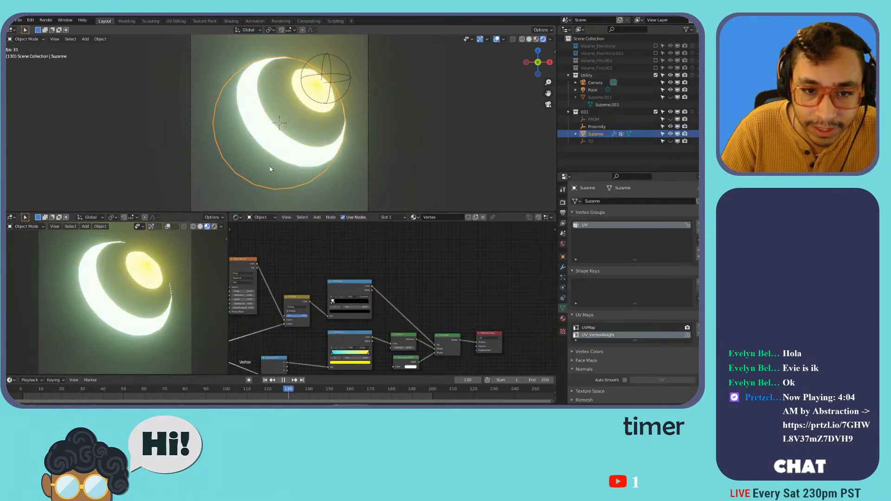
{"action": "middle_click_drag", "start_coordinate": [425, 301], "coordinate": [479, 300]}
{"action": "scroll", "coordinate": [364, 297], "scroll_direction": "up", "scroll_amount": 5}
{"action": "middle_click_drag", "start_coordinate": [364, 296], "coordinate": [383, 341]}
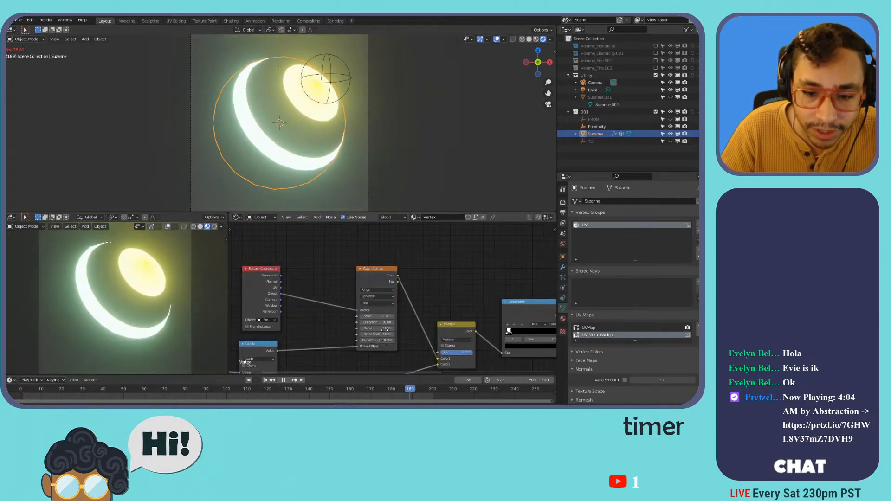
{"action": "scroll", "coordinate": [385, 297], "scroll_direction": "up", "scroll_amount": 6}
{"action": "mouse_move", "coordinate": [361, 259]}
{"action": "left_mouse_down"}
{"action": "mouse_move", "coordinate": [347, 262]}
{"action": "mouse_move", "coordinate": [349, 253]}
{"action": "left_mouse_up"}
{"action": "scroll", "coordinate": [348, 253], "scroll_direction": "down", "scroll_amount": 10}
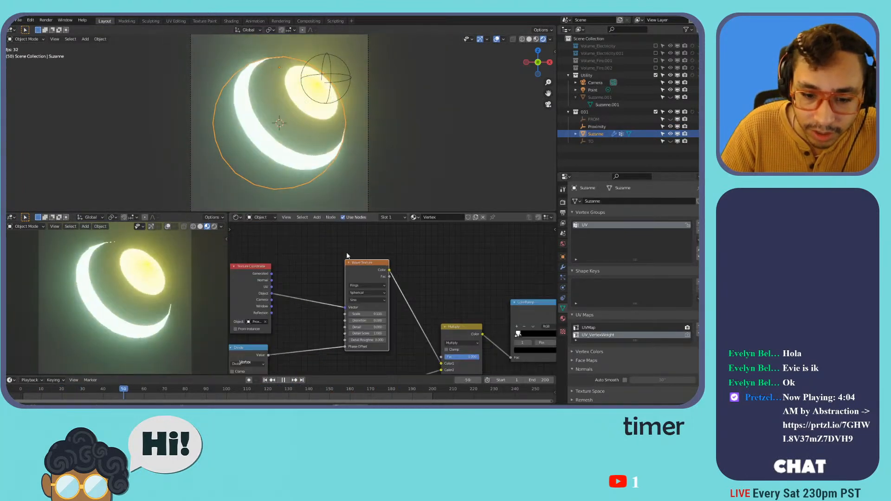
Examine the Value and Divide nodes driving the Wave Texture's phase offset, and follow the links to the shader output.
{"action": "middle_click_drag", "start_coordinate": [299, 336], "coordinate": [472, 280]}
{"action": "scroll", "coordinate": [313, 294], "scroll_direction": "up", "scroll_amount": 6}
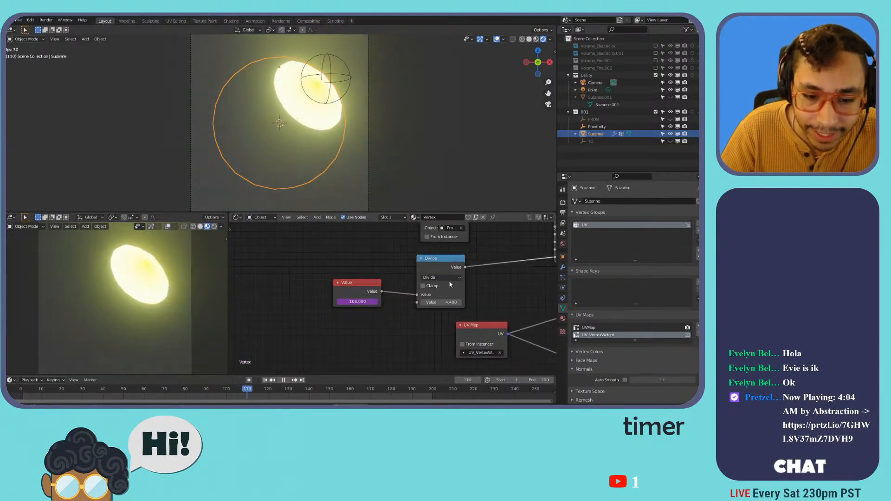
{"action": "scroll", "coordinate": [375, 301], "scroll_direction": "up", "scroll_amount": 9}
{"action": "left_click_drag", "start_coordinate": [337, 300], "coordinate": [307, 301]}
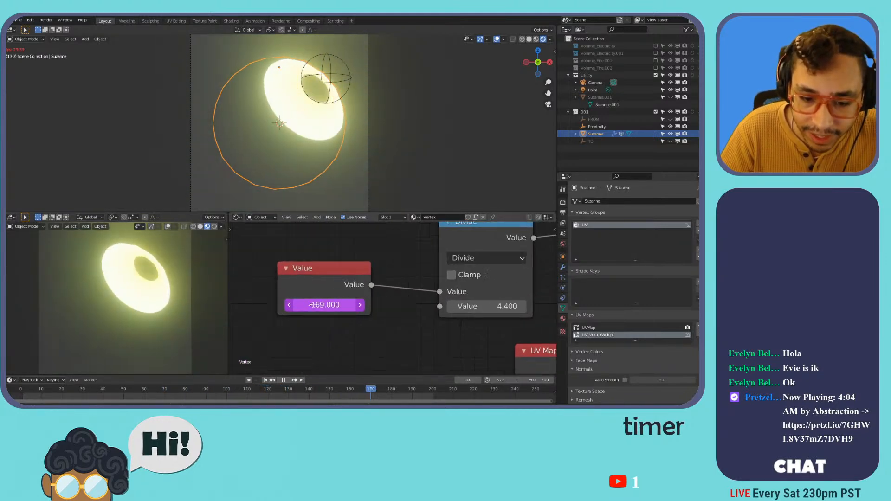
{"action": "scroll", "coordinate": [393, 299], "scroll_direction": "down", "scroll_amount": 4}
{"action": "middle_click_drag", "start_coordinate": [487, 276], "coordinate": [374, 278]}
{"action": "scroll", "coordinate": [361, 277], "scroll_direction": "up", "scroll_amount": 4}
{"action": "scroll", "coordinate": [362, 275], "scroll_direction": "down", "scroll_amount": 7}
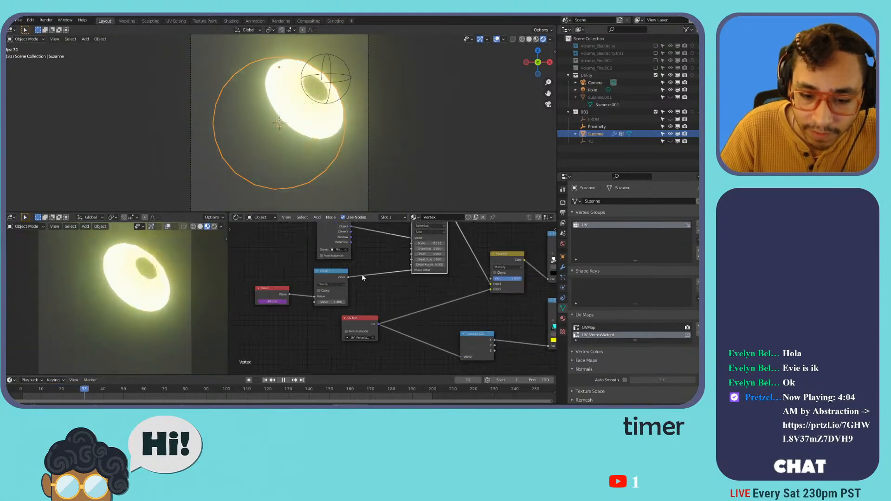
{"action": "scroll", "coordinate": [381, 310], "scroll_direction": "up", "scroll_amount": 5}
{"action": "scroll", "coordinate": [380, 310], "scroll_direction": "down", "scroll_amount": 6}
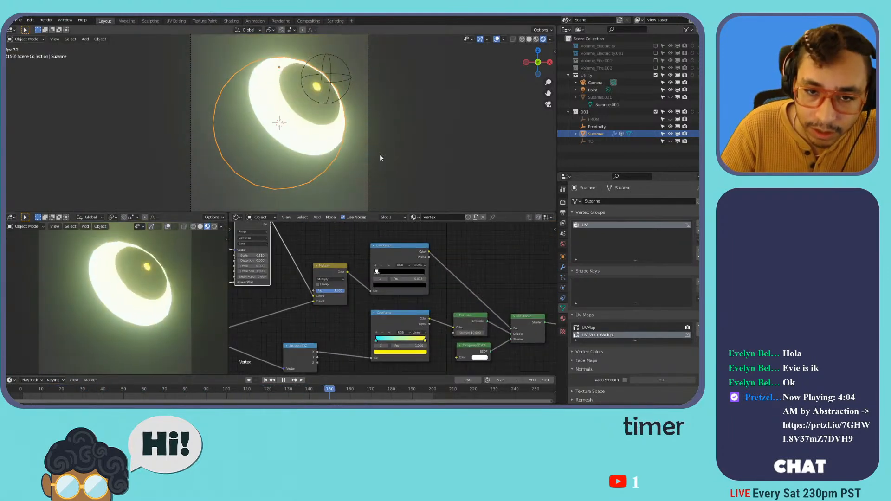
Test the ring effect once more with a temporary move of the Proximity empty.
{"action": "left_click", "coordinate": [330, 79]}
{"action": "key", "text": "g"}
{"action": "left_click", "coordinate": [376, 72]}
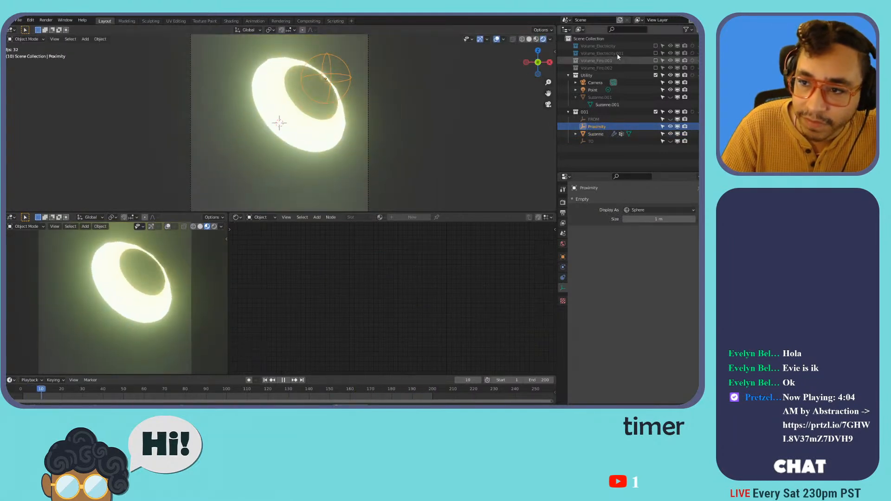
Exclude the 001 collection from the view layer, hide Suzanne.001 in the Utility collection, and collapse both collections.
{"action": "left_click", "coordinate": [568, 75]}
{"action": "left_click", "coordinate": [569, 82]}
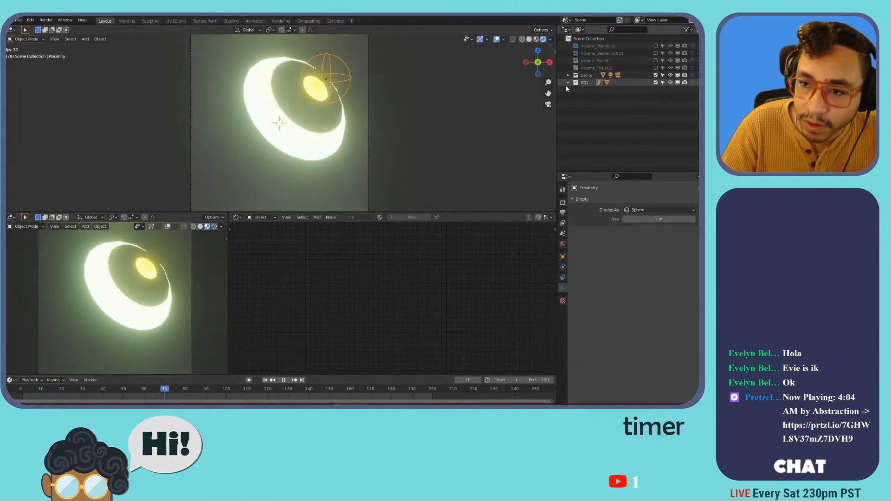
{"action": "left_click", "coordinate": [656, 75]}
{"action": "left_click", "coordinate": [656, 75]}
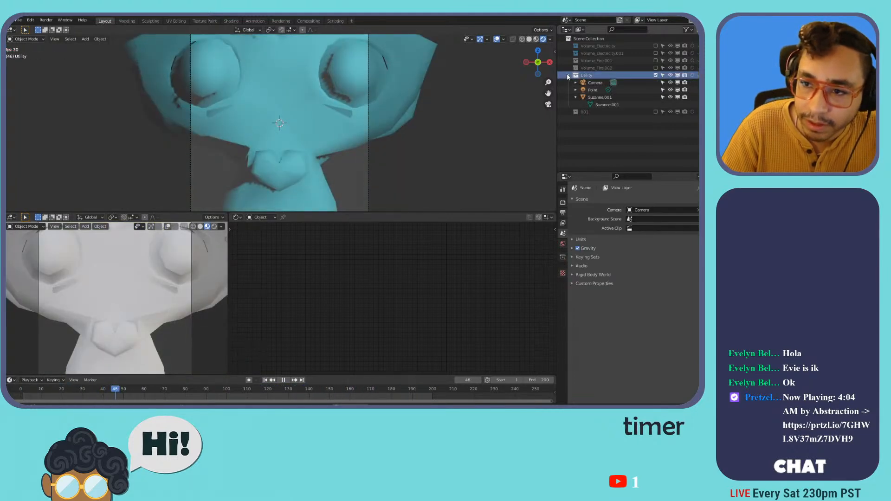
{"action": "left_click", "coordinate": [671, 98]}
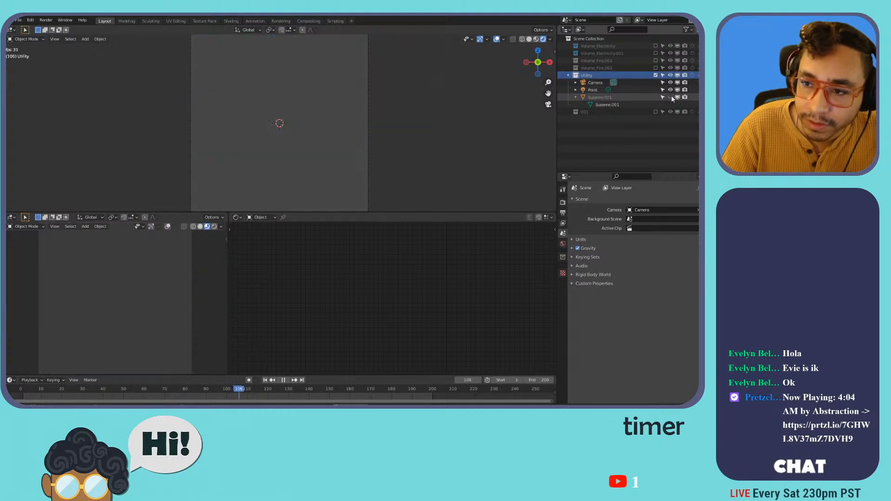
{"action": "left_click", "coordinate": [568, 76]}
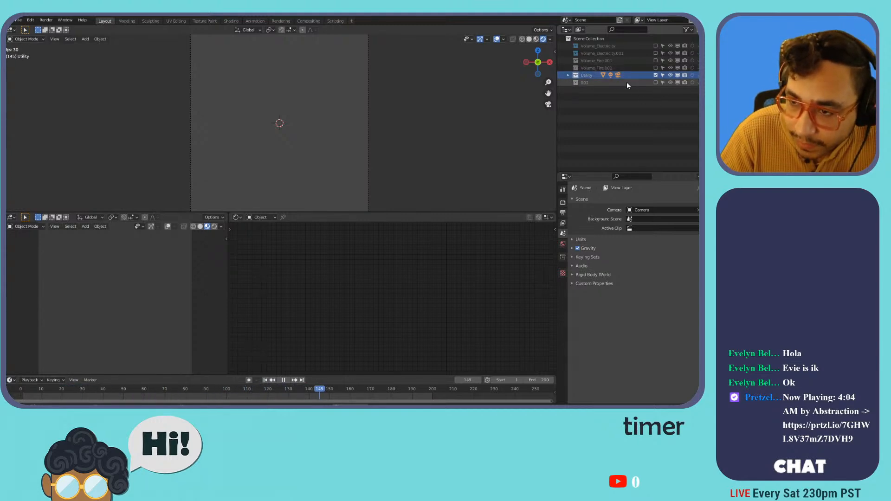
Enable only the Volume_Fire.002 collection and play the animation to inspect the swirling fire up close.
{"action": "left_click", "coordinate": [657, 68]}
{"action": "middle_click_drag", "start_coordinate": [396, 130], "coordinate": [326, 113]}
{"action": "scroll", "coordinate": [327, 117], "scroll_direction": "down", "scroll_amount": 5}
{"action": "scroll", "coordinate": [339, 141], "scroll_direction": "down", "scroll_amount": 5}
{"action": "scroll", "coordinate": [330, 136], "scroll_direction": "up", "scroll_amount": 3}
{"action": "scroll", "coordinate": [326, 113], "scroll_direction": "down", "scroll_amount": 2}
{"action": "key", "text": "space"}
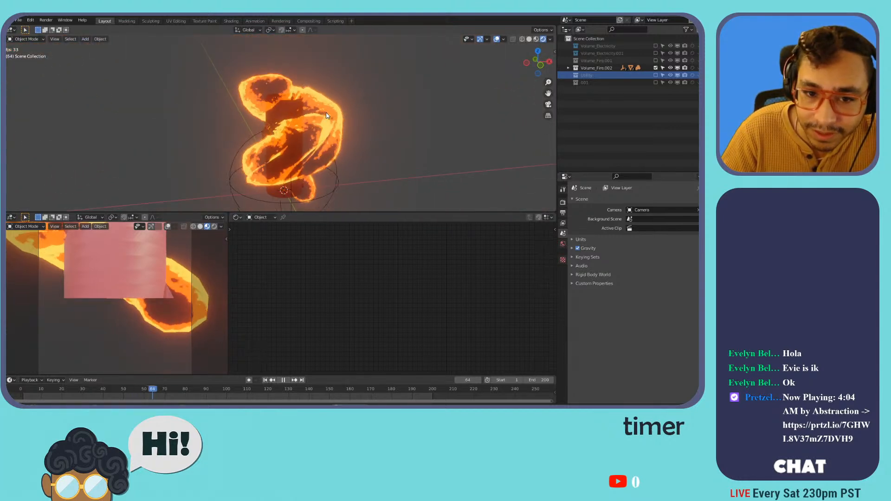
{"action": "scroll", "coordinate": [301, 149], "scroll_direction": "up", "scroll_amount": 1}
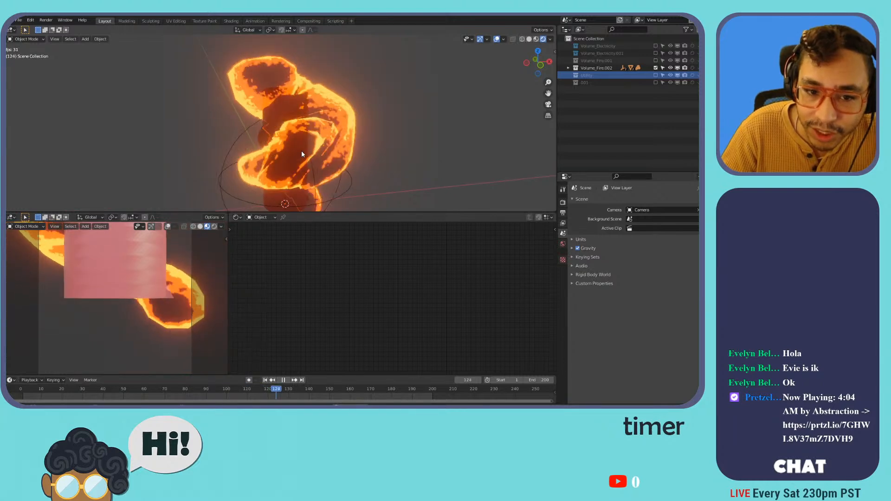
{"action": "scroll", "coordinate": [302, 152], "scroll_direction": "up", "scroll_amount": 2}
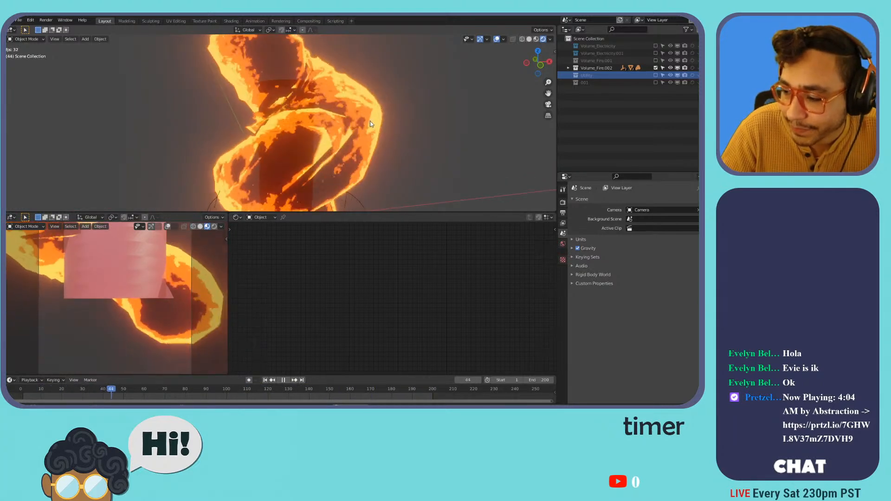
Swap Volume_Fire.002 for the Volume_Fire.001 collection and play its fire animation for inspection.
{"action": "left_click", "coordinate": [656, 68]}
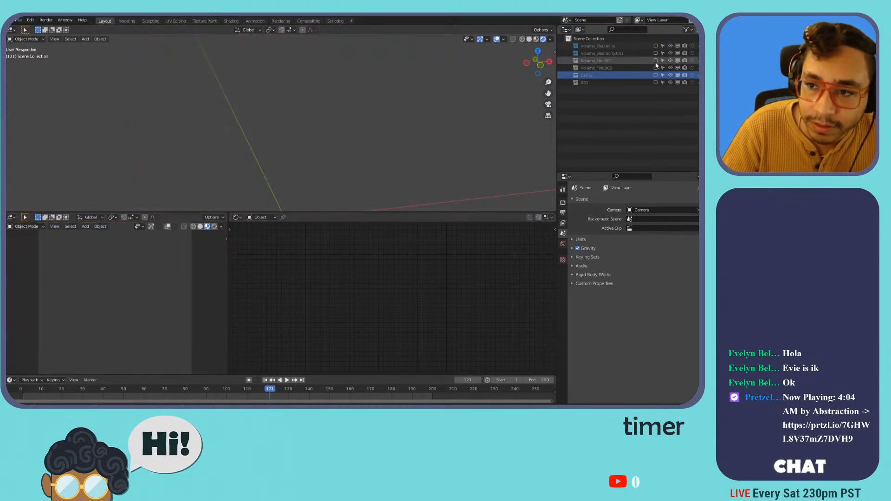
{"action": "scroll", "coordinate": [343, 166], "scroll_direction": "up", "scroll_amount": 4}
{"action": "middle_click_drag", "start_coordinate": [342, 165], "coordinate": [367, 88], "text": "shift"}
{"action": "scroll", "coordinate": [366, 93], "scroll_direction": "up", "scroll_amount": 2}
{"action": "scroll", "coordinate": [367, 149], "scroll_direction": "down", "scroll_amount": 4}
{"action": "scroll", "coordinate": [352, 149], "scroll_direction": "up", "scroll_amount": 6}
{"action": "middle_click_drag", "start_coordinate": [371, 162], "coordinate": [315, 145], "text": "shift"}
{"action": "scroll", "coordinate": [322, 129], "scroll_direction": "down", "scroll_amount": 6}
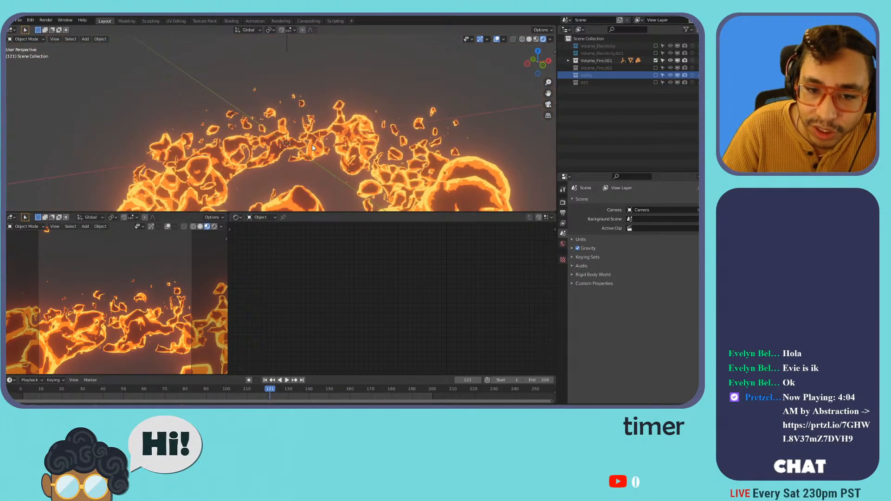
{"action": "scroll", "coordinate": [321, 124], "scroll_direction": "down", "scroll_amount": 2}
{"action": "key", "text": "space"}
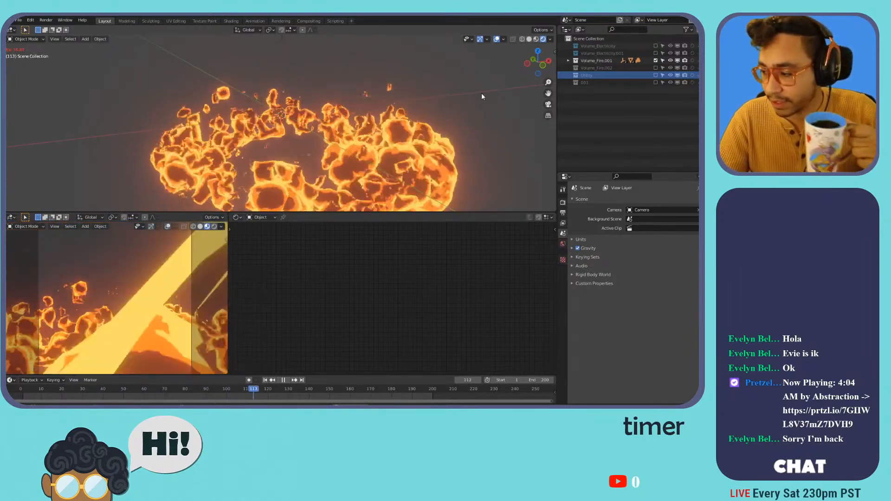
Exclude Volume_Fire.001, preview the Volume_Electricity.001 collection, and leave only the Volume_Electricity collection enabled.
{"action": "left_click", "coordinate": [655, 61]}
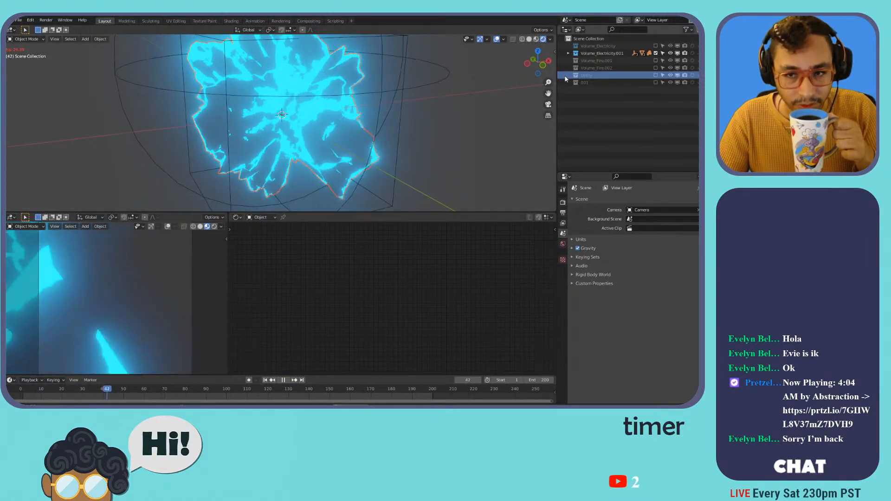
{"action": "left_click", "coordinate": [655, 53]}
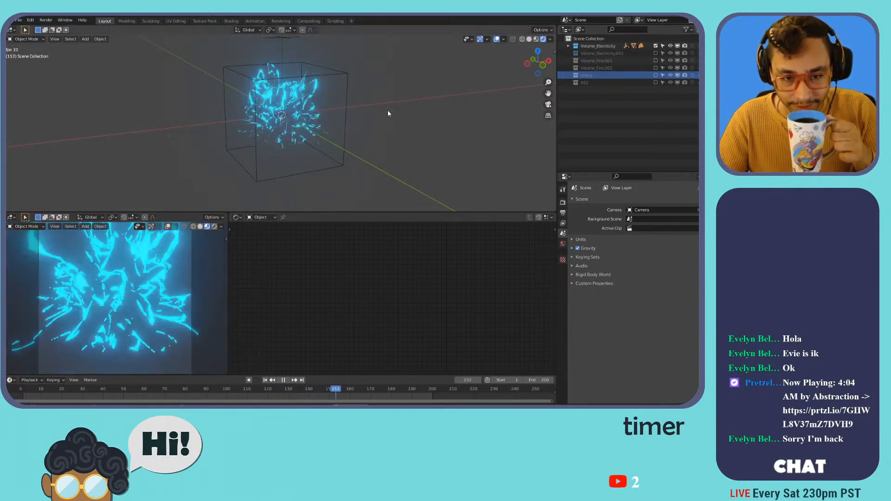
{"action": "scroll", "coordinate": [327, 121], "scroll_direction": "up", "scroll_amount": 6}
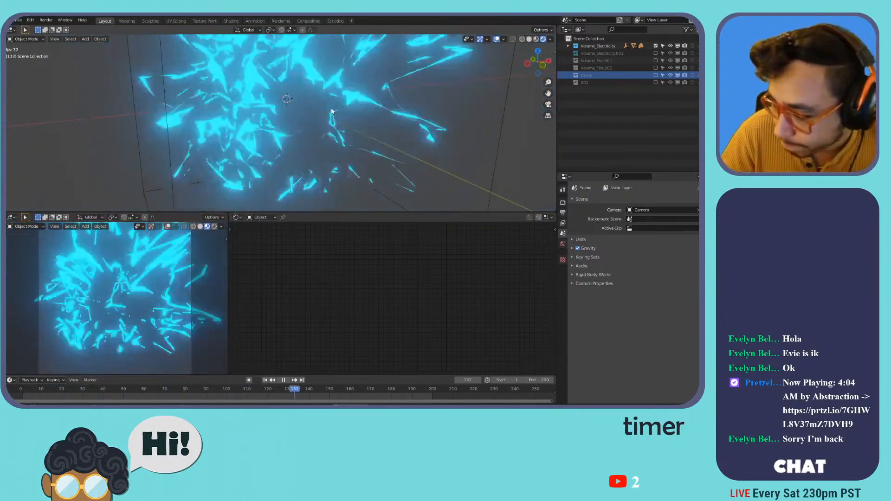
Stop the playback and select the 2.0_V_to_M electricity mesh to bring its Material.001 shader nodes into view.
{"action": "key", "text": "space"}
{"action": "left_click", "coordinate": [340, 99]}
{"action": "middle_click_drag", "start_coordinate": [394, 228], "coordinate": [388, 257], "text": "ctrl"}
{"action": "middle_click_drag", "start_coordinate": [325, 259], "coordinate": [400, 240]}
{"action": "scroll", "coordinate": [402, 245], "scroll_direction": "down", "scroll_amount": 3}
{"action": "scroll", "coordinate": [385, 279], "scroll_direction": "up", "scroll_amount": 3}
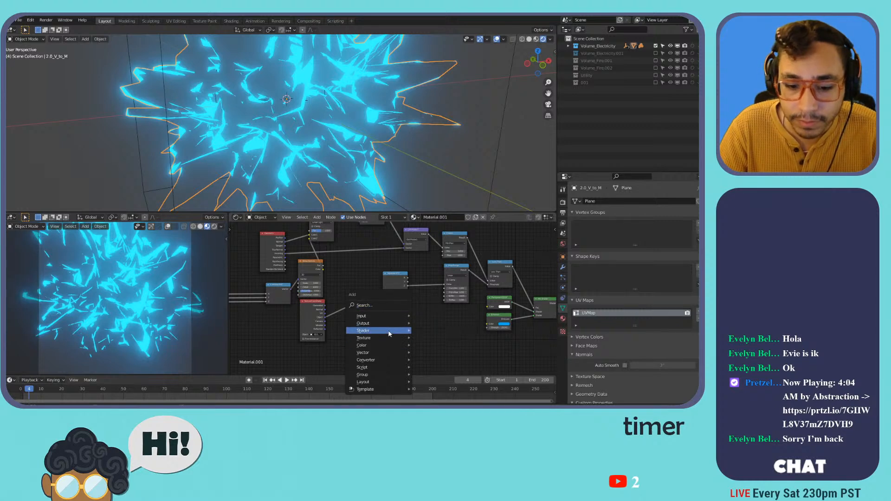
Add a blue-to-white ColorRamp node to Material.001 and connect its Color output to the Emission node's Color input.
{"action": "mouse_move", "coordinate": [388, 328]}
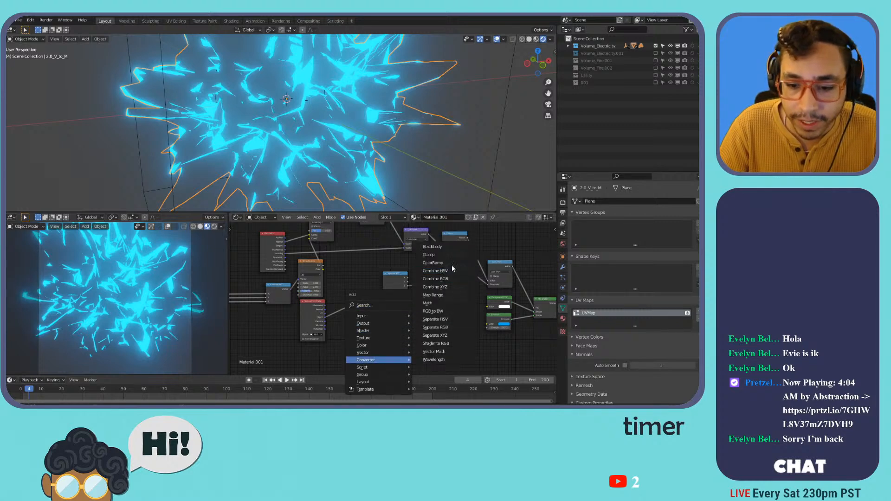
{"action": "left_click", "coordinate": [408, 322]}
{"action": "scroll", "coordinate": [465, 344], "scroll_direction": "up", "scroll_amount": 2}
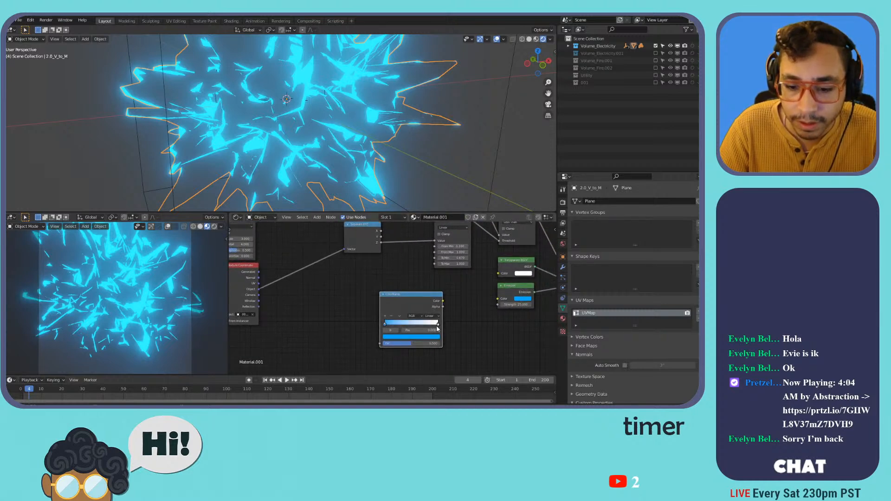
{"action": "left_click_drag", "start_coordinate": [488, 300], "coordinate": [498, 301]}
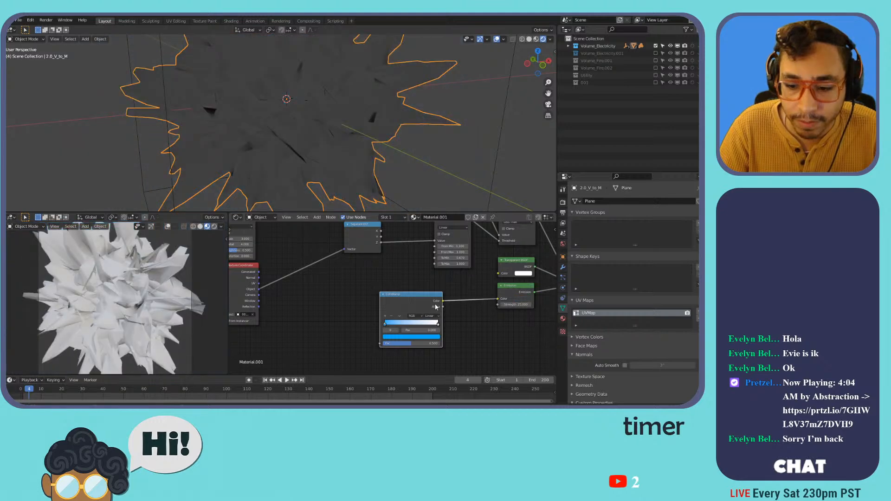
Connect the Dot Product node's Value output to the ColorRamp's Fac input in Material.001.
{"action": "left_click_drag", "start_coordinate": [406, 303], "coordinate": [413, 289]}
{"action": "scroll", "coordinate": [356, 283], "scroll_direction": "down", "scroll_amount": 3}
{"action": "middle_click_drag", "start_coordinate": [345, 281], "coordinate": [429, 319]}
{"action": "scroll", "coordinate": [386, 308], "scroll_direction": "down", "scroll_amount": 3}
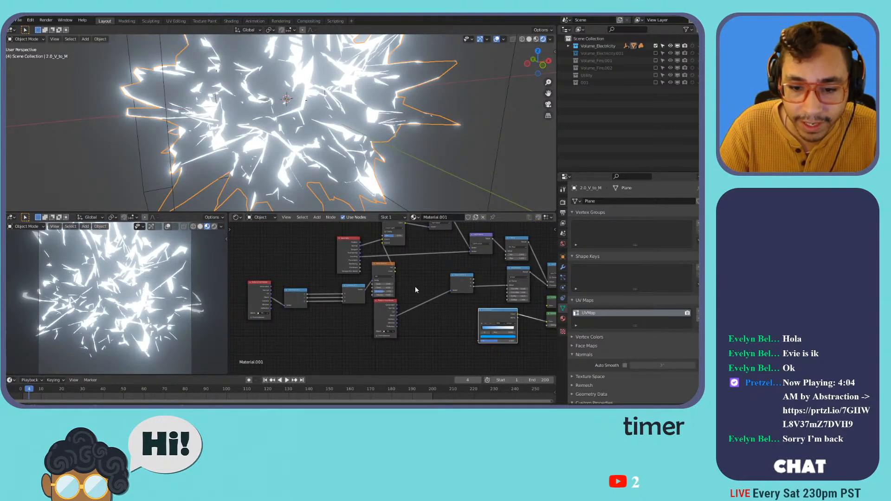
{"action": "middle_click_drag", "start_coordinate": [416, 290], "coordinate": [388, 320]}
{"action": "scroll", "coordinate": [390, 306], "scroll_direction": "up", "scroll_amount": 2}
{"action": "scroll", "coordinate": [390, 308], "scroll_direction": "up", "scroll_amount": 1}
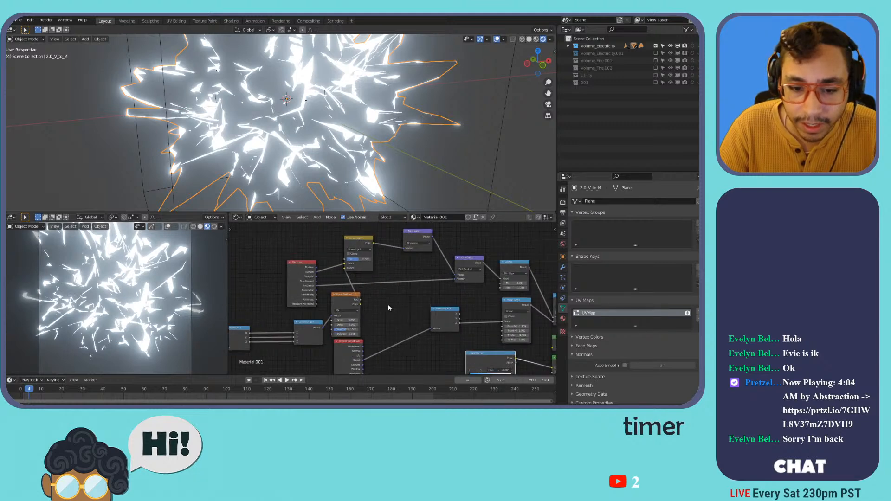
{"action": "middle_click_drag", "start_coordinate": [488, 361], "coordinate": [412, 328]}
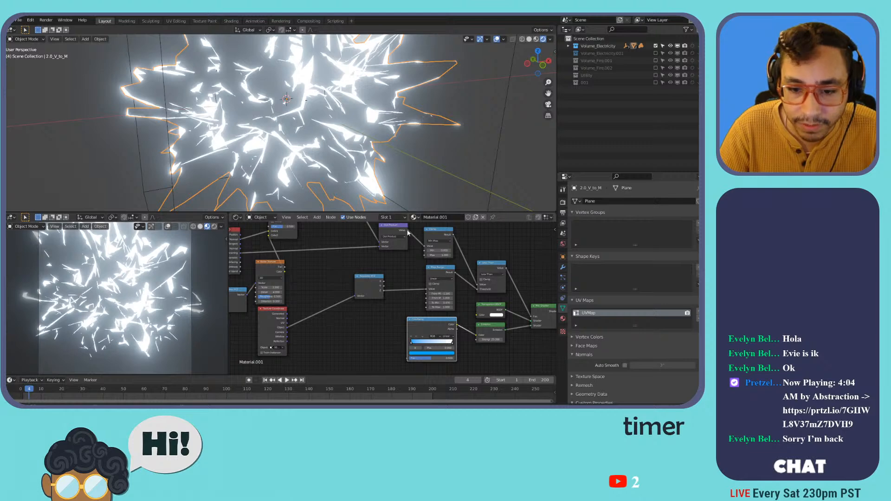
{"action": "left_click_drag", "start_coordinate": [409, 360], "coordinate": [406, 357]}
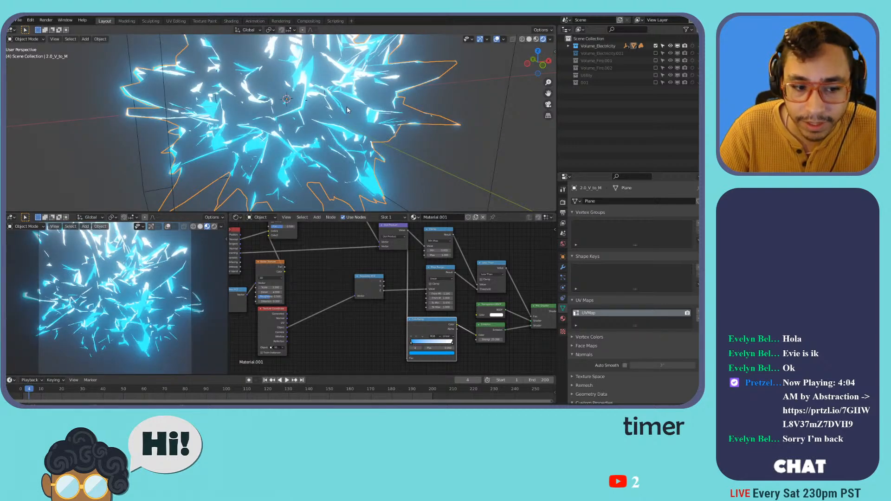
Play the electricity animation and inspect the recoloured emission from different view angles.
{"action": "key", "text": "space"}
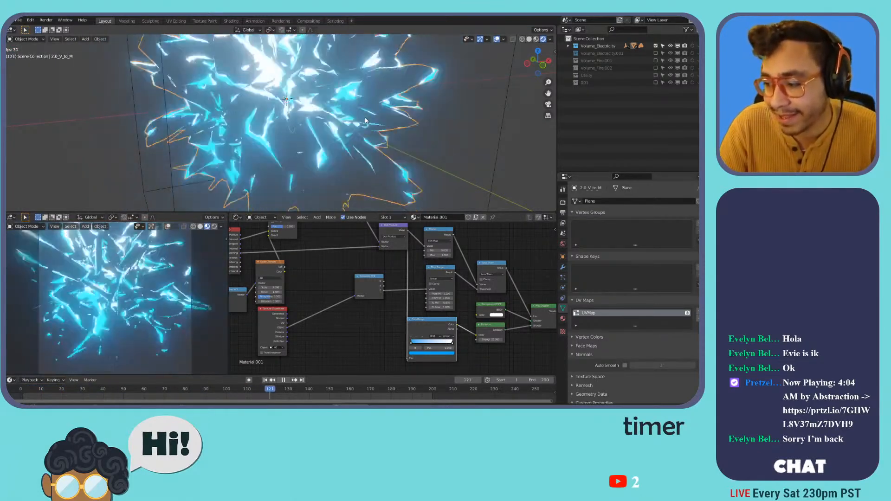
{"action": "key", "text": "space"}
{"action": "mouse_move", "coordinate": [352, 120]}
{"action": "middle_mouse_down"}
{"action": "mouse_move", "coordinate": [304, 95]}
{"action": "mouse_move", "coordinate": [347, 112]}
{"action": "middle_mouse_up"}
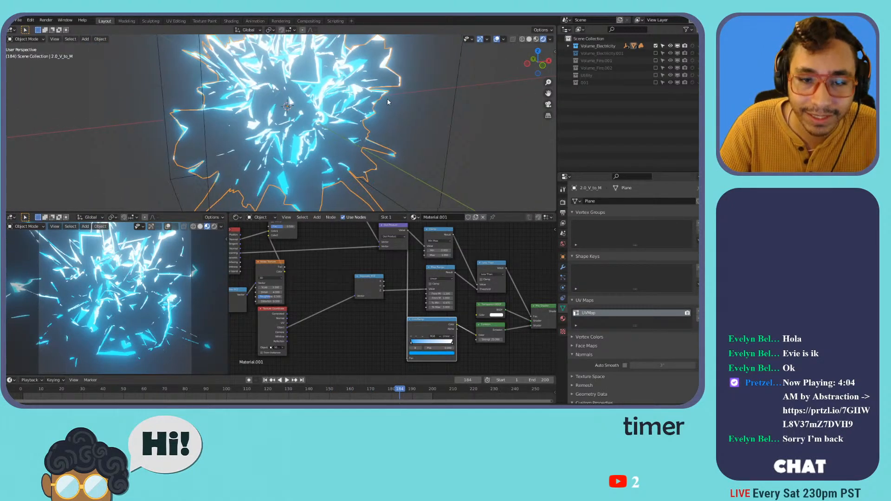
{"action": "key", "text": "space"}
{"action": "scroll", "coordinate": [366, 110], "scroll_direction": "up", "scroll_amount": 2}
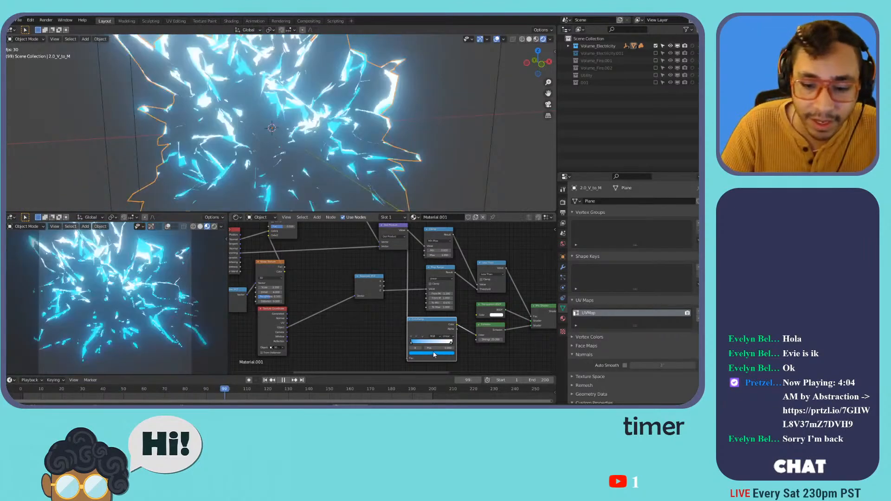
Recolour the ColorRamp to run from blue to magenta, checking it in the playing animation, and stop the playback.
{"action": "left_click", "coordinate": [434, 355]}
{"action": "left_click", "coordinate": [416, 326]}
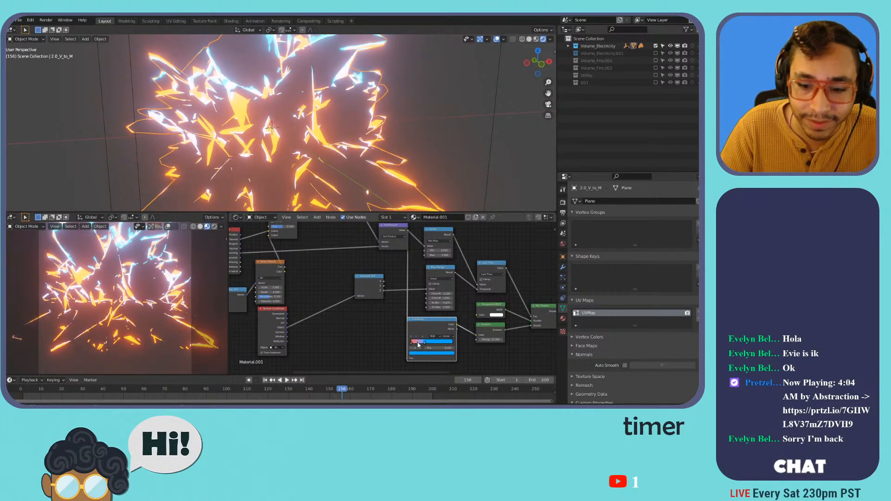
{"action": "key", "text": "space"}
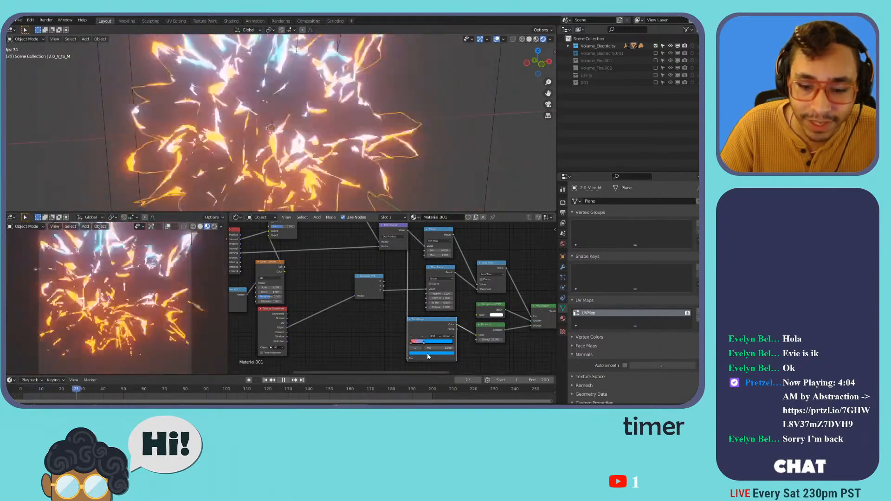
{"action": "left_click", "coordinate": [428, 353]}
{"action": "mouse_move", "coordinate": [420, 298]}
{"action": "left_mouse_down"}
{"action": "mouse_move", "coordinate": [412, 315]}
{"action": "mouse_move", "coordinate": [427, 324]}
{"action": "mouse_move", "coordinate": [441, 313]}
{"action": "left_mouse_up"}
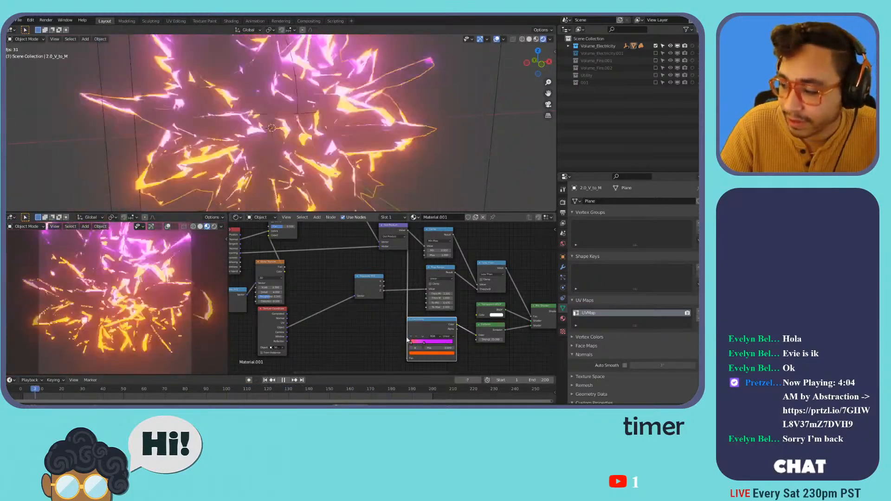
{"action": "left_click", "coordinate": [428, 354]}
{"action": "mouse_move", "coordinate": [438, 318]}
{"action": "left_mouse_down"}
{"action": "mouse_move", "coordinate": [429, 294]}
{"action": "mouse_move", "coordinate": [441, 306]}
{"action": "mouse_move", "coordinate": [437, 296]}
{"action": "left_mouse_up"}
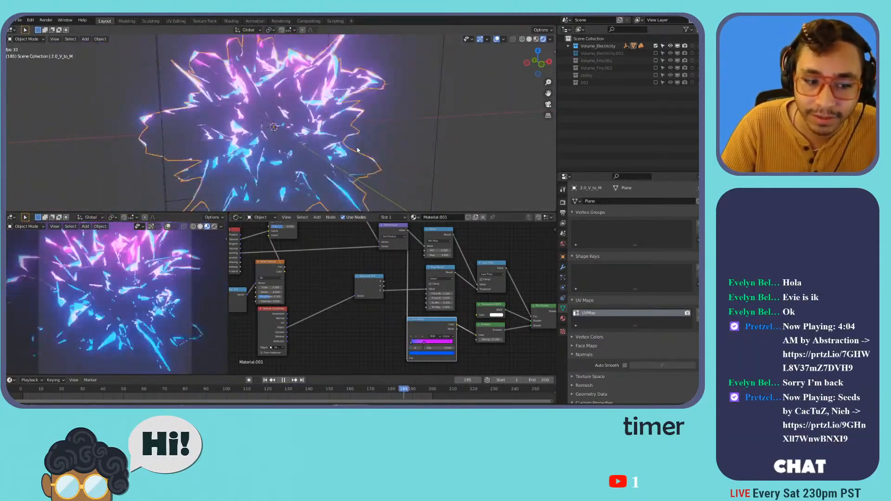
{"action": "key", "text": "space"}
{"action": "key", "text": "space"}
{"action": "key", "text": "space"}
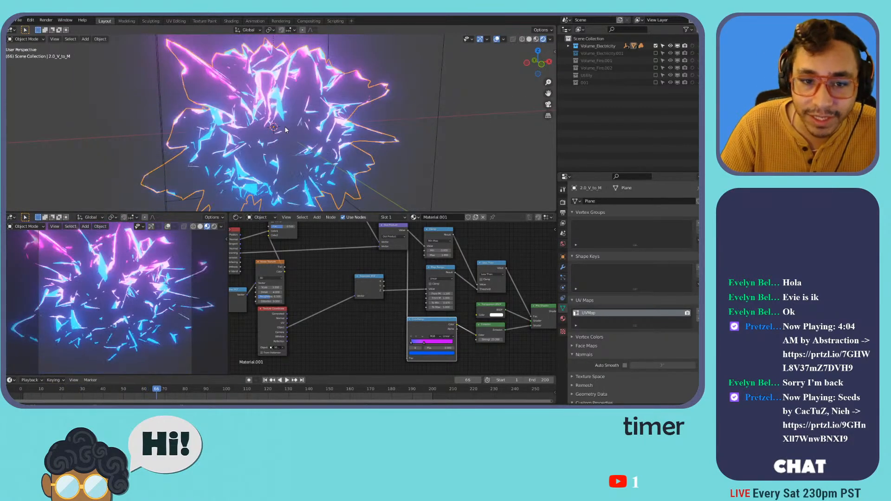
{"action": "left_click", "coordinate": [11, 217]}
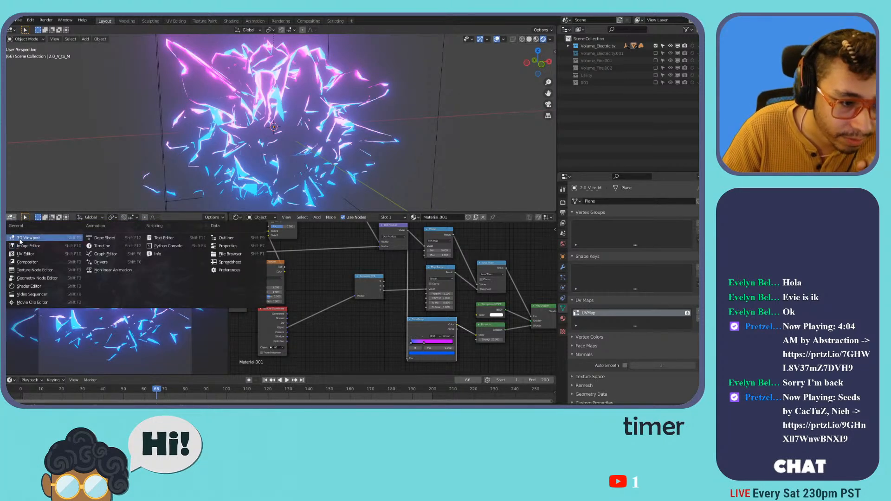
{"action": "left_click", "coordinate": [21, 239]}
{"action": "left_click", "coordinate": [12, 218]}
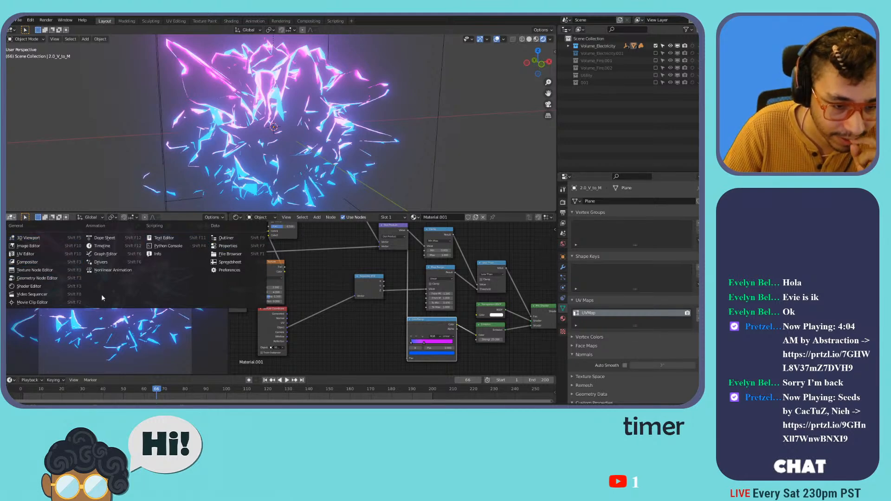
{"action": "left_click", "coordinate": [87, 313]}
Switch the smaller viewport to solid shading and frame the selected electricity mesh up close in it.
{"action": "left_click", "coordinate": [200, 227]}
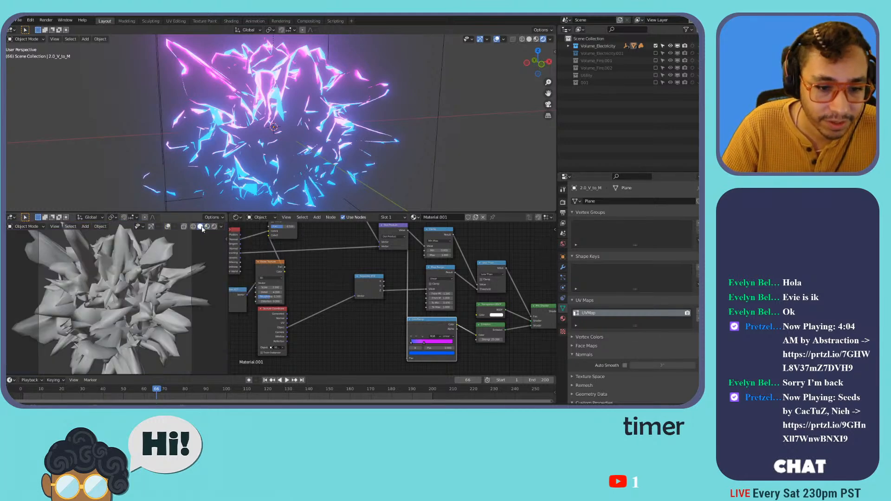
{"action": "middle_click_drag", "start_coordinate": [134, 291], "coordinate": [12, 278], "text": "shift"}
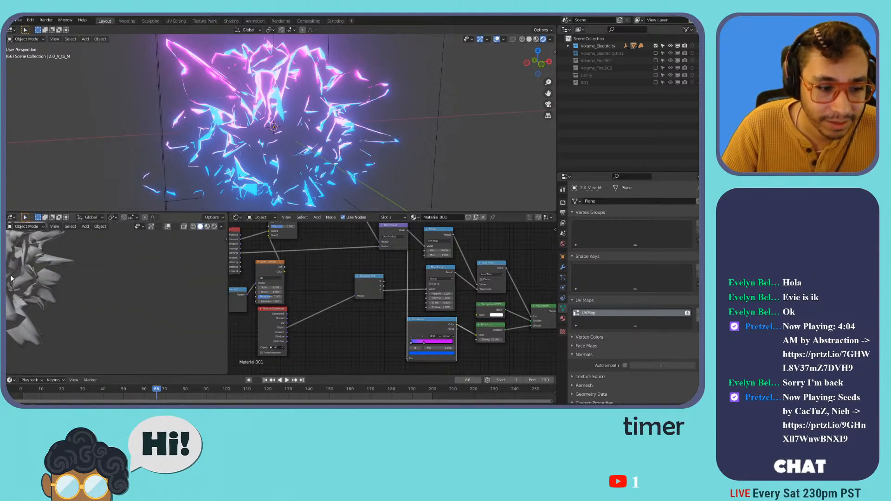
{"action": "key", "text": "KP_Decimal"}
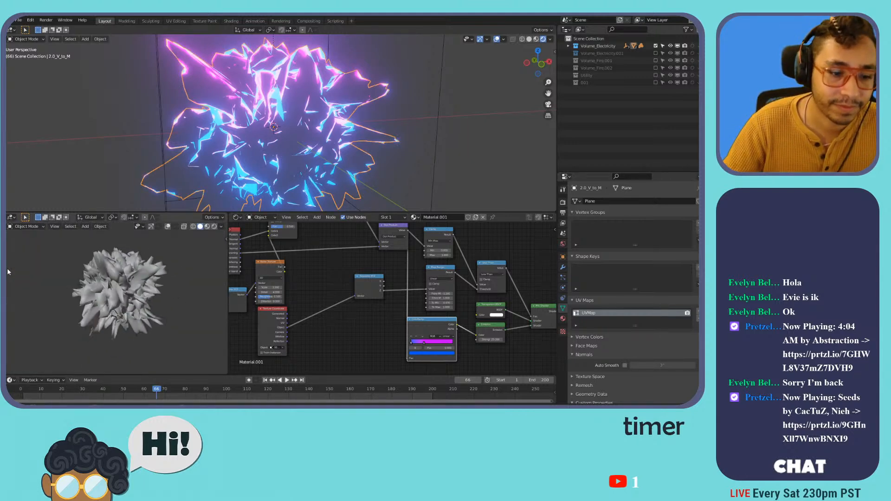
{"action": "scroll", "coordinate": [101, 273], "scroll_direction": "up", "scroll_amount": 5}
{"action": "middle_click_drag", "start_coordinate": [103, 274], "coordinate": [127, 286]}
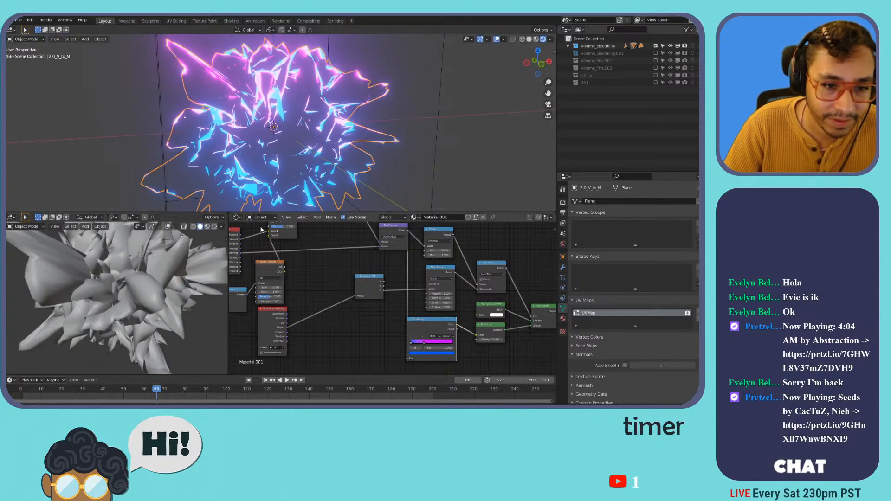
Display the 2.0_V_to_M mesh's wireframe, set the main viewport to solid shading, and play the animation to inspect the geometry.
{"action": "left_click", "coordinate": [564, 257]}
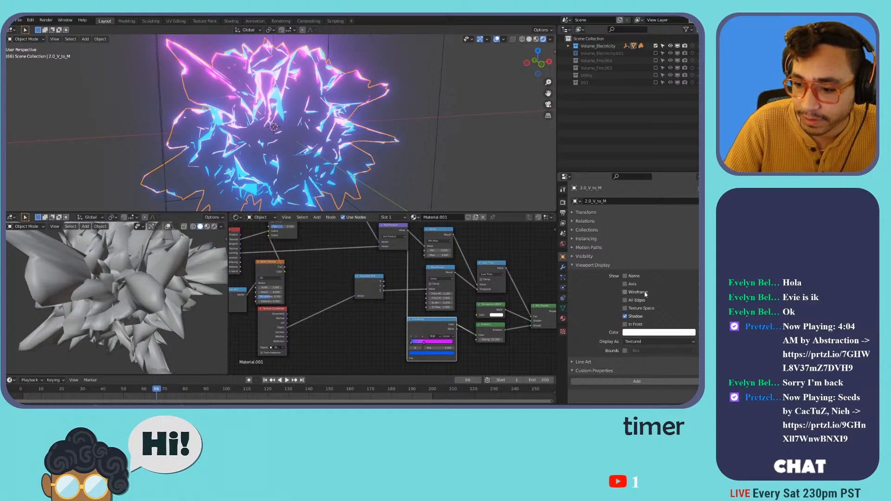
{"action": "left_click", "coordinate": [644, 292]}
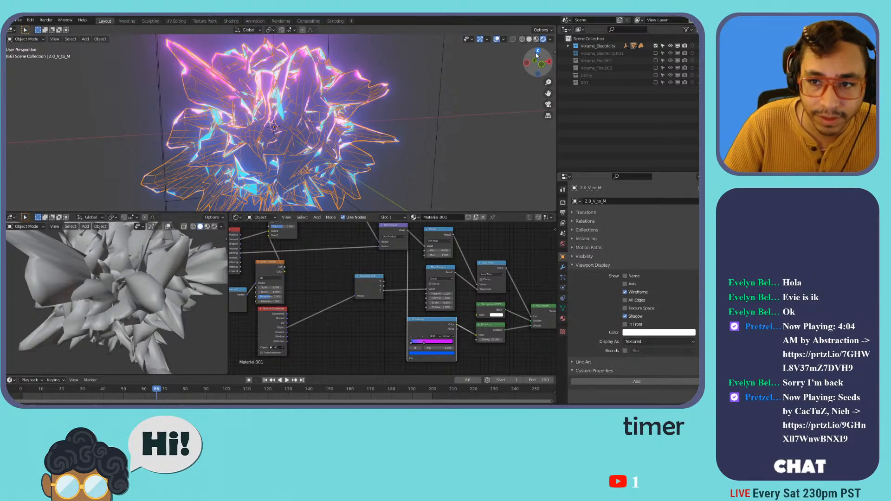
{"action": "left_click", "coordinate": [529, 39]}
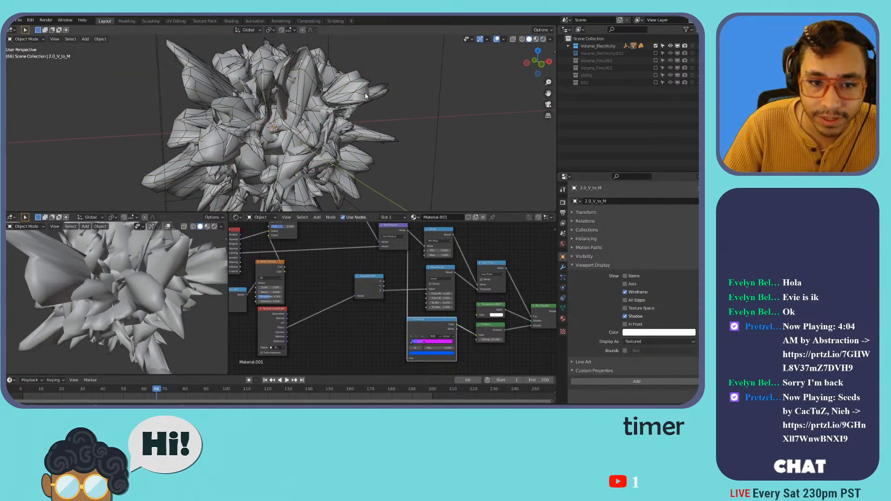
{"action": "key", "text": "space"}
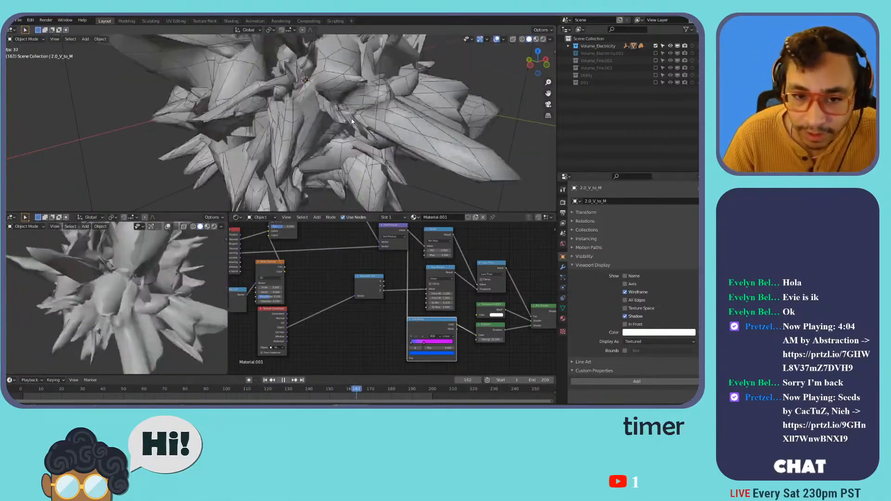
{"action": "left_click", "coordinate": [425, 87]}
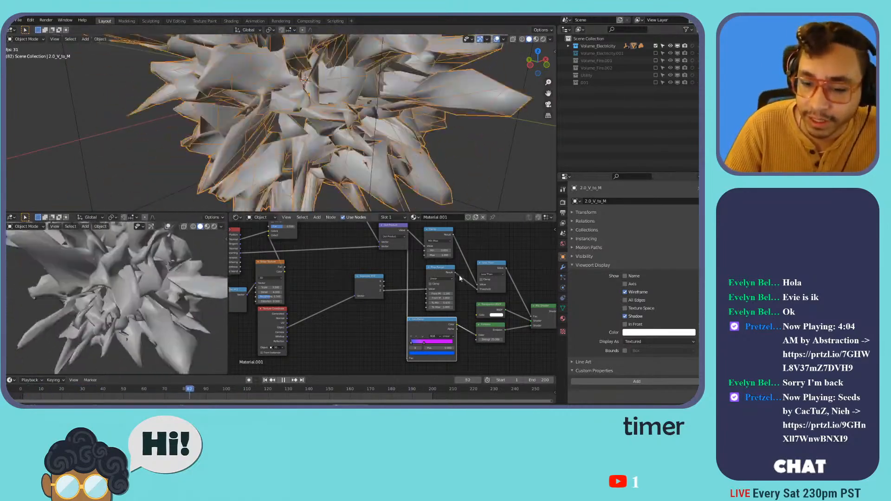
Examine how the Less Than, Transparent BSDF and Emission nodes feed the Mix Shader in Material.001.
{"action": "scroll", "coordinate": [450, 274], "scroll_direction": "down", "scroll_amount": 5}
{"action": "scroll", "coordinate": [464, 267], "scroll_direction": "up", "scroll_amount": 6}
{"action": "middle_click_drag", "start_coordinate": [467, 266], "coordinate": [355, 270]}
{"action": "scroll", "coordinate": [415, 260], "scroll_direction": "down", "scroll_amount": 5}
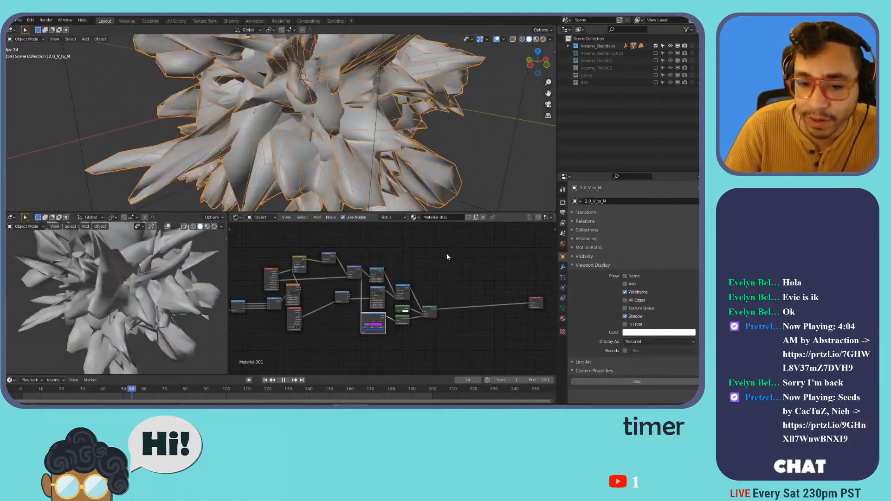
{"action": "scroll", "coordinate": [408, 316], "scroll_direction": "up", "scroll_amount": 5}
{"action": "scroll", "coordinate": [412, 321], "scroll_direction": "up", "scroll_amount": 3}
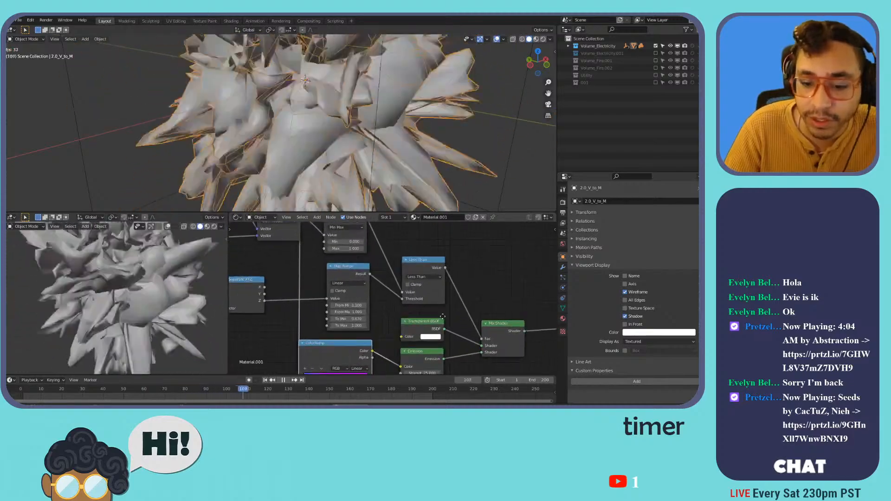
{"action": "middle_click_drag", "start_coordinate": [440, 349], "coordinate": [406, 301]}
{"action": "mouse_move", "coordinate": [386, 303]}
{"action": "left_mouse_down"}
{"action": "mouse_move", "coordinate": [385, 314]}
{"action": "mouse_move", "coordinate": [385, 305]}
{"action": "left_mouse_up"}
{"action": "left_click_drag", "start_coordinate": [388, 273], "coordinate": [386, 276]}
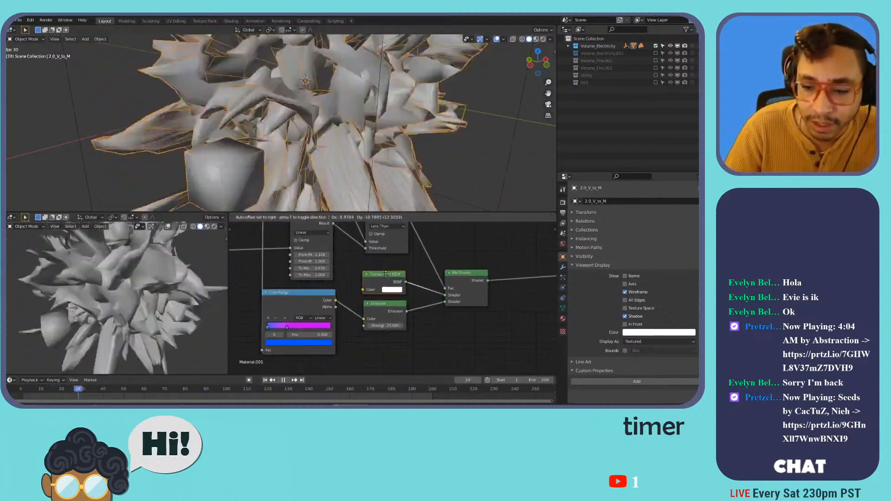
Return the main viewport to rendered shading and turn off the electricity mesh's wireframe display.
{"action": "left_click", "coordinate": [544, 39]}
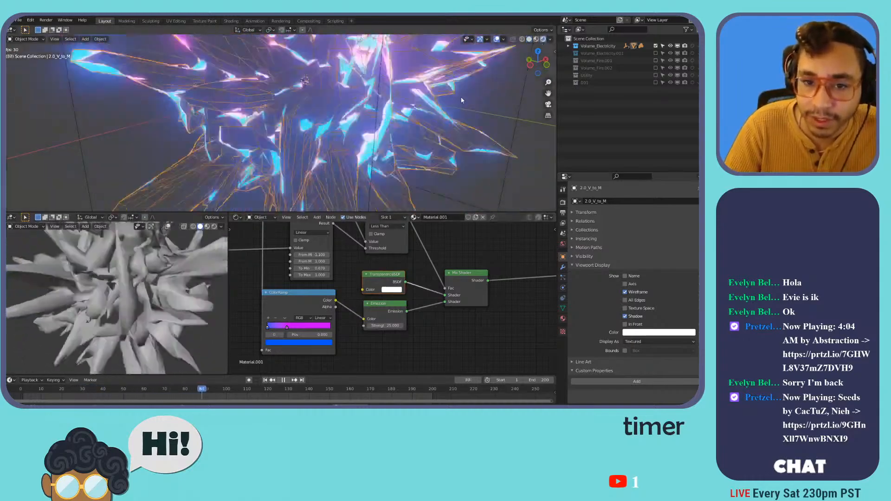
{"action": "left_click", "coordinate": [491, 137]}
{"action": "scroll", "coordinate": [471, 141], "scroll_direction": "down", "scroll_amount": 3}
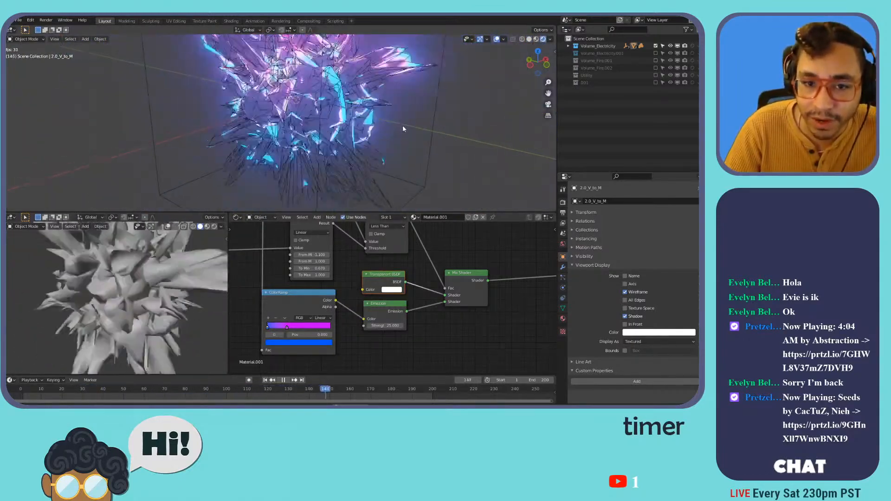
{"action": "middle_click_drag", "start_coordinate": [402, 120], "coordinate": [403, 159], "text": "shift"}
{"action": "left_click", "coordinate": [625, 292]}
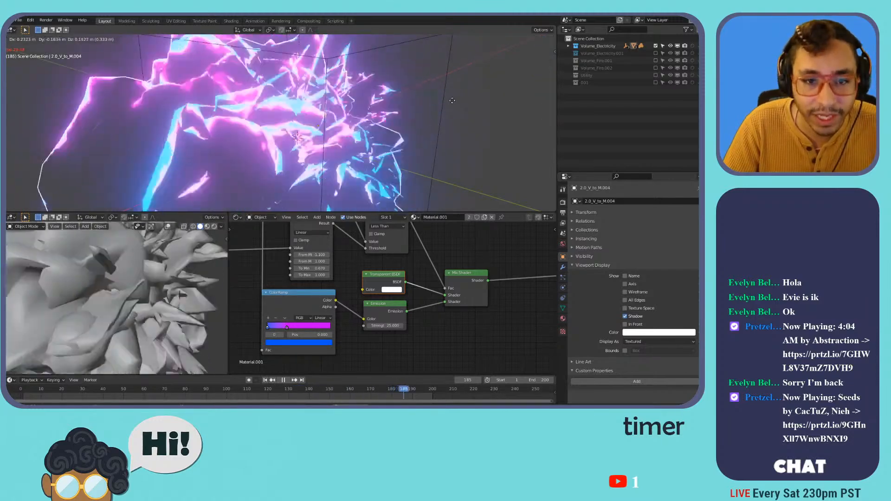
Try duplicating the 2.0_V_to_M mesh in place and scaling the copy, and undo the duplication.
{"action": "key", "text": "shift+d"}
{"action": "key", "text": "Escape"}
{"action": "key", "text": "s"}
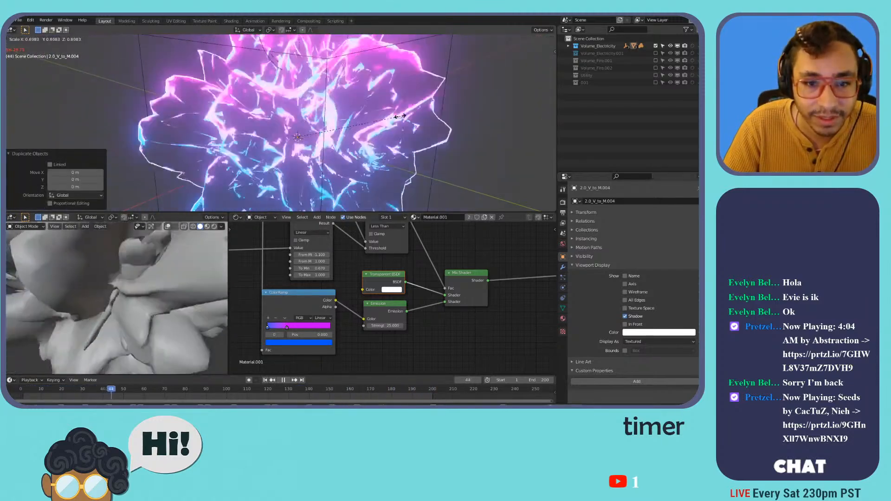
{"action": "key", "text": "Escape"}
{"action": "key", "text": "ctrl+z"}
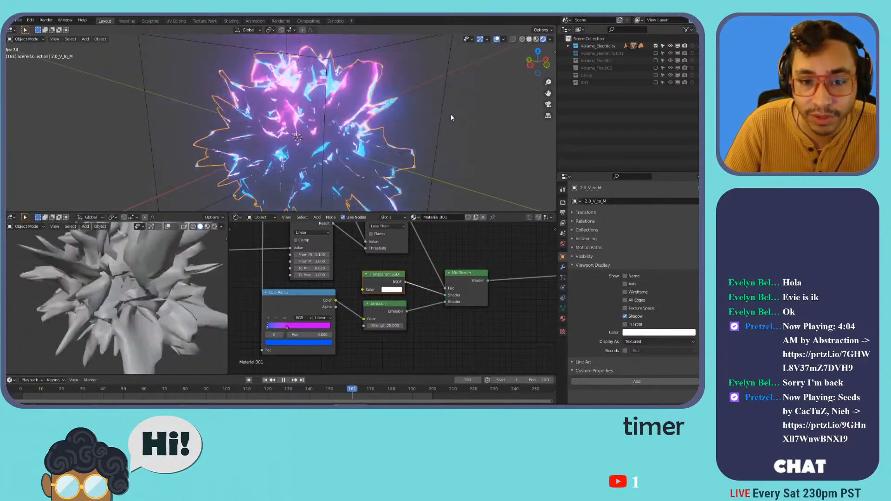
Stop the playback and examine the blue and magenta electricity shards from close up and at a distance.
{"action": "key", "text": "space"}
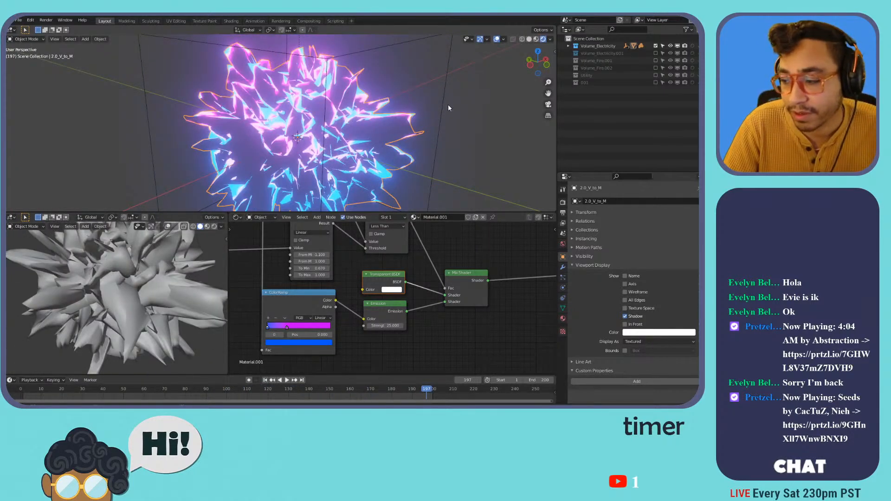
{"action": "scroll", "coordinate": [409, 123], "scroll_direction": "up", "scroll_amount": 5}
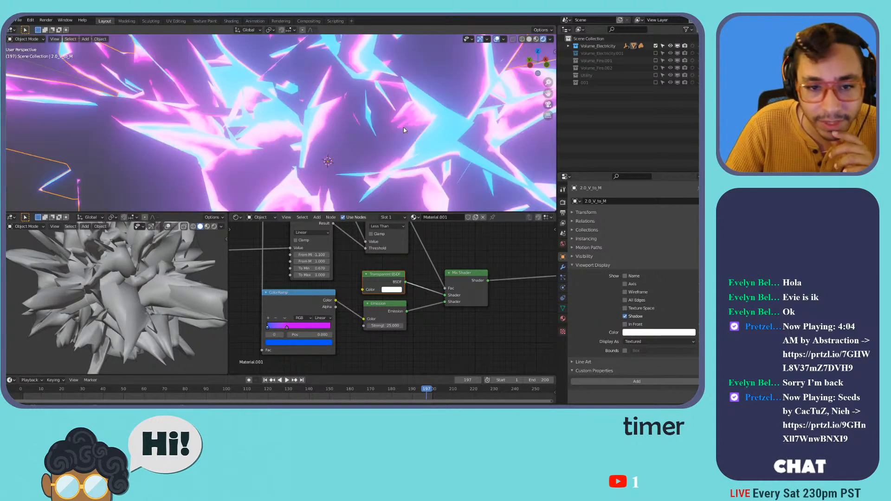
{"action": "scroll", "coordinate": [404, 131], "scroll_direction": "down", "scroll_amount": 5}
{"action": "scroll", "coordinate": [406, 137], "scroll_direction": "down", "scroll_amount": 3}
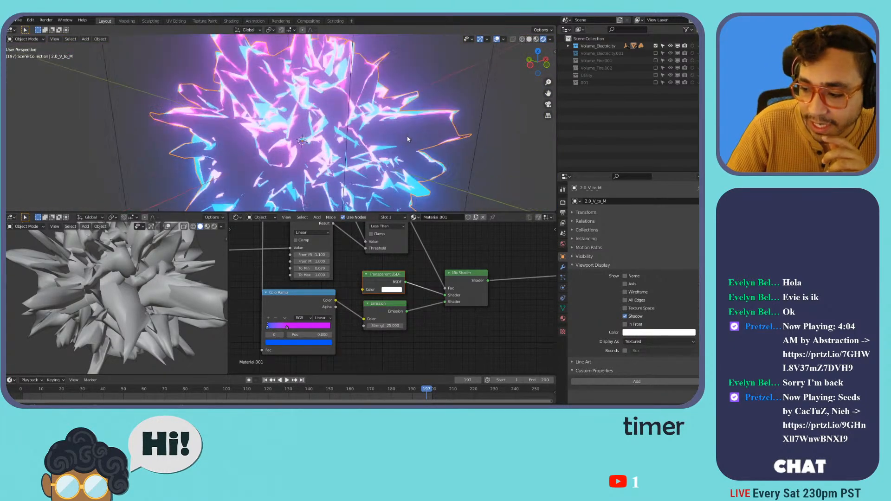
{"action": "scroll", "coordinate": [407, 140], "scroll_direction": "up", "scroll_amount": 5}
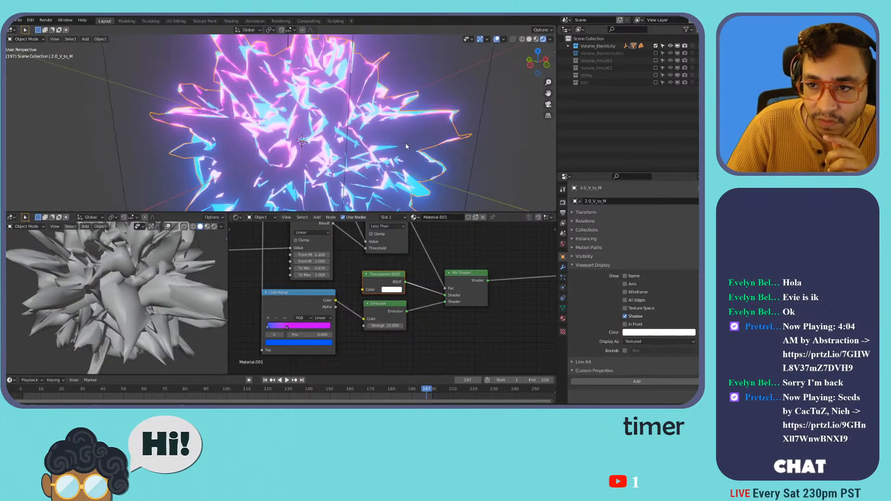
Create a new empty scene alongside the electricity scene.
{"action": "scroll", "coordinate": [405, 144], "scroll_direction": "down", "scroll_amount": 7}
{"action": "scroll", "coordinate": [455, 101], "scroll_direction": "up", "scroll_amount": 2}
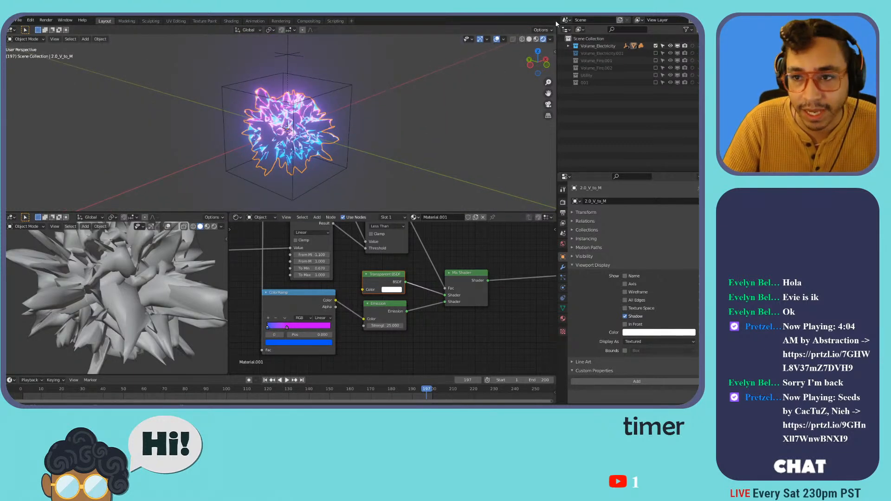
{"action": "left_click", "coordinate": [568, 23]}
{"action": "left_click", "coordinate": [568, 22]}
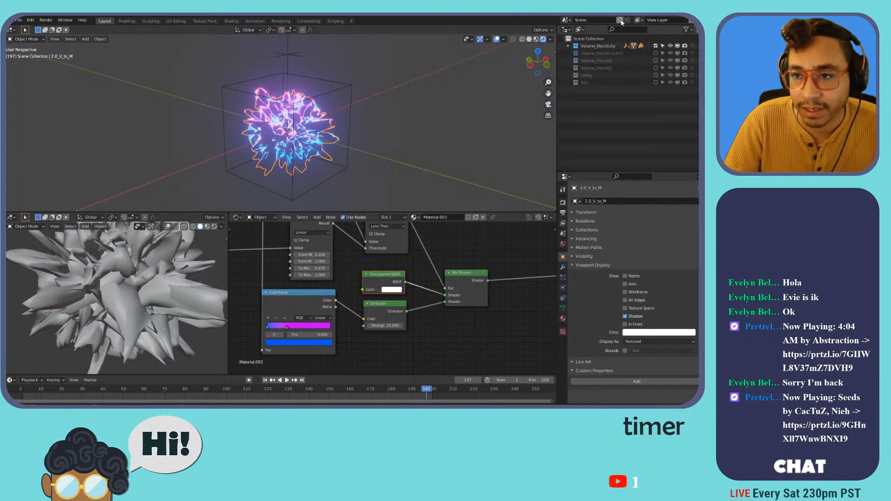
{"action": "left_click", "coordinate": [621, 20]}
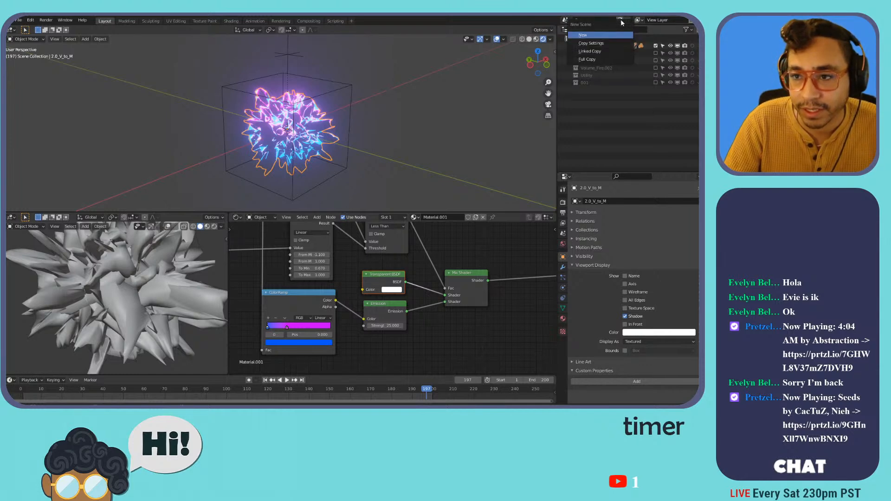
{"action": "left_click", "coordinate": [604, 37]}
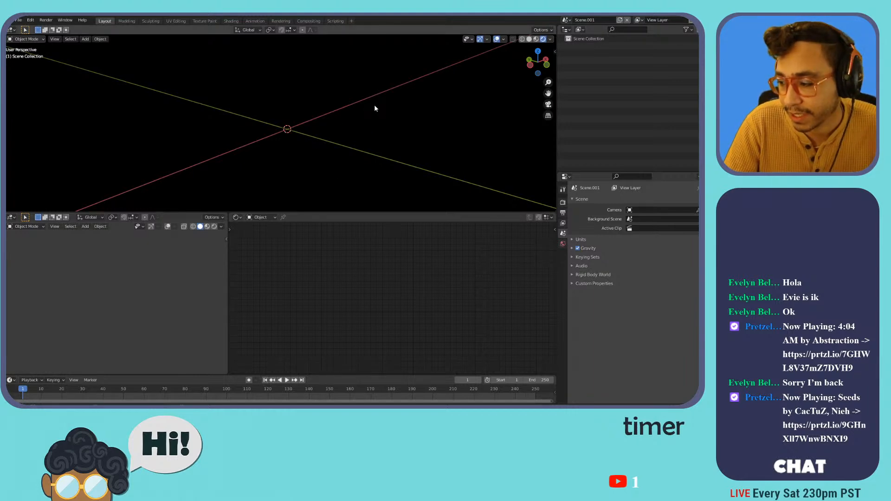
Add a monkey mesh at the world origin and view it from the front.
{"action": "key", "text": "shift+a"}
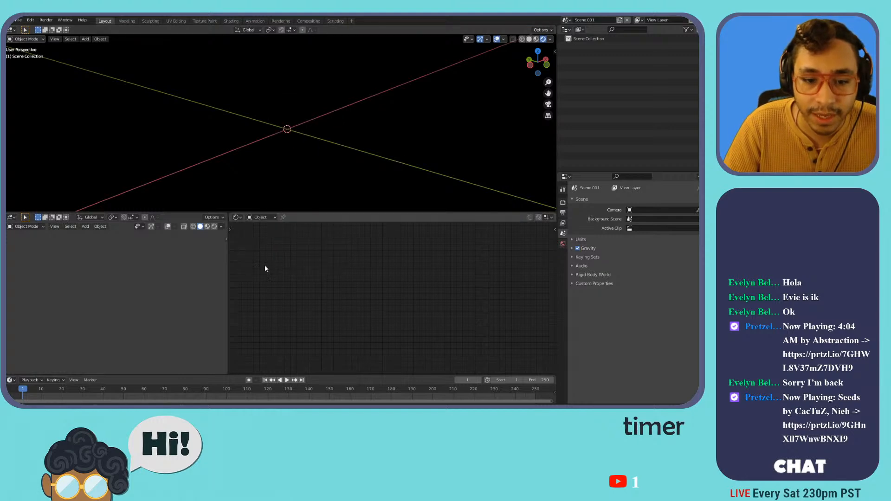
{"action": "key", "text": "shift+a"}
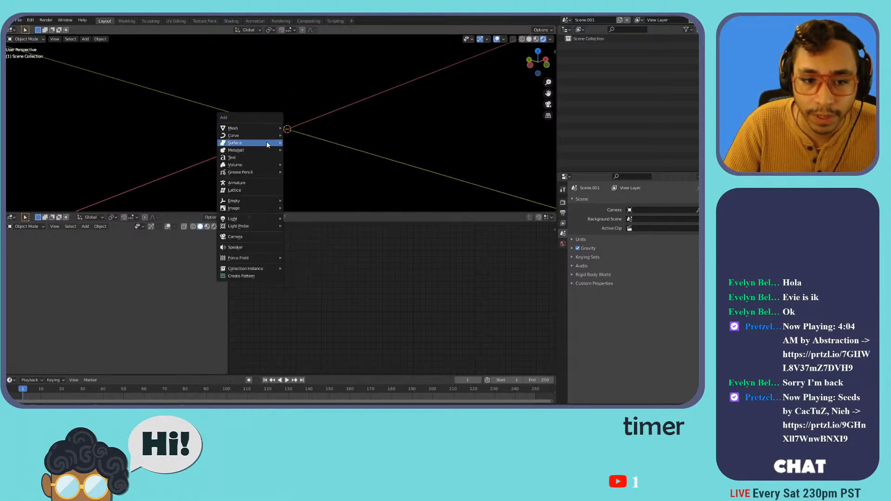
{"action": "mouse_move", "coordinate": [283, 130]}
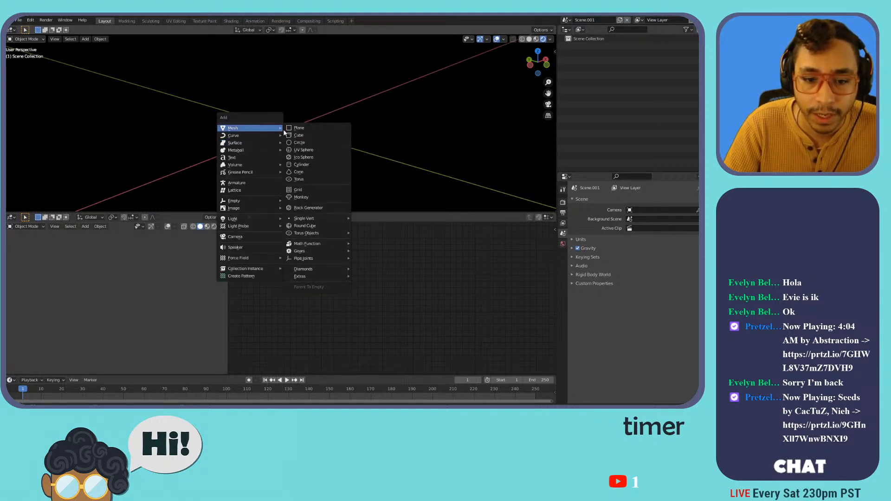
{"action": "left_click", "coordinate": [326, 198]}
{"action": "key", "text": "KP_1"}
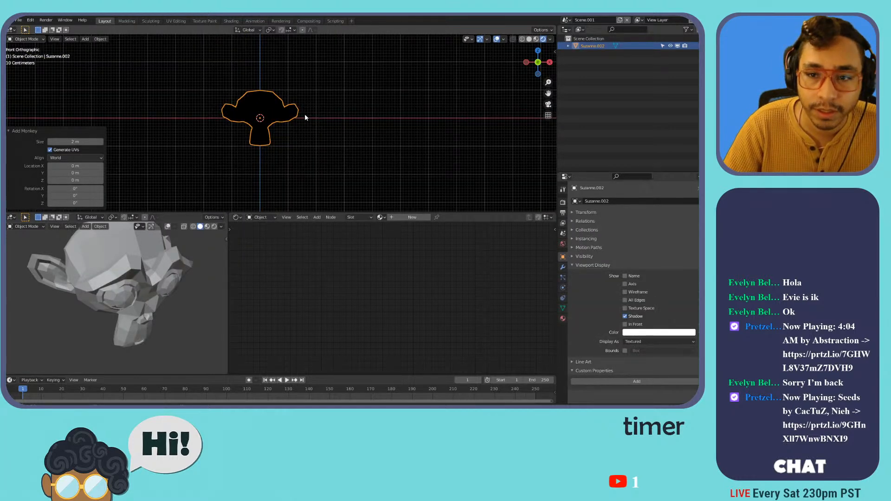
Add a camera at the world origin of the new scene.
{"action": "key", "text": "shift+a"}
{"action": "key", "text": "Escape"}
{"action": "key", "text": "shift+a"}
{"action": "mouse_move", "coordinate": [324, 96]}
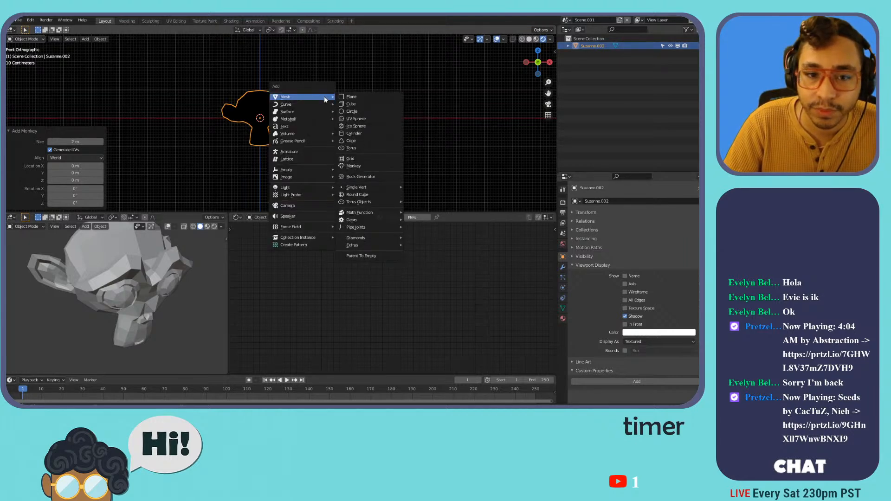
{"action": "key", "text": "Escape"}
{"action": "key", "text": "shift+a"}
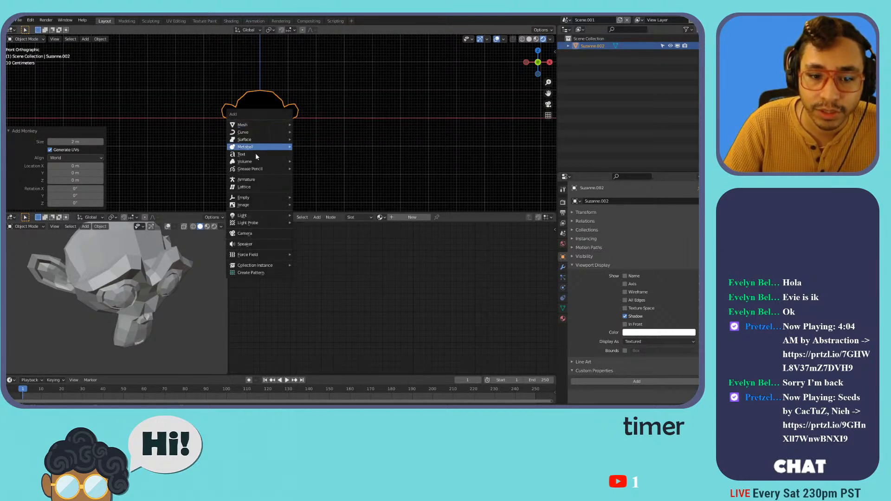
{"action": "left_click", "coordinate": [245, 233]}
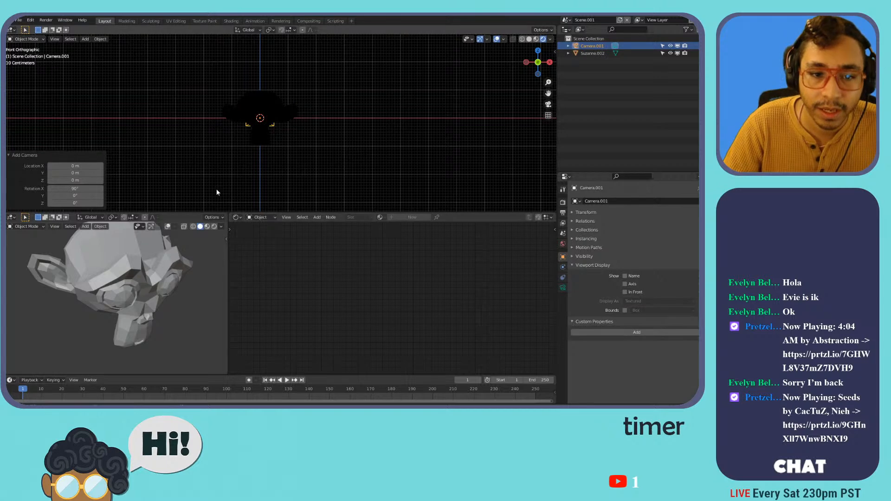
Turn on the Screencast Keys display in the main viewport and hide its settings again.
{"action": "key", "text": "n"}
{"action": "left_click", "coordinate": [552, 147]}
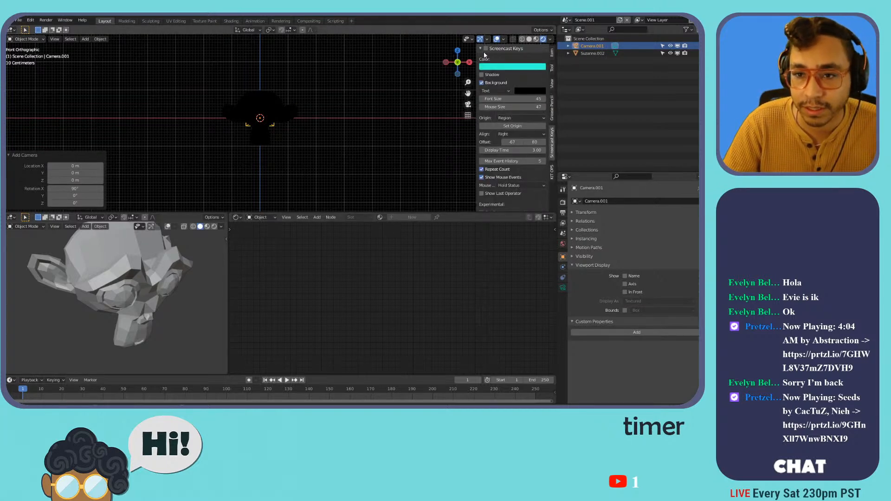
{"action": "key", "text": "n"}
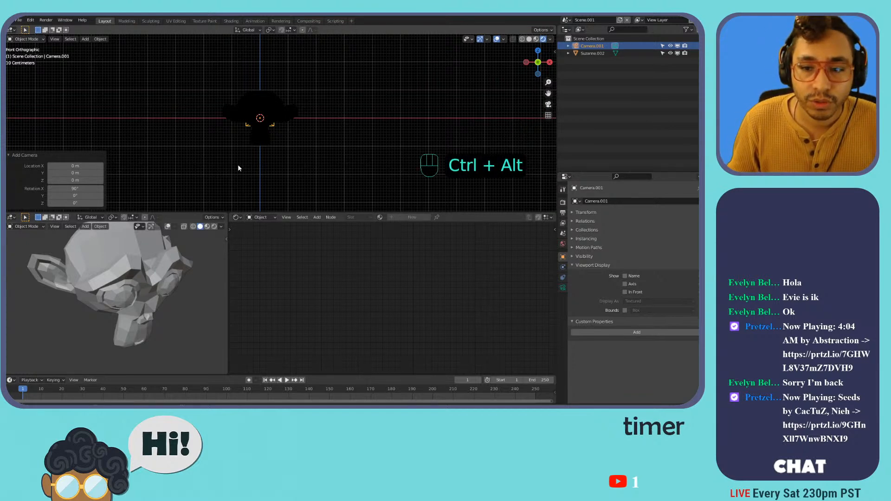
Align the new camera to the current front view and switch the main viewport to solid shading.
{"action": "key", "text": "ctrl+alt+KP_0"}
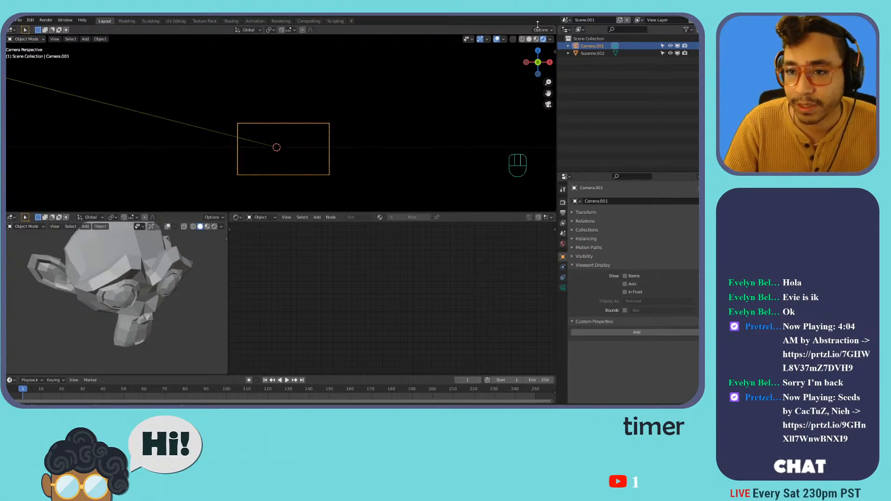
{"action": "left_click", "coordinate": [528, 42]}
{"action": "left_click", "coordinate": [530, 39]}
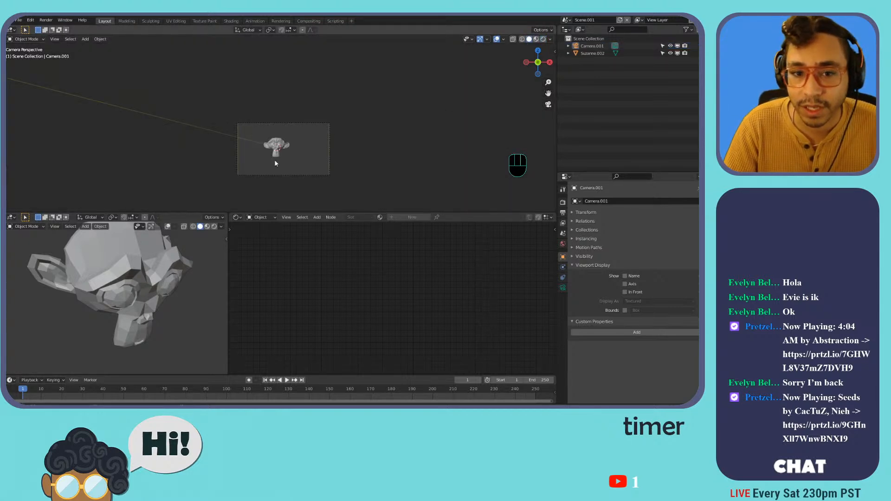
{"action": "scroll", "coordinate": [285, 156], "scroll_direction": "up", "scroll_amount": 4}
Set the render output's horizontal resolution to 1080 px for a square frame.
{"action": "left_click", "coordinate": [563, 213]}
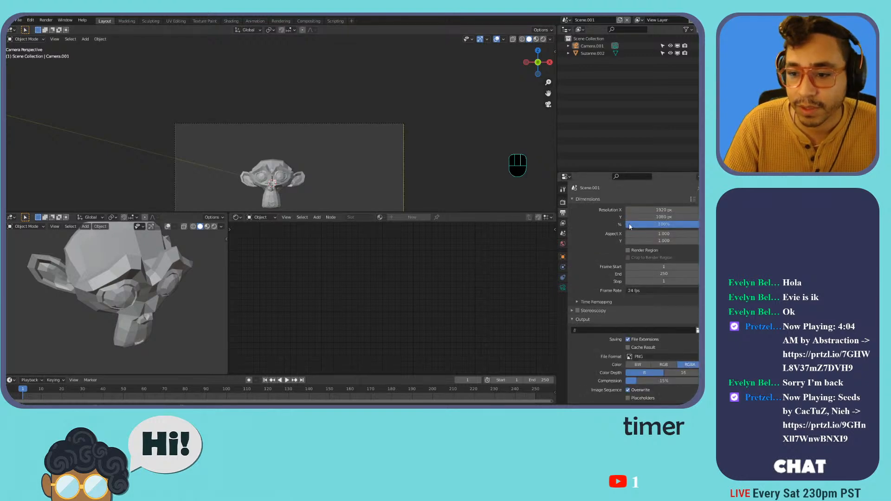
{"action": "type", "text": "1080"}
{"action": "key", "text": "Return"}
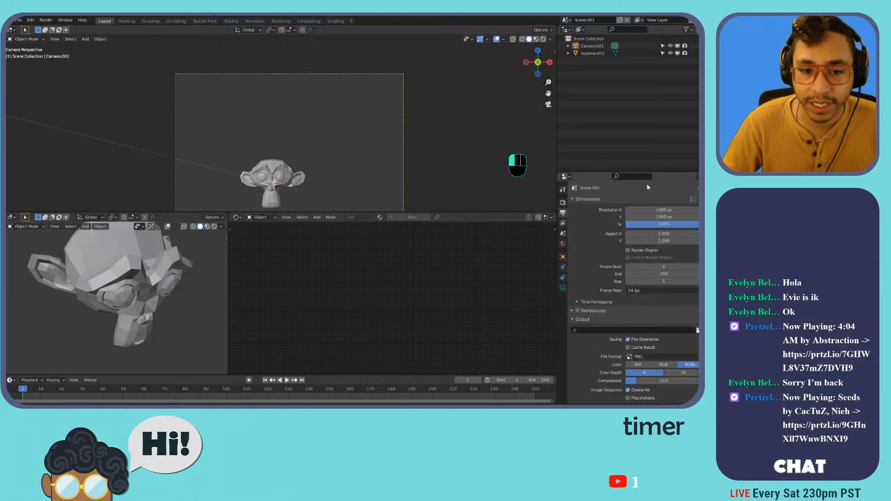
Set the camera's X and Z location to 0 m and its Y location to about -14.4 m.
{"action": "scroll", "coordinate": [344, 149], "scroll_direction": "down", "scroll_amount": 2}
{"action": "key", "text": "n"}
{"action": "left_click", "coordinate": [593, 52]}
{"action": "left_click", "coordinate": [596, 48]}
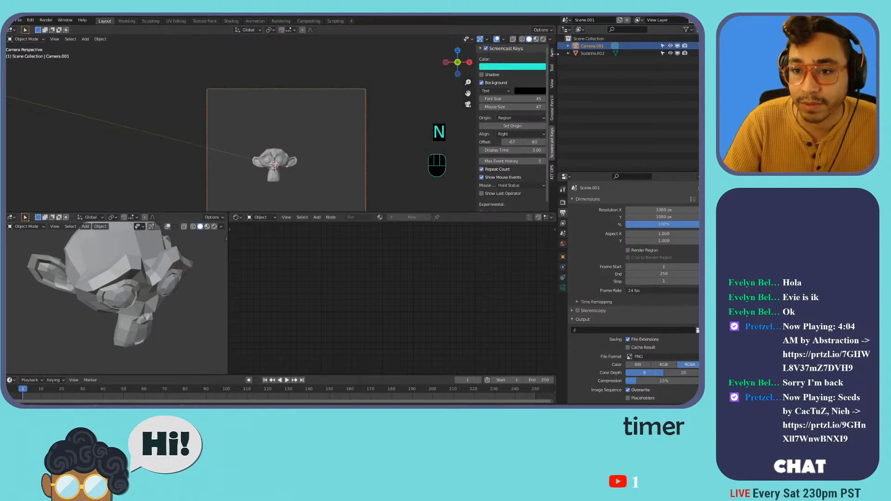
{"action": "left_click", "coordinate": [552, 54]}
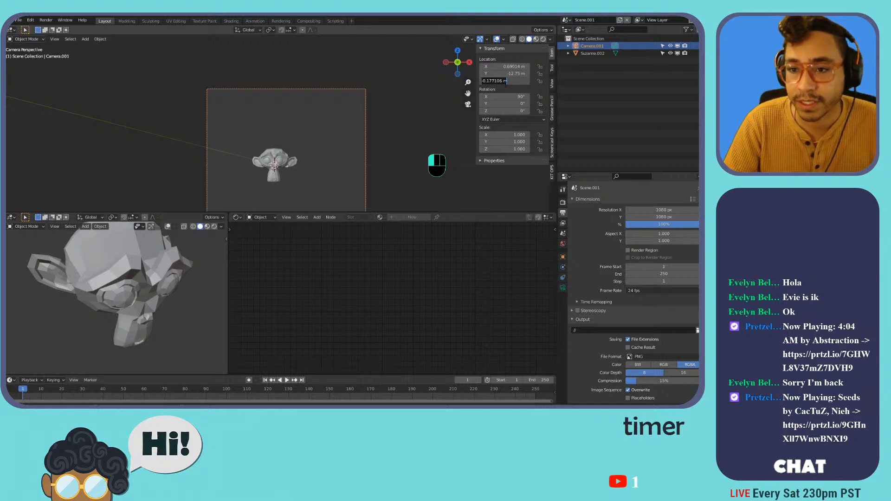
{"action": "type", "text": "0"}
{"action": "key", "text": "Return"}
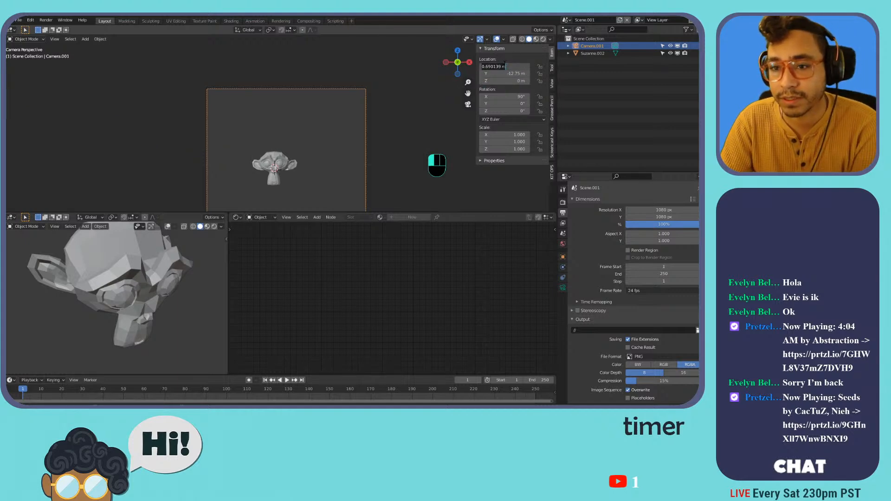
{"action": "type", "text": "0"}
{"action": "key", "text": "Return"}
{"action": "mouse_move", "coordinate": [511, 73]}
{"action": "left_mouse_down"}
{"action": "mouse_move", "coordinate": [539, 73]}
{"action": "mouse_move", "coordinate": [503, 74]}
{"action": "left_mouse_up"}
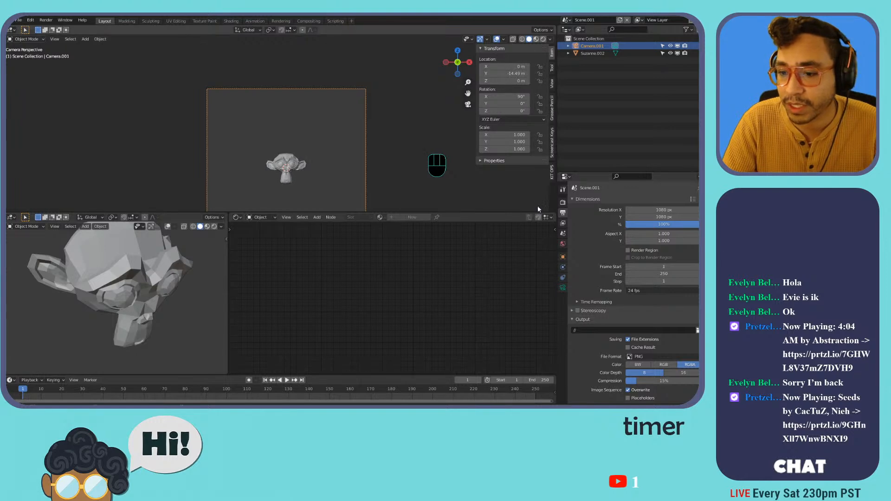
Set the camera's focal length to 100 mm and its Y location to about -10.84 m.
{"action": "left_click", "coordinate": [651, 291]}
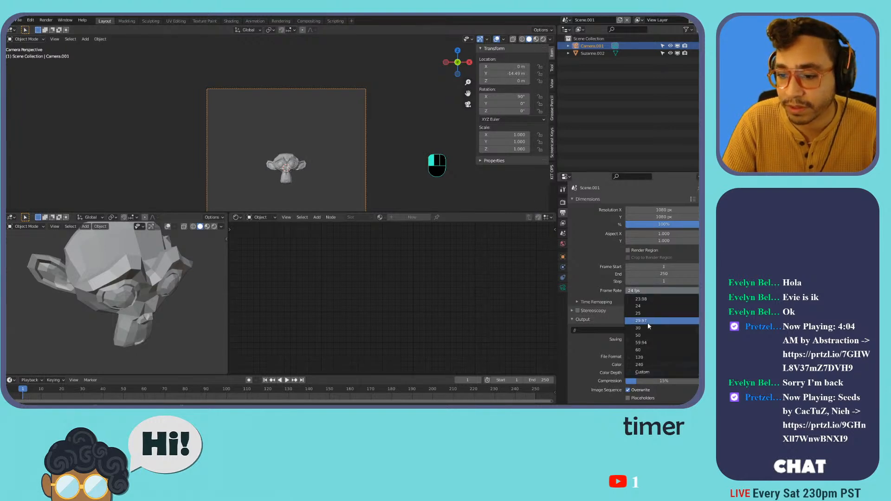
{"action": "left_click", "coordinate": [563, 288]}
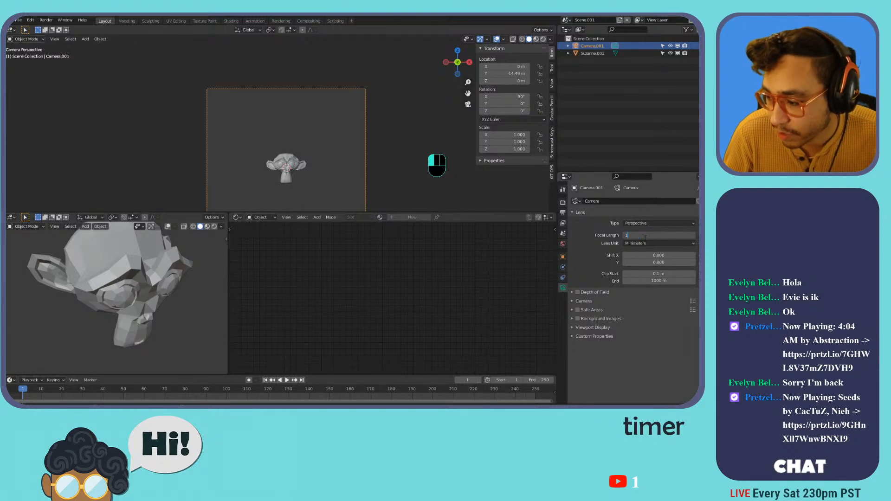
{"action": "type", "text": "00"}
{"action": "key", "text": "KP_Enter"}
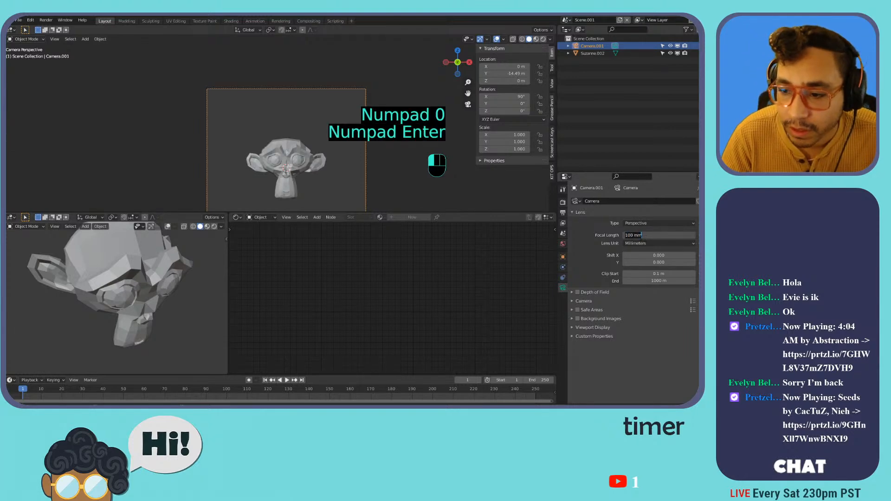
{"action": "mouse_move", "coordinate": [506, 73]}
{"action": "left_mouse_down"}
{"action": "mouse_move", "coordinate": [534, 74]}
{"action": "mouse_move", "coordinate": [507, 74]}
{"action": "left_mouse_up"}
Apply smooth shading to the monkey head.
{"action": "middle_click_drag", "start_coordinate": [301, 175], "coordinate": [391, 124], "text": "shift"}
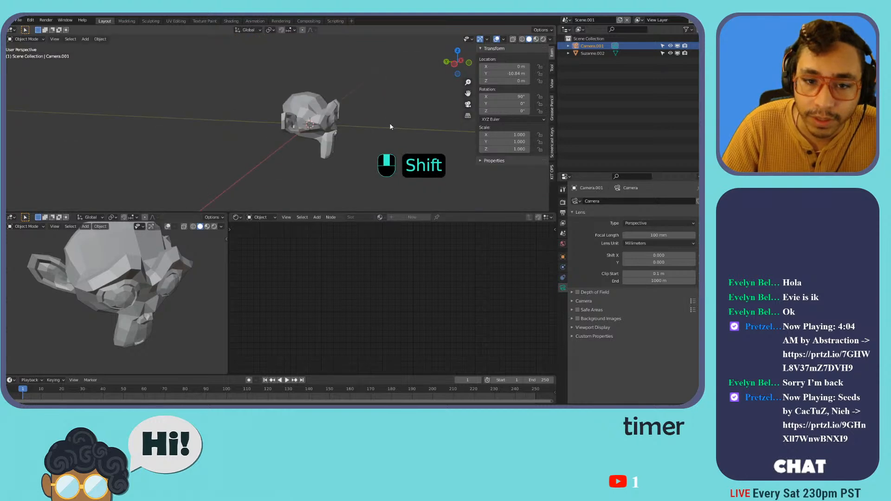
{"action": "right_click", "coordinate": [310, 104]}
{"action": "left_click", "coordinate": [319, 109]}
{"action": "right_click", "coordinate": [331, 113]}
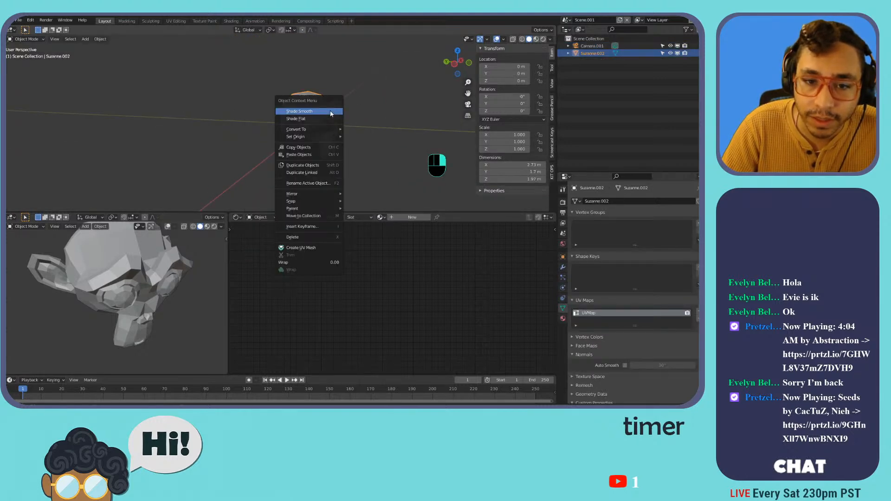
{"action": "left_click", "coordinate": [331, 113]}
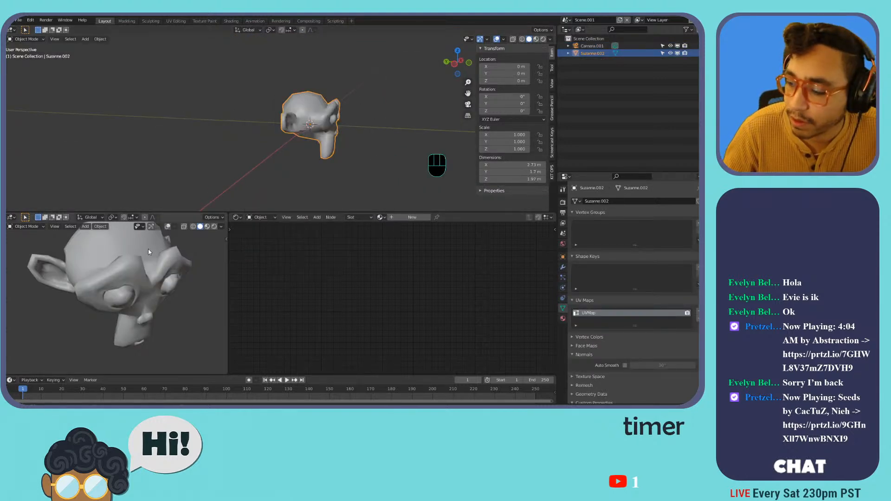
Show the fitted camera view in the secondary viewport and frame the monkey head closely in the main viewport.
{"action": "key", "text": "KP_0"}
{"action": "key", "text": "Home"}
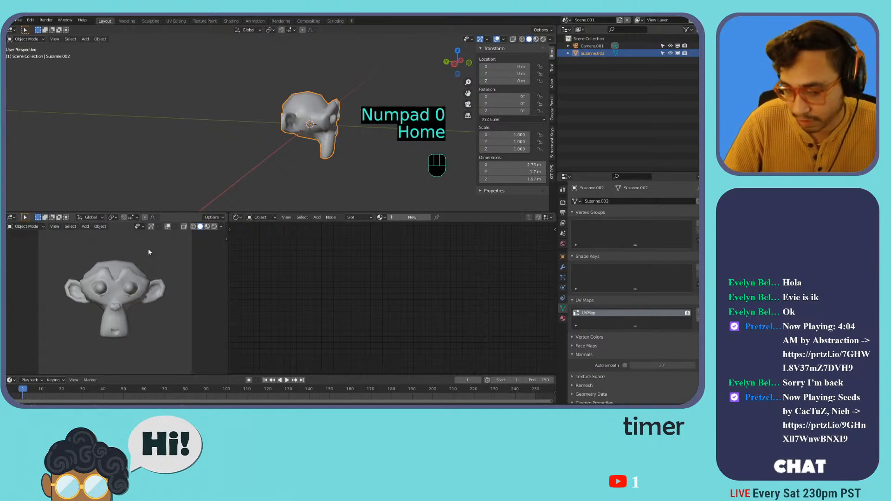
{"action": "scroll", "coordinate": [343, 118], "scroll_direction": "up", "scroll_amount": 3}
{"action": "middle_click_drag", "start_coordinate": [344, 118], "coordinate": [288, 117]}
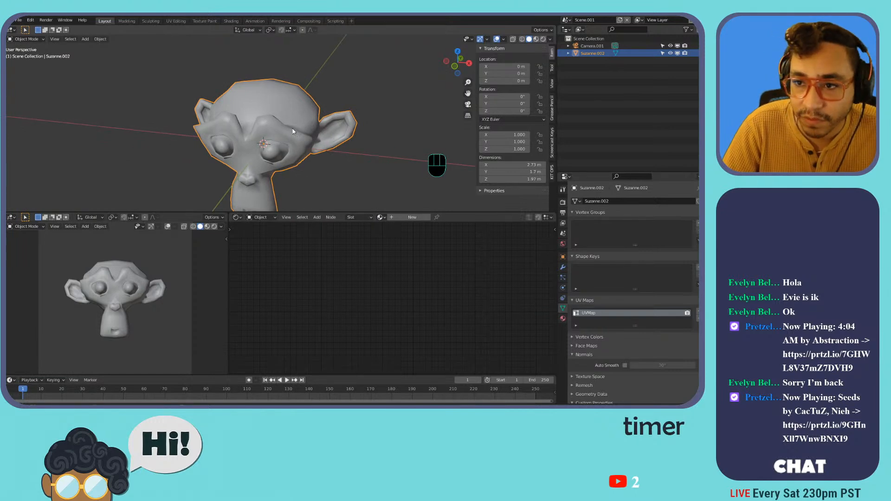
Add a sun light at the world origin and view the scene from the front.
{"action": "left_click", "coordinate": [591, 46]}
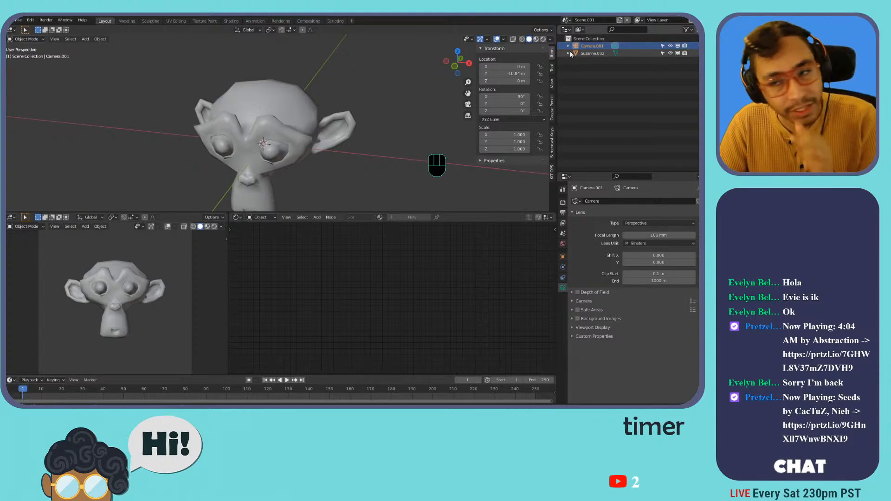
{"action": "key", "text": "shift+a"}
{"action": "mouse_move", "coordinate": [294, 110]}
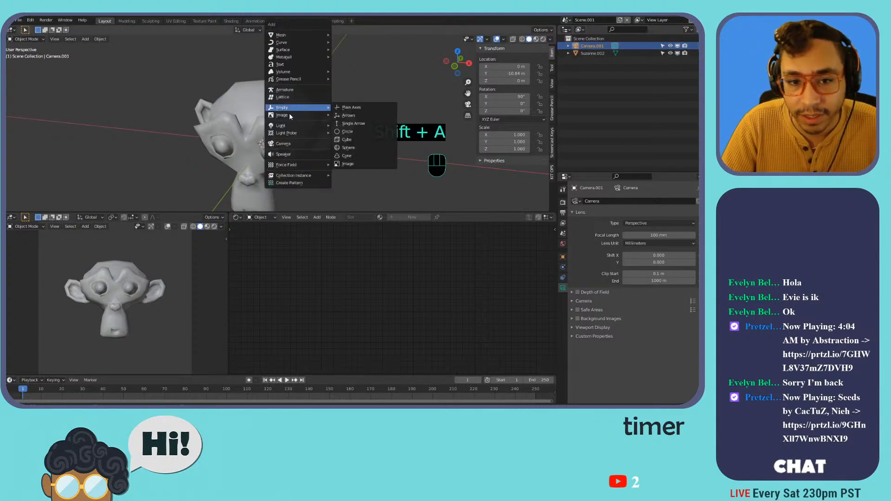
{"action": "mouse_move", "coordinate": [288, 127]}
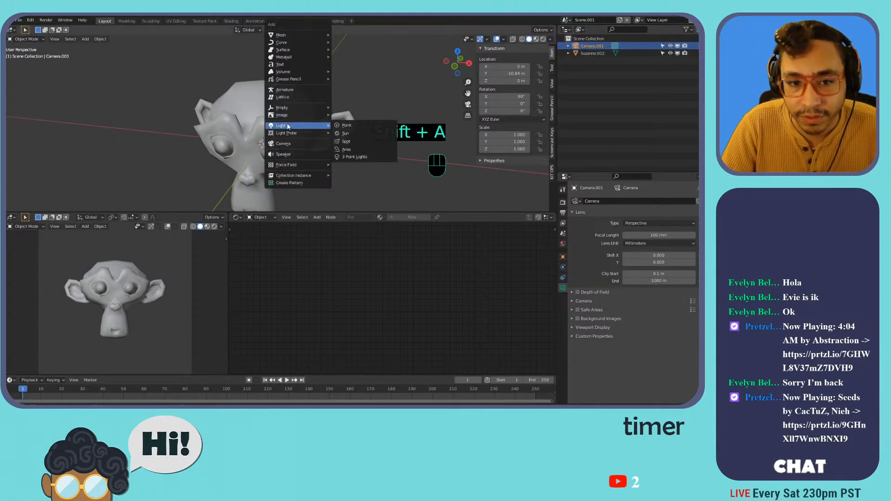
{"action": "left_click", "coordinate": [346, 133]}
{"action": "key", "text": "KP_1"}
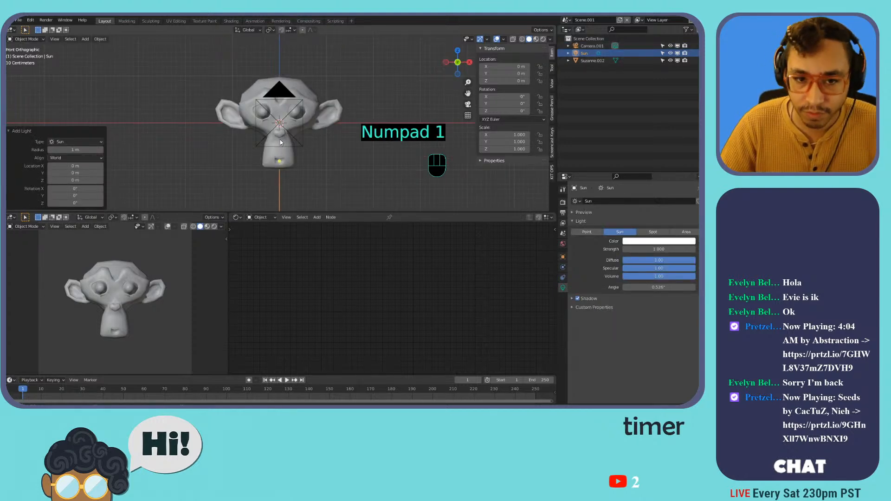
Move the sun light above and beside the monkey head, to about 7.15 m on X and 8 m on Z.
{"action": "scroll", "coordinate": [281, 143], "scroll_direction": "down", "scroll_amount": 6}
{"action": "key", "text": "g"}
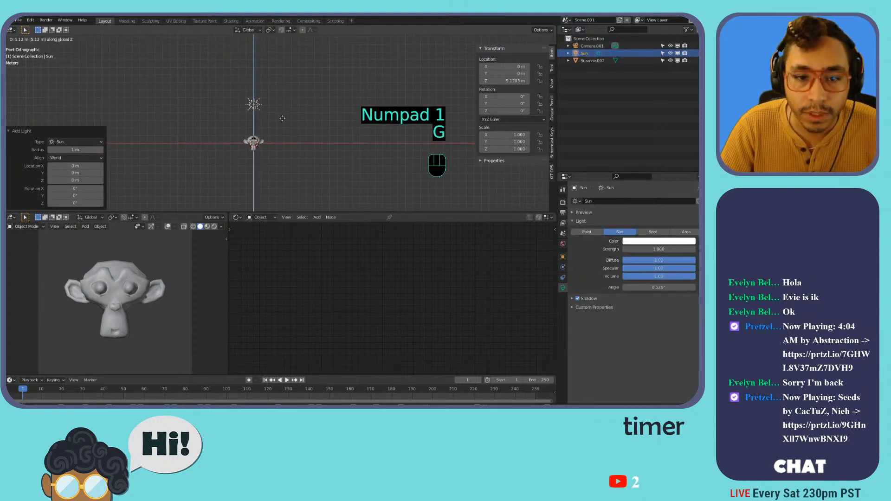
{"action": "left_click", "coordinate": [281, 107]}
{"action": "key", "text": "g"}
{"action": "left_click", "coordinate": [333, 104]}
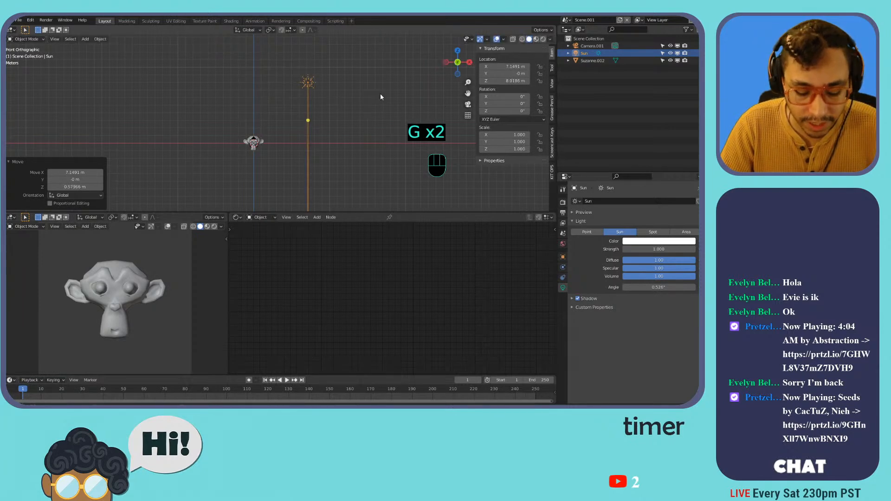
Tilt the sun light by about 43.3° in the front view so it points at the monkey head.
{"action": "key", "text": "r"}
{"action": "left_click", "coordinate": [337, 146]}
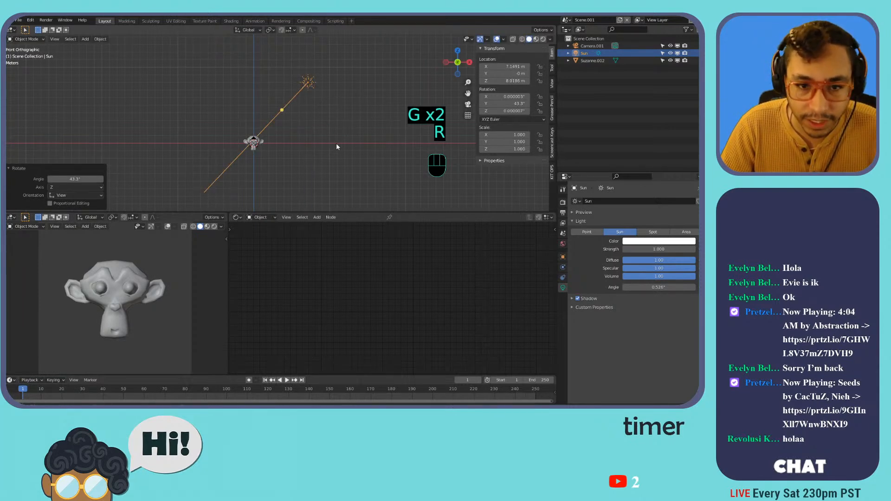
Move the camera, the sun light and the monkey head into a new collection named Utility.
{"action": "left_click", "coordinate": [592, 45]}
{"action": "left_click", "coordinate": [590, 60], "text": "shift"}
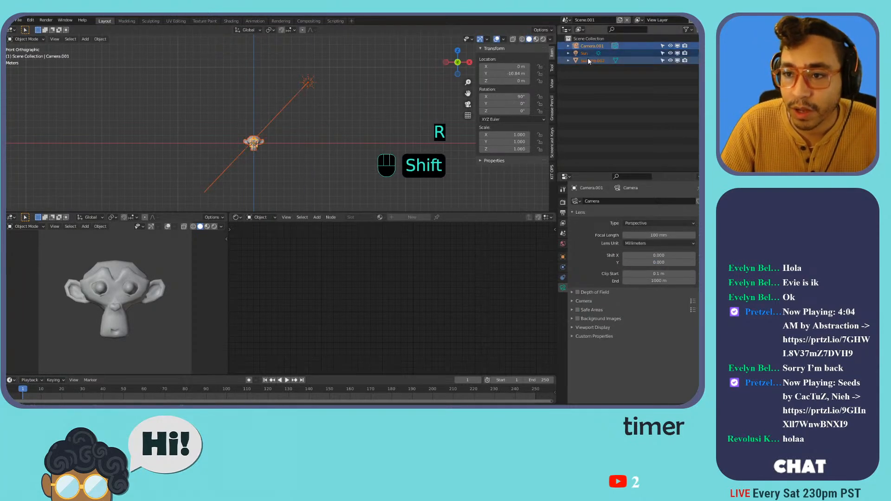
{"action": "key", "text": "m"}
{"action": "left_click", "coordinate": [222, 130]}
{"action": "type", "text": "Utility"}
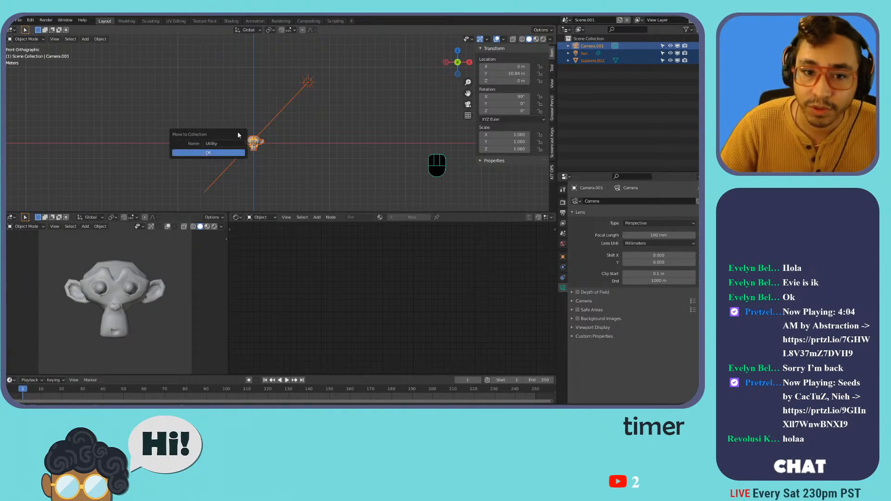
{"action": "left_click", "coordinate": [207, 153]}
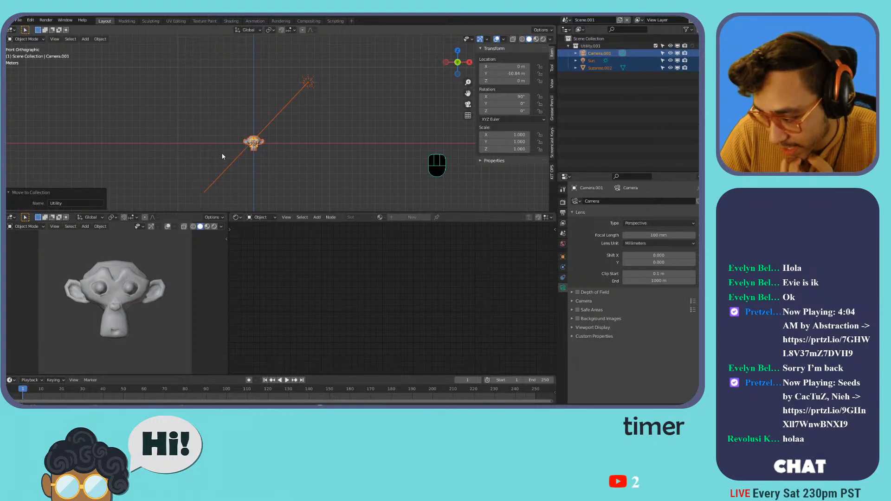
Switch both the main viewport and the camera viewport to rendered shading.
{"action": "scroll", "coordinate": [219, 141], "scroll_direction": "up", "scroll_amount": 6}
{"action": "middle_click_drag", "start_coordinate": [252, 139], "coordinate": [343, 106], "text": "shift"}
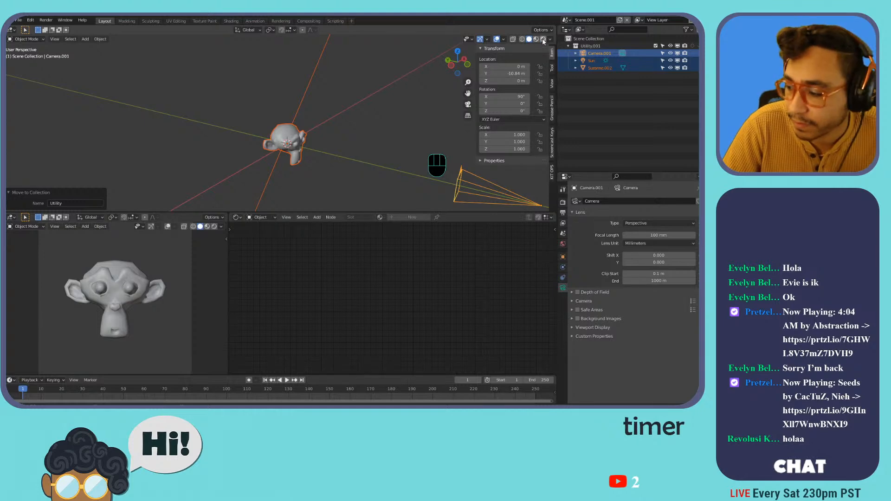
{"action": "left_click", "coordinate": [543, 40]}
{"action": "middle_click_drag", "start_coordinate": [338, 113], "coordinate": [337, 115]}
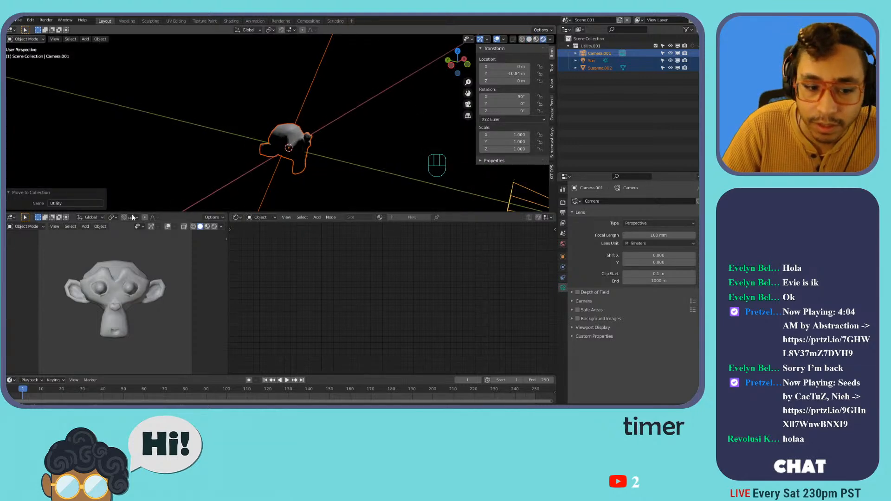
{"action": "left_click", "coordinate": [214, 227]}
{"action": "scroll", "coordinate": [394, 96], "scroll_direction": "down", "scroll_amount": 4}
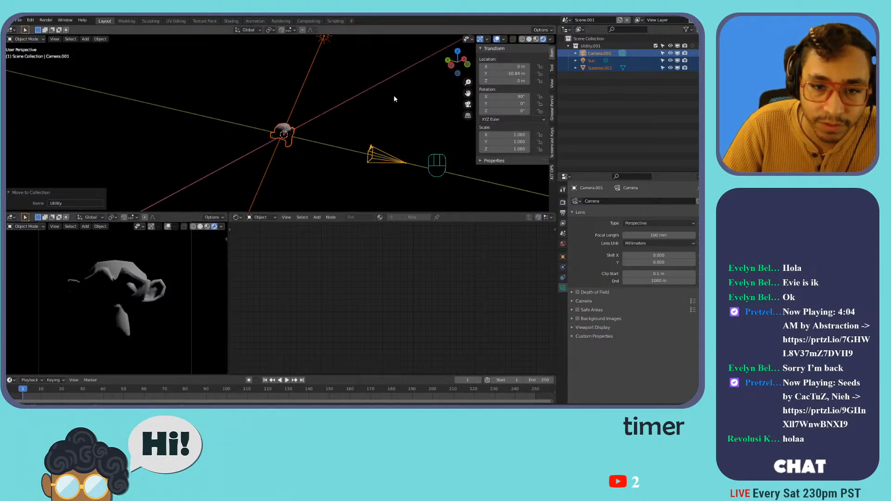
Rotate the sun light about the global Z axis by about -52.8° to light the front of the monkey head.
{"action": "key", "text": "r"}
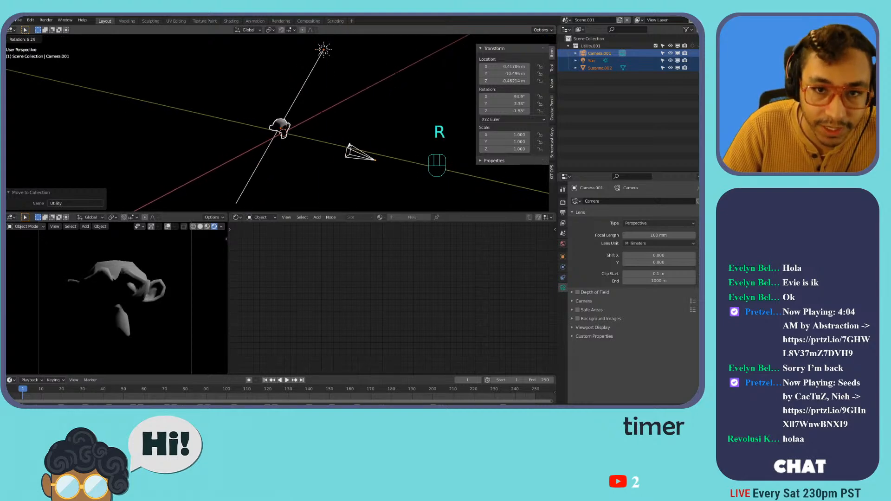
{"action": "right_click", "coordinate": [320, 54]}
{"action": "left_click", "coordinate": [319, 54]}
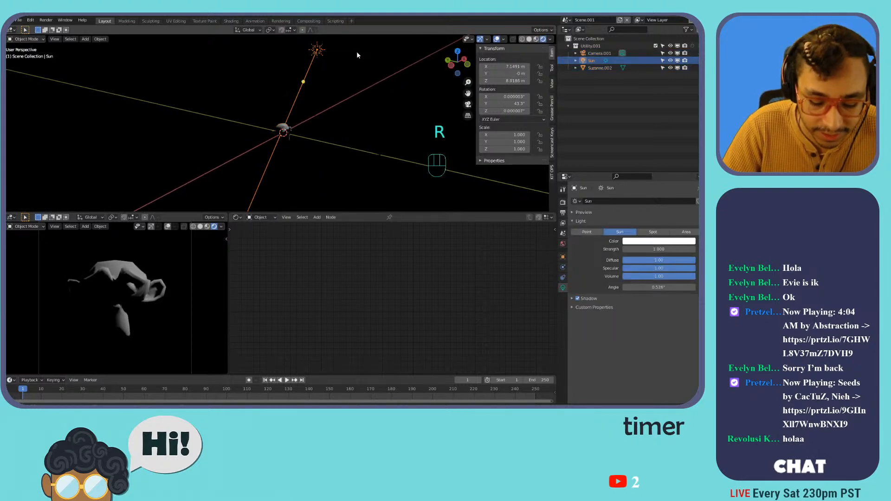
{"action": "key", "text": "r"}
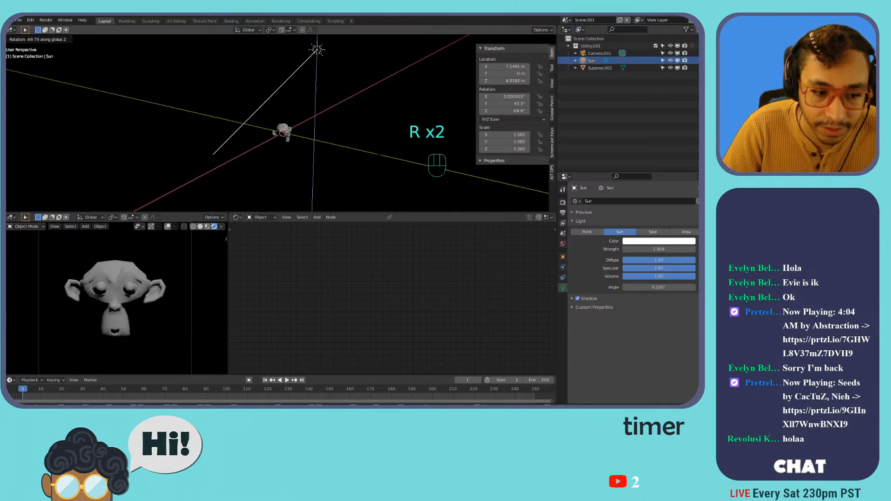
{"action": "left_click", "coordinate": [513, 208]}
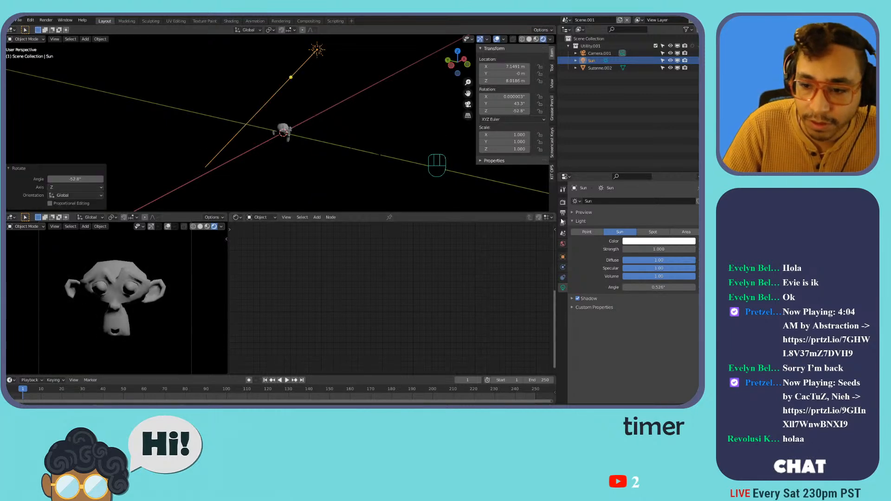
Give the scene its own copy of the existing World and darken its background color to near black.
{"action": "left_click", "coordinate": [563, 243]}
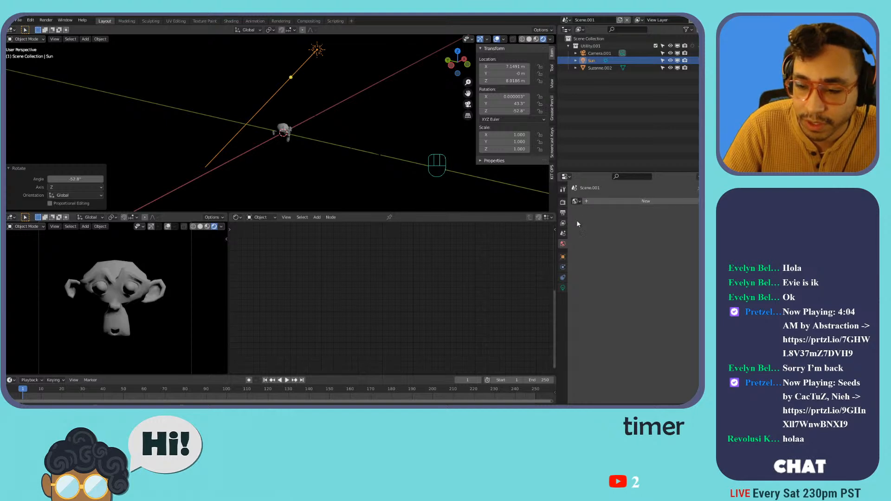
{"action": "left_click", "coordinate": [576, 201]}
{"action": "left_click", "coordinate": [584, 212]}
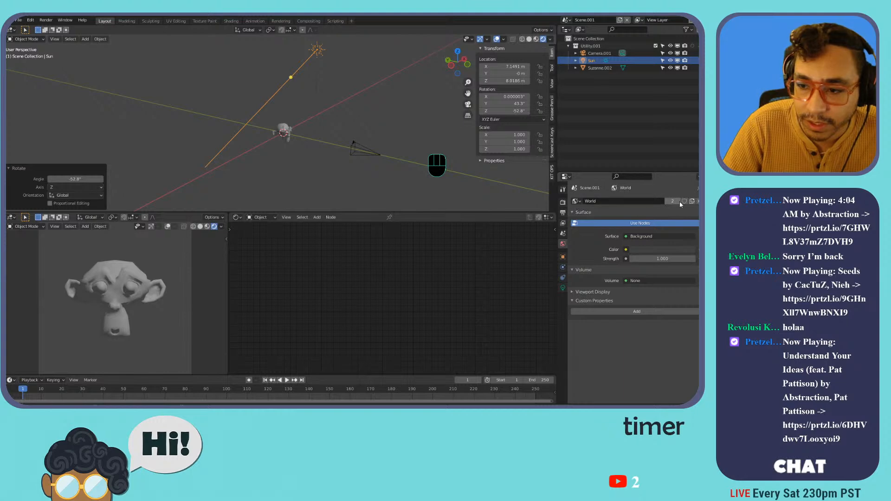
{"action": "left_click", "coordinate": [692, 201]}
{"action": "left_click", "coordinate": [657, 250]}
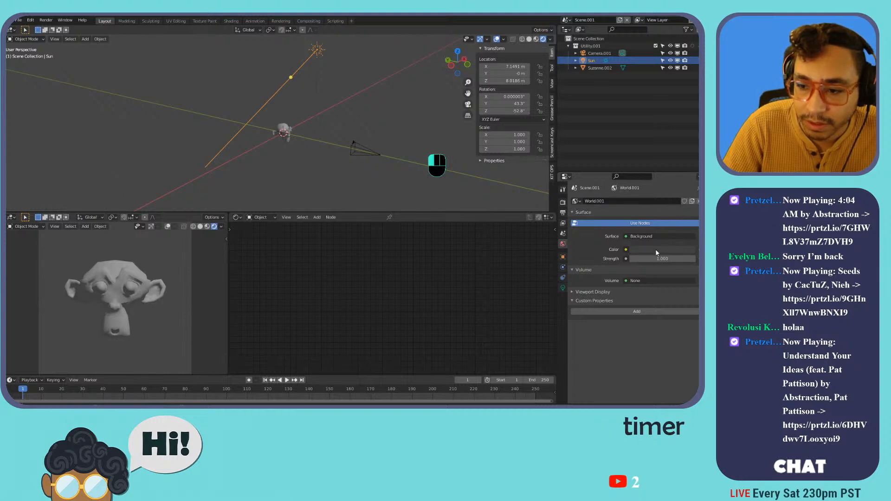
{"action": "left_click_drag", "start_coordinate": [688, 187], "coordinate": [690, 194]}
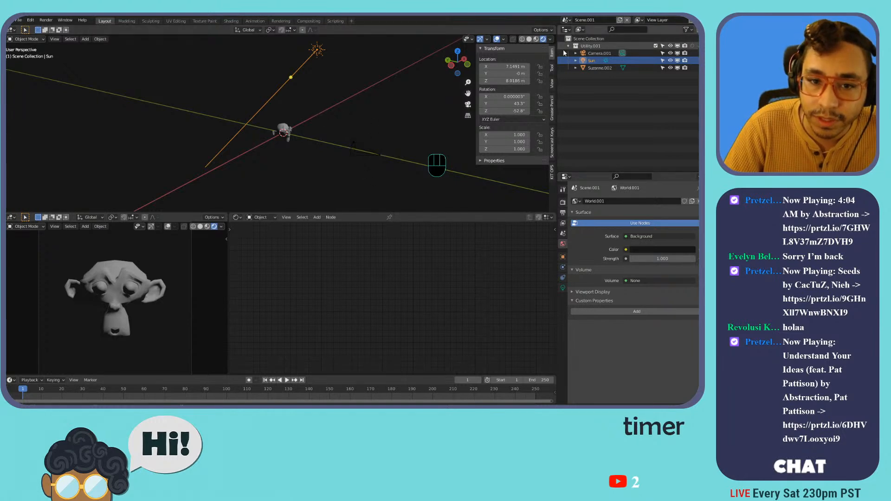
Add a 2 m cube mesh at the world origin.
{"action": "middle_click_drag", "start_coordinate": [321, 114], "coordinate": [251, 118], "text": "shift"}
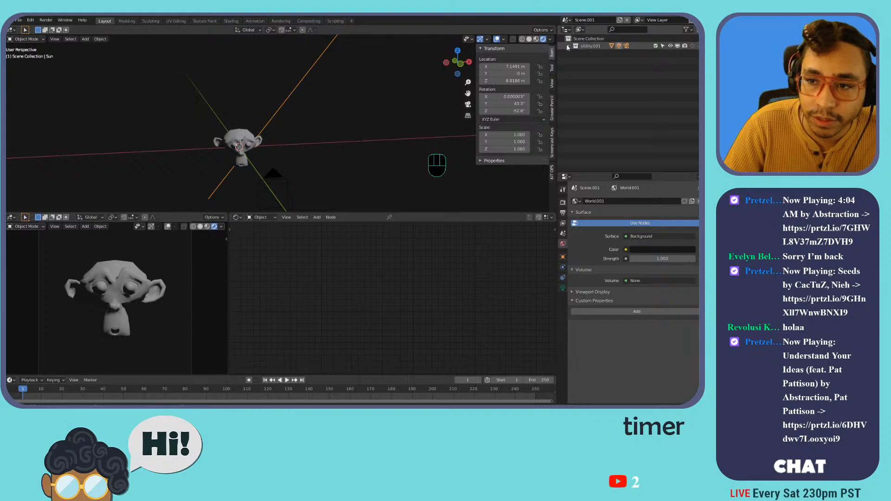
{"action": "key", "text": "shift+a"}
{"action": "mouse_move", "coordinate": [282, 33]}
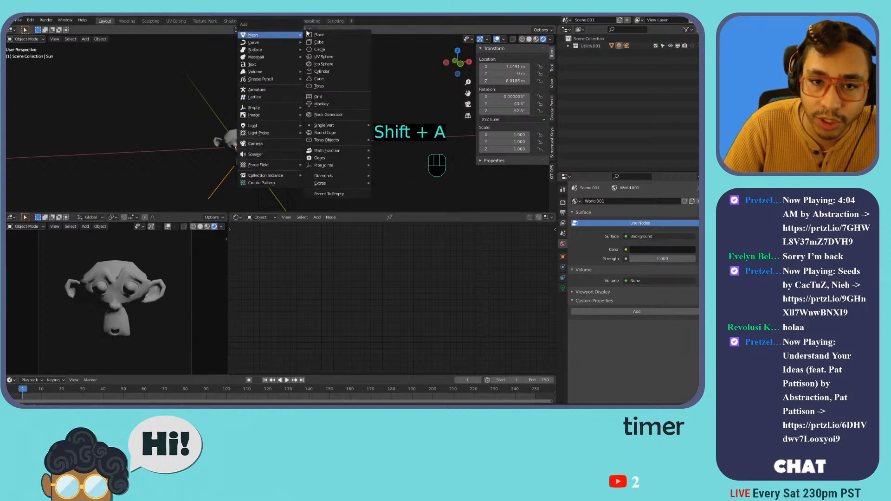
{"action": "left_click", "coordinate": [327, 40]}
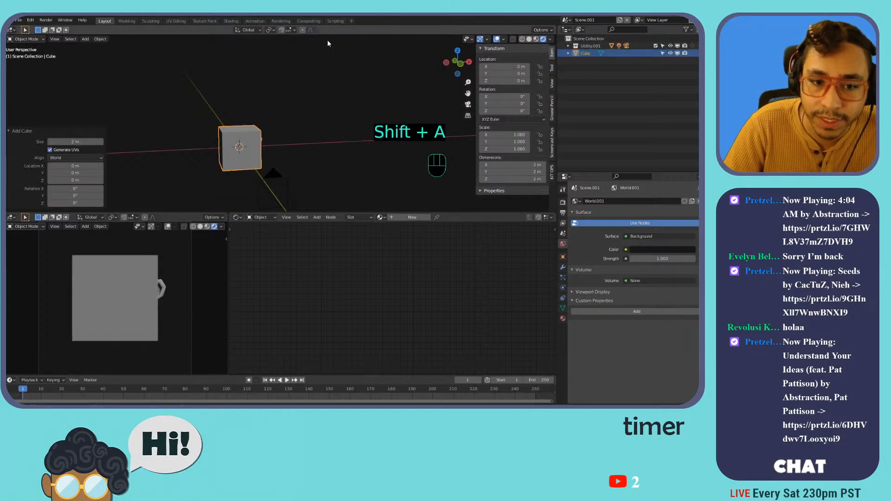
Disable the monkey head in the viewports, collapse the utility collection and select the cube.
{"action": "left_click", "coordinate": [567, 46]}
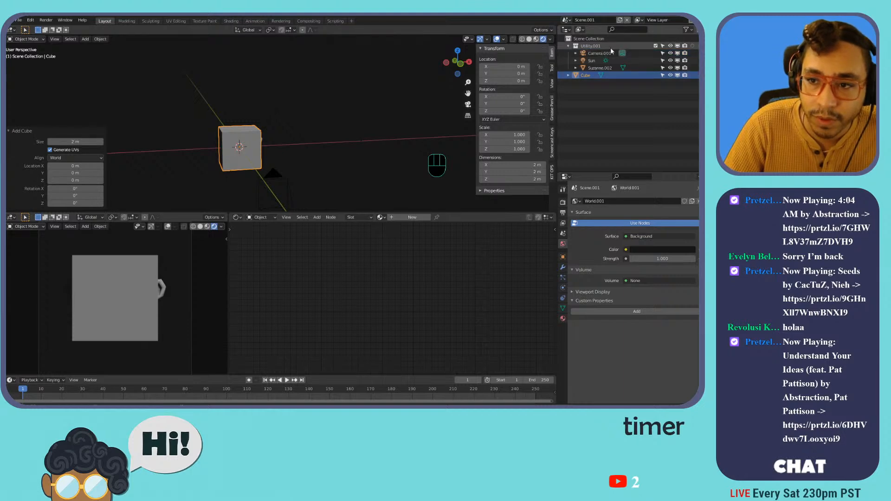
{"action": "left_click", "coordinate": [673, 68]}
{"action": "left_click", "coordinate": [673, 69]}
{"action": "left_click", "coordinate": [678, 69]}
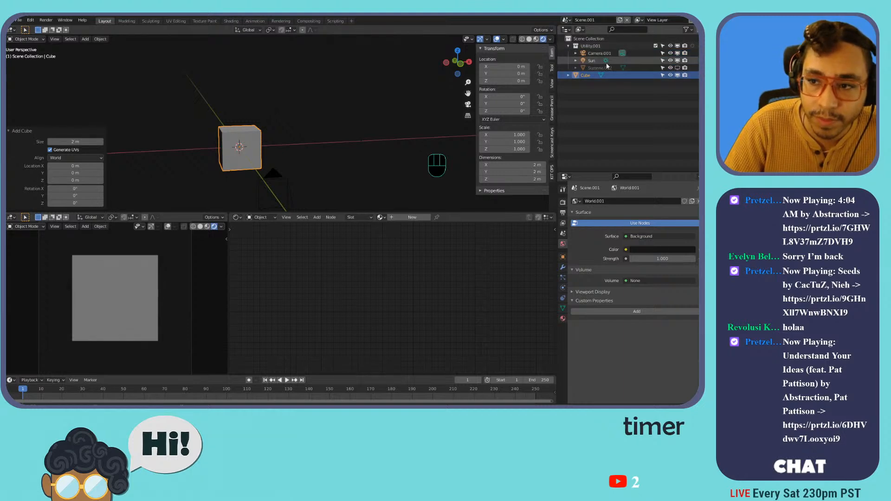
{"action": "left_click", "coordinate": [568, 46]}
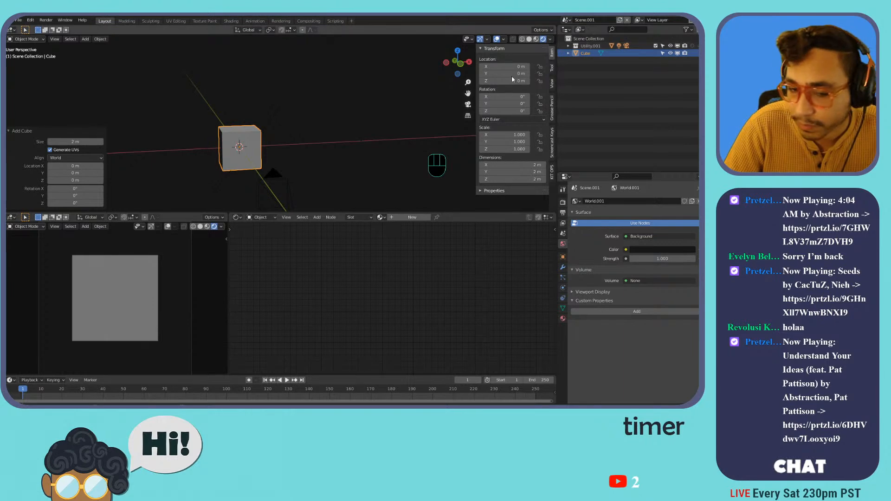
{"action": "left_click", "coordinate": [258, 133]}
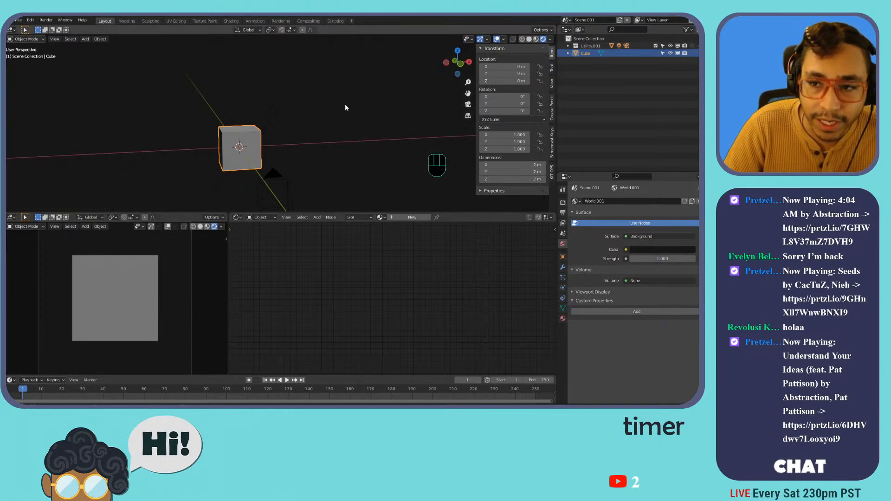
Expand the utility collection and re-enable the monkey head in the viewports.
{"action": "left_click", "coordinate": [569, 46]}
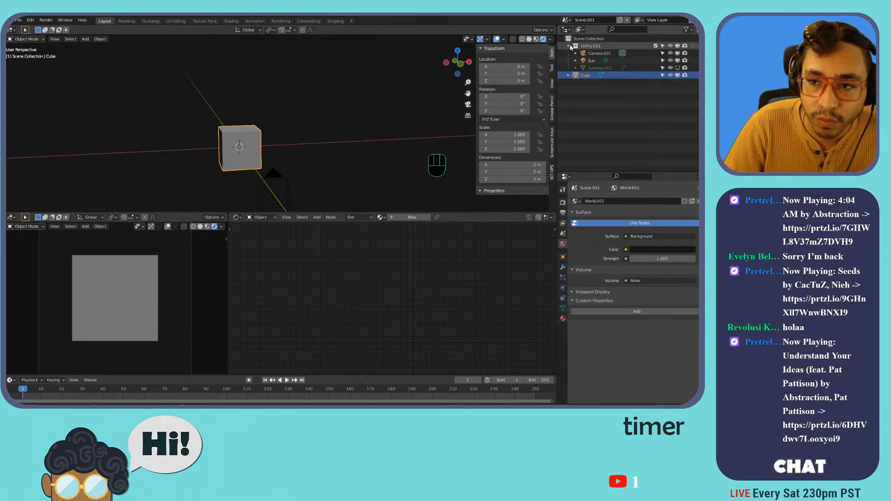
{"action": "left_click", "coordinate": [569, 47]}
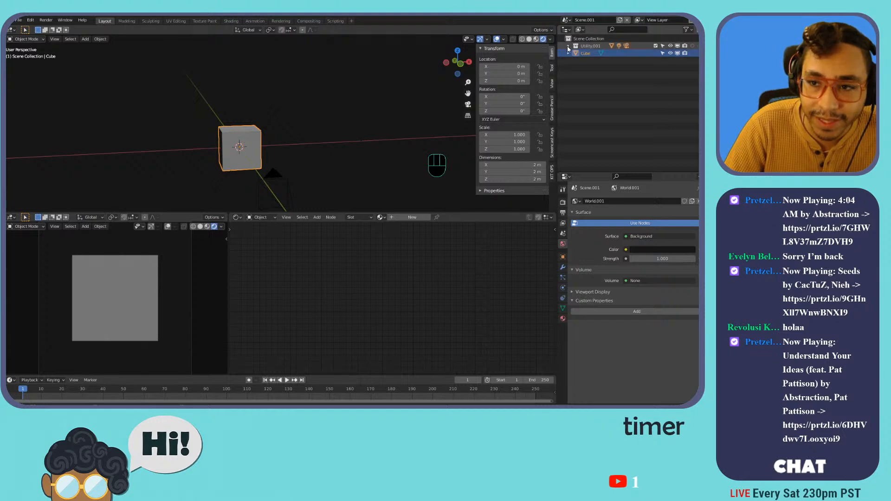
{"action": "left_click", "coordinate": [569, 47]}
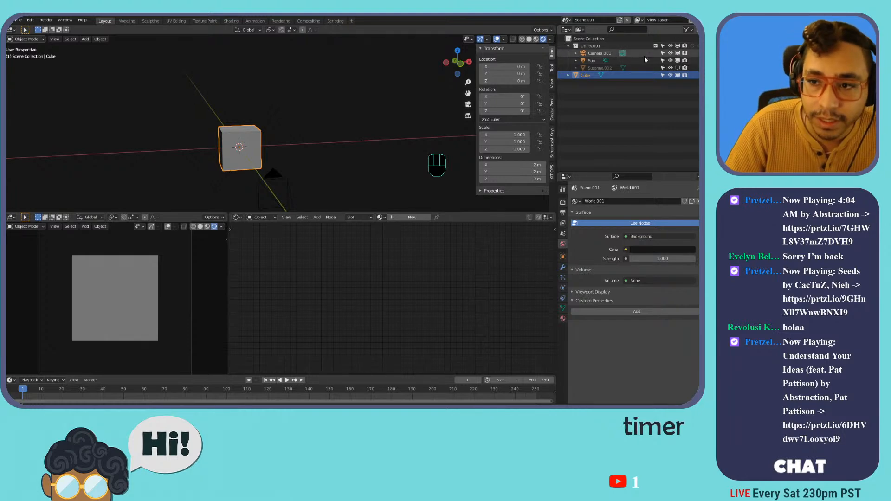
{"action": "left_click", "coordinate": [677, 68]}
Scale the geometry of the monkey head and the cube together by a factor of 5 in Edit Mode.
{"action": "left_click", "coordinate": [597, 68], "text": "shift"}
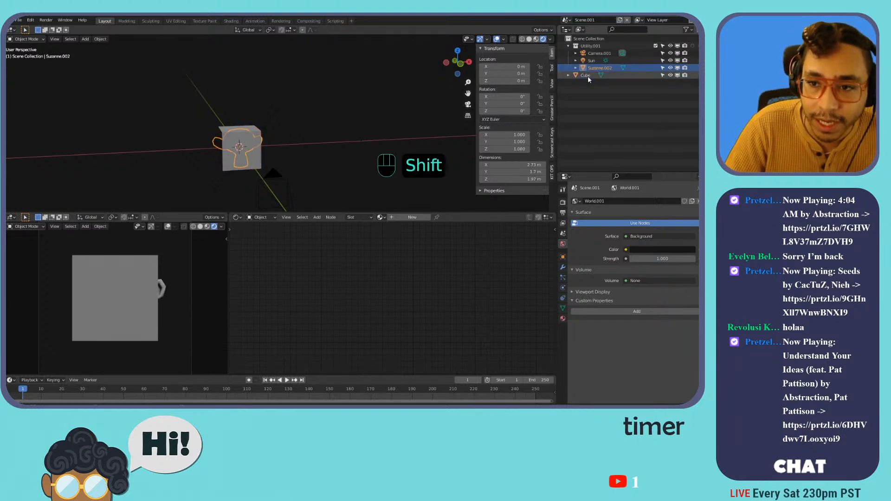
{"action": "key", "text": "Tab"}
{"action": "key", "text": "s"}
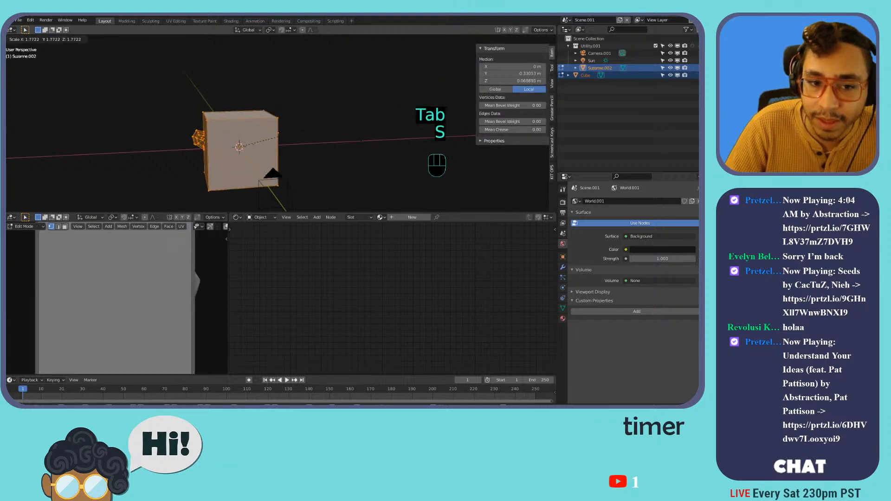
{"action": "type", "text": ".5"}
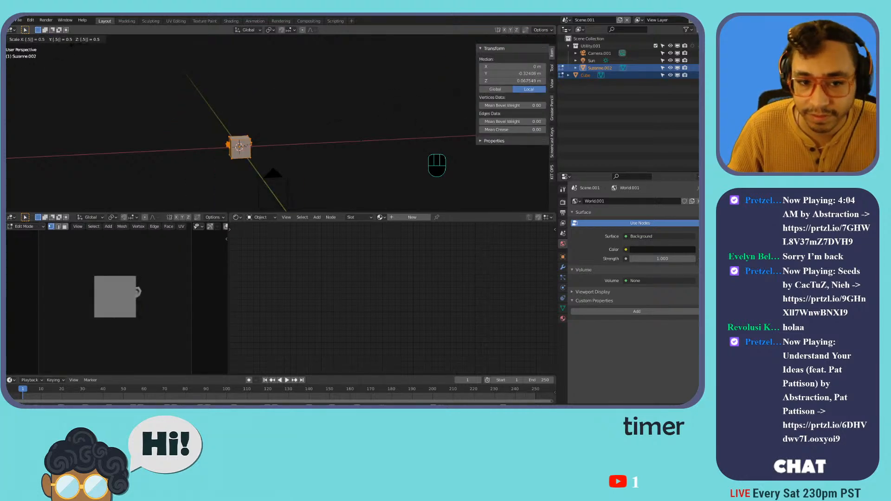
{"action": "key", "text": "BackSpace"}
{"action": "key", "text": "BackSpace"}
{"action": "type", "text": "5"}
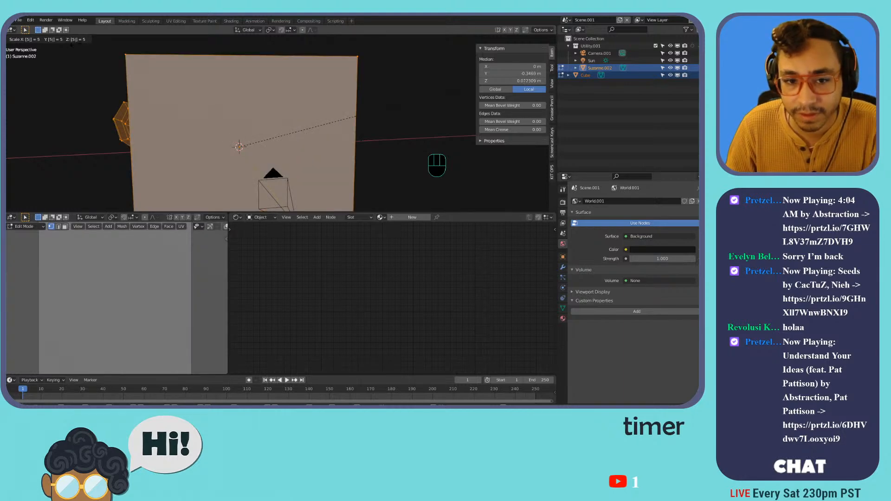
{"action": "key", "text": "Return"}
{"action": "key", "text": "Tab"}
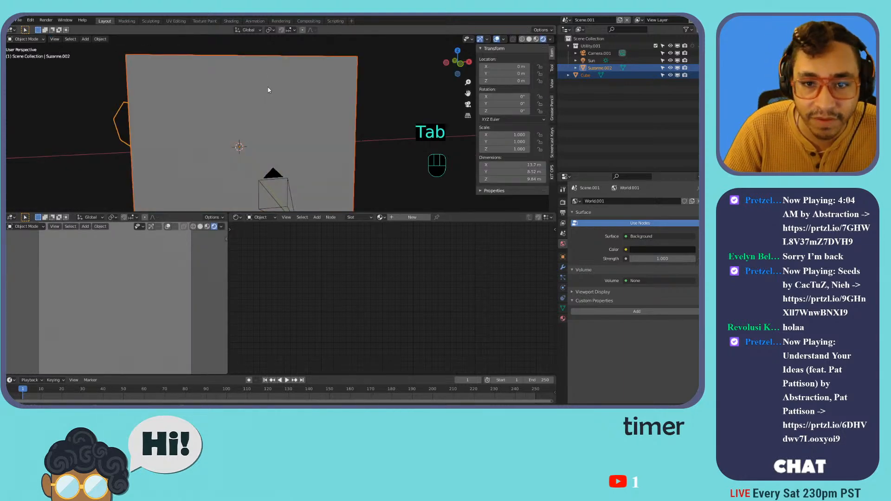
Move the camera back along the Y axis until the whole enlarged cube fits in its view.
{"action": "scroll", "coordinate": [267, 88], "scroll_direction": "down", "scroll_amount": 3}
{"action": "scroll", "coordinate": [266, 87], "scroll_direction": "up", "scroll_amount": 2}
{"action": "left_click", "coordinate": [599, 53]}
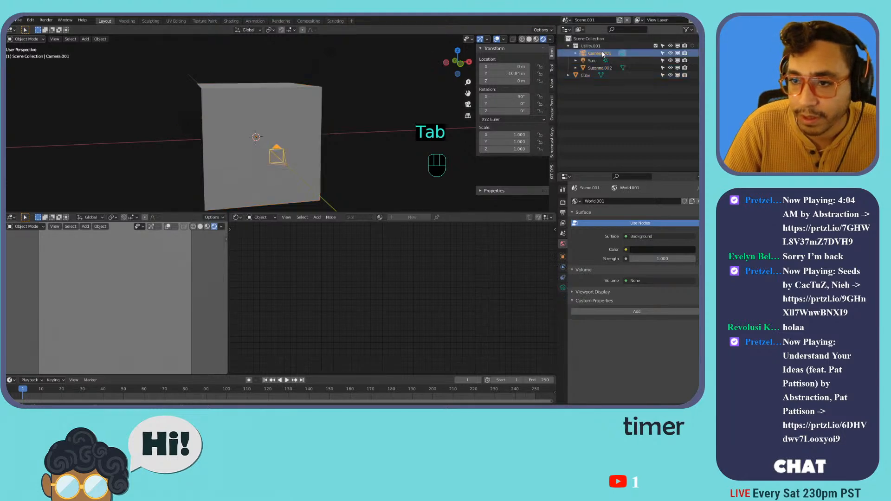
{"action": "key", "text": "g"}
{"action": "key", "text": "y"}
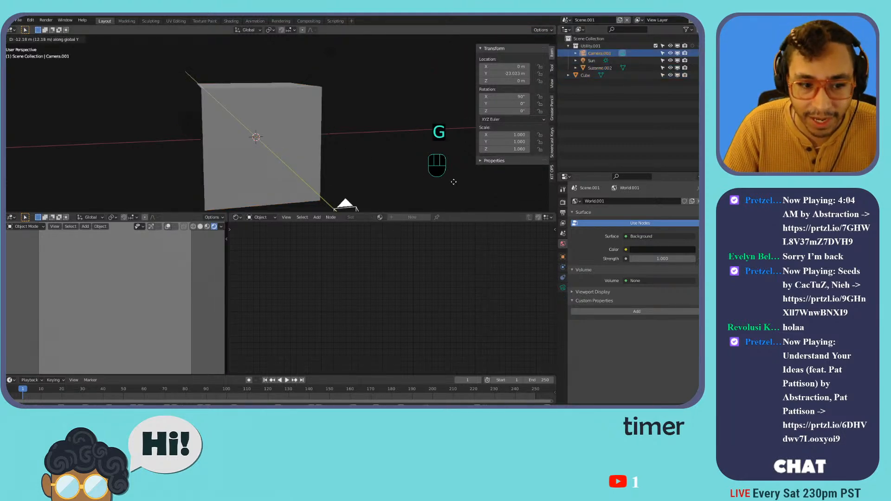
{"action": "left_click", "coordinate": [514, 112]}
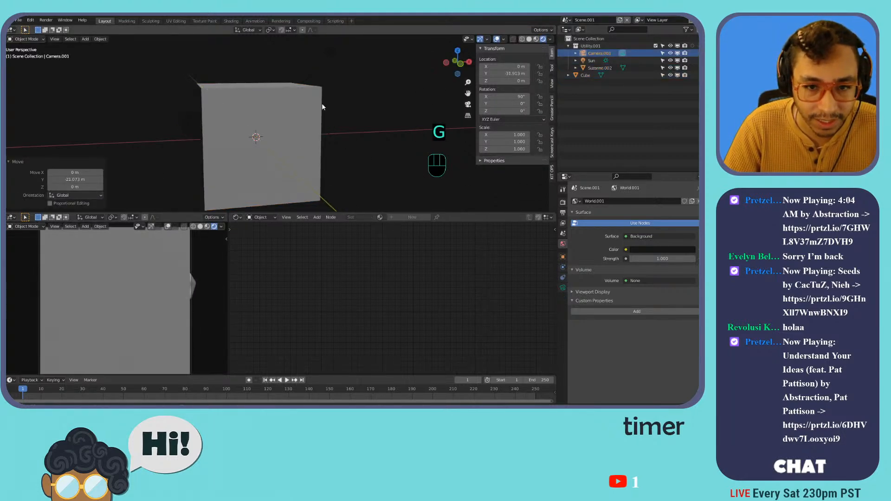
{"action": "scroll", "coordinate": [325, 103], "scroll_direction": "down", "scroll_amount": 4}
{"action": "key", "text": "g"}
{"action": "key", "text": "y"}
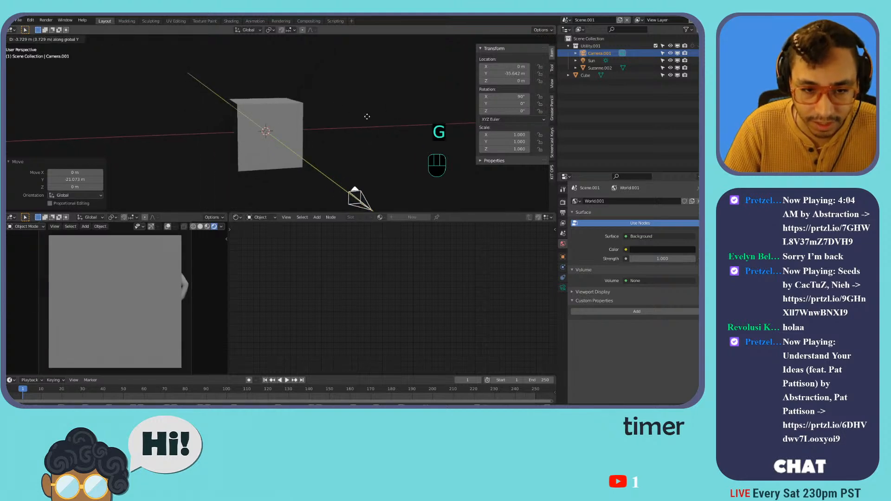
{"action": "left_click", "coordinate": [525, 77]}
Disable the monkey head in the viewports and select the cube.
{"action": "left_click", "coordinate": [677, 68]}
{"action": "left_click", "coordinate": [285, 121]}
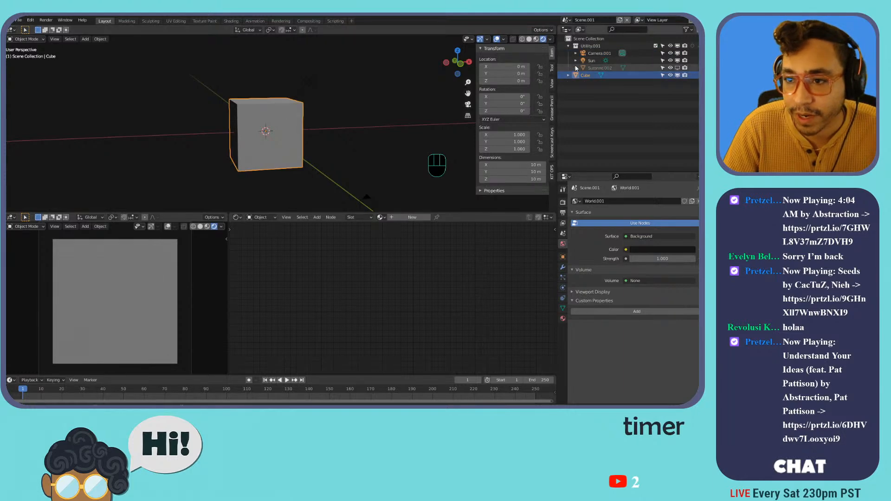
{"action": "key", "text": "m"}
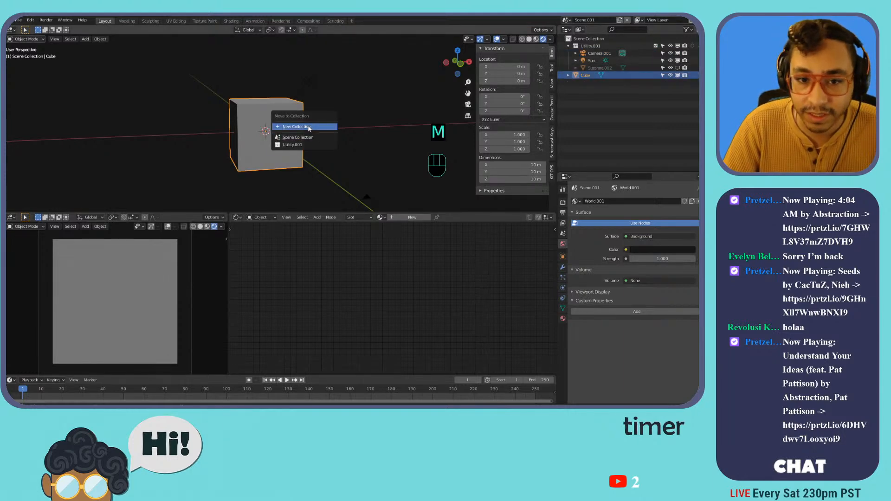
{"action": "left_click", "coordinate": [321, 138]}
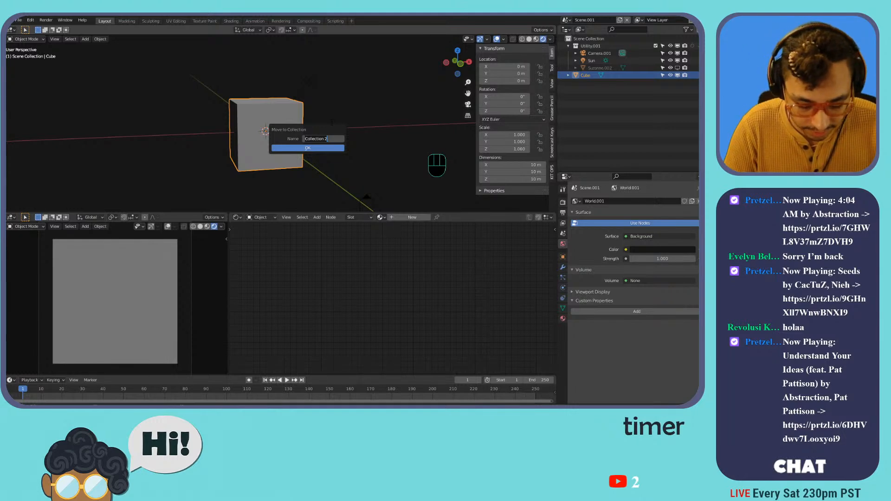
{"action": "type", "text": "Electricity"}
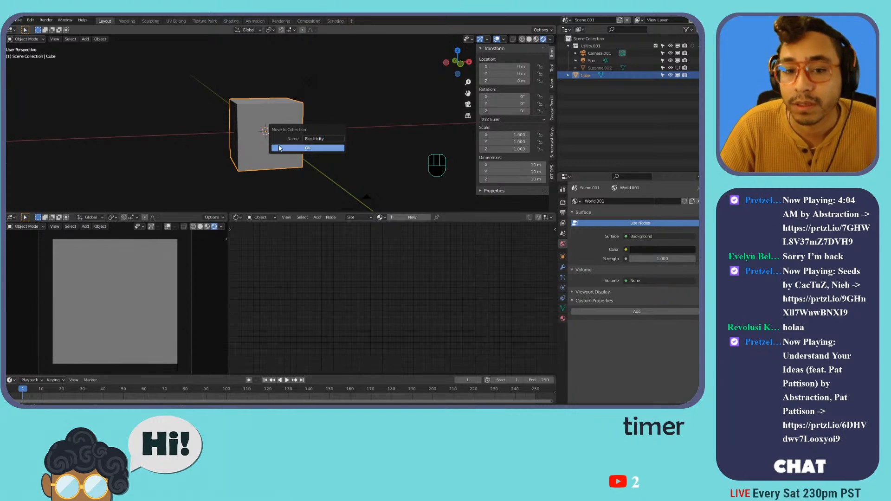
{"action": "left_click", "coordinate": [295, 147]}
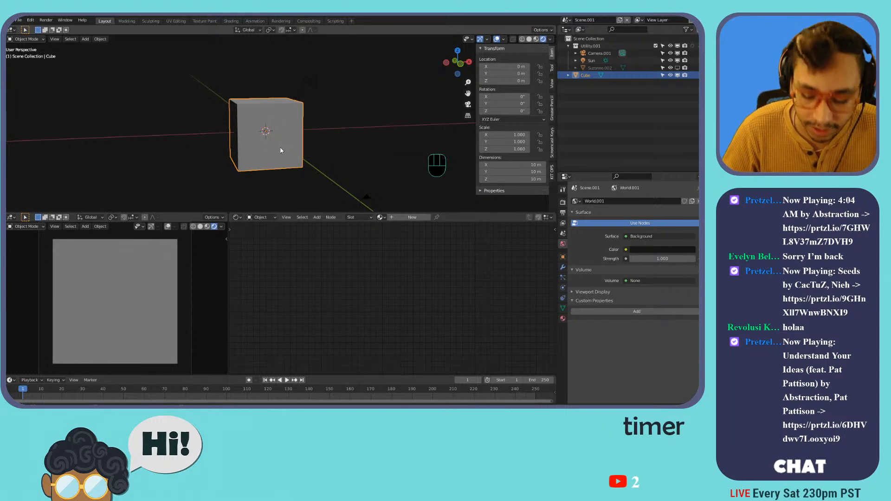
Move the cube into a new collection named Electricity.
{"action": "key", "text": "m"}
{"action": "left_click", "coordinate": [281, 147]}
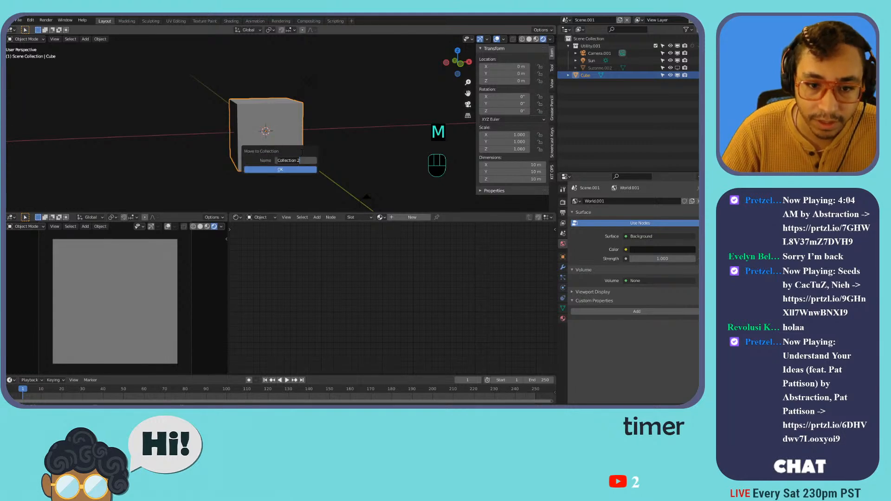
{"action": "type", "text": "Electricity"}
{"action": "left_click", "coordinate": [274, 170]}
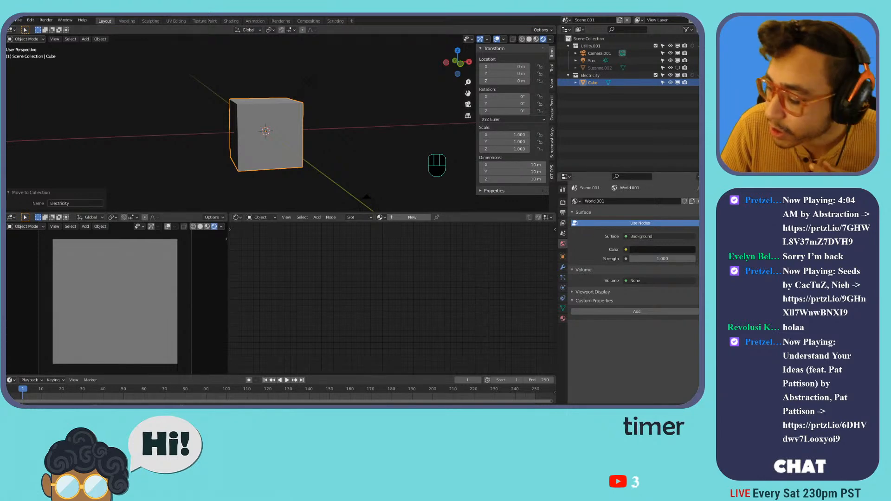
Switch to the Pretzel Rocks music player, skip to the next track and minimize the player.
{"action": "left_click", "coordinate": [453, 404]}
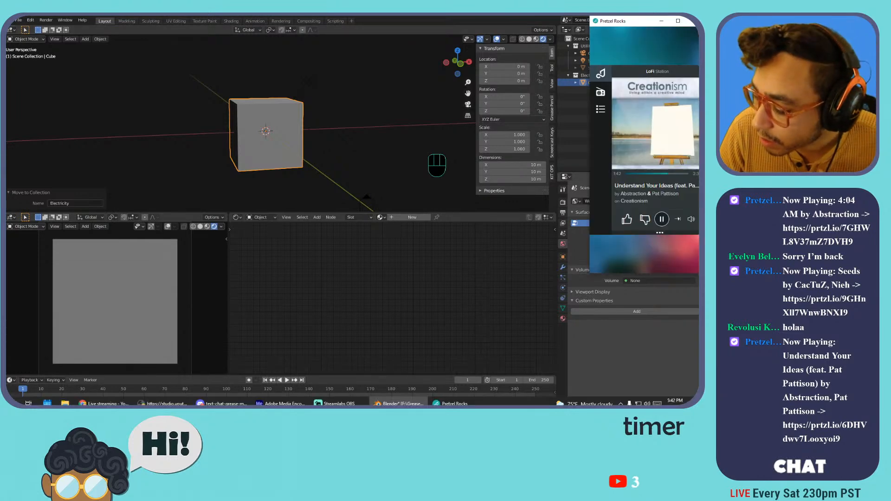
{"action": "left_click", "coordinate": [680, 221]}
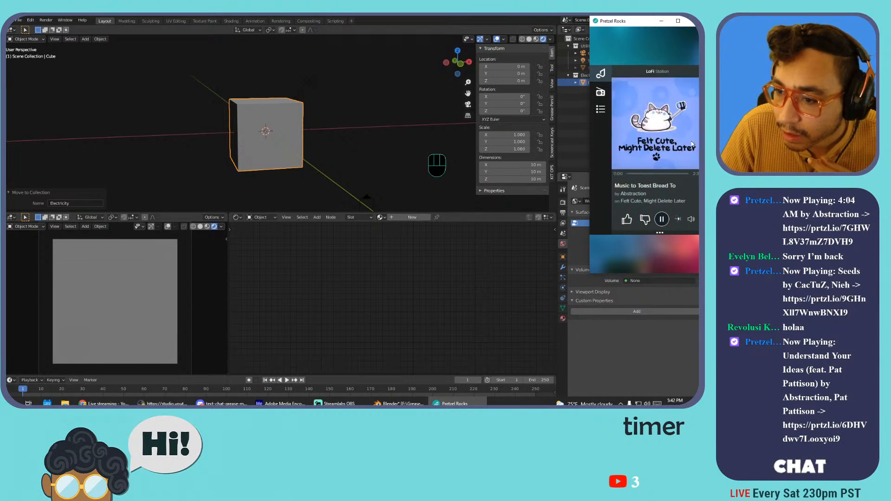
{"action": "left_click", "coordinate": [663, 20]}
Rename the cube in the Electricity collection as 01_Base_Mesh.
{"action": "scroll", "coordinate": [277, 125], "scroll_direction": "up", "scroll_amount": 1}
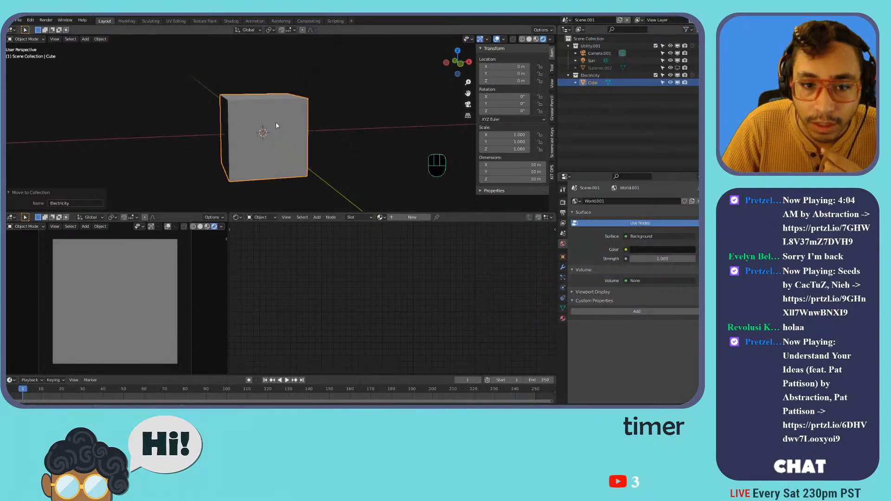
{"action": "scroll", "coordinate": [276, 124], "scroll_direction": "up", "scroll_amount": 1}
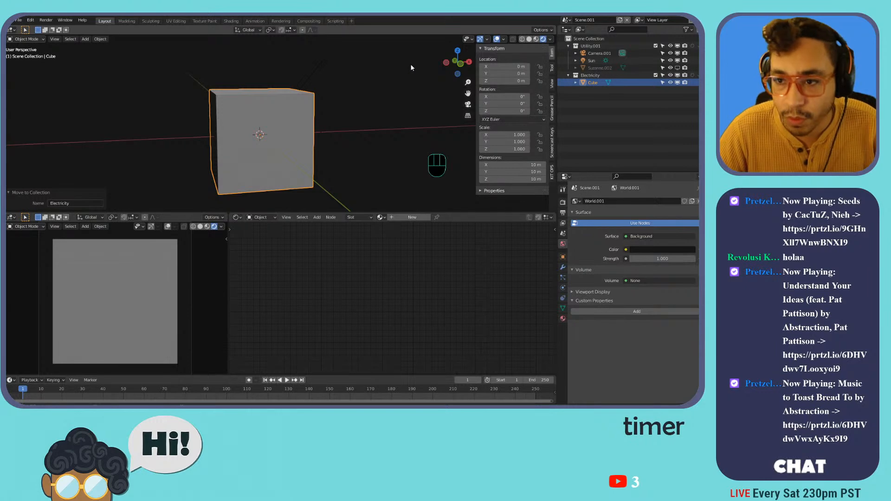
{"action": "double_click", "coordinate": [593, 82]}
{"action": "type", "text": "O"}
{"action": "key", "text": "shift"}
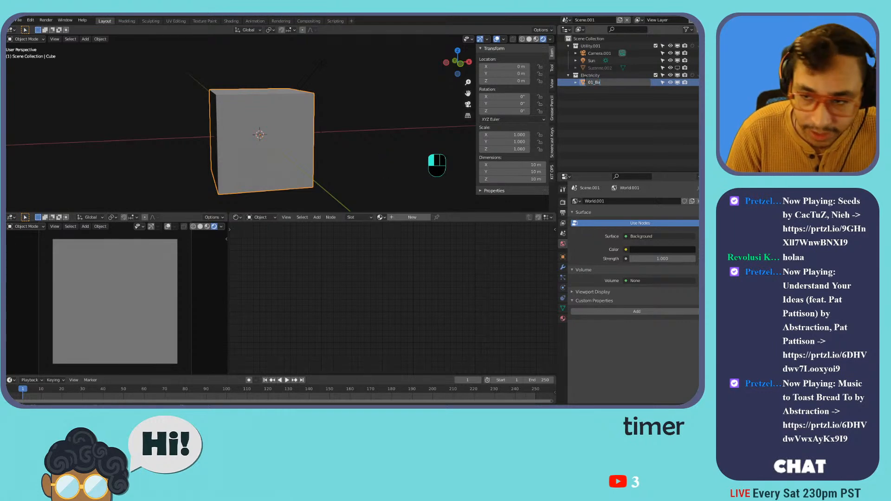
{"action": "type", "text": "1_Base_Mesh"}
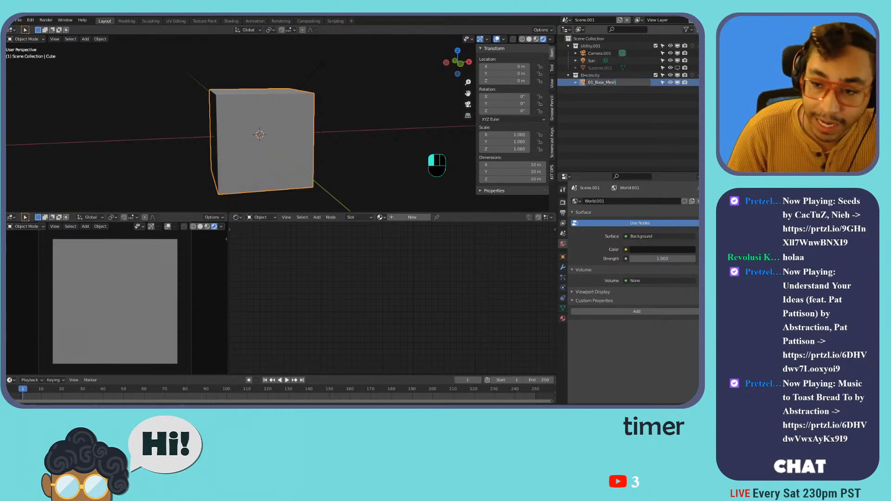
{"action": "key", "text": "Return"}
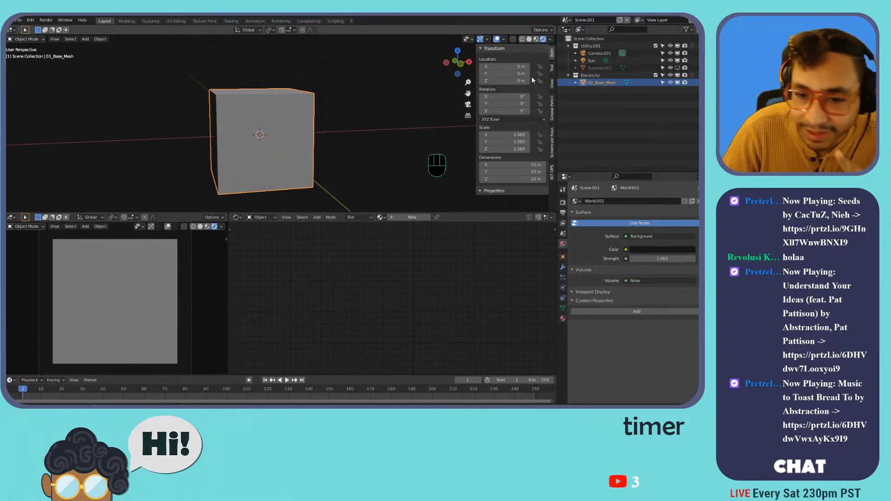
{"action": "key", "text": "shift"}
{"action": "key", "text": "shift+a"}
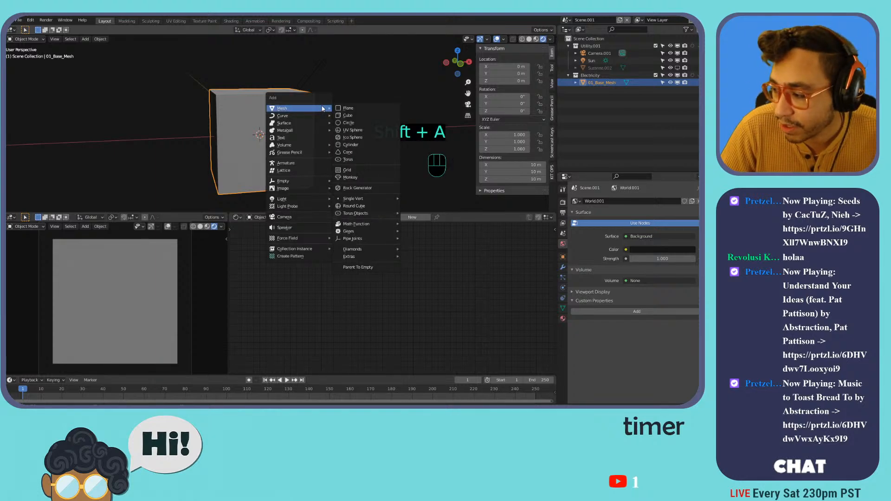
{"action": "left_click", "coordinate": [365, 108]}
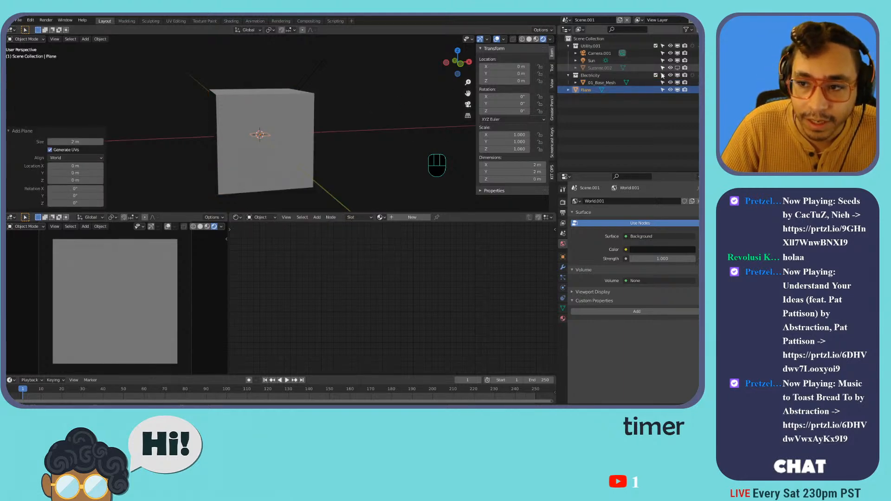
{"action": "left_click", "coordinate": [582, 91]}
{"action": "key", "text": "x"}
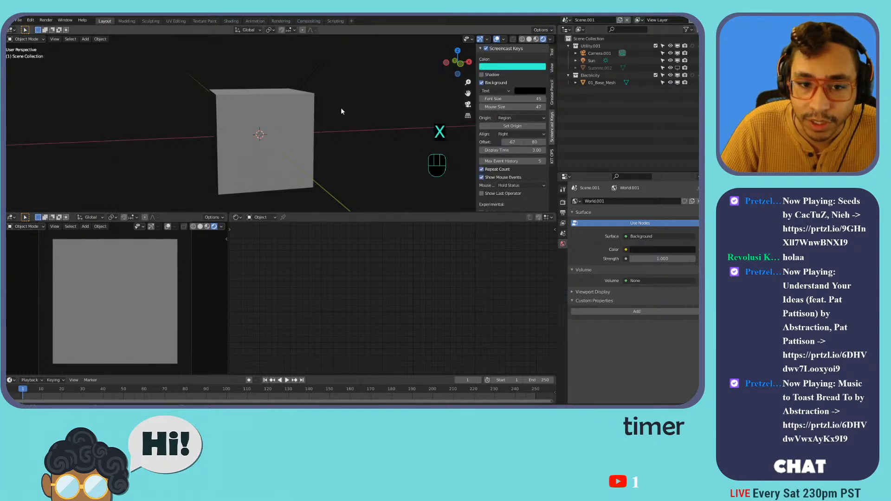
Add an empty volume object at the world origin and place it in the Electricity collection.
{"action": "key", "text": "shift+a"}
{"action": "mouse_move", "coordinate": [309, 140]}
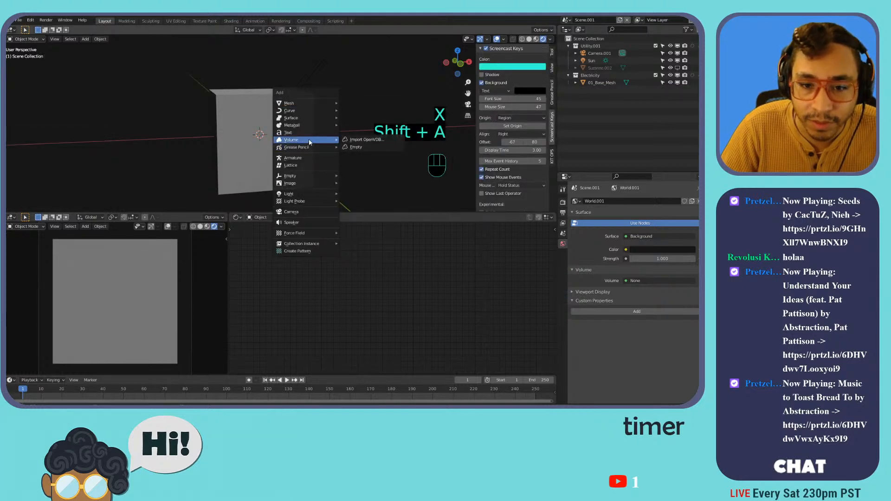
{"action": "key", "text": "shift+a"}
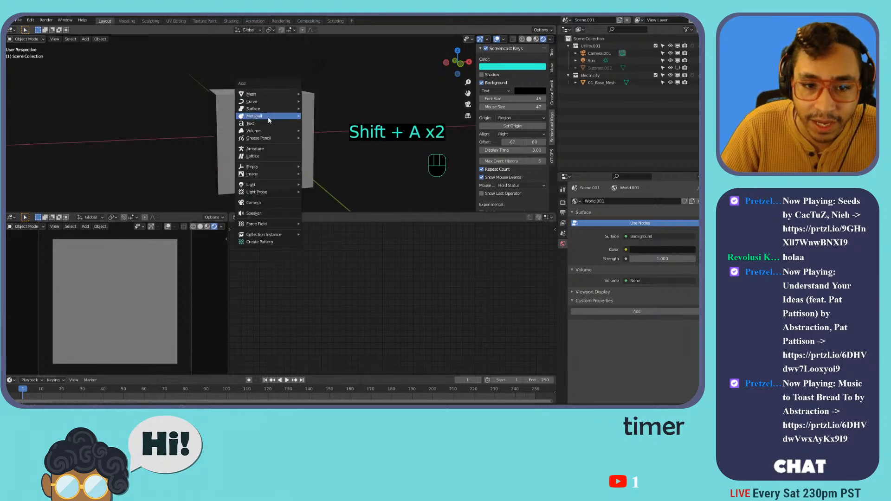
{"action": "mouse_move", "coordinate": [262, 133]}
{"action": "left_click", "coordinate": [320, 138]}
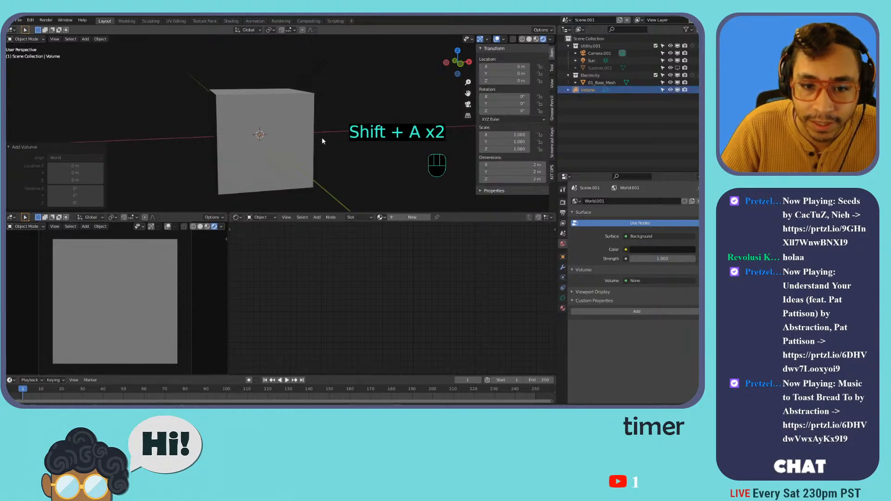
{"action": "left_click_drag", "start_coordinate": [589, 93], "coordinate": [592, 75]}
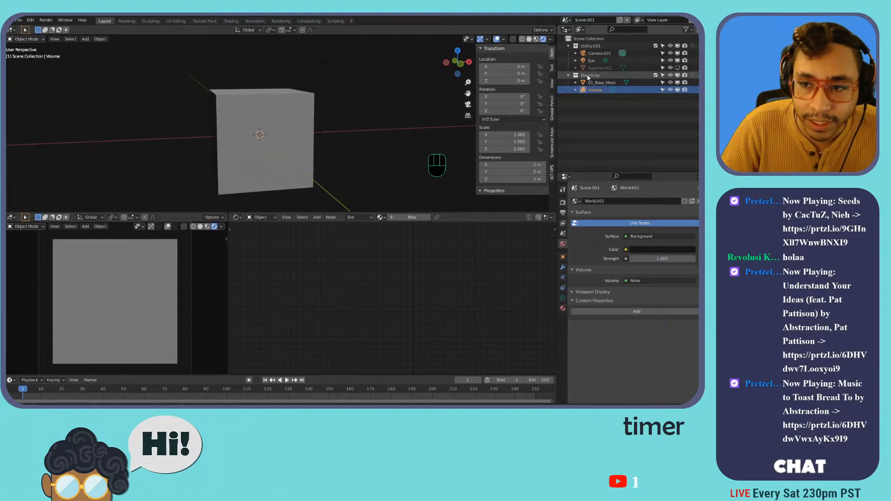
Rename the empty volume object as 02_Volume.
{"action": "double_click", "coordinate": [598, 91]}
{"action": "type", "text": "02"}
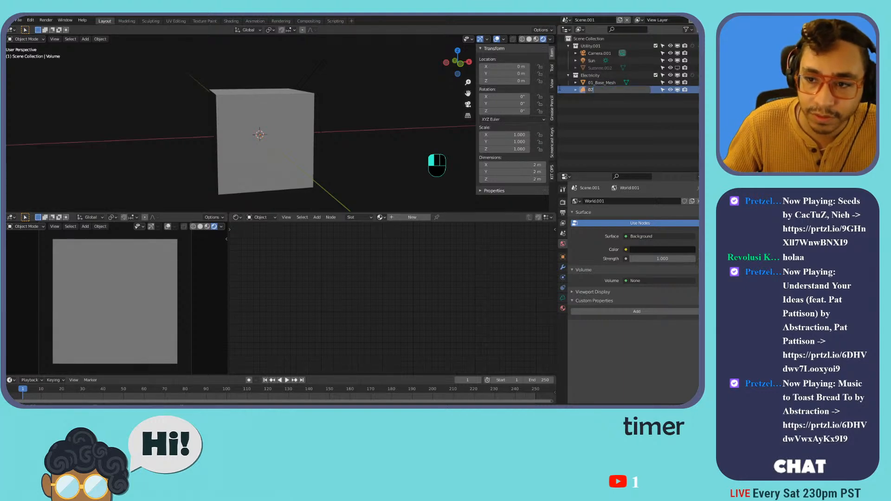
{"action": "type", "text": "_"}
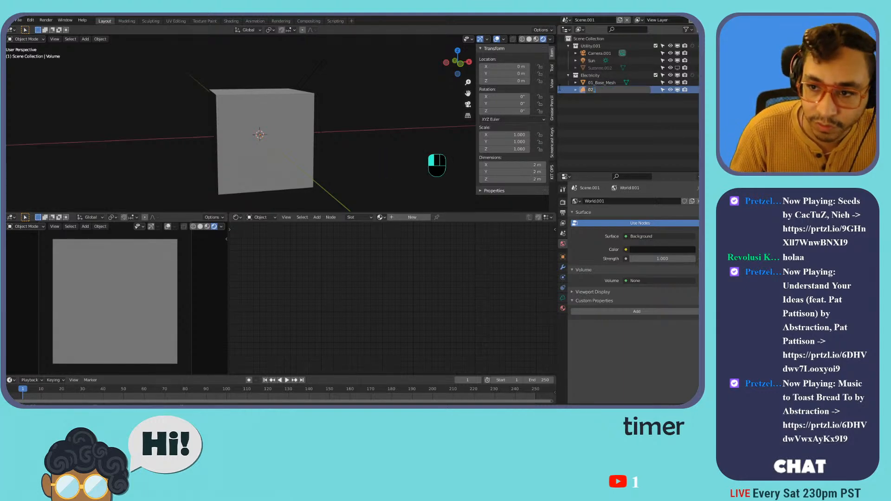
{"action": "type", "text": "Volume"}
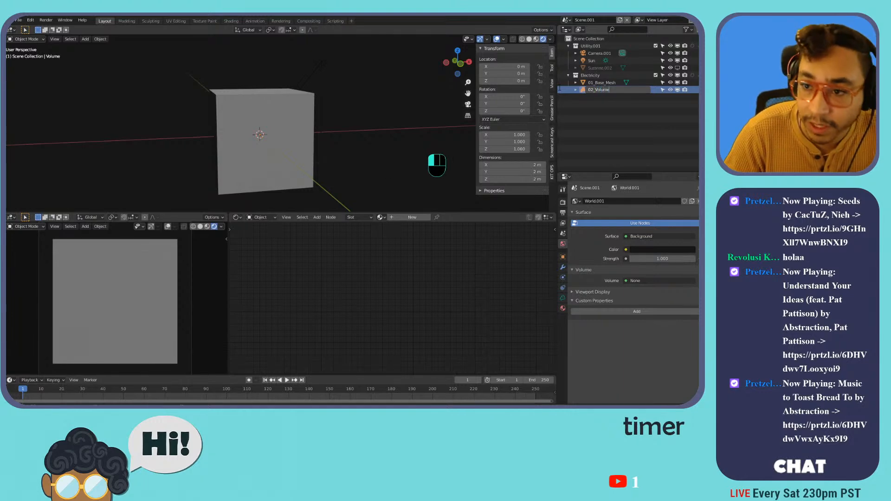
{"action": "key", "text": "Return"}
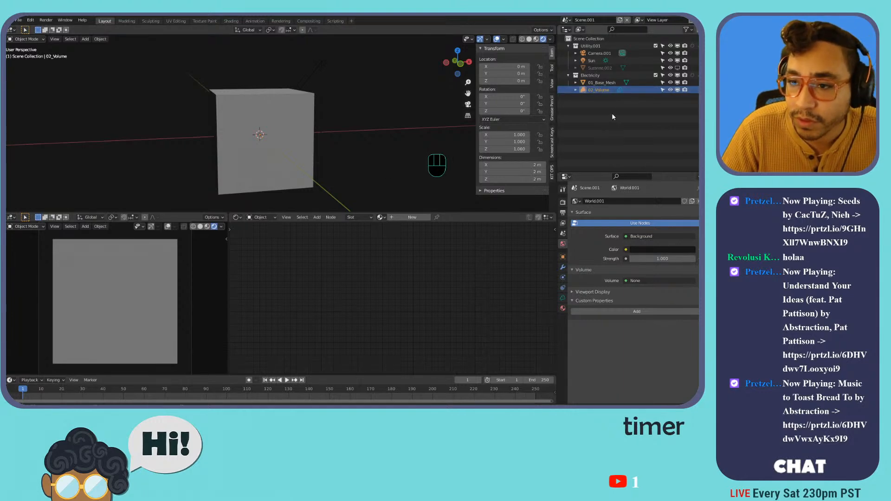
Add a Mesh to Volume modifier to 02_Volume with 01_Base_Mesh as its source object.
{"action": "left_click", "coordinate": [564, 269]}
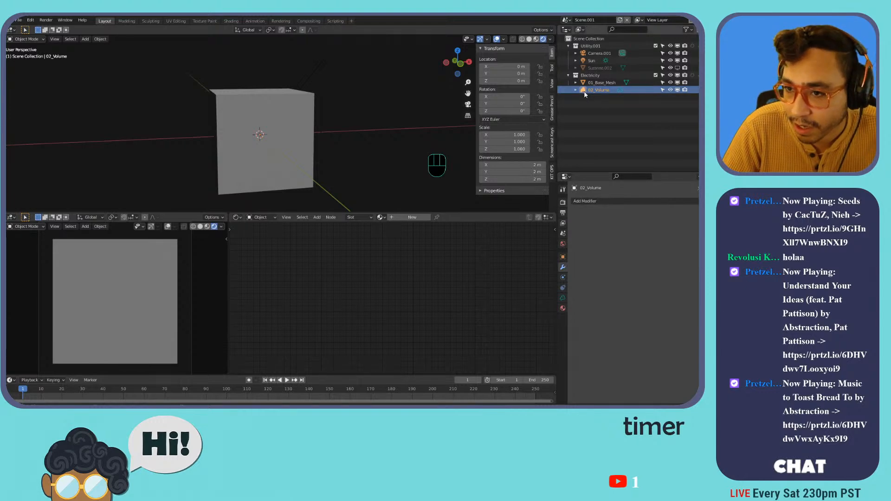
{"action": "left_click", "coordinate": [589, 201]}
{"action": "left_click", "coordinate": [592, 202]}
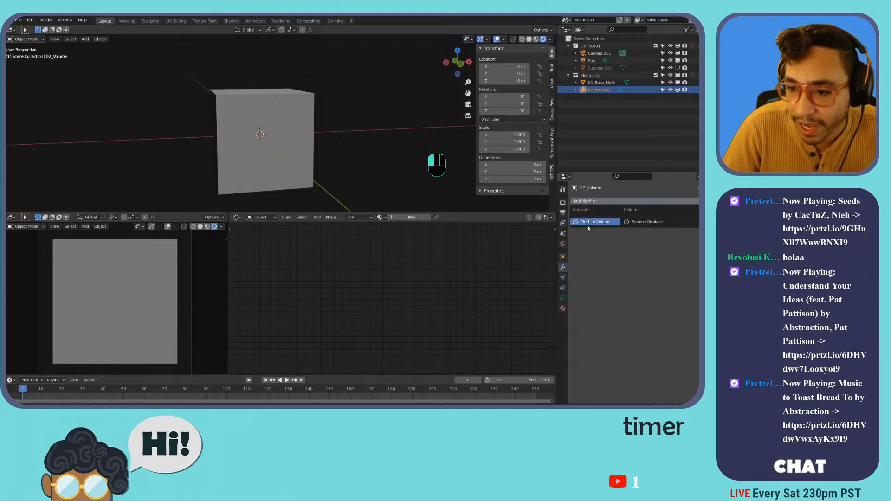
{"action": "left_click", "coordinate": [593, 222]}
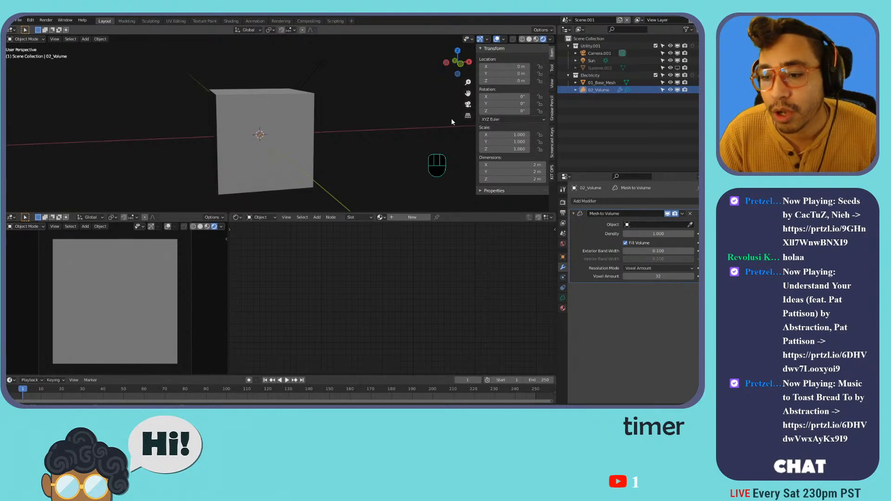
{"action": "left_click", "coordinate": [691, 224]}
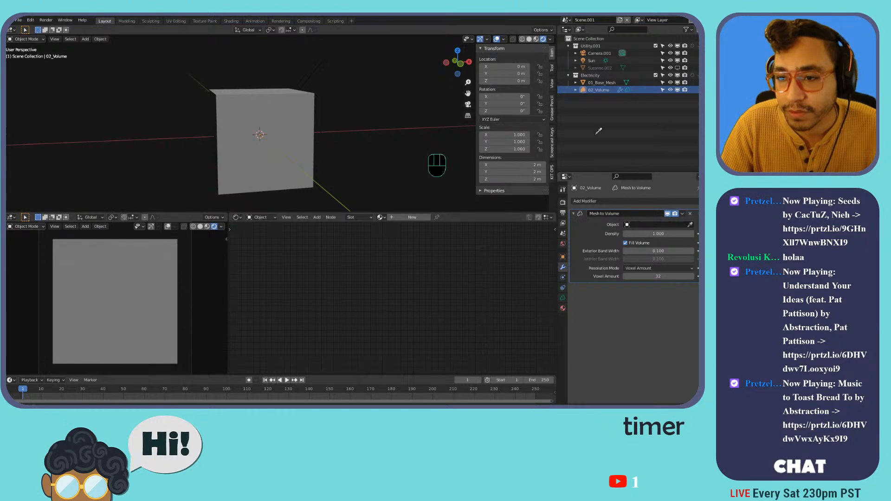
{"action": "left_click", "coordinate": [595, 84]}
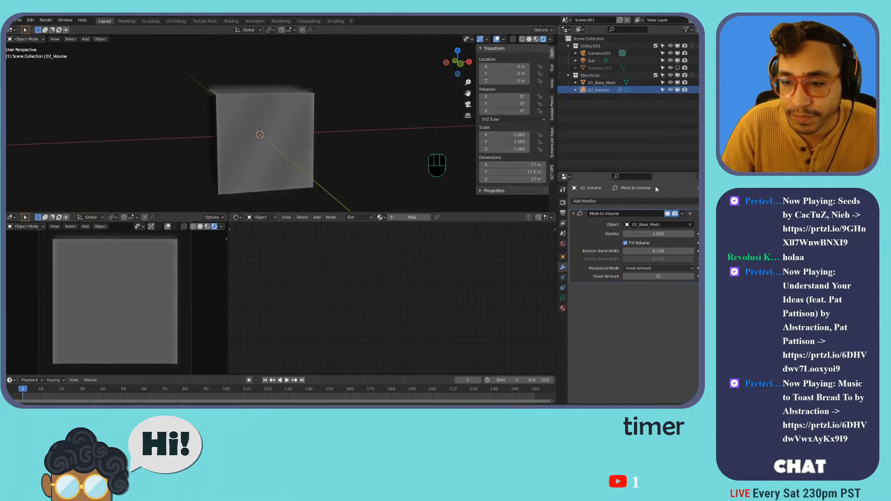
Disable 01_Base_Mesh in the viewports so that only the generated volume is displayed.
{"action": "left_click", "coordinate": [613, 84]}
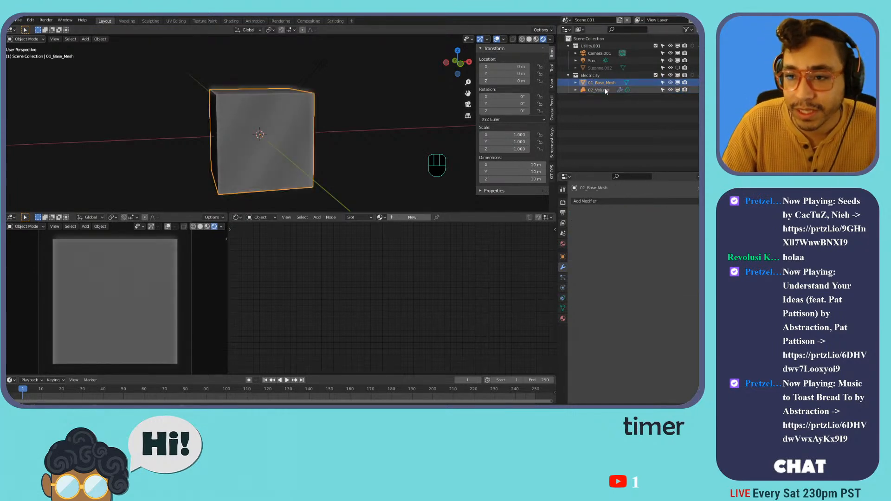
{"action": "left_click", "coordinate": [678, 82]}
{"action": "left_click", "coordinate": [677, 82]}
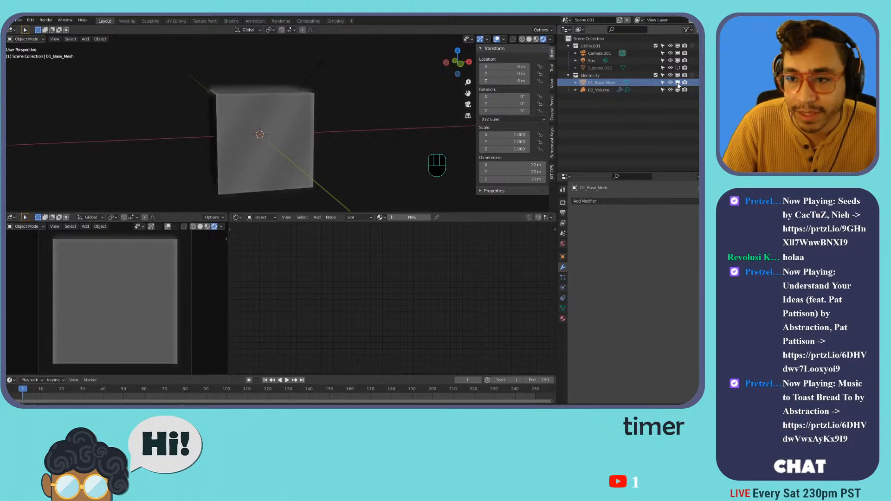
{"action": "left_click", "coordinate": [677, 83]}
{"action": "middle_click_drag", "start_coordinate": [322, 116], "coordinate": [277, 133]}
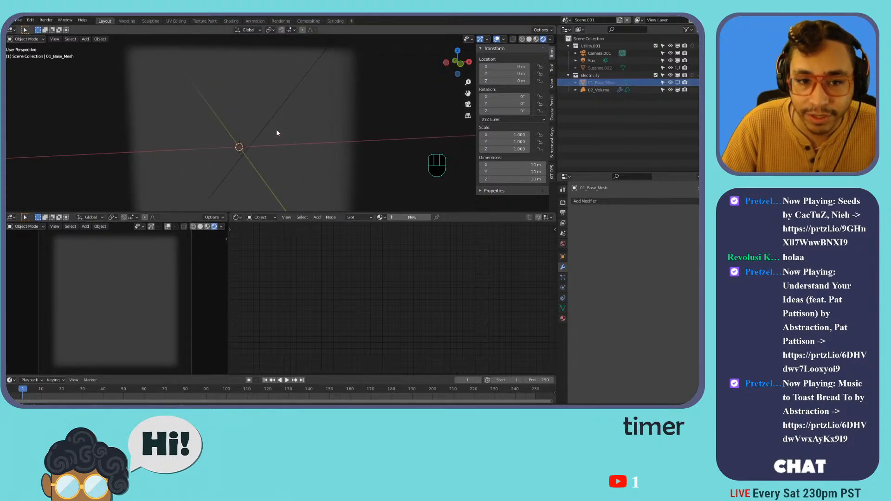
{"action": "middle_click_drag", "start_coordinate": [265, 139], "coordinate": [288, 145], "text": "shift"}
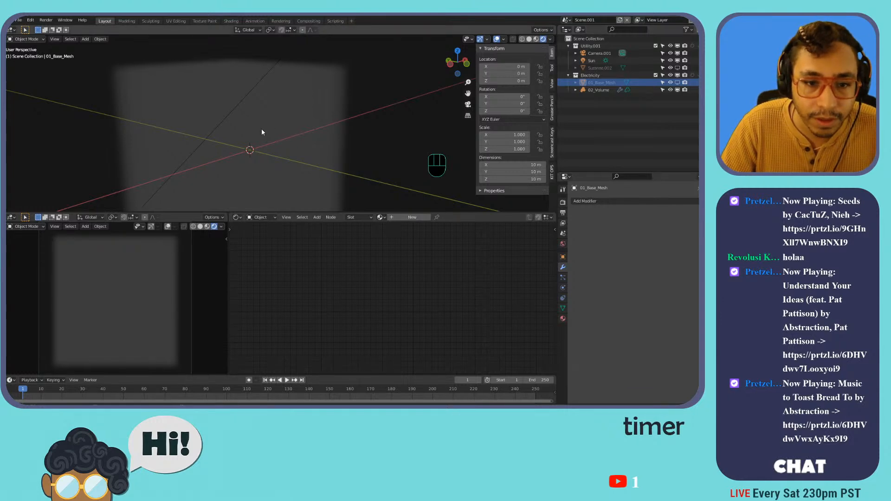
Add a point light at the world origin, in the centre of the volume.
{"action": "key", "text": "shift+a"}
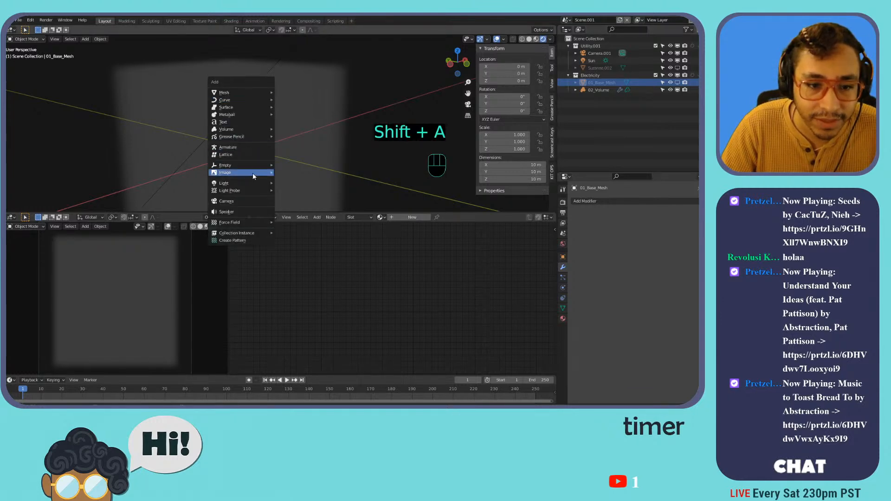
{"action": "mouse_move", "coordinate": [242, 183]}
{"action": "left_click", "coordinate": [297, 183]}
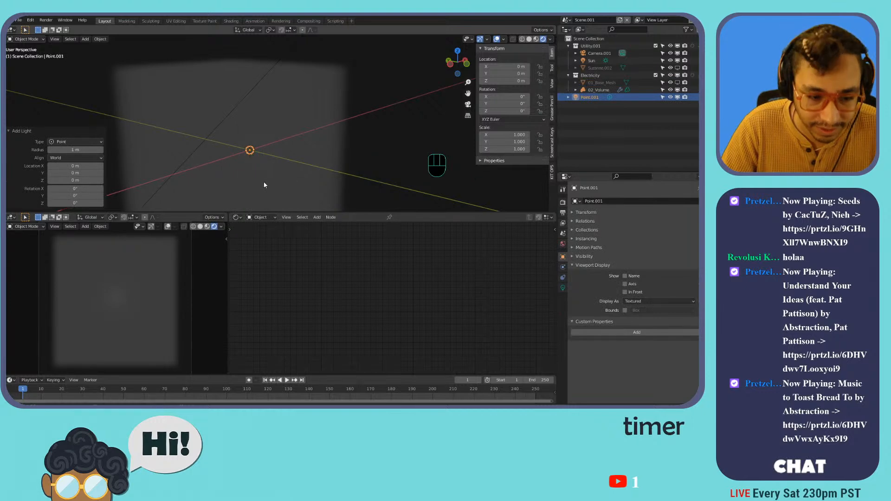
Set the point light's power to 500 W and test how moving it changes the lighting inside the volume.
{"action": "key", "text": "g"}
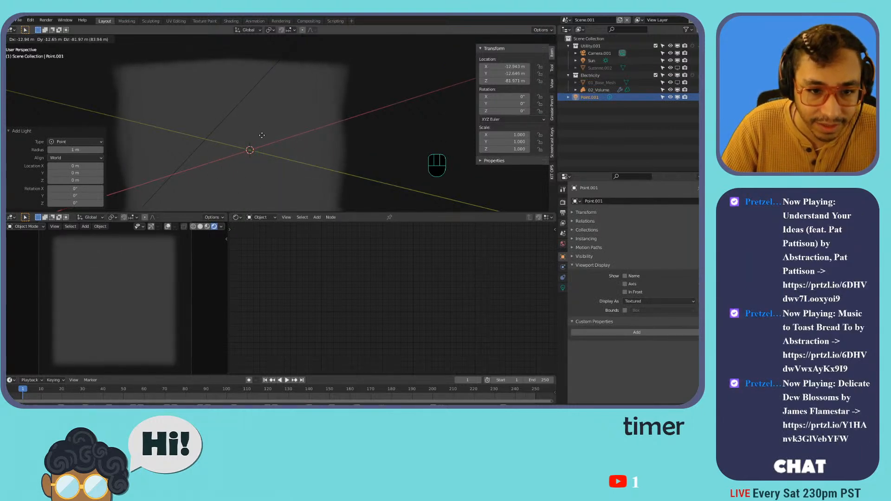
{"action": "right_click", "coordinate": [417, 165]}
{"action": "left_click", "coordinate": [564, 288]}
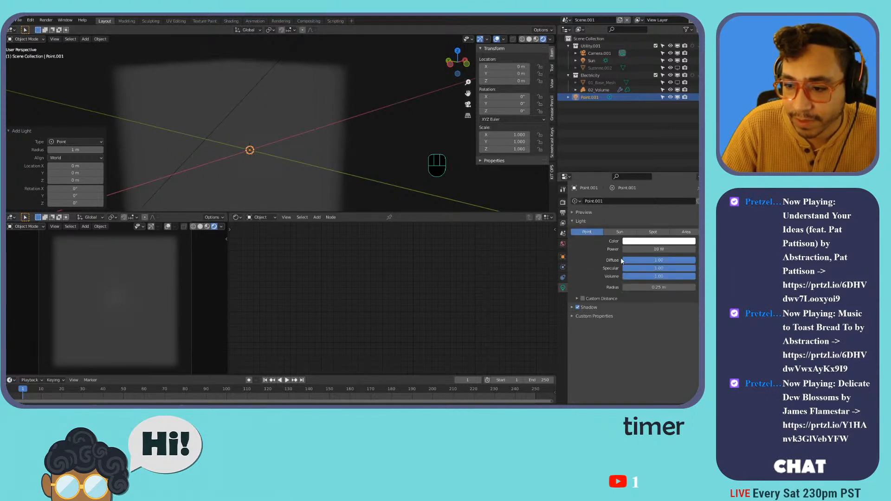
{"action": "left_click", "coordinate": [657, 249]}
{"action": "type", "text": "500"}
{"action": "key", "text": "Return"}
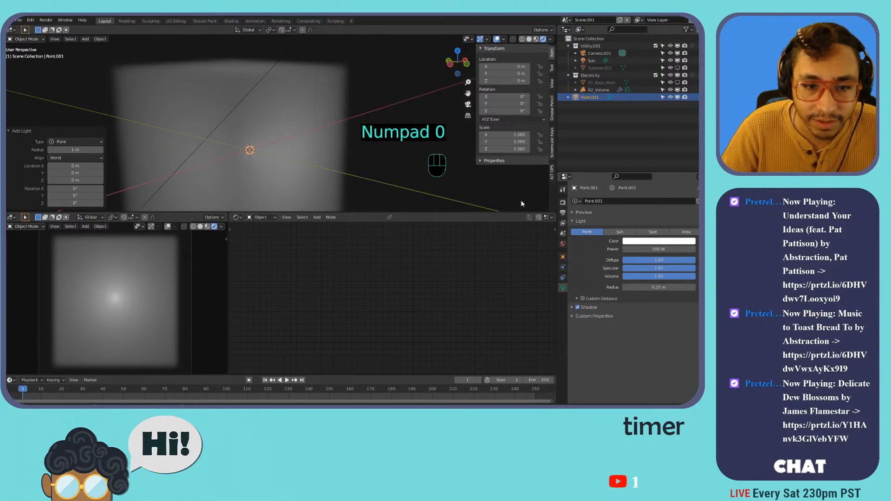
{"action": "key", "text": "g"}
{"action": "right_click", "coordinate": [274, 171]}
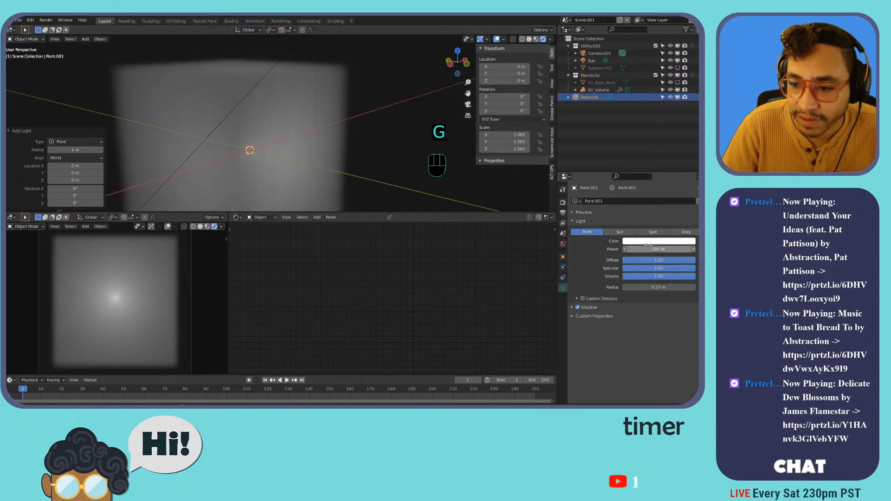
Change the light to an Area light and test moving and freely rotating it inside the volume.
{"action": "left_click", "coordinate": [687, 233]}
{"action": "key", "text": "g"}
{"action": "right_click", "coordinate": [355, 130]}
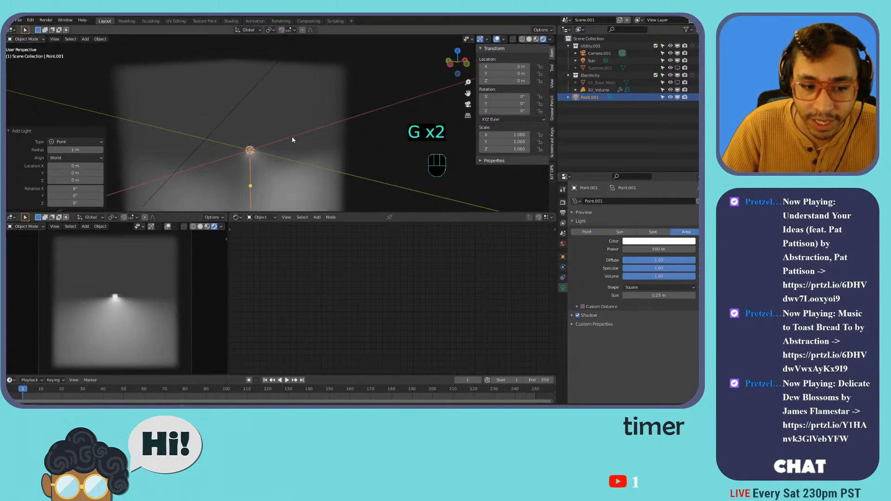
{"action": "key", "text": "r"}
{"action": "key", "text": "r"}
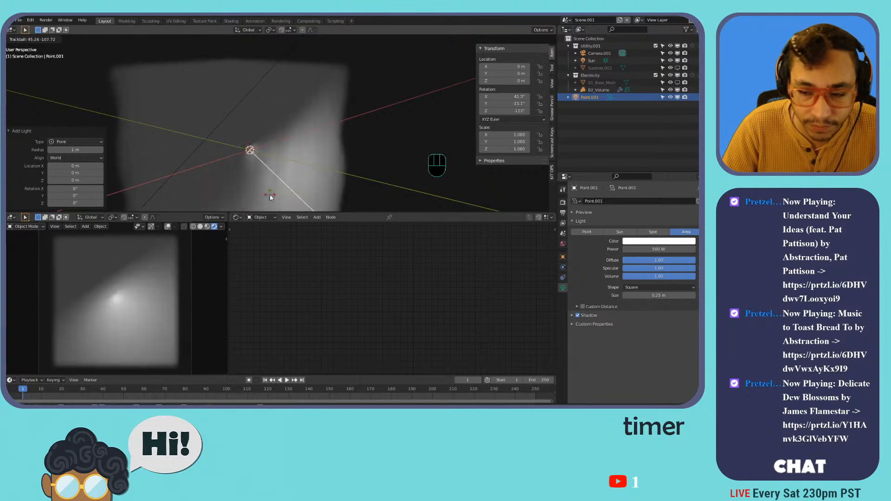
{"action": "right_click", "coordinate": [283, 188]}
Change the area light's colour to a saturated orange.
{"action": "left_click", "coordinate": [652, 241]}
{"action": "left_click", "coordinate": [656, 190]}
{"action": "mouse_move", "coordinate": [656, 190]}
{"action": "left_mouse_down"}
{"action": "mouse_move", "coordinate": [664, 186]}
{"action": "mouse_move", "coordinate": [646, 194]}
{"action": "left_mouse_up"}
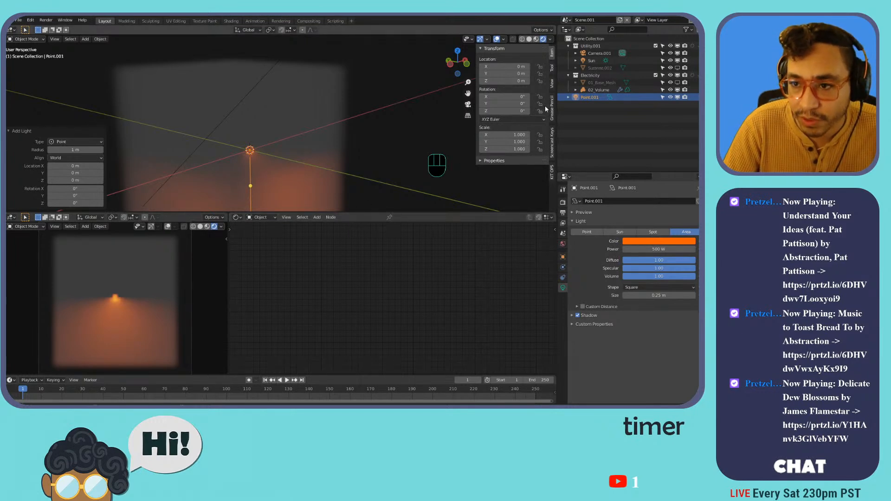
Delete the area light and toggle the viewport display of 01_Base_Mesh on and off.
{"action": "key", "text": "x"}
{"action": "left_click", "coordinate": [382, 160]}
{"action": "left_click", "coordinate": [600, 82]}
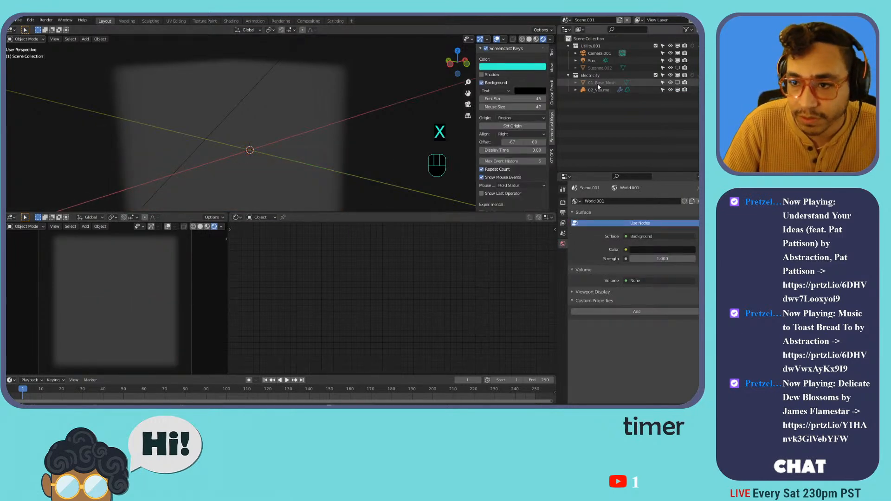
{"action": "left_click", "coordinate": [677, 83]}
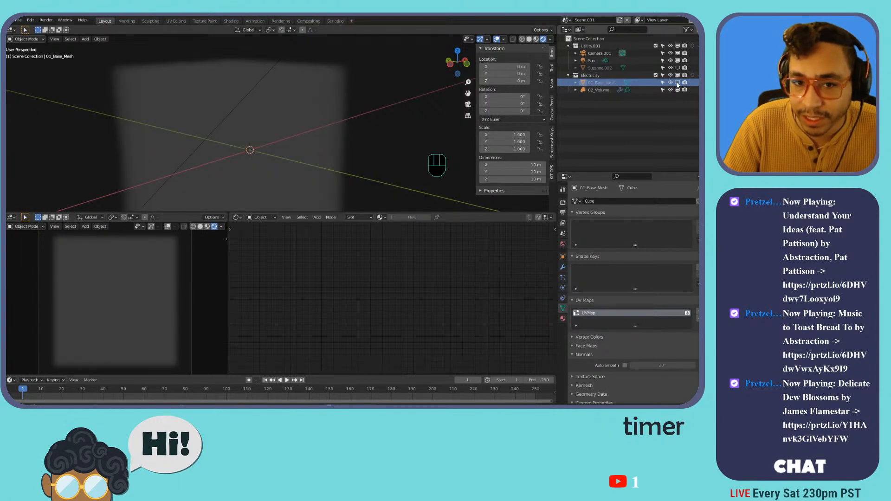
{"action": "left_click", "coordinate": [678, 82]}
{"action": "left_click", "coordinate": [678, 83]}
Add a Volume Displace modifier to 02_Volume, below its Mesh to Volume modifier.
{"action": "left_click", "coordinate": [599, 90]}
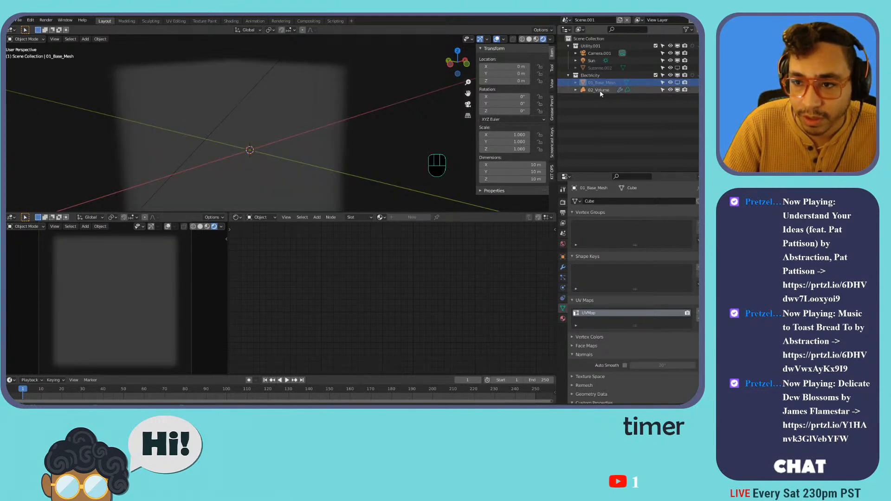
{"action": "left_click", "coordinate": [563, 268]}
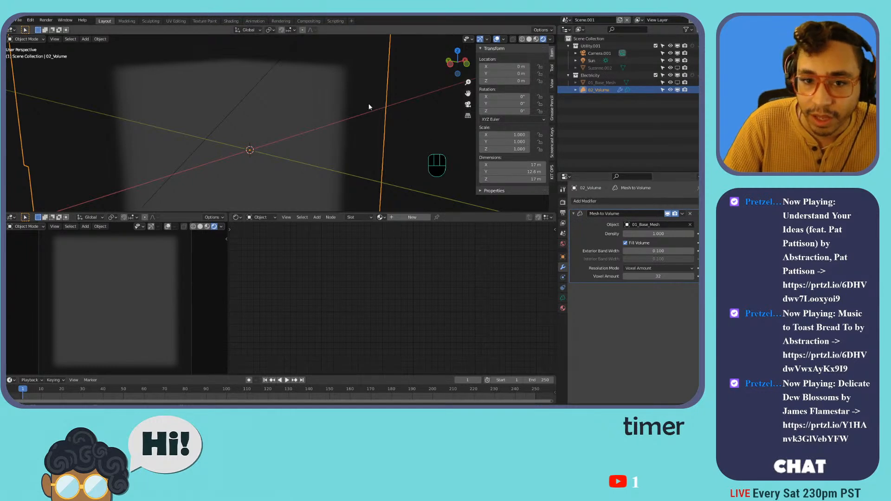
{"action": "scroll", "coordinate": [377, 108], "scroll_direction": "down", "scroll_amount": 3}
{"action": "mouse_move", "coordinate": [367, 111]}
{"action": "middle_mouse_down", "text": "shift"}
{"action": "mouse_move", "coordinate": [319, 108]}
{"action": "mouse_move", "coordinate": [383, 119]}
{"action": "middle_mouse_up", "text": "shift"}
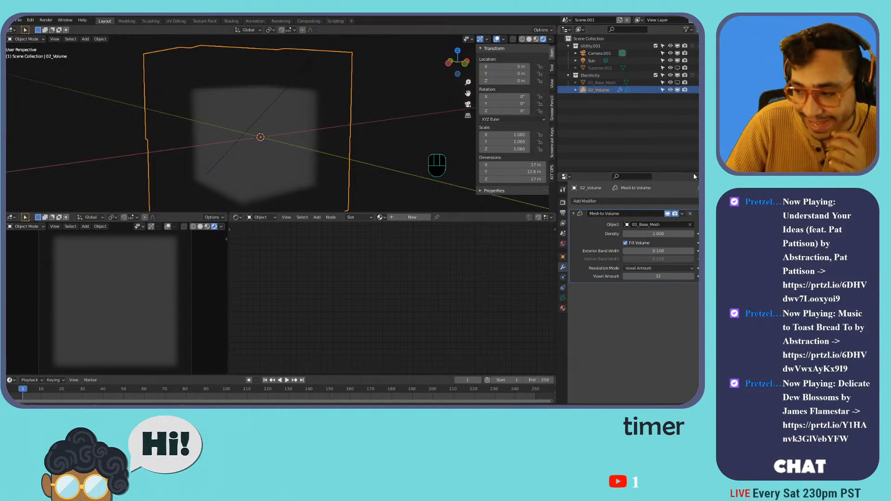
{"action": "left_click", "coordinate": [637, 200]}
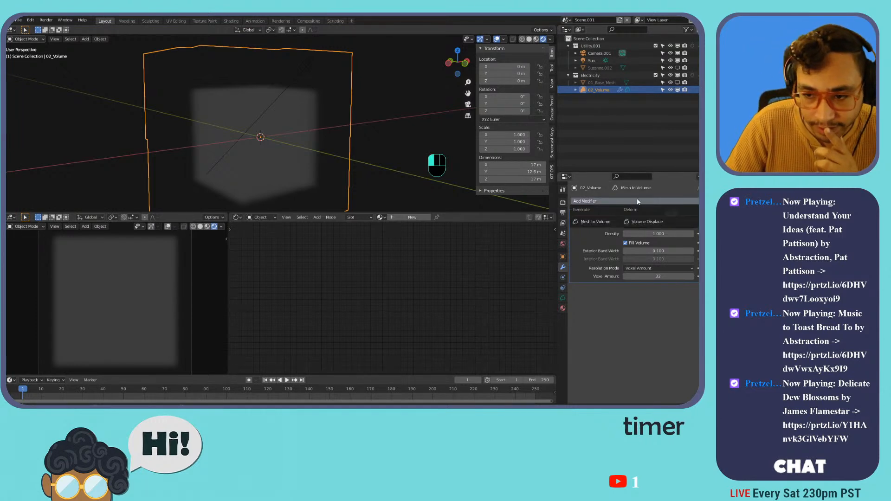
{"action": "left_click", "coordinate": [648, 222]}
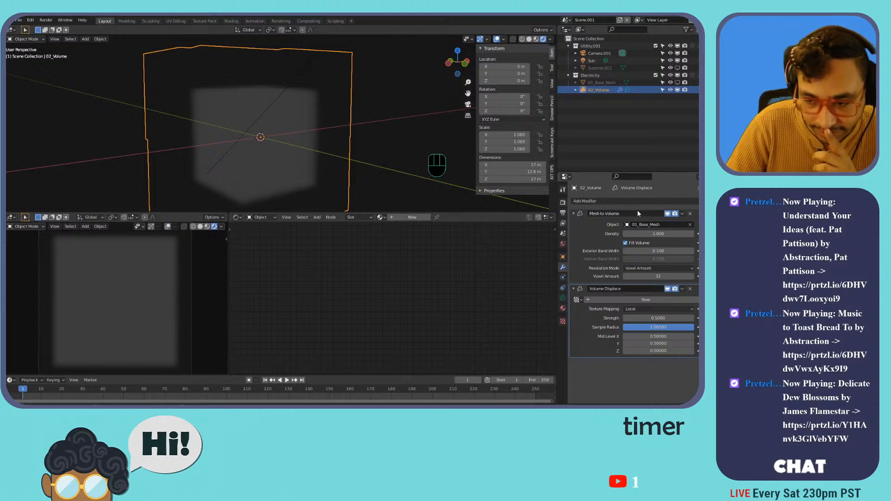
Create a new texture for the Volume Displace modifier and name it Texture_Volume_Displace.
{"action": "left_click", "coordinate": [577, 300]}
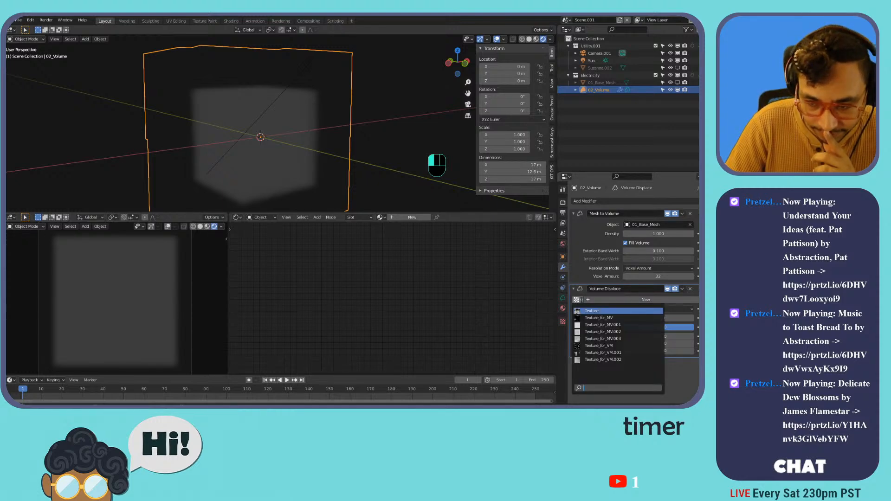
{"action": "left_click", "coordinate": [581, 300]}
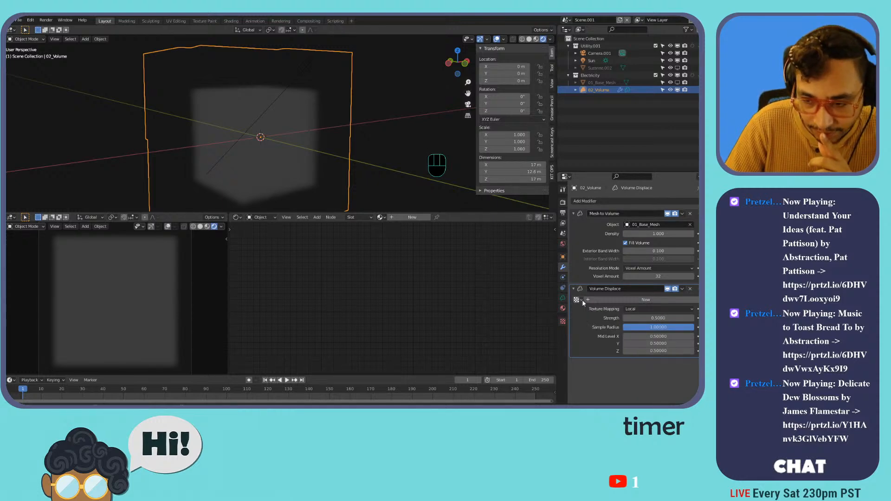
{"action": "left_click", "coordinate": [607, 300]}
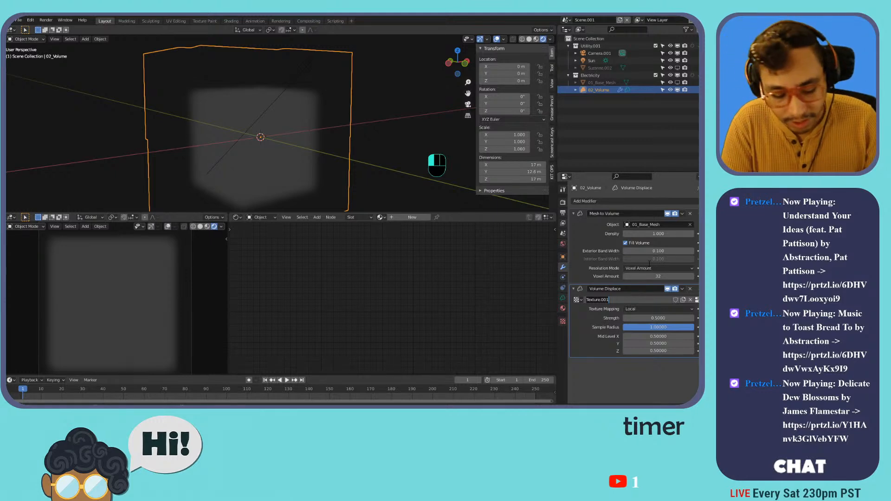
{"action": "type", "text": "Texture"}
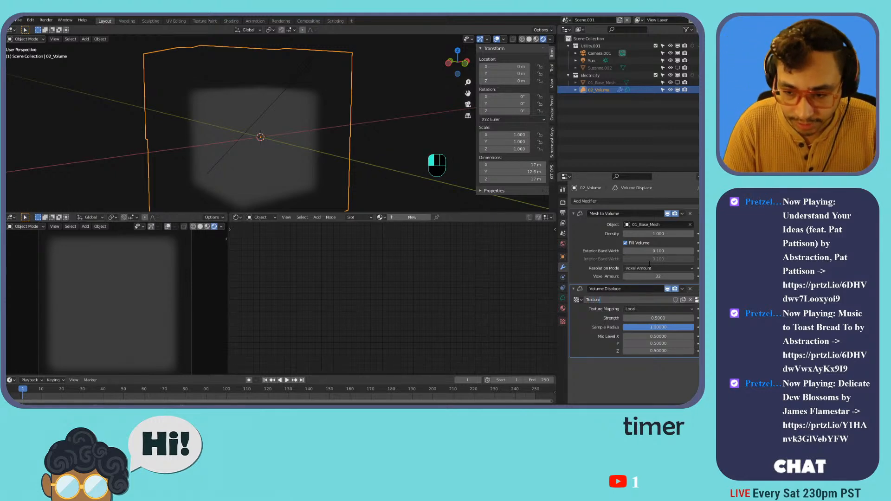
{"action": "type", "text": "_strea"}
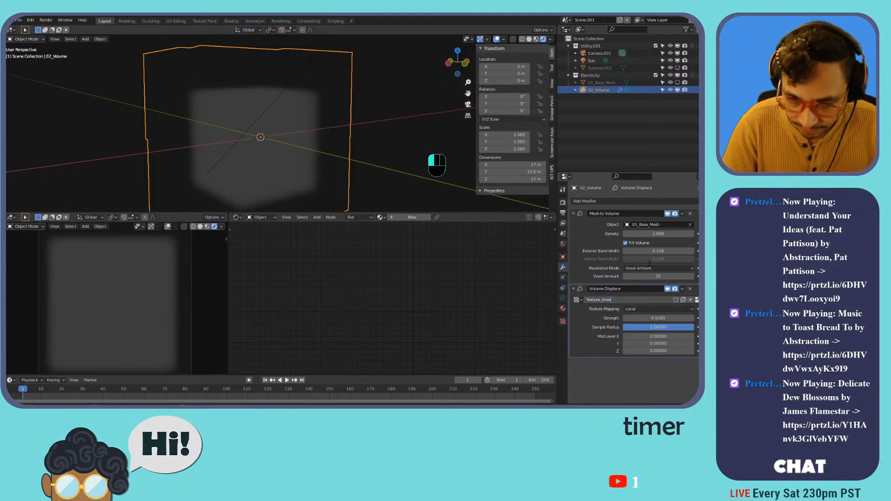
{"action": "key", "text": "BackSpace"}
{"action": "key", "text": "BackSpace"}
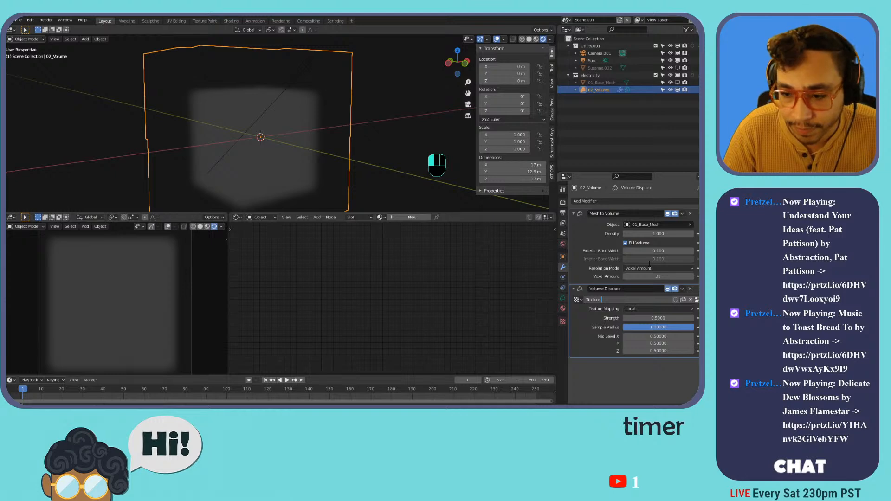
{"action": "type", "text": "_Vo"}
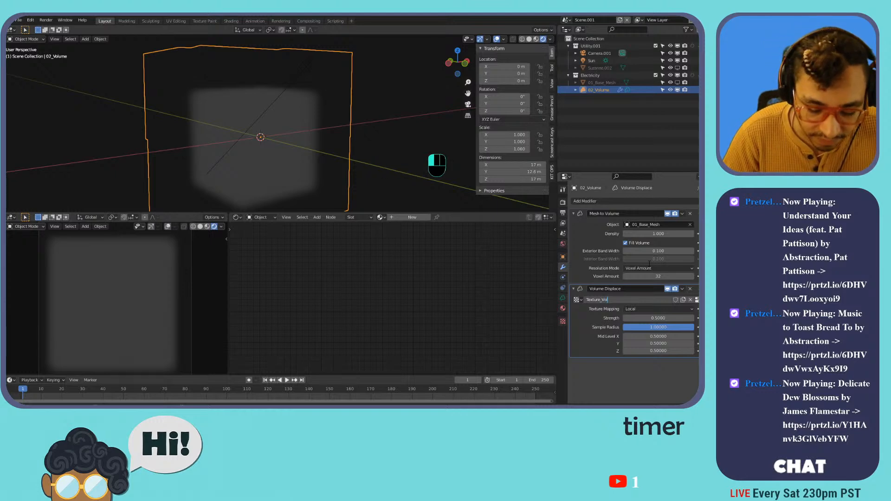
{"action": "type", "text": "lume_Displace"}
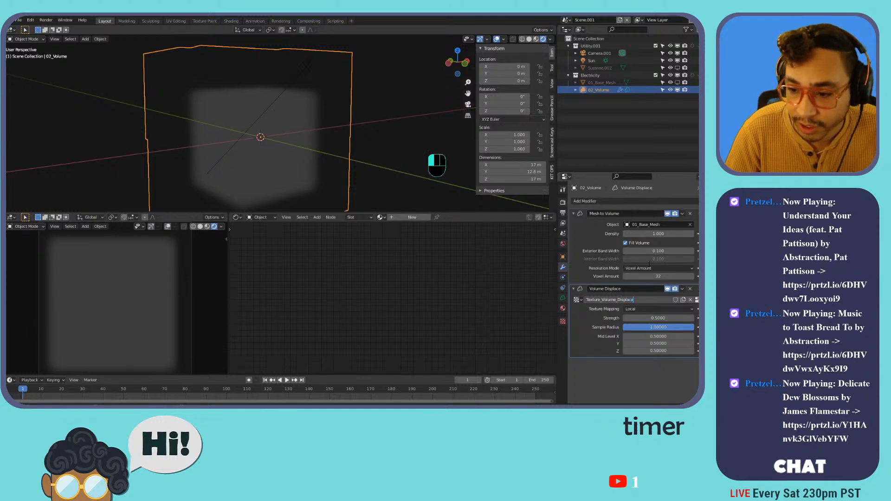
{"action": "key", "text": "Return"}
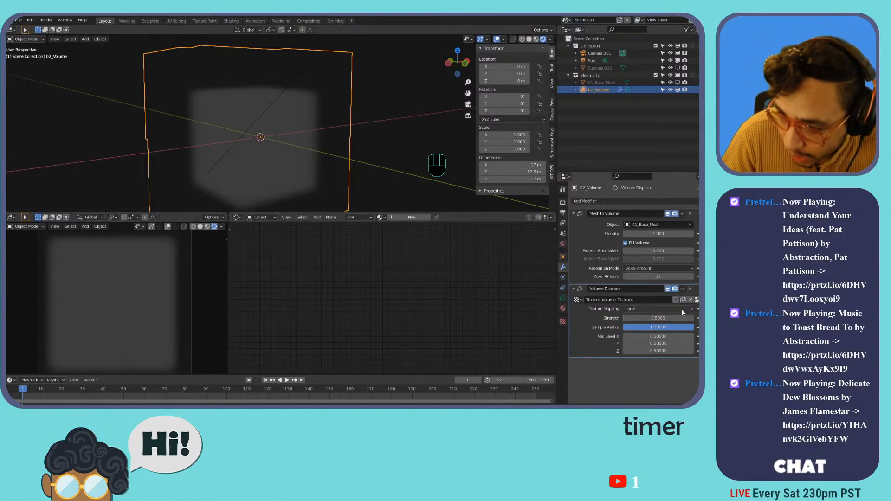
Open the settings of Texture_Volume_Displace and change its type to Clouds.
{"action": "left_click", "coordinate": [578, 301]}
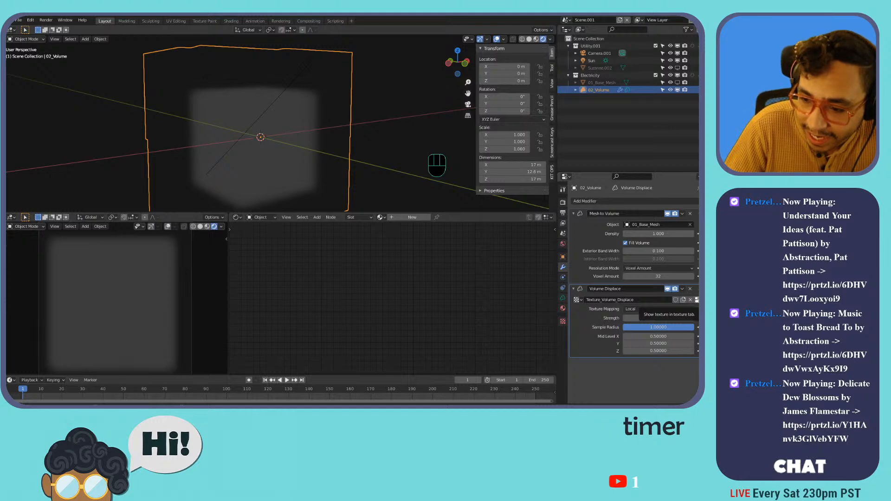
{"action": "left_click", "coordinate": [697, 300]}
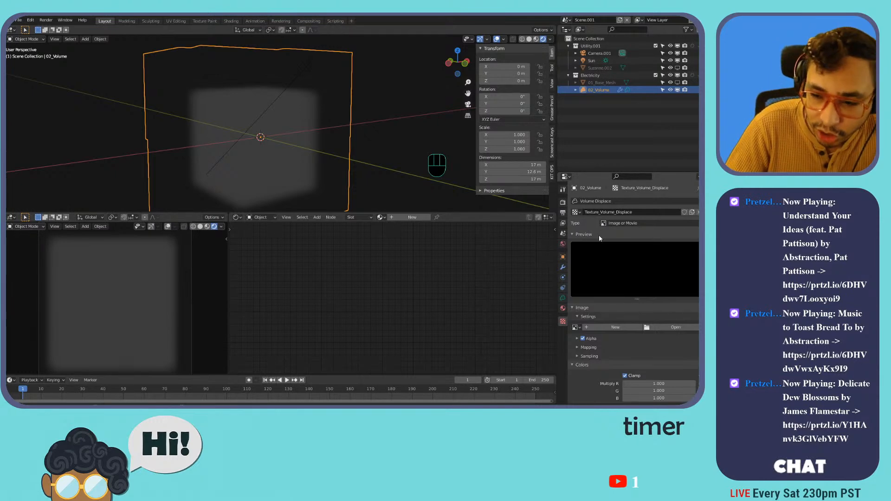
{"action": "left_click", "coordinate": [612, 223]}
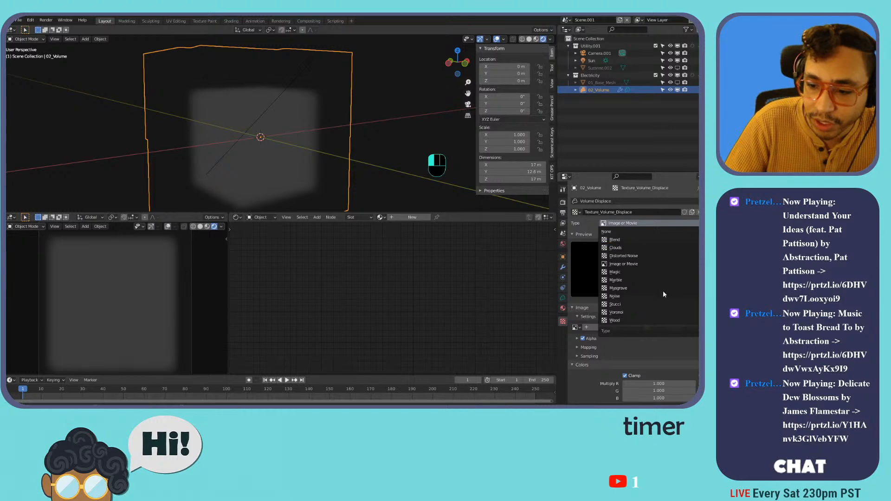
{"action": "left_click", "coordinate": [618, 248]}
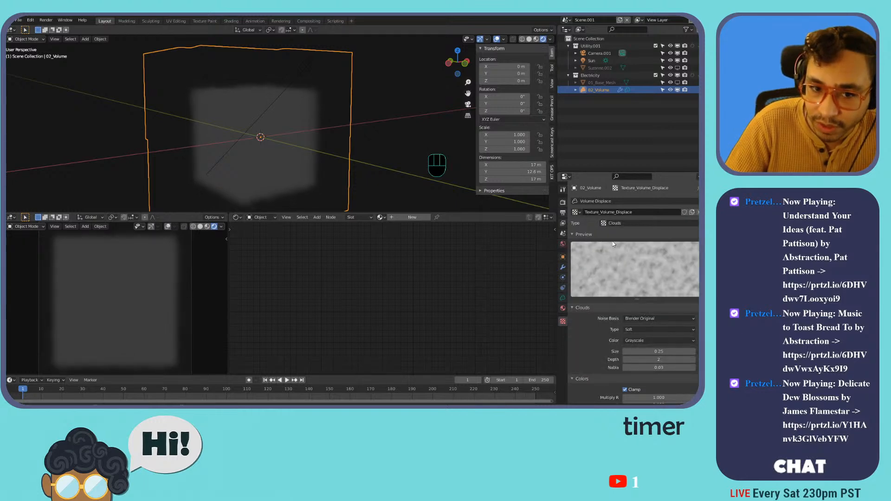
Switch the main 3D viewport to solid shading and inspect the displaced volume up close.
{"action": "scroll", "coordinate": [313, 147], "scroll_direction": "up", "scroll_amount": 4}
{"action": "mouse_move", "coordinate": [339, 134]}
{"action": "middle_mouse_down"}
{"action": "mouse_move", "coordinate": [294, 153]}
{"action": "mouse_move", "coordinate": [300, 112]}
{"action": "mouse_move", "coordinate": [333, 130]}
{"action": "middle_mouse_up"}
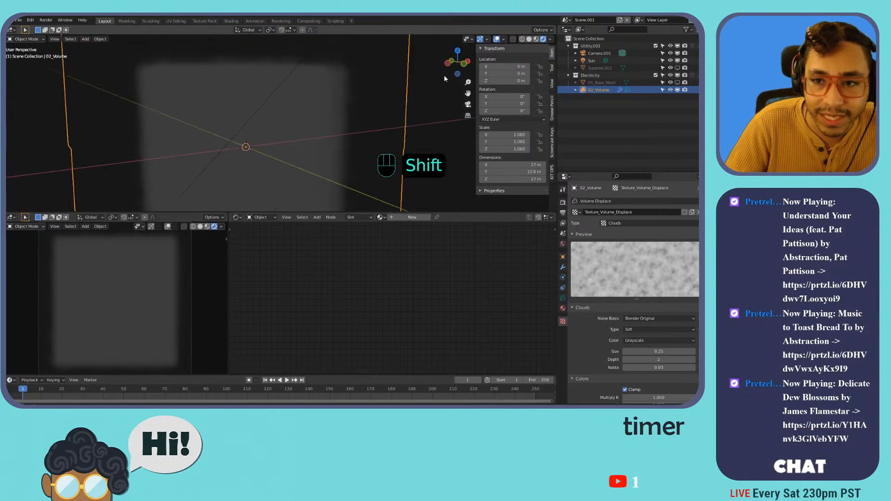
{"action": "left_click", "coordinate": [537, 39]}
{"action": "left_click", "coordinate": [530, 39]}
{"action": "scroll", "coordinate": [276, 96], "scroll_direction": "up", "scroll_amount": 1}
{"action": "scroll", "coordinate": [278, 95], "scroll_direction": "down", "scroll_amount": 4}
{"action": "mouse_move", "coordinate": [280, 95]}
{"action": "middle_mouse_down"}
{"action": "mouse_move", "coordinate": [266, 101]}
{"action": "mouse_move", "coordinate": [310, 122]}
{"action": "mouse_move", "coordinate": [359, 94]}
{"action": "mouse_move", "coordinate": [277, 104]}
{"action": "middle_mouse_up"}
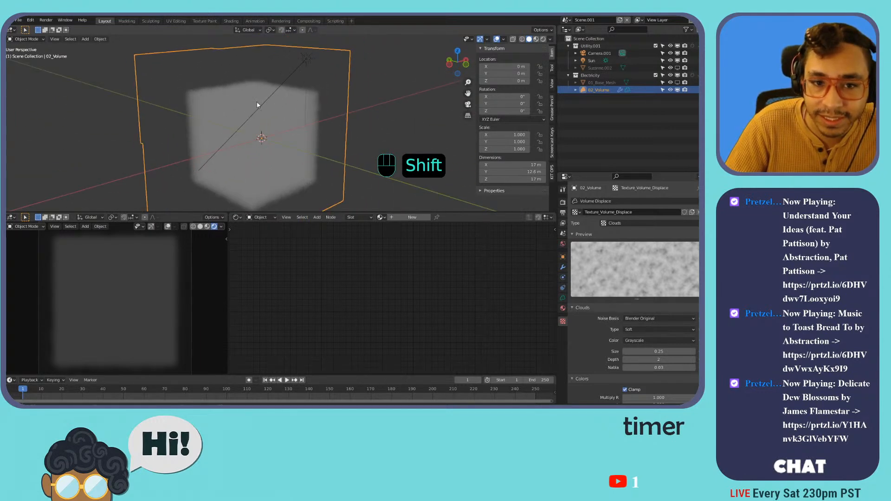
{"action": "scroll", "coordinate": [216, 86], "scroll_direction": "up", "scroll_amount": 3}
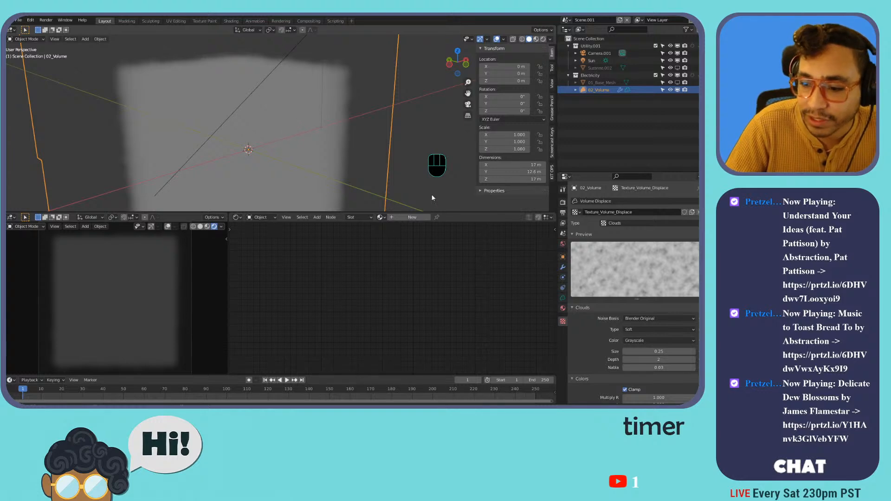
Set the Clouds texture's size to 0.50, then try a higher contrast and undo that contrast change.
{"action": "left_click_drag", "start_coordinate": [659, 351], "coordinate": [689, 352]}
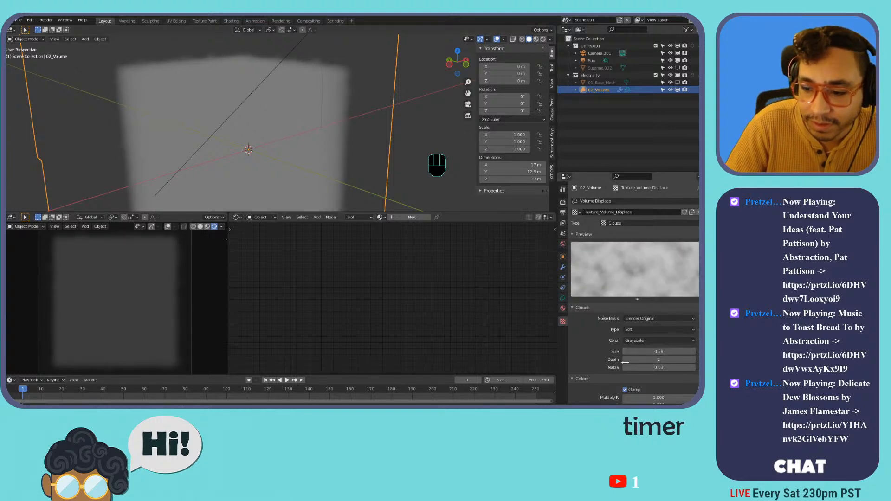
{"action": "scroll", "coordinate": [623, 365], "scroll_direction": "down", "scroll_amount": 2}
{"action": "scroll", "coordinate": [623, 365], "scroll_direction": "down", "scroll_amount": 3}
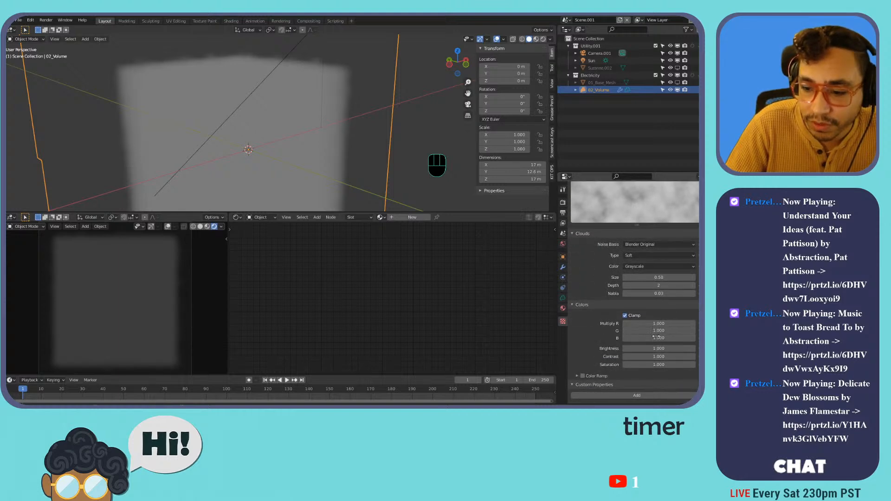
{"action": "left_click_drag", "start_coordinate": [652, 357], "coordinate": [675, 357]}
{"action": "key", "text": "ctrl+z"}
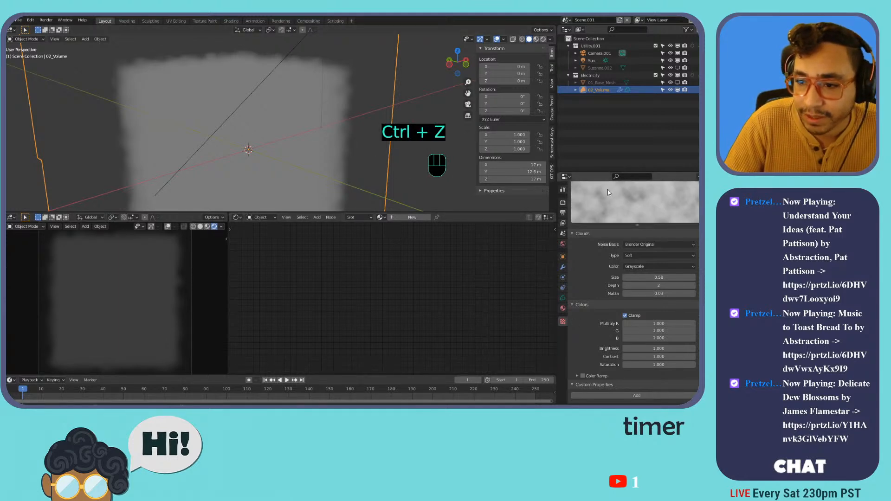
Raise the Volume Displace modifier's strength to about 13.67.
{"action": "left_click", "coordinate": [564, 267]}
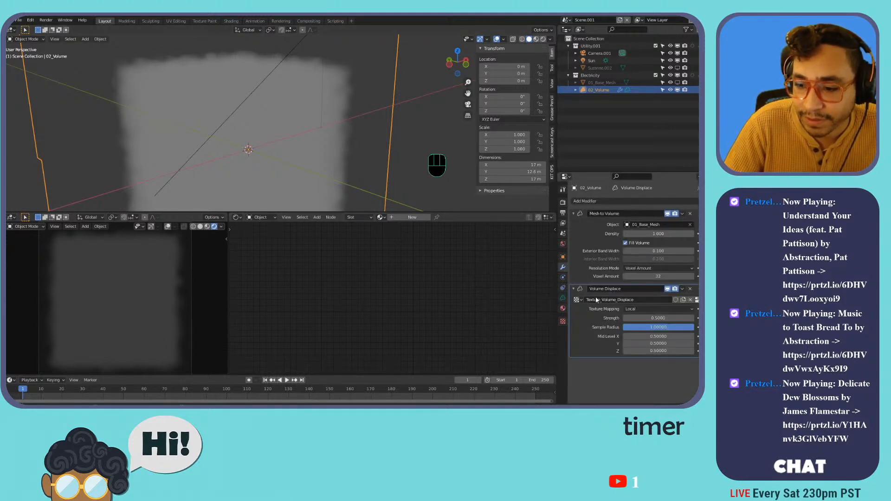
{"action": "left_click_drag", "start_coordinate": [643, 318], "coordinate": [704, 319]}
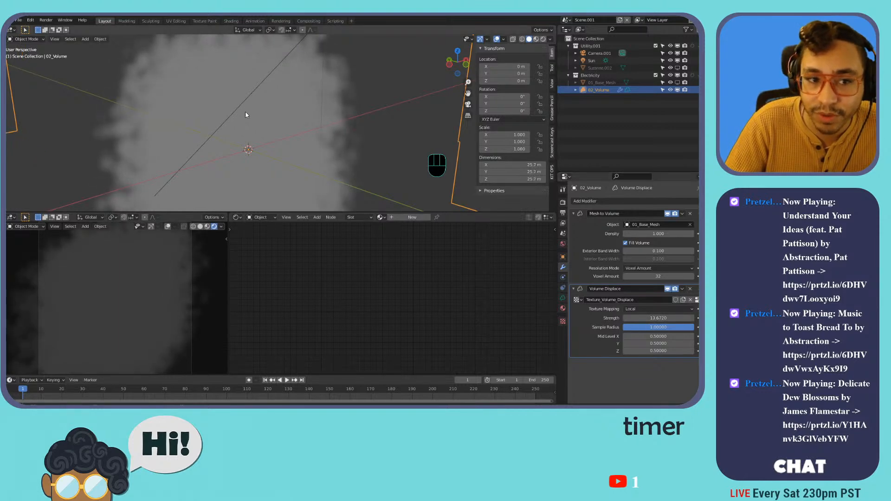
{"action": "key", "text": "space"}
{"action": "key", "text": "space"}
{"action": "left_click", "coordinate": [265, 380]}
Set the Volume Displace modifier's mid level to 0 on X, Y and Z, and lower its strength to about 12.28.
{"action": "middle_click_drag", "start_coordinate": [286, 124], "coordinate": [332, 119]}
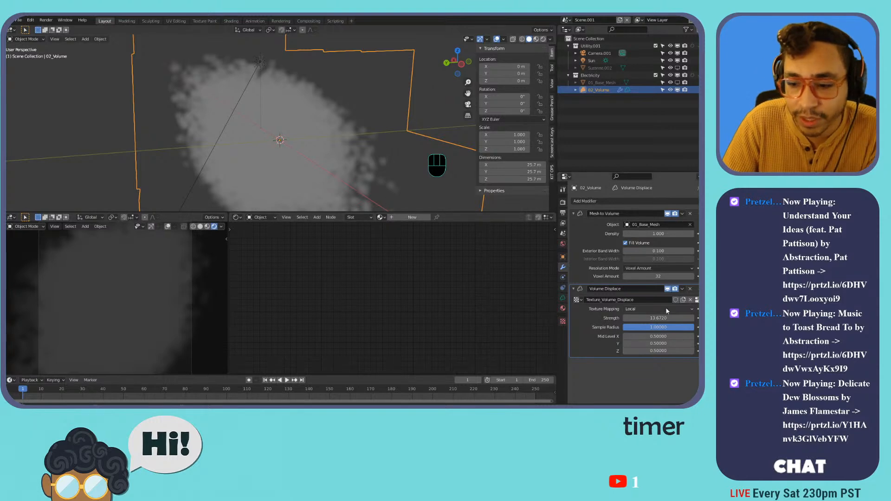
{"action": "left_click", "coordinate": [657, 337]}
{"action": "type", "text": "0"}
{"action": "key", "text": "Return"}
{"action": "left_click", "coordinate": [658, 344]}
{"action": "type", "text": "0"}
{"action": "key", "text": "Return"}
{"action": "left_click", "coordinate": [657, 351]}
{"action": "type", "text": "0"}
{"action": "key", "text": "Return"}
{"action": "middle_click_drag", "start_coordinate": [391, 138], "coordinate": [318, 145]}
{"action": "left_click_drag", "start_coordinate": [659, 319], "coordinate": [633, 318]}
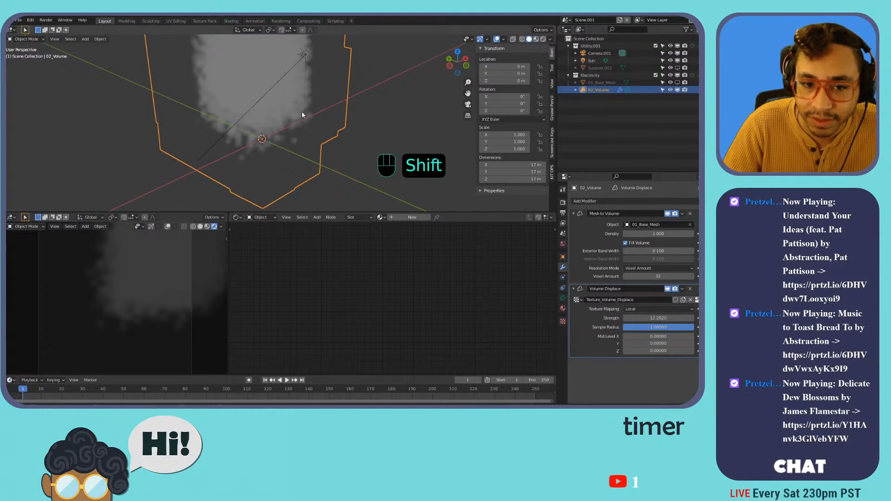
Add a sphere-shaped empty at the world origin and move it into the Electricity collection.
{"action": "key", "text": "shift+a"}
{"action": "mouse_move", "coordinate": [302, 115]}
{"action": "mouse_move", "coordinate": [281, 108]}
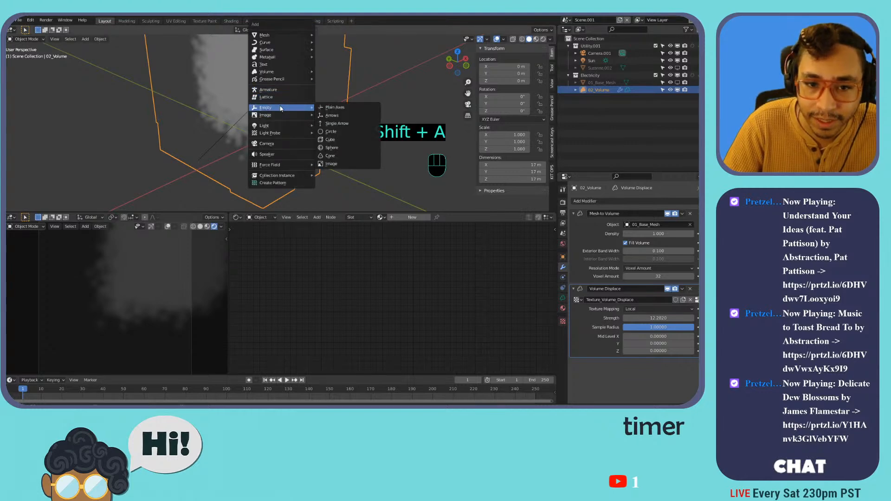
{"action": "left_click", "coordinate": [351, 149]}
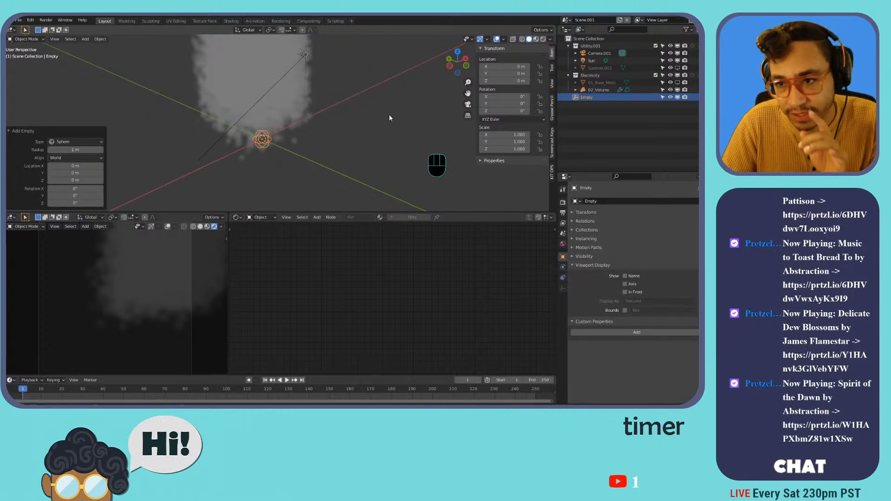
{"action": "left_click_drag", "start_coordinate": [581, 95], "coordinate": [594, 81]}
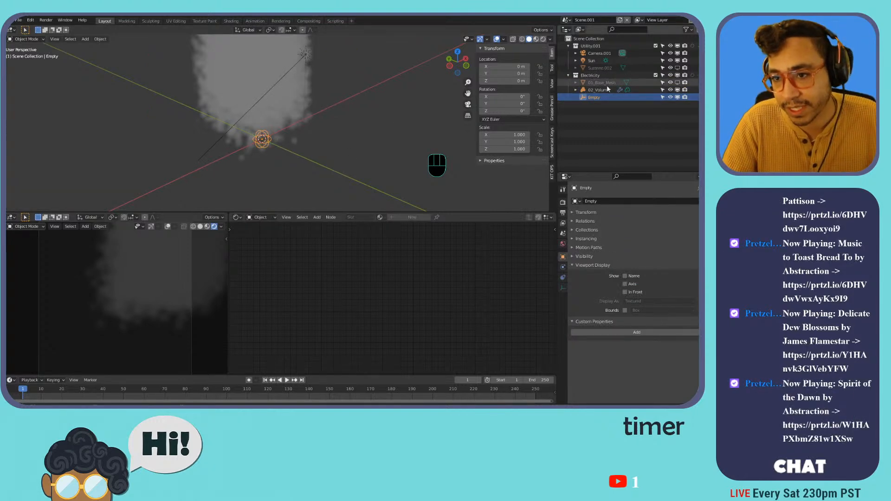
{"action": "left_click", "coordinate": [595, 102]}
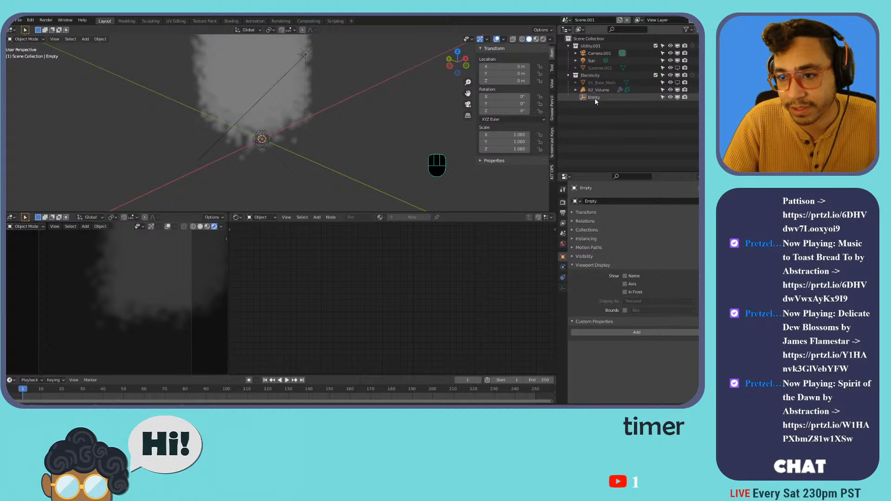
Rename the new empty to 03_Volume_Texture_displacement.
{"action": "double_click", "coordinate": [595, 97]}
{"action": "type", "text": "02"}
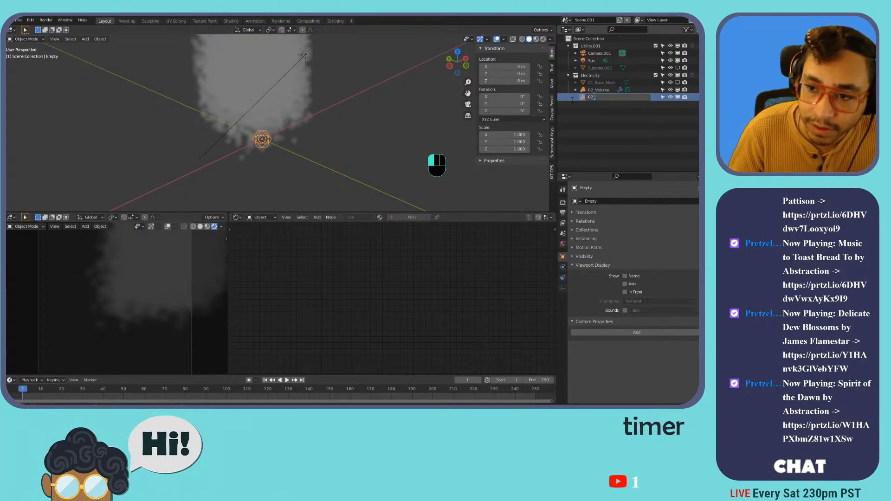
{"action": "key", "text": "BackSpace"}
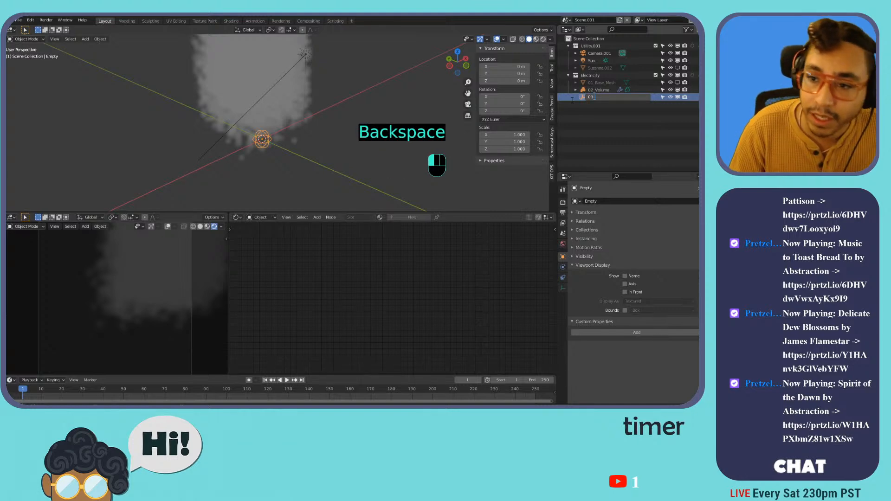
{"action": "type", "text": "_Volume_Textur"}
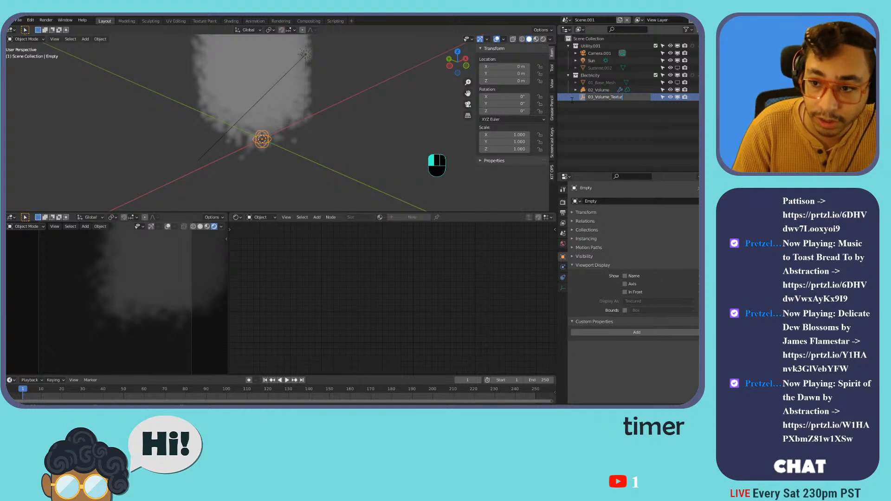
{"action": "type", "text": "e"}
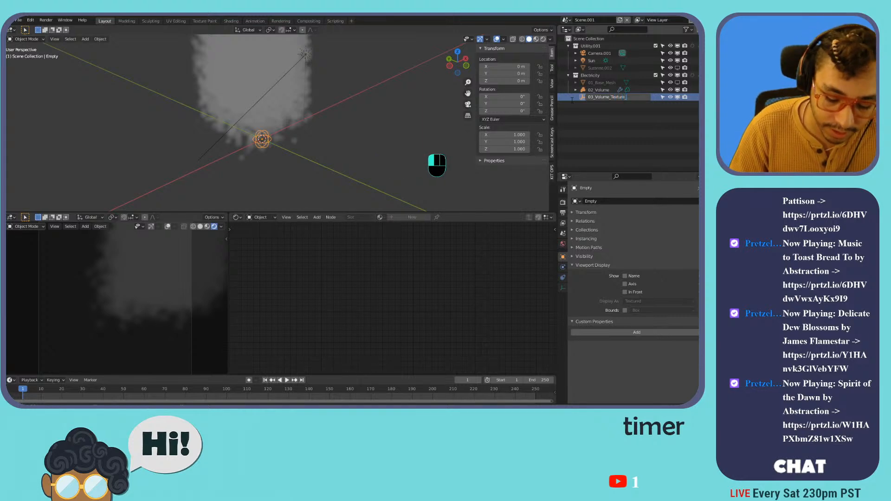
{"action": "type", "text": "_displacement"}
{"action": "key", "text": "Return"}
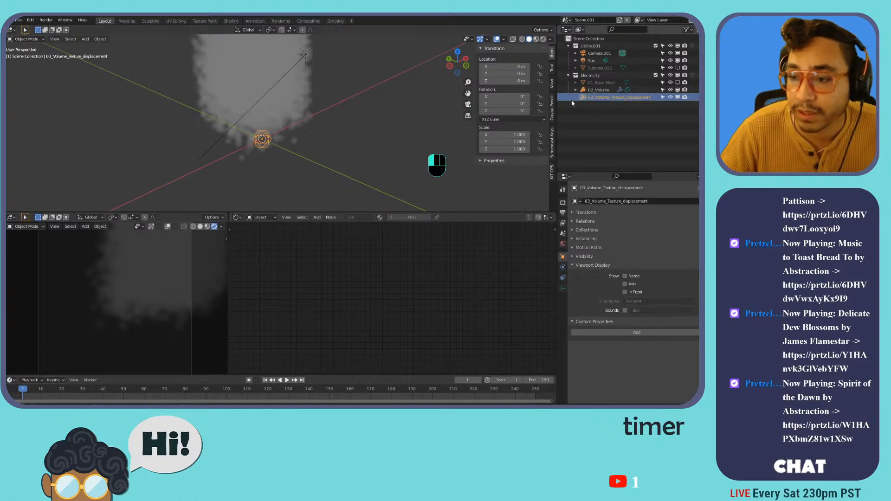
Set the Volume Displace texture mapping of 02_Volume to Object, using the 03_Volume_Texture_displacement empty as the mapping object.
{"action": "left_click", "coordinate": [257, 77]}
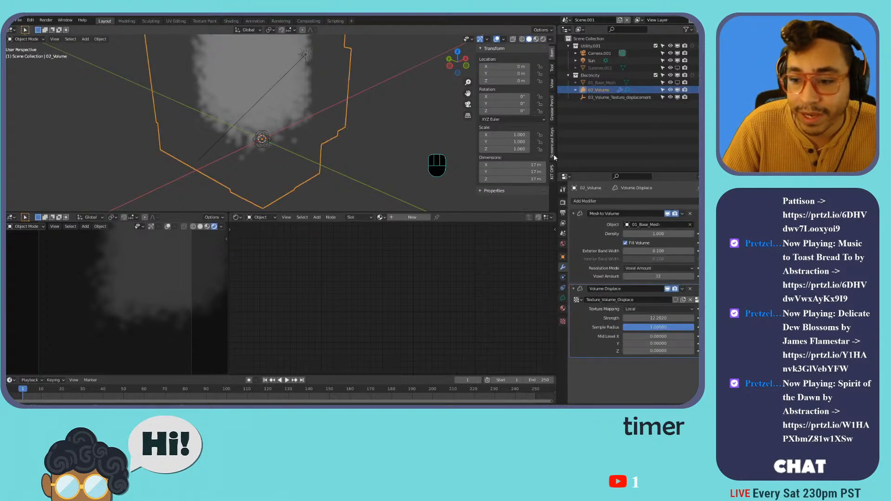
{"action": "left_click", "coordinate": [643, 310]}
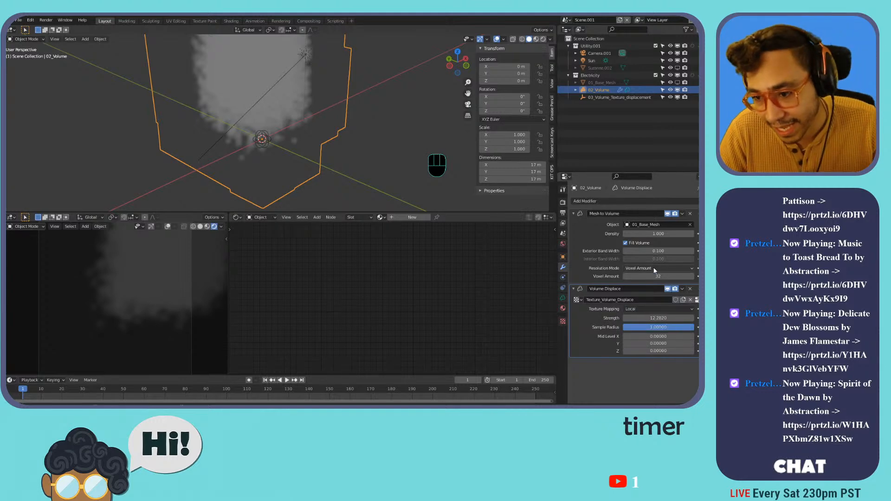
{"action": "left_click", "coordinate": [683, 299]}
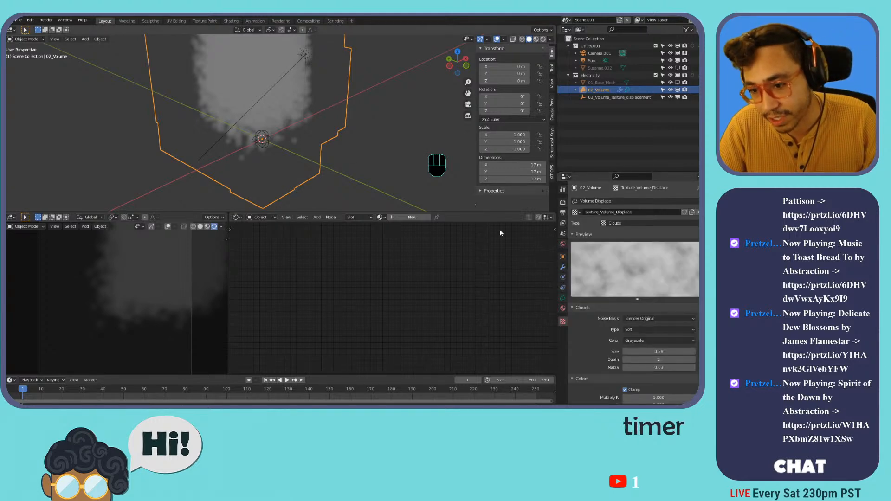
{"action": "left_click", "coordinate": [563, 269]}
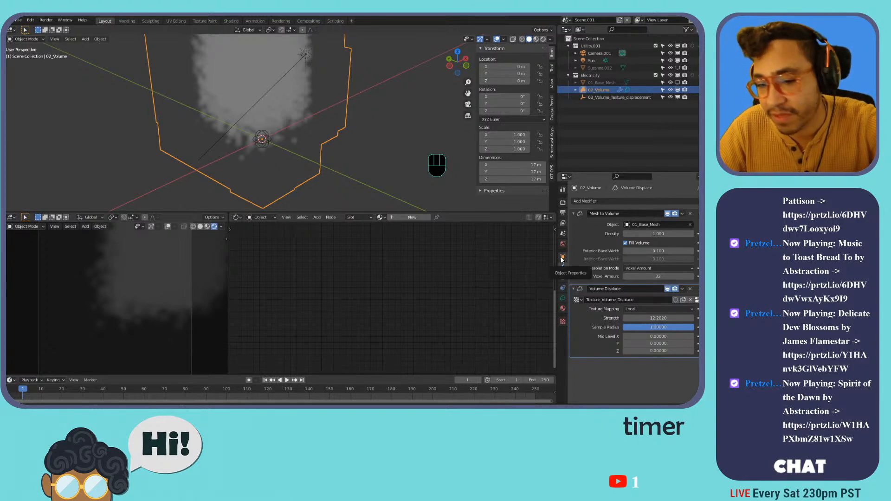
{"action": "left_click", "coordinate": [599, 98]}
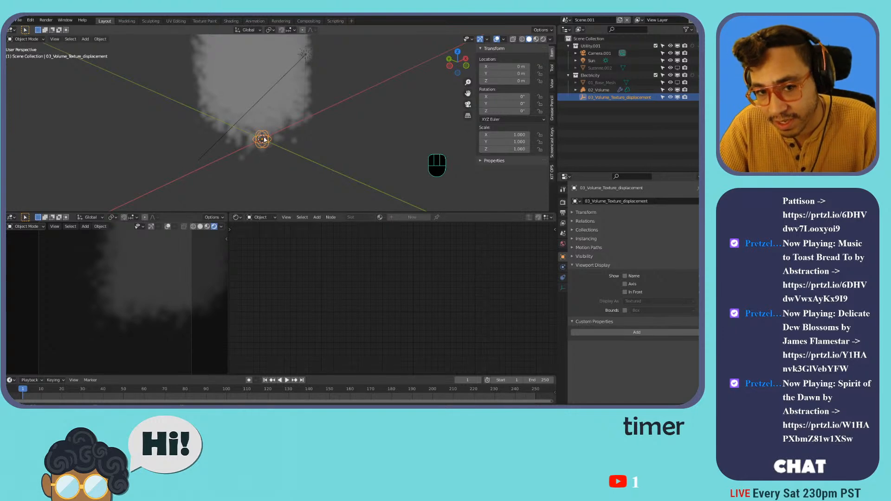
{"action": "left_click", "coordinate": [314, 100]}
{"action": "left_click", "coordinate": [664, 309]}
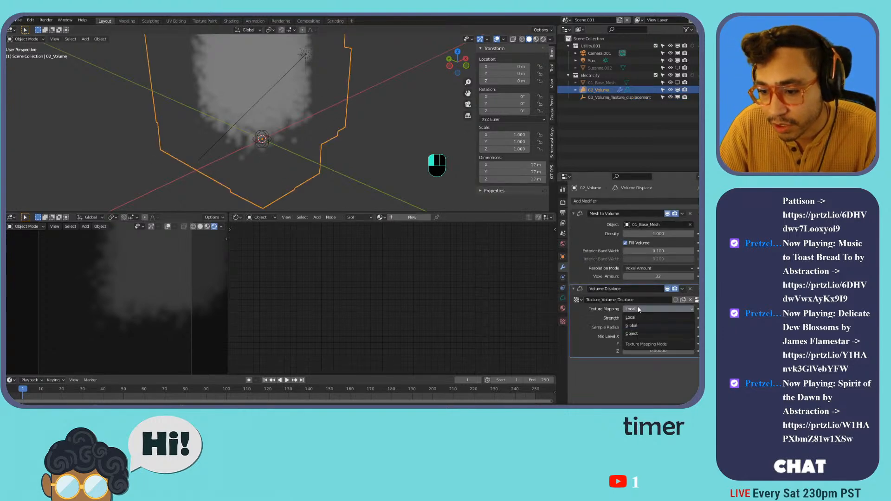
{"action": "left_click", "coordinate": [649, 333]}
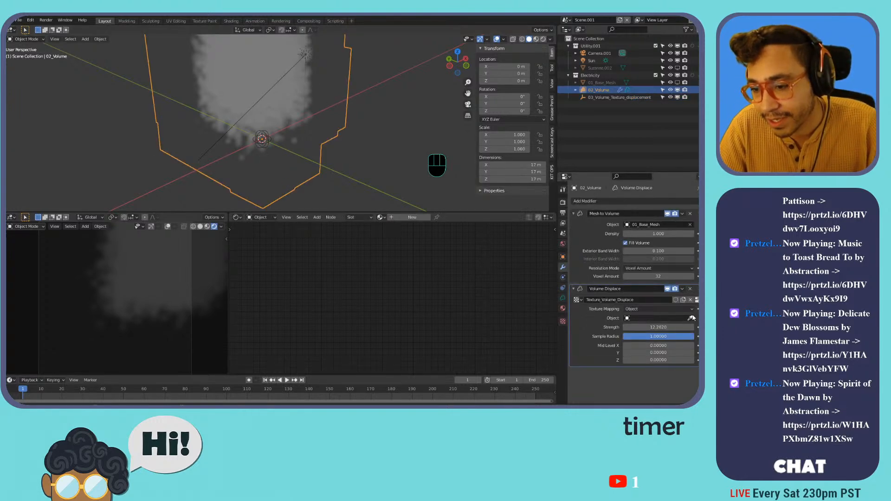
{"action": "left_click", "coordinate": [611, 97]}
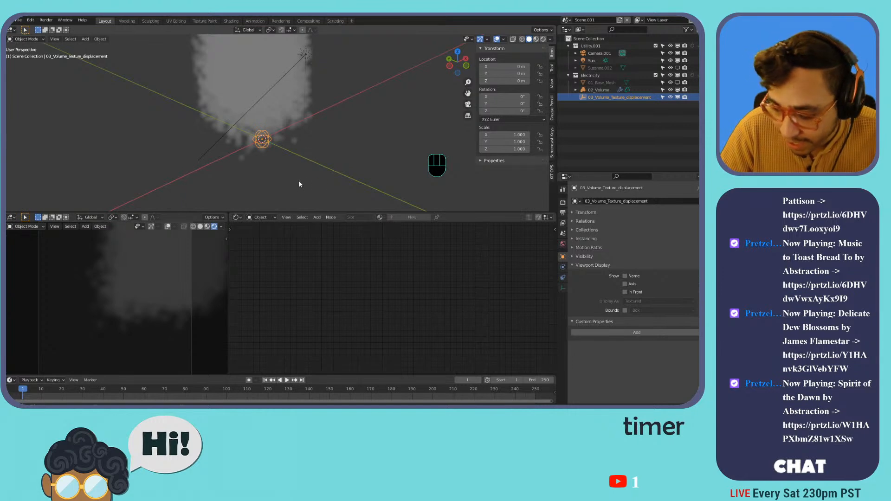
Try moving the 03_Volume_Texture_displacement empty to preview its effect on the volume's displacement.
{"action": "key", "text": "g"}
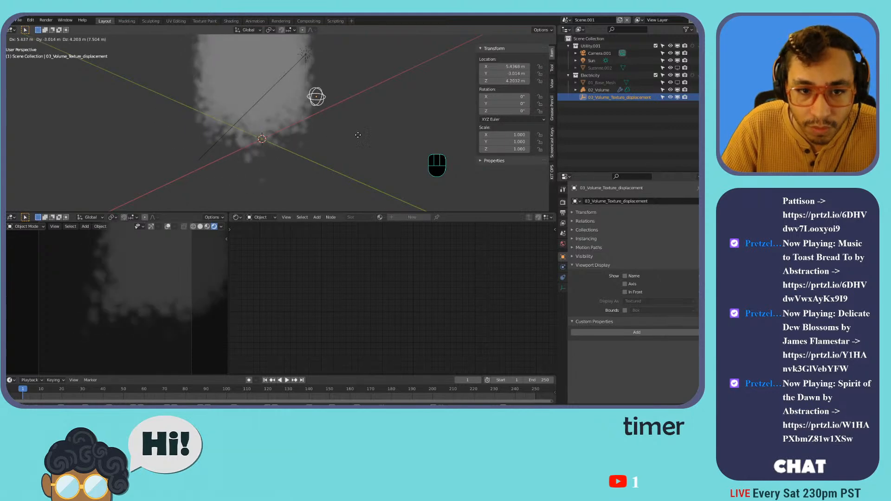
{"action": "right_click", "coordinate": [324, 174]}
{"action": "key", "text": "g"}
{"action": "right_click", "coordinate": [370, 163]}
Try a free rotation on 02_Volume and on the displacement empty, cancelling both.
{"action": "left_click", "coordinate": [268, 94]}
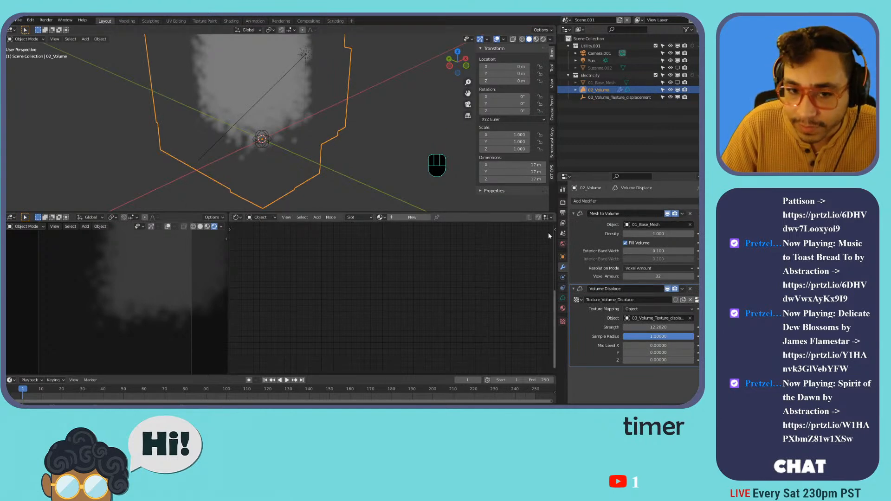
{"action": "key", "text": "r"}
{"action": "key", "text": "r"}
{"action": "right_click", "coordinate": [275, 190]}
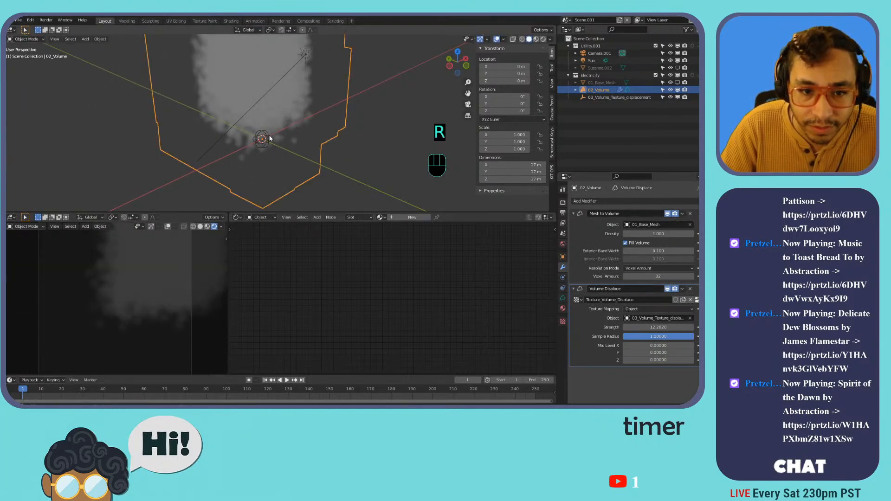
{"action": "left_click", "coordinate": [267, 140]}
{"action": "key", "text": "r"}
{"action": "key", "text": "r"}
{"action": "right_click", "coordinate": [262, 139]}
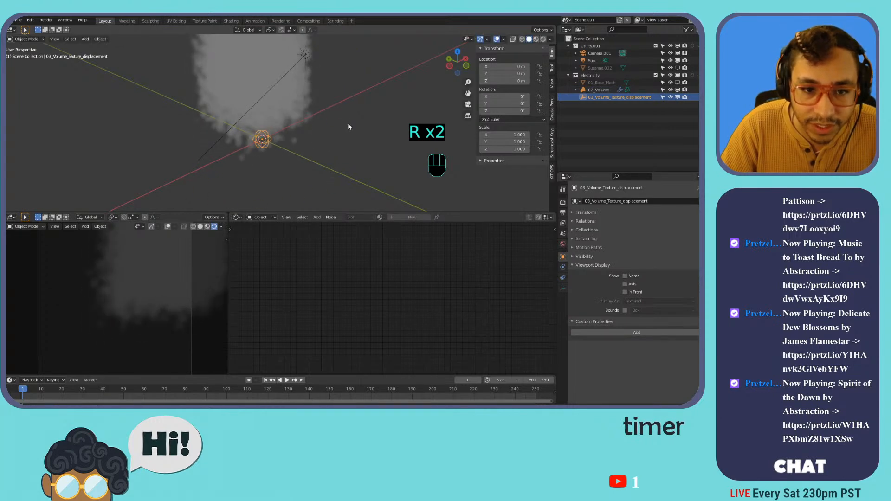
Try enlarging the displacement empty to a scale of about 9.7, cancel that, and try moving it again.
{"action": "key", "text": "s"}
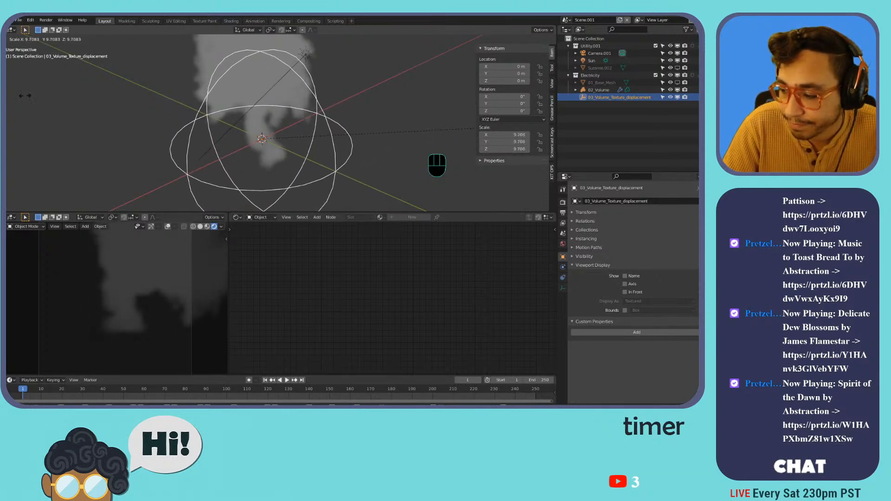
{"action": "key", "text": "Escape"}
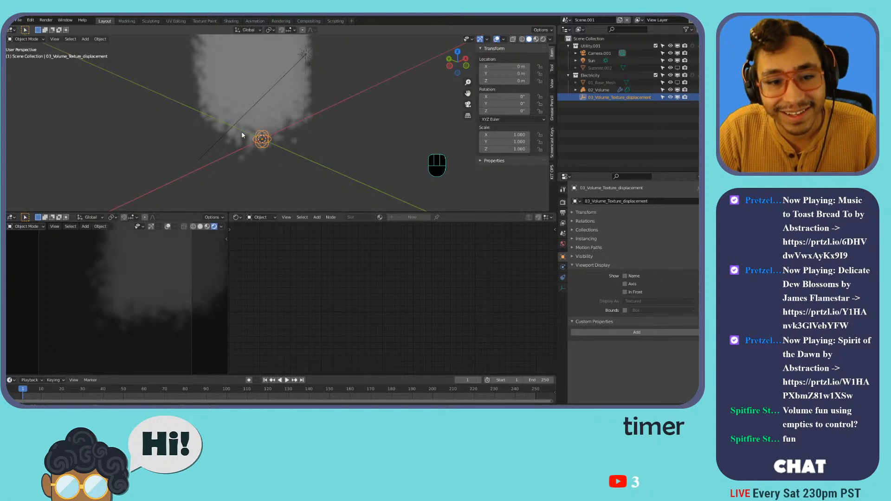
{"action": "left_click", "coordinate": [292, 104]}
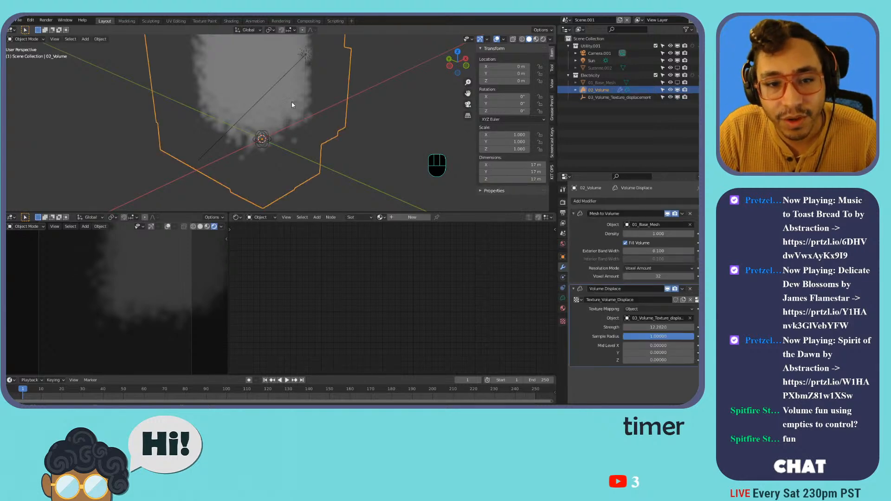
{"action": "left_click", "coordinate": [267, 134]}
{"action": "key", "text": "g"}
{"action": "right_click", "coordinate": [321, 126]}
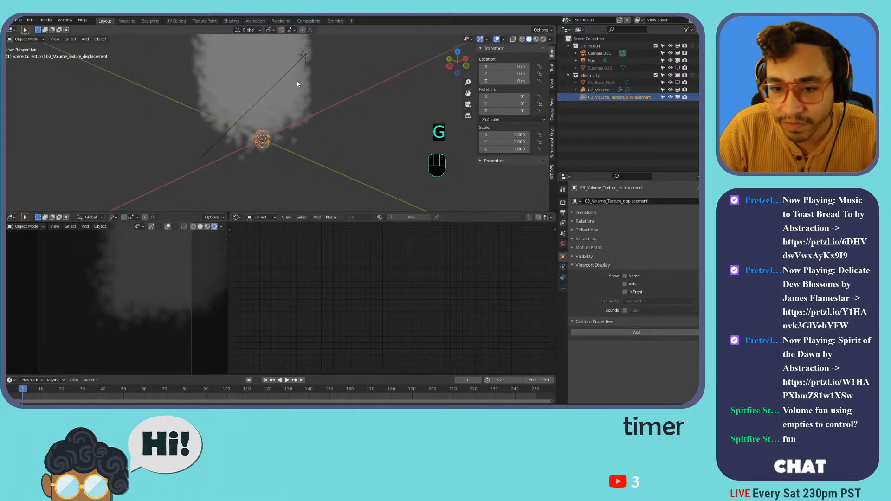
Adjust the Volume Displace strength on 02_Volume and change Texture_Volume_Displace's type to Voronoi.
{"action": "left_click", "coordinate": [299, 82]}
{"action": "left_click_drag", "start_coordinate": [659, 327], "coordinate": [631, 327]}
{"action": "left_click", "coordinate": [698, 300]}
{"action": "left_click", "coordinate": [628, 224]}
{"action": "left_click", "coordinate": [627, 312]}
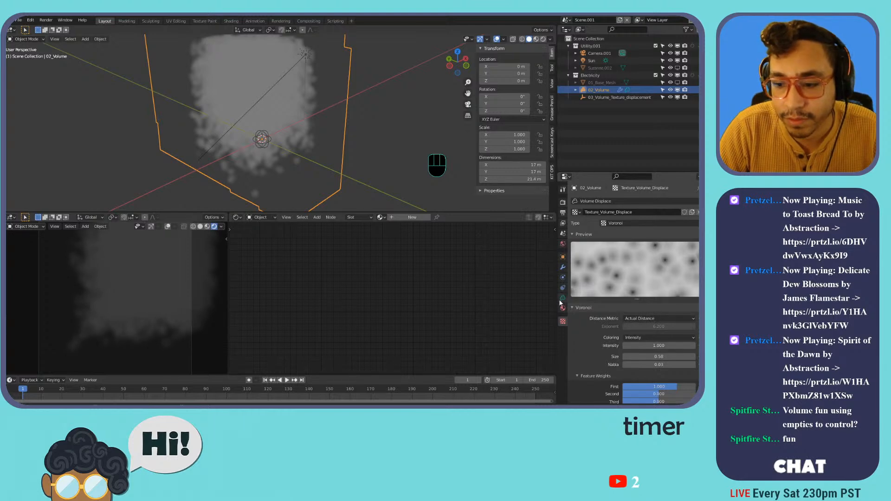
Scale the 03_Volume_Texture_displacement empty uniformly to about 7.667, then try rotating it and cancel the rotation.
{"action": "left_click", "coordinate": [262, 139]}
{"action": "key", "text": "g"}
{"action": "key", "text": "s"}
{"action": "left_click", "coordinate": [239, 116]}
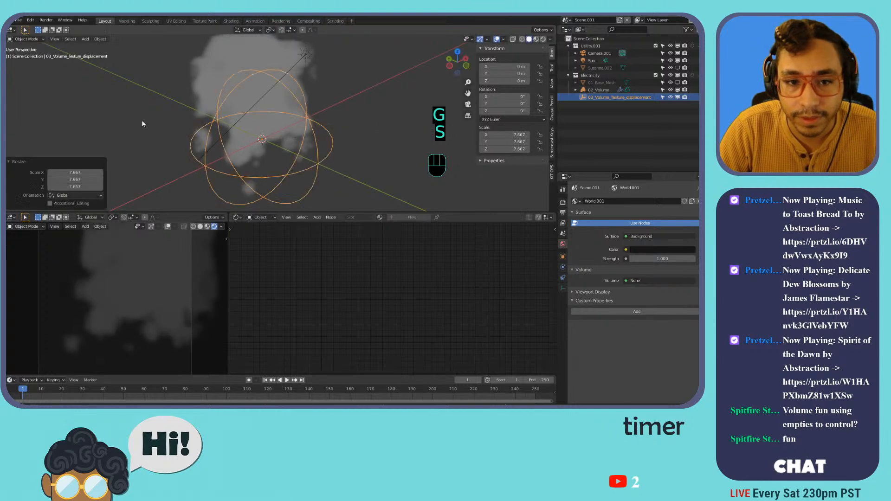
{"action": "key", "text": "r"}
{"action": "key", "text": "r"}
{"action": "right_click", "coordinate": [223, 61]}
Add a 2 m plane at the world origin and move it into the Electricity collection.
{"action": "left_click", "coordinate": [246, 63]}
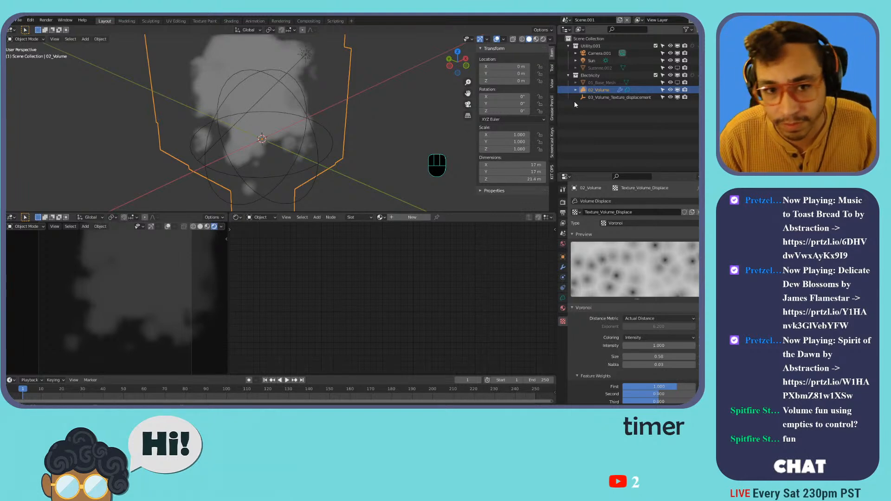
{"action": "scroll", "coordinate": [299, 93], "scroll_direction": "down", "scroll_amount": 2}
{"action": "middle_click_drag", "start_coordinate": [299, 93], "coordinate": [317, 120], "text": "shift"}
{"action": "key", "text": "shift+a"}
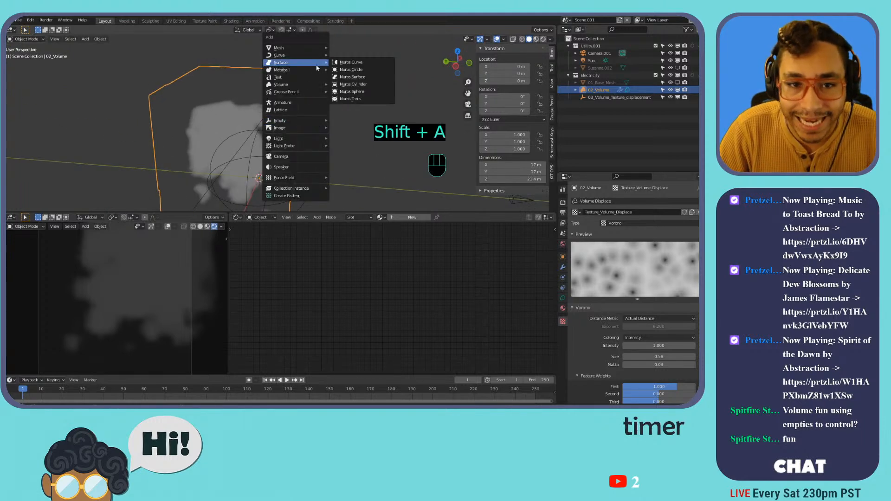
{"action": "mouse_move", "coordinate": [307, 49]}
{"action": "left_click", "coordinate": [344, 48]}
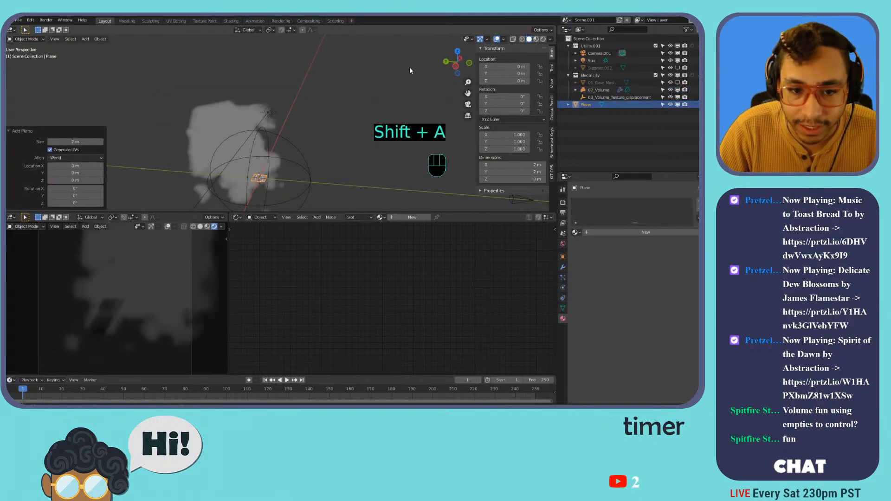
{"action": "left_click_drag", "start_coordinate": [583, 104], "coordinate": [586, 75]}
Rename the new plane to 04_Volume_to_Mesh.
{"action": "double_click", "coordinate": [596, 104]}
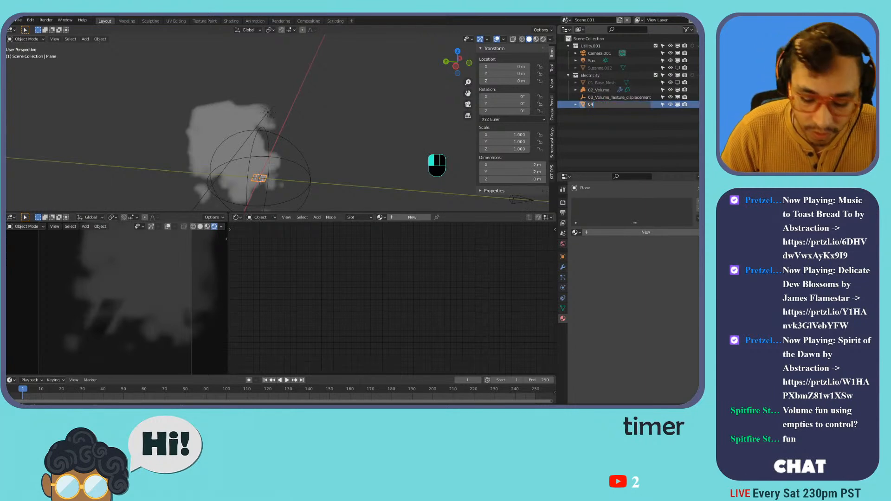
{"action": "key", "text": "shift"}
{"action": "type", "text": "04_Vol"}
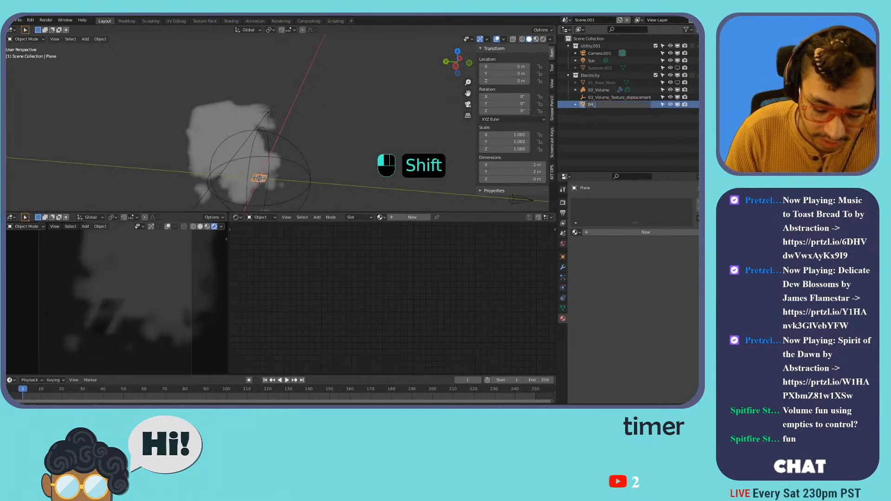
{"action": "type", "text": "ume t"}
{"action": "key", "text": "BackSpace"}
{"action": "key", "text": "BackSpace"}
{"action": "type", "text": "_to_Mesh"}
{"action": "key", "text": "Return"}
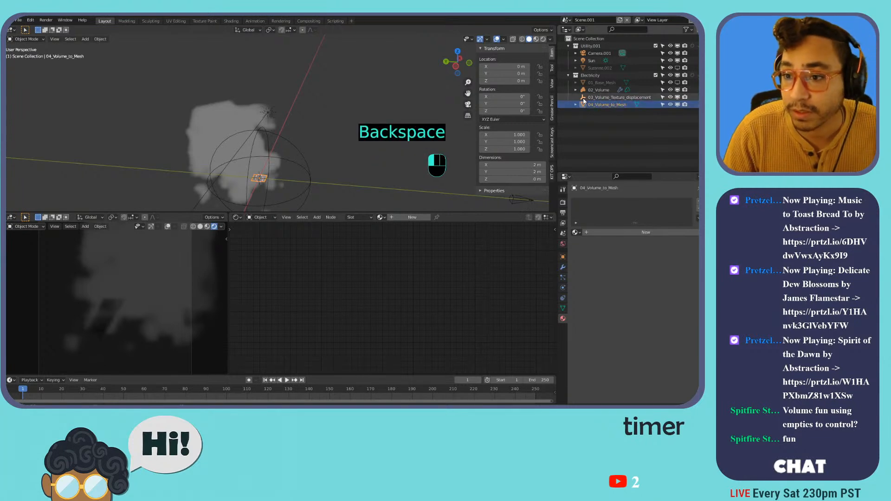
Add a Volume to Mesh modifier to 04_Volume_to_Mesh and set its source object to 02_Volume.
{"action": "left_click", "coordinate": [562, 268]}
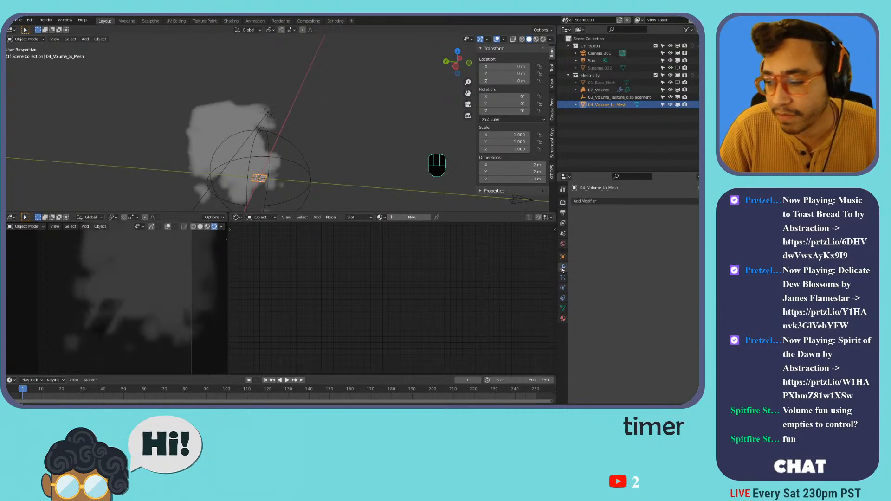
{"action": "left_click", "coordinate": [611, 203]}
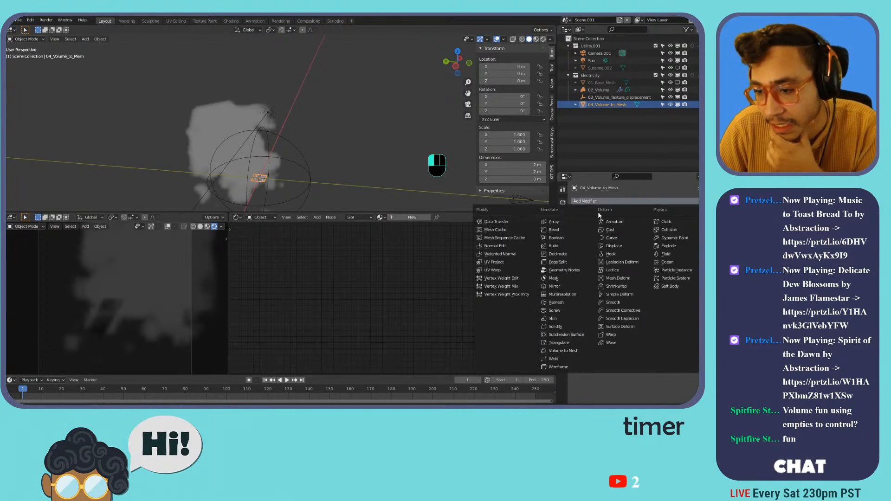
{"action": "left_click", "coordinate": [576, 353]}
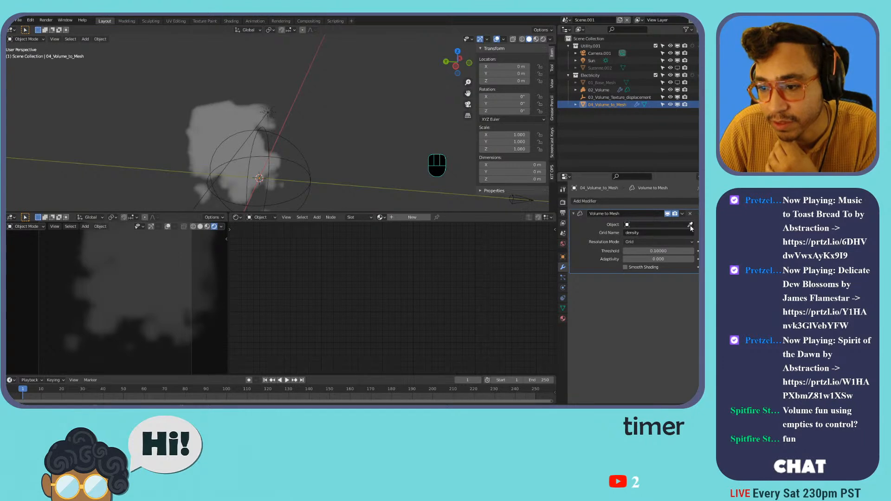
{"action": "left_click", "coordinate": [604, 89]}
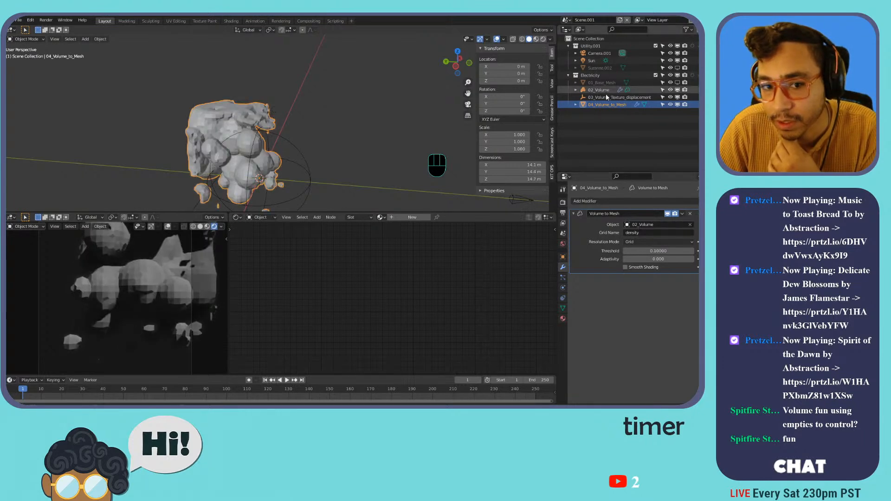
Play the timeline briefly to frame 17, then disable 02_Volume in the viewports.
{"action": "scroll", "coordinate": [349, 161], "scroll_direction": "up", "scroll_amount": 4}
{"action": "scroll", "coordinate": [297, 139], "scroll_direction": "down", "scroll_amount": 1}
{"action": "middle_click_drag", "start_coordinate": [248, 126], "coordinate": [303, 104], "text": "shift"}
{"action": "key", "text": "space"}
{"action": "key", "text": "space"}
{"action": "left_click", "coordinate": [330, 115]}
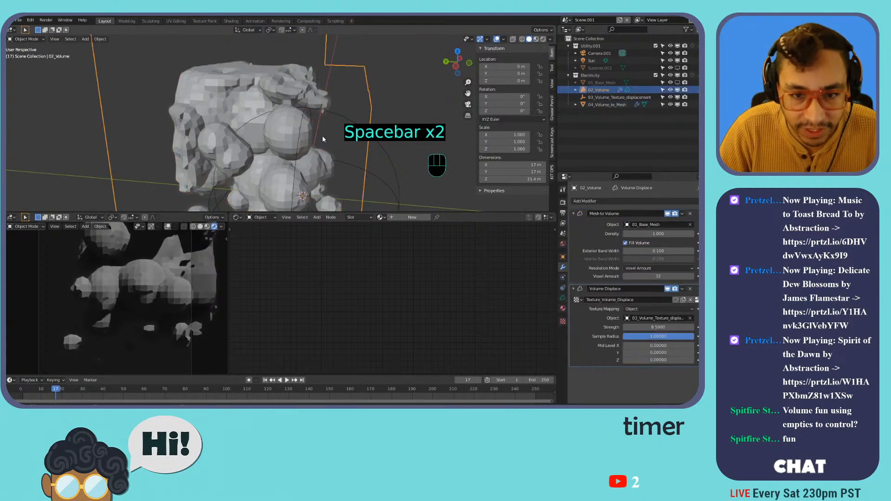
{"action": "left_click", "coordinate": [619, 97]}
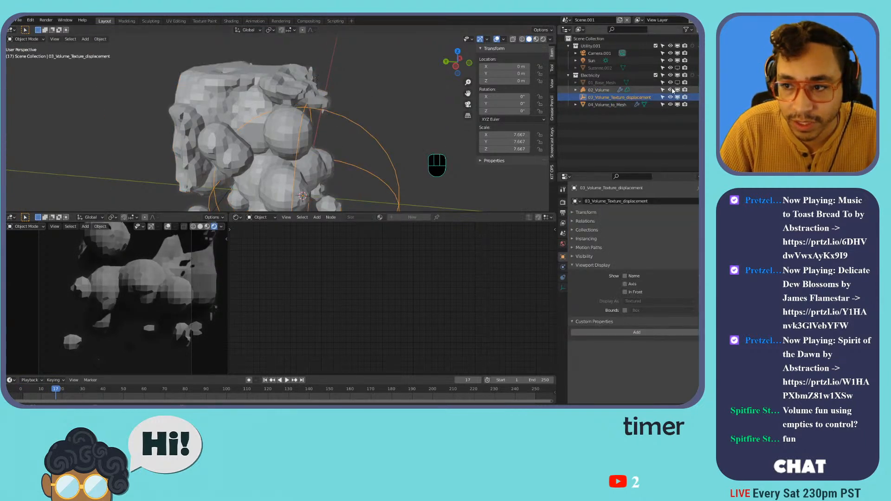
{"action": "left_click", "coordinate": [671, 91]}
{"action": "left_click", "coordinate": [677, 91]}
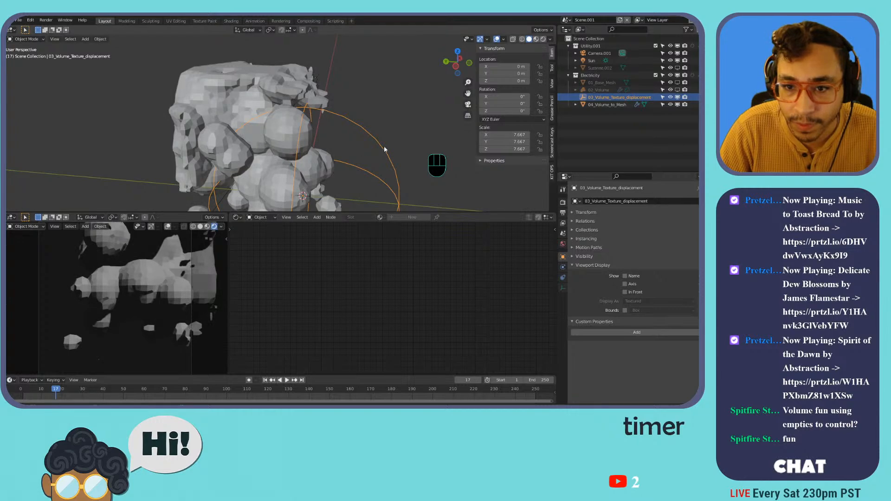
Try rotating the 03_Volume_Texture_displacement empty freely, then scale it uniformly by about 0.955 to 7.323.
{"action": "key", "text": "r"}
{"action": "key", "text": "r"}
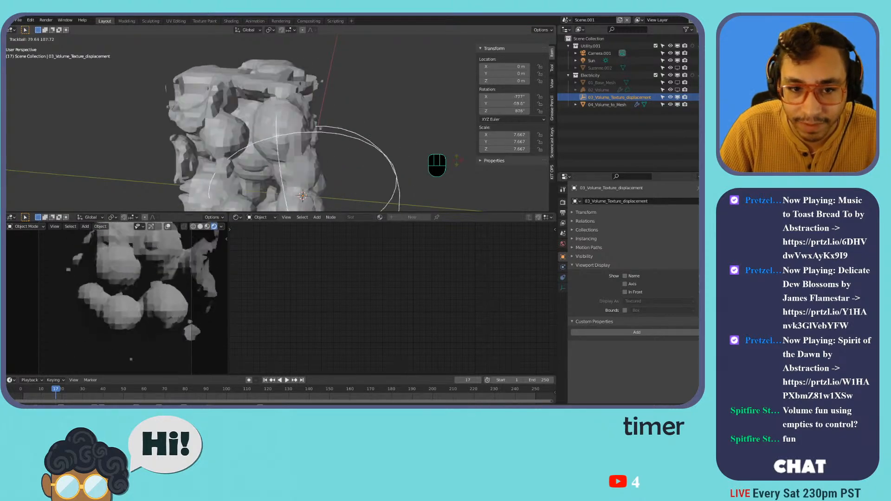
{"action": "key", "text": "s"}
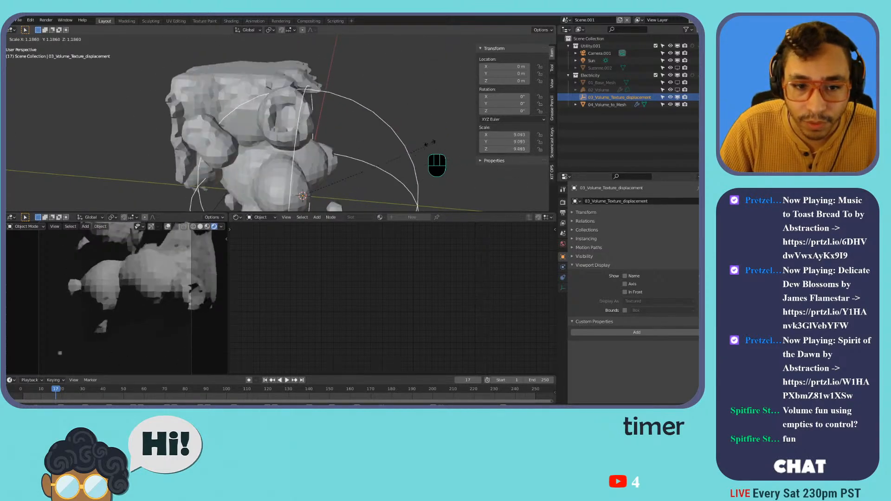
{"action": "left_click", "coordinate": [407, 148]}
{"action": "middle_click_drag", "start_coordinate": [407, 148], "coordinate": [337, 143]}
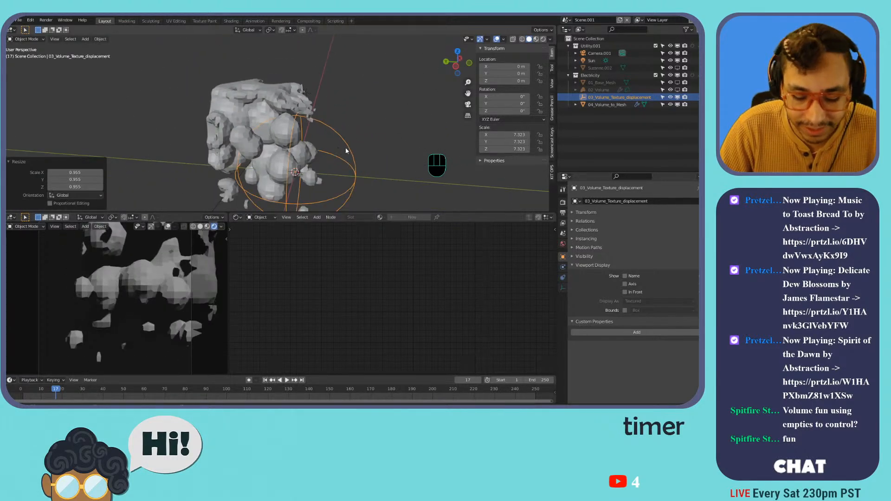
Rotate the 03_Volume_Texture_displacement empty freely to about X 11.4°, Y 39.6° and Z 28°.
{"action": "key", "text": "r"}
{"action": "key", "text": "r"}
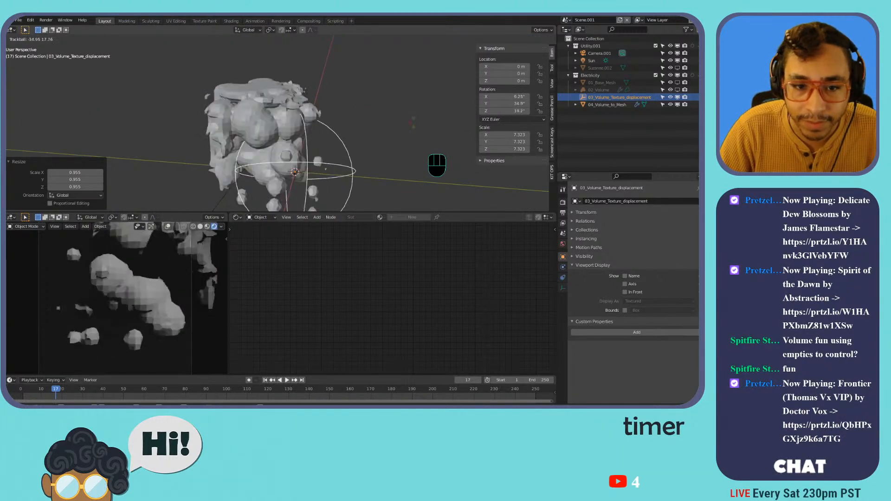
{"action": "left_click", "coordinate": [362, 119]}
Try turning off Fill Volume in 02_Volume's Mesh to Volume modifier, then test-rotate the displacement empty and cancel the rotation.
{"action": "left_click", "coordinate": [297, 120]}
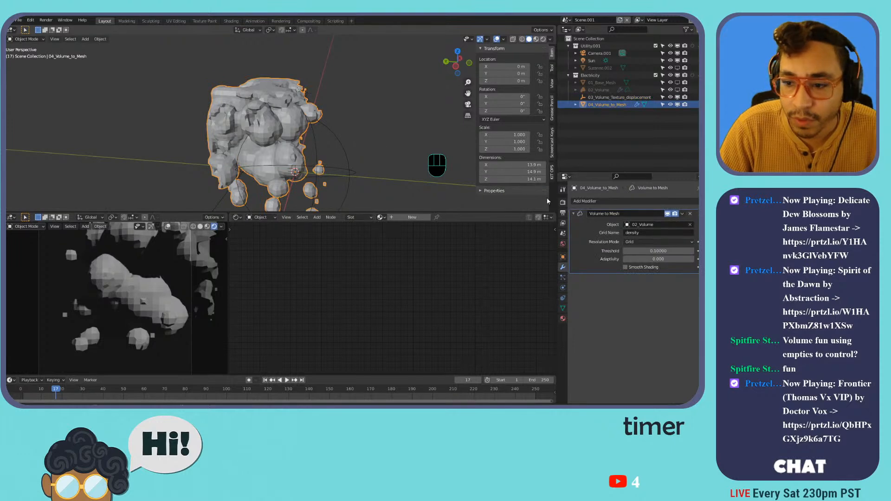
{"action": "left_click", "coordinate": [599, 89]}
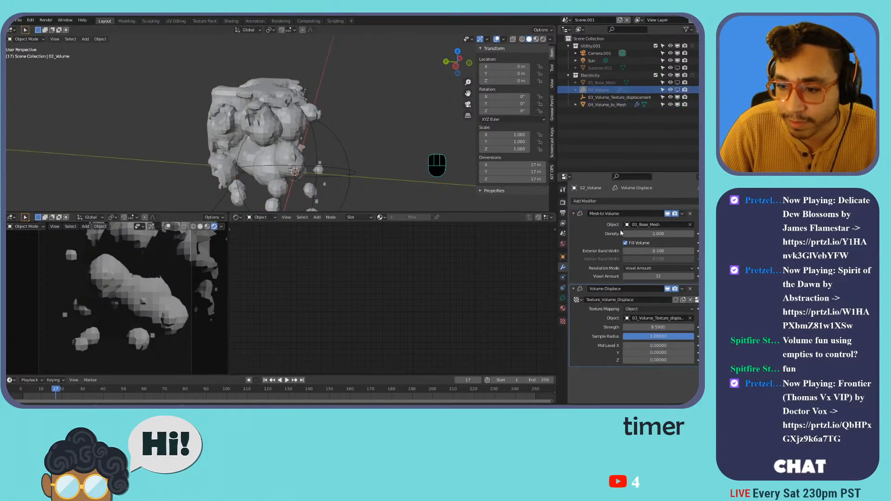
{"action": "left_click", "coordinate": [626, 243]}
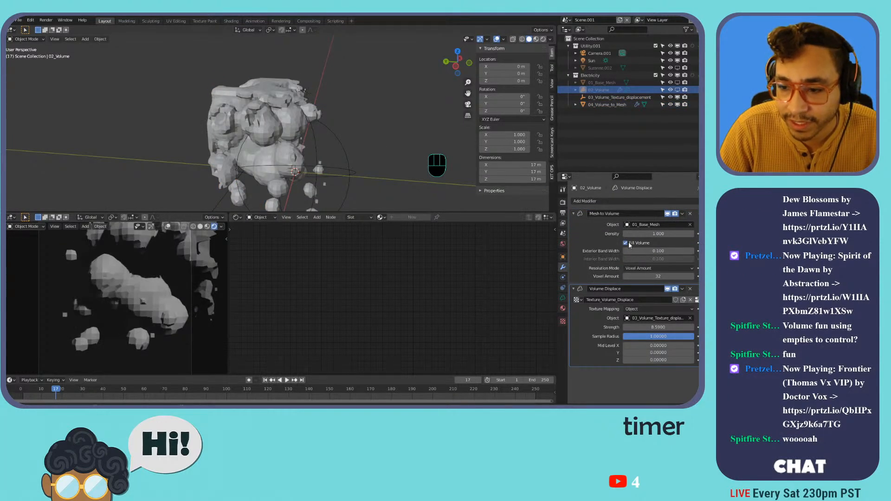
{"action": "left_click", "coordinate": [626, 243]}
{"action": "left_click", "coordinate": [343, 142]}
{"action": "key", "text": "r"}
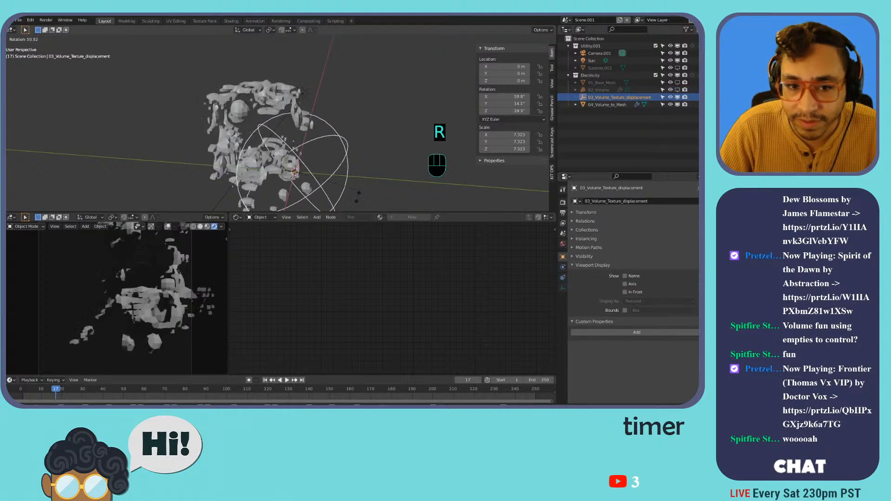
{"action": "right_click", "coordinate": [224, 62]}
Turn Fill Volume back on in 02_Volume's Mesh to Volume modifier.
{"action": "left_click", "coordinate": [252, 96]}
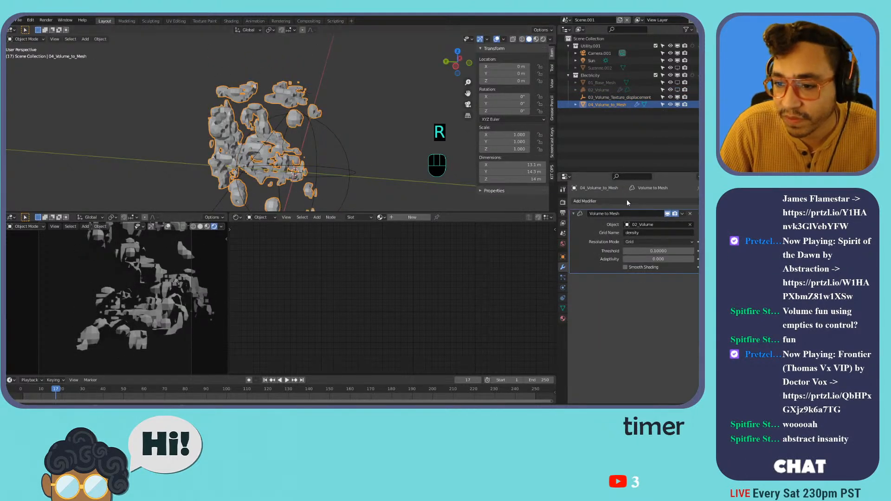
{"action": "left_click", "coordinate": [599, 91]}
{"action": "left_click", "coordinate": [631, 246]}
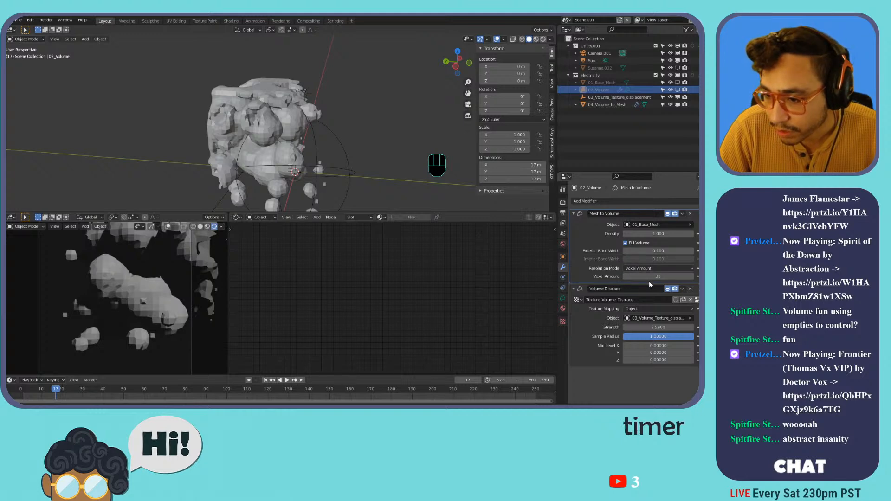
Enable Smooth Shading in the Volume to Mesh modifier of 04_Volume_to_Mesh.
{"action": "left_click", "coordinate": [610, 98]}
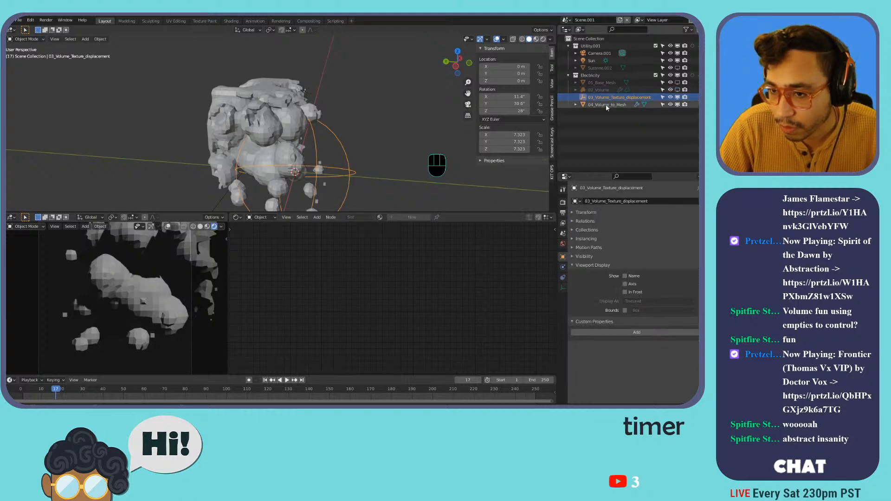
{"action": "left_click", "coordinate": [606, 105]}
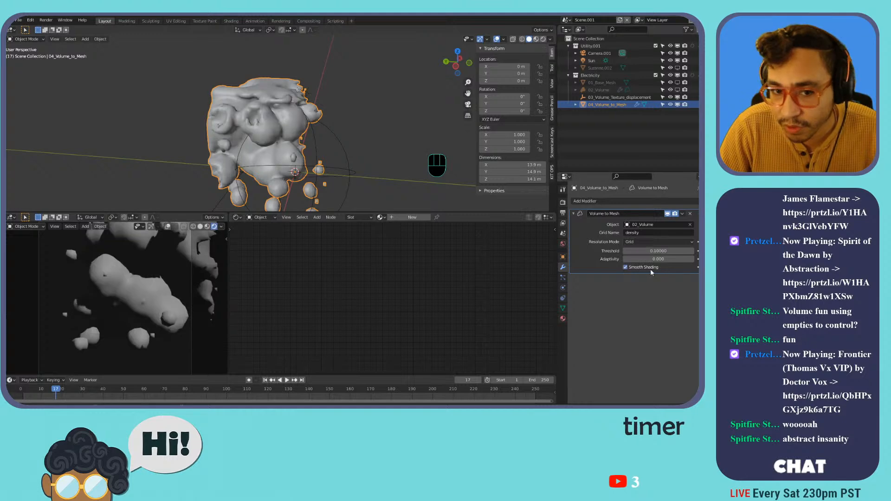
{"action": "key", "text": "r"}
{"action": "right_click", "coordinate": [347, 148]}
Try rotating the 03_Volume_Texture_displacement empty freely on the smooth-shaded mesh and cancel the rotation.
{"action": "left_click", "coordinate": [338, 149]}
{"action": "key", "text": "r"}
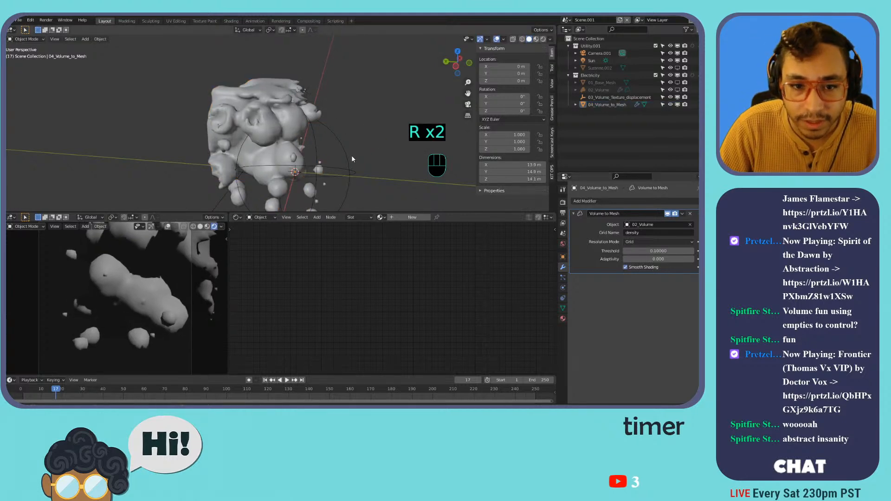
{"action": "key", "text": "r"}
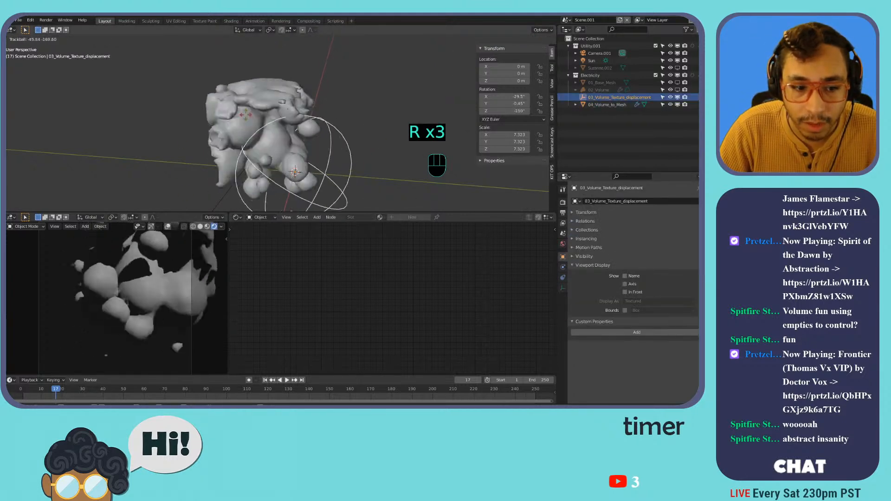
{"action": "left_click", "coordinate": [359, 168]}
{"action": "left_click", "coordinate": [284, 129]}
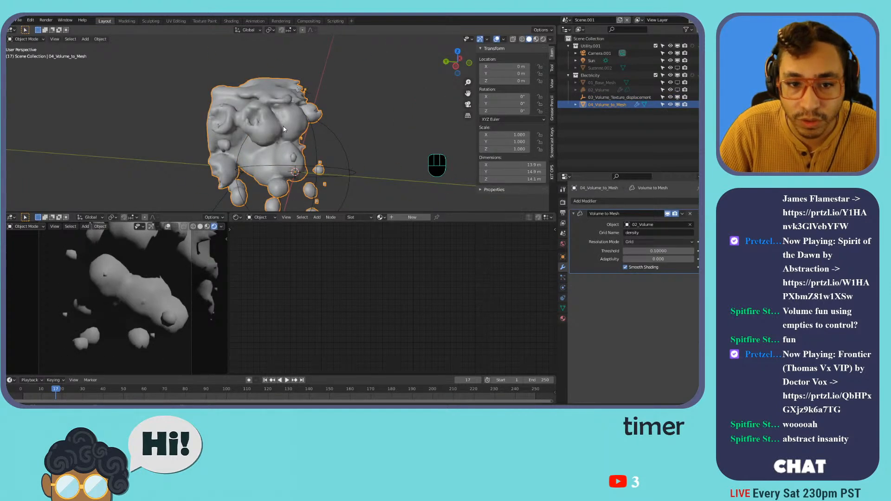
Change the type of 02_Volume's Texture_Volume_Displace texture to Wood.
{"action": "left_click", "coordinate": [598, 90]}
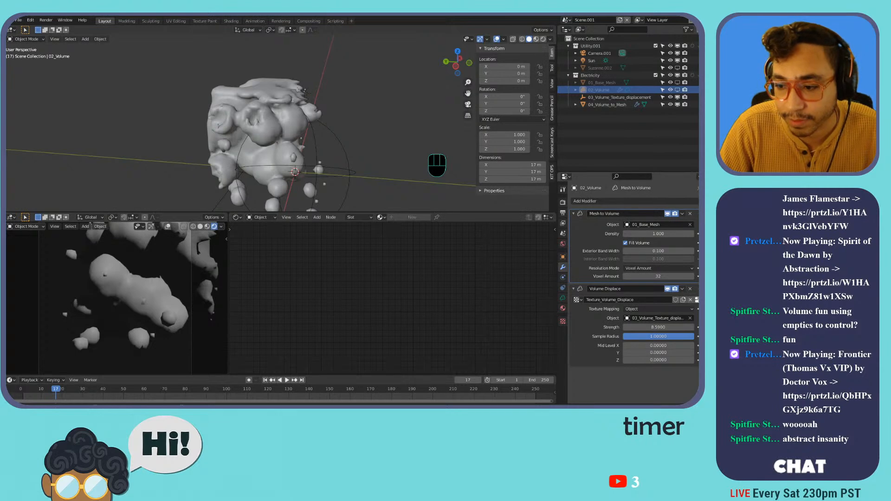
{"action": "left_click", "coordinate": [696, 300]}
{"action": "left_click", "coordinate": [631, 223]}
{"action": "left_click", "coordinate": [626, 320]}
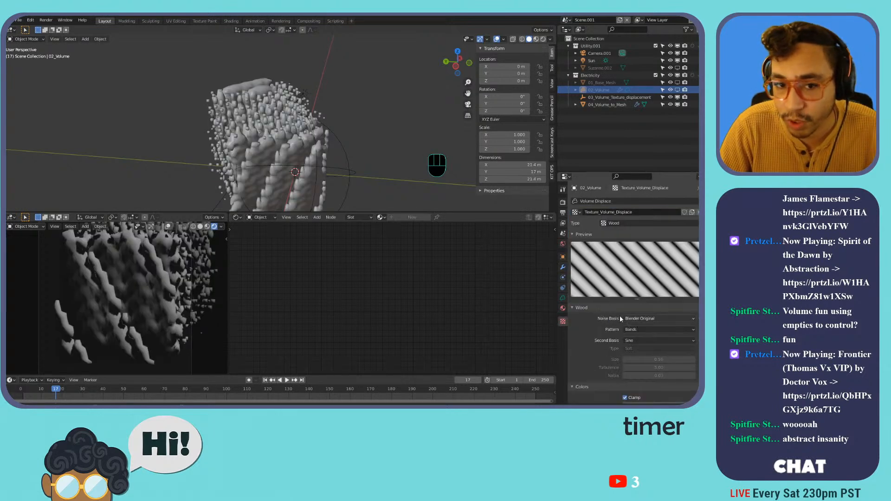
Test-rotate the displacement empty freely with the Wood texture and cancel the rotation.
{"action": "mouse_move", "coordinate": [275, 143]}
{"action": "middle_mouse_down"}
{"action": "mouse_move", "coordinate": [325, 137]}
{"action": "mouse_move", "coordinate": [275, 138]}
{"action": "middle_mouse_up"}
{"action": "scroll", "coordinate": [325, 136], "scroll_direction": "down", "scroll_amount": 5}
{"action": "left_click", "coordinate": [333, 163]}
{"action": "key", "text": "r"}
{"action": "key", "text": "r"}
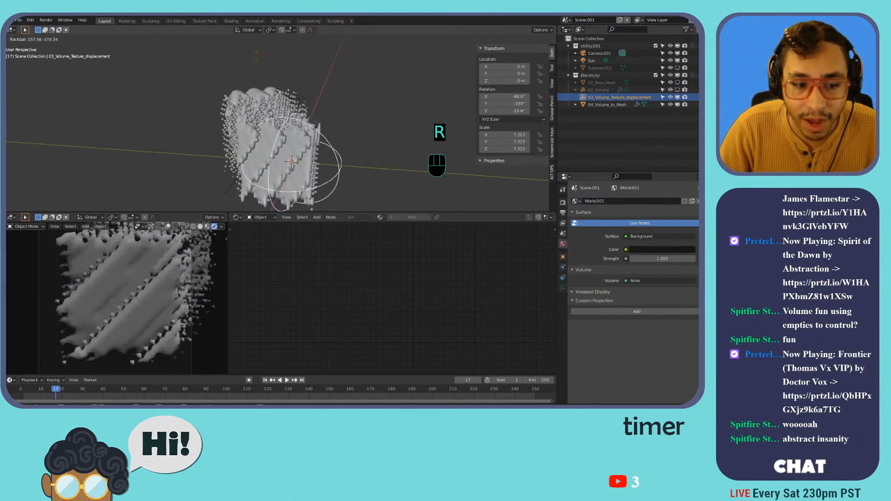
{"action": "left_click", "coordinate": [305, 93]}
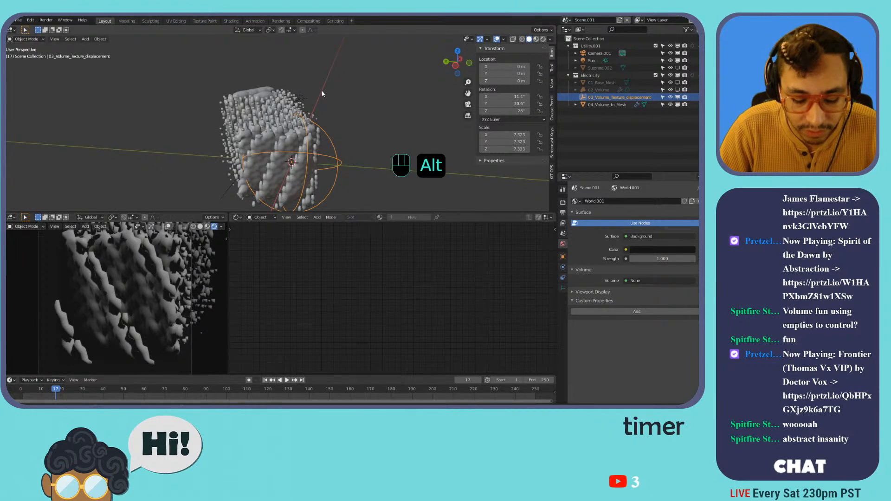
Clear the location and rotation of the 03_Volume_Texture_displacement empty and discard the trial move.
{"action": "key", "text": "alt+g"}
{"action": "key", "text": "alt+r"}
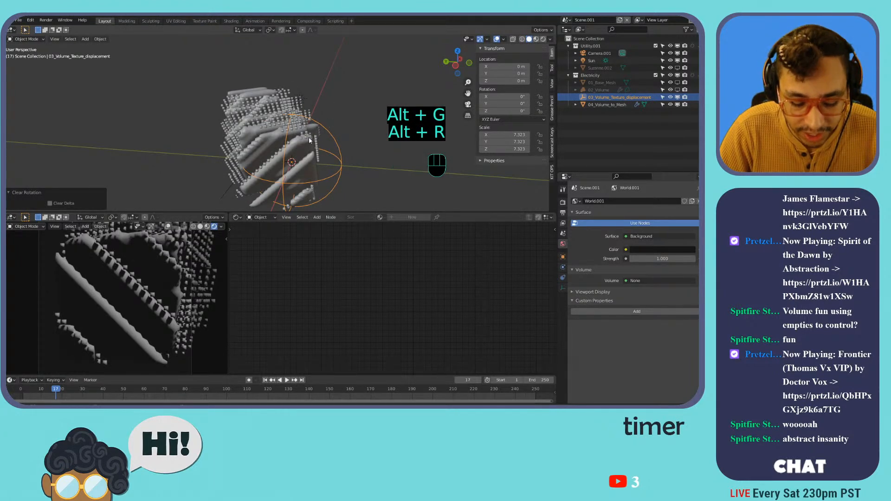
{"action": "key", "text": "g"}
{"action": "right_click", "coordinate": [373, 153]}
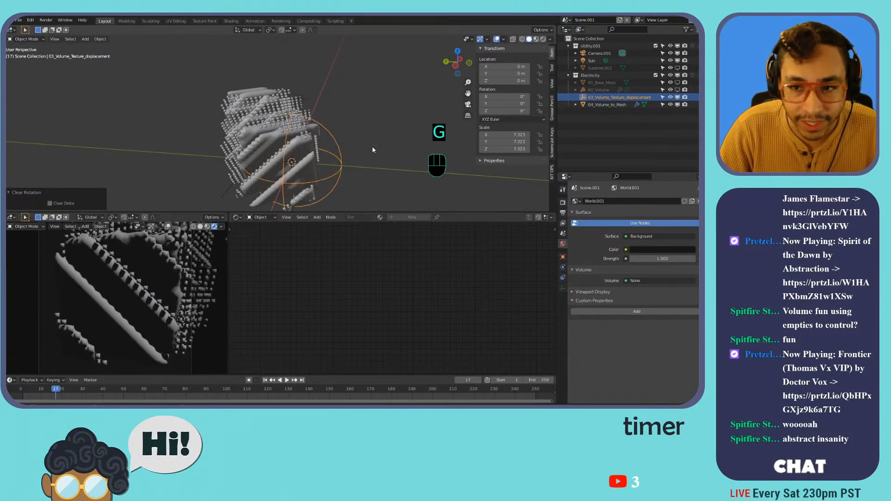
{"action": "key", "text": "ctrl+z"}
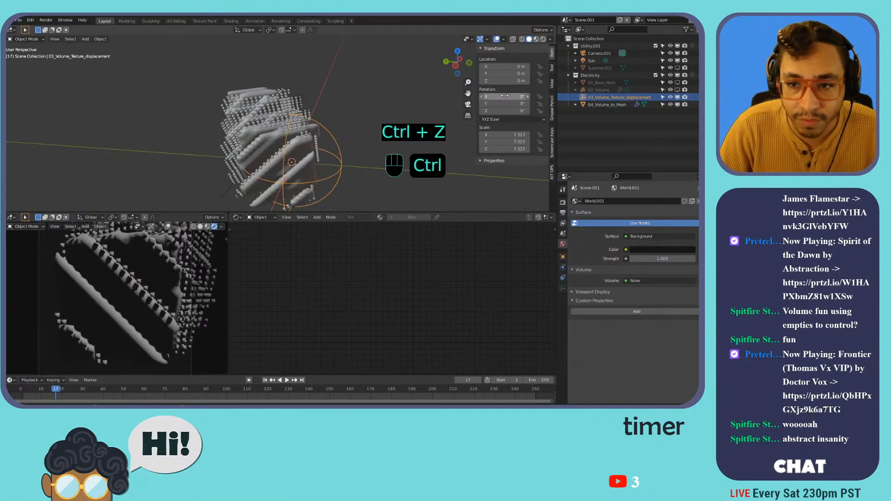
{"action": "key", "text": "ctrl+z"}
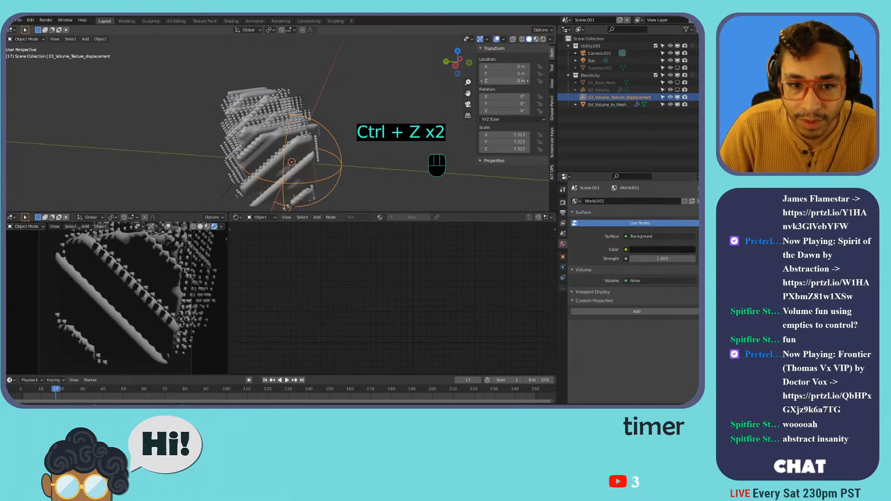
{"action": "key", "text": "ctrl+z"}
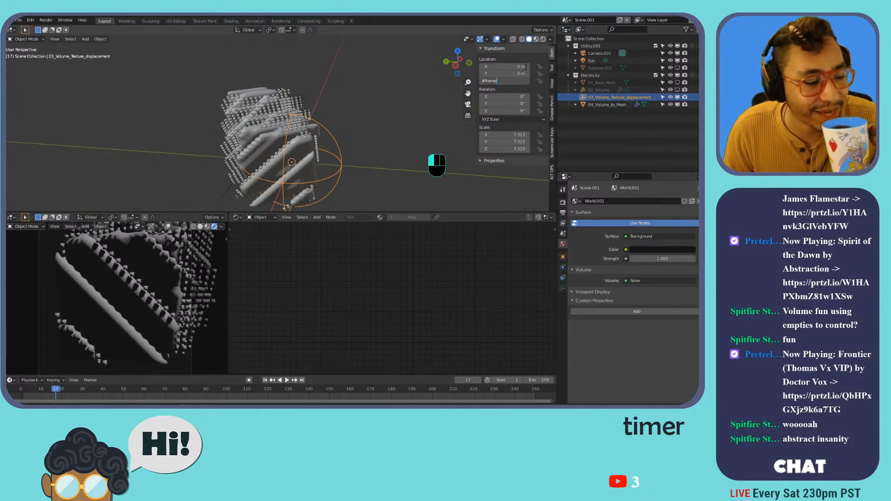
Drive the displacement empty's Z location with a #frame expression and change it to frame/50.
{"action": "key", "text": "Return"}
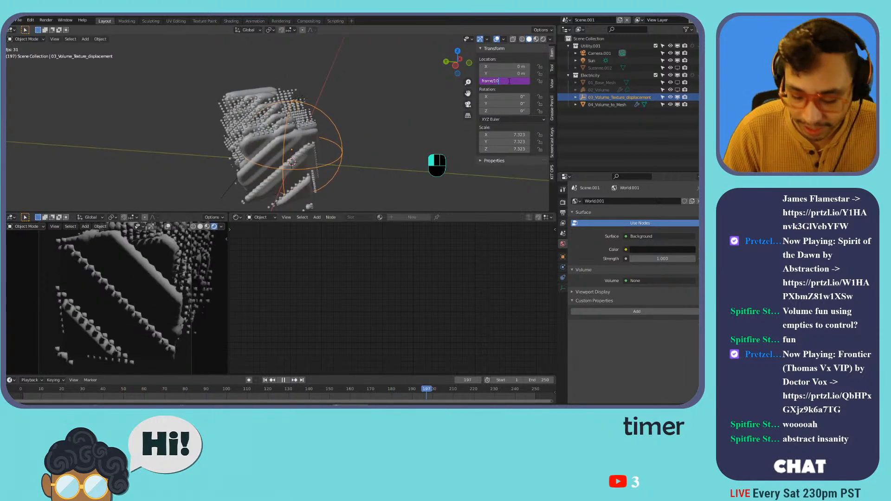
{"action": "type", "text": "50"}
{"action": "key", "text": "Return"}
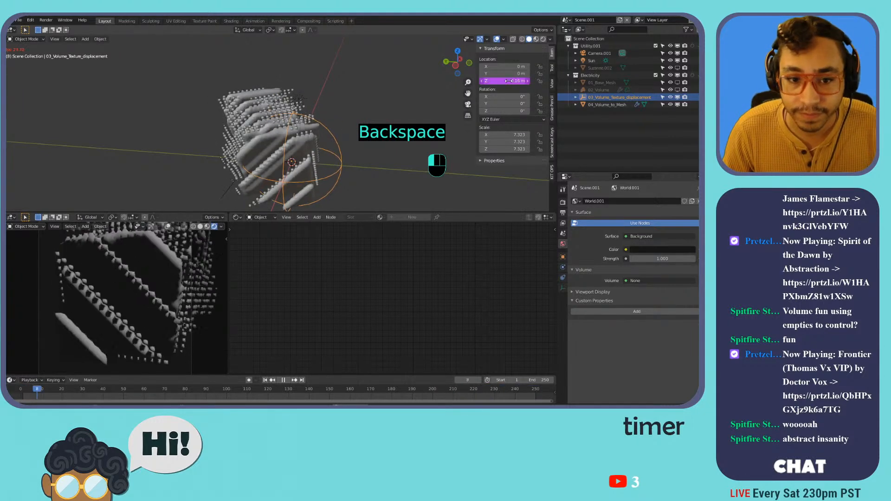
Set the displacement empty's Z location driver expression to frame/10.
{"action": "double_click", "coordinate": [505, 81]}
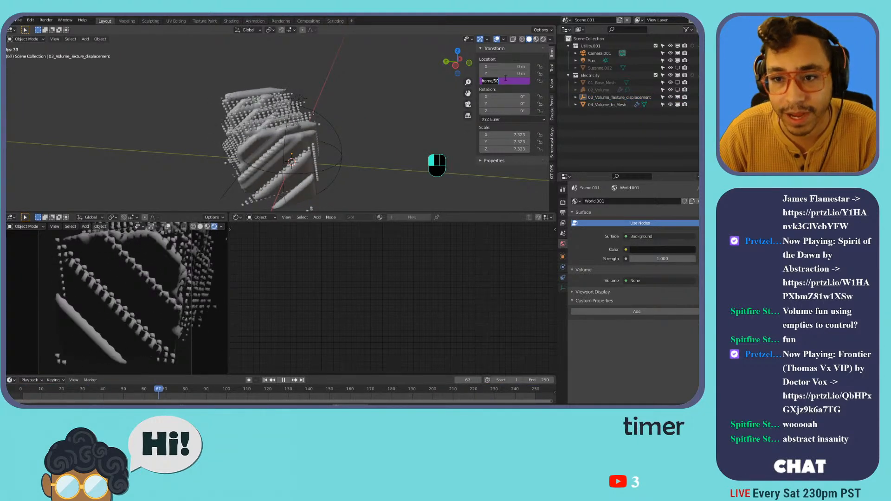
{"action": "key", "text": "BackSpace"}
{"action": "key", "text": "BackSpace"}
{"action": "type", "text": "10"}
{"action": "key", "text": "Return"}
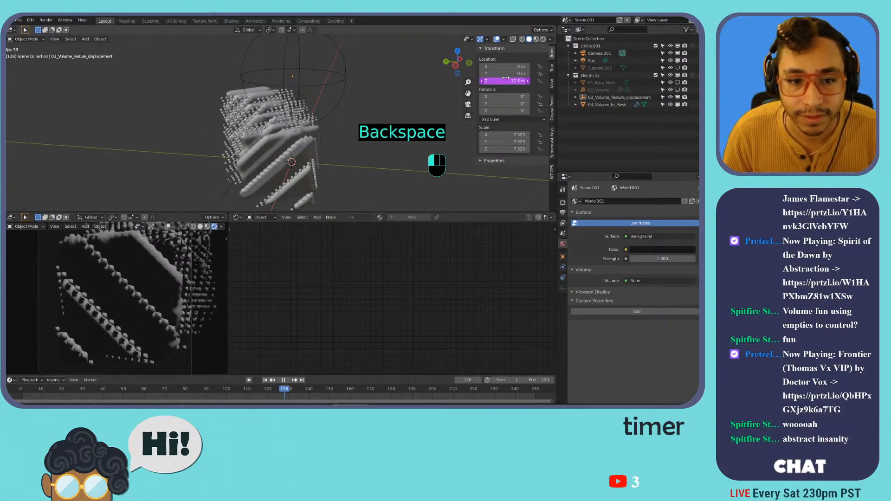
Try the Blend type and settle on Clouds for the 02_Volume object's Texture_Volume_Displace texture.
{"action": "middle_click_drag", "start_coordinate": [306, 143], "coordinate": [343, 145], "text": "shift"}
{"action": "left_click", "coordinate": [299, 147]}
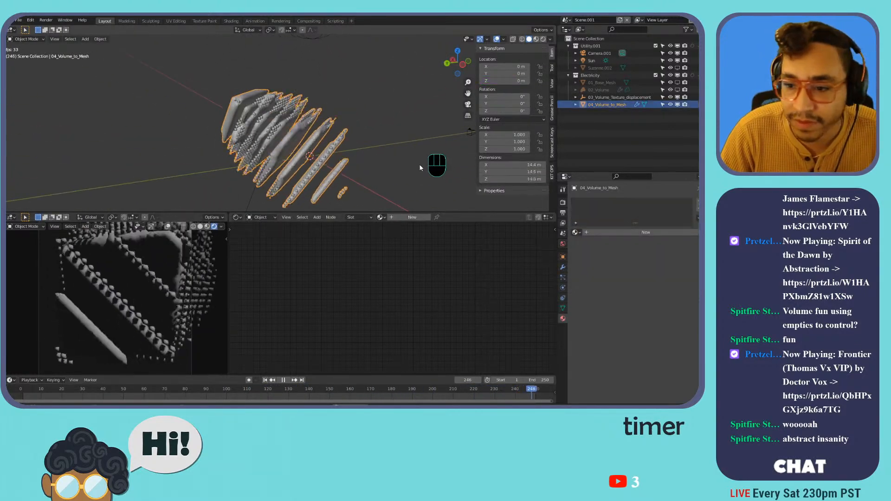
{"action": "left_click", "coordinate": [594, 92]}
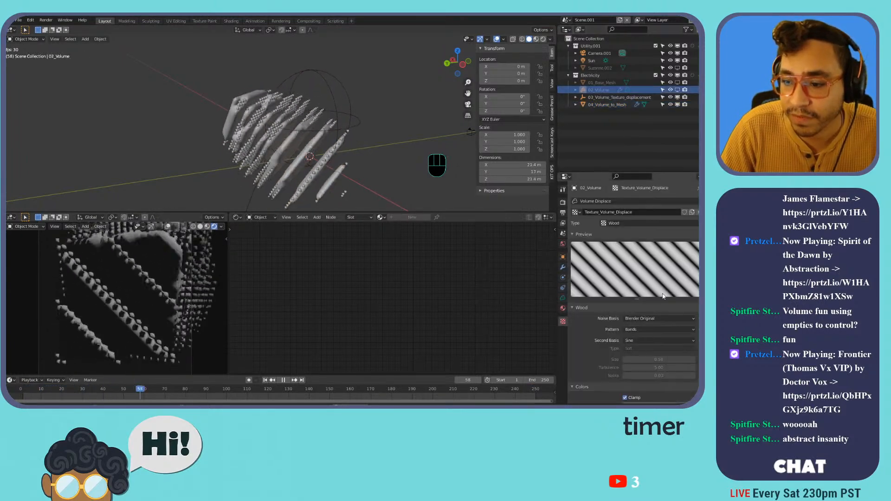
{"action": "left_click", "coordinate": [650, 223]}
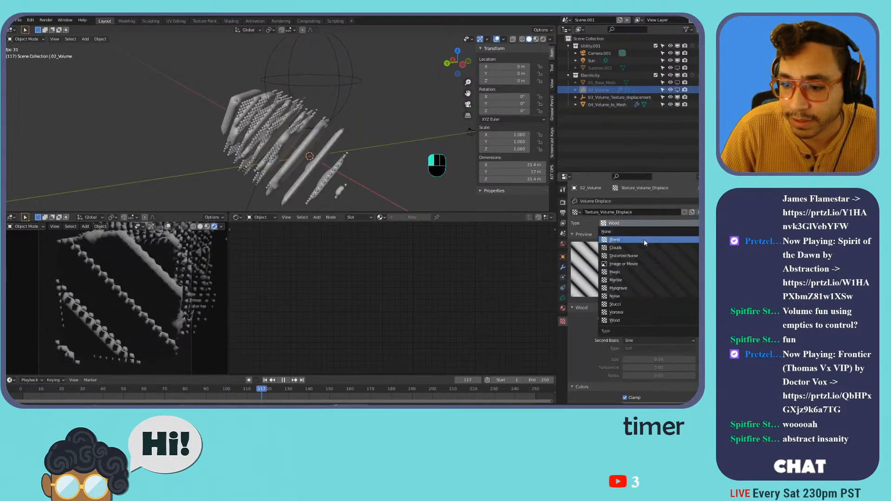
{"action": "left_click", "coordinate": [644, 238]}
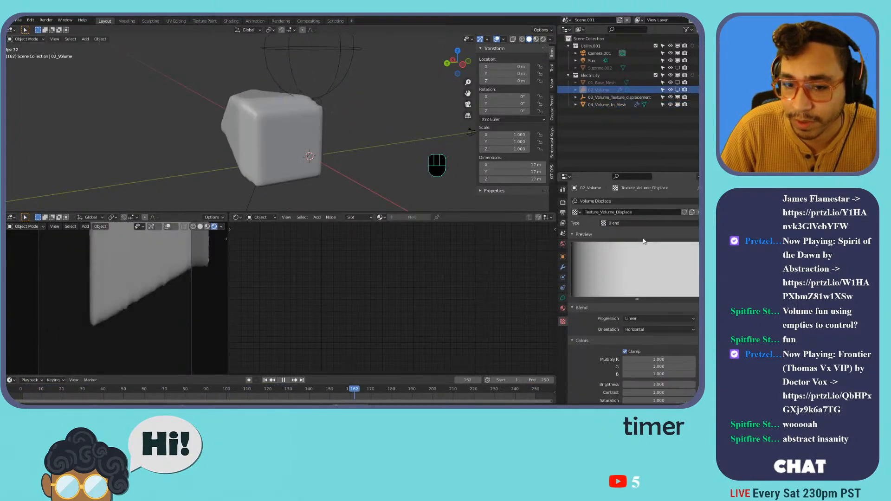
{"action": "left_click", "coordinate": [620, 224]}
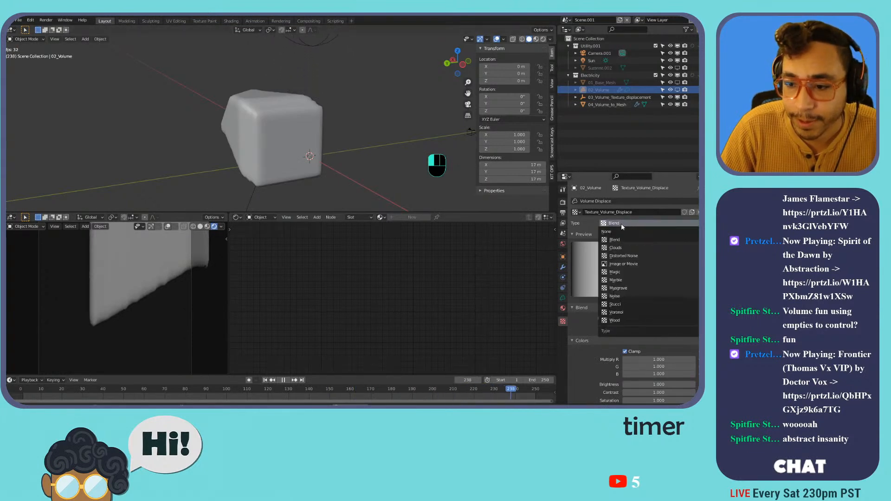
{"action": "left_click", "coordinate": [616, 248]}
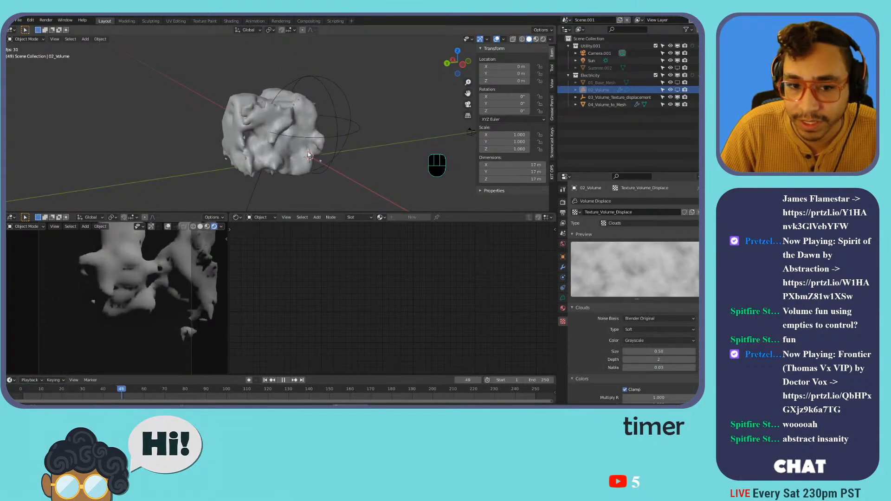
Scale the 03_Volume_Texture_displacement empty down by a factor of 0.637.
{"action": "scroll", "coordinate": [297, 160], "scroll_direction": "up", "scroll_amount": 4}
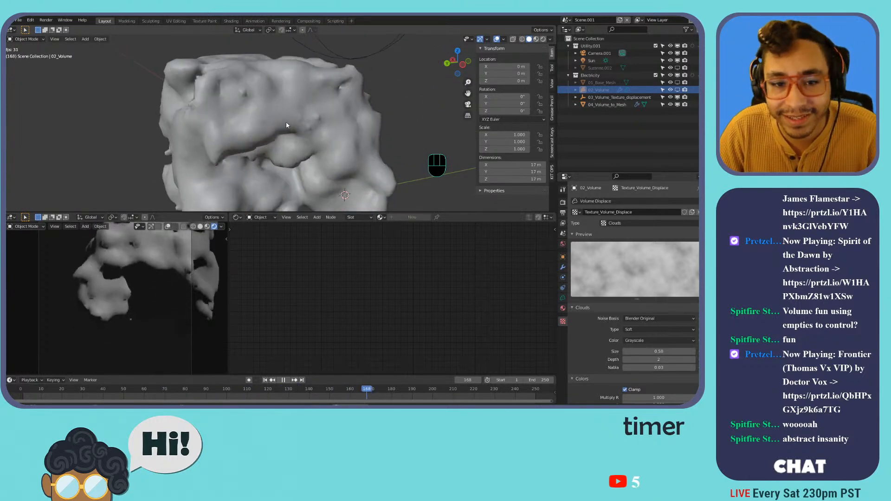
{"action": "scroll", "coordinate": [323, 115], "scroll_direction": "down", "scroll_amount": 4}
{"action": "left_click", "coordinate": [326, 56]}
{"action": "middle_click_drag", "start_coordinate": [356, 91], "coordinate": [386, 154], "text": "shift"}
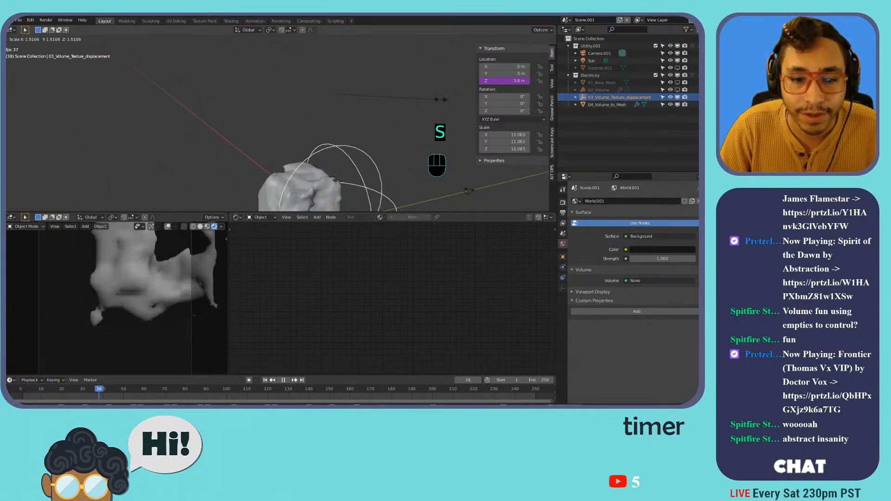
{"action": "mouse_move", "coordinate": [345, 152]}
{"action": "middle_mouse_down", "text": "shift"}
{"action": "mouse_move", "coordinate": [347, 84]}
{"action": "mouse_move", "coordinate": [317, 121]}
{"action": "mouse_move", "coordinate": [376, 116]}
{"action": "mouse_move", "coordinate": [350, 139]}
{"action": "middle_mouse_up", "text": "shift"}
{"action": "scroll", "coordinate": [349, 89], "scroll_direction": "up", "scroll_amount": 3}
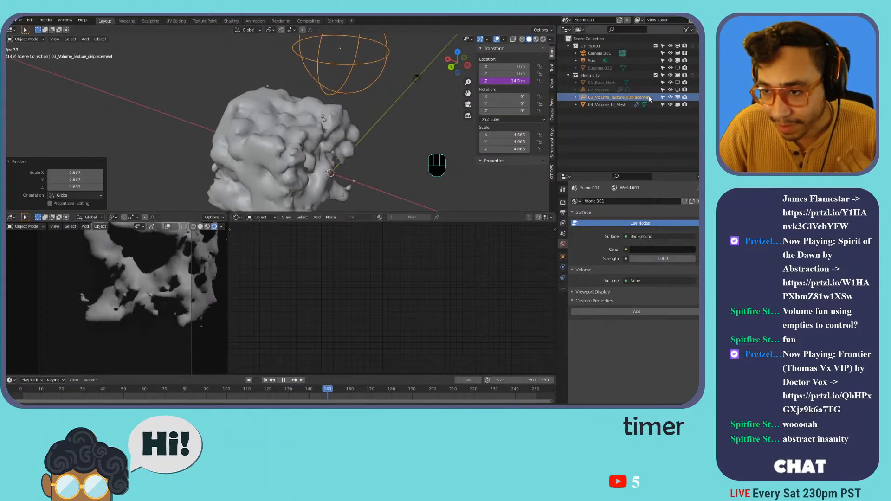
Hide the displacement empty and 04_Volume_to_Mesh in the viewports, and briefly show 01_Base_Mesh on its own.
{"action": "left_click_drag", "start_coordinate": [677, 97], "coordinate": [677, 105]}
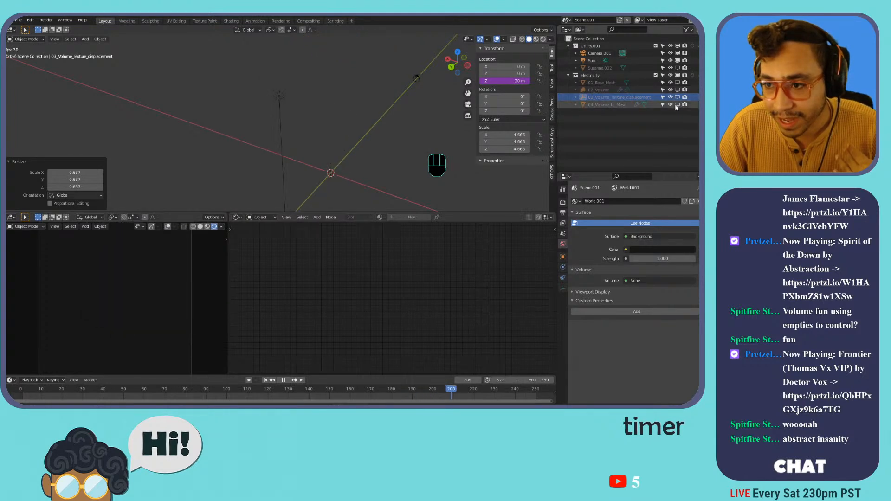
{"action": "left_click", "coordinate": [677, 83]}
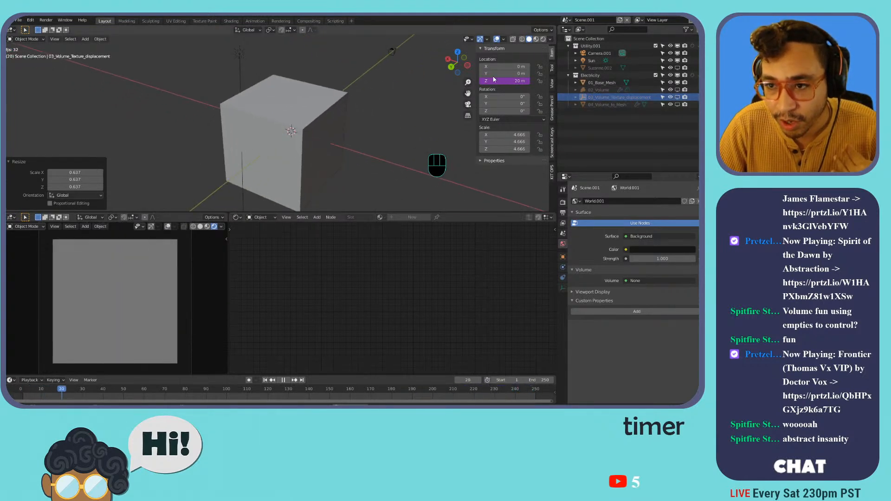
{"action": "left_click", "coordinate": [677, 82]}
Show 02_Volume alone to review its modifiers, hide it again, and bring back 04_Volume_to_Mesh.
{"action": "left_click", "coordinate": [678, 90]}
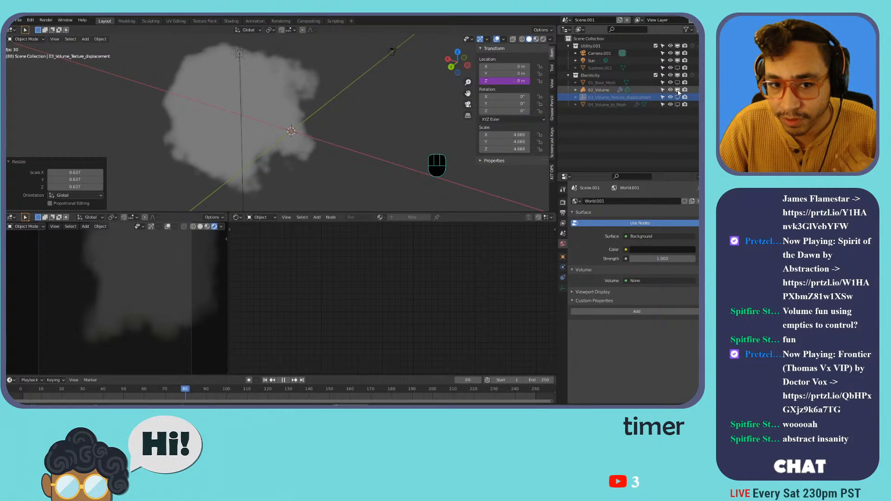
{"action": "left_click", "coordinate": [273, 99]}
{"action": "left_click", "coordinate": [563, 268]}
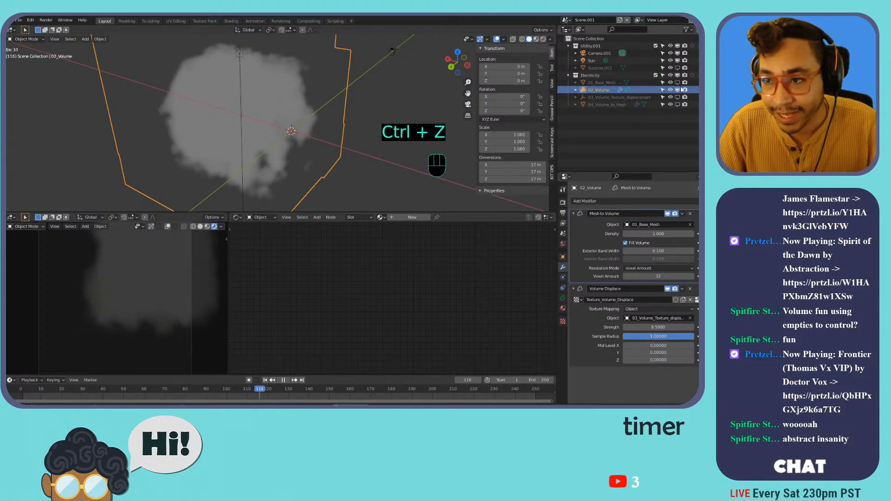
{"action": "left_click", "coordinate": [678, 90]}
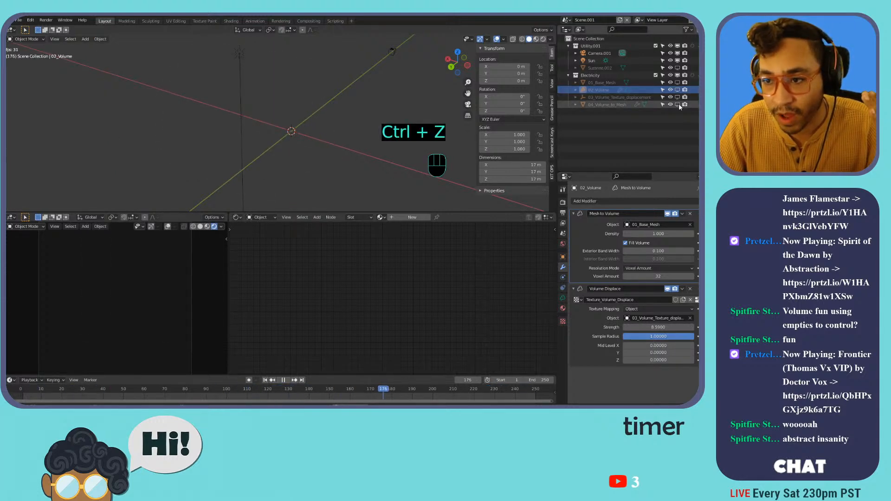
{"action": "left_click", "coordinate": [678, 104]}
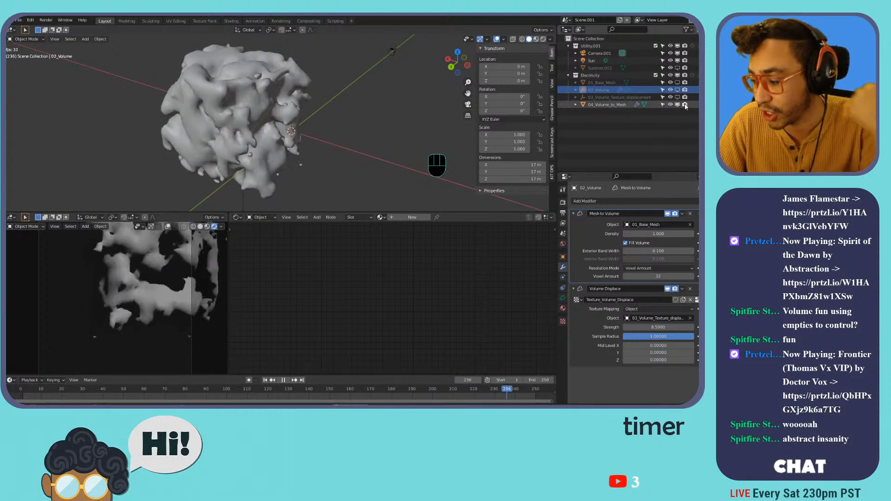
Enable the Wireframe viewport display on 04_Volume_to_Mesh and inspect its topology.
{"action": "left_click", "coordinate": [268, 131]}
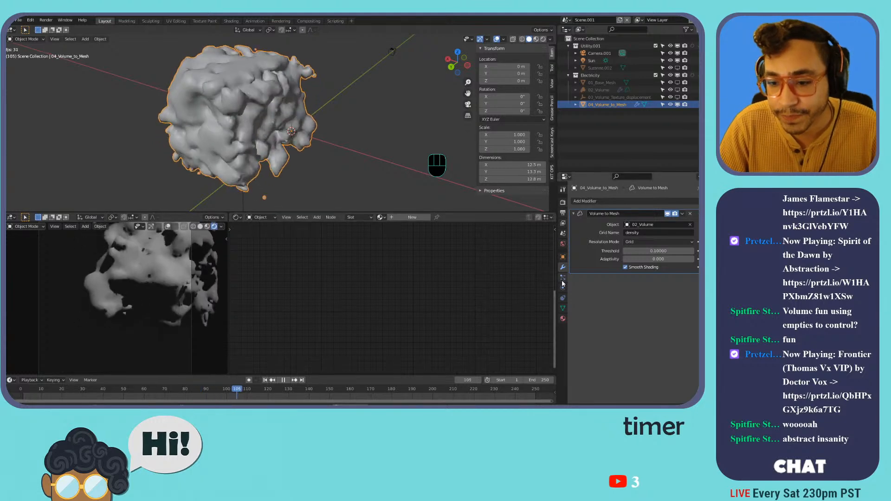
{"action": "left_click", "coordinate": [562, 257]}
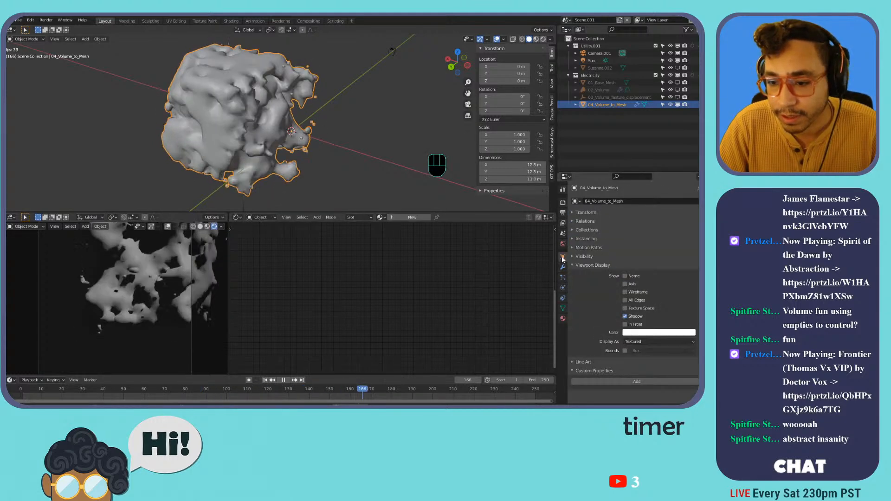
{"action": "left_click", "coordinate": [634, 292]}
{"action": "scroll", "coordinate": [272, 104], "scroll_direction": "up", "scroll_amount": 5}
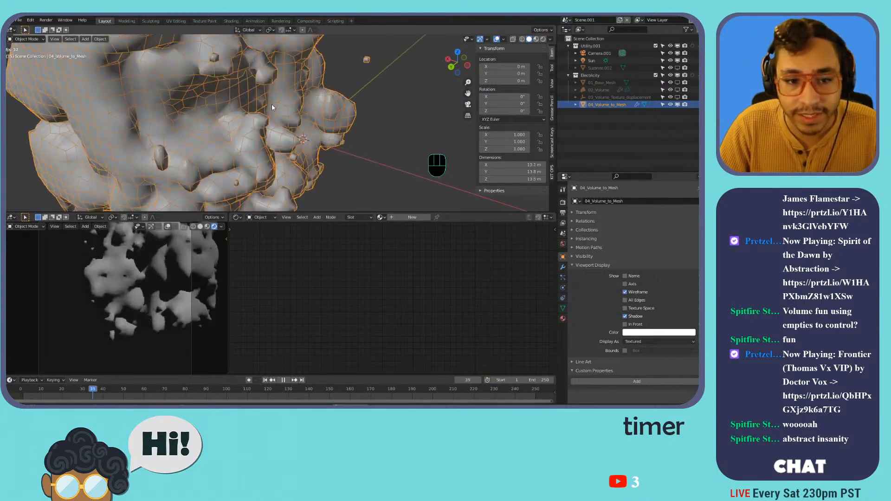
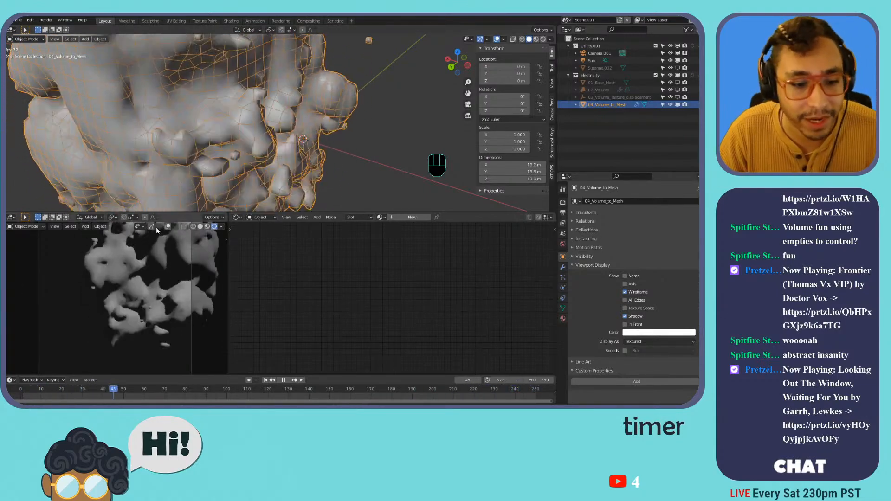
{"action": "scroll", "coordinate": [105, 297], "scroll_direction": "down", "scroll_amount": 3}
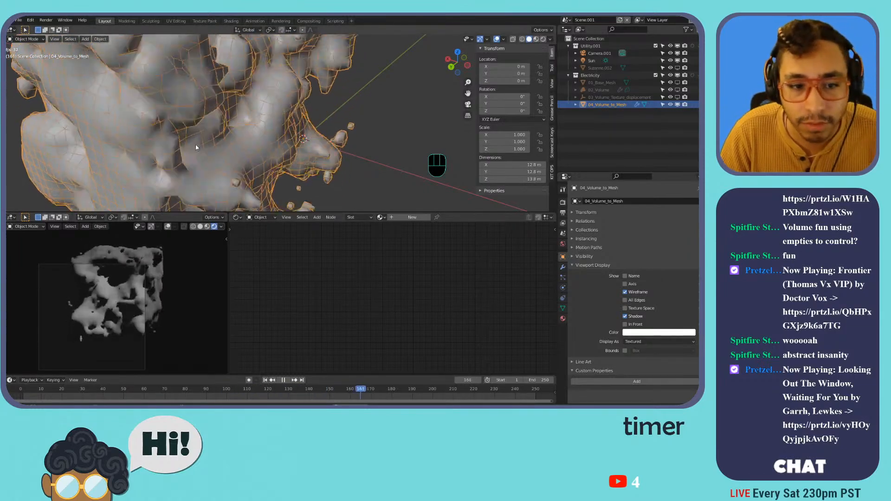
{"action": "scroll", "coordinate": [242, 118], "scroll_direction": "down", "scroll_amount": 3}
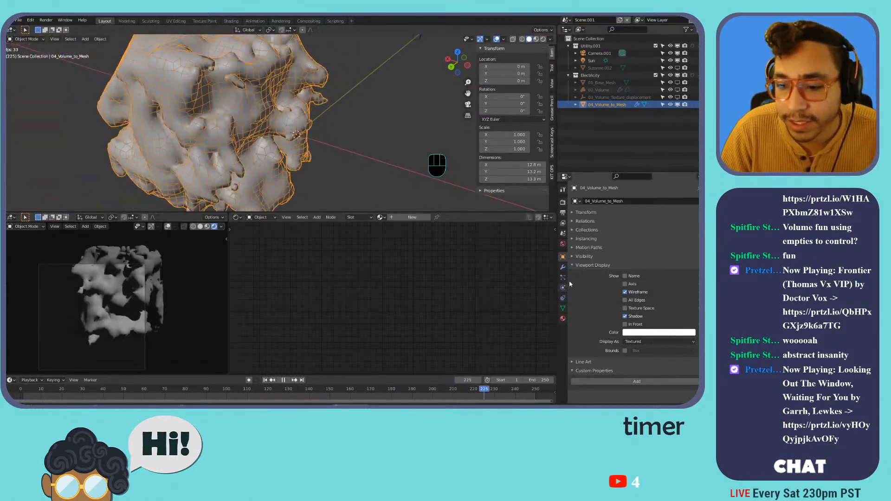
Try the Voronoi type on the 02_Volume displacement texture and raise its Intensity.
{"action": "left_click", "coordinate": [563, 268]}
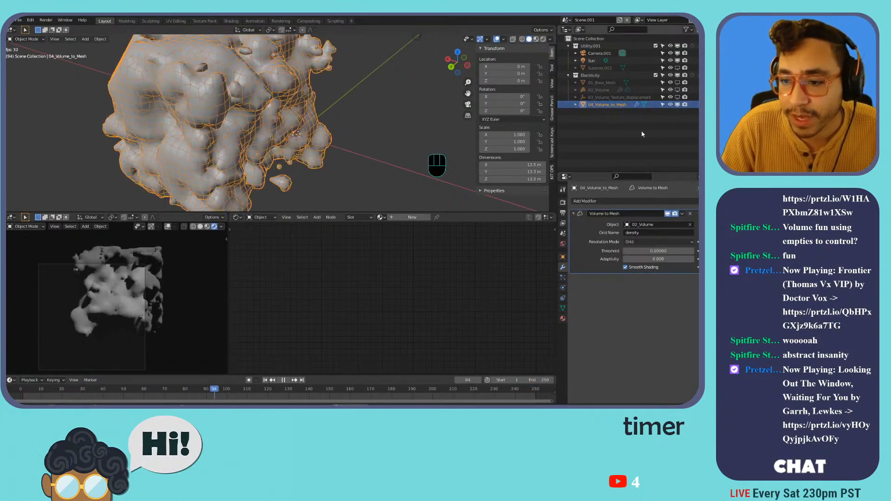
{"action": "mouse_move", "coordinate": [282, 142]}
{"action": "middle_mouse_down", "text": "shift"}
{"action": "mouse_move", "coordinate": [235, 141]}
{"action": "mouse_move", "coordinate": [282, 154]}
{"action": "middle_mouse_up", "text": "shift"}
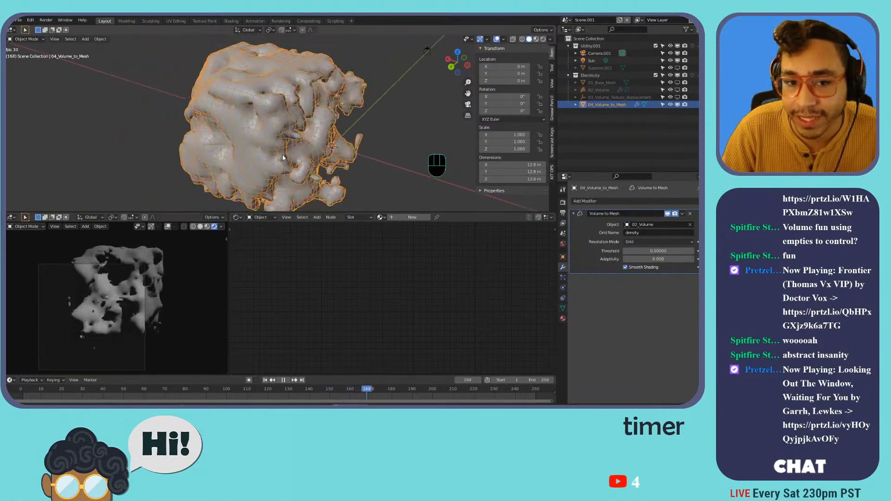
{"action": "left_click", "coordinate": [601, 89]}
{"action": "left_click", "coordinate": [696, 300]}
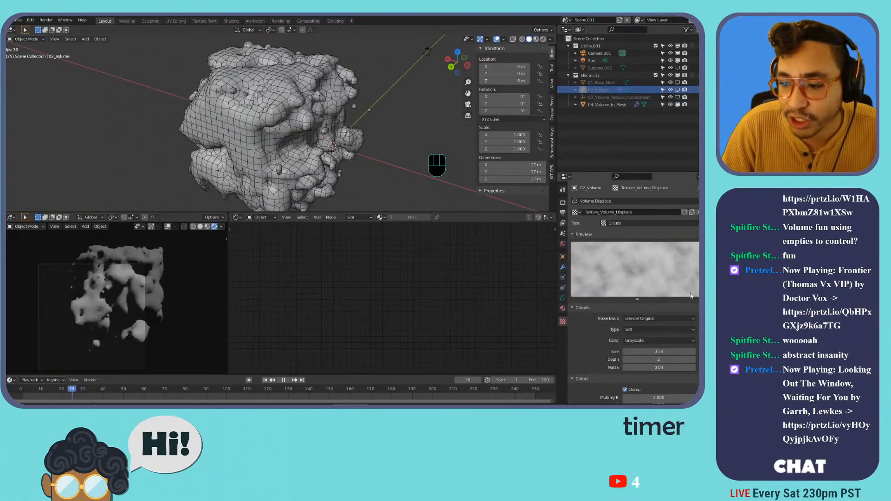
{"action": "left_click", "coordinate": [636, 222]}
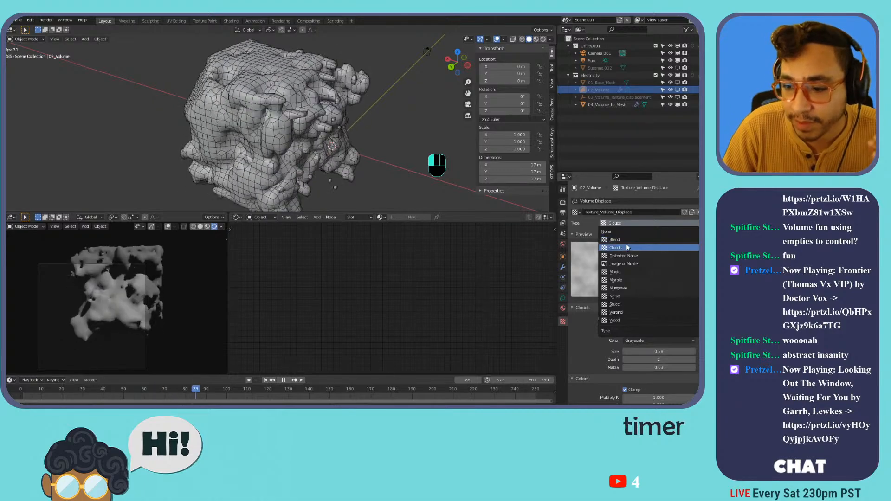
{"action": "left_click", "coordinate": [624, 311]}
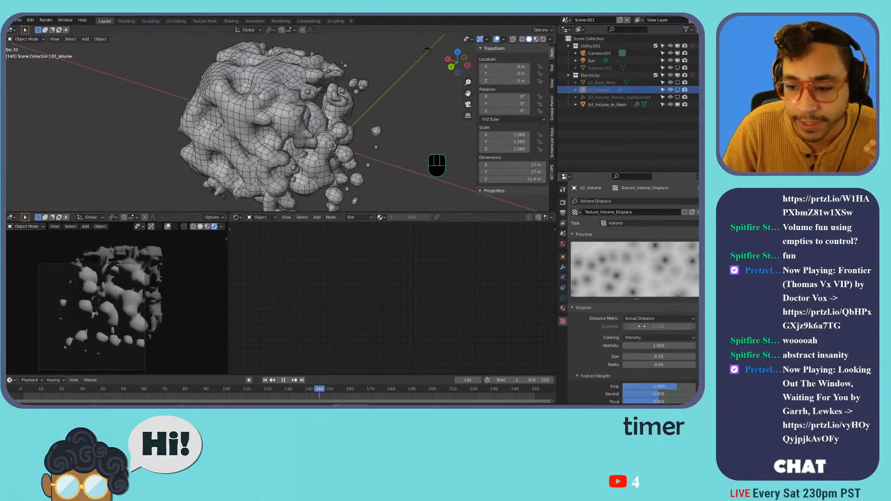
{"action": "left_click_drag", "start_coordinate": [660, 327], "coordinate": [661, 346]}
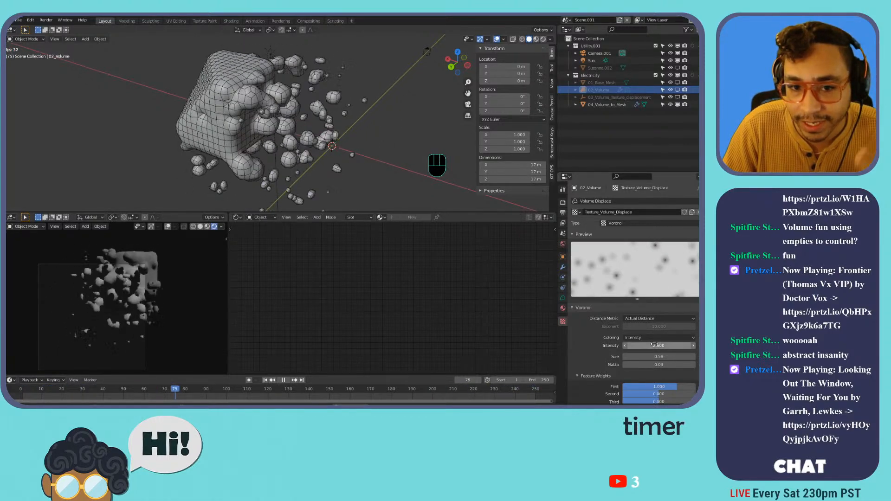
Return the 02_Volume displacement texture to the Wood type and inspect the resulting mesh pieces up close.
{"action": "key", "text": "ctrl+z"}
{"action": "key", "text": "ctrl+z"}
{"action": "key", "text": "ctrl+z"}
{"action": "key", "text": "ctrl+z"}
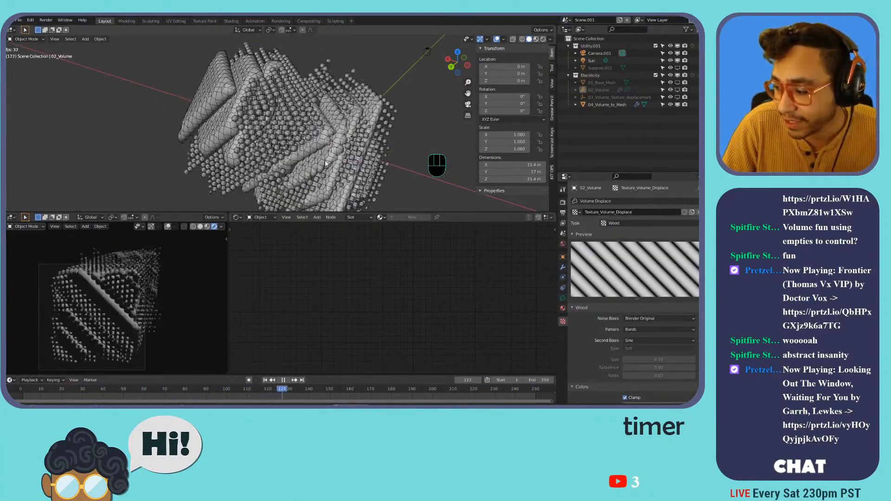
{"action": "scroll", "coordinate": [310, 157], "scroll_direction": "up", "scroll_amount": 10}
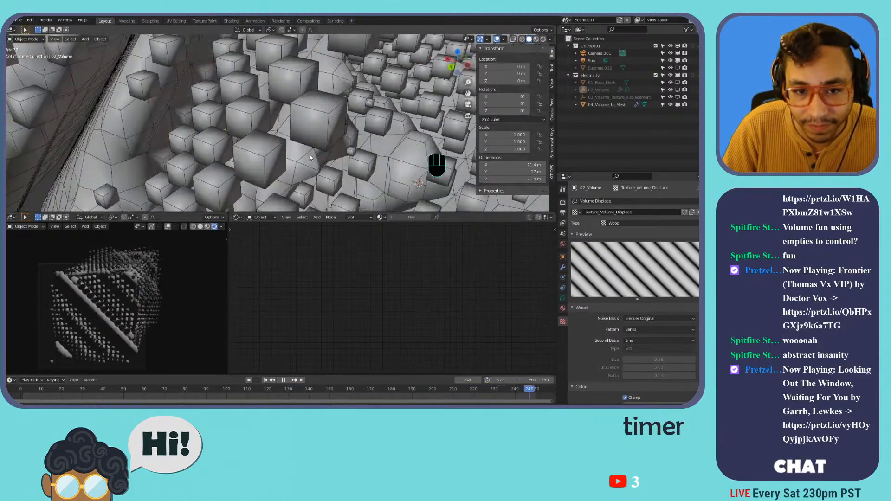
{"action": "scroll", "coordinate": [310, 156], "scroll_direction": "down", "scroll_amount": 10}
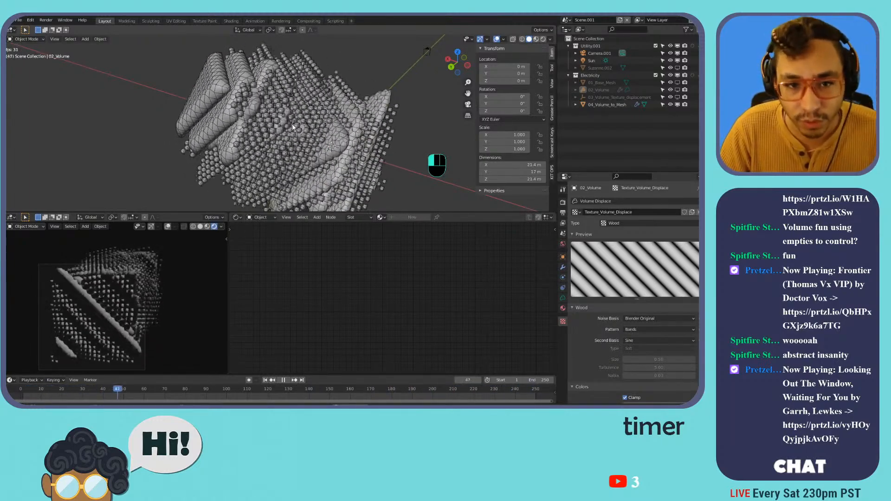
Set the Voxel Amount of the Mesh to Volume modifier on 02_Volume to 64.
{"action": "left_click", "coordinate": [297, 125]}
{"action": "left_click", "coordinate": [602, 89]}
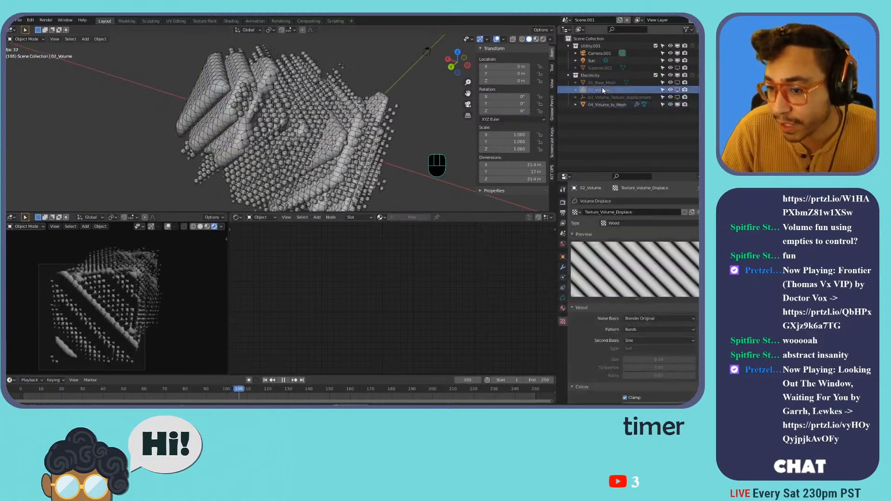
{"action": "left_click", "coordinate": [563, 269]}
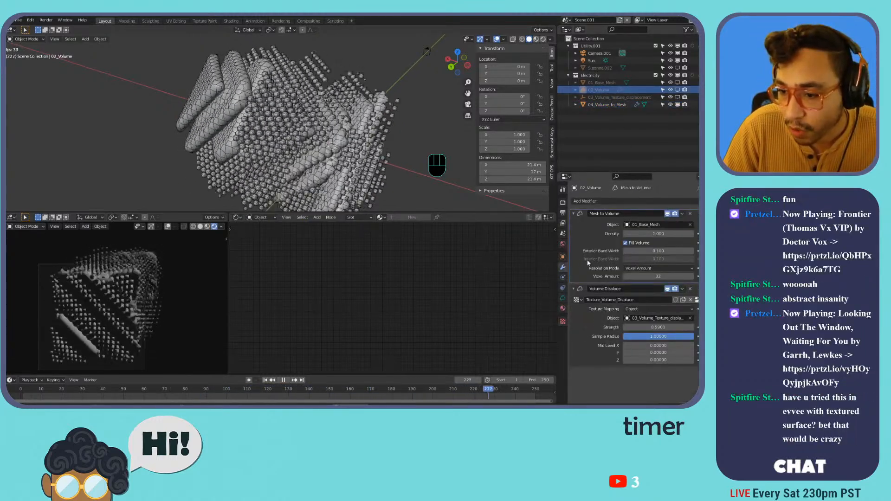
{"action": "left_click", "coordinate": [649, 268]}
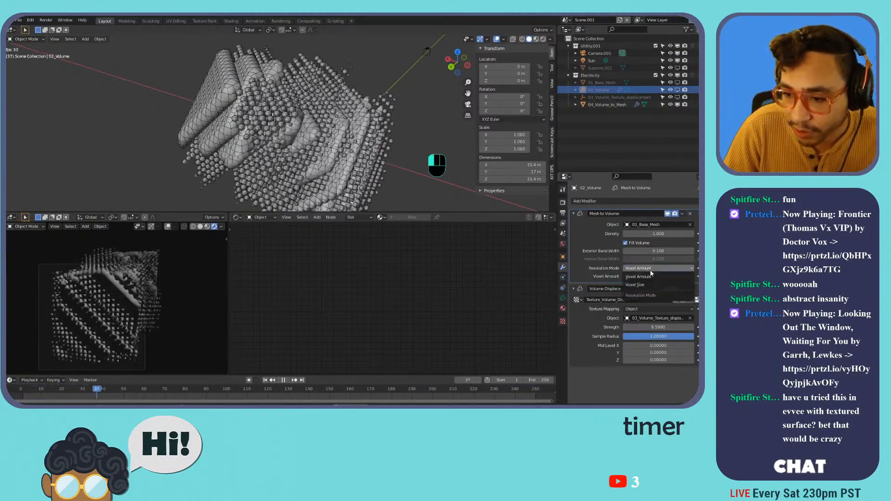
{"action": "left_click", "coordinate": [659, 276]}
{"action": "type", "text": "64"}
{"action": "key", "text": "Return"}
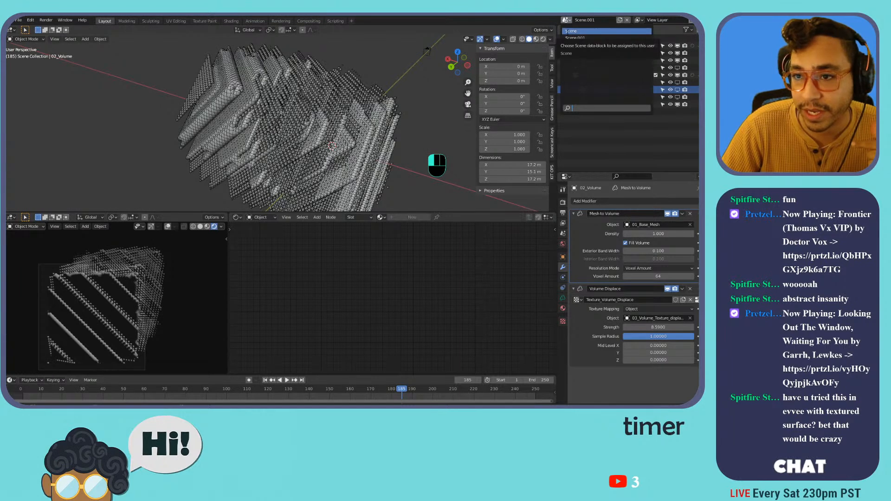
Switch the active scene from Scene.001 to Scene to view the finished electricity example.
{"action": "left_click", "coordinate": [567, 32]}
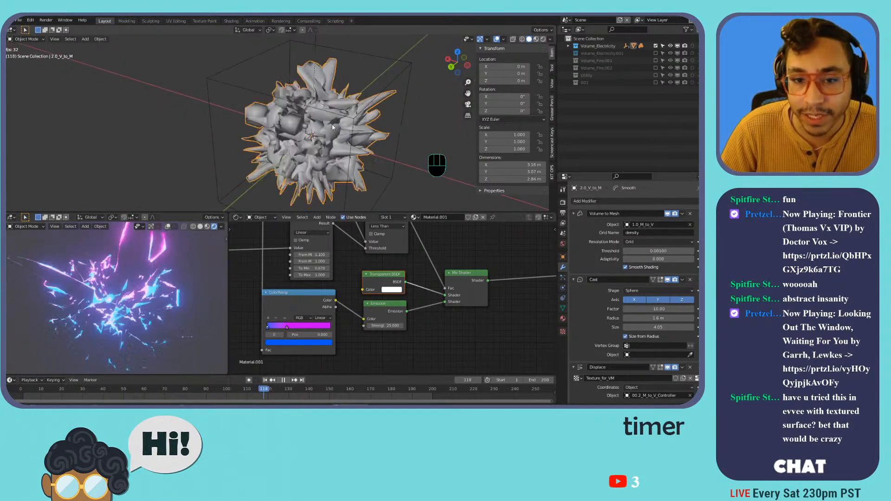
Examine the Volume_Electricity collection's controllers, the 2.0_V_to_M object and its material node tree, and pause the animation.
{"action": "left_click", "coordinate": [568, 45]}
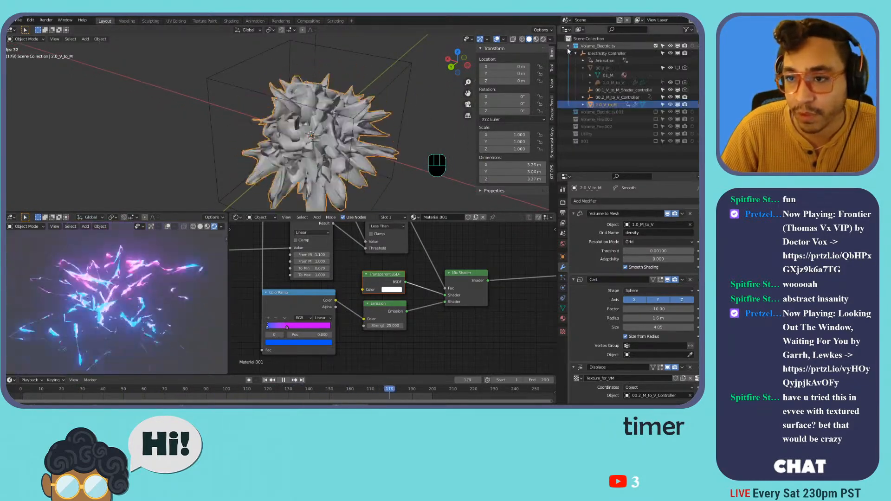
{"action": "left_click", "coordinate": [617, 90]}
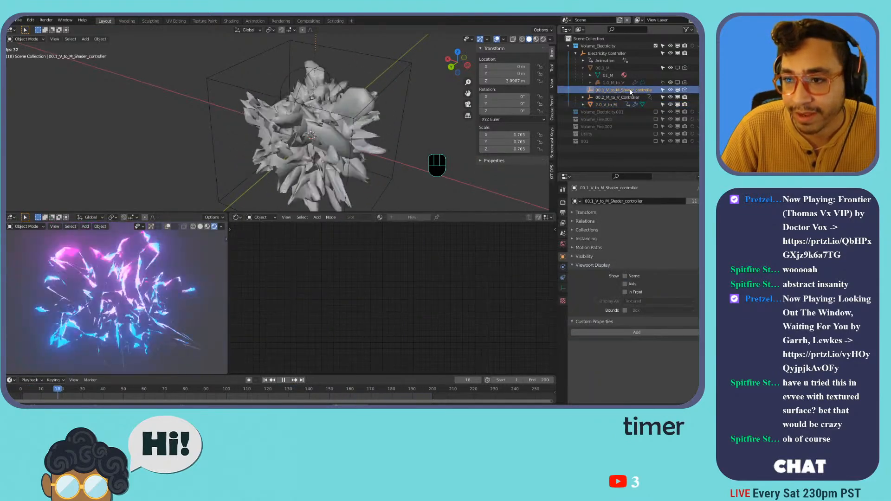
{"action": "left_click", "coordinate": [622, 97]}
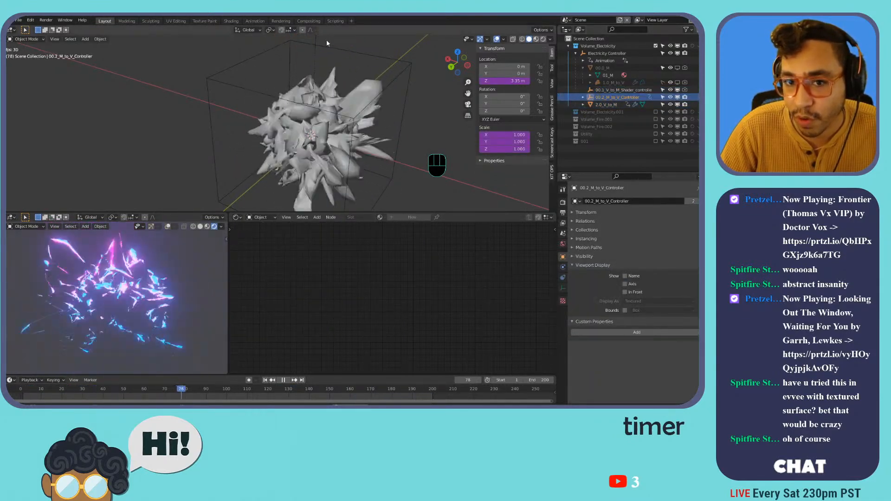
{"action": "left_click", "coordinate": [609, 105]}
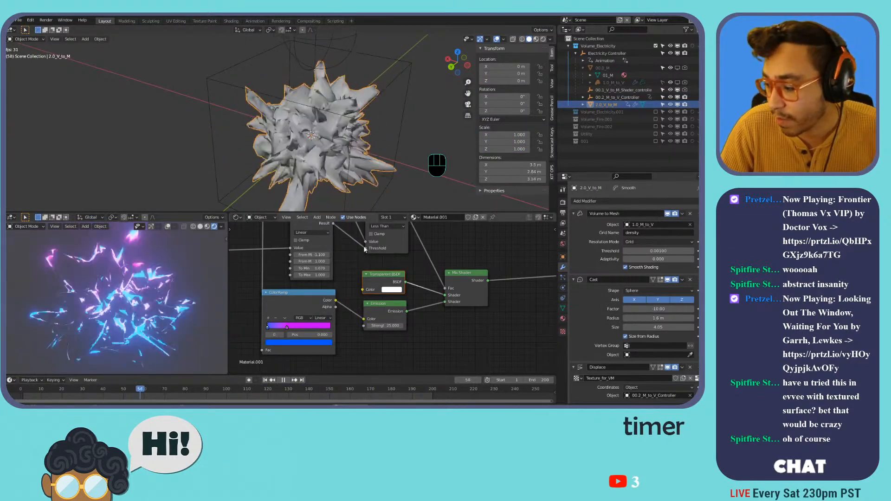
{"action": "scroll", "coordinate": [349, 294], "scroll_direction": "down", "scroll_amount": 3}
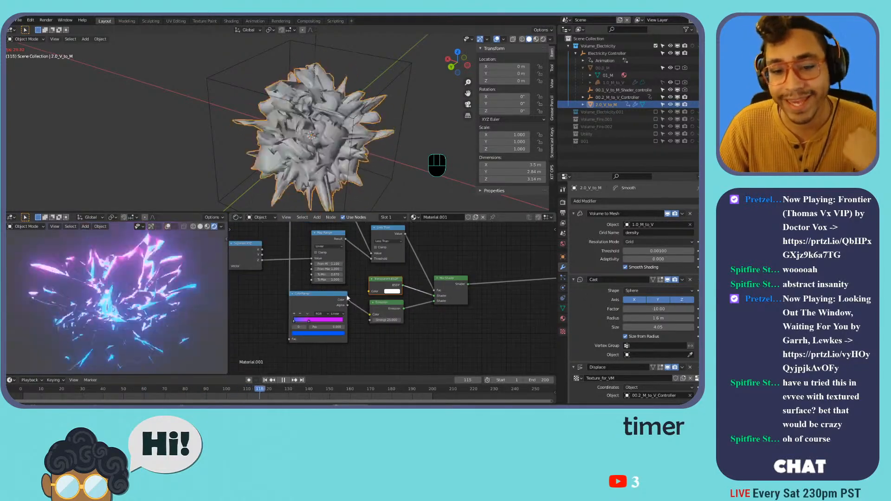
{"action": "scroll", "coordinate": [349, 294], "scroll_direction": "down", "scroll_amount": 3}
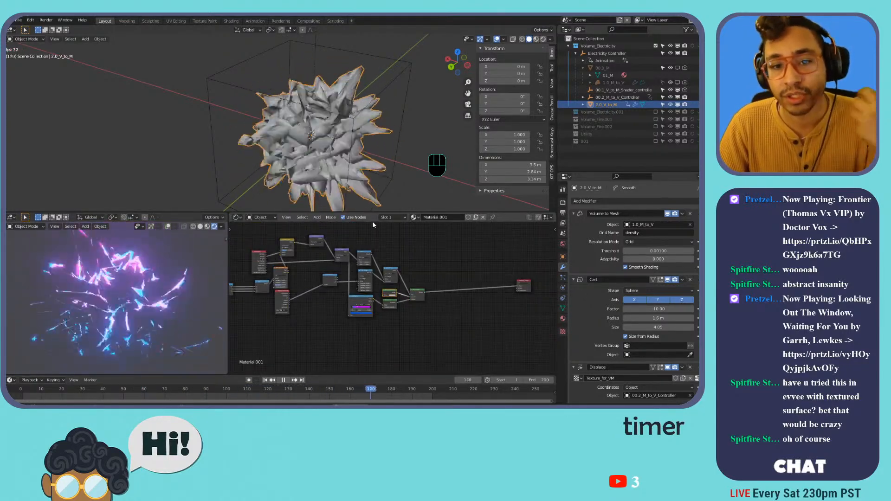
{"action": "key", "text": "space"}
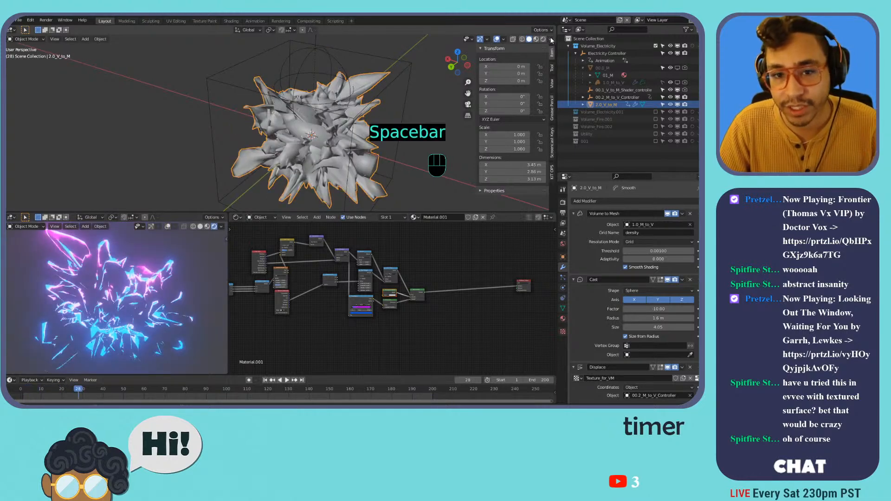
Return to Scene.001 and change the 02_Volume displacement texture to the Clouds type.
{"action": "left_click", "coordinate": [576, 37]}
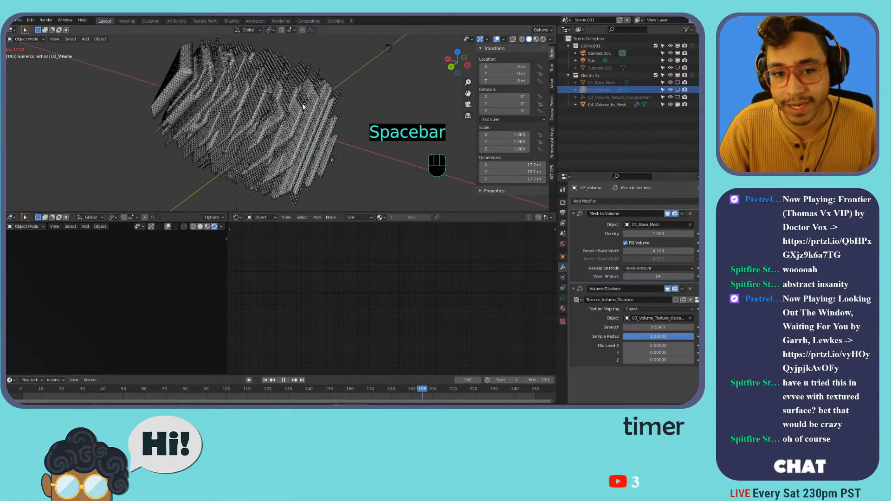
{"action": "left_click", "coordinate": [296, 103]}
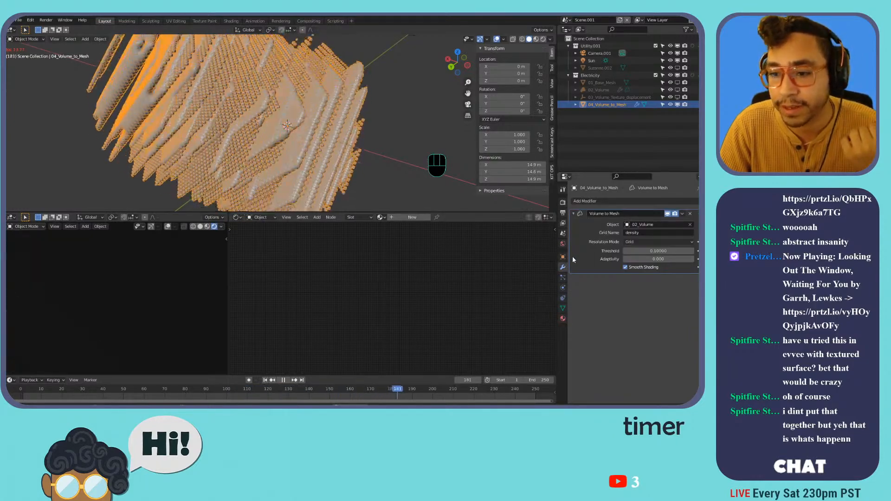
{"action": "left_click", "coordinate": [601, 90]}
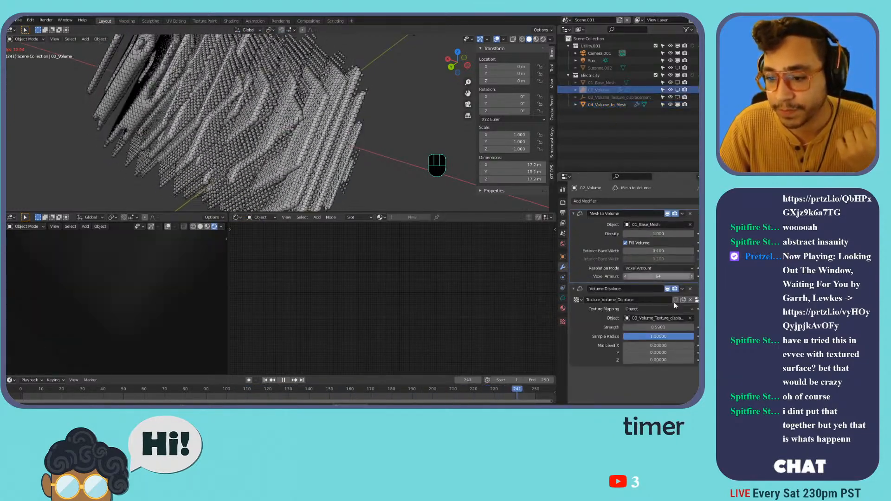
{"action": "left_click", "coordinate": [696, 300]}
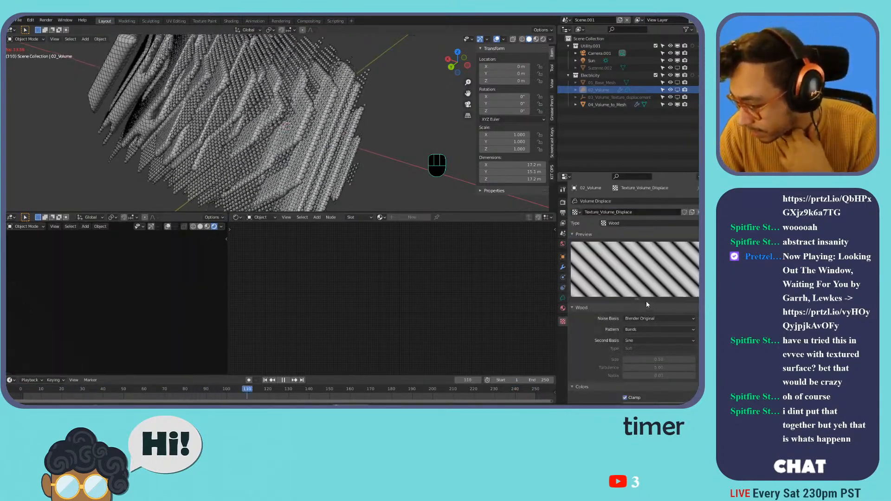
{"action": "left_click", "coordinate": [615, 224]}
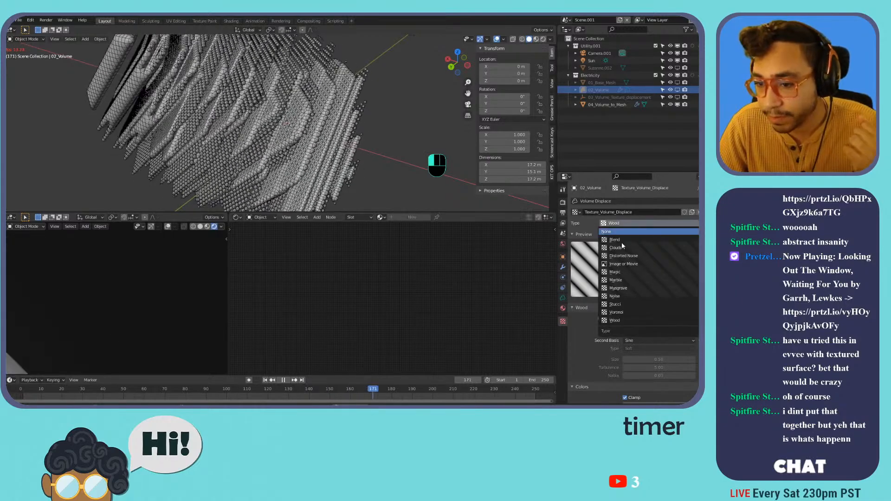
{"action": "left_click", "coordinate": [621, 248]}
Try Material.005 on 04_Volume_to_Mesh, inspect its rendered look and node tree, and remove the material.
{"action": "left_click", "coordinate": [249, 150]}
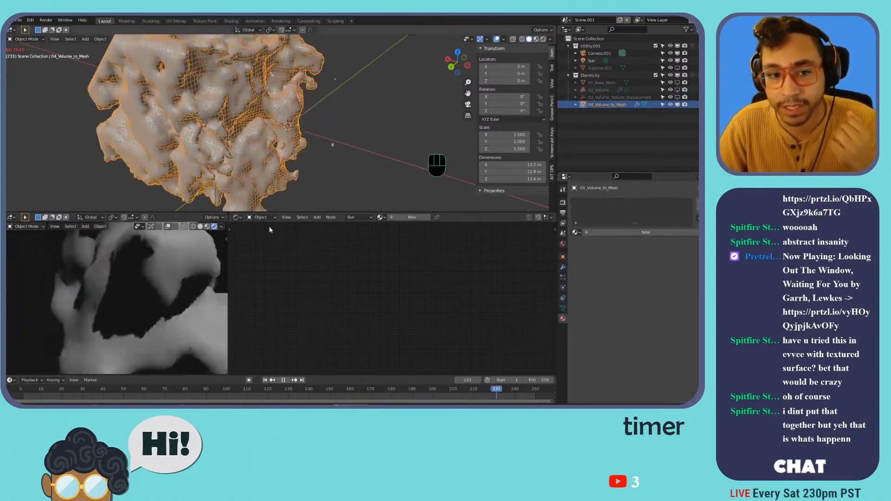
{"action": "left_click", "coordinate": [563, 319]}
{"action": "left_click", "coordinate": [576, 233]}
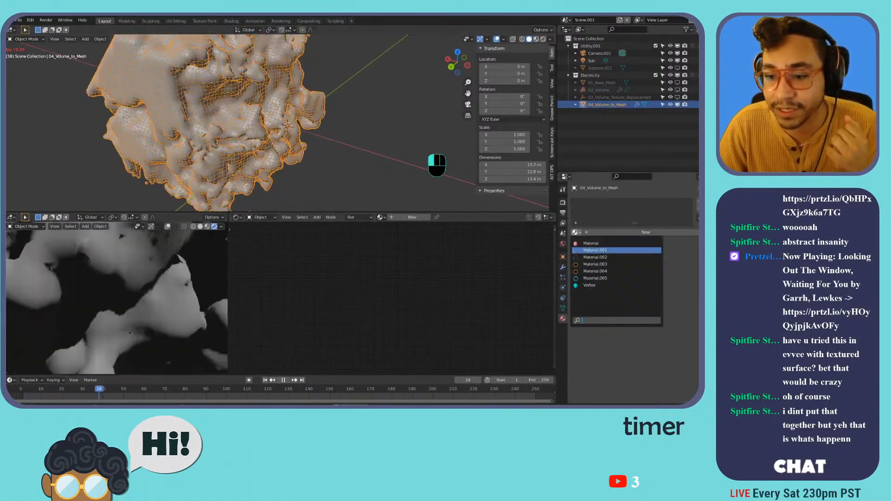
{"action": "left_click", "coordinate": [595, 278]}
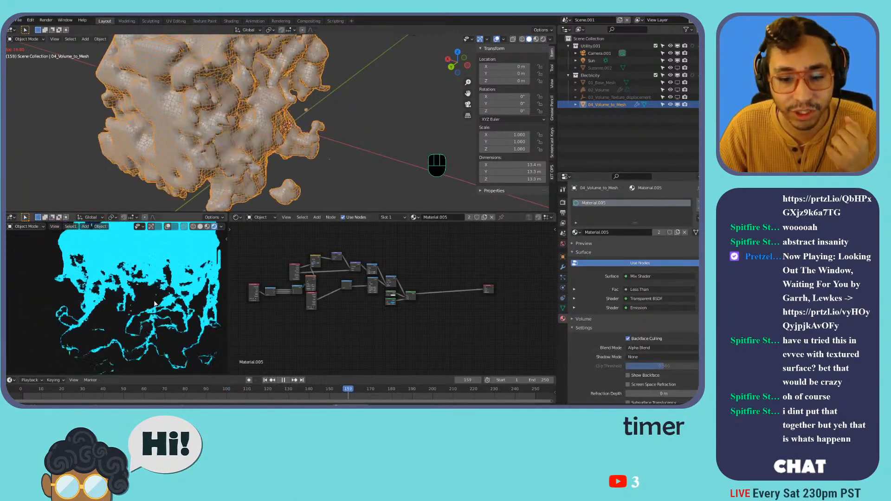
{"action": "scroll", "coordinate": [135, 301], "scroll_direction": "up", "scroll_amount": 8}
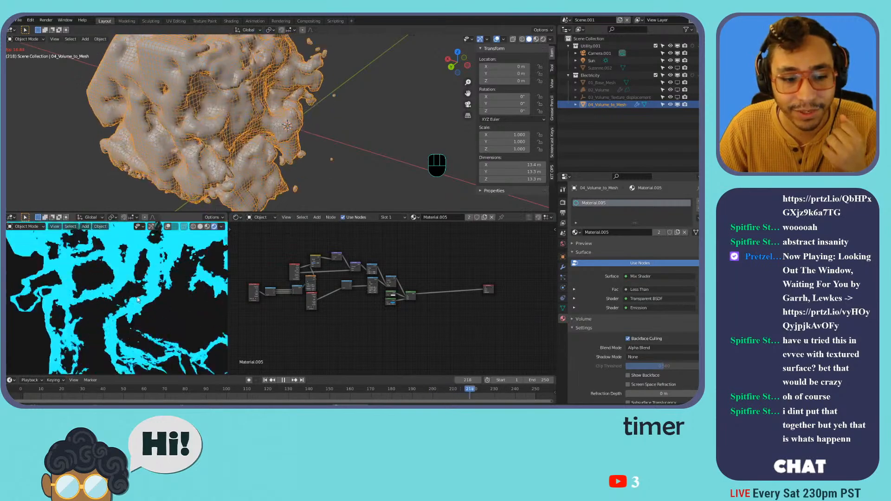
{"action": "scroll", "coordinate": [149, 293], "scroll_direction": "down", "scroll_amount": 4}
{"action": "scroll", "coordinate": [151, 295], "scroll_direction": "up", "scroll_amount": 3}
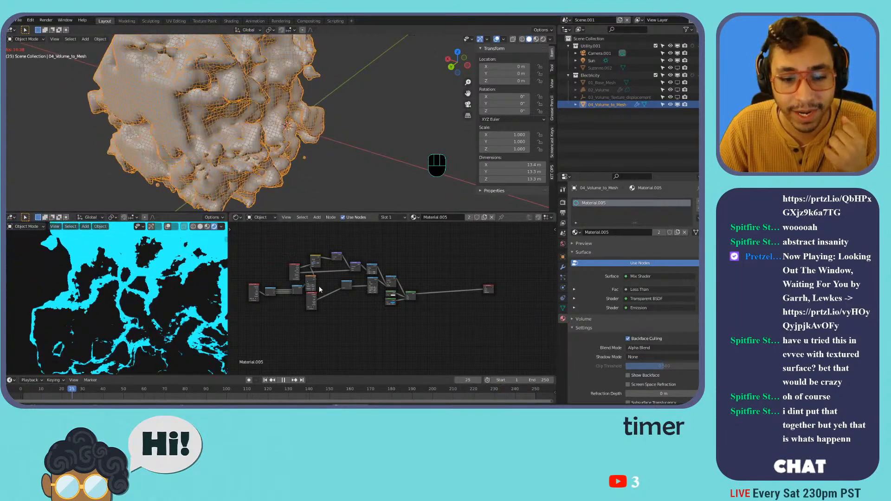
{"action": "scroll", "coordinate": [323, 286], "scroll_direction": "up", "scroll_amount": 5}
{"action": "scroll", "coordinate": [380, 301], "scroll_direction": "down", "scroll_amount": 5}
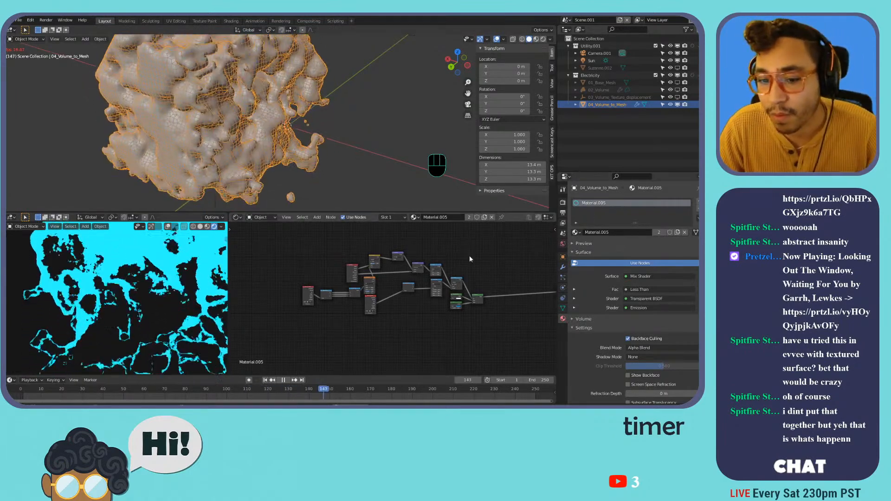
{"action": "left_click", "coordinate": [698, 208]}
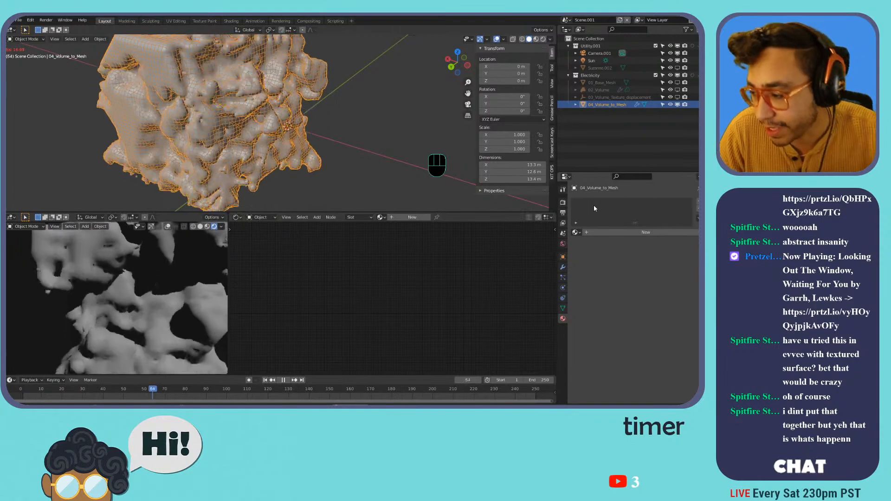
Give 04_Volume_to_Mesh a new material with Metallic at 1 and Roughness lowered to about 0.25, and pause playback.
{"action": "left_click", "coordinate": [599, 236]}
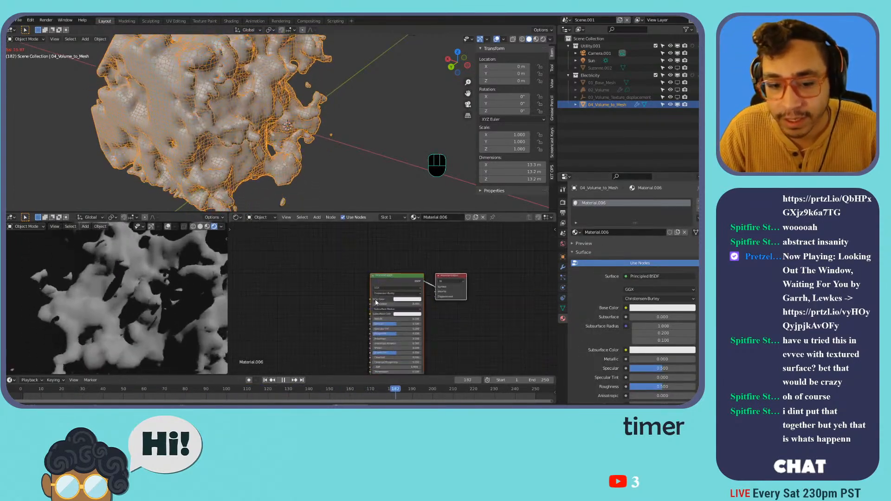
{"action": "scroll", "coordinate": [392, 279], "scroll_direction": "up", "scroll_amount": 2}
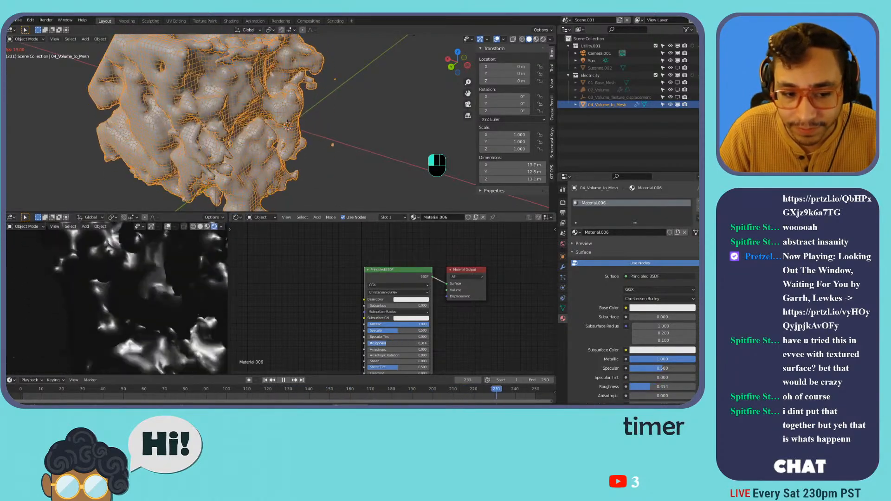
{"action": "key", "text": "space"}
Open the World.001 shader nodes and add an Environment Texture with mapping to the Background node's color.
{"action": "left_click", "coordinate": [563, 244]}
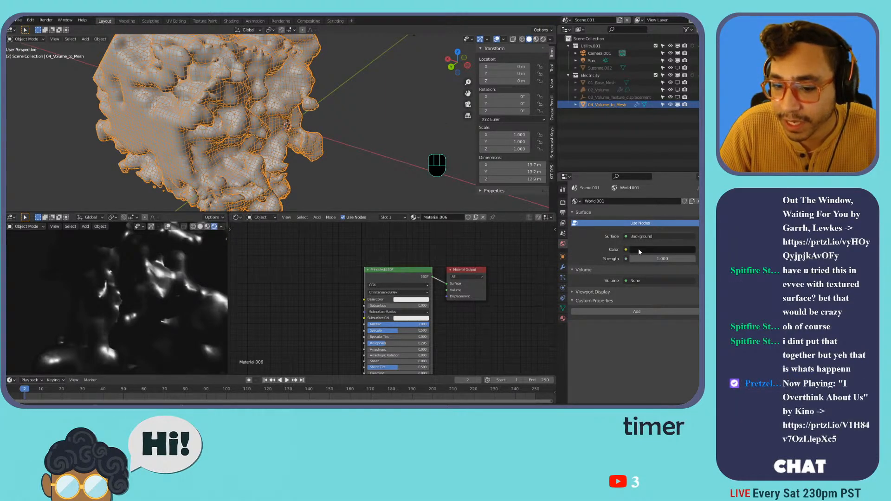
{"action": "left_click", "coordinate": [260, 217]}
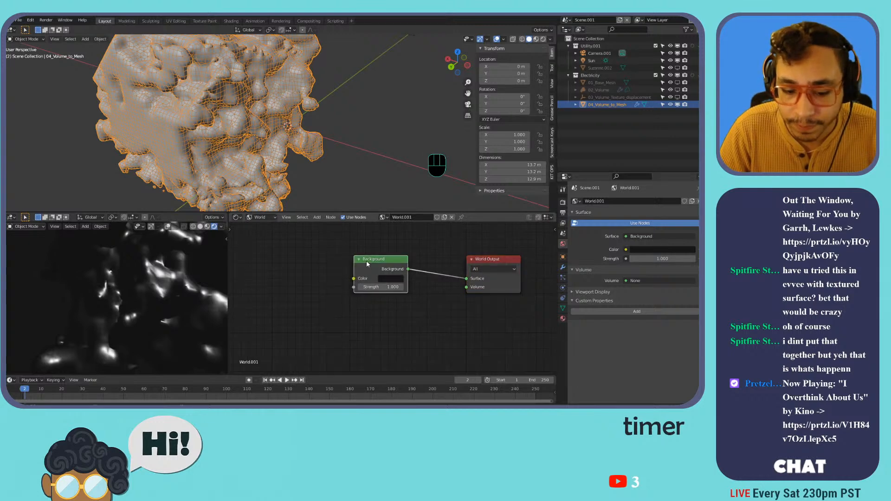
{"action": "key", "text": "ctrl+t"}
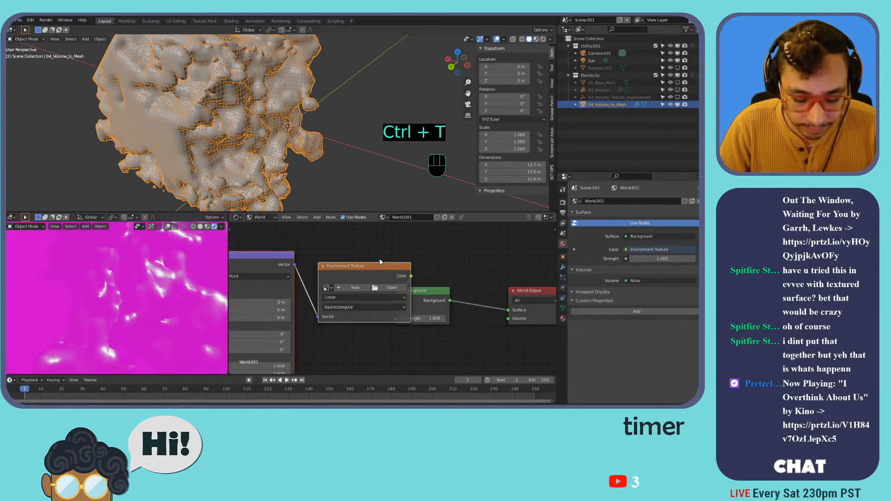
{"action": "key", "text": "g"}
Load balcony_1k.hdr from the HDRI Haven folder into the Environment Texture, using thumbnails to choose the image.
{"action": "left_click", "coordinate": [335, 291]}
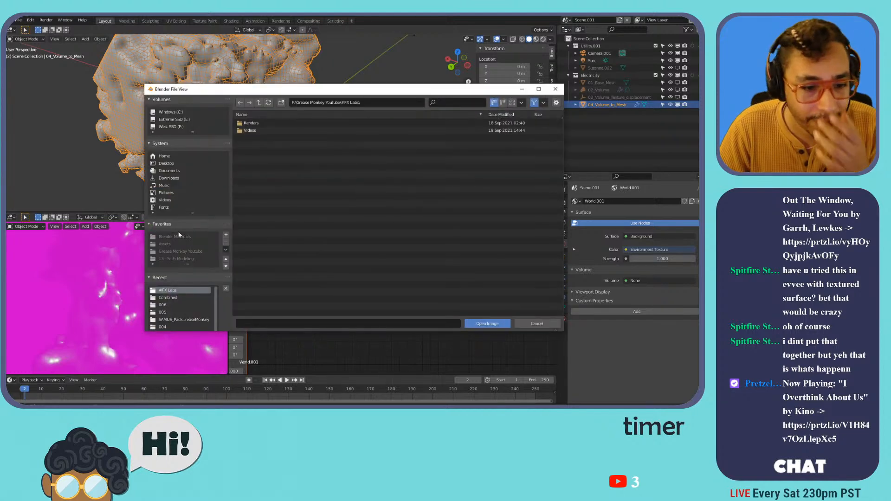
{"action": "left_click", "coordinate": [185, 126]}
{"action": "double_click", "coordinate": [251, 123]}
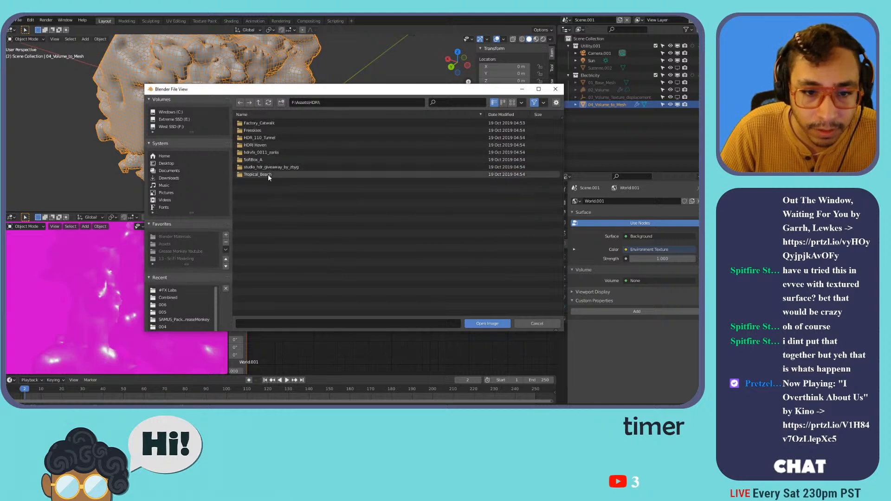
{"action": "double_click", "coordinate": [275, 147]}
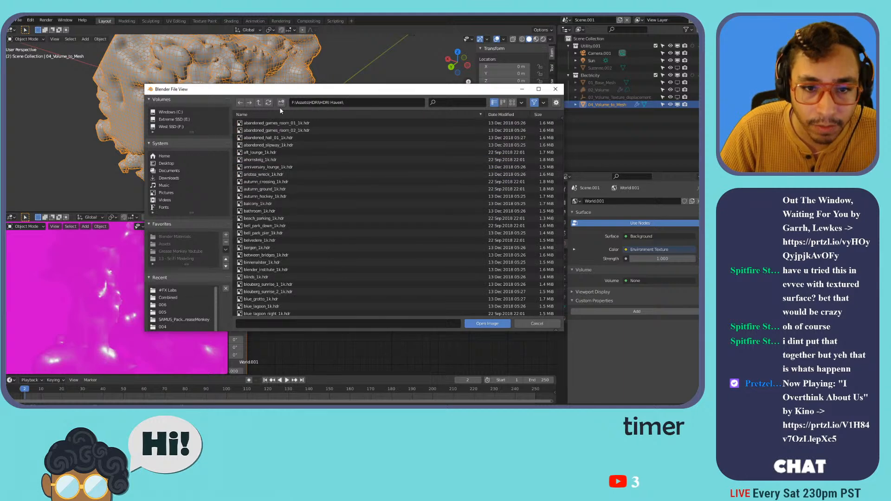
{"action": "left_click", "coordinate": [513, 103]}
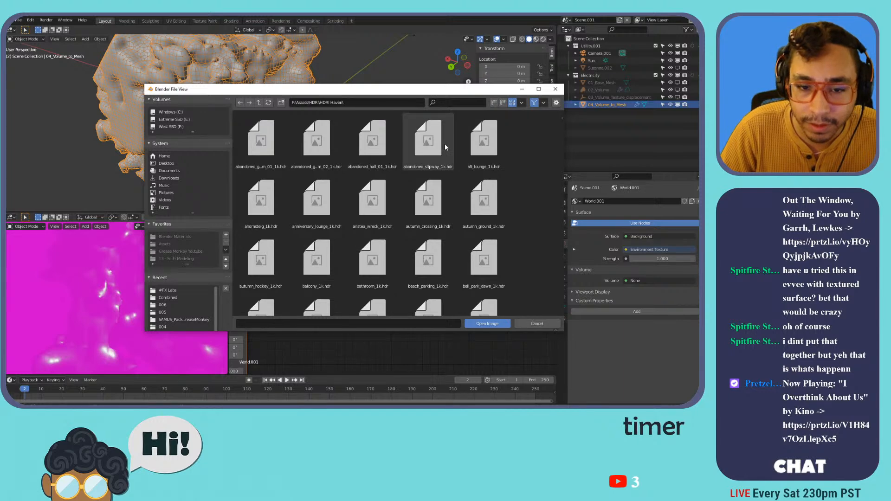
{"action": "scroll", "coordinate": [452, 154], "scroll_direction": "down", "scroll_amount": 2}
{"action": "scroll", "coordinate": [455, 157], "scroll_direction": "up", "scroll_amount": 2}
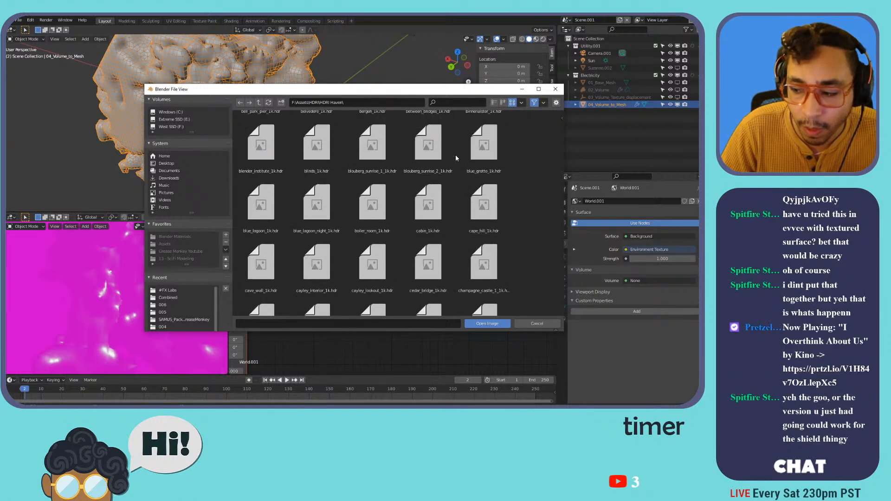
{"action": "scroll", "coordinate": [455, 158], "scroll_direction": "down", "scroll_amount": 1}
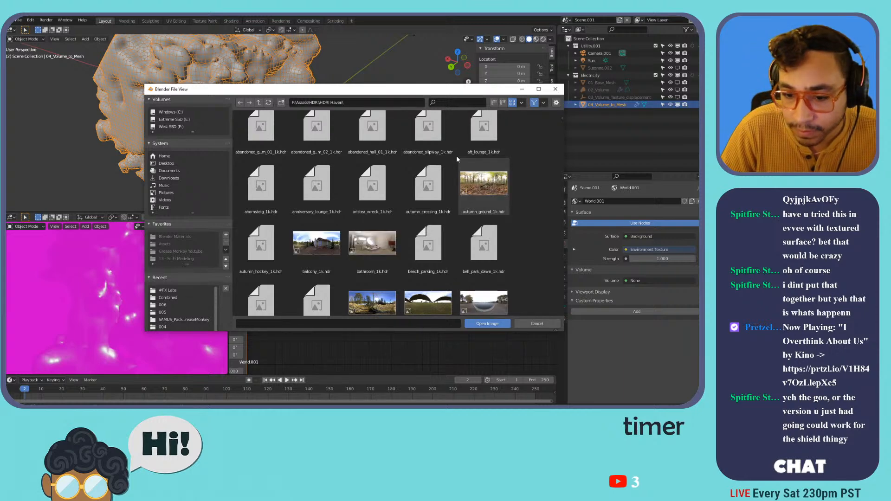
{"action": "scroll", "coordinate": [455, 157], "scroll_direction": "down", "scroll_amount": 1}
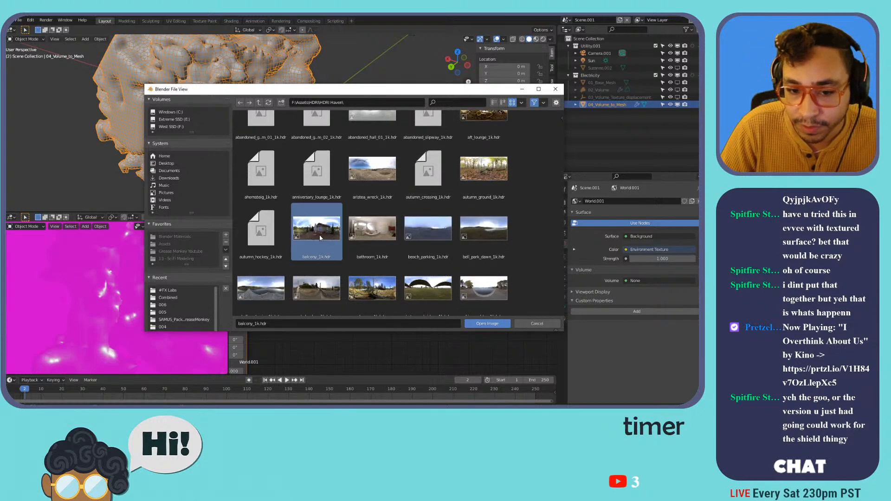
{"action": "double_click", "coordinate": [320, 238]}
Show the main viewport in Rendered shading, turn off the Wireframe display of 04_Volume_to_Mesh, and play the animation.
{"action": "scroll", "coordinate": [192, 288], "scroll_direction": "down", "scroll_amount": 4}
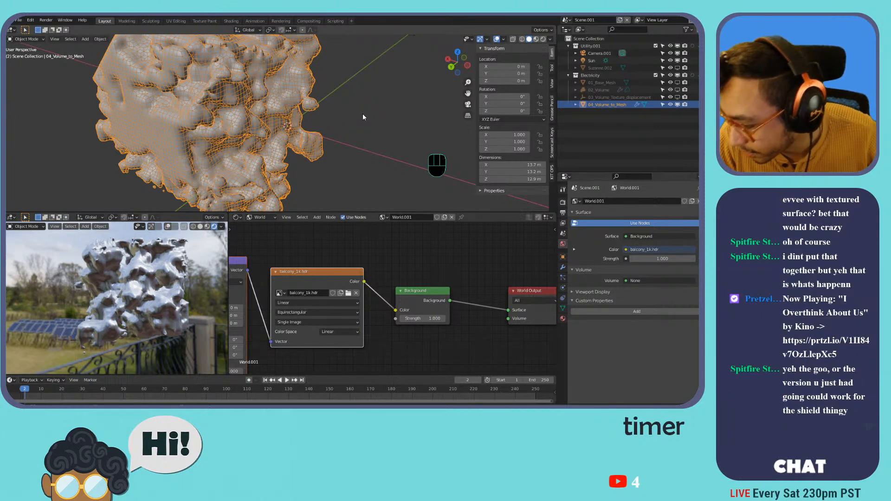
{"action": "left_click", "coordinate": [543, 40]}
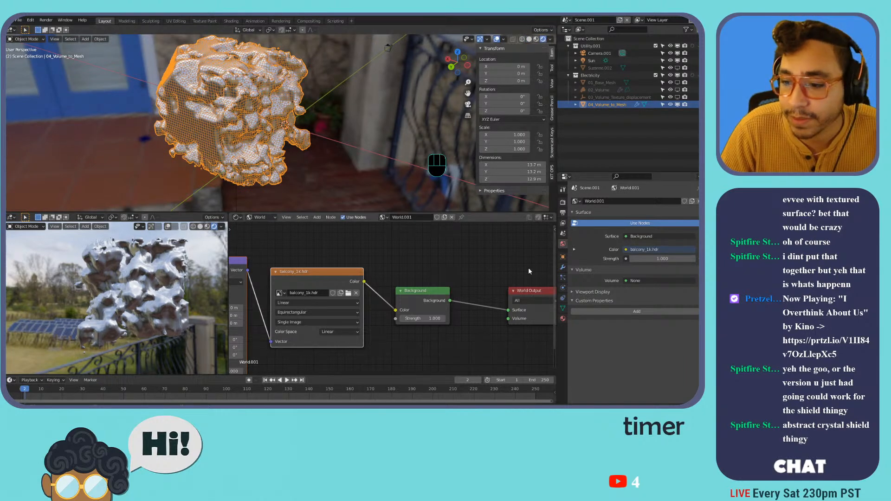
{"action": "left_click", "coordinate": [561, 257]}
{"action": "left_click", "coordinate": [635, 293]}
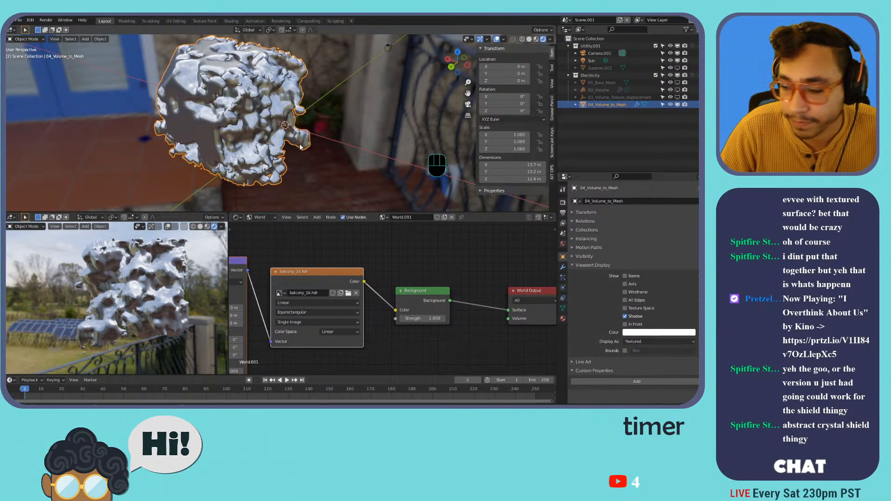
{"action": "key", "text": "space"}
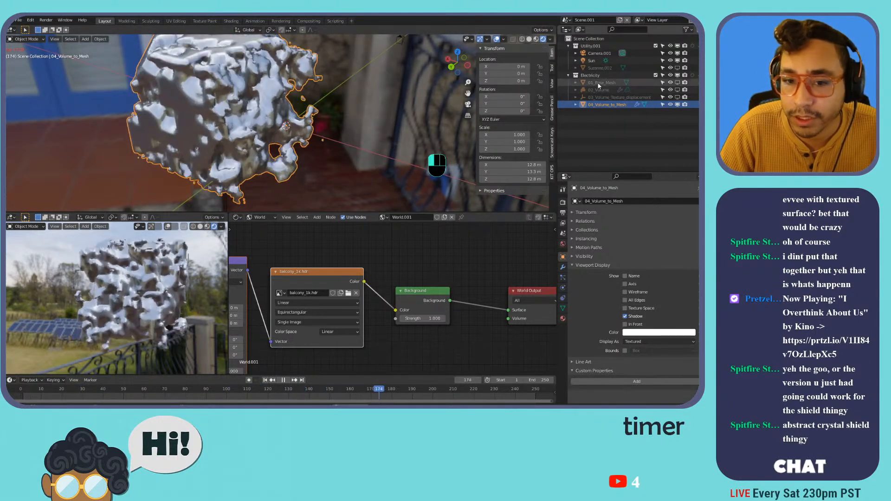
Scale 03_Volume_Texture_displacement up to about 22.8 and back down to about 9.04, previewing the animation briefly at each size.
{"action": "left_click", "coordinate": [617, 97]}
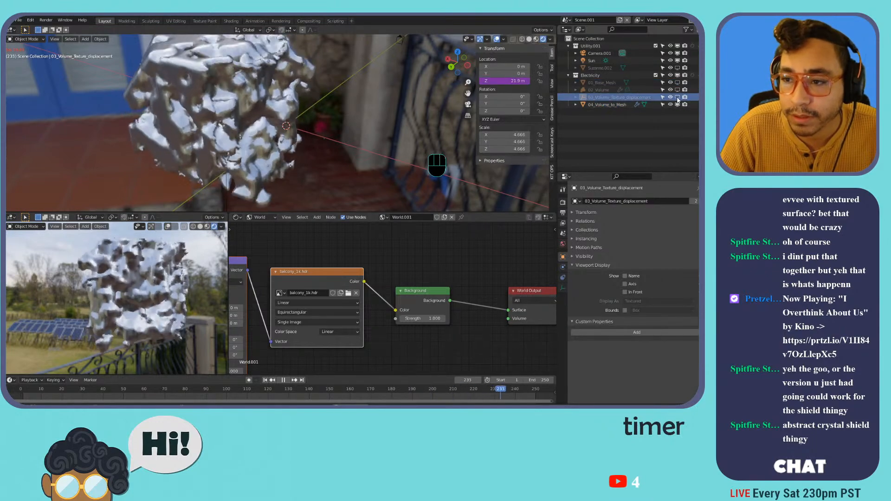
{"action": "key", "text": "space"}
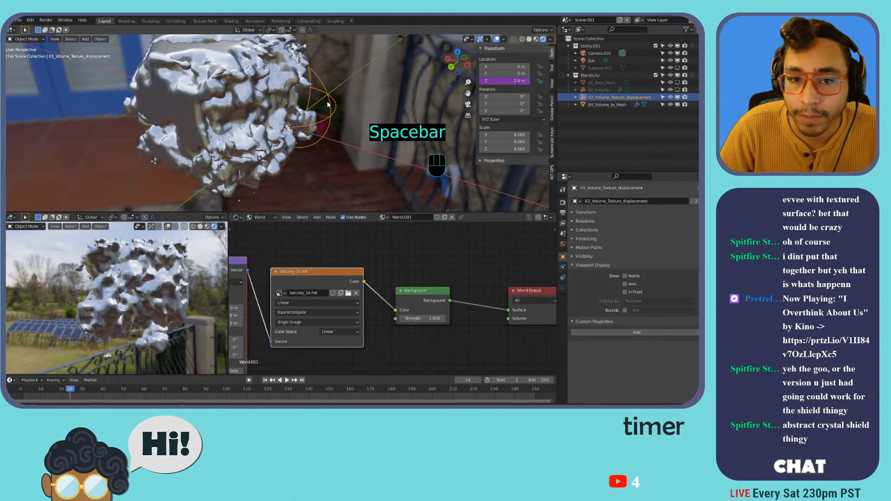
{"action": "key", "text": "s"}
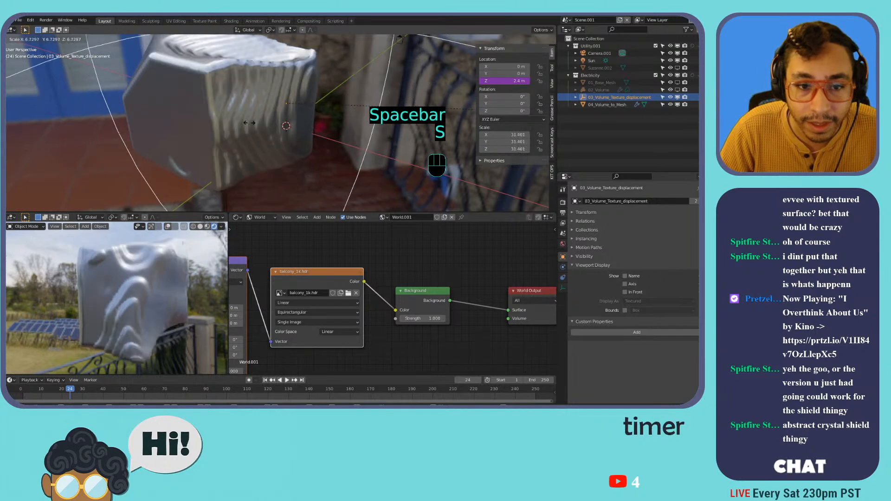
{"action": "key", "text": "space"}
{"action": "key", "text": "space"}
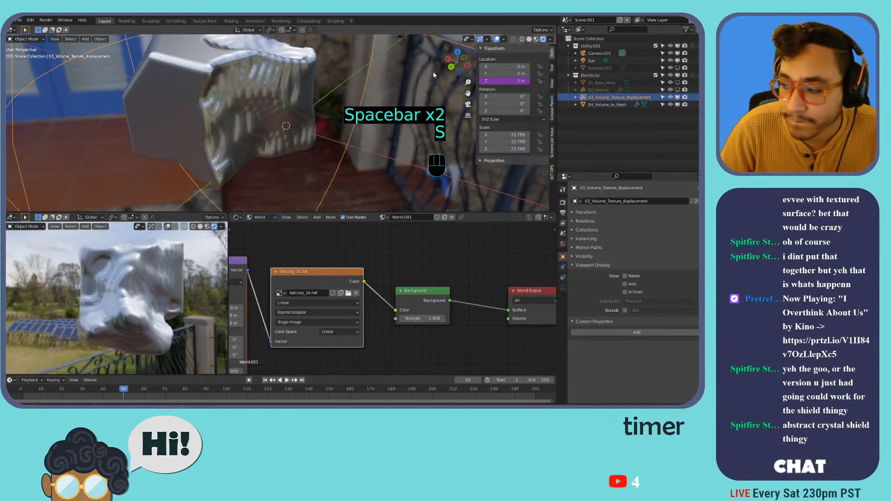
{"action": "key", "text": "s"}
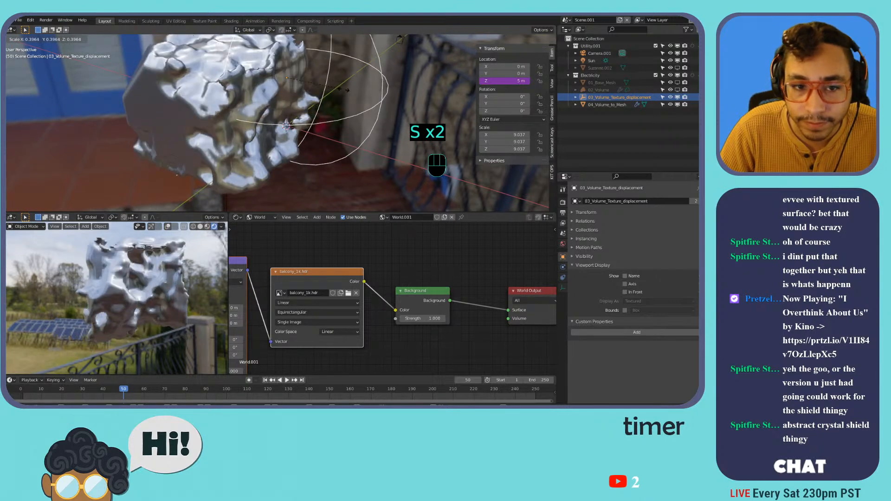
{"action": "key", "text": "space"}
{"action": "key", "text": "space"}
Try rotating 03_Volume_Texture_displacement freely and about its Y axis, and undo the rotation.
{"action": "key", "text": "r"}
{"action": "key", "text": "r"}
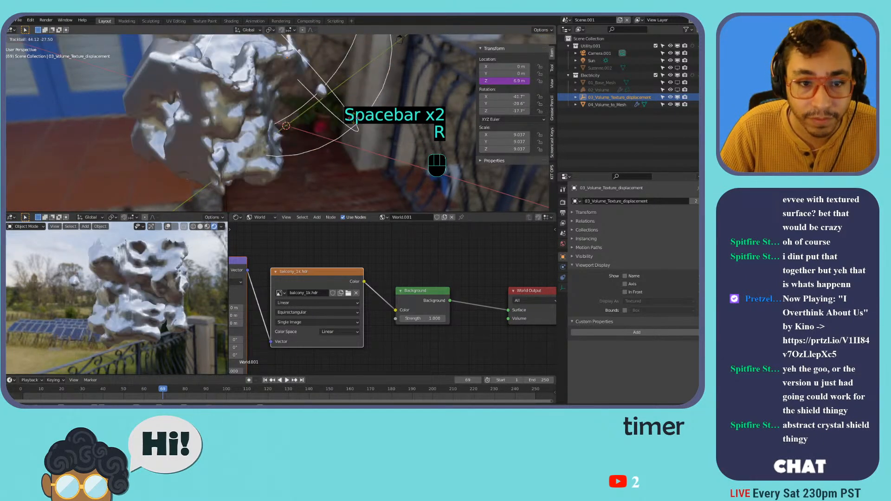
{"action": "right_click", "coordinate": [153, 164]}
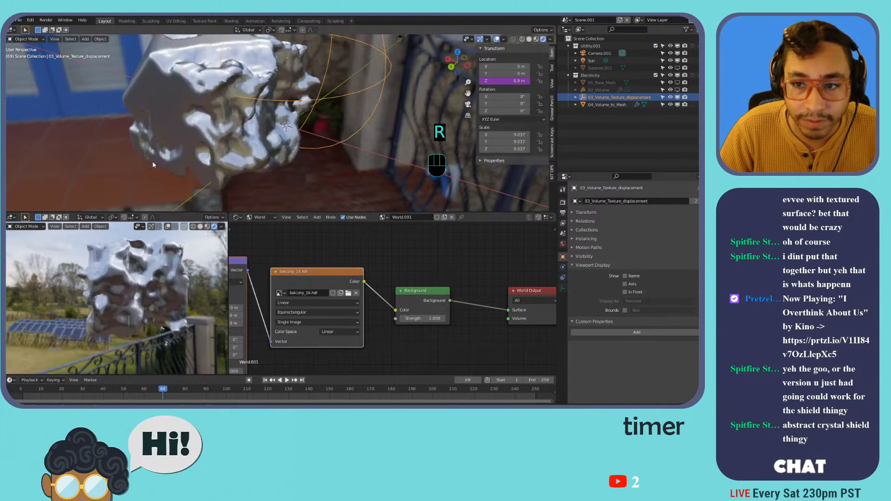
{"action": "left_click_drag", "start_coordinate": [505, 102], "coordinate": [527, 101]}
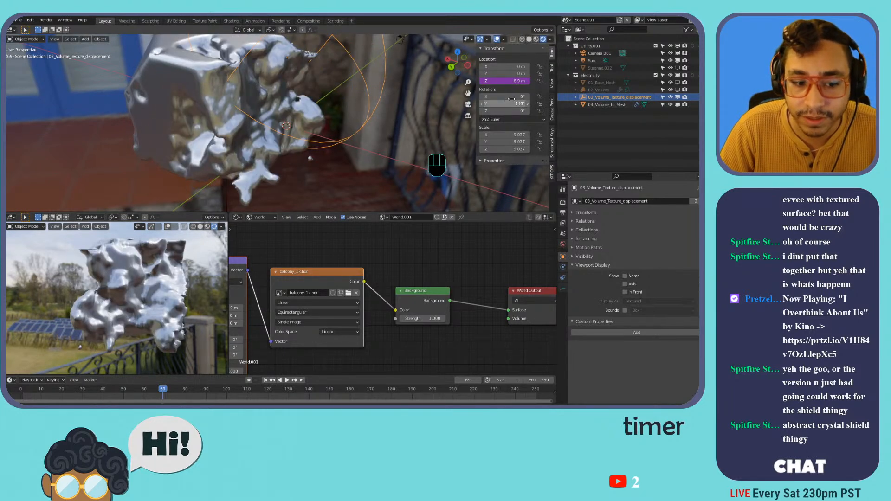
{"action": "key", "text": "ctrl+z"}
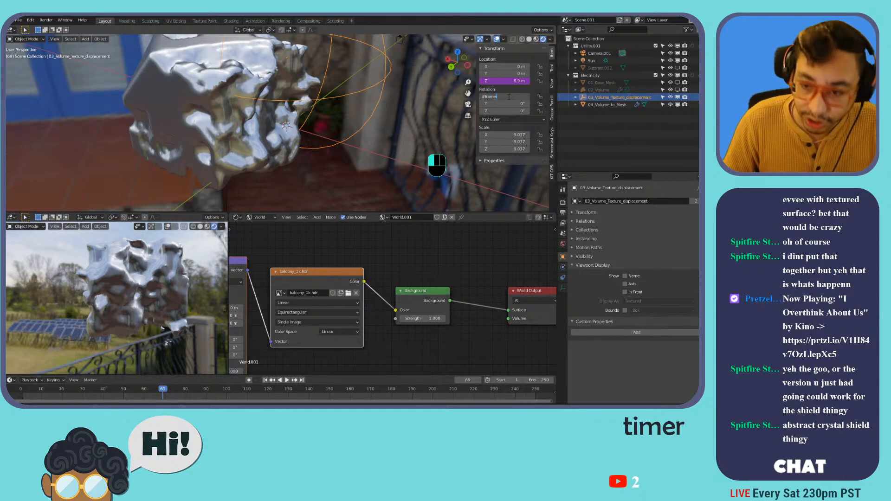
Drive the X, Y and Z rotation of 03_Volume_Texture_displacement with the expression #frame/10.
{"action": "key", "text": "Return"}
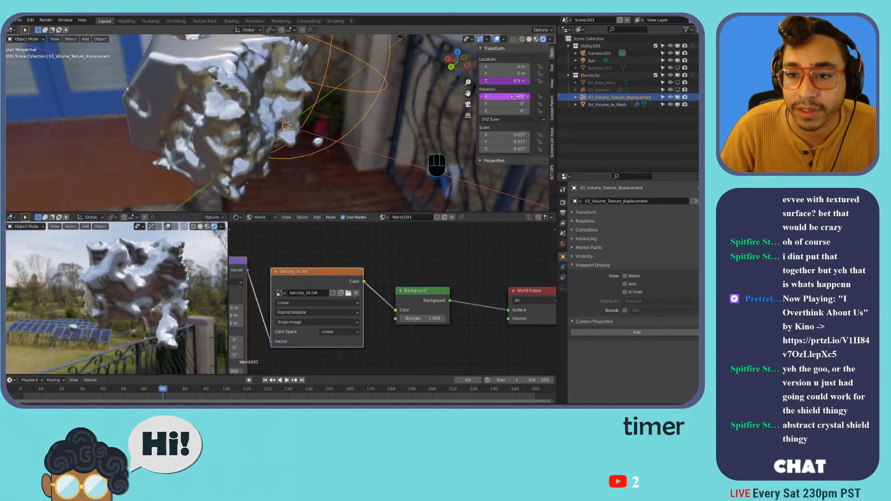
{"action": "type", "text": "#frame/10"}
{"action": "key", "text": "Return"}
{"action": "key", "text": "Return"}
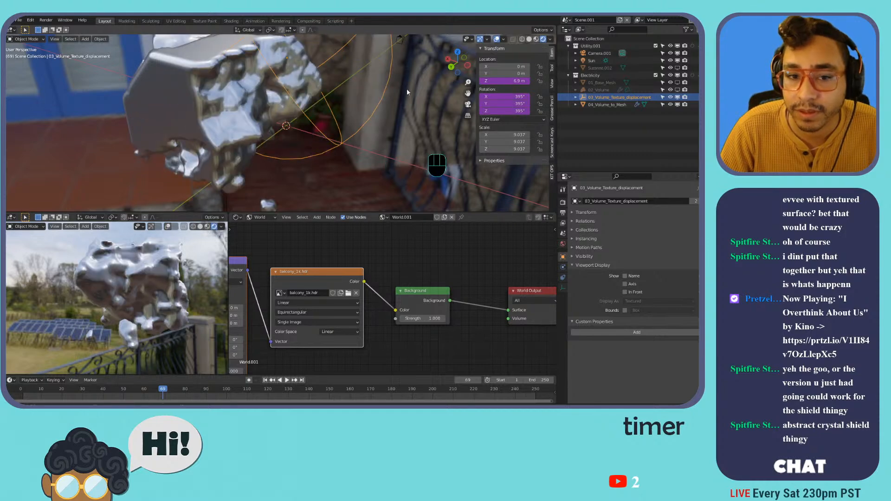
Play the animation and set the X, Y and Z rotation expressions of 03_Volume_Texture_displacement to frame/100.
{"action": "key", "text": "space"}
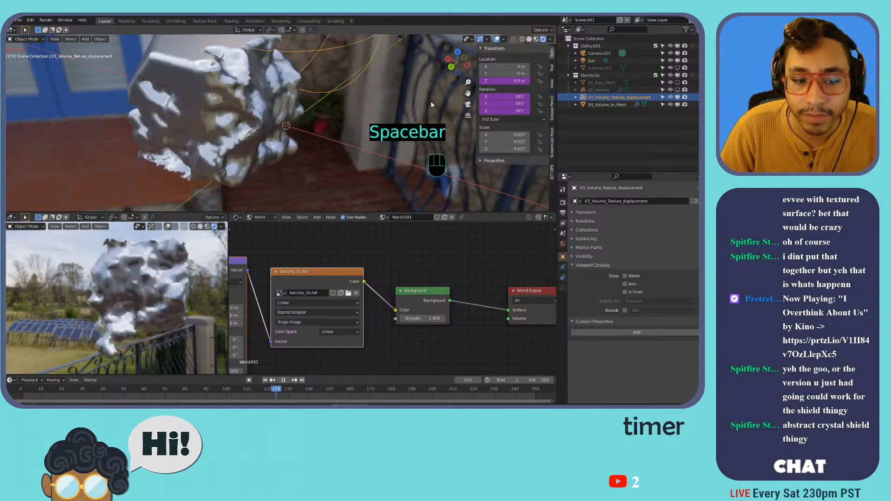
{"action": "left_click", "coordinate": [514, 96]}
{"action": "left_click", "coordinate": [514, 103]}
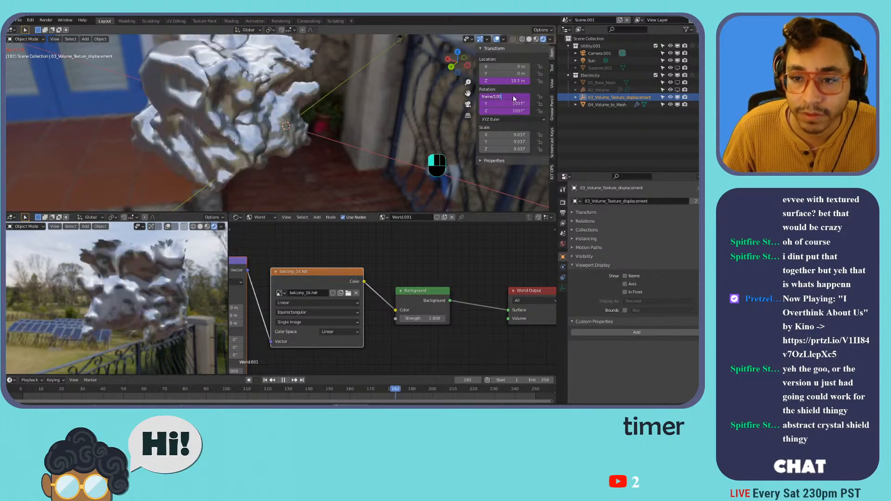
{"action": "left_click", "coordinate": [513, 103]}
{"action": "type", "text": "00"}
{"action": "key", "text": "Return"}
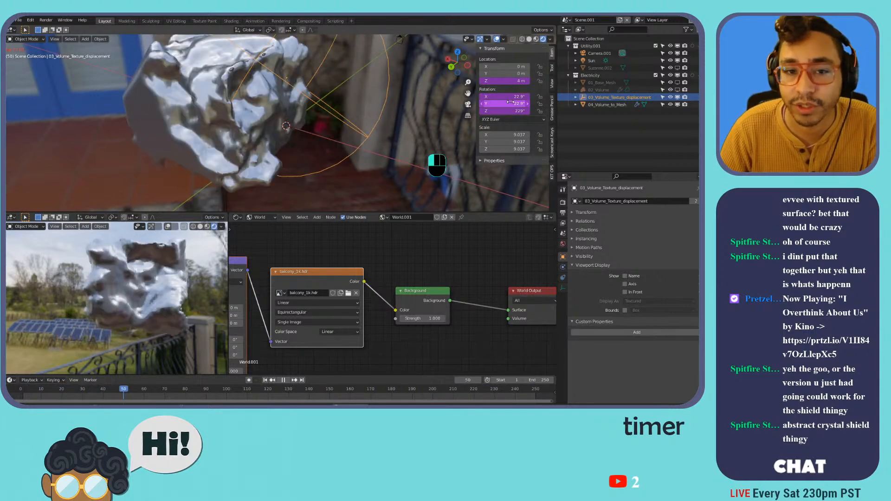
{"action": "left_click", "coordinate": [514, 111]}
{"action": "left_click", "coordinate": [514, 111]}
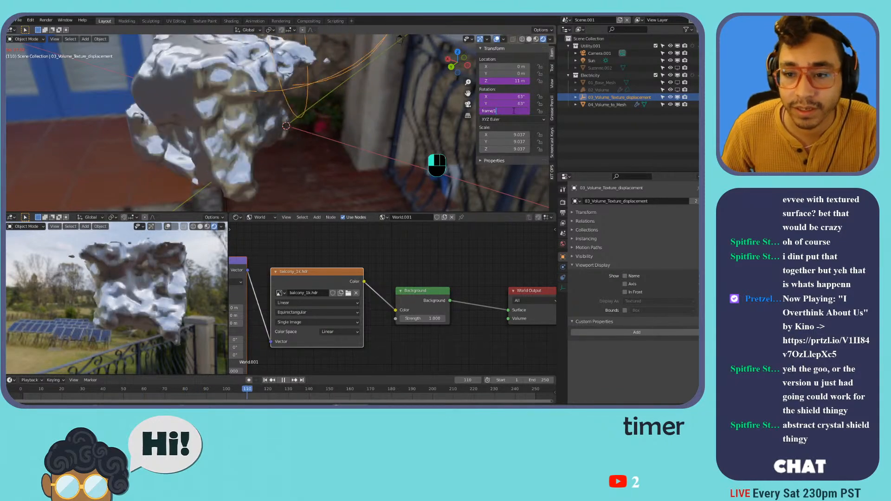
{"action": "type", "text": "0"}
{"action": "key", "text": "Return"}
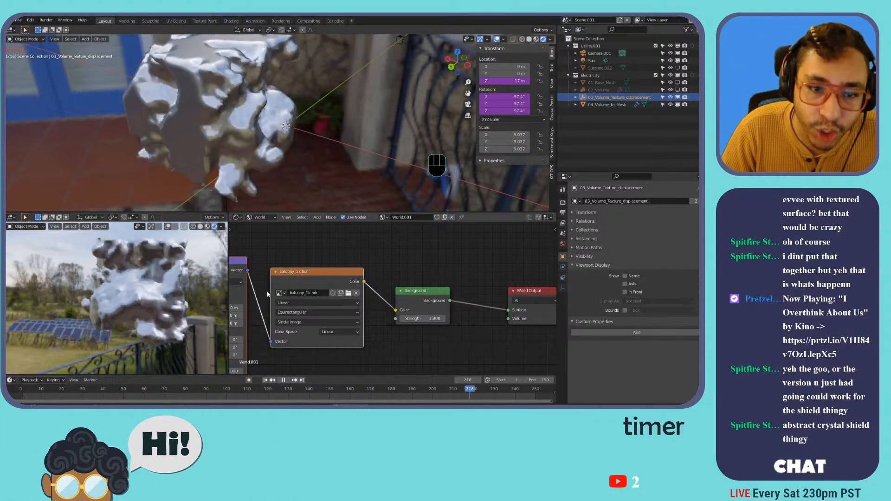
Select the 04_Volume_to_Mesh object and switch the node editor from the world shader to its object material.
{"action": "left_click", "coordinate": [166, 270]}
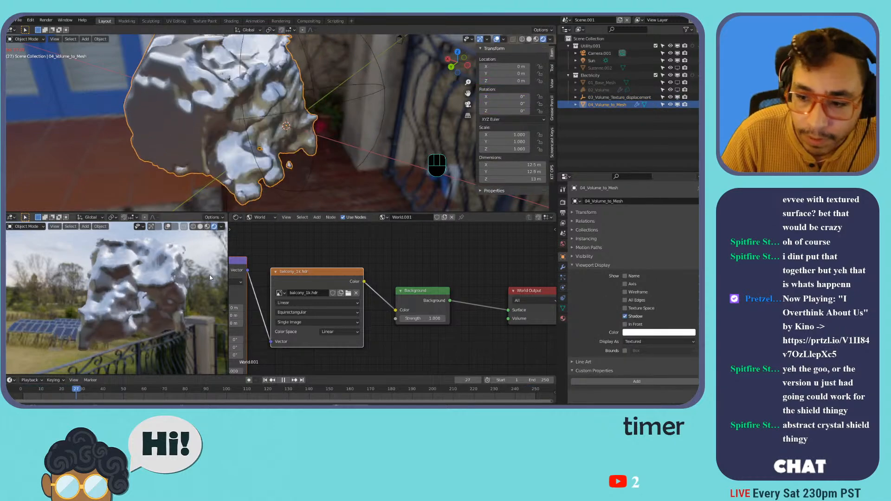
{"action": "left_click", "coordinate": [261, 218]}
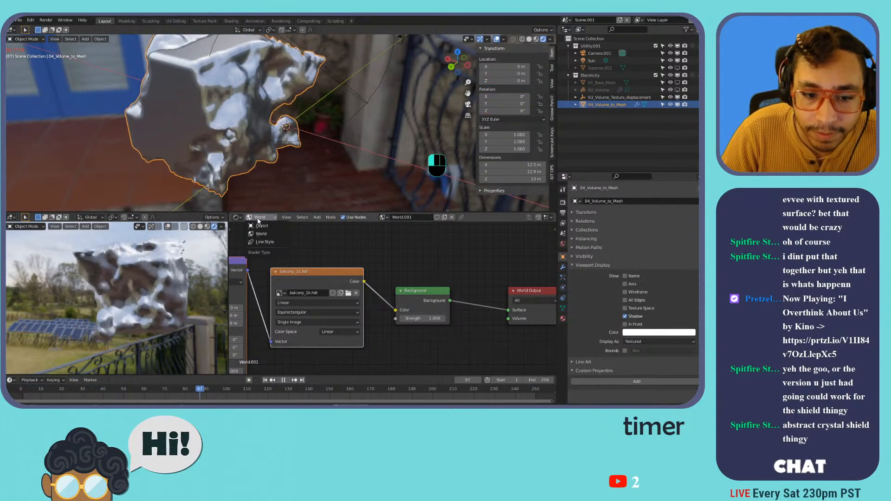
{"action": "left_click", "coordinate": [262, 225]}
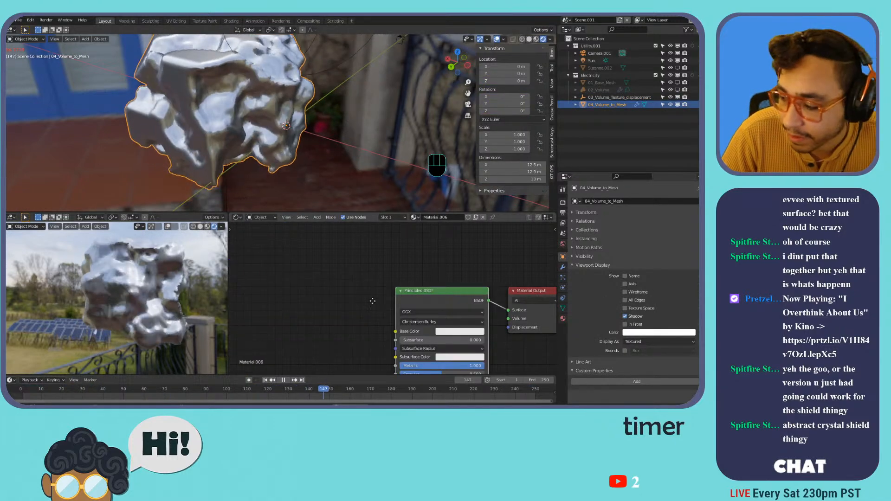
{"action": "middle_click_drag", "start_coordinate": [378, 306], "coordinate": [346, 275]}
{"action": "scroll", "coordinate": [429, 307], "scroll_direction": "down", "scroll_amount": 1}
{"action": "middle_click_drag", "start_coordinate": [434, 306], "coordinate": [418, 270]}
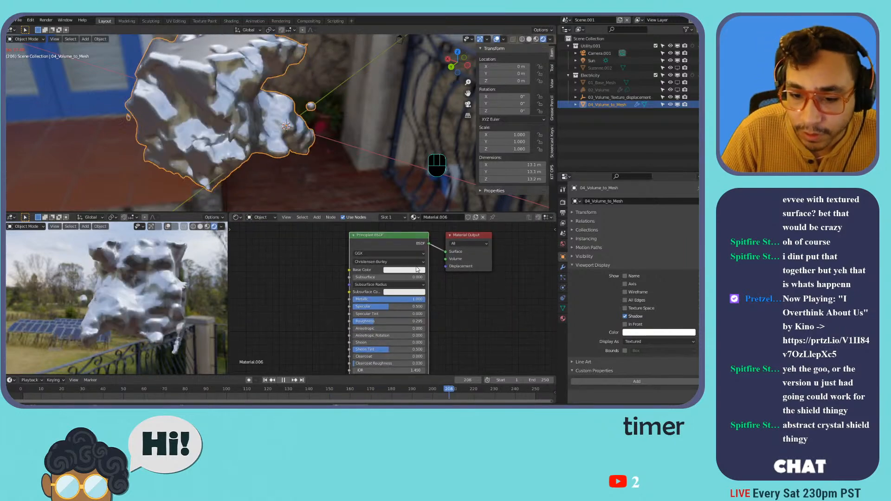
Change the Principled BSDF's base color to a saturated pinkish red.
{"action": "left_click", "coordinate": [419, 272]}
{"action": "left_click", "coordinate": [415, 222]}
{"action": "mouse_move", "coordinate": [415, 223]}
{"action": "left_mouse_down"}
{"action": "mouse_move", "coordinate": [418, 209]}
{"action": "mouse_move", "coordinate": [419, 222]}
{"action": "left_mouse_up"}
Add a texture setup with Texture Coordinate, Mapping and Image Texture nodes to the Principled BSDF and move it clear of the shader.
{"action": "middle_click_drag", "start_coordinate": [360, 238], "coordinate": [415, 252]}
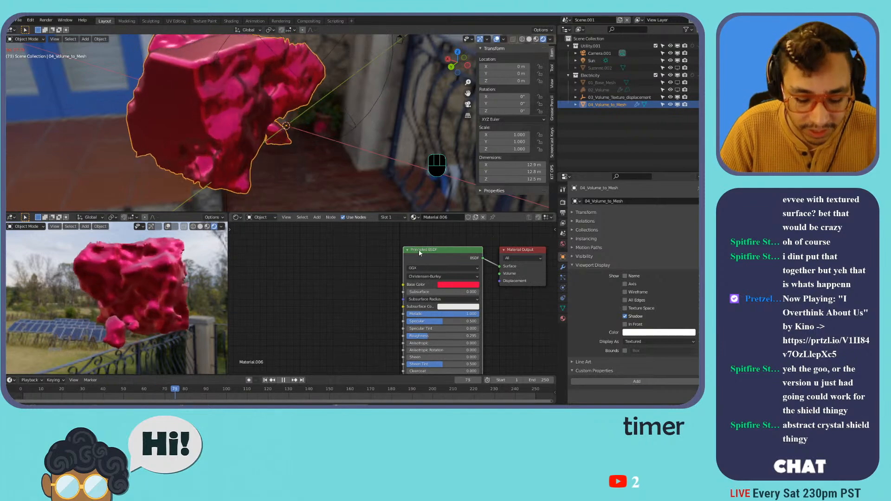
{"action": "key", "text": "ctrl+t"}
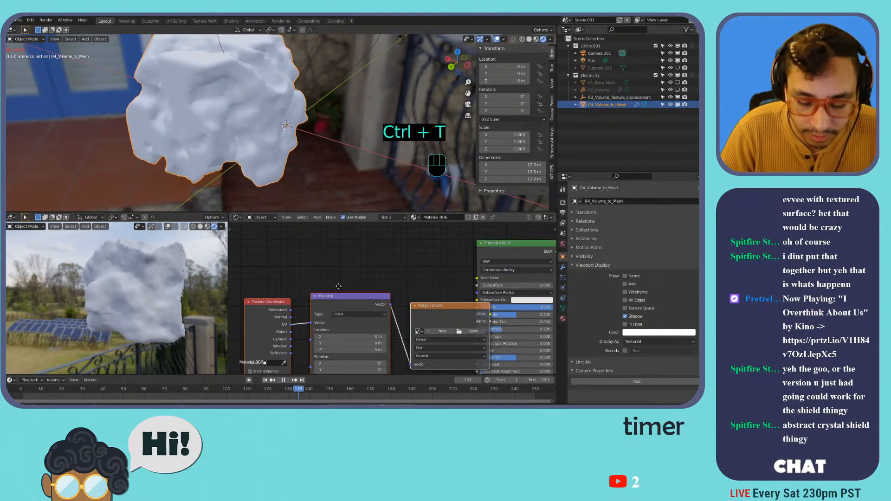
{"action": "key", "text": "g"}
{"action": "left_click", "coordinate": [370, 263]}
Switch the Mapping node's type to a ColorRamp.
{"action": "key", "text": "shift+s"}
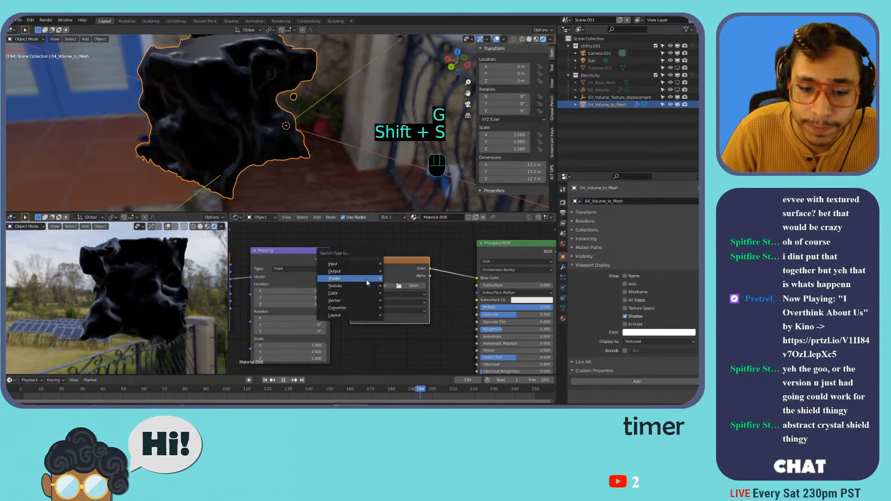
{"action": "mouse_move", "coordinate": [366, 279]}
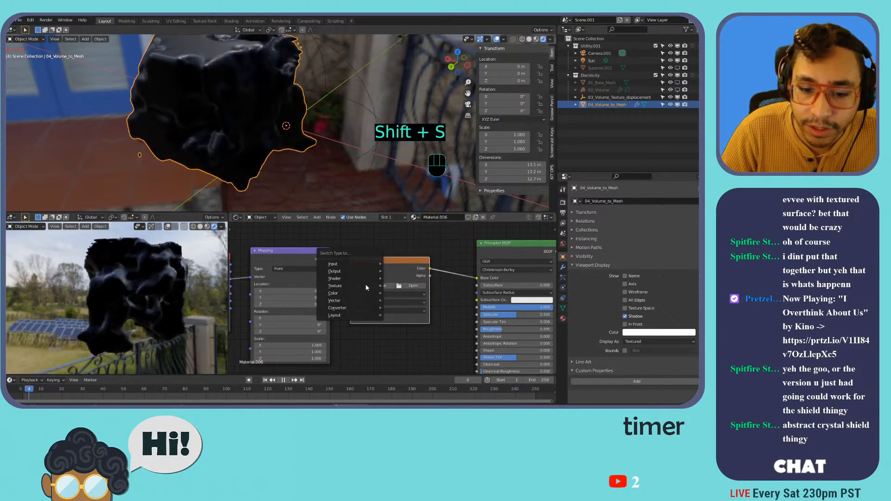
{"action": "key", "text": "shift+s"}
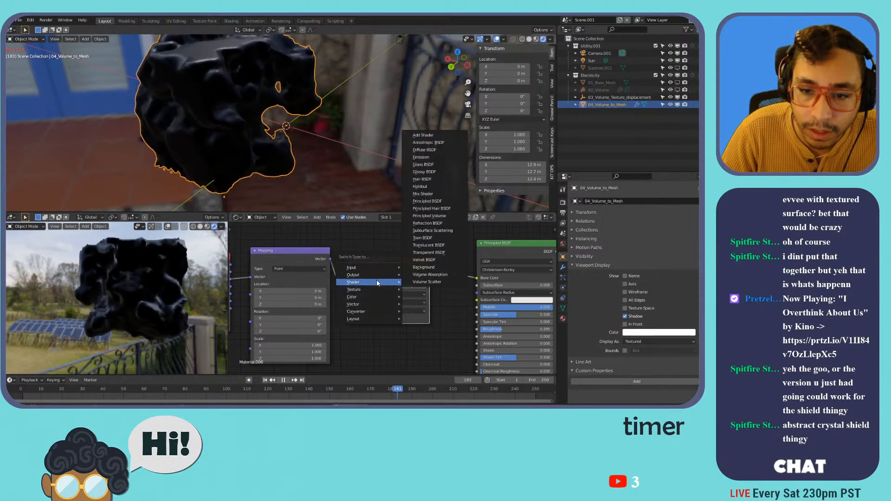
{"action": "key", "text": "shift+s"}
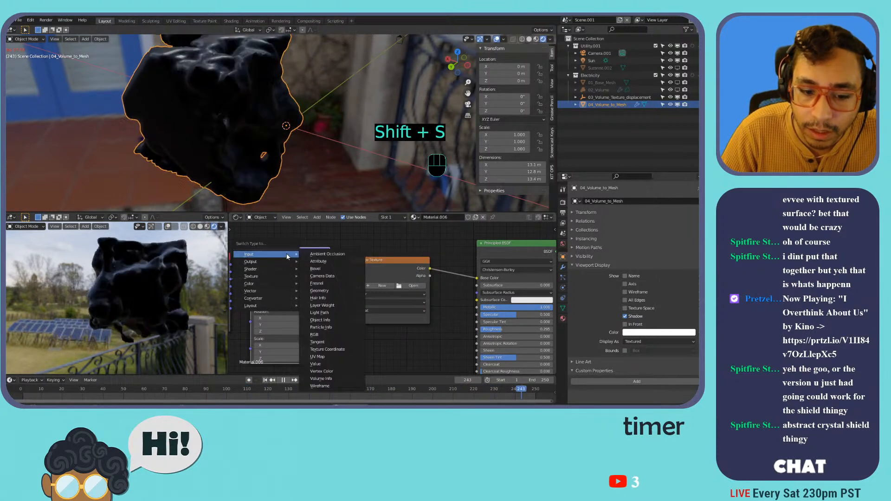
{"action": "mouse_move", "coordinate": [275, 281]}
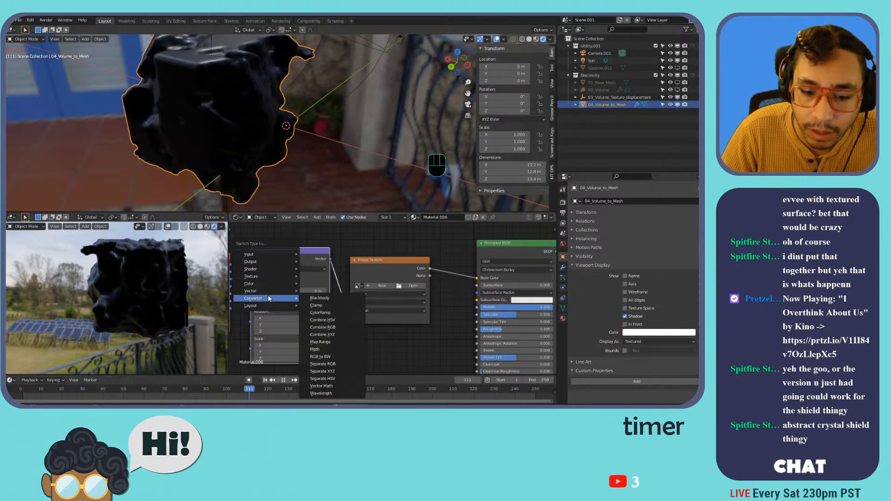
{"action": "left_click", "coordinate": [336, 313]}
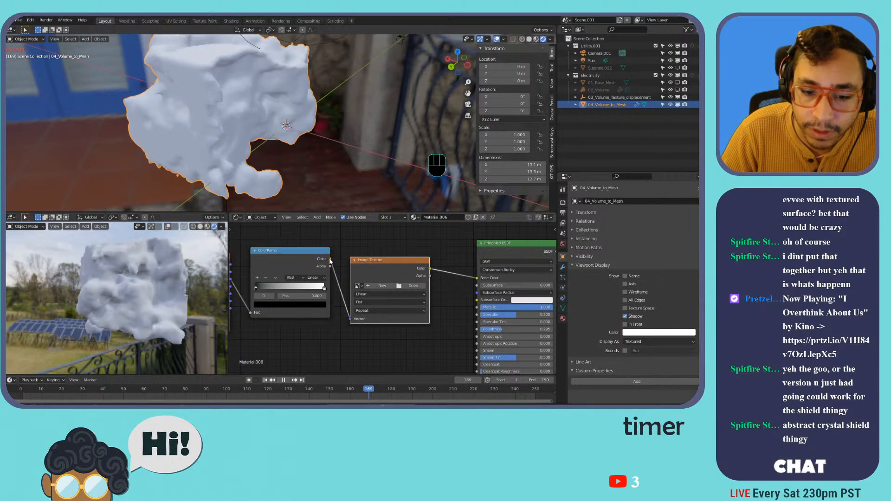
Delete the Image Texture node and connect the ColorRamp's color output to the Principled BSDF's base color.
{"action": "key", "text": "x"}
{"action": "left_click_drag", "start_coordinate": [330, 259], "coordinate": [483, 282]}
{"action": "middle_click_drag", "start_coordinate": [338, 282], "coordinate": [440, 274]}
{"action": "left_click_drag", "start_coordinate": [397, 246], "coordinate": [453, 257]}
{"action": "middle_click_drag", "start_coordinate": [461, 307], "coordinate": [367, 298]}
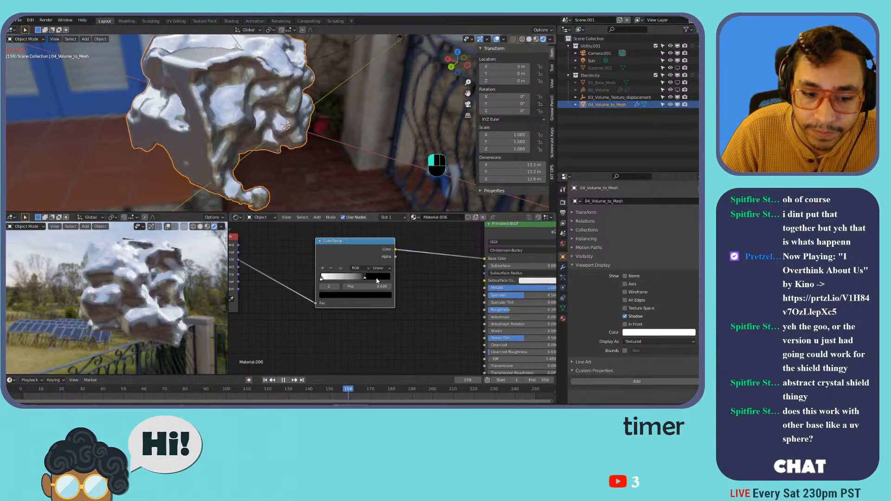
Color the ColorRamp's first stop bright pink and its last stop cyan.
{"action": "left_click", "coordinate": [348, 296]}
{"action": "mouse_move", "coordinate": [353, 235]}
{"action": "left_mouse_down"}
{"action": "mouse_move", "coordinate": [344, 219]}
{"action": "mouse_move", "coordinate": [361, 236]}
{"action": "left_mouse_up"}
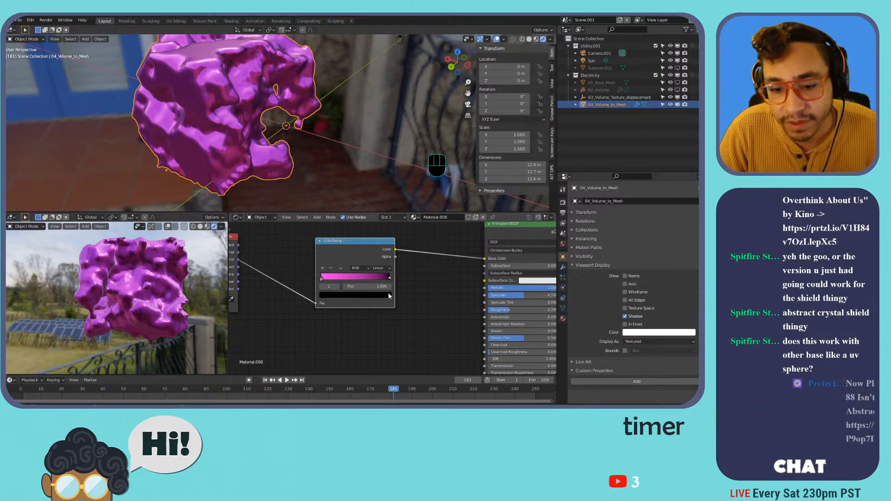
{"action": "left_click", "coordinate": [388, 295]}
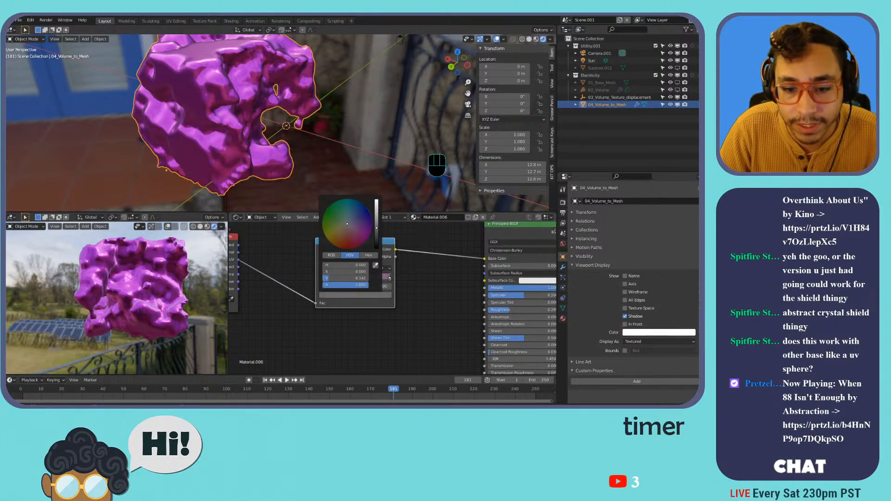
{"action": "left_click", "coordinate": [380, 295]}
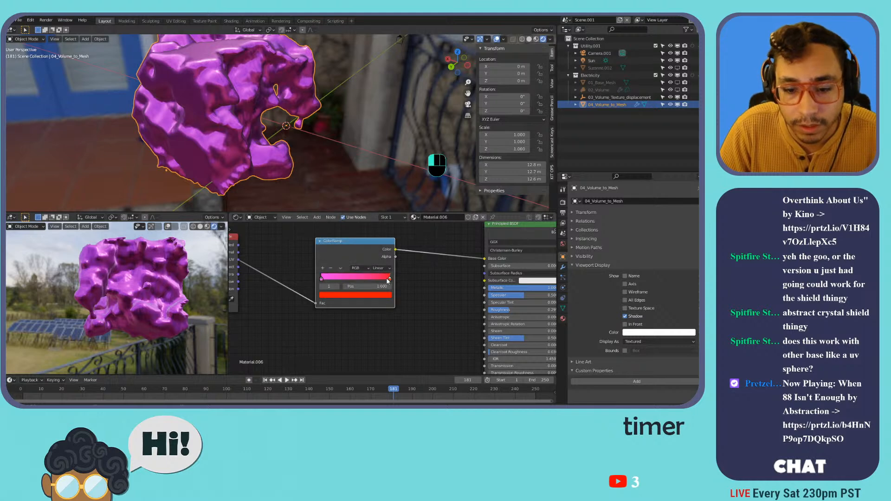
{"action": "left_click", "coordinate": [376, 299]}
{"action": "left_click", "coordinate": [361, 217]}
Move the ColorRamp closer to the Texture Coordinate node and place its cyan stop at position 1.000.
{"action": "middle_click_drag", "start_coordinate": [284, 258], "coordinate": [374, 276]}
{"action": "scroll", "coordinate": [374, 276], "scroll_direction": "down", "scroll_amount": 1}
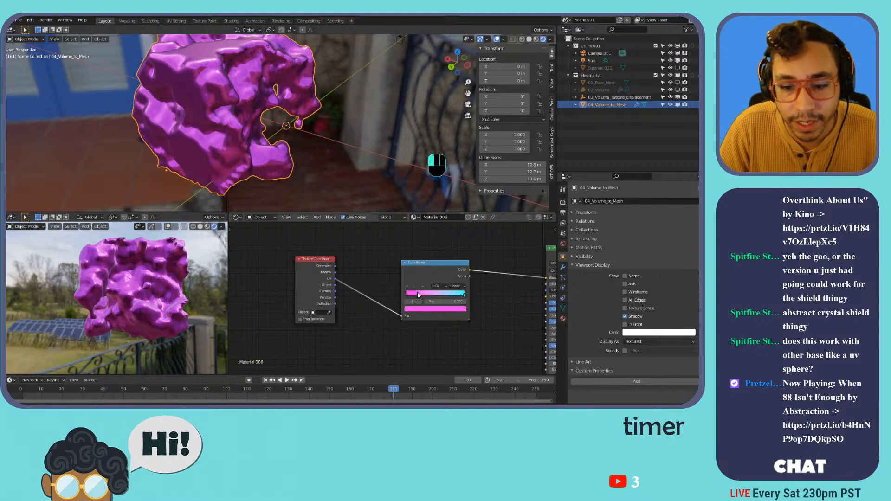
{"action": "key", "text": "g"}
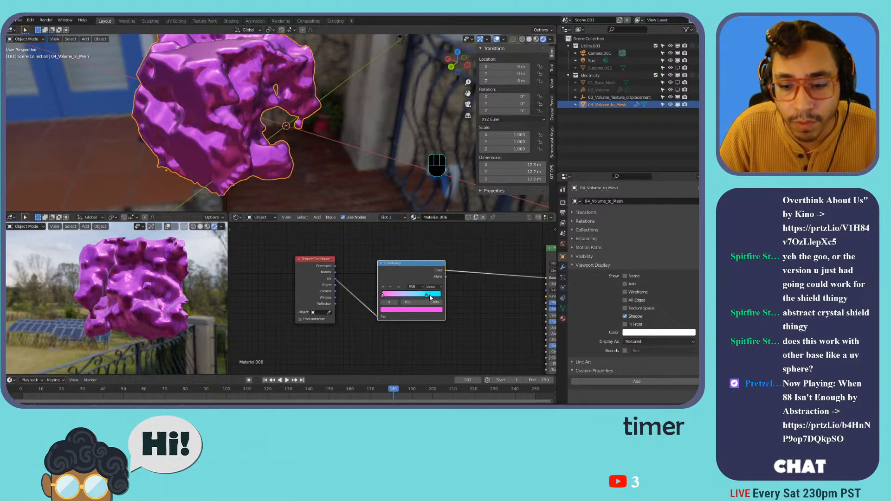
{"action": "left_click_drag", "start_coordinate": [429, 297], "coordinate": [447, 295]}
Add a Layer Weight node to the material above the ColorRamp.
{"action": "middle_click_drag", "start_coordinate": [422, 247], "coordinate": [389, 266]}
{"action": "key", "text": "shift+a"}
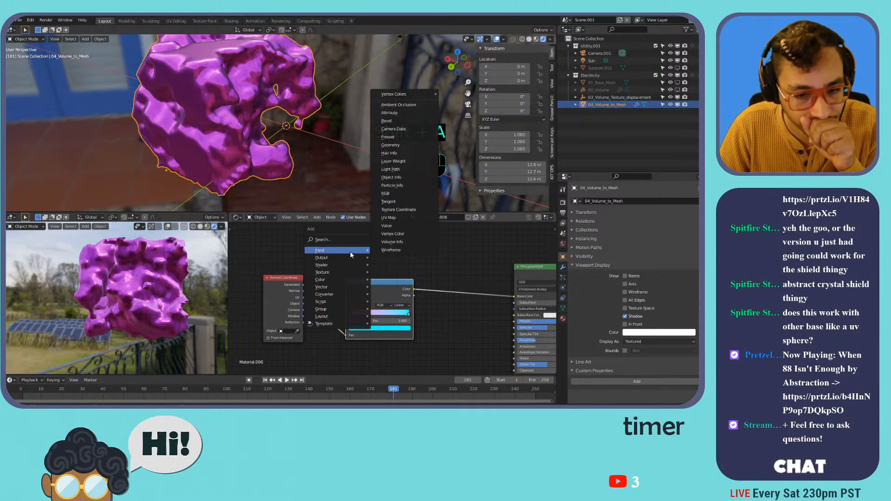
{"action": "mouse_move", "coordinate": [346, 251]}
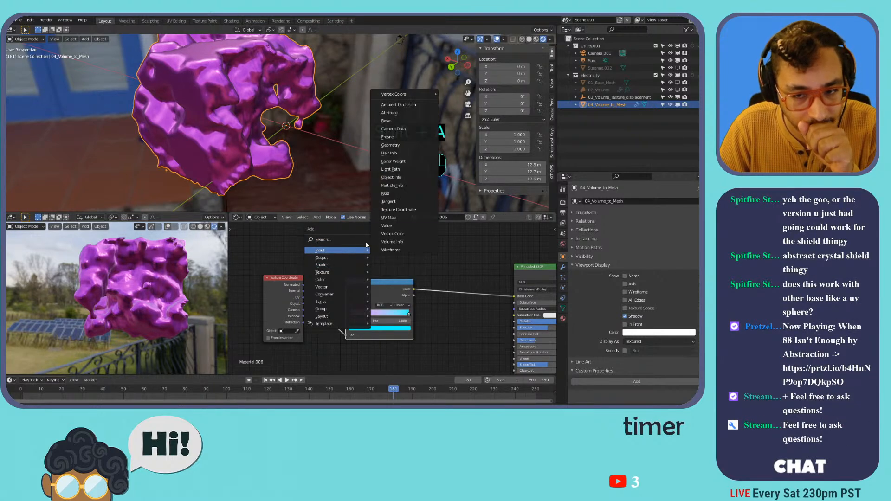
{"action": "left_click", "coordinate": [407, 161]}
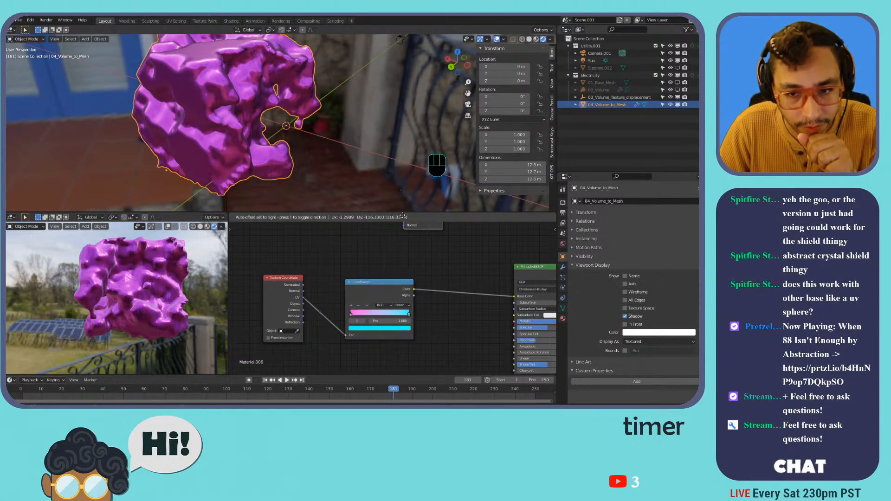
Spread out the Texture Coordinate, ColorRamp and Principled BSDF nodes to free space before the Material Output.
{"action": "left_click_drag", "start_coordinate": [282, 282], "coordinate": [207, 286]}
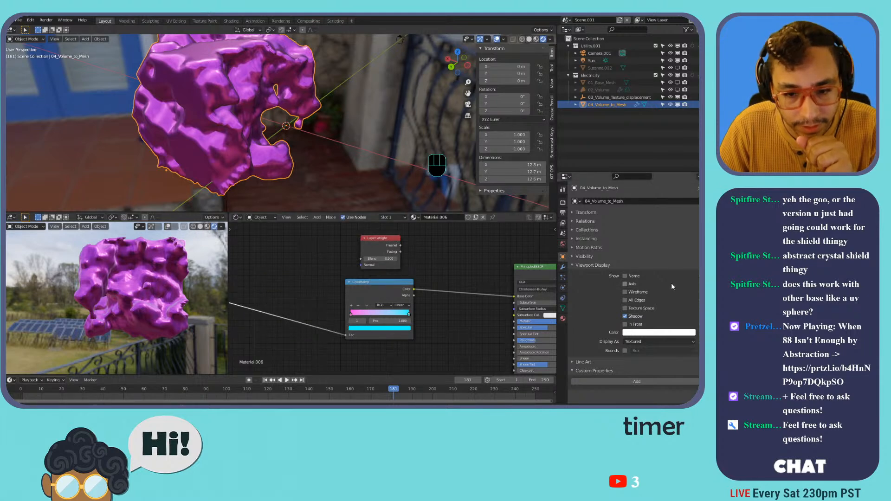
{"action": "left_click_drag", "start_coordinate": [398, 292], "coordinate": [320, 299]}
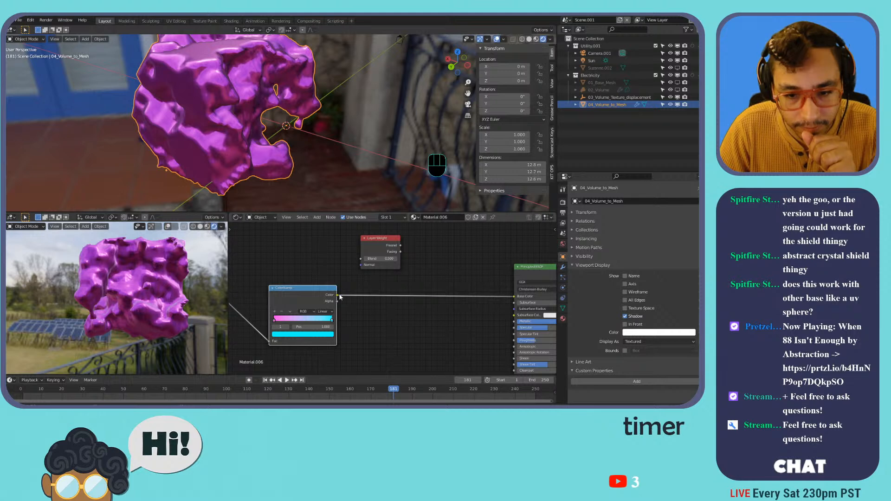
{"action": "middle_click_drag", "start_coordinate": [482, 279], "coordinate": [390, 275]}
{"action": "scroll", "coordinate": [390, 275], "scroll_direction": "down", "scroll_amount": 3}
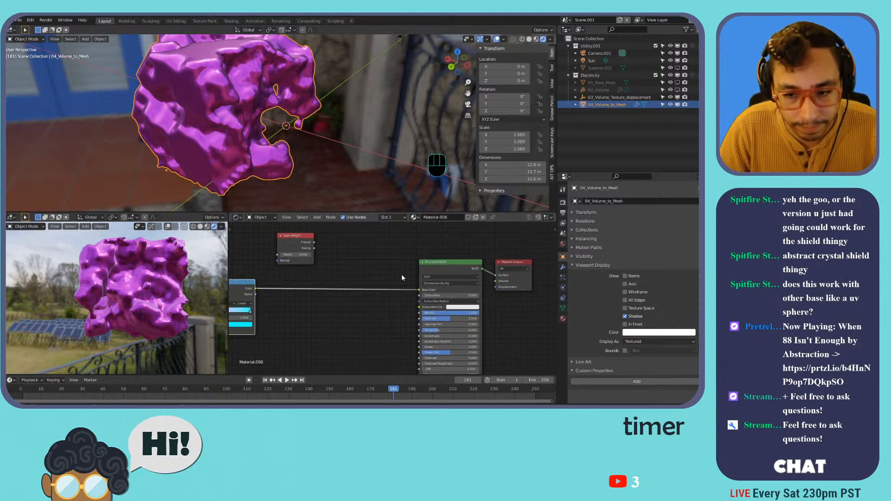
{"action": "left_click_drag", "start_coordinate": [419, 272], "coordinate": [345, 307]}
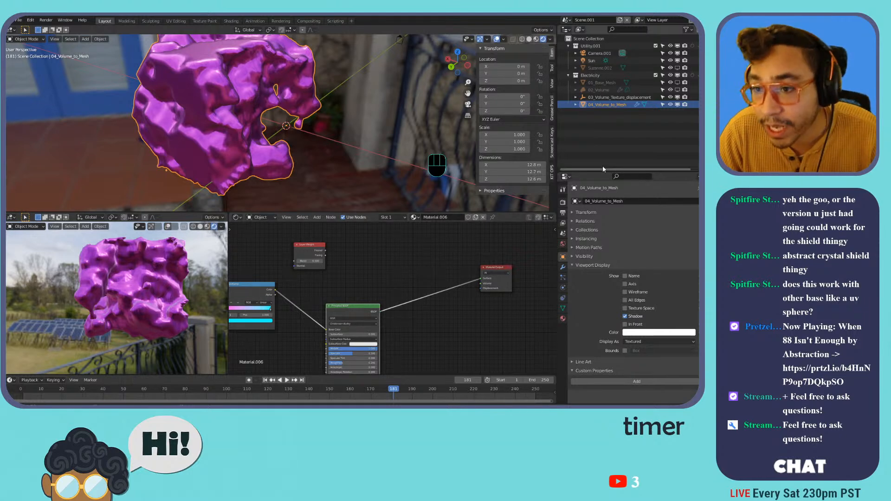
Disable 04_Volume_to_Mesh in the viewports, then show and select the 01_Base_Mesh cube.
{"action": "left_click", "coordinate": [678, 104]}
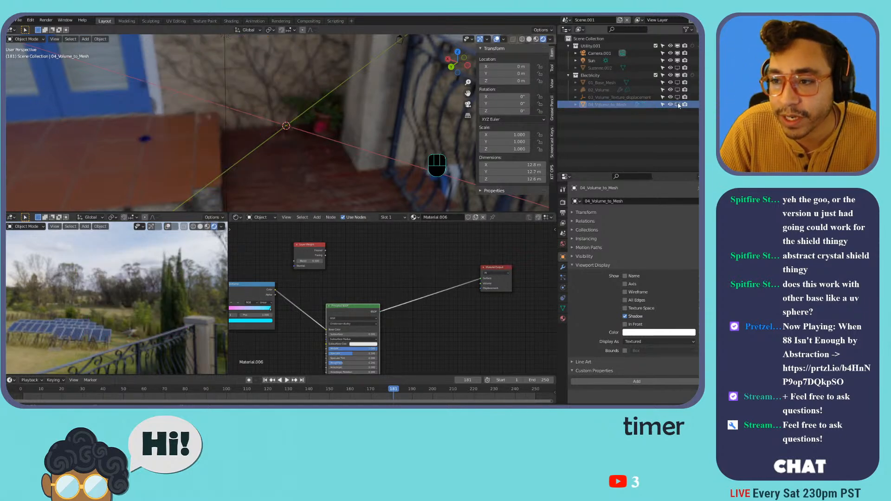
{"action": "left_click", "coordinate": [670, 82]}
{"action": "left_click", "coordinate": [336, 127]}
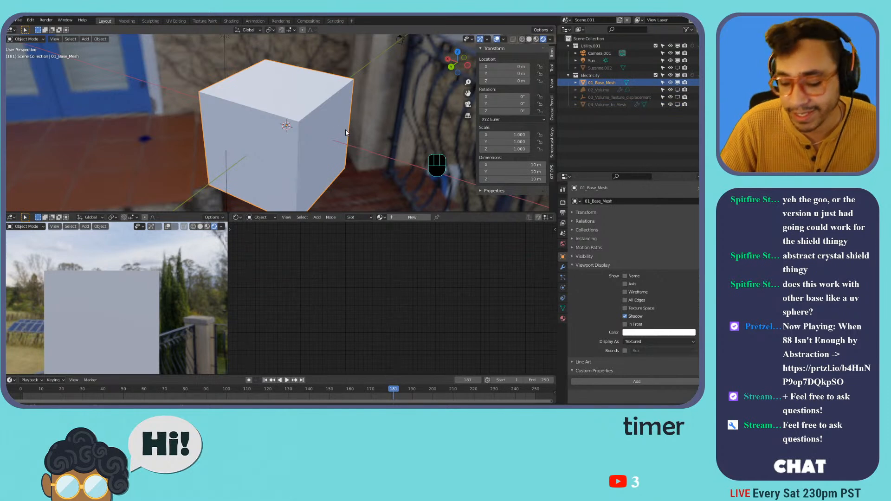
Delete all of the cube's geometry inside 01_Base_Mesh in Edit Mode.
{"action": "key", "text": "KP_0"}
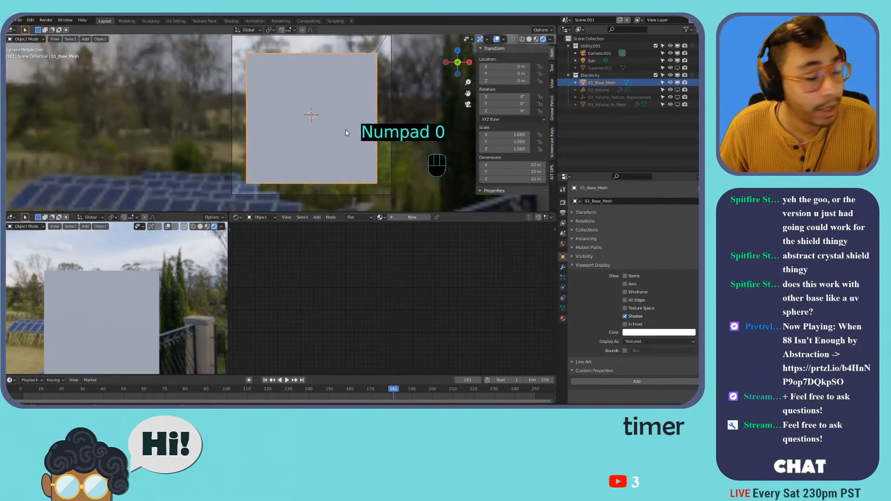
{"action": "mouse_move", "coordinate": [343, 132]}
{"action": "middle_mouse_down"}
{"action": "mouse_move", "coordinate": [330, 113]}
{"action": "mouse_move", "coordinate": [339, 125]}
{"action": "middle_mouse_up"}
{"action": "key", "text": "Tab"}
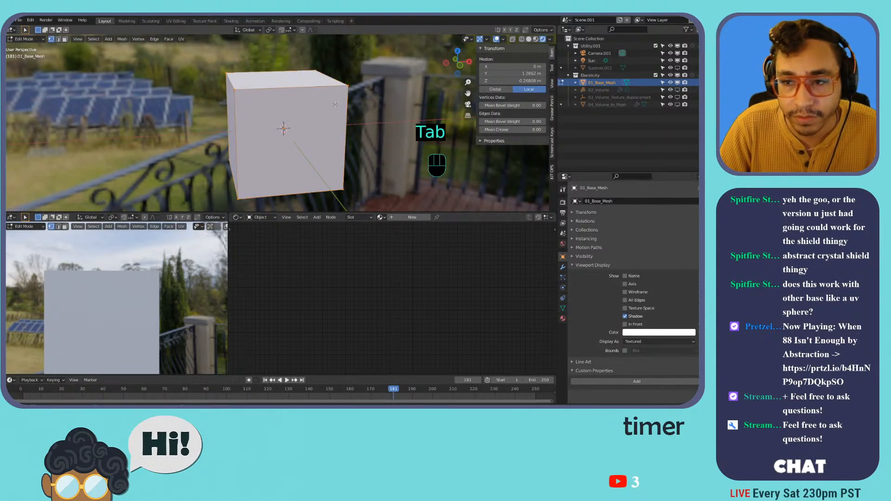
{"action": "key", "text": "x"}
{"action": "left_click", "coordinate": [333, 98]}
Add a Monkey mesh inside 01_Base_Mesh, scale it up to about 22.6 m wide and return to Object Mode.
{"action": "key", "text": "shift+a"}
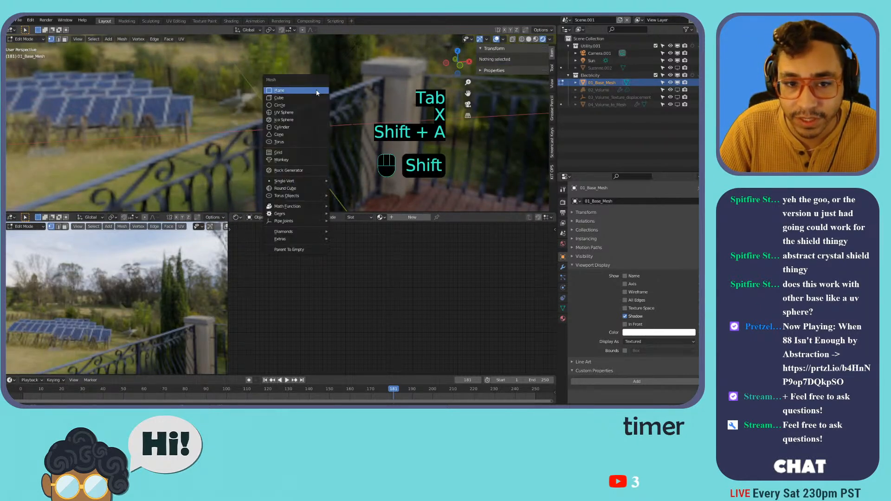
{"action": "left_click", "coordinate": [296, 160]}
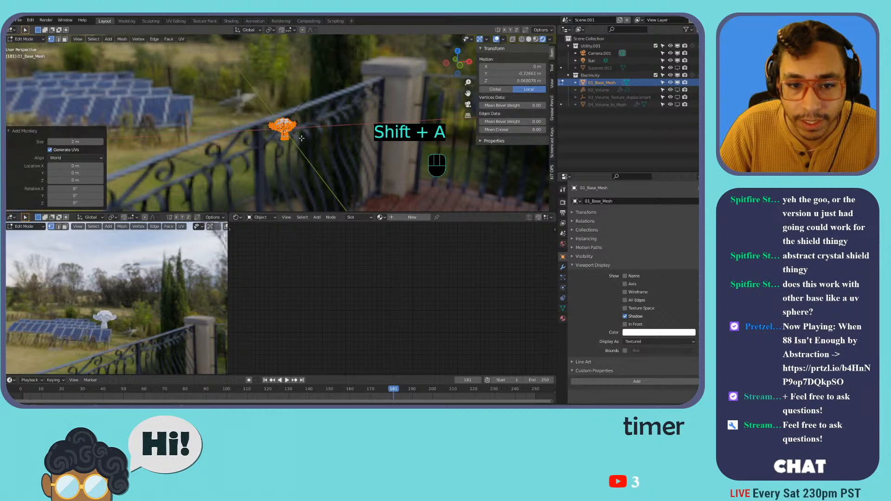
{"action": "key", "text": "s"}
{"action": "left_click", "coordinate": [515, 119]}
{"action": "key", "text": "Tab"}
{"action": "right_click", "coordinate": [308, 105]}
{"action": "left_click", "coordinate": [309, 105]}
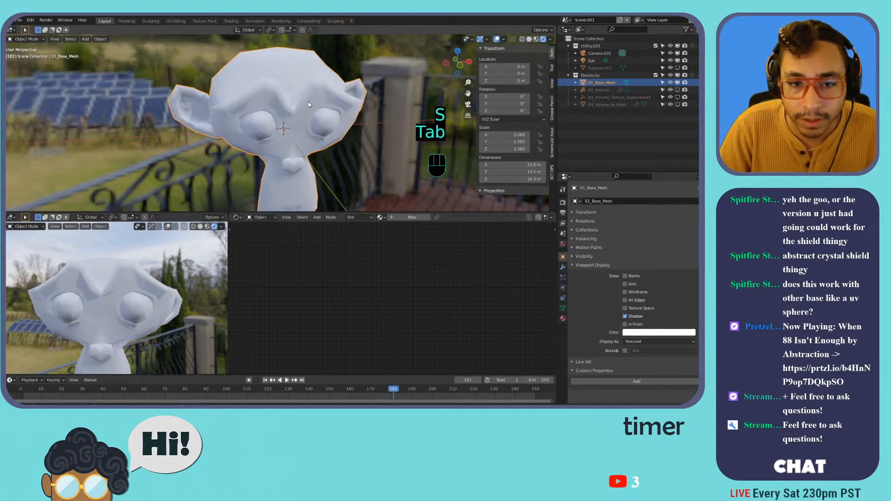
Disable 01_Base_Mesh in the viewports, enable 04_Volume_to_Mesh, and play the animation with the volume mesh selected.
{"action": "left_click", "coordinate": [678, 83]}
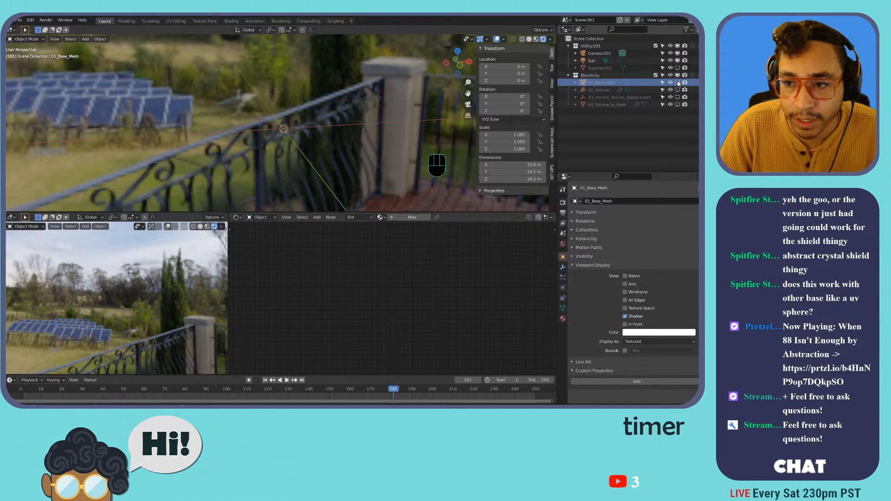
{"action": "left_click", "coordinate": [677, 105]}
{"action": "key", "text": "space"}
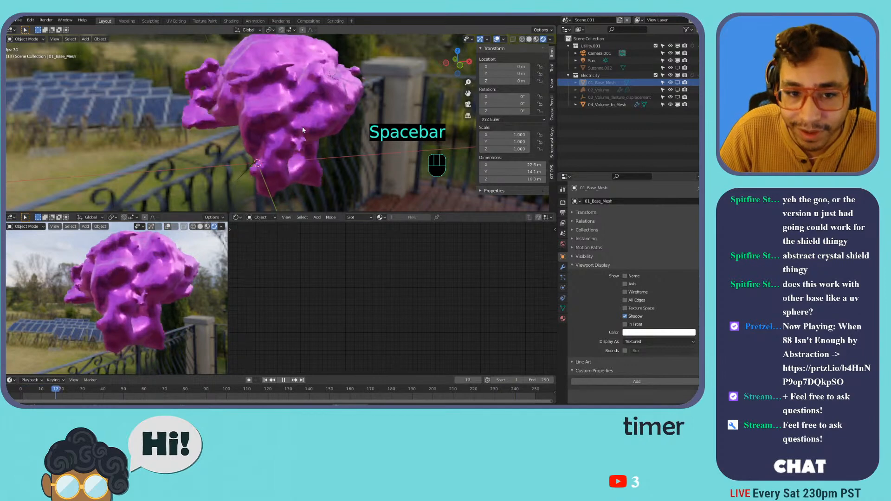
{"action": "left_click", "coordinate": [316, 101]}
{"action": "key", "text": "Tab"}
{"action": "key", "text": "Tab"}
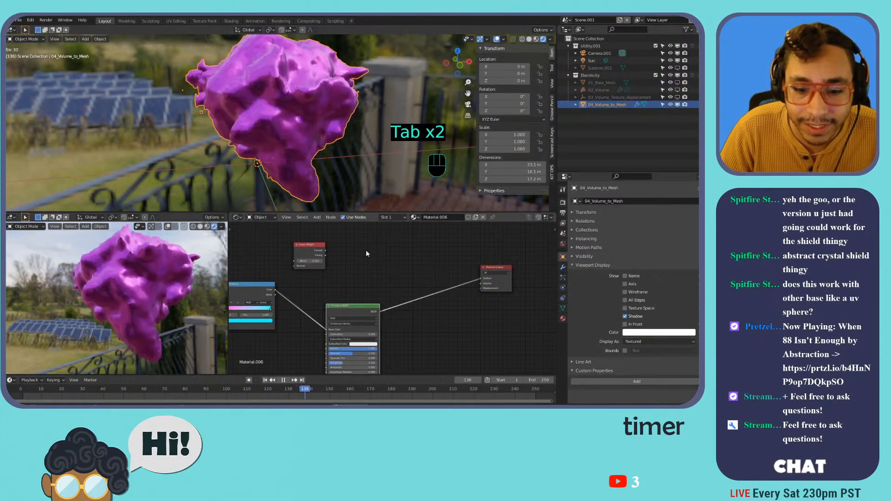
Show the 03_Volume_Texture_displacement empty and scale it to about 0.89 of its size.
{"action": "left_click", "coordinate": [655, 96]}
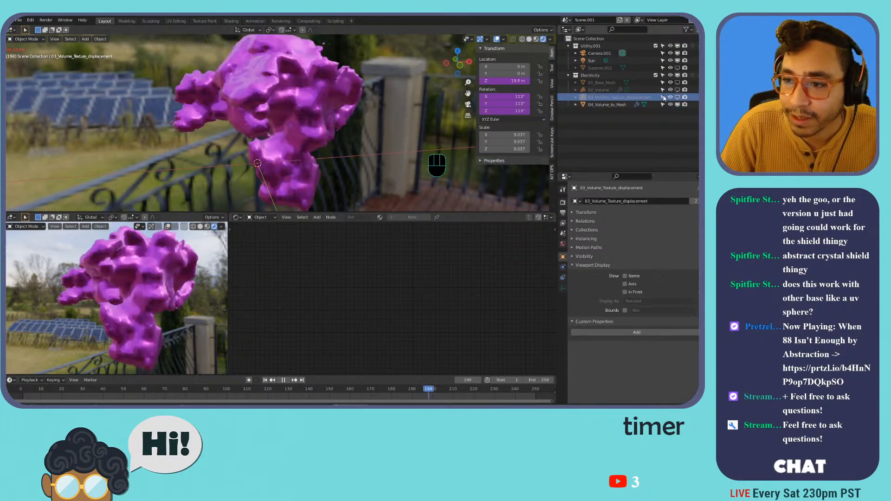
{"action": "key", "text": "s"}
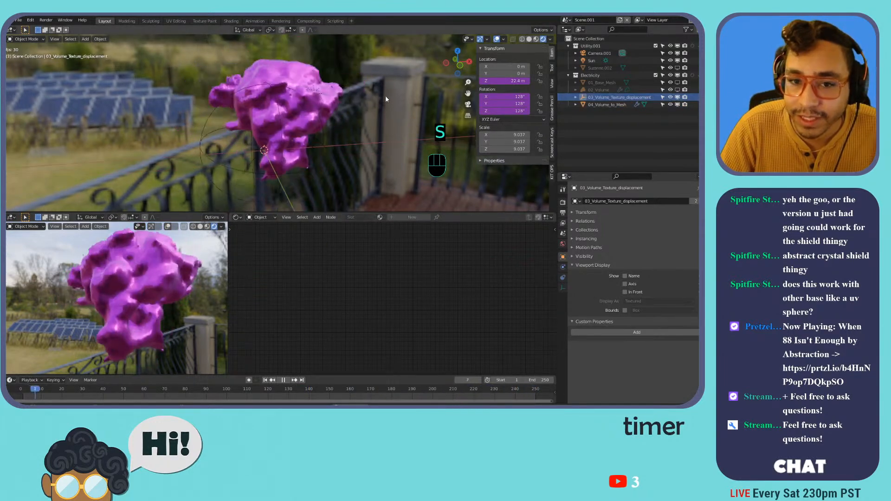
{"action": "key", "text": "s"}
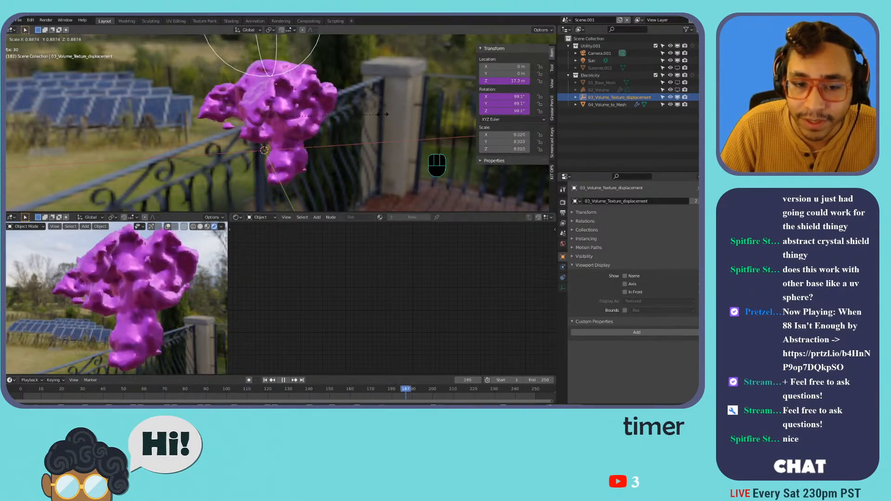
{"action": "left_click", "coordinate": [382, 116]}
{"action": "left_click", "coordinate": [307, 111]}
Reduce the Volume Displace strength of 02_Volume to about 1.009 and play the animation to check the monkey head.
{"action": "left_click", "coordinate": [597, 91]}
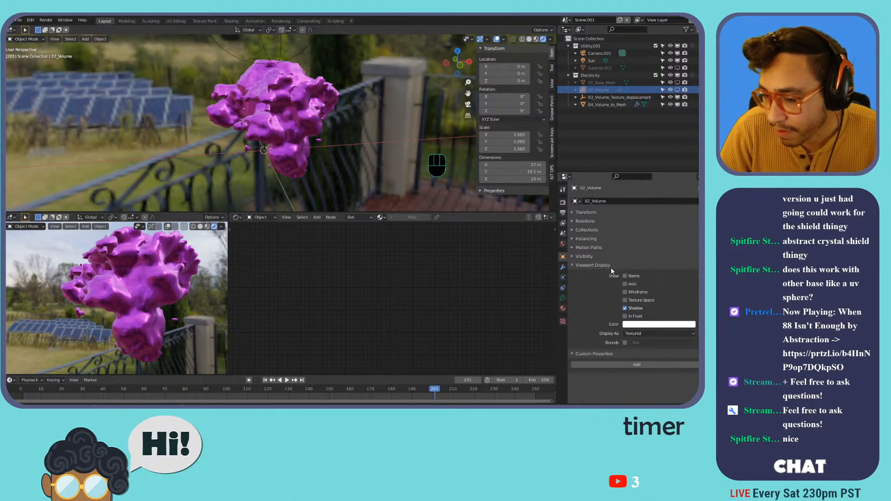
{"action": "left_click", "coordinate": [563, 267]}
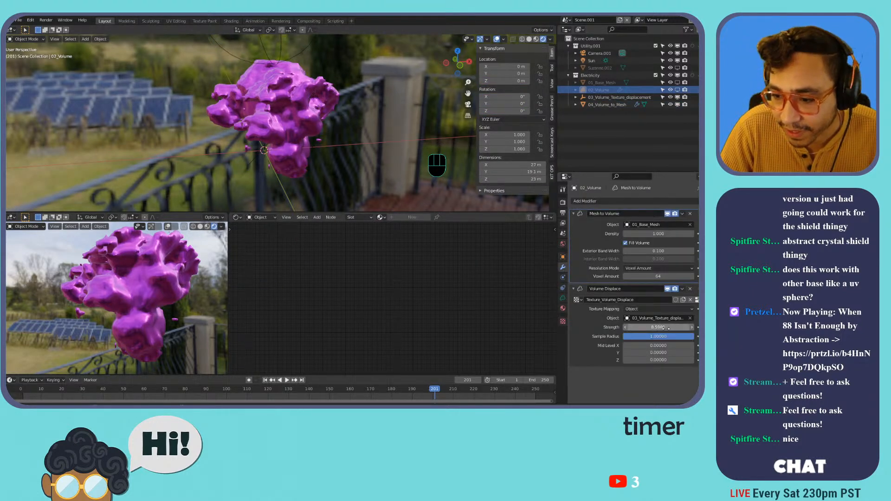
{"action": "left_click_drag", "start_coordinate": [658, 327], "coordinate": [616, 327]}
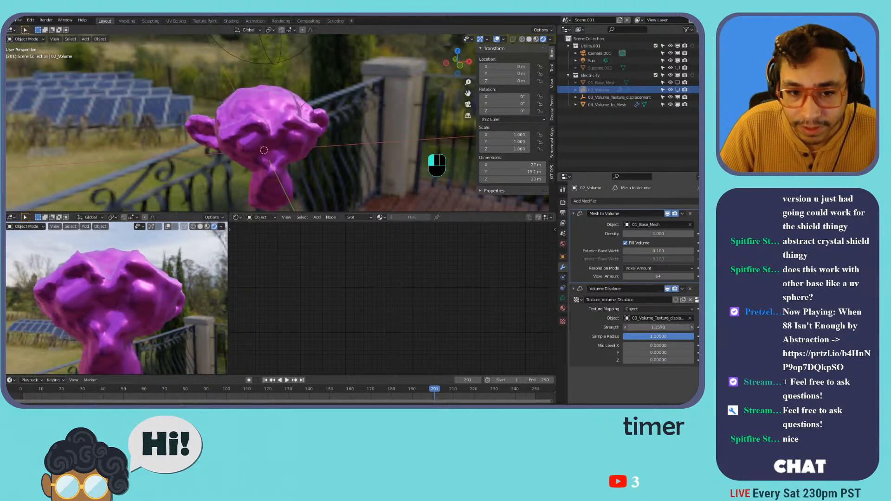
{"action": "middle_click_drag", "start_coordinate": [295, 144], "coordinate": [313, 111], "text": "shift"}
{"action": "scroll", "coordinate": [314, 112], "scroll_direction": "up", "scroll_amount": 3}
{"action": "scroll", "coordinate": [348, 136], "scroll_direction": "down", "scroll_amount": 1}
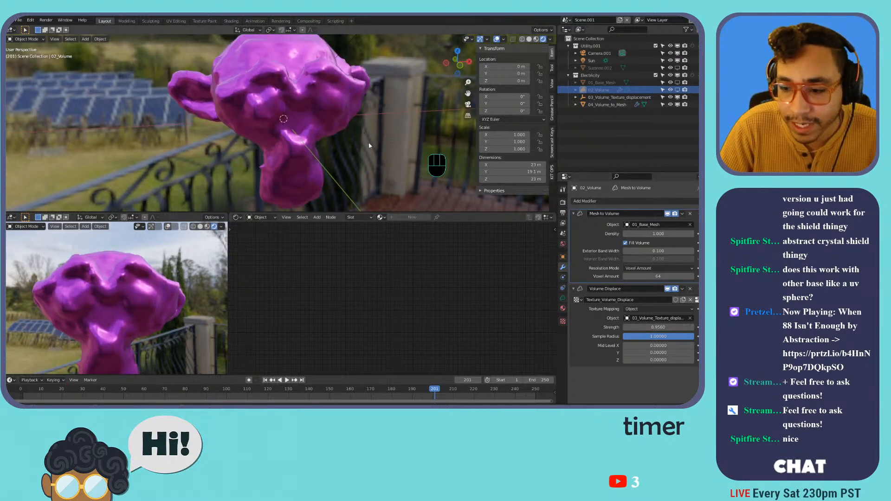
{"action": "key", "text": "space"}
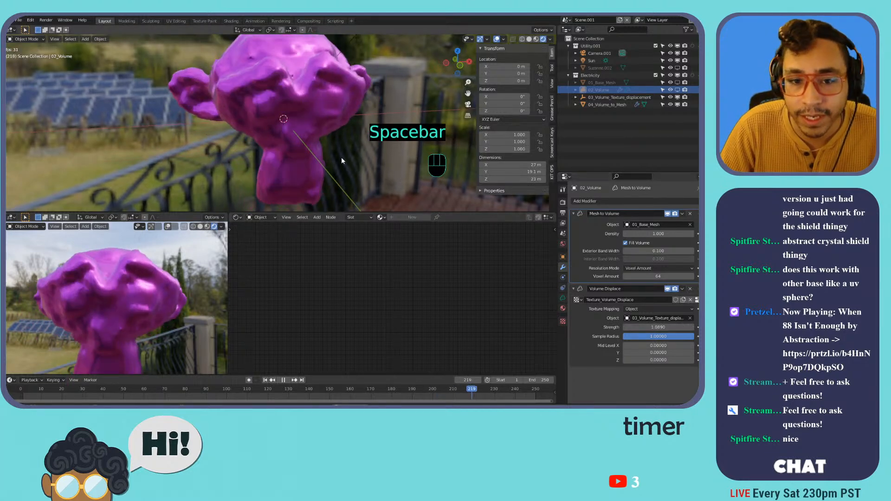
{"action": "middle_click_drag", "start_coordinate": [317, 122], "coordinate": [279, 108]}
{"action": "middle_click_drag", "start_coordinate": [259, 100], "coordinate": [263, 95]}
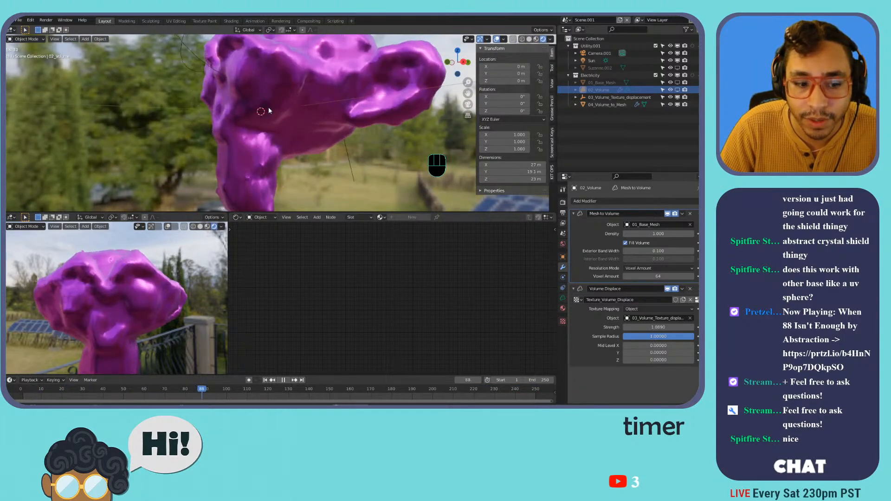
{"action": "scroll", "coordinate": [266, 112], "scroll_direction": "down", "scroll_amount": 3}
{"action": "middle_click_drag", "start_coordinate": [291, 112], "coordinate": [312, 107]}
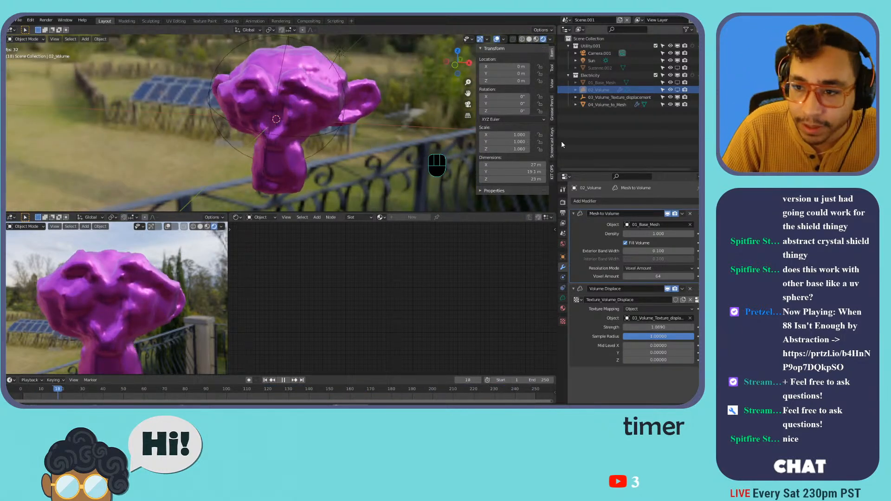
Try a Cast modifier on 04_Volume_to_Mesh and remove it.
{"action": "left_click", "coordinate": [598, 106]}
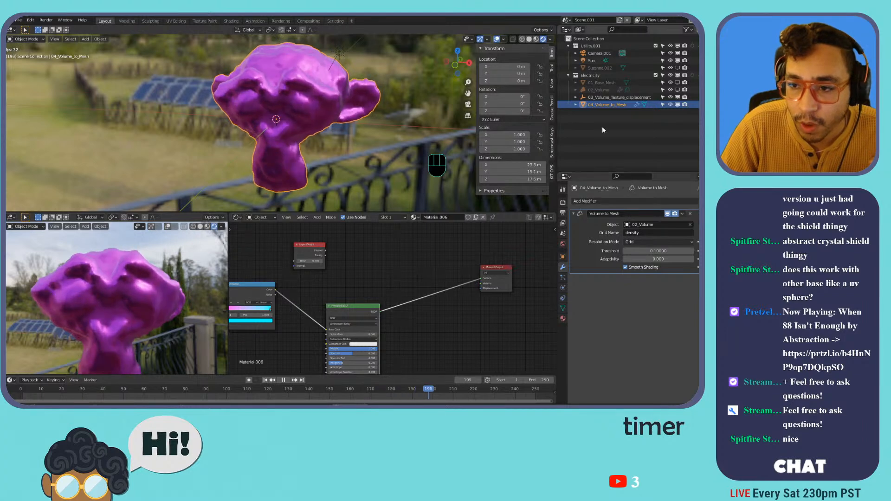
{"action": "left_click", "coordinate": [597, 201]}
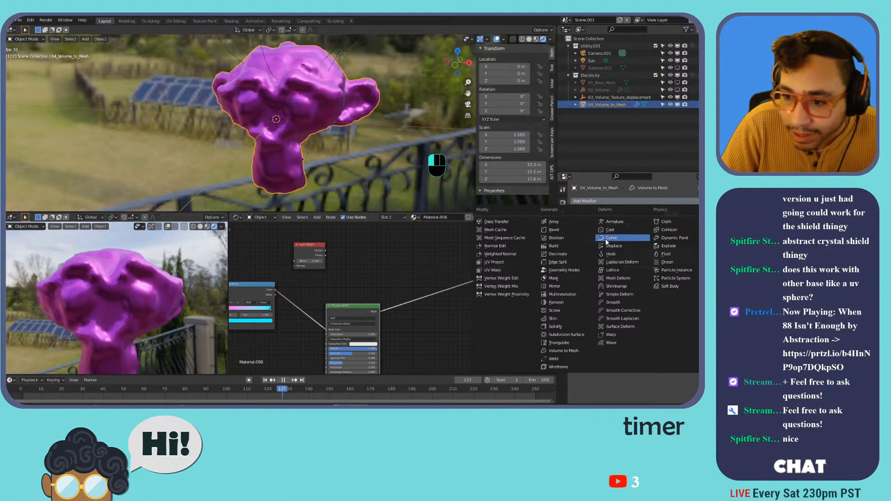
{"action": "left_click", "coordinate": [635, 231]}
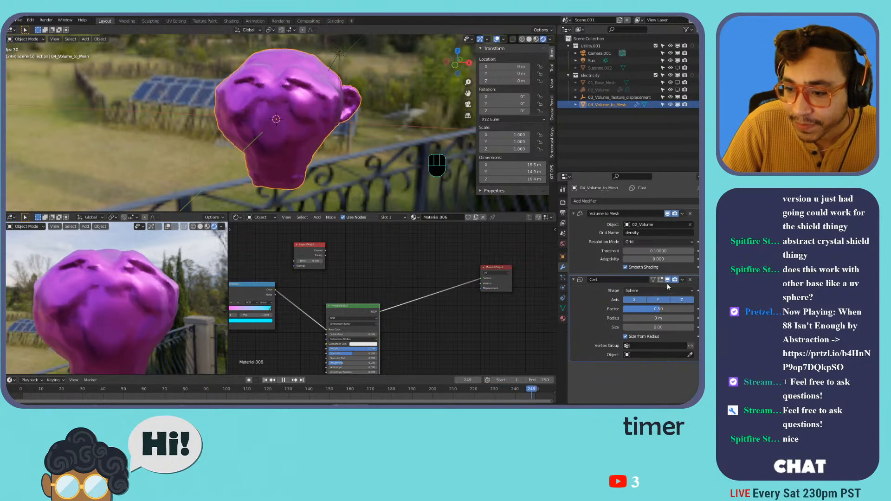
{"action": "left_click", "coordinate": [691, 280]}
Add a Simple Deform modifier to 04_Volume_to_Mesh with a 360° twist around the Z axis.
{"action": "left_click", "coordinate": [647, 202]}
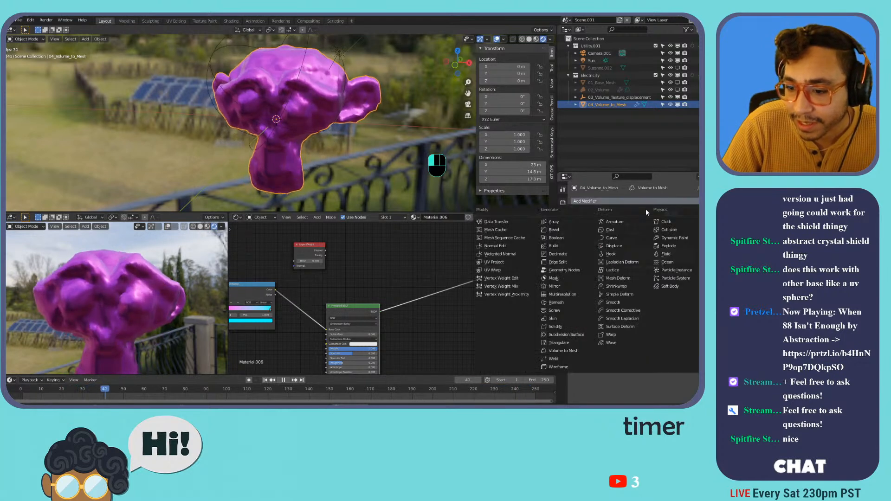
{"action": "left_click", "coordinate": [642, 294]}
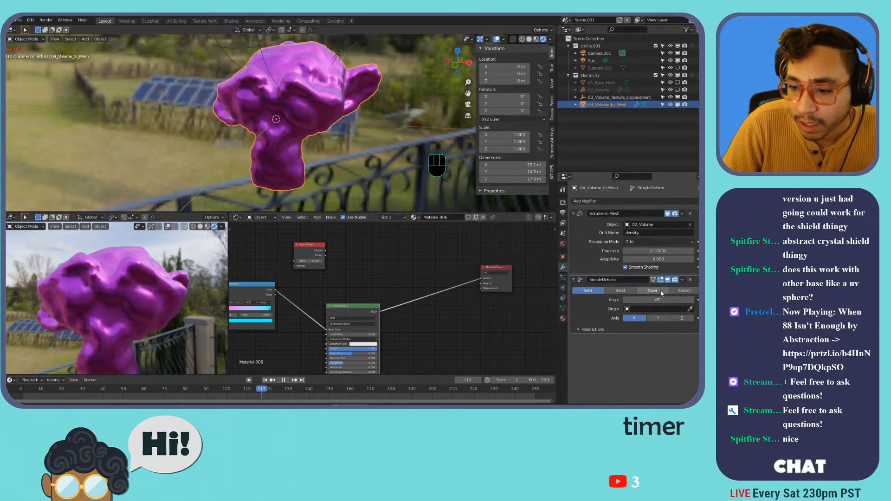
{"action": "left_click_drag", "start_coordinate": [659, 299], "coordinate": [690, 300]}
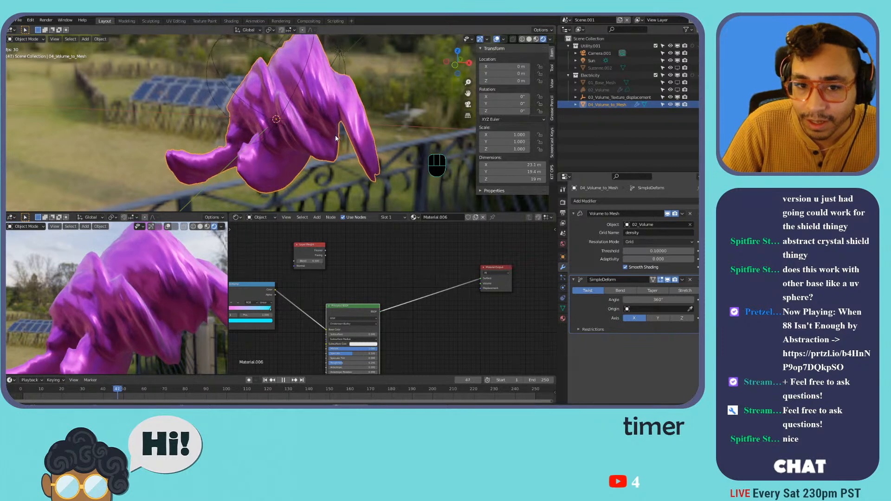
{"action": "scroll", "coordinate": [335, 137], "scroll_direction": "down", "scroll_amount": 3}
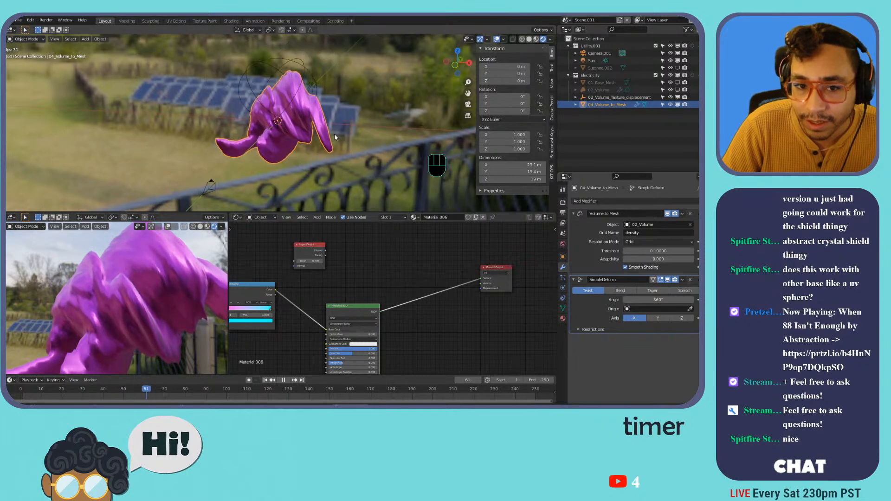
{"action": "left_click", "coordinate": [676, 317]}
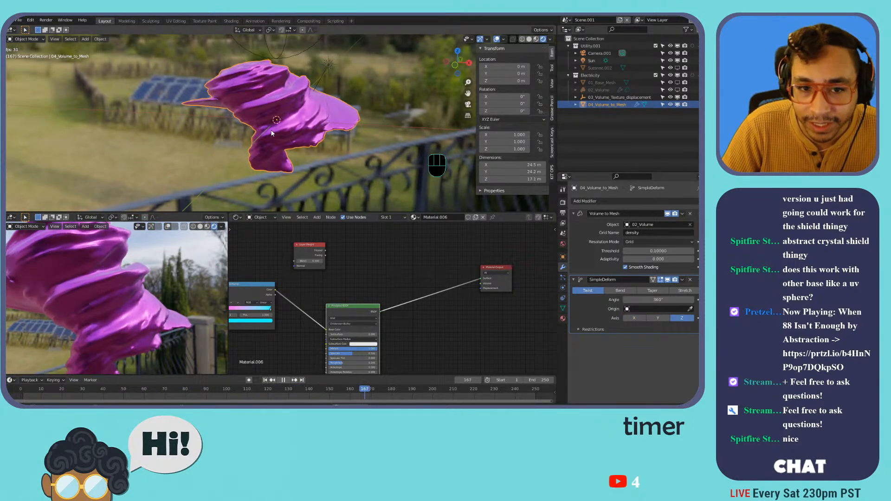
Try a free trackball rotation of the twisted 04_Volume_to_Mesh object and cancel it.
{"action": "key", "text": "r"}
{"action": "key", "text": "r"}
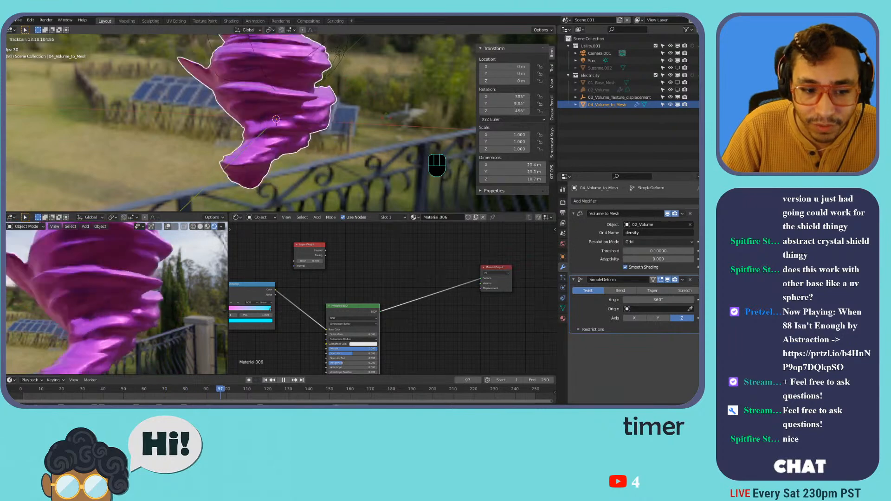
{"action": "key", "text": "Escape"}
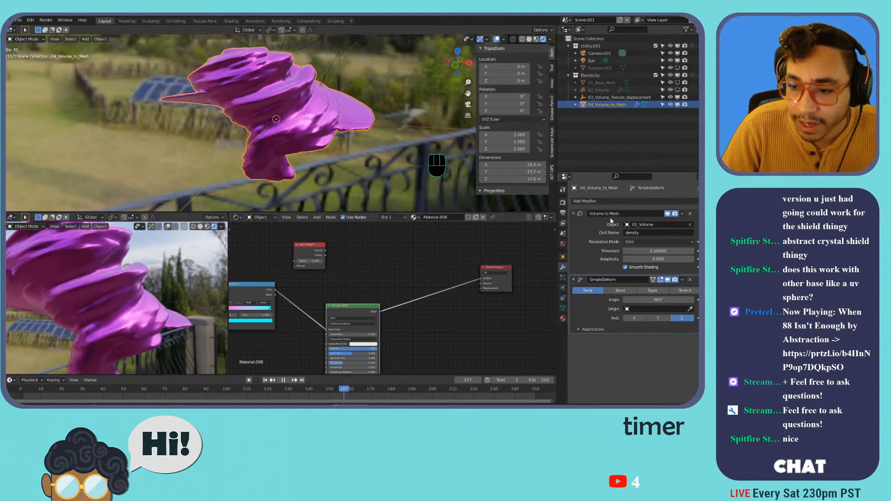
Add a Smooth modifier with a repeat of 2 to 04_Volume_to_Mesh and remove the Simple Deform modifier.
{"action": "left_click", "coordinate": [614, 202]}
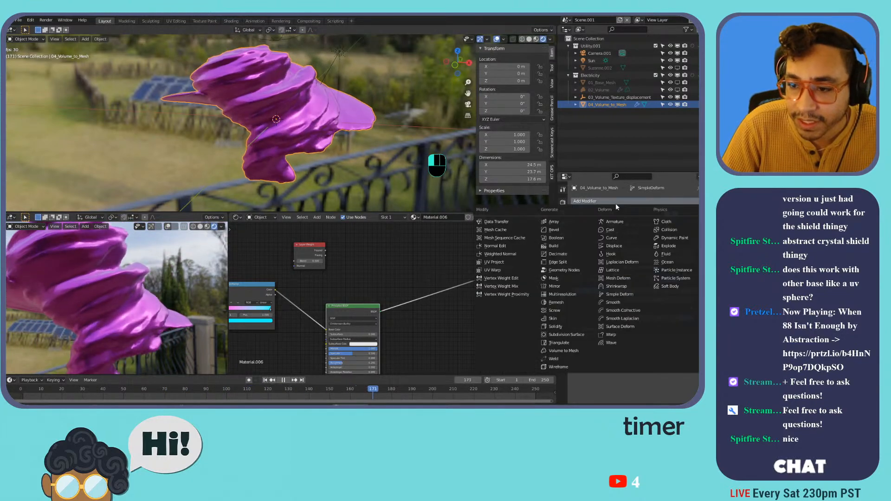
{"action": "left_click", "coordinate": [614, 303]}
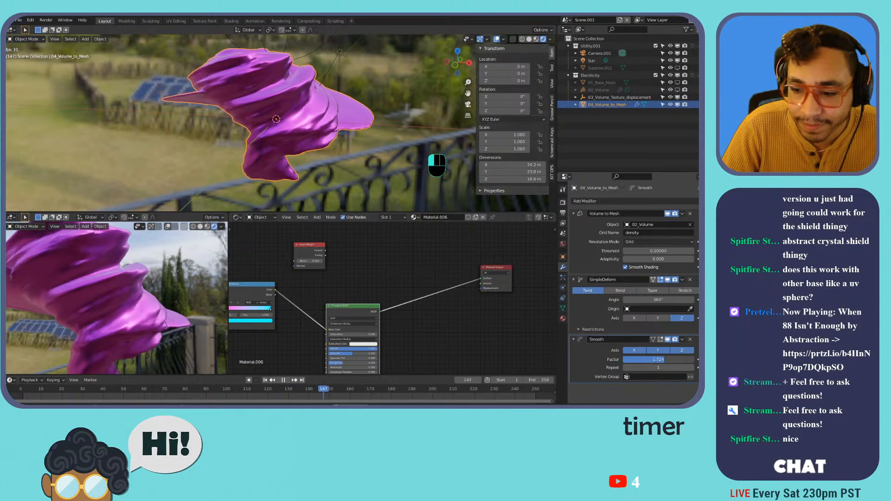
{"action": "key", "text": "ctrl+z"}
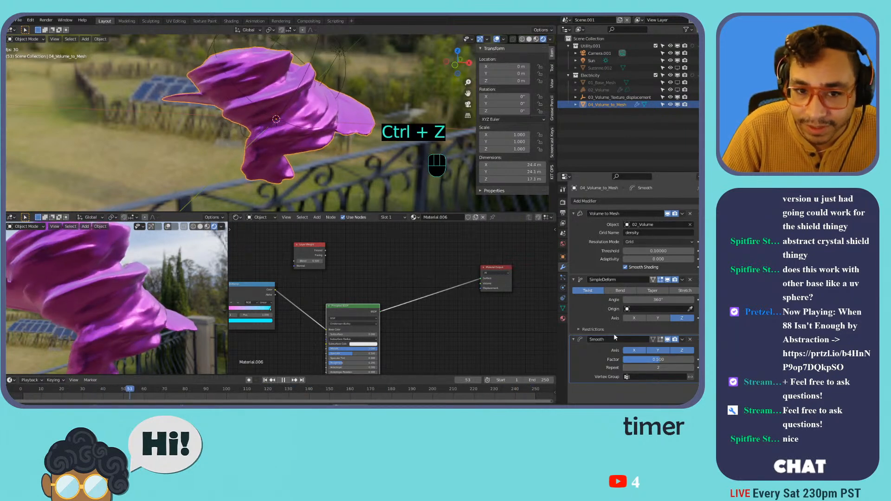
{"action": "left_click", "coordinate": [690, 280]}
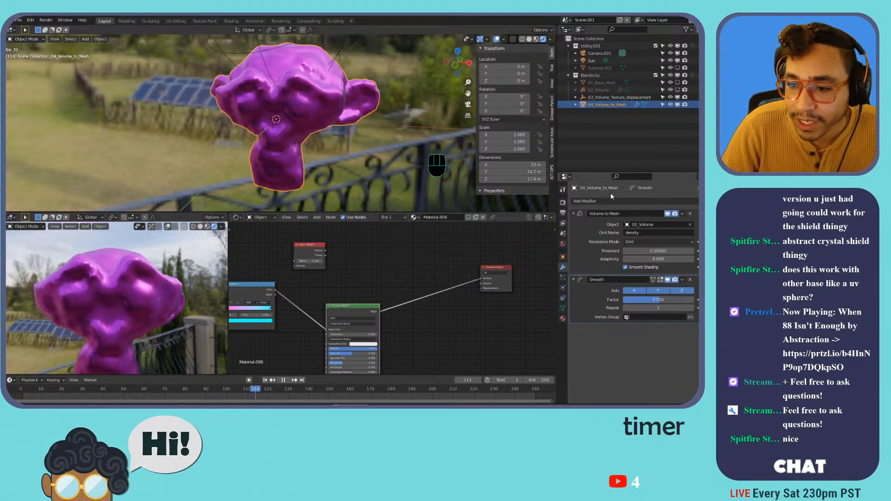
Add a Displace modifier to 04_Volume_to_Mesh and place it above the Smooth modifier.
{"action": "left_click", "coordinate": [611, 201]}
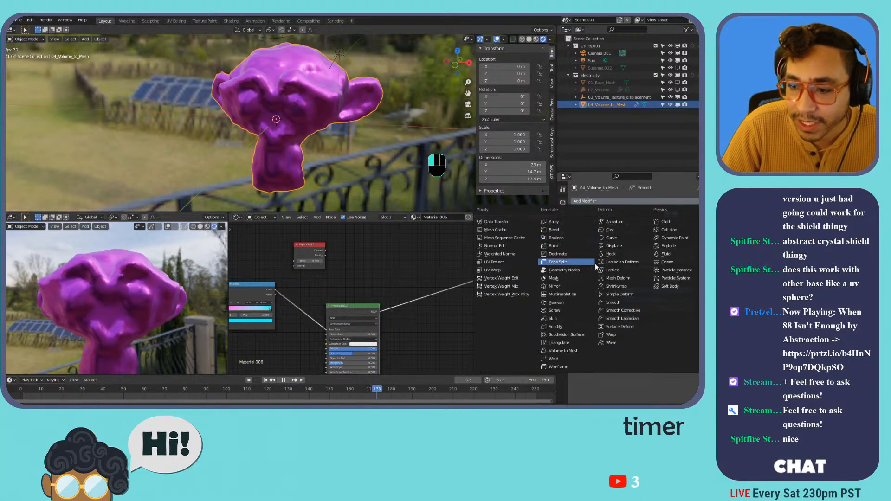
{"action": "left_click", "coordinate": [614, 246]}
{"action": "left_click_drag", "start_coordinate": [696, 330], "coordinate": [696, 280]}
Create a new texture for the Displace modifier and set its type to Clouds.
{"action": "left_click", "coordinate": [577, 291]}
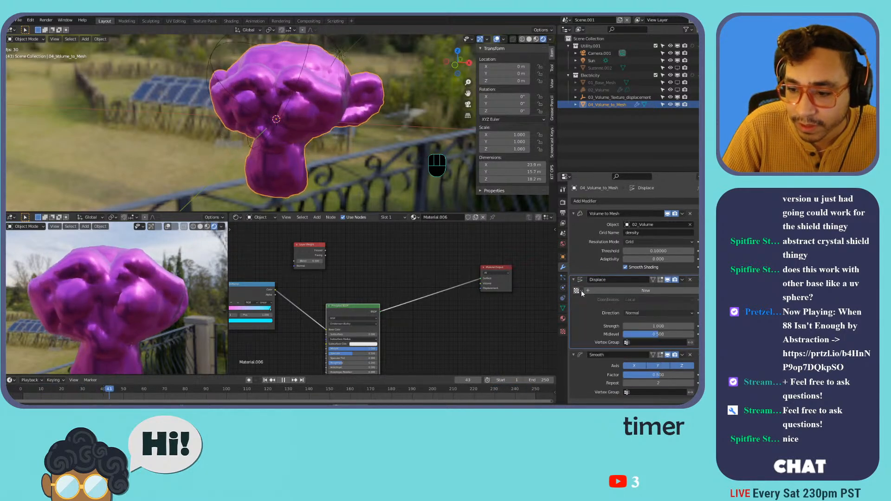
{"action": "left_click", "coordinate": [603, 289]}
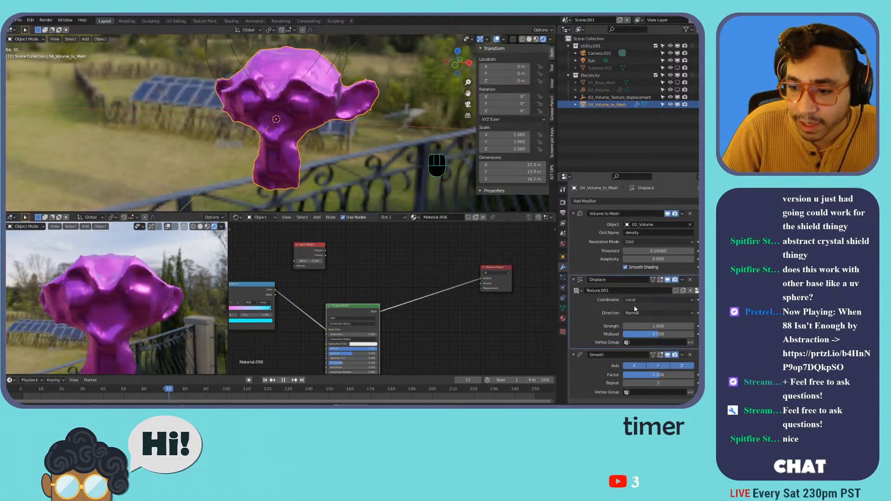
{"action": "left_click", "coordinate": [696, 290]}
{"action": "left_click", "coordinate": [620, 223]}
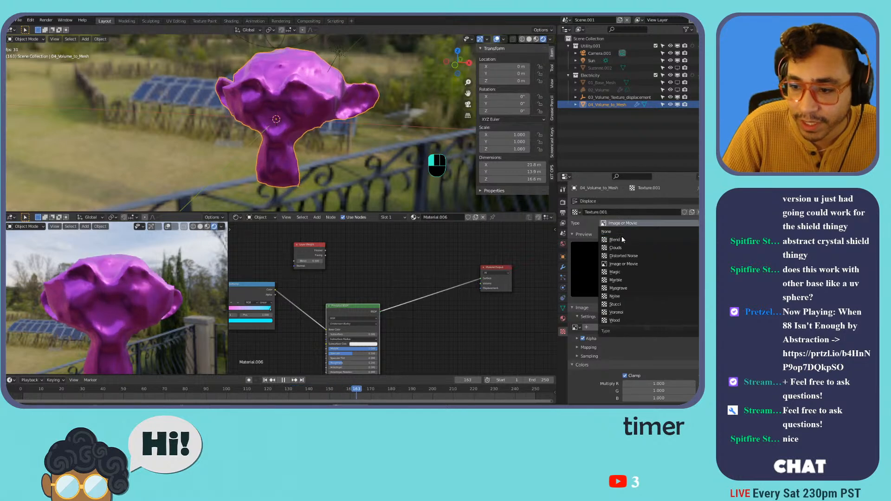
{"action": "left_click", "coordinate": [616, 249]}
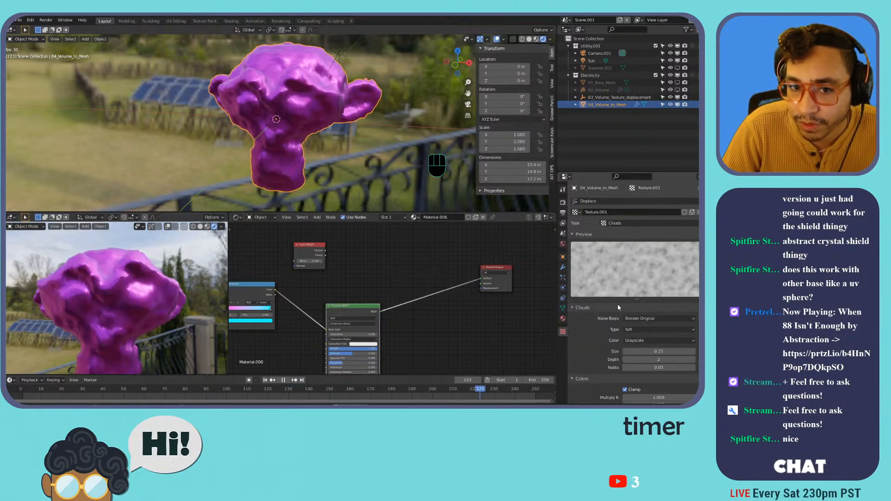
Set the Clouds texture size to 1.31 and the Displace modifier's strength to 11.5 on 04_Volume_to_Mesh.
{"action": "scroll", "coordinate": [623, 349], "scroll_direction": "down", "scroll_amount": 2}
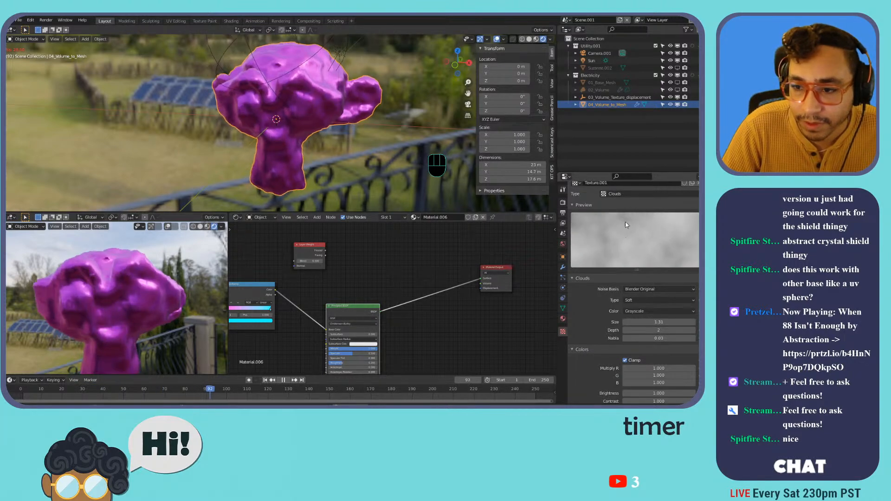
{"action": "left_click", "coordinate": [562, 269]}
{"action": "mouse_move", "coordinate": [649, 325]}
{"action": "left_mouse_down"}
{"action": "mouse_move", "coordinate": [692, 326]}
{"action": "mouse_move", "coordinate": [650, 327]}
{"action": "left_mouse_up"}
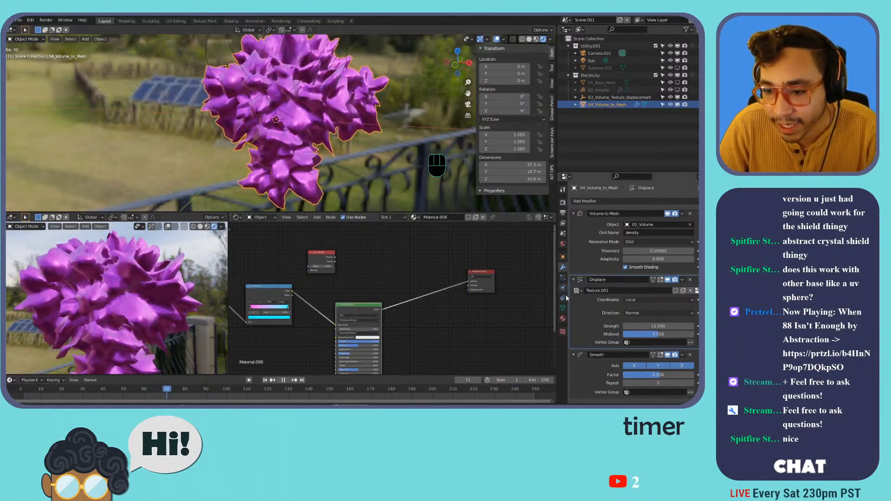
Try Material.005 on 04_Volume_to_Mesh, and assign Material.003 in its place.
{"action": "left_click", "coordinate": [563, 318]}
{"action": "left_click", "coordinate": [577, 232]}
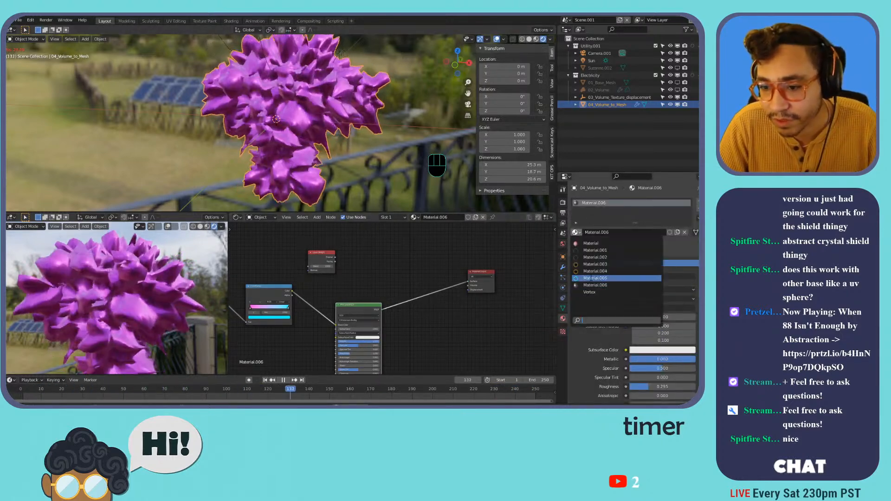
{"action": "left_click", "coordinate": [603, 285]}
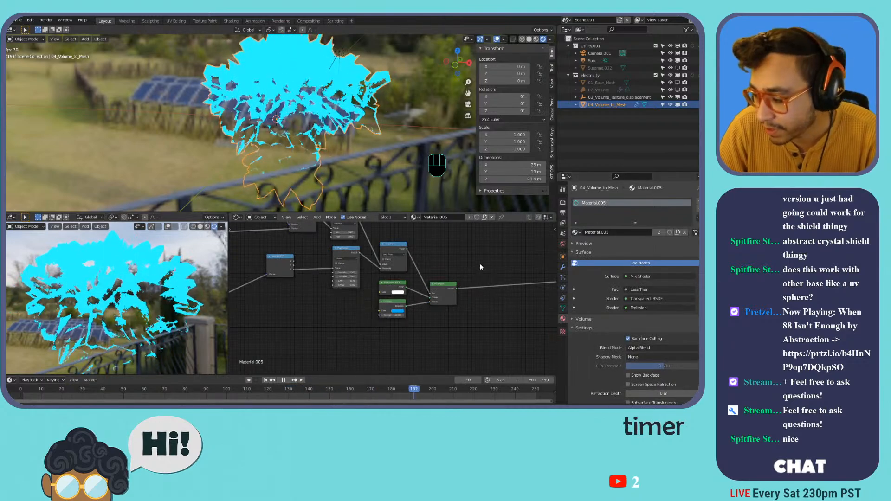
{"action": "left_click", "coordinate": [576, 232]}
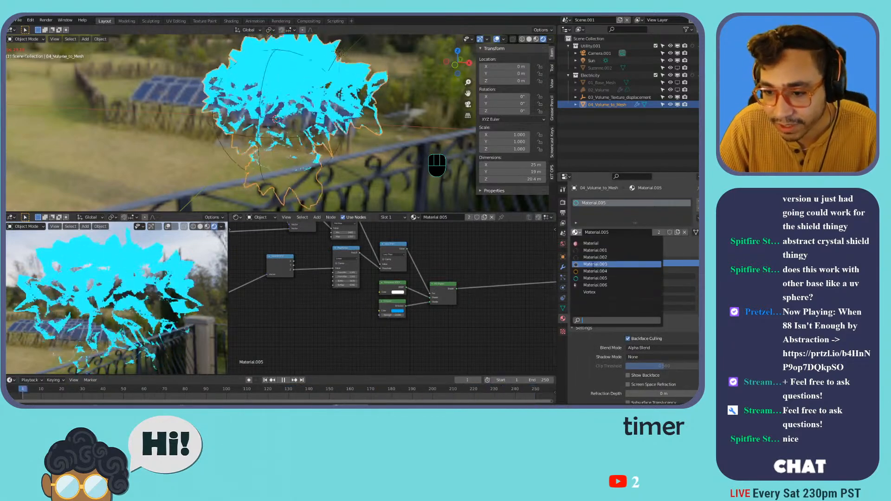
{"action": "left_click", "coordinate": [594, 263]}
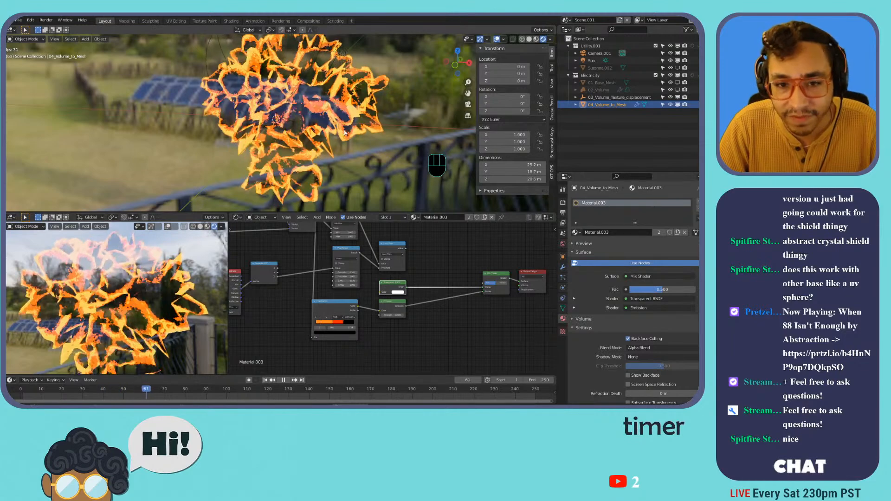
Increase the strength of the Volume Displace modifier on the 02_Volume object.
{"action": "left_click", "coordinate": [608, 97]}
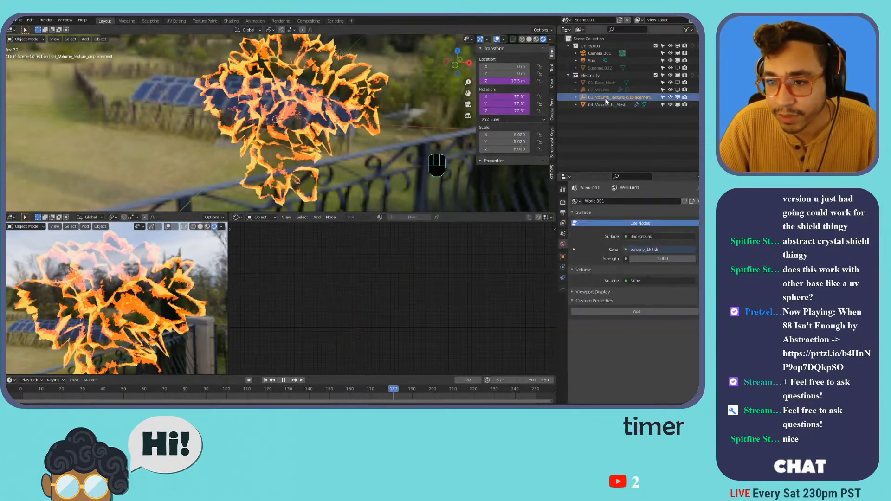
{"action": "left_click", "coordinate": [600, 89]}
{"action": "left_click", "coordinate": [562, 267]}
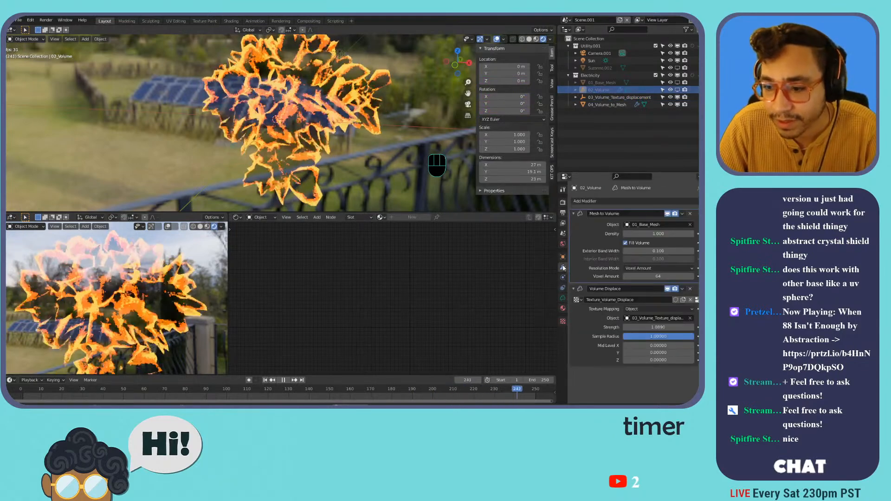
{"action": "left_click_drag", "start_coordinate": [650, 328], "coordinate": [683, 328]}
{"action": "left_click_drag", "start_coordinate": [628, 328], "coordinate": [692, 328]}
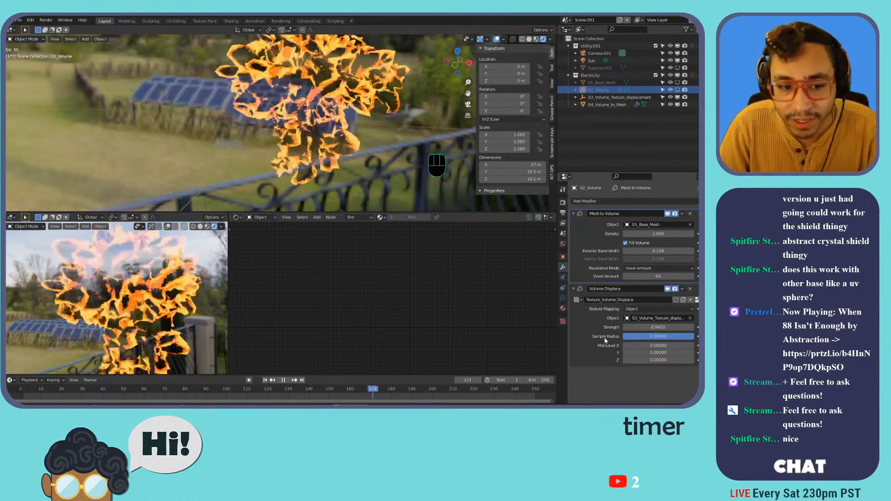
Make the render background transparent in the Film settings.
{"action": "left_click", "coordinate": [563, 202]}
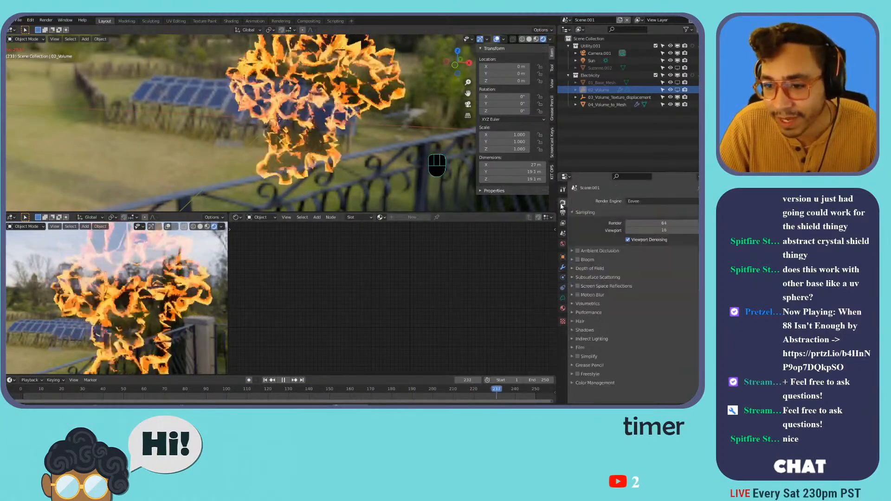
{"action": "left_click", "coordinate": [580, 348]}
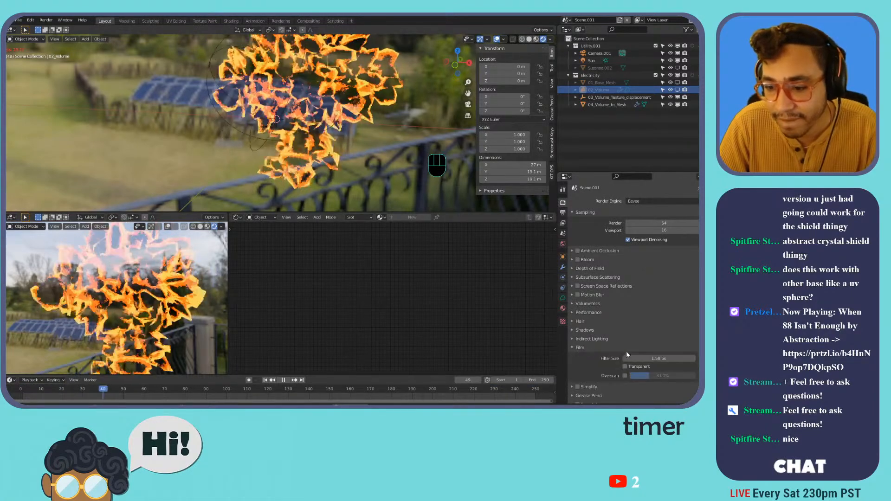
{"action": "left_click", "coordinate": [625, 367]}
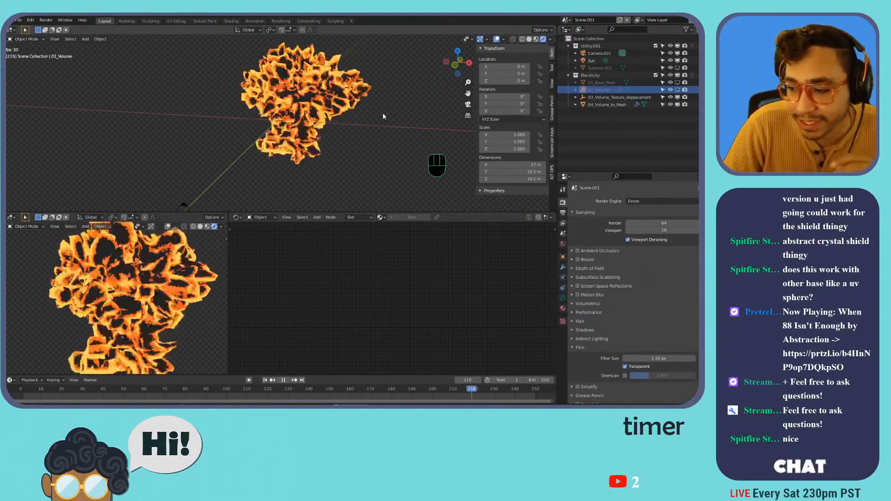
Stop playback, switch to the scene named Scene, and enable collection 001 in place of Volume_Electricity.
{"action": "key", "text": "space"}
{"action": "left_click", "coordinate": [567, 19]}
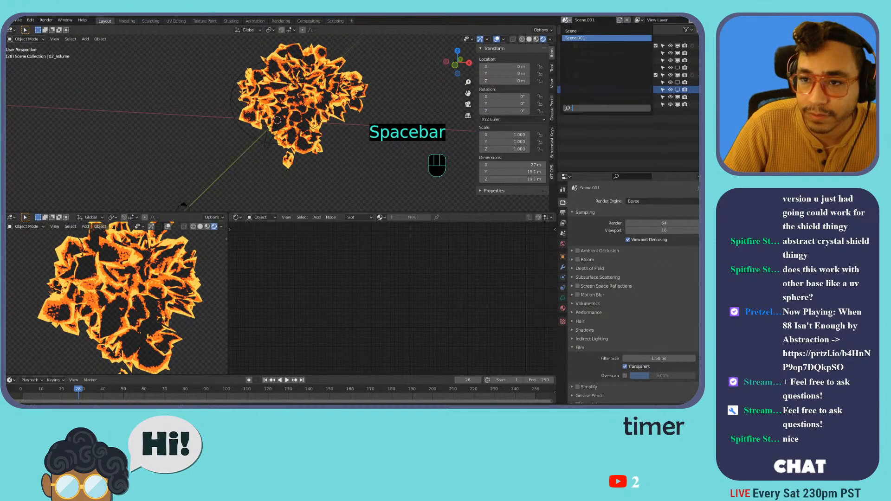
{"action": "left_click", "coordinate": [571, 31]}
{"action": "scroll", "coordinate": [306, 109], "scroll_direction": "up", "scroll_amount": 10}
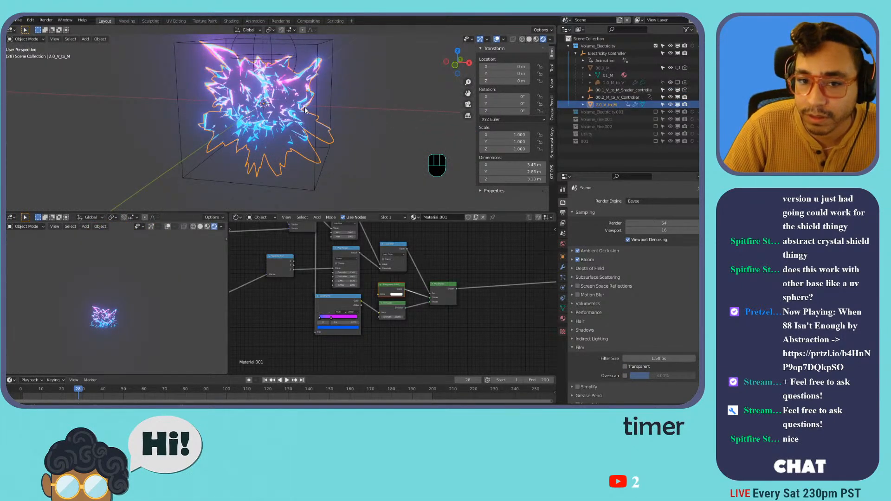
{"action": "left_click", "coordinate": [656, 45]}
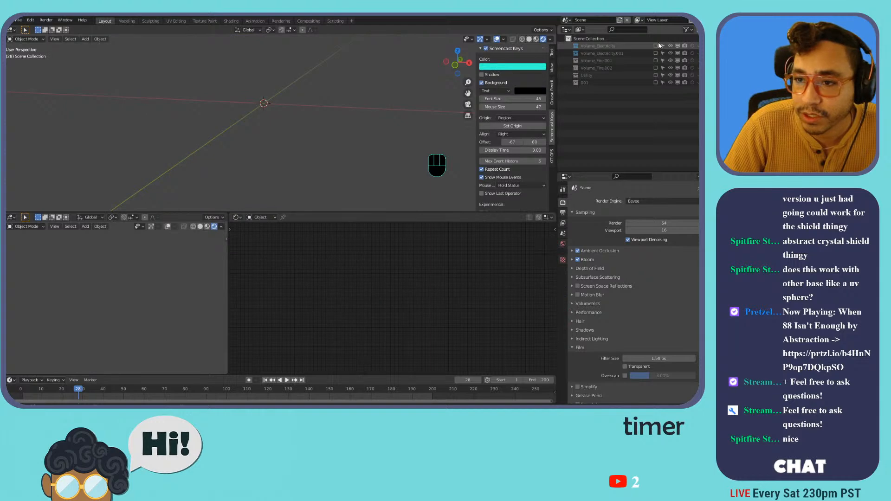
{"action": "left_click", "coordinate": [656, 82]}
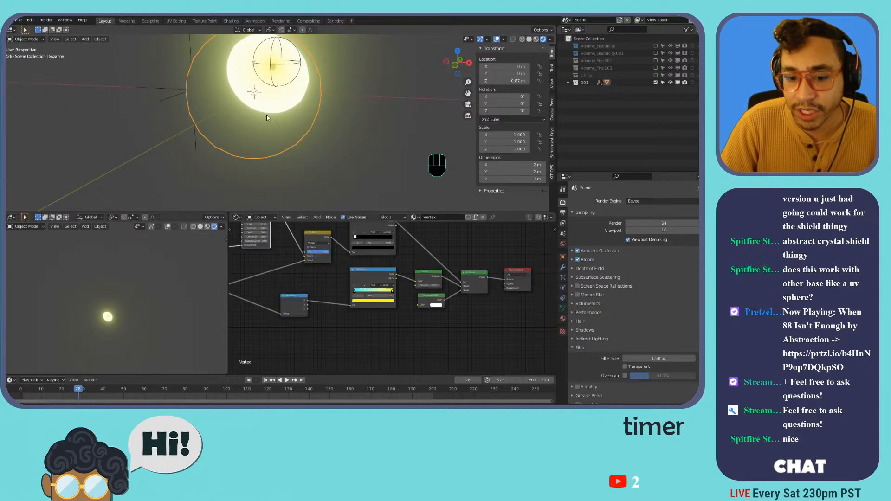
Move the Proximity empty outside the glowing sphere, to about X 1.13 m, Y -0.76 m, Z 0.50 m.
{"action": "scroll", "coordinate": [345, 252], "scroll_direction": "down", "scroll_amount": 1}
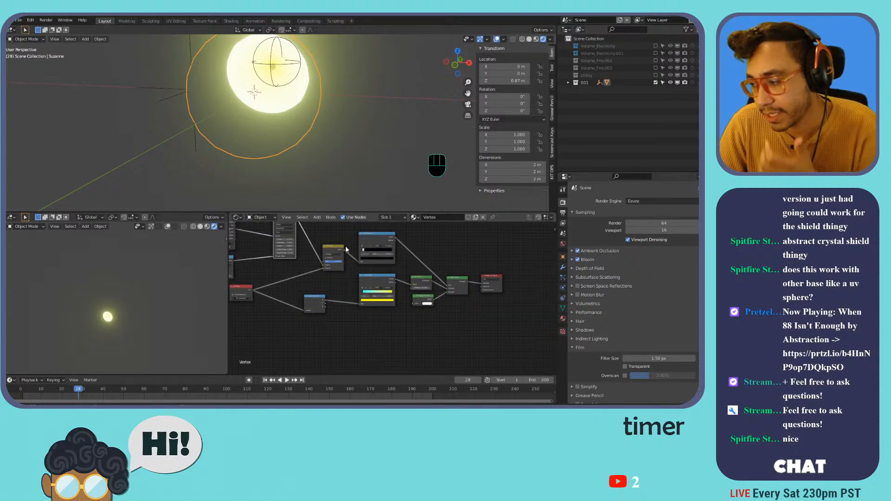
{"action": "key", "text": "KP_0"}
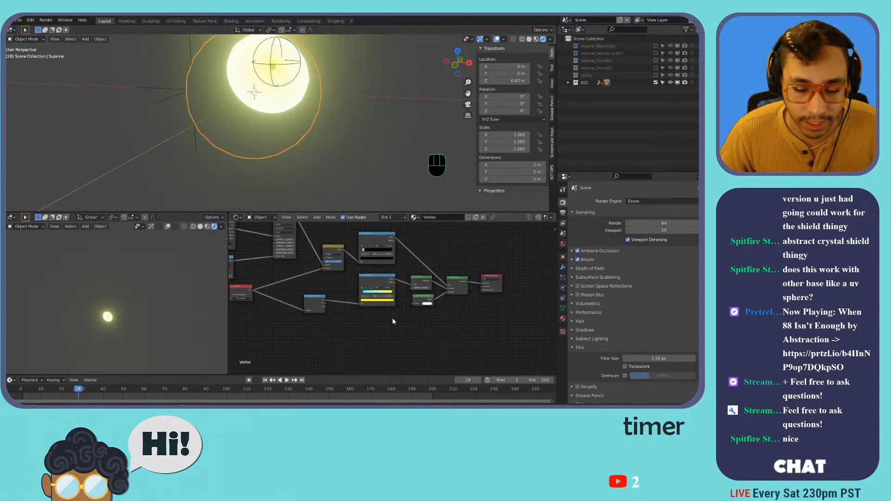
{"action": "key", "text": "Page_Up"}
{"action": "key", "text": "Home"}
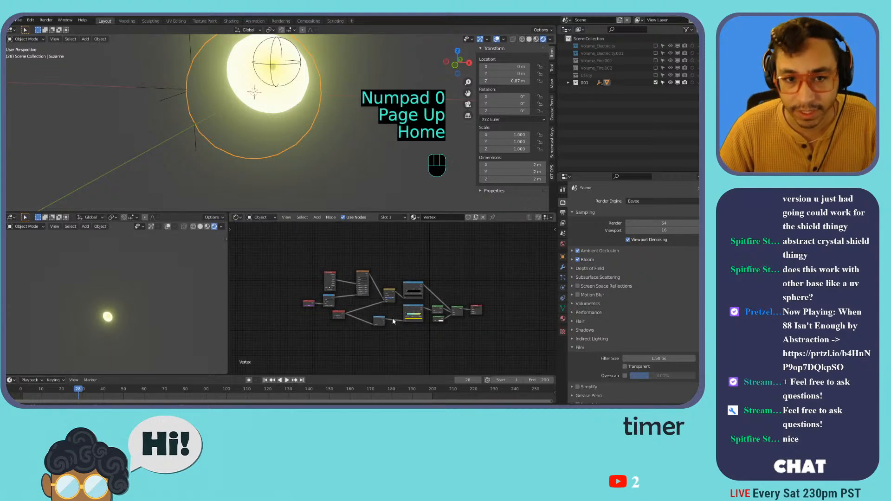
{"action": "left_click", "coordinate": [274, 61]}
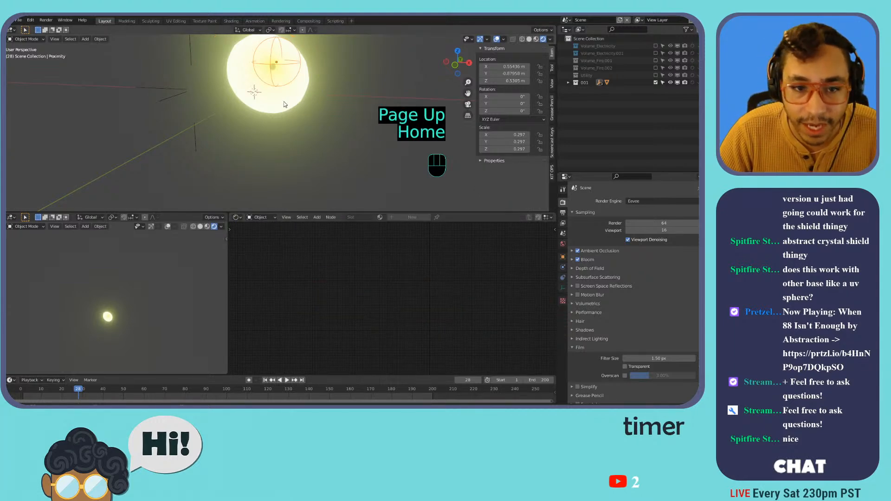
{"action": "key", "text": "g"}
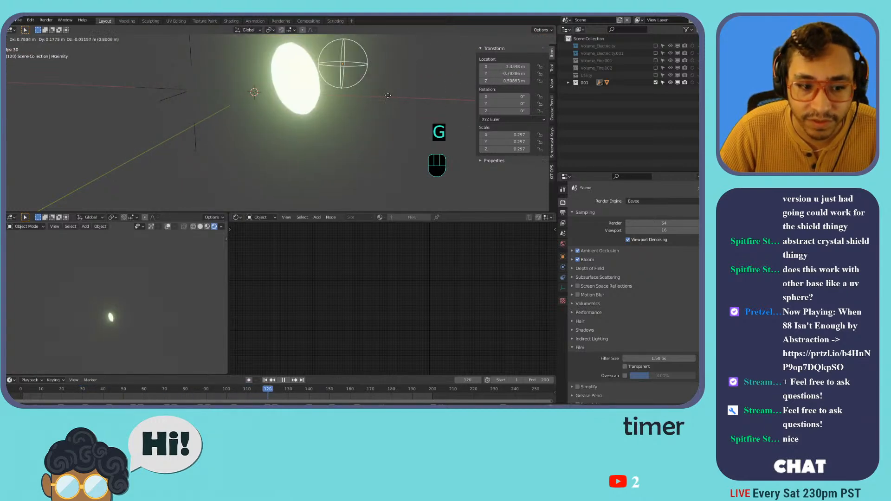
{"action": "left_click", "coordinate": [371, 99]}
Enable the wireframe viewport display for the glowing Suzanne sphere object.
{"action": "left_click", "coordinate": [355, 136]}
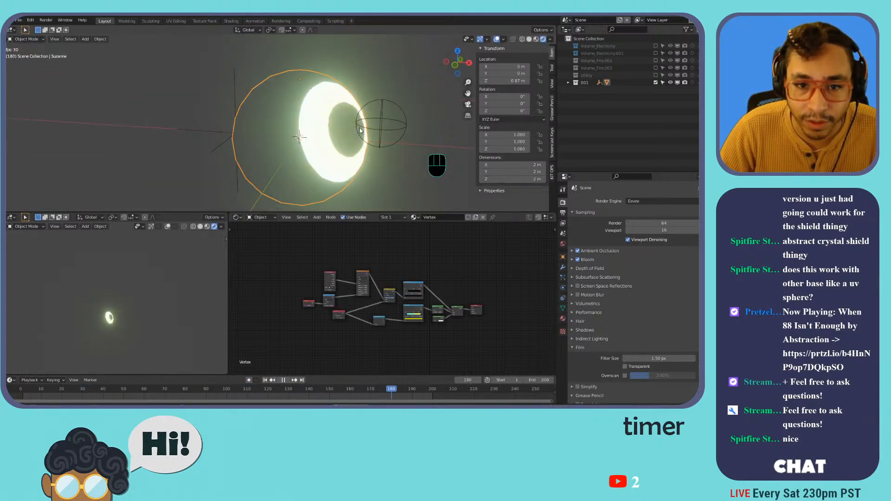
{"action": "left_click", "coordinate": [563, 257]}
{"action": "left_click", "coordinate": [588, 265]}
{"action": "left_click", "coordinate": [625, 291]}
Try moving the Proximity empty across the wireframed sphere and cancel the move.
{"action": "left_click", "coordinate": [384, 146]}
{"action": "key", "text": "g"}
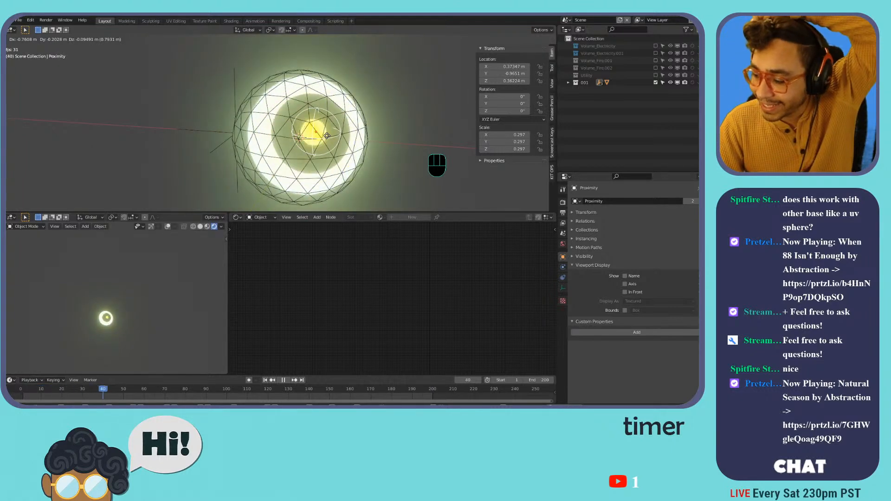
{"action": "right_click", "coordinate": [100, 153]}
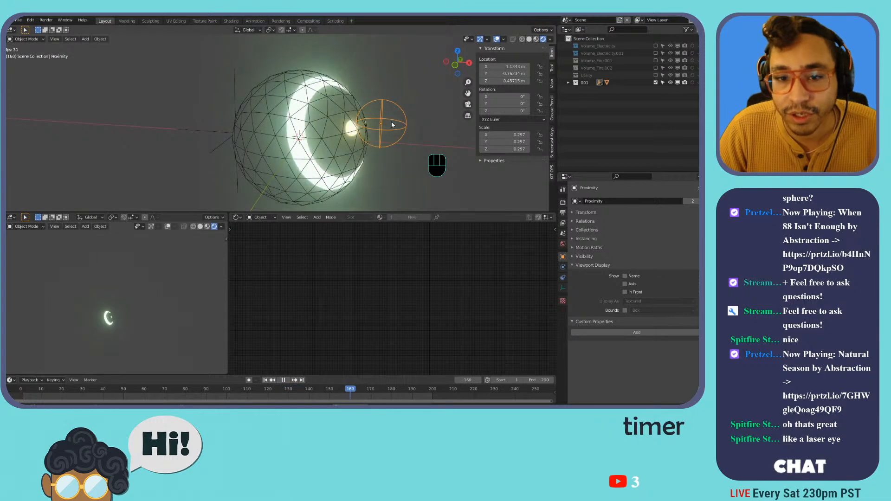
View the sphere's Vertex material nodes, stop playback, and try a short move of the Proximity empty, then cancel it.
{"action": "left_click", "coordinate": [327, 122]}
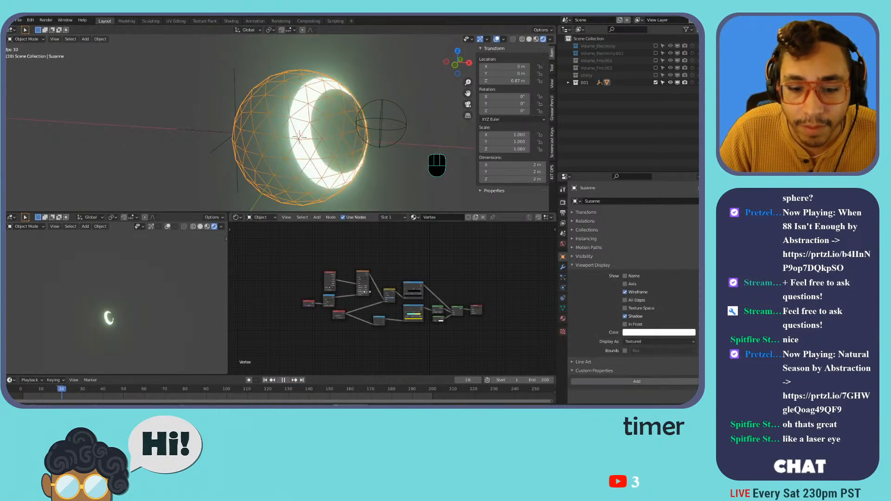
{"action": "scroll", "coordinate": [381, 265], "scroll_direction": "up", "scroll_amount": 3}
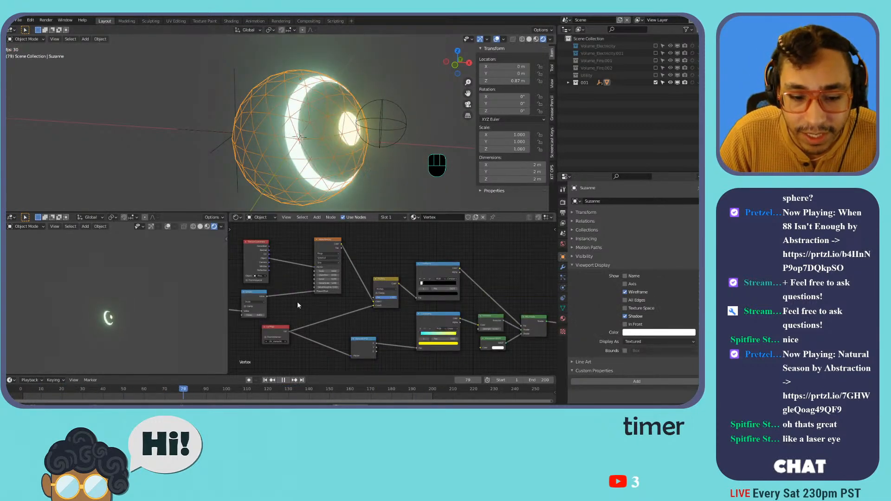
{"action": "key", "text": "space"}
{"action": "left_click", "coordinate": [378, 113]}
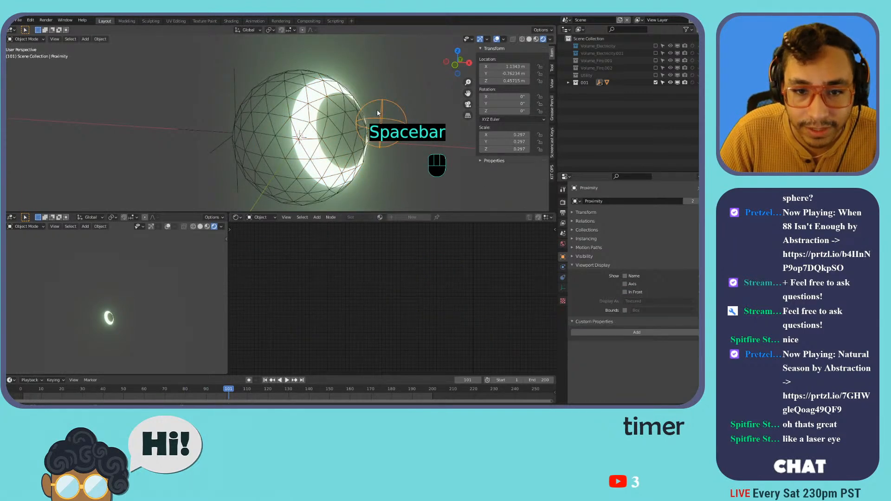
{"action": "key", "text": "g"}
{"action": "right_click", "coordinate": [372, 109]}
Examine the sphere's VertexWeightProximity modifier settings and test their effect with a cancelled move of the Proximity empty.
{"action": "left_click", "coordinate": [322, 107]}
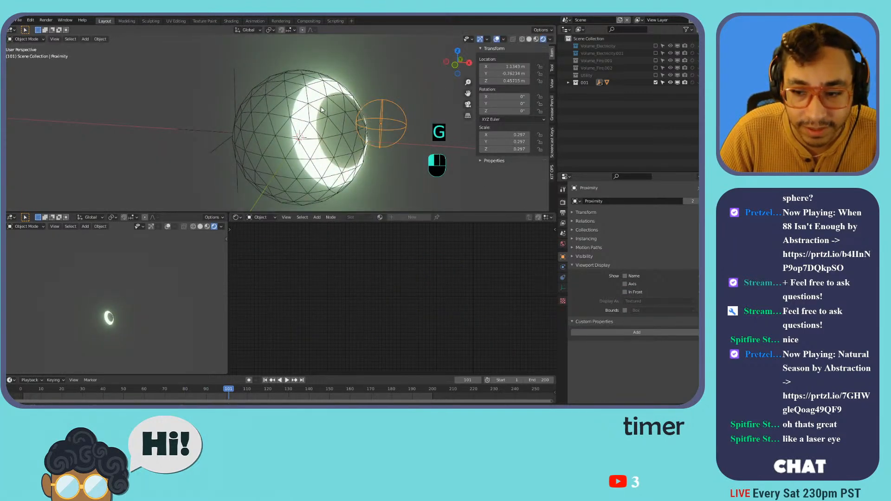
{"action": "left_click", "coordinate": [563, 266]}
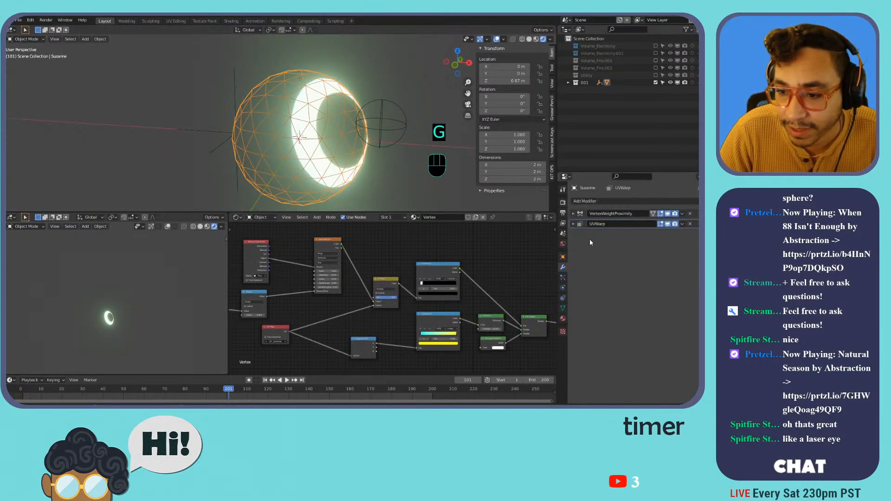
{"action": "left_click", "coordinate": [573, 214]}
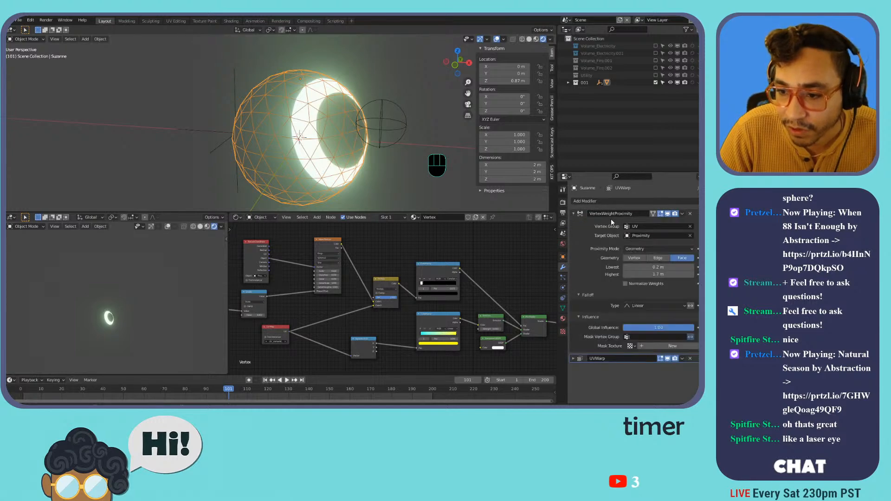
{"action": "left_click", "coordinate": [398, 133]}
{"action": "key", "text": "g"}
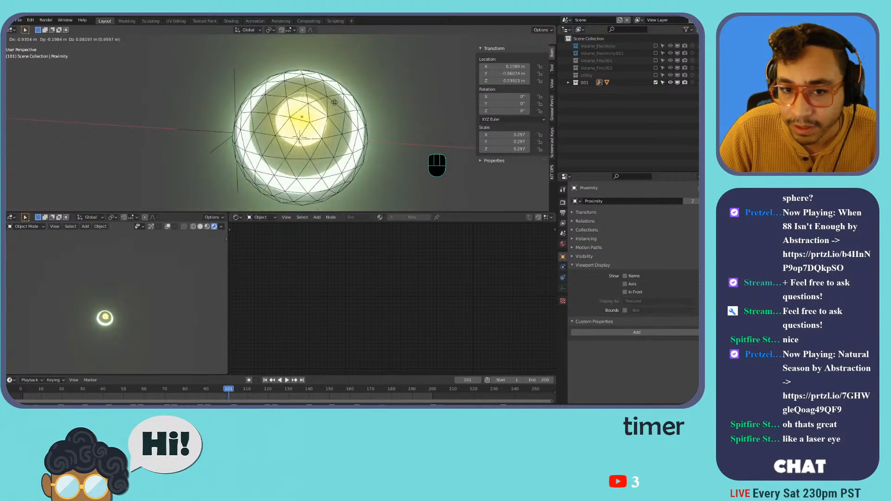
{"action": "right_click", "coordinate": [348, 121]}
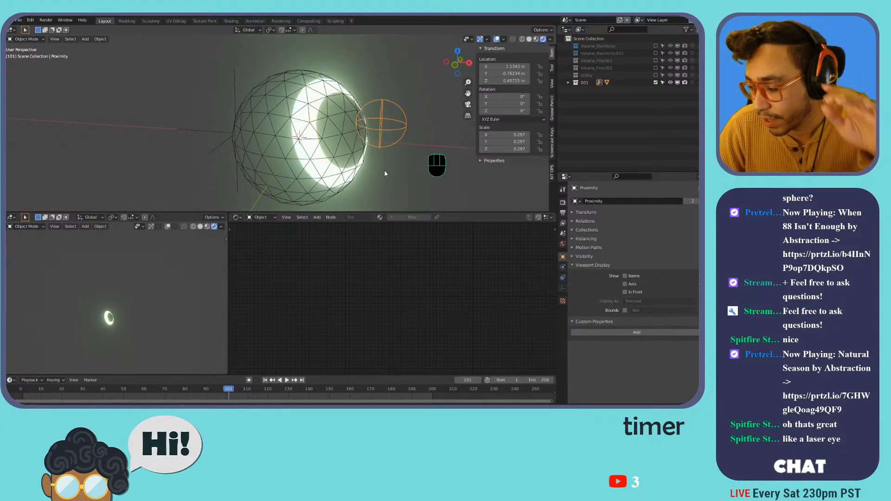
Examine the UV Map node's connections in the Vertex material along with the sphere's UV vertex group and UV_VertexWeight map.
{"action": "left_click", "coordinate": [336, 135]}
{"action": "scroll", "coordinate": [362, 277], "scroll_direction": "up", "scroll_amount": 5}
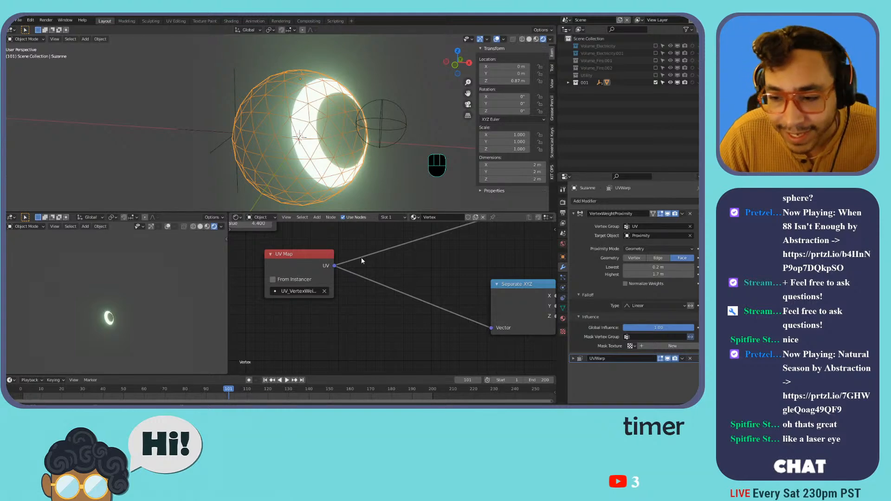
{"action": "left_click", "coordinate": [565, 308]}
{"action": "left_click", "coordinate": [564, 308]}
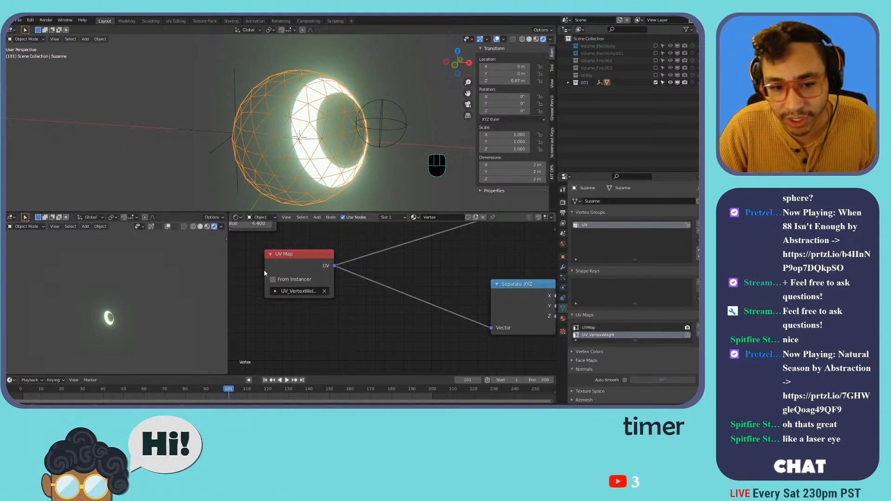
{"action": "scroll", "coordinate": [311, 263], "scroll_direction": "down", "scroll_amount": 13}
{"action": "middle_click_drag", "start_coordinate": [398, 266], "coordinate": [366, 327]}
{"action": "scroll", "coordinate": [349, 301], "scroll_direction": "up", "scroll_amount": 3}
{"action": "scroll", "coordinate": [380, 297], "scroll_direction": "up", "scroll_amount": 2}
{"action": "scroll", "coordinate": [381, 298], "scroll_direction": "up", "scroll_amount": 5}
{"action": "scroll", "coordinate": [390, 314], "scroll_direction": "down", "scroll_amount": 4}
{"action": "middle_click_drag", "start_coordinate": [407, 318], "coordinate": [436, 275]}
{"action": "scroll", "coordinate": [438, 305], "scroll_direction": "up", "scroll_amount": 1}
{"action": "middle_click_drag", "start_coordinate": [402, 312], "coordinate": [417, 283]}
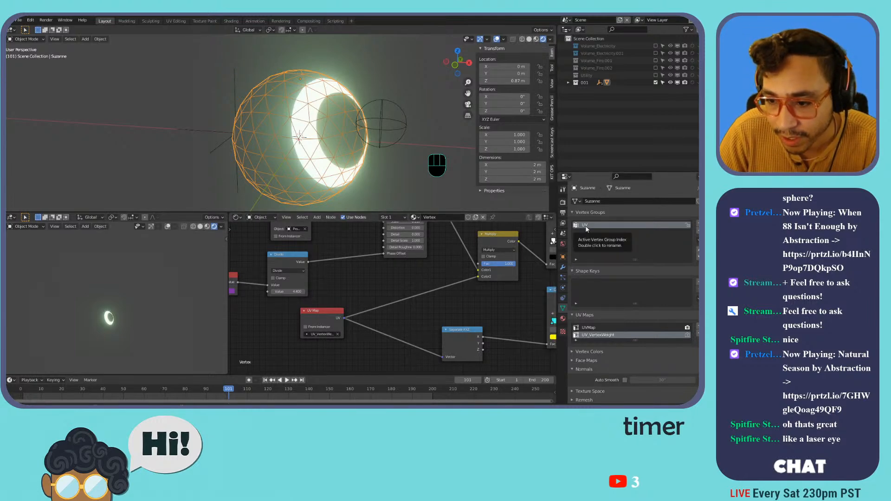
Examine the sphere's UV vertex group options, its UVWarp modifier settings and the UV Map node in the Vertex material.
{"action": "key", "text": "Tab"}
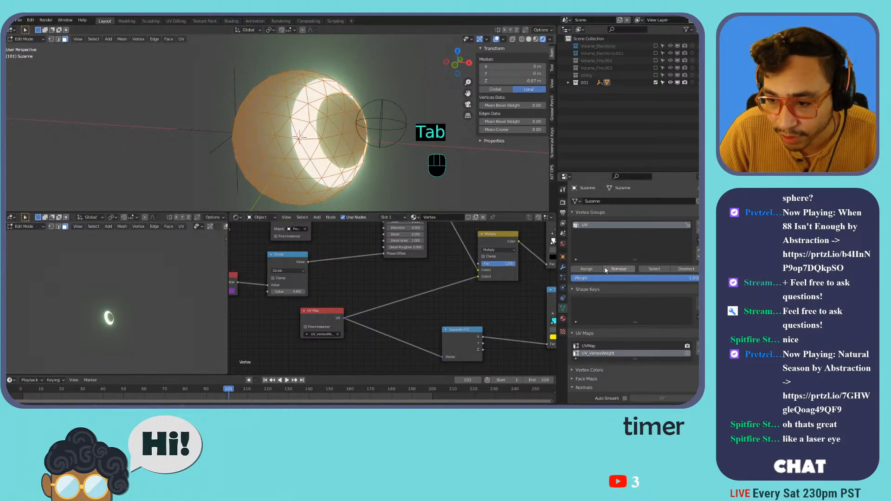
{"action": "key", "text": "Tab"}
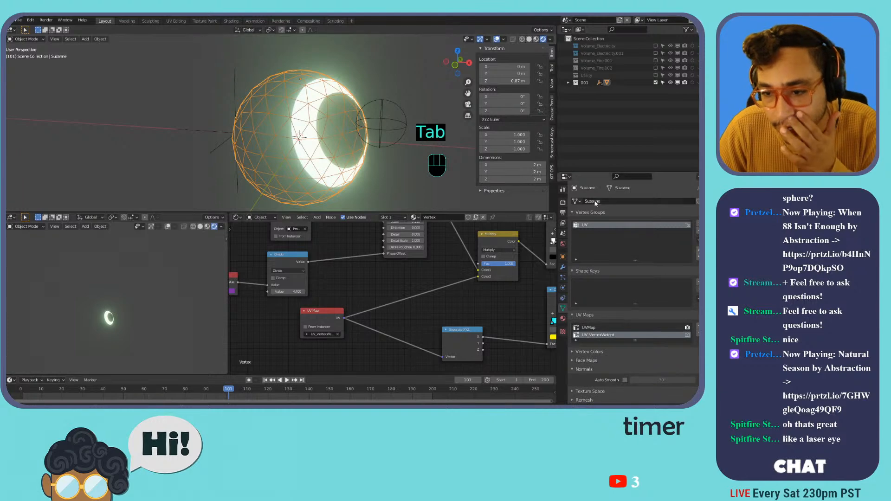
{"action": "left_click", "coordinate": [562, 268]}
{"action": "left_click", "coordinate": [574, 358]}
{"action": "scroll", "coordinate": [617, 281], "scroll_direction": "down", "scroll_amount": 5}
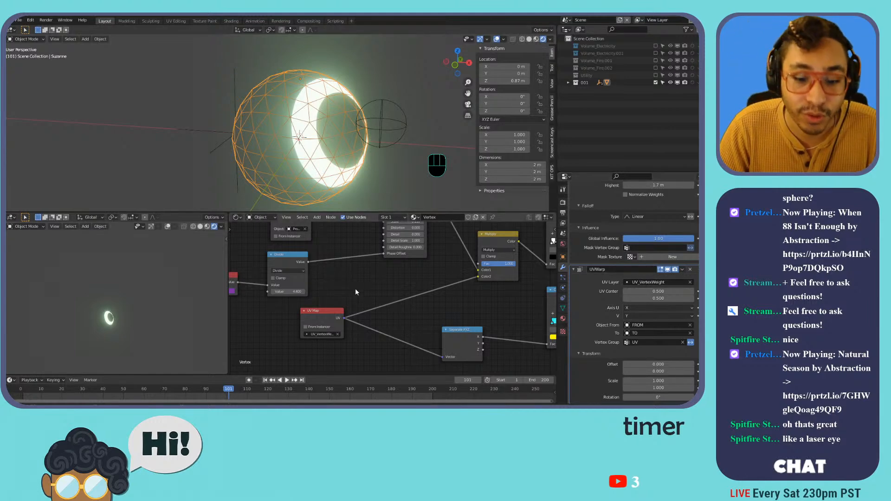
{"action": "scroll", "coordinate": [392, 297], "scroll_direction": "up", "scroll_amount": 6}
{"action": "middle_click_drag", "start_coordinate": [313, 345], "coordinate": [412, 306]}
{"action": "left_click_drag", "start_coordinate": [369, 285], "coordinate": [334, 294]}
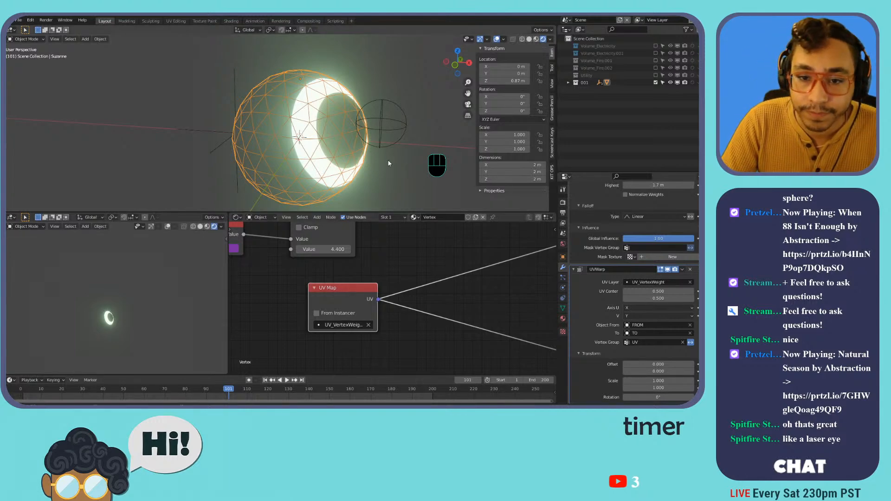
Test the Proximity empty around the sphere, then move it closer to the sphere, about 0.3 m along negative X.
{"action": "left_click", "coordinate": [376, 137]}
{"action": "key", "text": "g"}
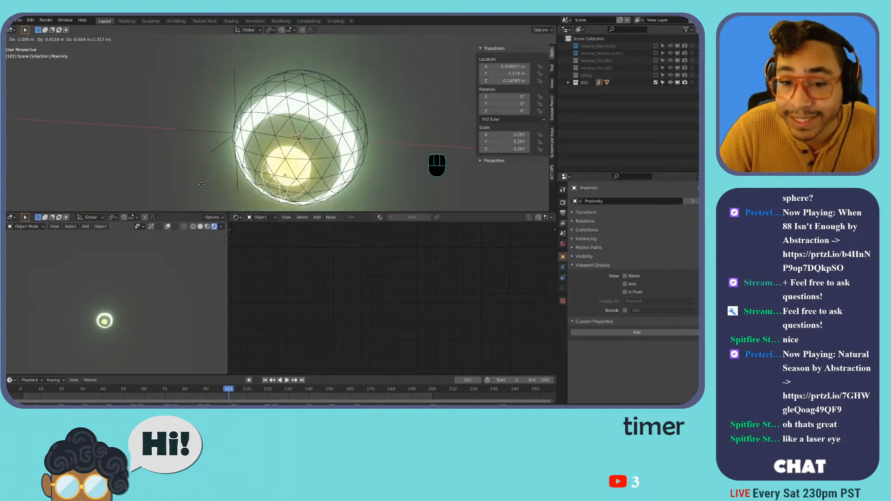
{"action": "left_click", "coordinate": [328, 108]}
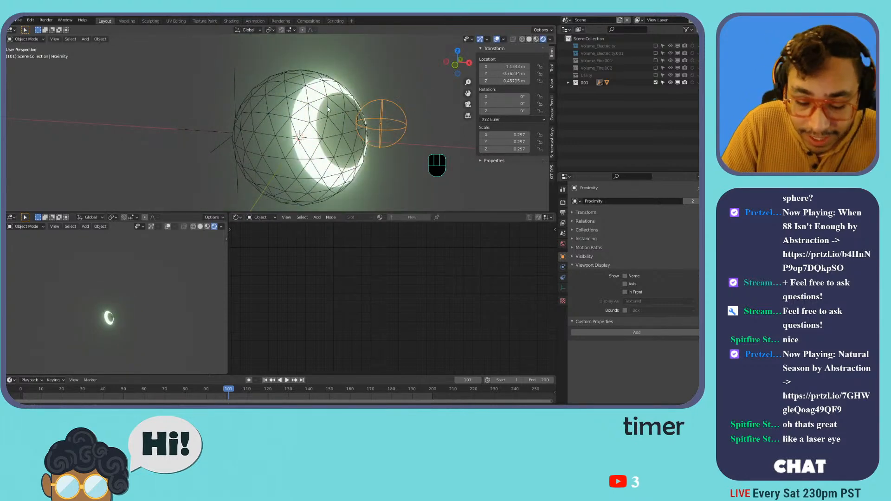
{"action": "key", "text": "g"}
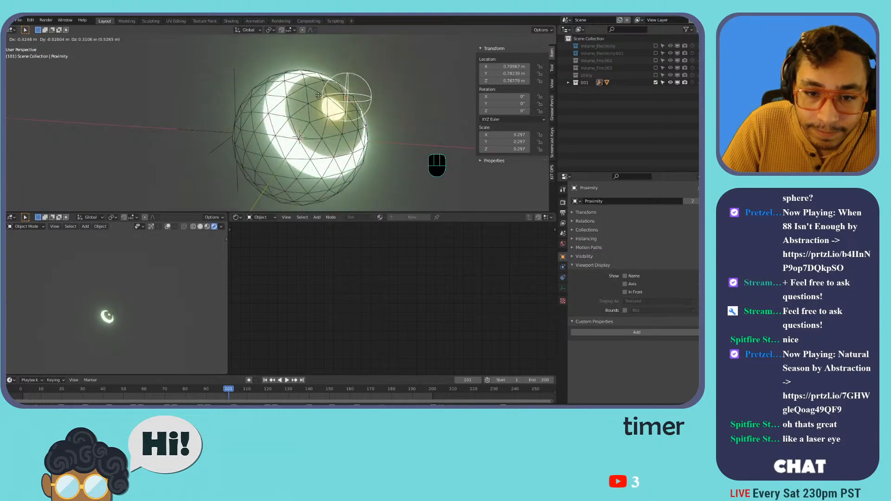
{"action": "right_click", "coordinate": [241, 125]}
{"action": "key", "text": "g"}
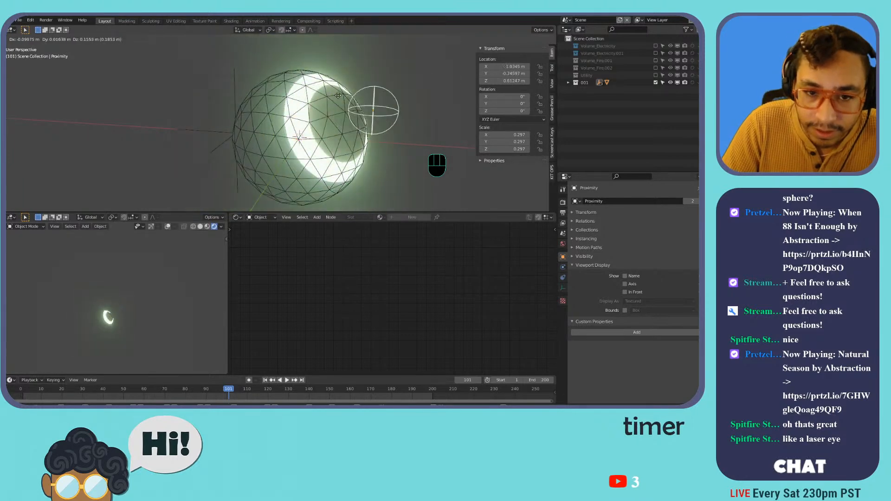
{"action": "left_click", "coordinate": [321, 96]}
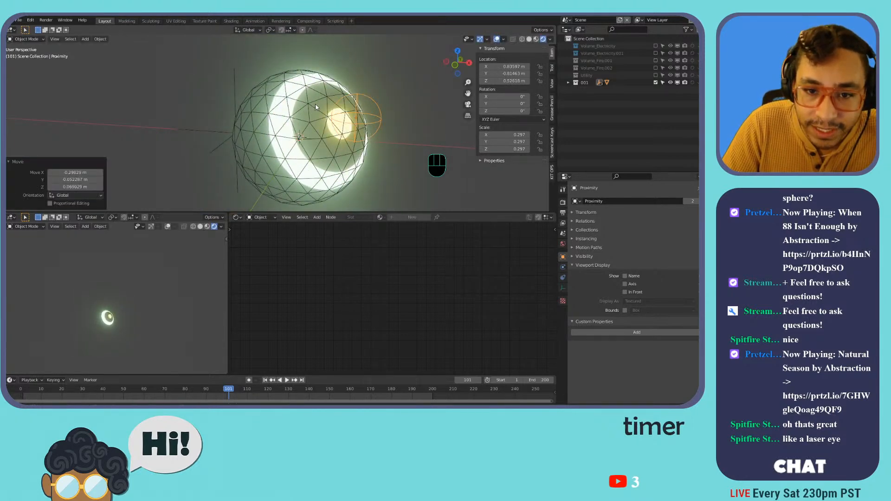
In the sphere's Vertex material, link the UV Map output straight to the ColorRamp factor and the Emission shader to the Material Output surface.
{"action": "left_click", "coordinate": [266, 206]}
{"action": "scroll", "coordinate": [389, 298], "scroll_direction": "down", "scroll_amount": 8}
{"action": "middle_click_drag", "start_coordinate": [381, 276], "coordinate": [273, 277]}
{"action": "middle_click_drag", "start_coordinate": [379, 301], "coordinate": [462, 282]}
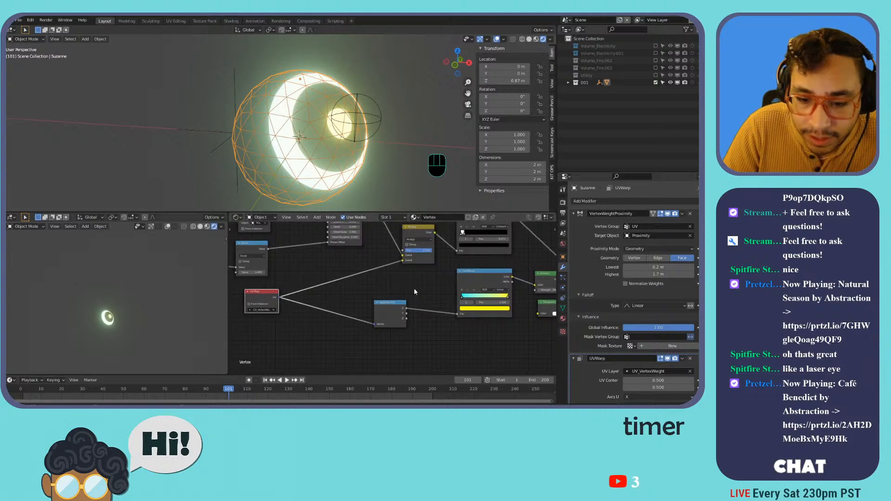
{"action": "left_click_drag", "start_coordinate": [280, 300], "coordinate": [459, 314]}
{"action": "middle_click_drag", "start_coordinate": [459, 303], "coordinate": [364, 299]}
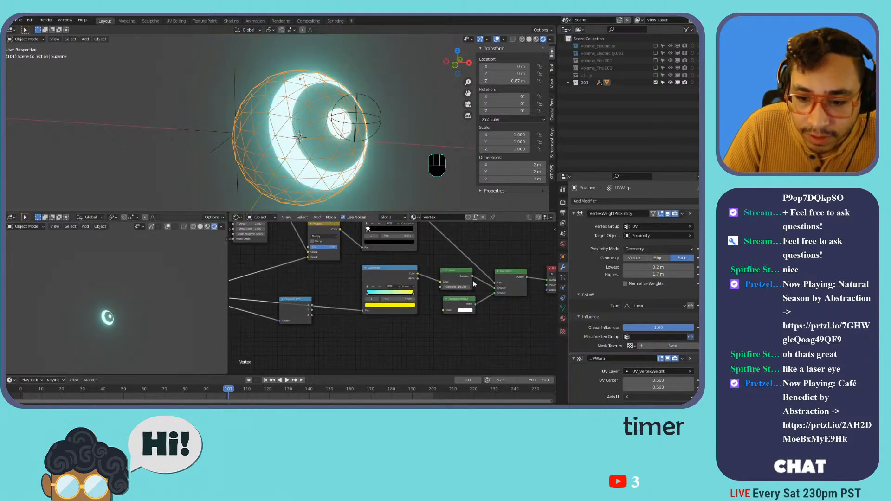
{"action": "left_click_drag", "start_coordinate": [473, 277], "coordinate": [495, 287]}
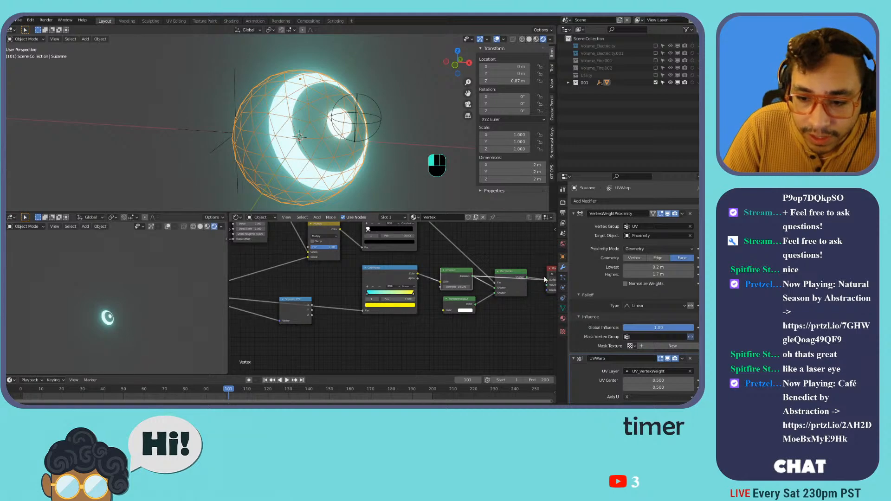
Turn off the Wireframe viewport display for the glowing sphere.
{"action": "scroll", "coordinate": [351, 148], "scroll_direction": "down", "scroll_amount": 3}
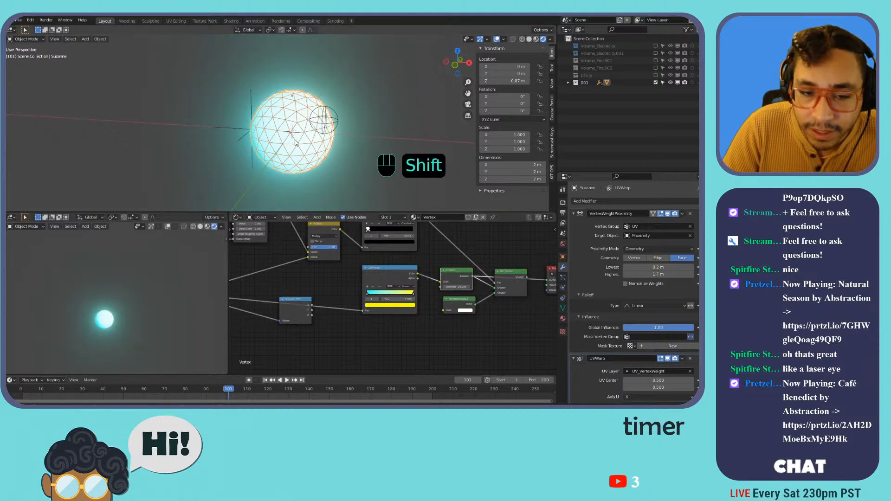
{"action": "middle_click_drag", "start_coordinate": [308, 145], "coordinate": [332, 142]}
{"action": "middle_click_drag", "start_coordinate": [333, 142], "coordinate": [356, 138], "text": "shift"}
{"action": "left_click", "coordinate": [563, 257]}
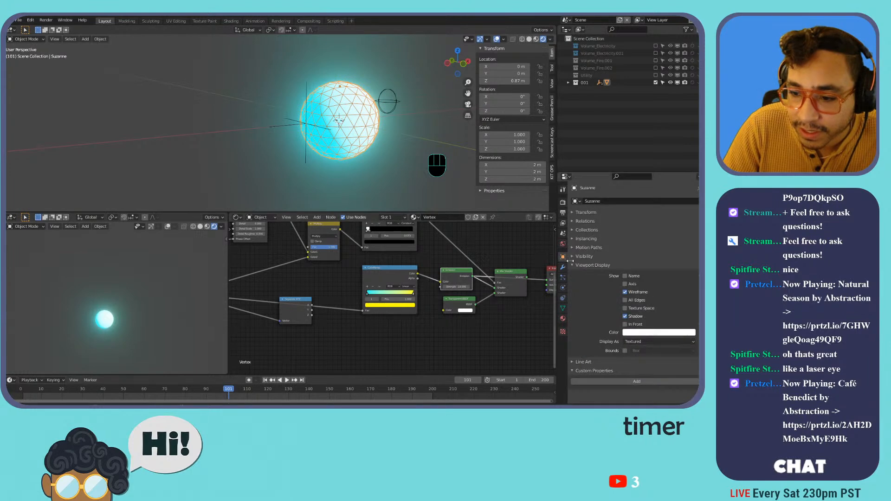
{"action": "left_click", "coordinate": [627, 293]}
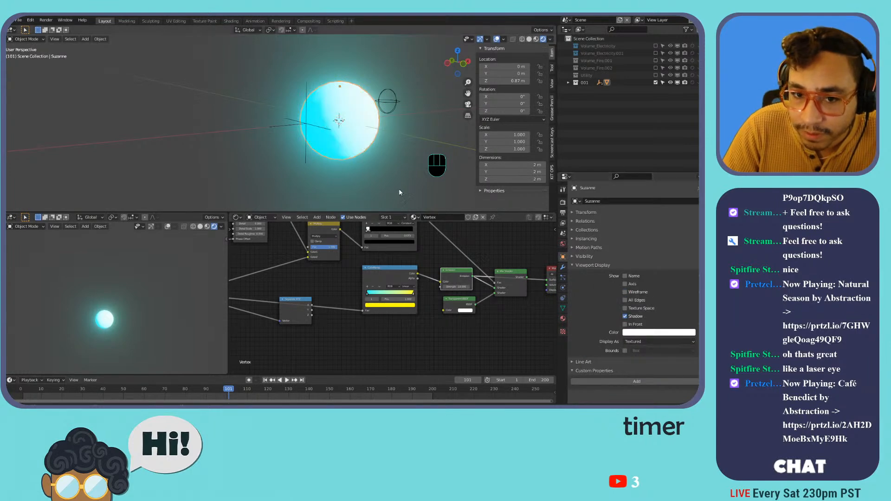
Try moving the Proximity empty up and away from the unwireframed sphere, and cancel the move.
{"action": "left_click", "coordinate": [396, 108]}
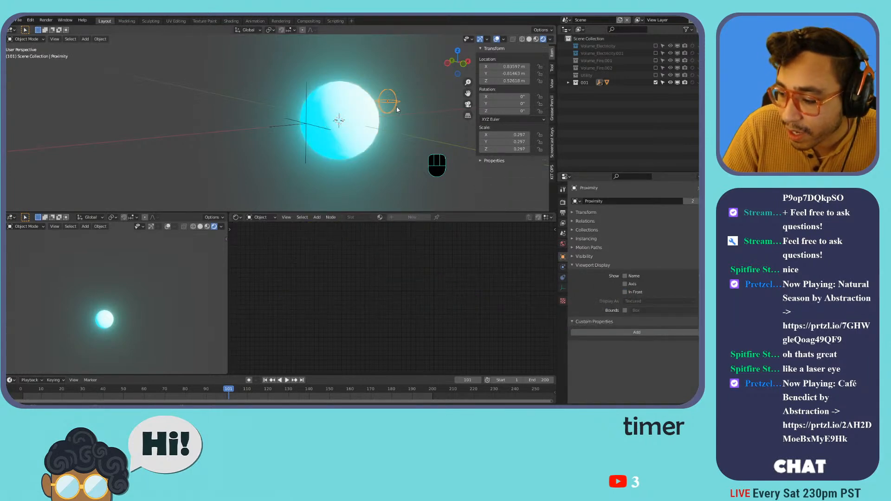
{"action": "key", "text": "g"}
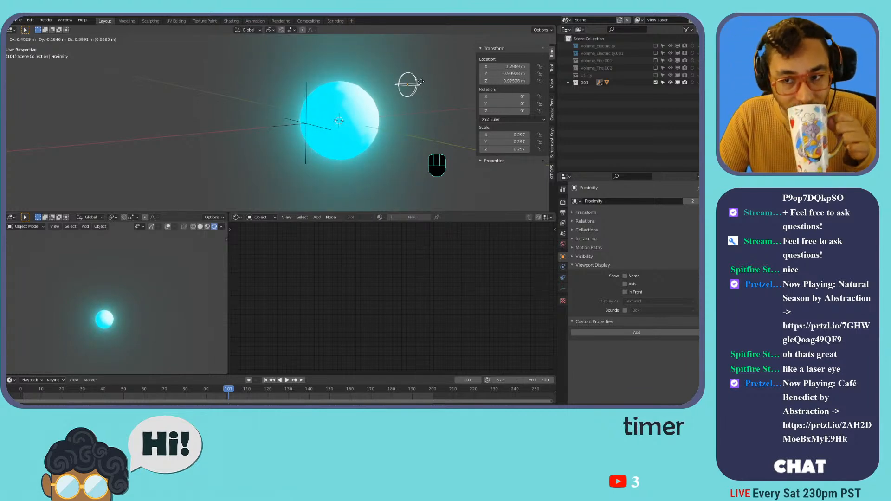
{"action": "right_click", "coordinate": [422, 82]}
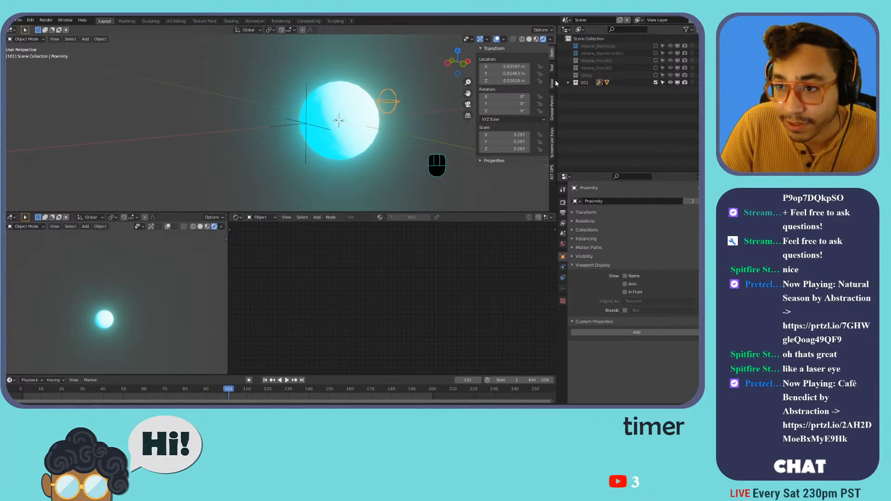
Exclude the 001 collection from the view layer and add an Ico Sphere, shown in front view with solid shading.
{"action": "left_click", "coordinate": [656, 82]}
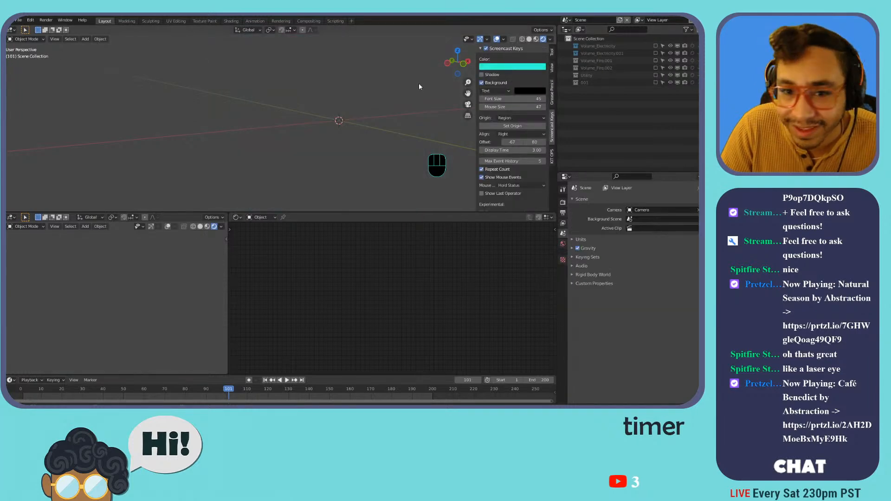
{"action": "key", "text": "shift+a"}
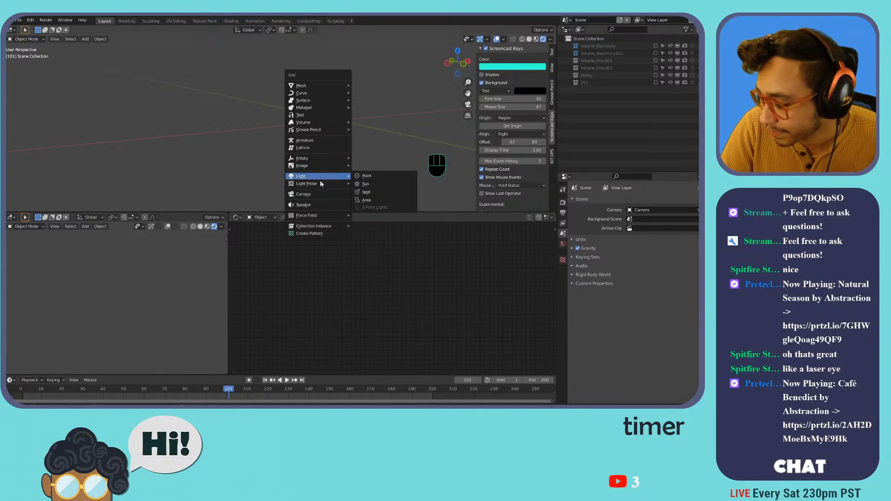
{"action": "mouse_move", "coordinate": [332, 124]}
{"action": "key", "text": "shift+a"}
{"action": "left_click", "coordinate": [391, 122]}
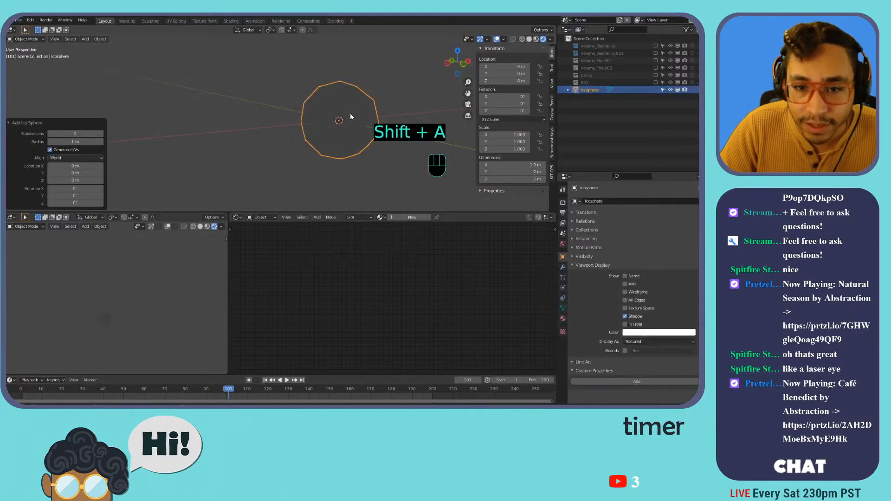
{"action": "key", "text": "KP_1"}
{"action": "left_click", "coordinate": [528, 40]}
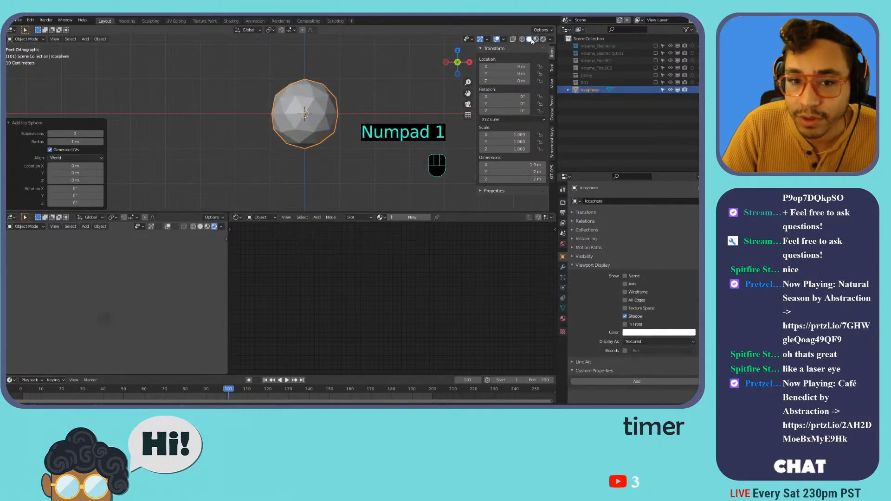
{"action": "scroll", "coordinate": [337, 104], "scroll_direction": "up", "scroll_amount": 3}
{"action": "scroll", "coordinate": [381, 102], "scroll_direction": "down", "scroll_amount": 3}
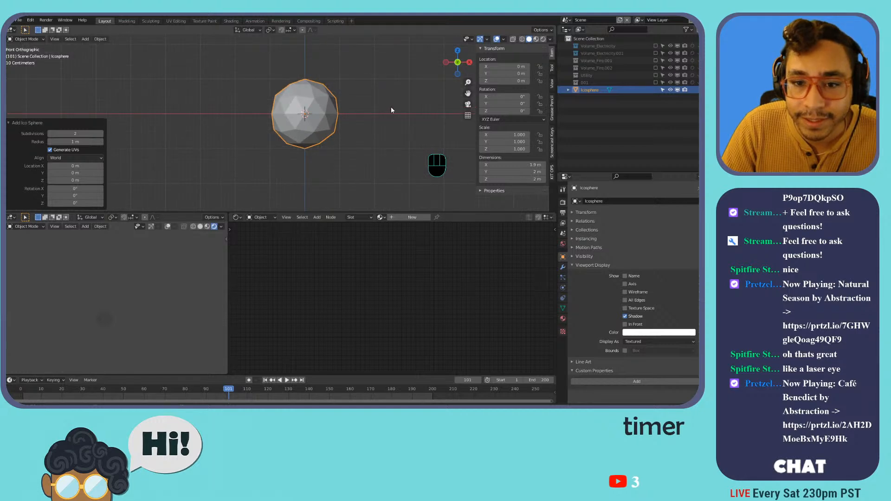
Add a Sphere empty, move it to about X 2.12 m and Z 1.16 m beside the icosphere, and reselect the icosphere.
{"action": "key", "text": "shift+a"}
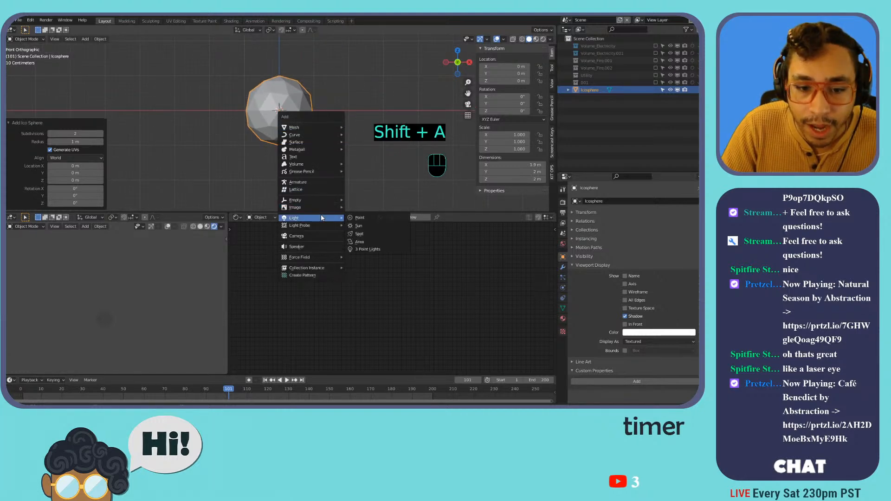
{"action": "mouse_move", "coordinate": [333, 227]}
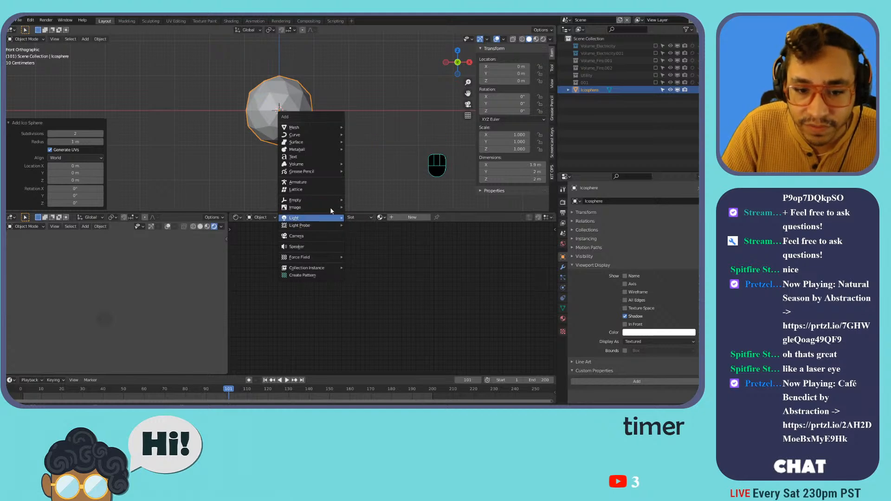
{"action": "mouse_move", "coordinate": [334, 200]}
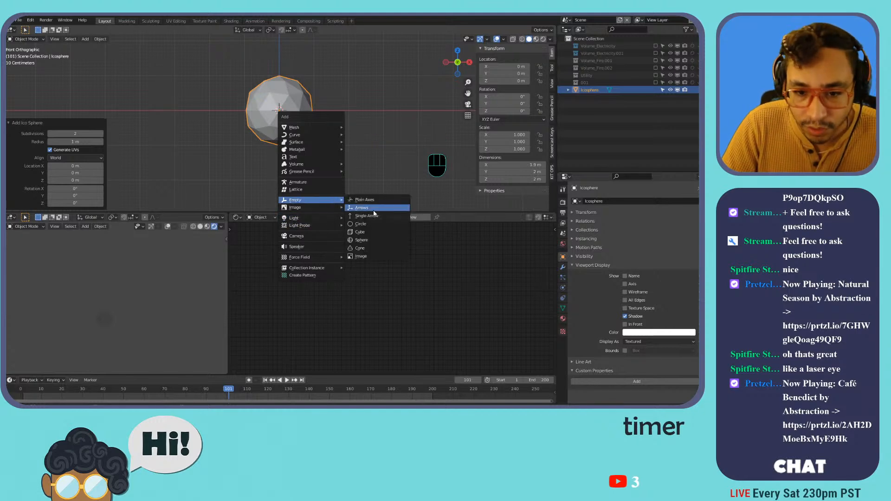
{"action": "left_click", "coordinate": [371, 240]}
{"action": "key", "text": "g"}
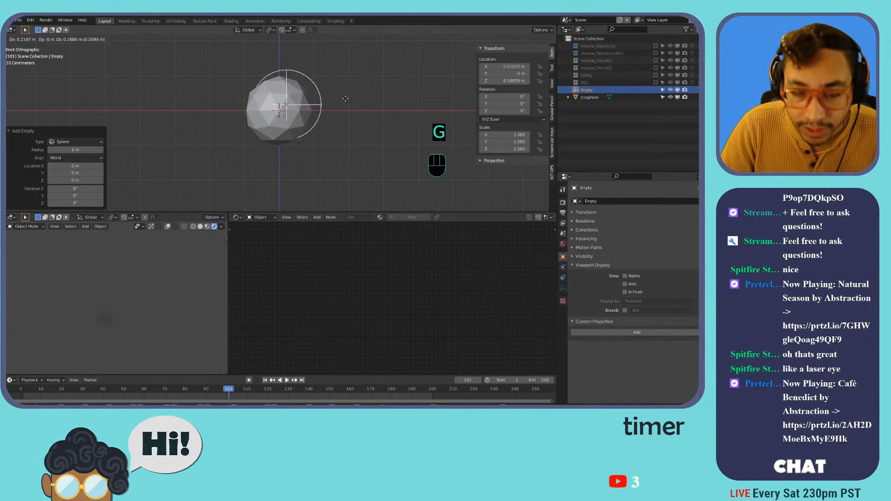
{"action": "left_click", "coordinate": [375, 89]}
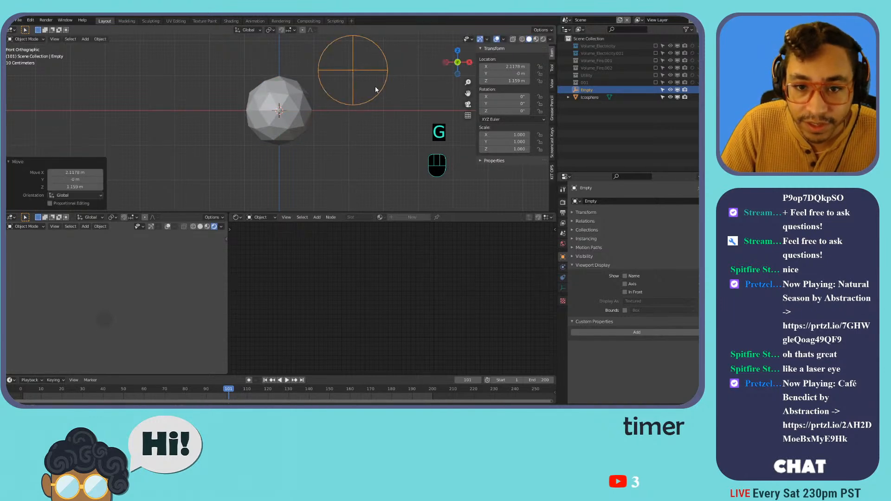
{"action": "left_click", "coordinate": [277, 106]}
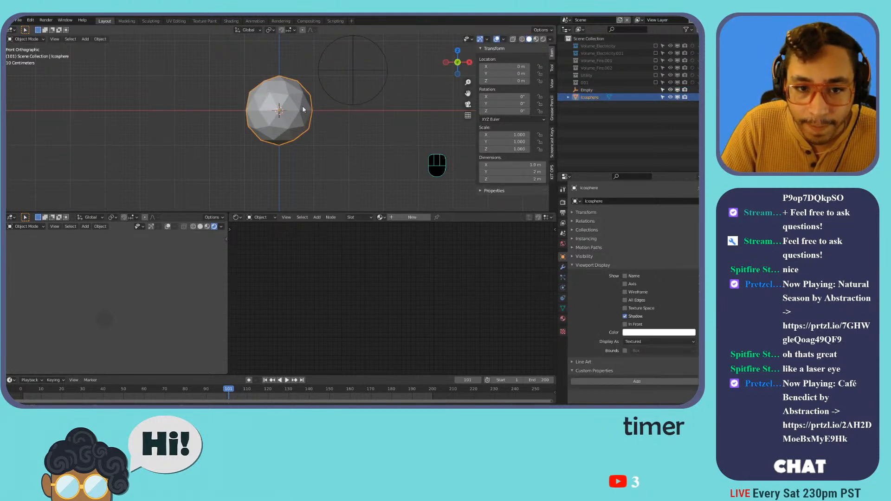
{"action": "left_click", "coordinate": [357, 78]}
{"action": "left_click", "coordinate": [304, 130]}
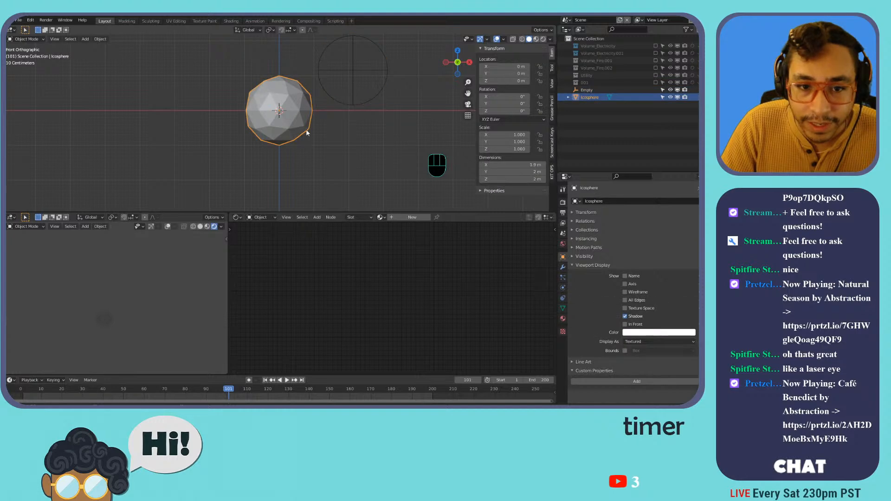
{"action": "left_click", "coordinate": [563, 269]}
{"action": "left_click", "coordinate": [604, 201]}
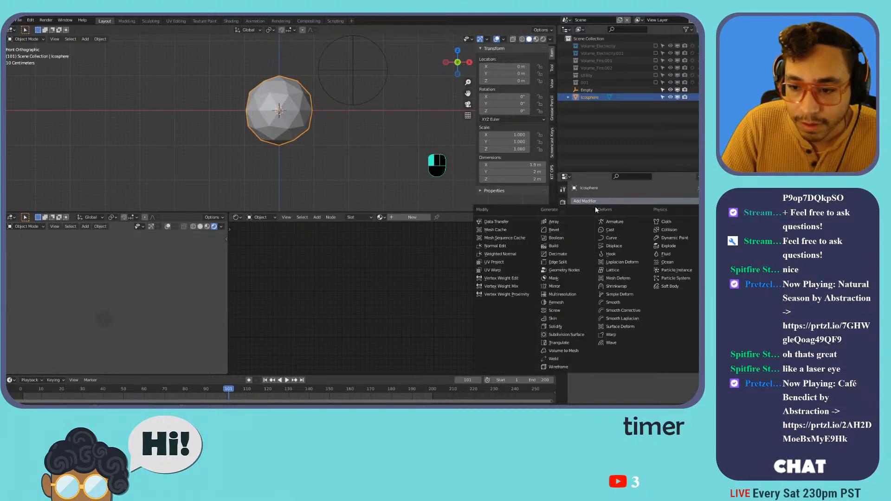
{"action": "left_click", "coordinate": [594, 201]}
{"action": "right_click", "coordinate": [270, 133]}
{"action": "left_click", "coordinate": [599, 201]}
Try enabling nodes for the World, and undo the change.
{"action": "left_click", "coordinate": [563, 243]}
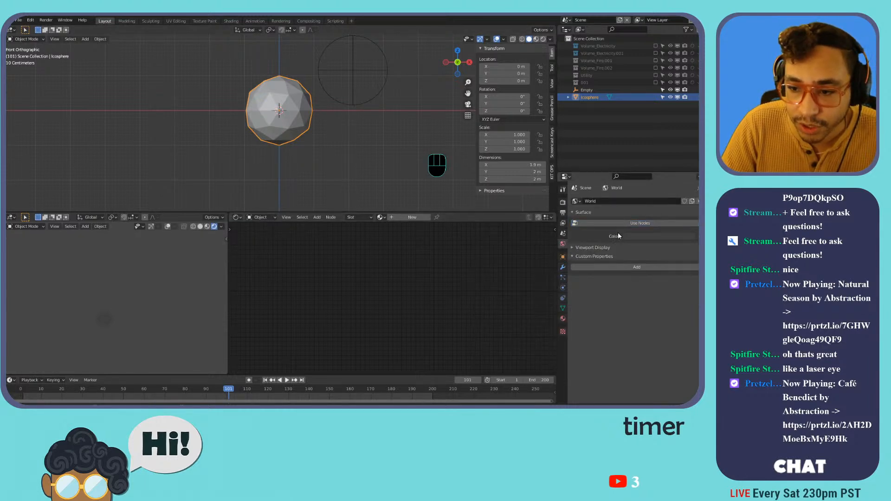
{"action": "left_click", "coordinate": [606, 224]}
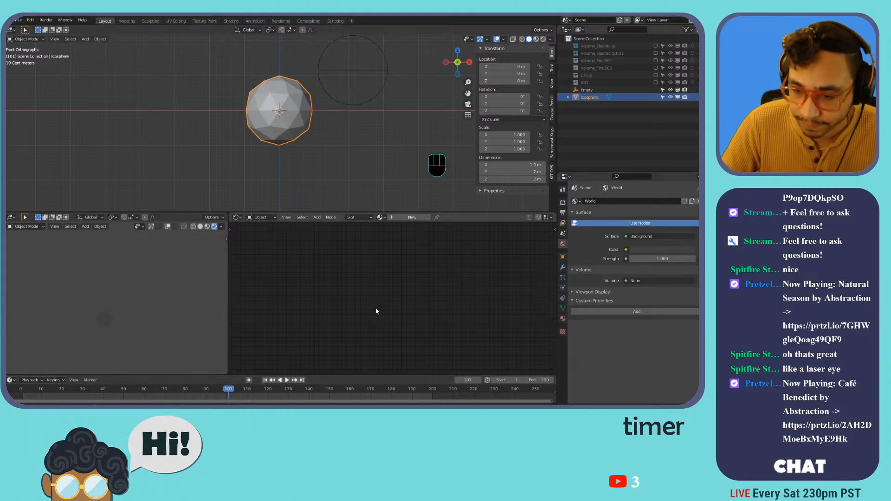
{"action": "key", "text": "ctrl+z"}
{"action": "key", "text": "ctrl+z"}
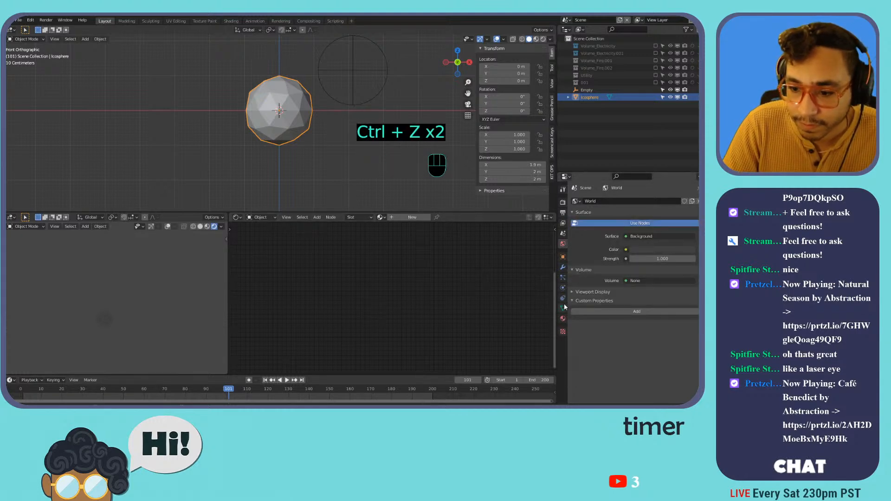
Create a new material on the icosphere and delete its default shader node, keeping only the Material Output.
{"action": "left_click", "coordinate": [563, 319]}
{"action": "left_click", "coordinate": [650, 232]}
{"action": "left_click", "coordinate": [357, 263]}
{"action": "key", "text": "shift+x"}
{"action": "key", "text": "x"}
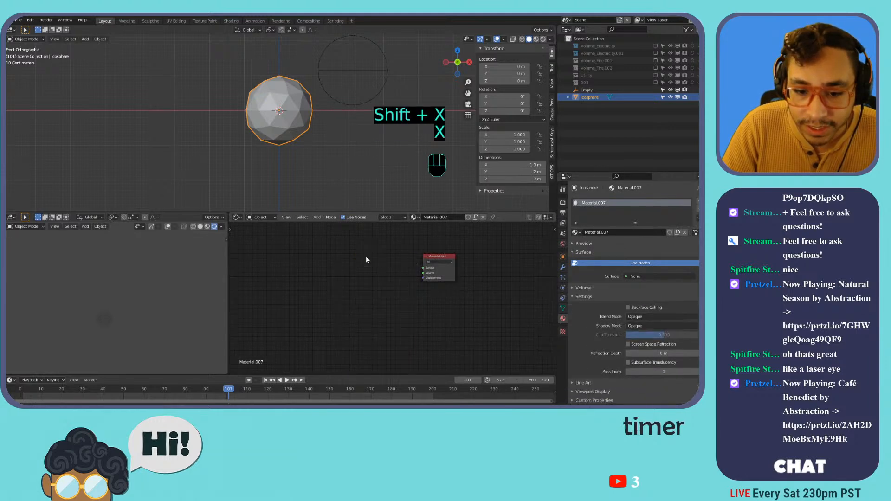
Add an Emission shader node and connect it to the Material Output's Surface input.
{"action": "key", "text": "shift+a"}
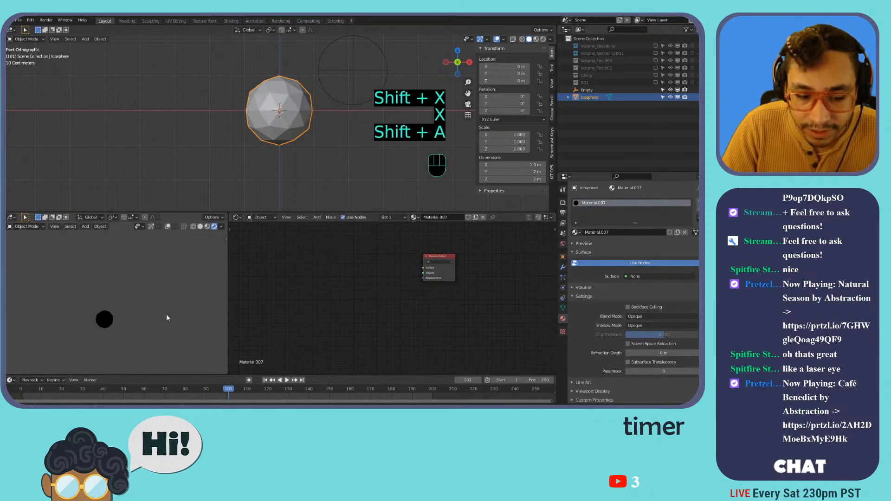
{"action": "key", "text": "Home"}
{"action": "key", "text": "shift+a"}
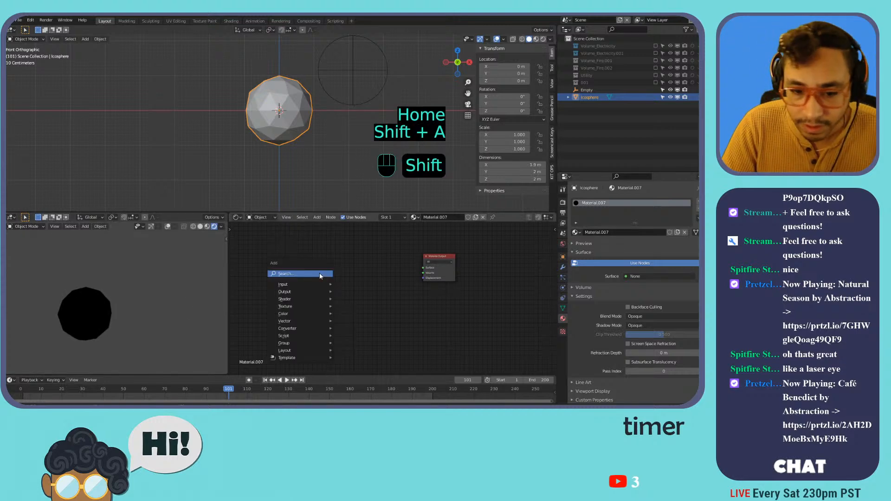
{"action": "mouse_move", "coordinate": [302, 299]}
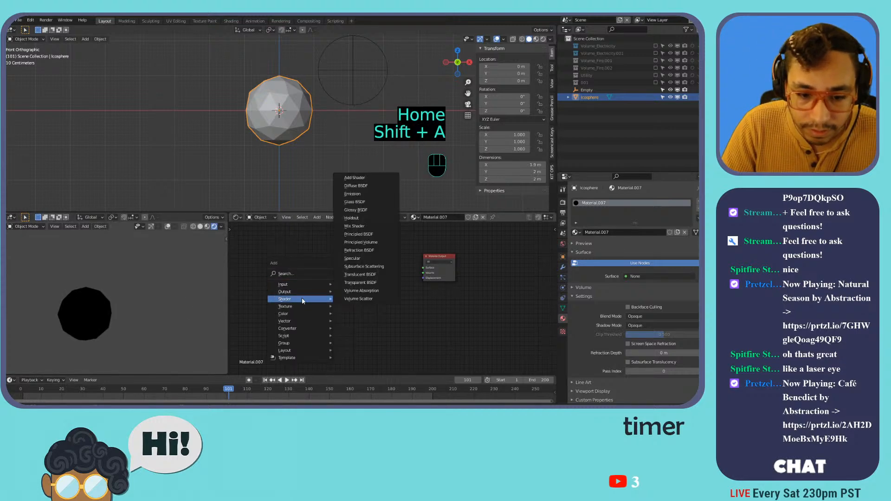
{"action": "left_click", "coordinate": [375, 195]}
{"action": "left_click", "coordinate": [355, 243]}
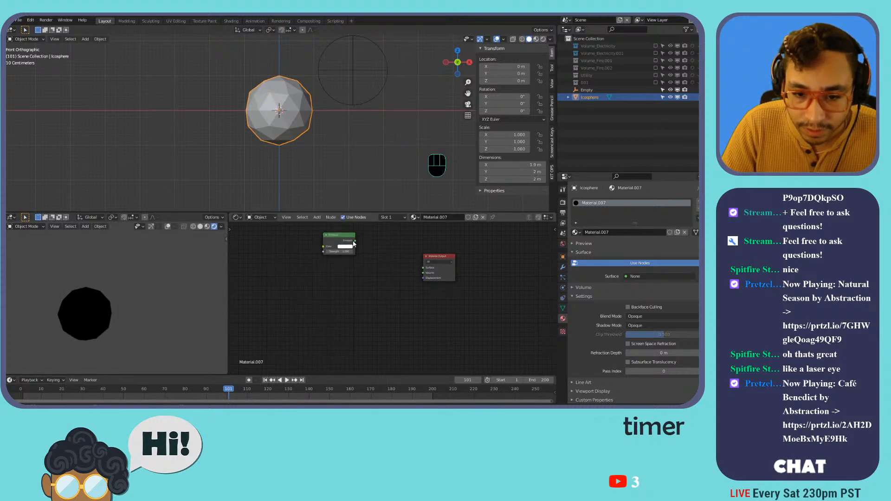
{"action": "left_click_drag", "start_coordinate": [355, 241], "coordinate": [363, 268]}
Add a ColorRamp node and connect its Color output to the Emission node's Color input.
{"action": "key", "text": "shift+a"}
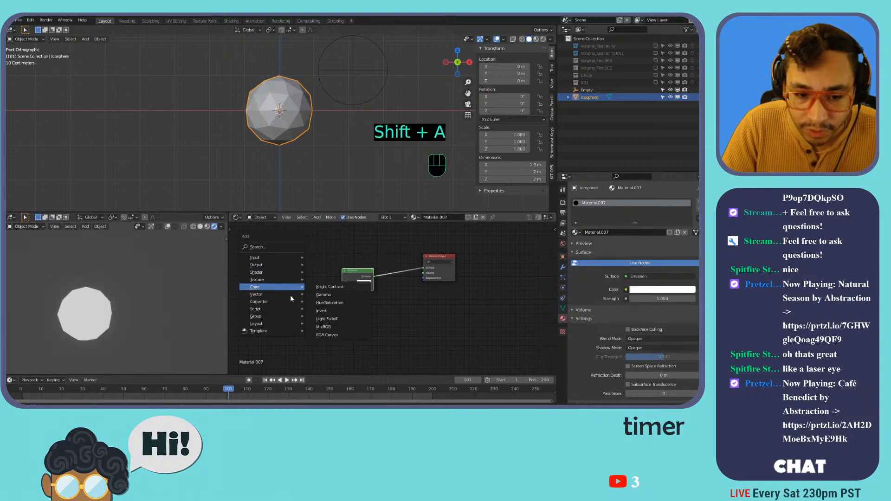
{"action": "mouse_move", "coordinate": [288, 302]}
{"action": "left_click", "coordinate": [343, 204]}
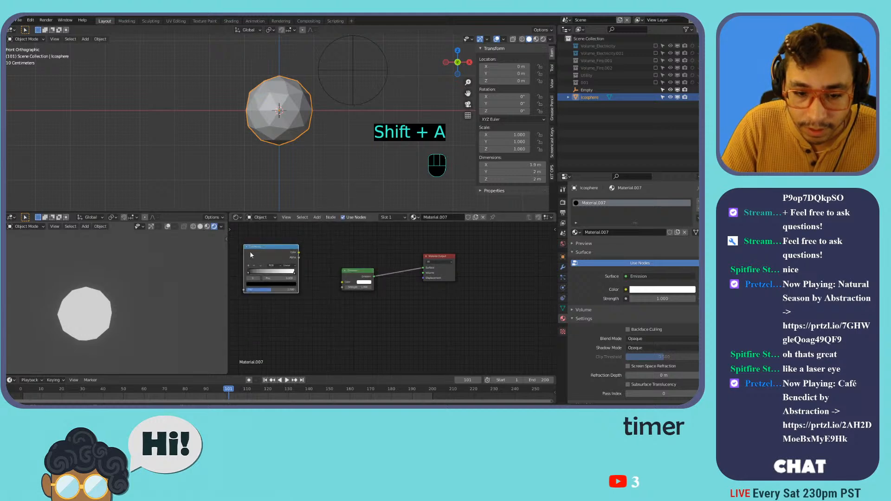
{"action": "left_click", "coordinate": [300, 255]}
{"action": "left_click_drag", "start_coordinate": [299, 255], "coordinate": [342, 282]}
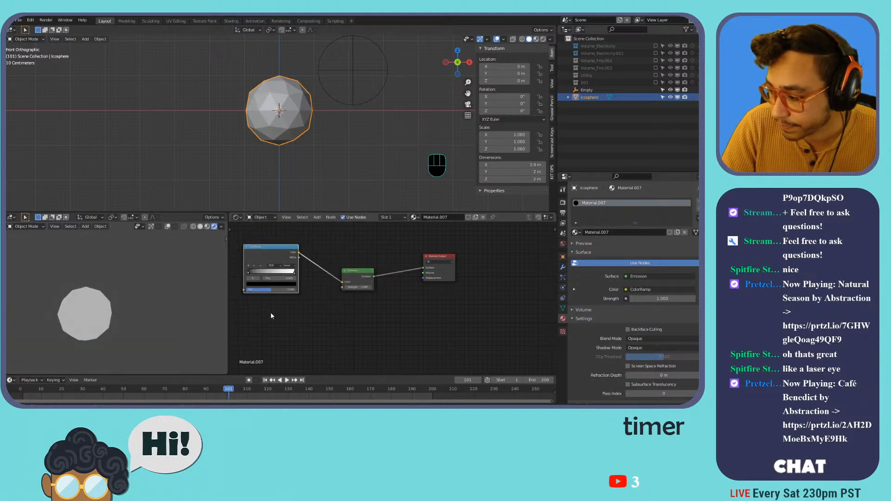
Colour the ColorRamp's first stop red and its last stop blue.
{"action": "middle_click_drag", "start_coordinate": [260, 314], "coordinate": [335, 316]}
{"action": "left_click_drag", "start_coordinate": [332, 260], "coordinate": [366, 242]}
{"action": "left_click", "coordinate": [329, 296]}
{"action": "left_click", "coordinate": [336, 308]}
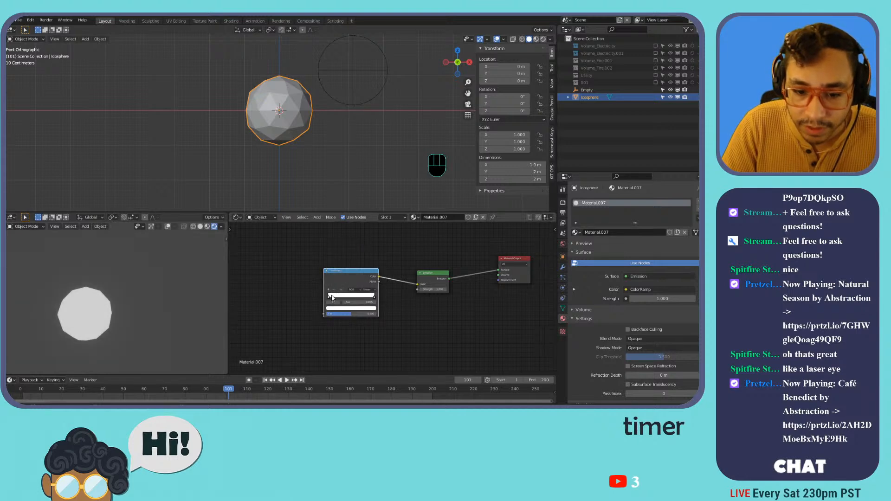
{"action": "left_click", "coordinate": [337, 308]}
{"action": "left_click", "coordinate": [367, 259]}
{"action": "left_click", "coordinate": [375, 299]}
{"action": "left_click", "coordinate": [367, 308]}
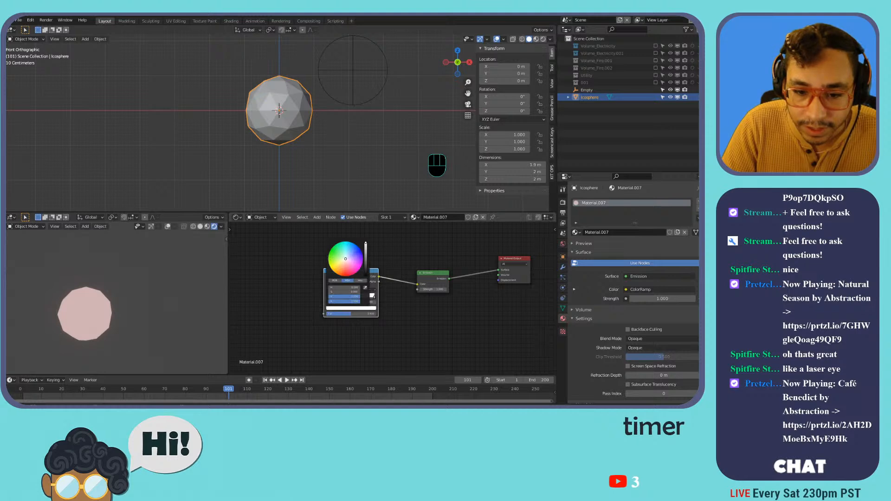
{"action": "left_click", "coordinate": [356, 257]}
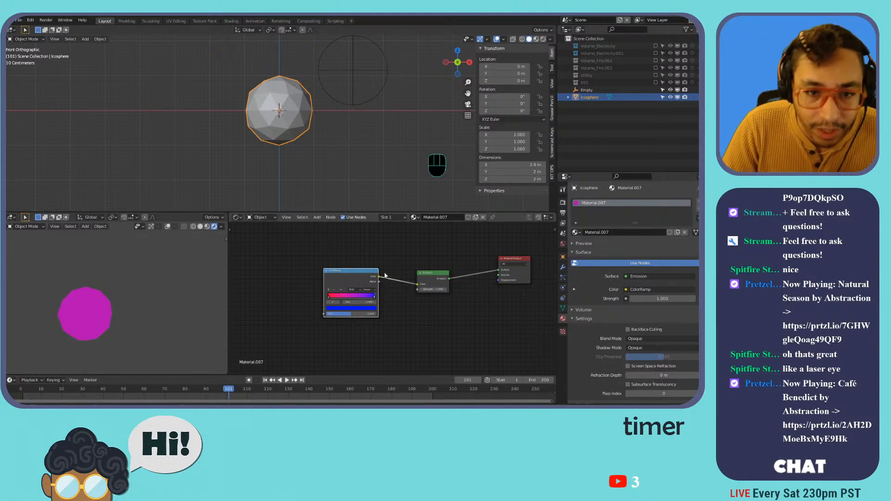
Add a Texture Coordinate node and connect its Generated output to the ColorRamp's Fac input.
{"action": "middle_click_drag", "start_coordinate": [320, 276], "coordinate": [363, 265]}
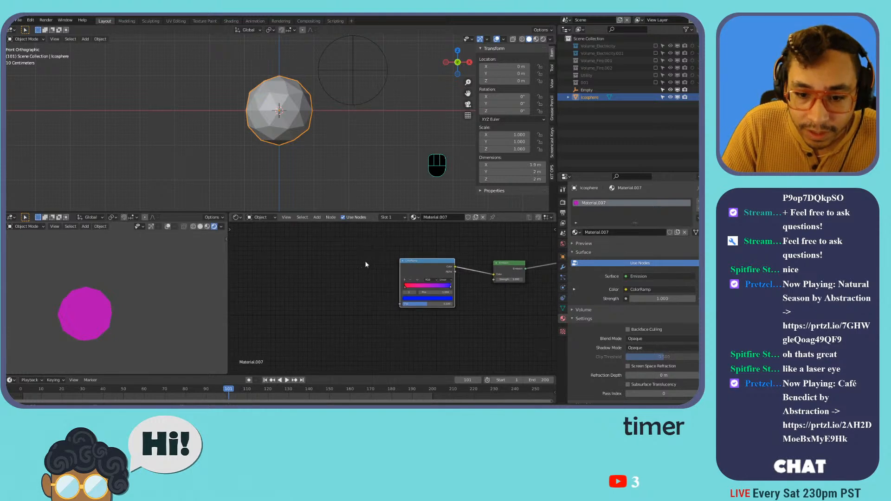
{"action": "key", "text": "shift+a"}
{"action": "mouse_move", "coordinate": [325, 226]}
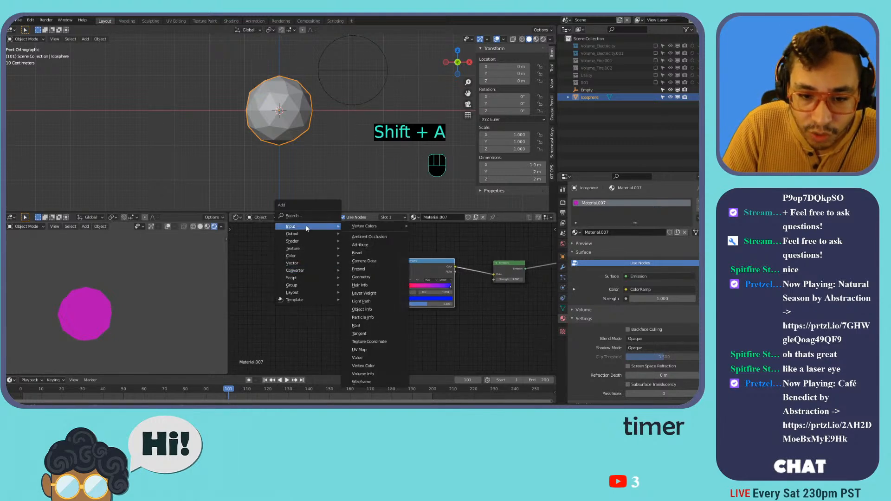
{"action": "left_click", "coordinate": [369, 342]}
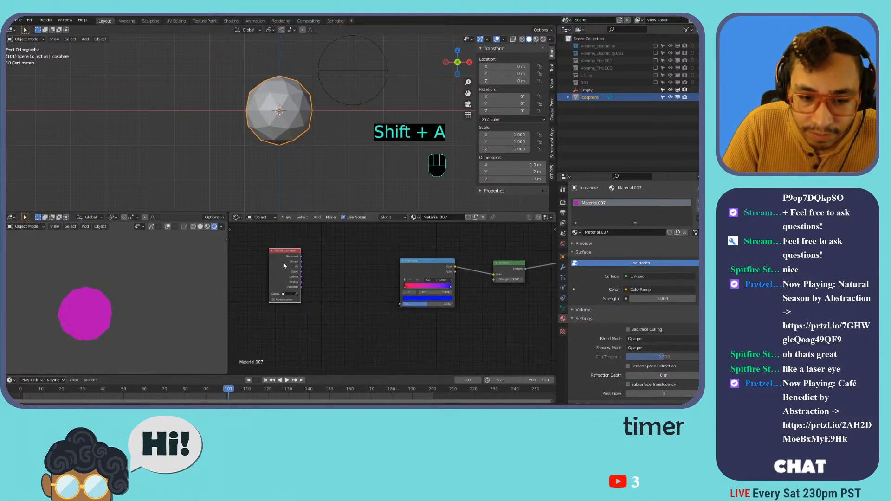
{"action": "left_click", "coordinate": [307, 293]}
{"action": "left_click_drag", "start_coordinate": [324, 281], "coordinate": [400, 304]}
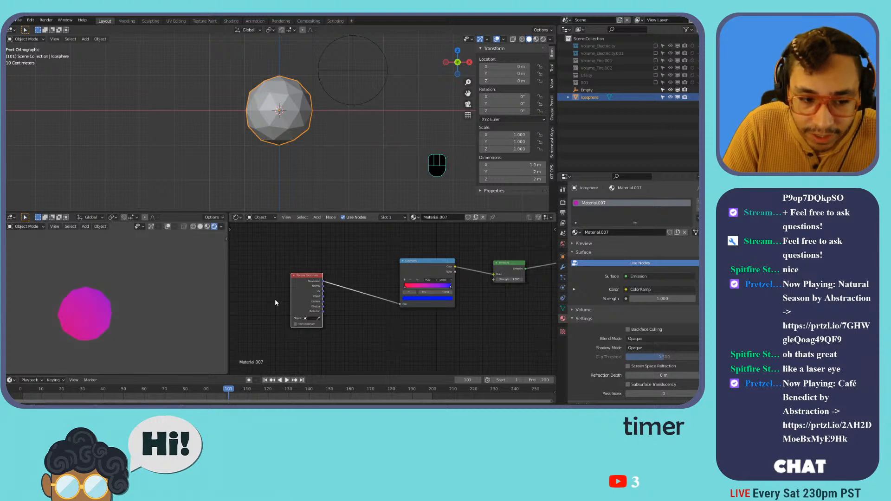
Try the Normal output as the ColorRamp's factor, and trial-rotate the icosphere in Object and Edit Mode, cancelling each rotation.
{"action": "scroll", "coordinate": [98, 309], "scroll_direction": "up", "scroll_amount": 2}
{"action": "mouse_move", "coordinate": [90, 319]}
{"action": "middle_mouse_down"}
{"action": "mouse_move", "coordinate": [60, 312]}
{"action": "mouse_move", "coordinate": [79, 330]}
{"action": "middle_mouse_up"}
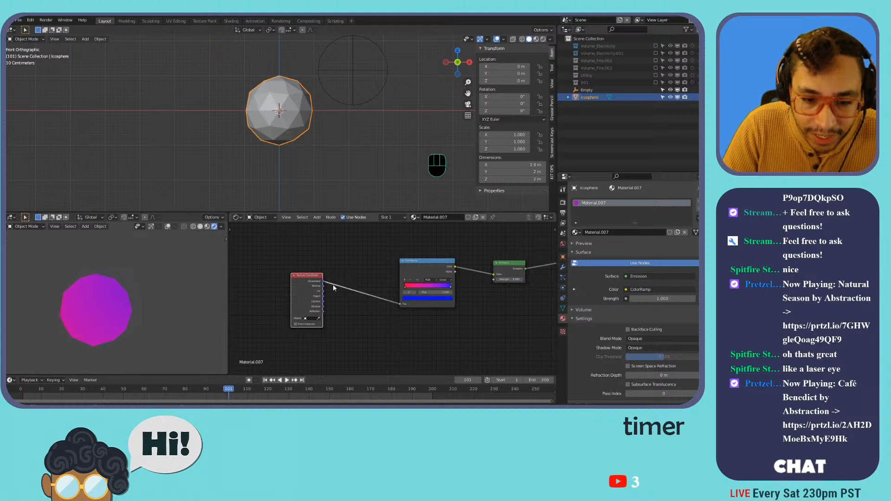
{"action": "left_click_drag", "start_coordinate": [323, 286], "coordinate": [400, 304]}
{"action": "scroll", "coordinate": [103, 294], "scroll_direction": "up", "scroll_amount": 2}
{"action": "middle_click_drag", "start_coordinate": [152, 288], "coordinate": [84, 308], "text": "shift"}
{"action": "key", "text": "r"}
{"action": "key", "text": "r"}
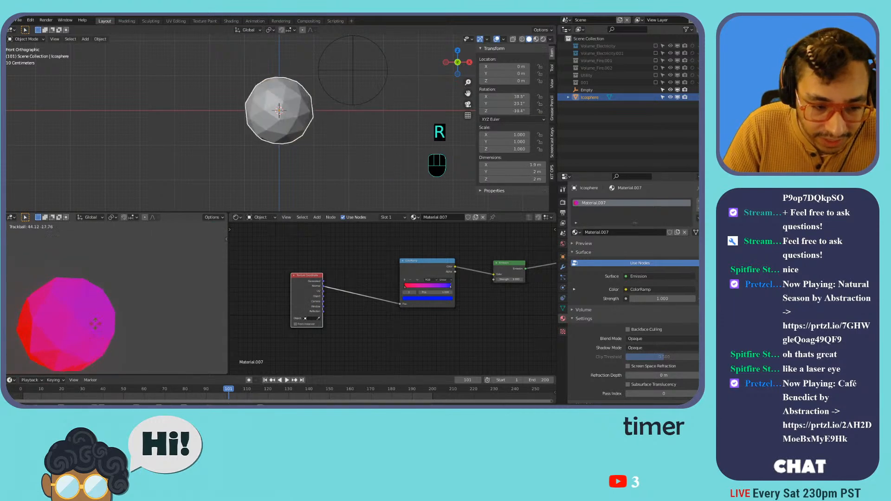
{"action": "key", "text": "Tab"}
{"action": "key", "text": "r"}
{"action": "key", "text": "r"}
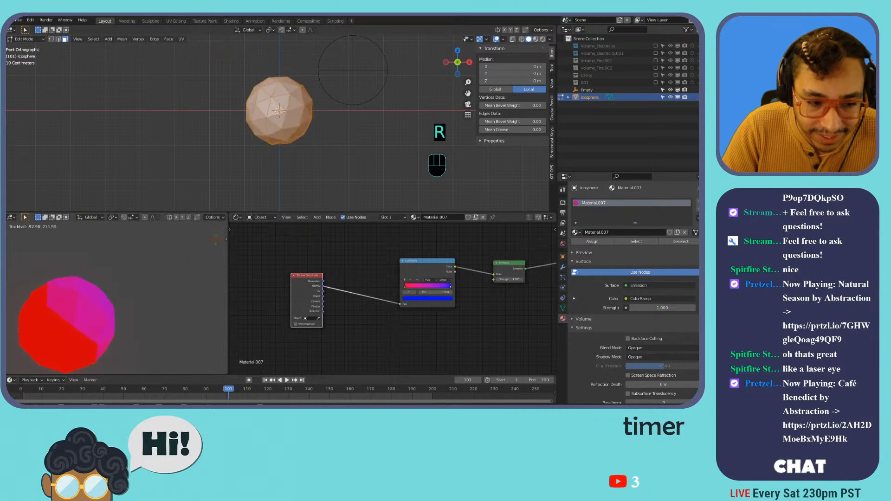
{"action": "right_click", "coordinate": [191, 293]}
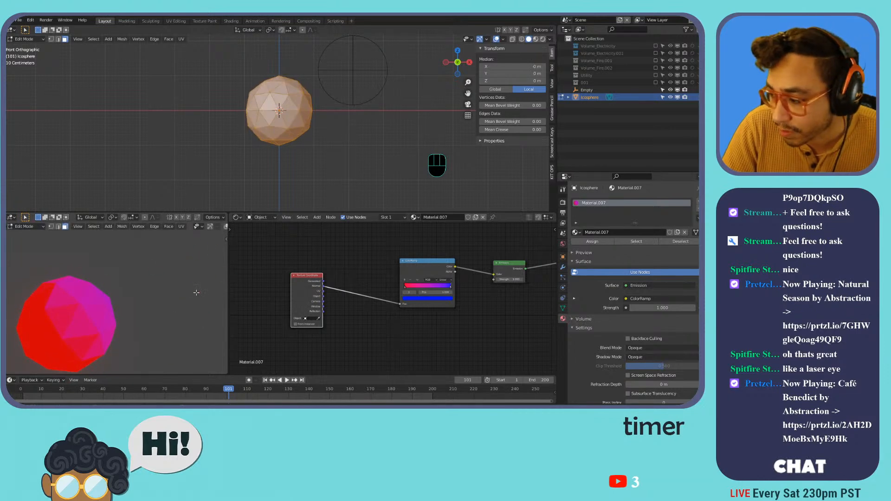
Try the UV output, connect the Object output to the ColorRamp's Fac instead, and return the icosphere to Object Mode.
{"action": "left_click_drag", "start_coordinate": [324, 292], "coordinate": [400, 304]}
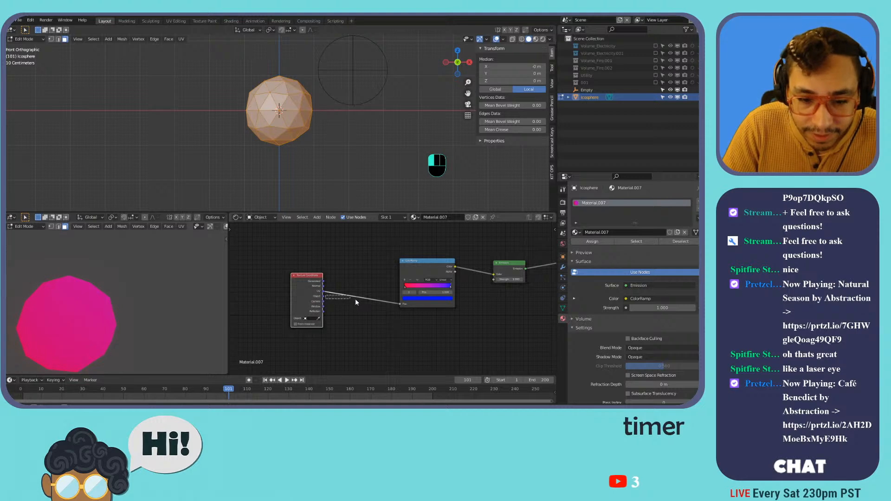
{"action": "left_click_drag", "start_coordinate": [323, 297], "coordinate": [398, 304]}
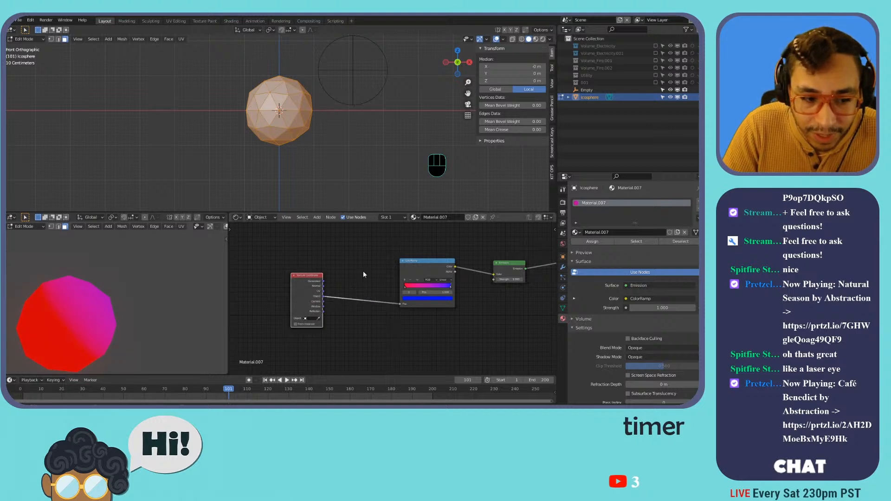
{"action": "key", "text": "Tab"}
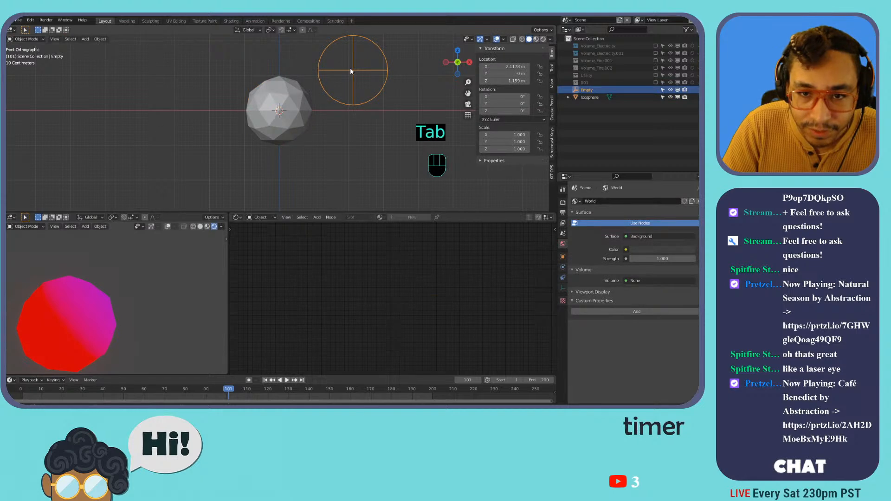
{"action": "key", "text": "Tab"}
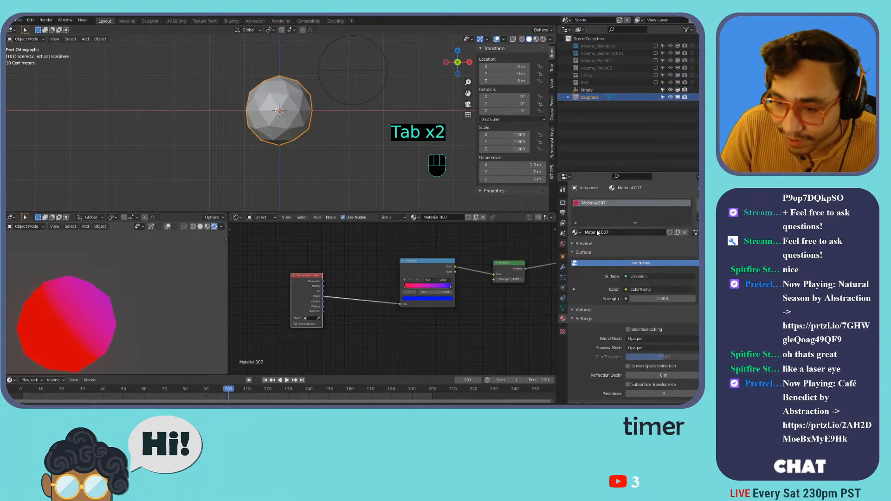
Add a Vertex Weight Proximity modifier to the icosphere and open its vertex group choices.
{"action": "left_click", "coordinate": [564, 268]}
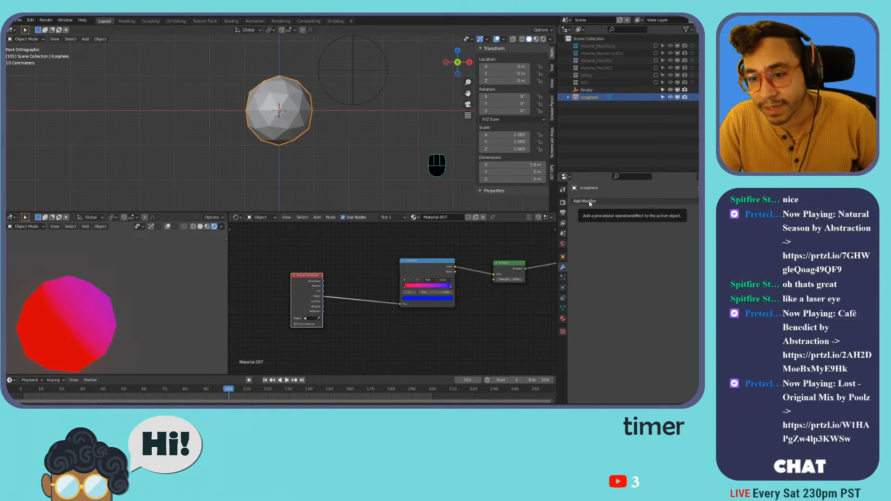
{"action": "left_click", "coordinate": [588, 201]}
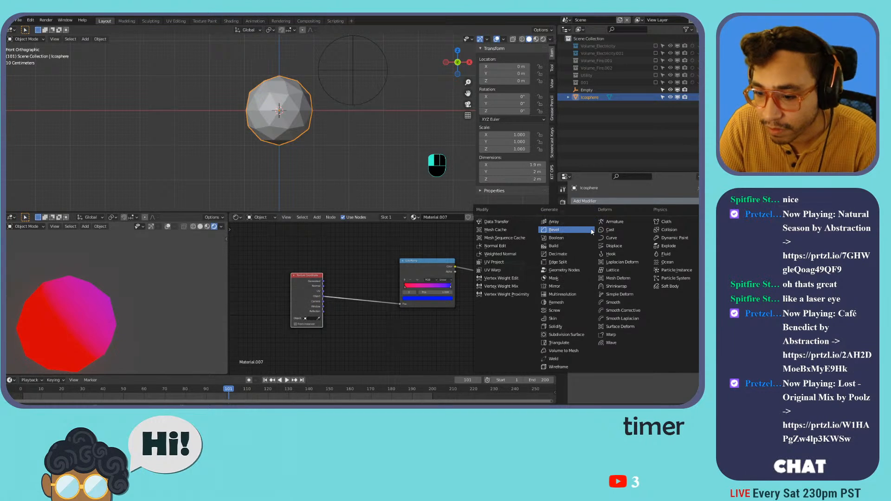
{"action": "left_click", "coordinate": [514, 294]}
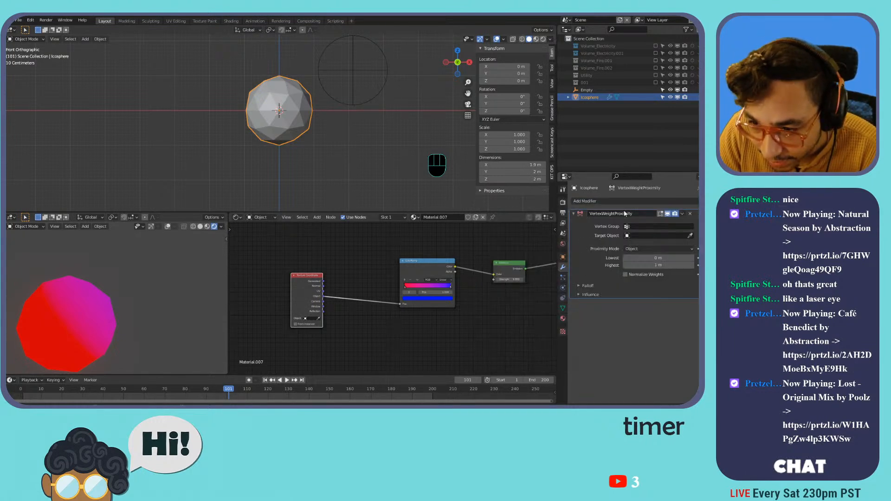
{"action": "left_click", "coordinate": [634, 227]}
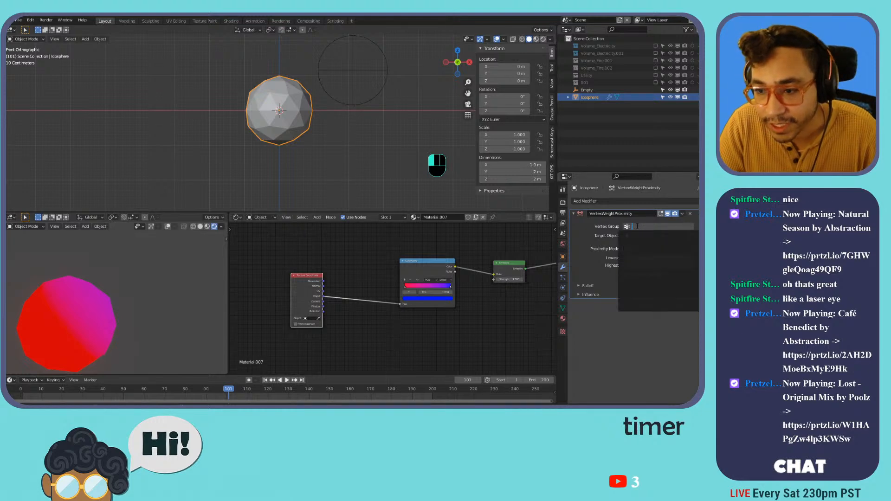
Create a vertex group on the icosphere and assign all of its vertices to it.
{"action": "left_click", "coordinate": [564, 308]}
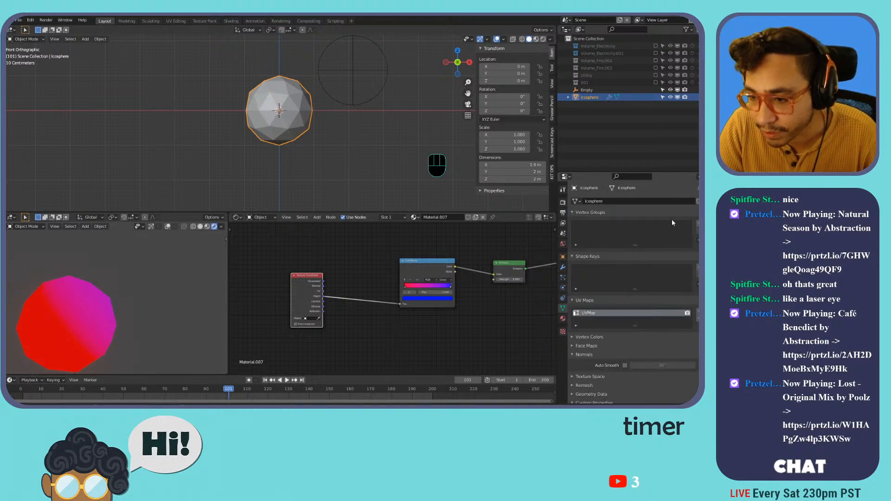
{"action": "key", "text": "Tab"}
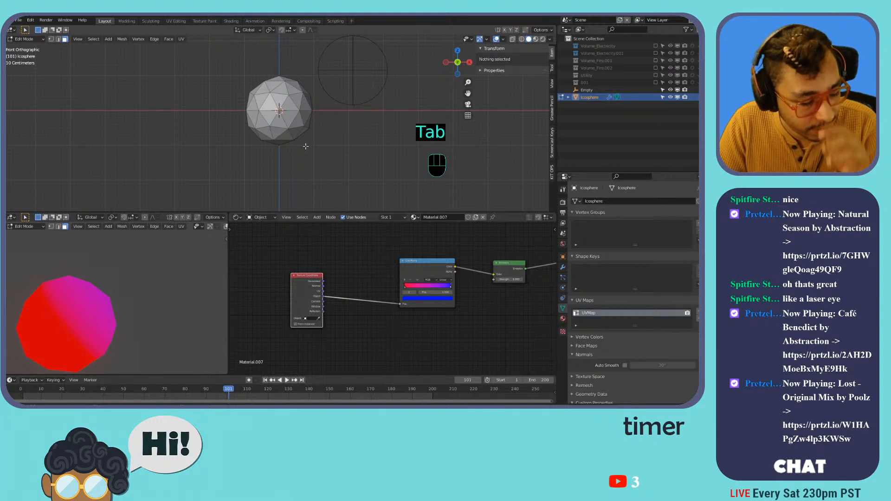
{"action": "key", "text": "a"}
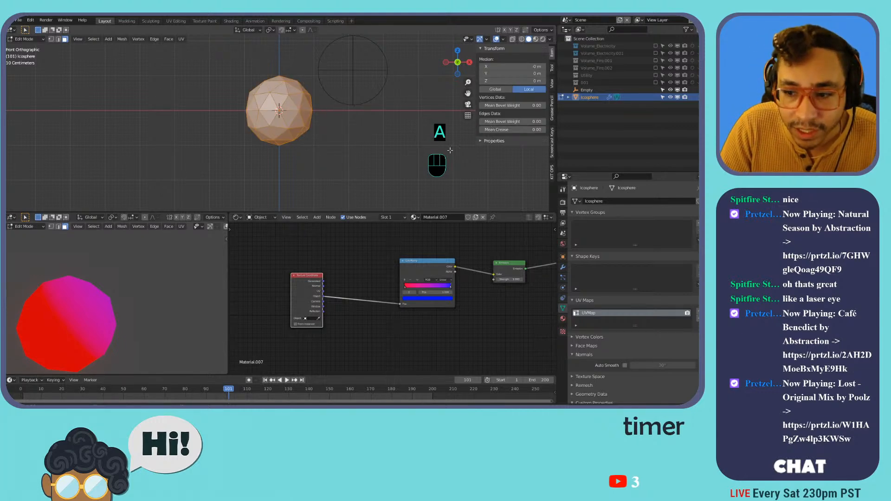
{"action": "left_click", "coordinate": [697, 223]}
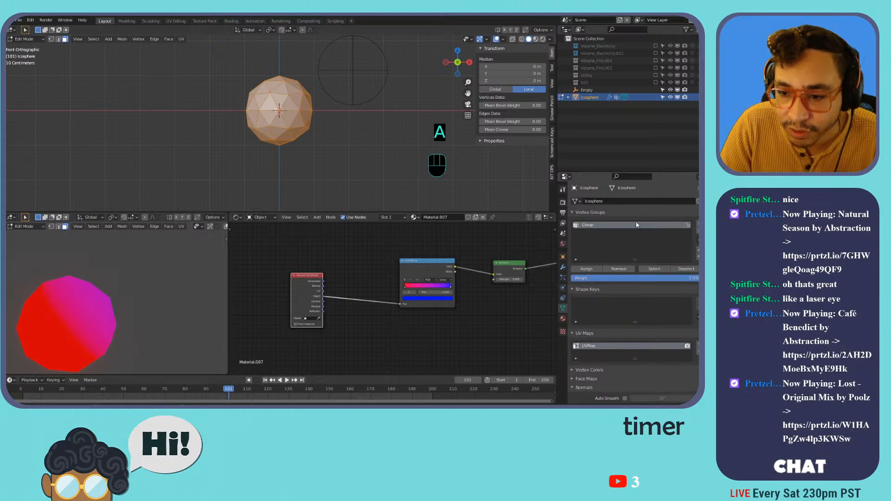
{"action": "left_click", "coordinate": [587, 269]}
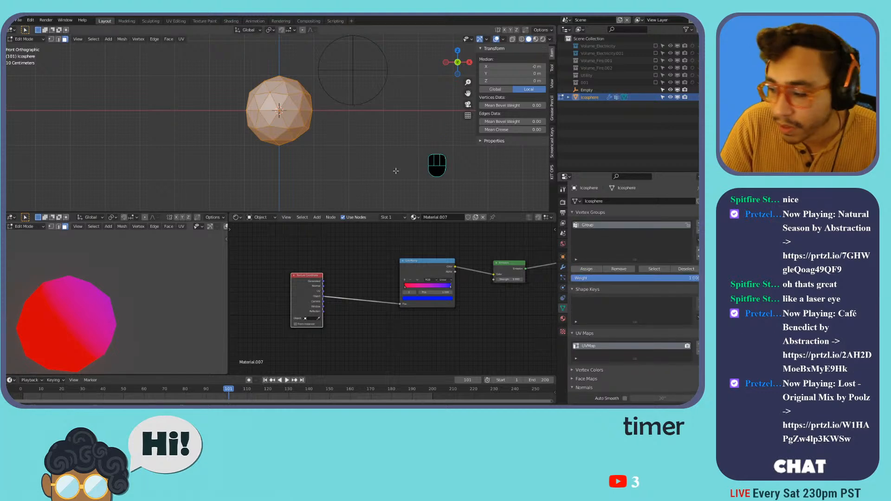
Check the vertex group's membership by deselecting and reselecting its vertices, and return to Object Mode.
{"action": "left_click", "coordinate": [686, 269]}
{"action": "left_click", "coordinate": [664, 269]}
{"action": "left_click", "coordinate": [686, 269]}
{"action": "left_click", "coordinate": [656, 269]}
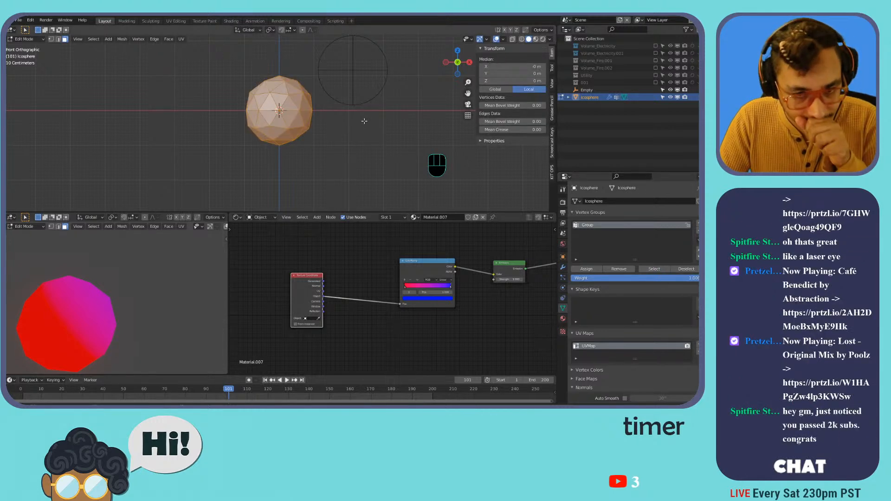
{"action": "key", "text": "Tab"}
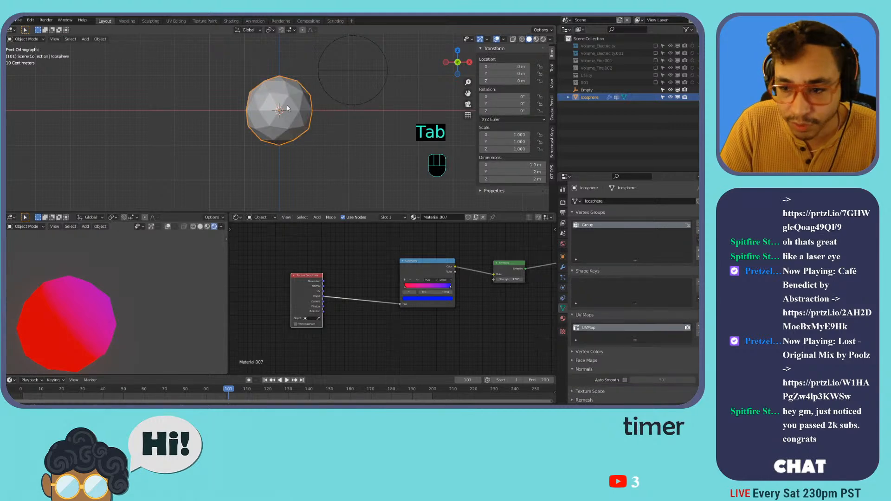
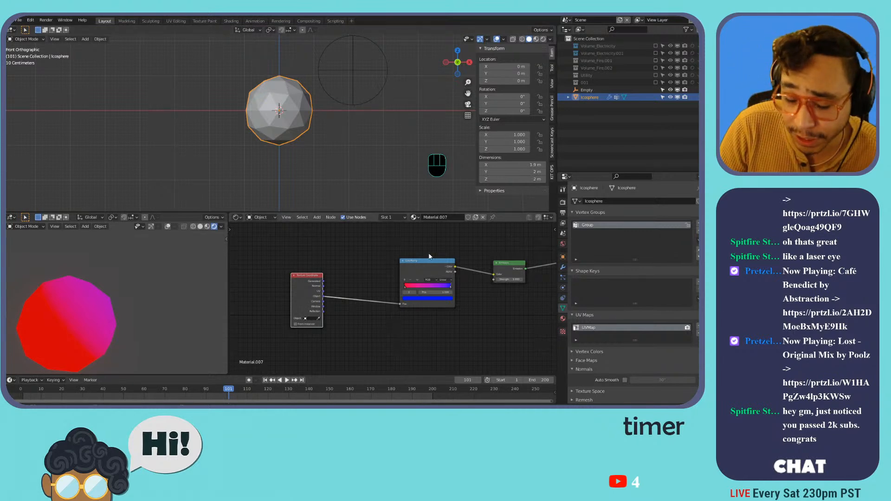
Arrange the Texture Coordinate, ColorRamp and Emission nodes closer together beside the Material Output.
{"action": "middle_click_drag", "start_coordinate": [418, 294], "coordinate": [336, 313]}
{"action": "left_click_drag", "start_coordinate": [431, 283], "coordinate": [456, 270]}
{"action": "left_click_drag", "start_coordinate": [359, 289], "coordinate": [407, 277]}
{"action": "left_click_drag", "start_coordinate": [238, 293], "coordinate": [343, 267]}
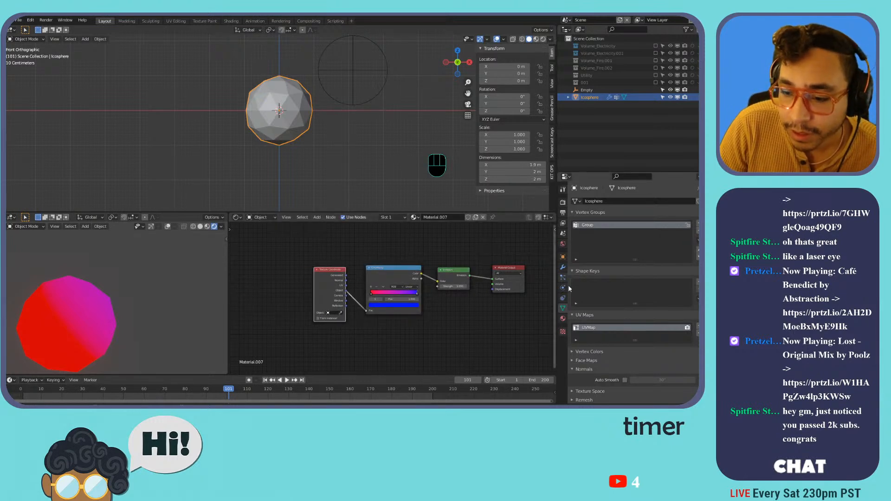
Set the proximity modifier's vertex group to Group and its target object to Empty, and display the icosphere in Weight Paint mode.
{"action": "left_click", "coordinate": [563, 268]}
{"action": "left_click", "coordinate": [632, 227]}
{"action": "left_click", "coordinate": [625, 238]}
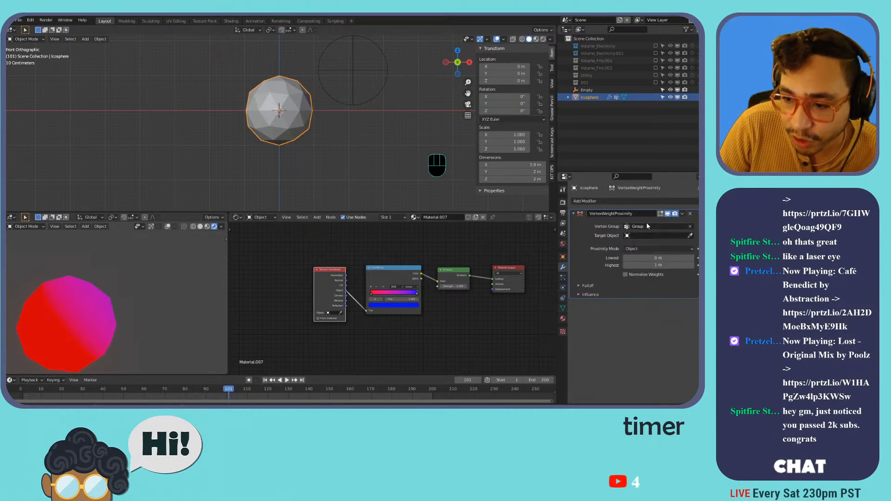
{"action": "left_click", "coordinate": [690, 237]}
{"action": "left_click", "coordinate": [362, 71]}
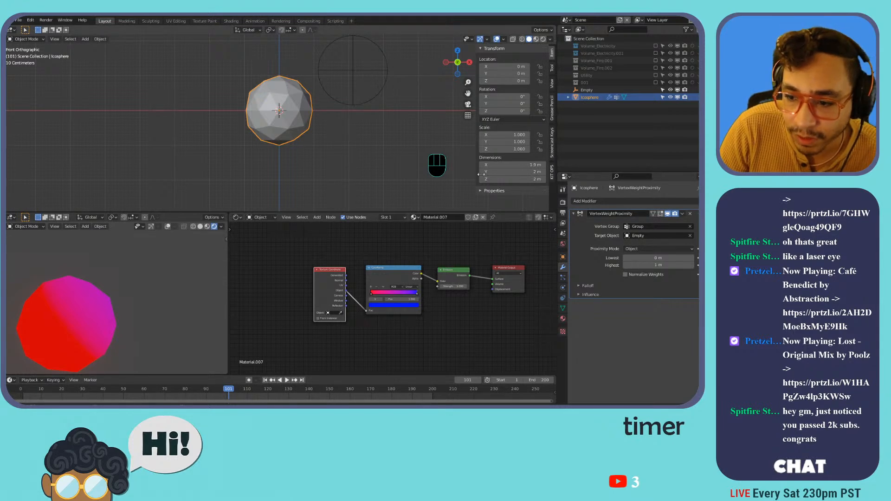
{"action": "left_click", "coordinate": [34, 39]}
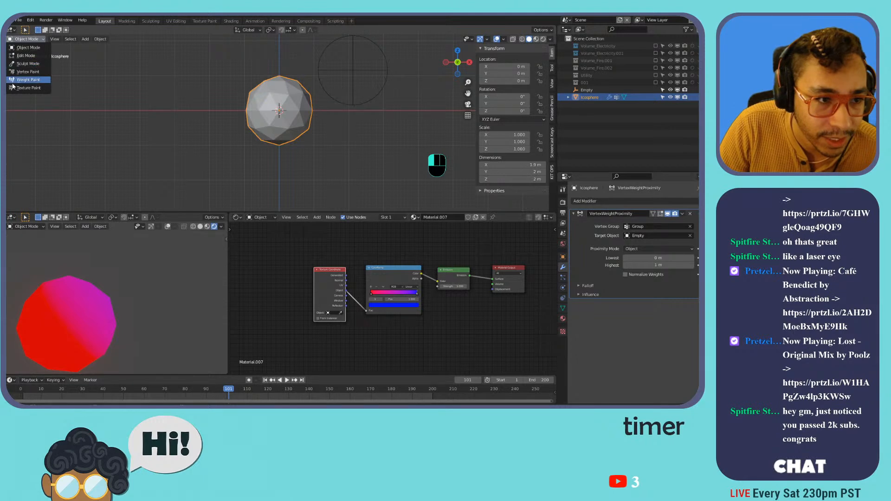
{"action": "left_click", "coordinate": [39, 80]}
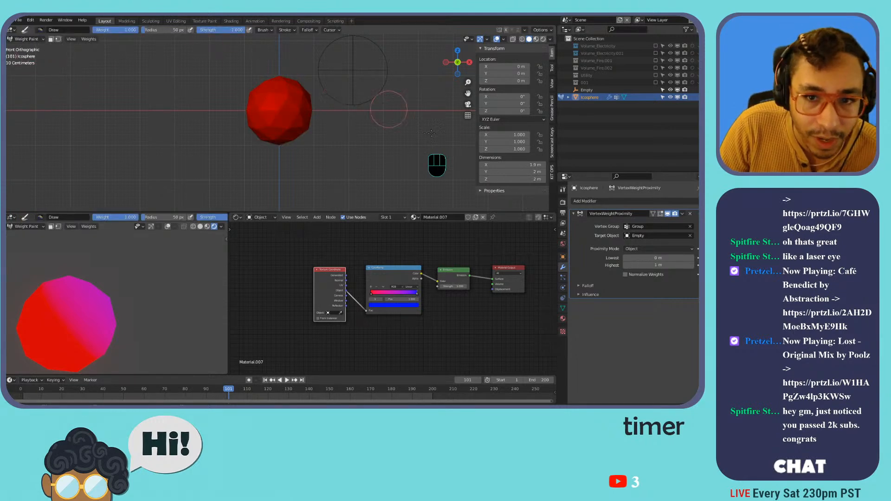
Set the Vertex Weight Proximity mode to Geometry using vertices, with a lowest distance of 4.2 m and Normalize Weights off.
{"action": "left_click", "coordinate": [637, 277]}
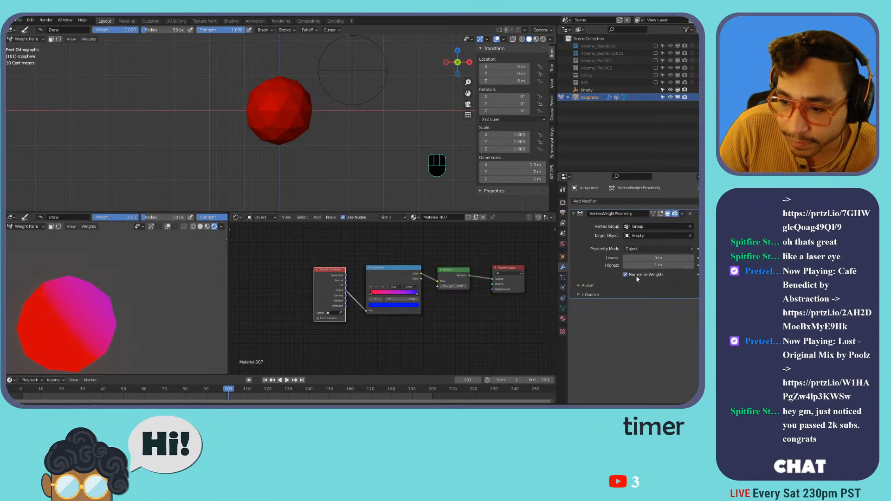
{"action": "left_click", "coordinate": [656, 249]}
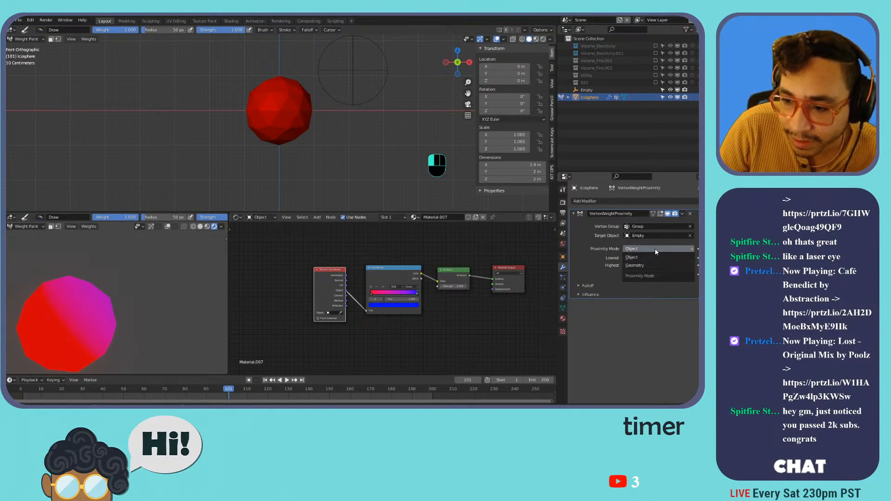
{"action": "left_click", "coordinate": [647, 257]}
{"action": "left_click", "coordinate": [643, 267]}
{"action": "type", "text": "6.9"}
{"action": "key", "text": "Return"}
{"action": "left_click_drag", "start_coordinate": [675, 267], "coordinate": [662, 267]}
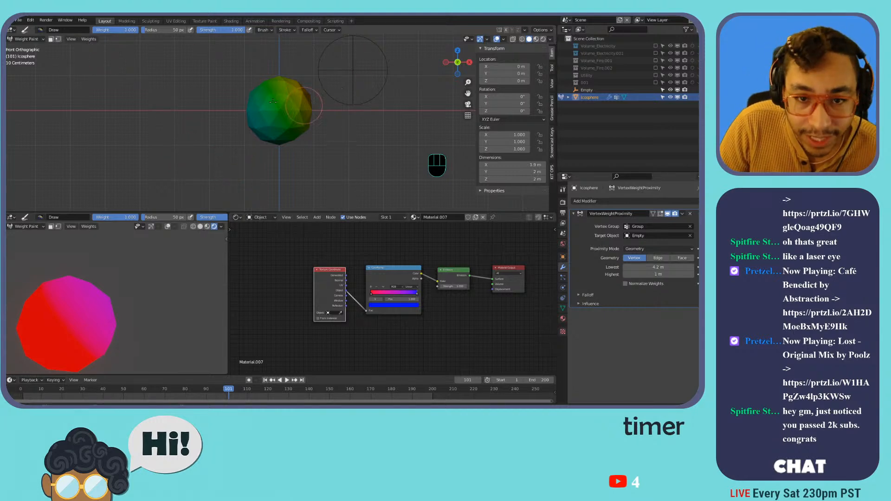
{"action": "left_click", "coordinate": [29, 39]}
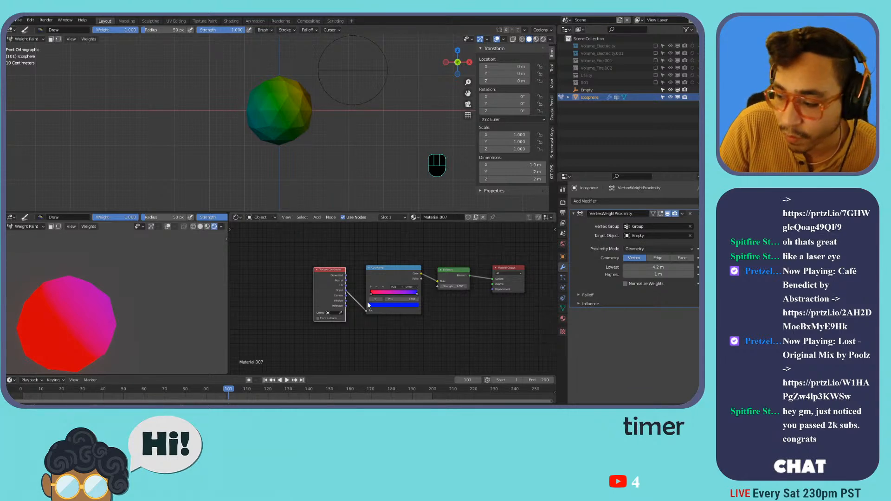
Collapse the proximity modifier, add a UV Warp modifier to the icosphere and check its UV layer choices.
{"action": "left_click", "coordinate": [574, 213]}
{"action": "left_click", "coordinate": [585, 201]}
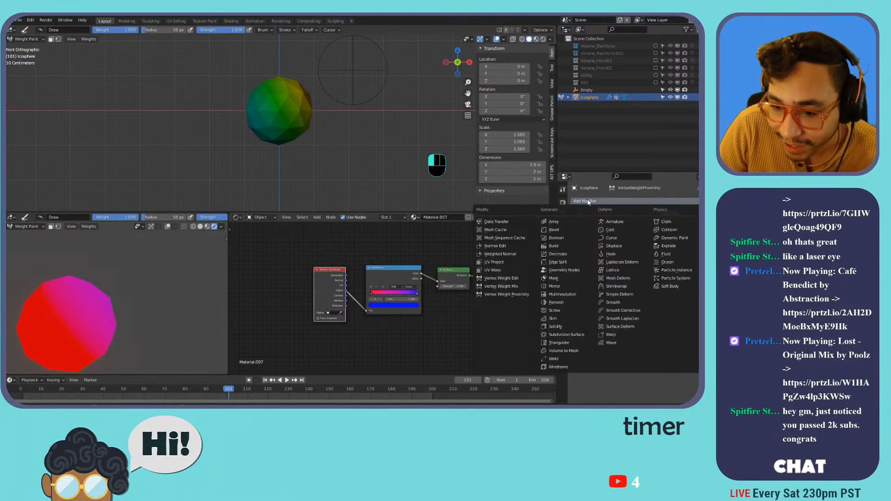
{"action": "left_click", "coordinate": [504, 273]}
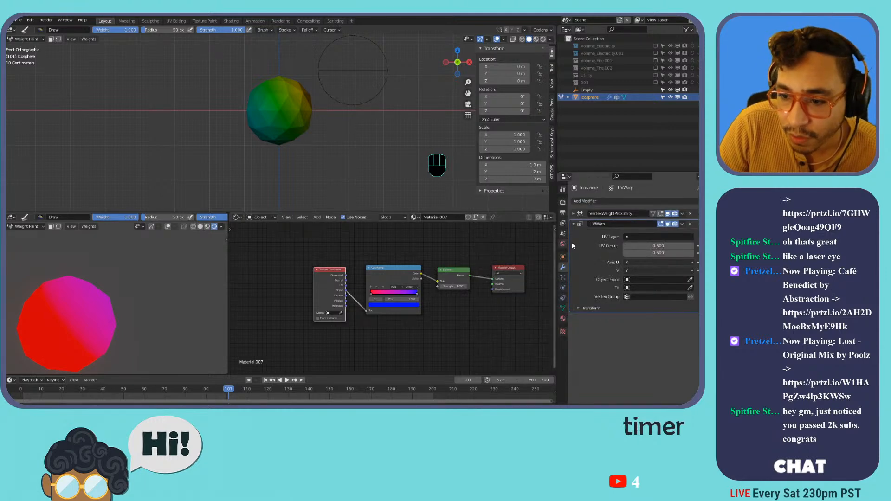
{"action": "left_click", "coordinate": [651, 236]}
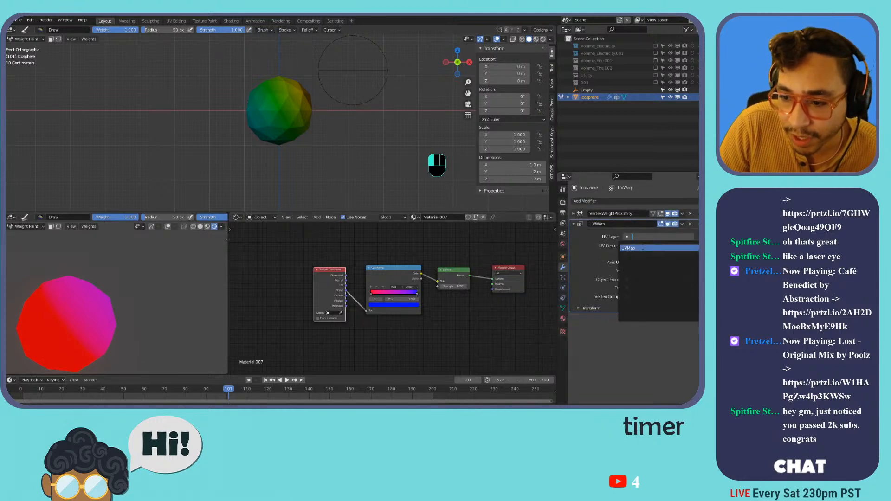
{"action": "left_click", "coordinate": [599, 236]}
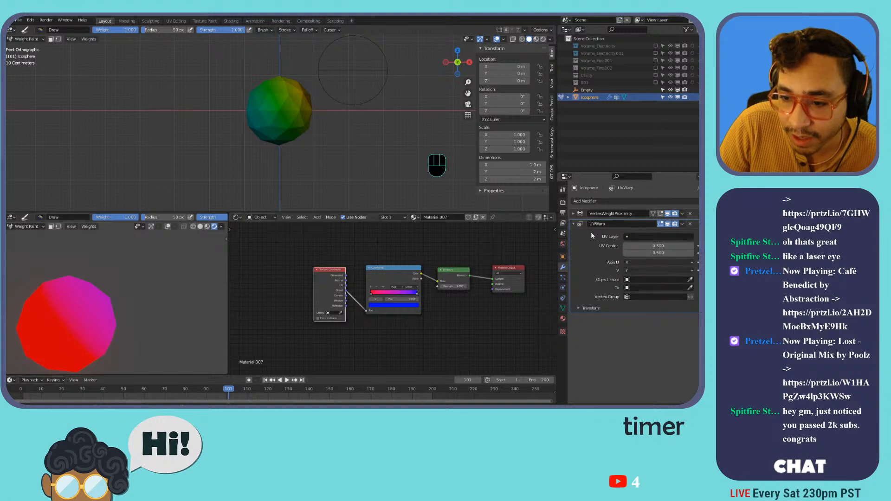
Add a second UV map to the icosphere and rename it UVMap_Weights.
{"action": "left_click", "coordinate": [562, 309]}
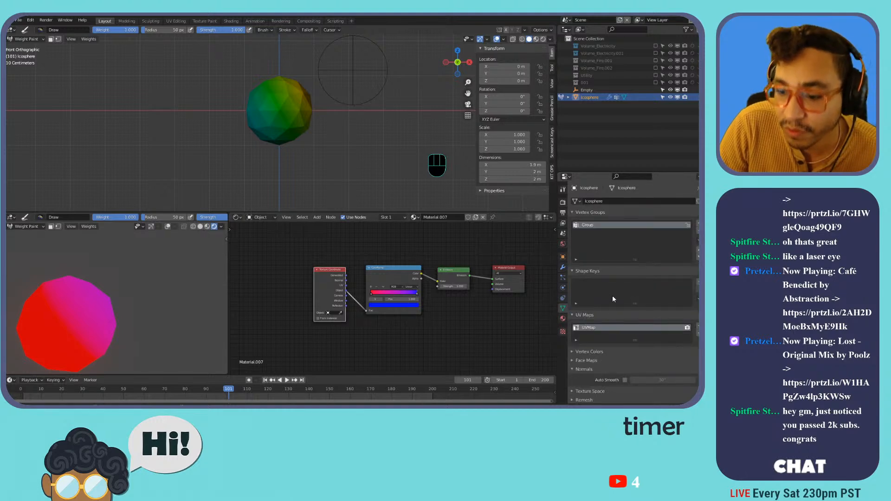
{"action": "left_click", "coordinate": [698, 327]}
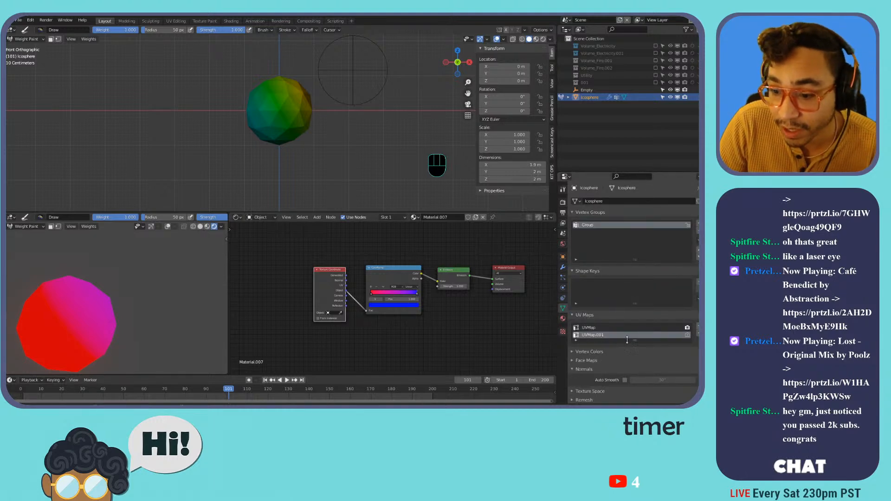
{"action": "double_click", "coordinate": [599, 335]}
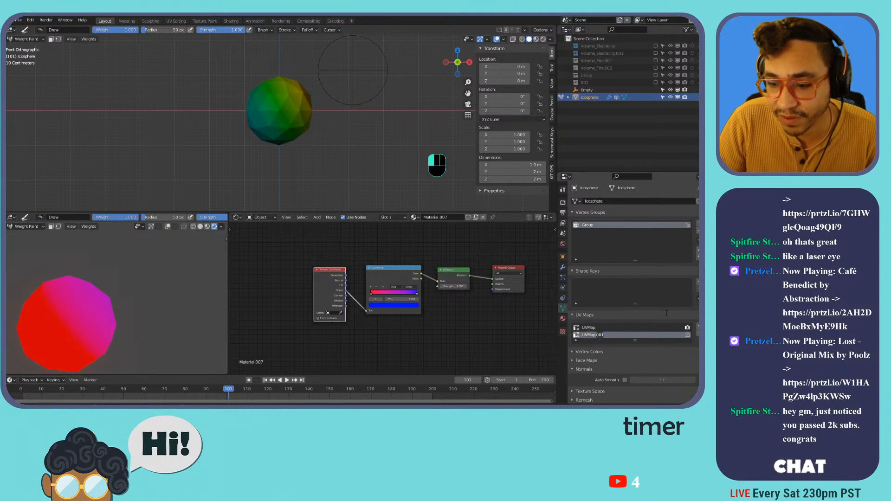
{"action": "key", "text": "shift"}
{"action": "type", "text": "_Weights"}
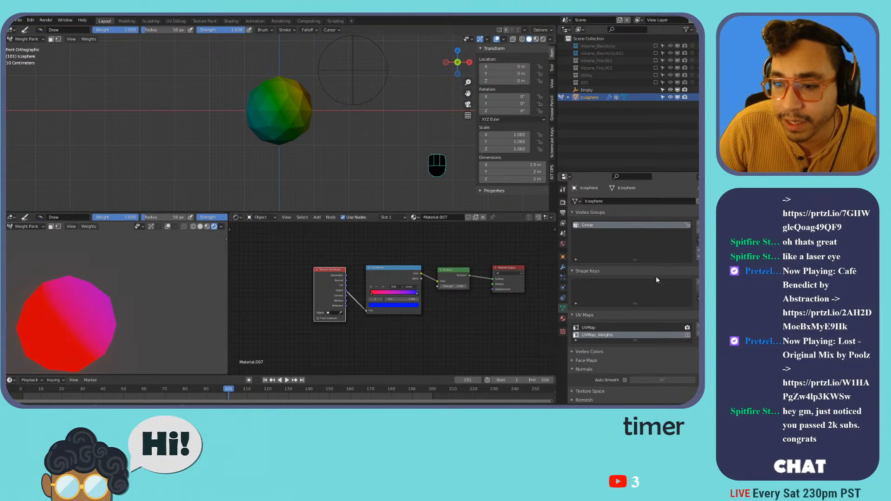
Set the UV Warp modifier's UV layer to UVMap_Weights.
{"action": "left_click", "coordinate": [563, 268]}
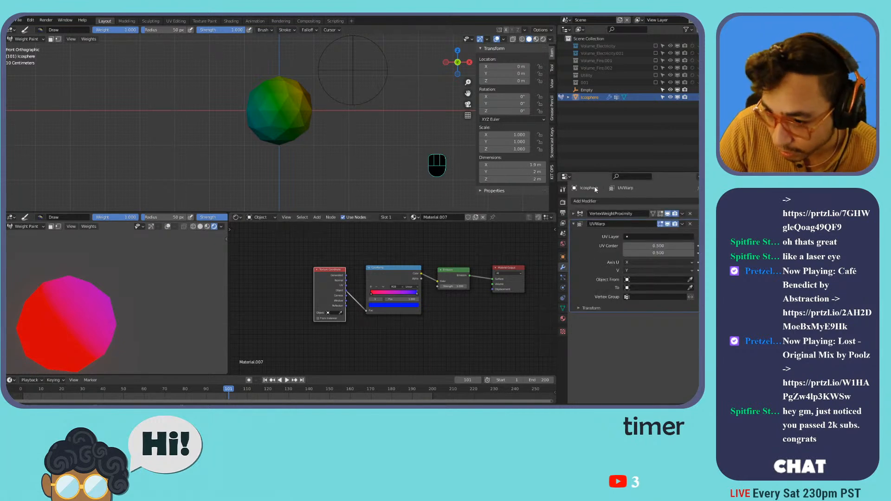
{"action": "left_click", "coordinate": [650, 237]}
{"action": "left_click", "coordinate": [659, 256]}
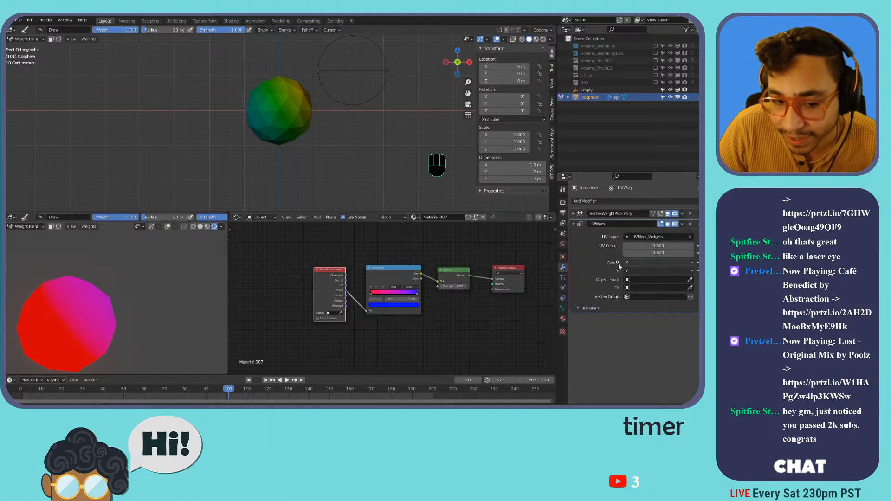
Replace the rendered preview with a UV Editor, hide its sidebar, and enter Edit Mode on the icosphere with everything selected.
{"action": "left_click", "coordinate": [11, 217]}
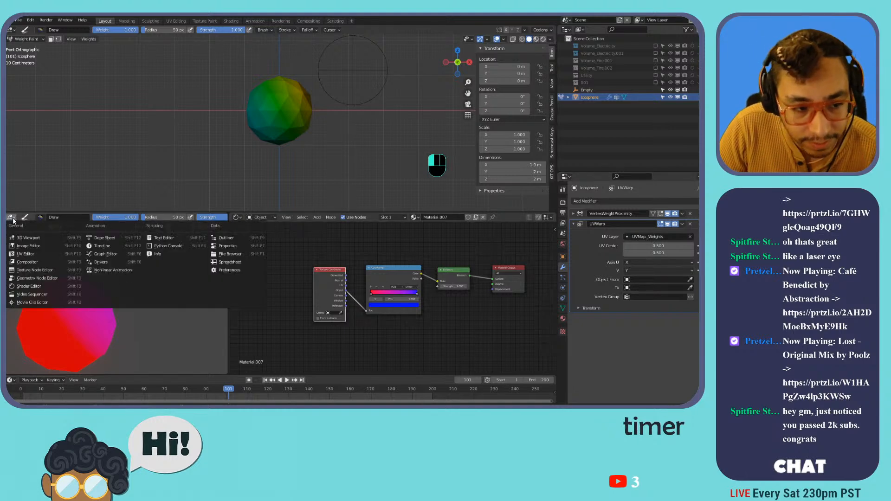
{"action": "left_click", "coordinate": [42, 247]}
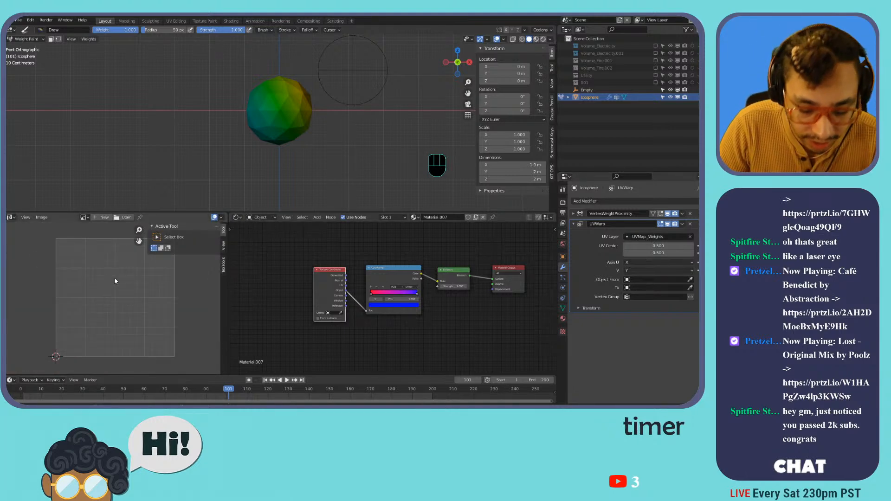
{"action": "key", "text": "n"}
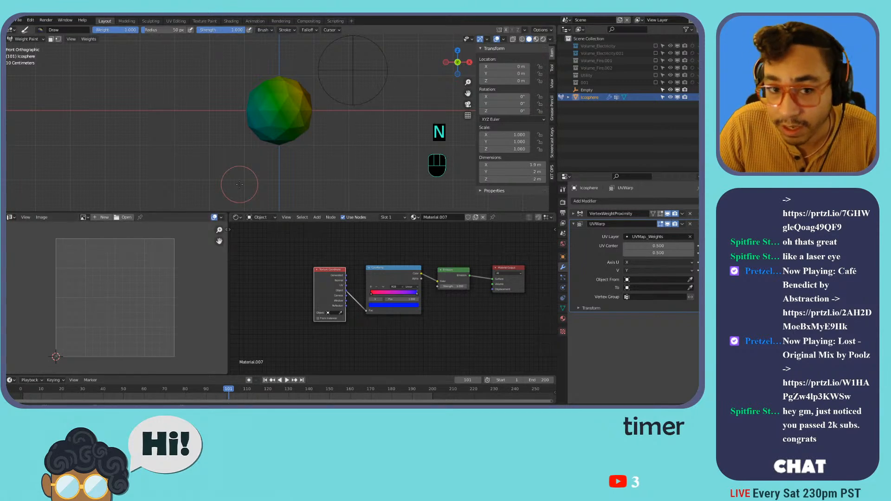
{"action": "left_click", "coordinate": [11, 39]}
{"action": "left_click", "coordinate": [22, 42]}
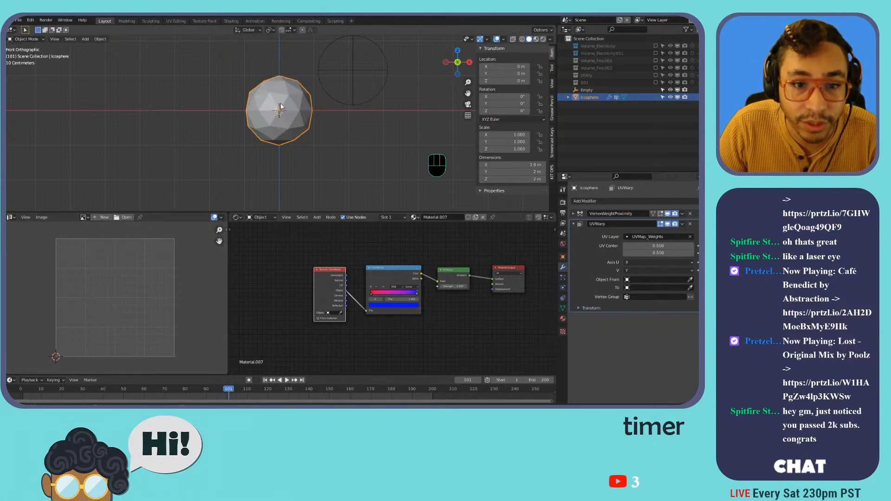
{"action": "key", "text": "Tab"}
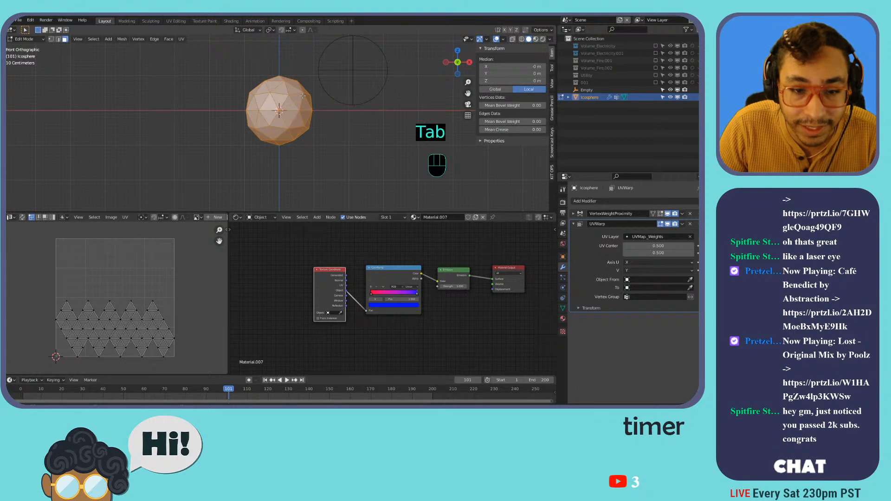
{"action": "key", "text": "a"}
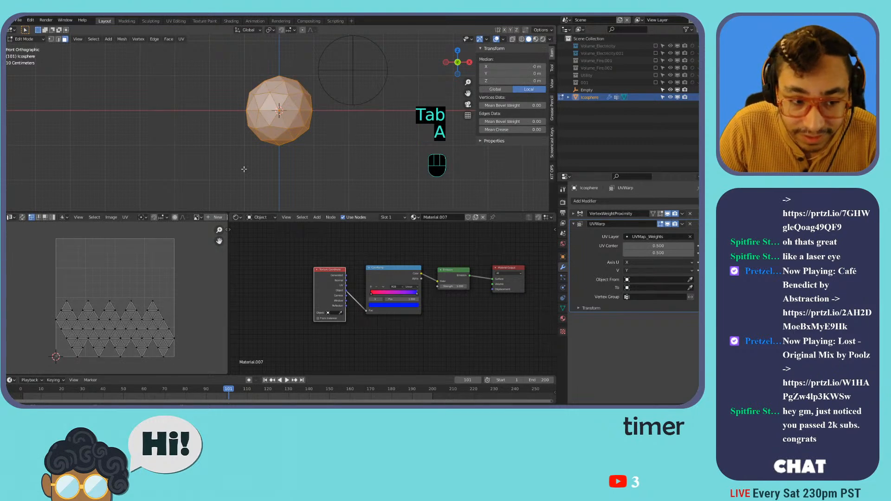
Try to merge the icosphere's UVs at the 2D cursor.
{"action": "left_click", "coordinate": [124, 217]}
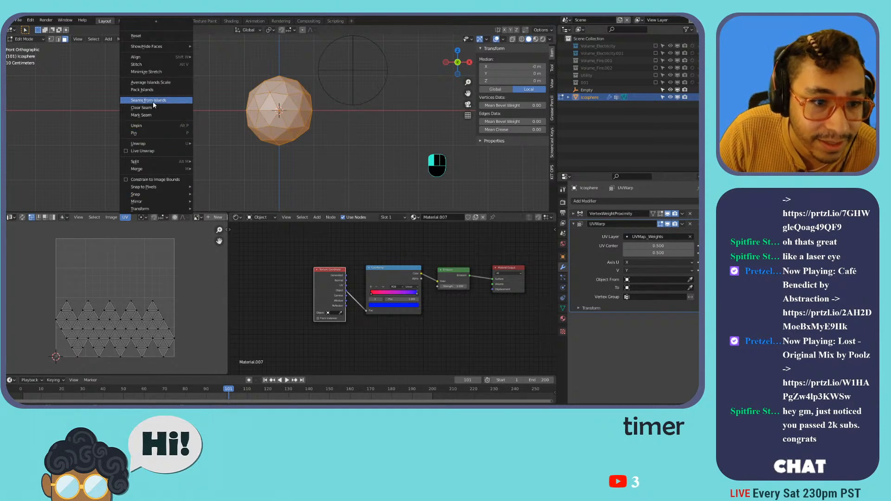
{"action": "mouse_move", "coordinate": [160, 18]}
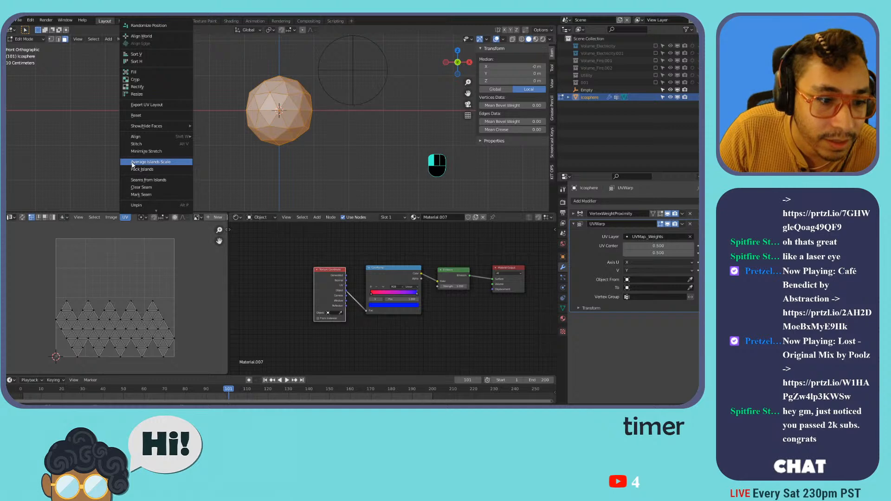
{"action": "mouse_move", "coordinate": [142, 217]}
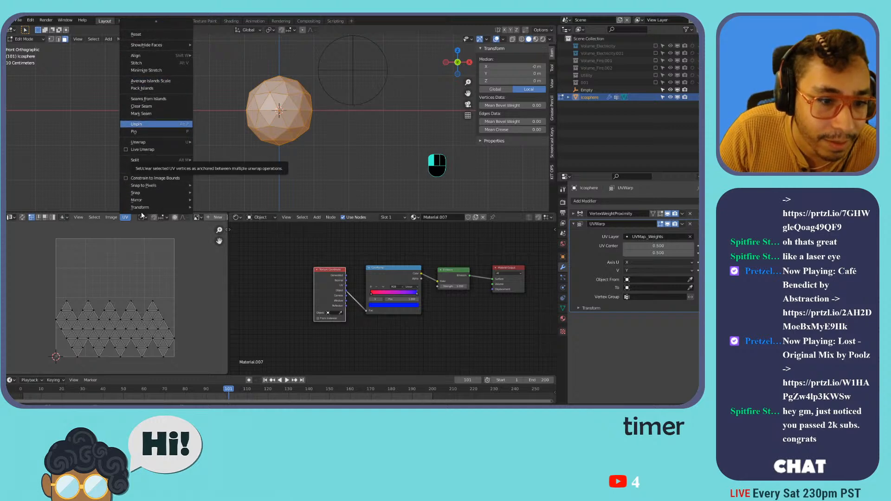
{"action": "mouse_move", "coordinate": [161, 168]}
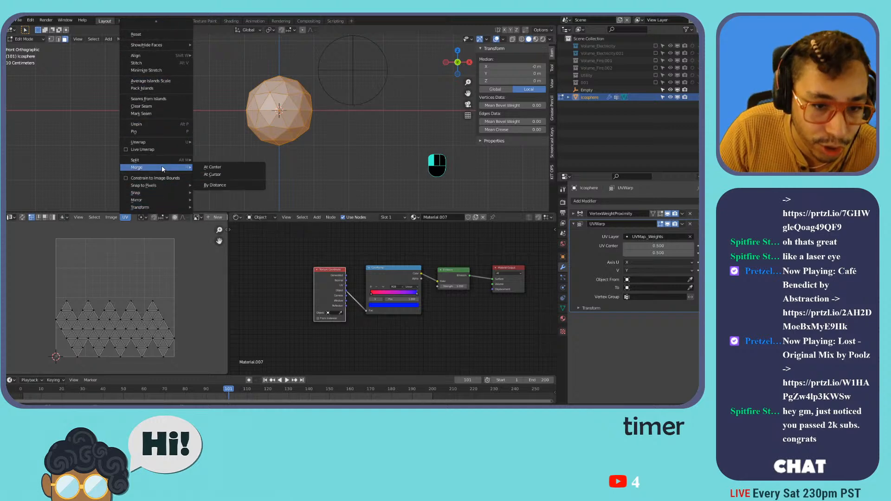
{"action": "left_click", "coordinate": [216, 175]}
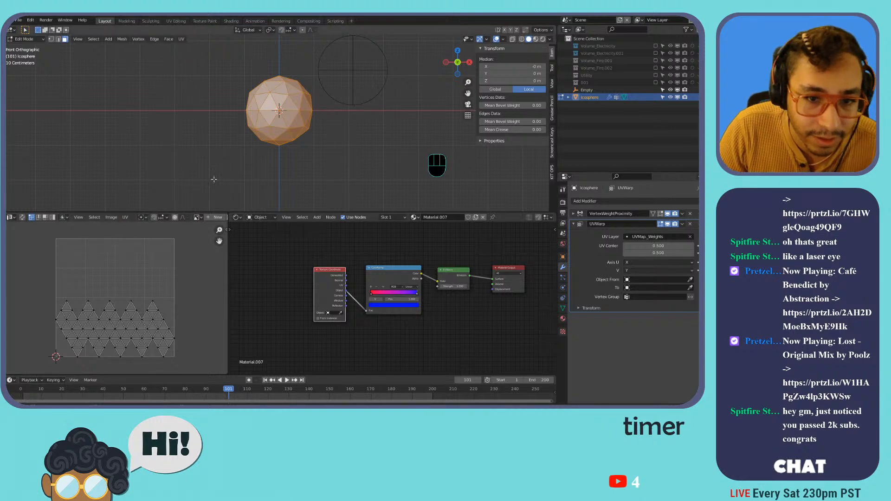
Select all of the icosphere's UVs and merge them at the 2D cursor in the grid's corner.
{"action": "key", "text": "a"}
{"action": "left_click", "coordinate": [126, 218]}
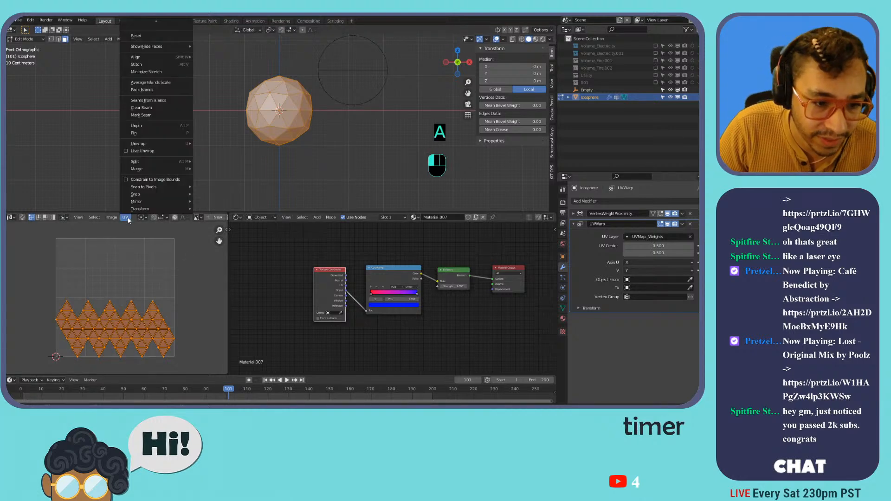
{"action": "mouse_move", "coordinate": [166, 145]}
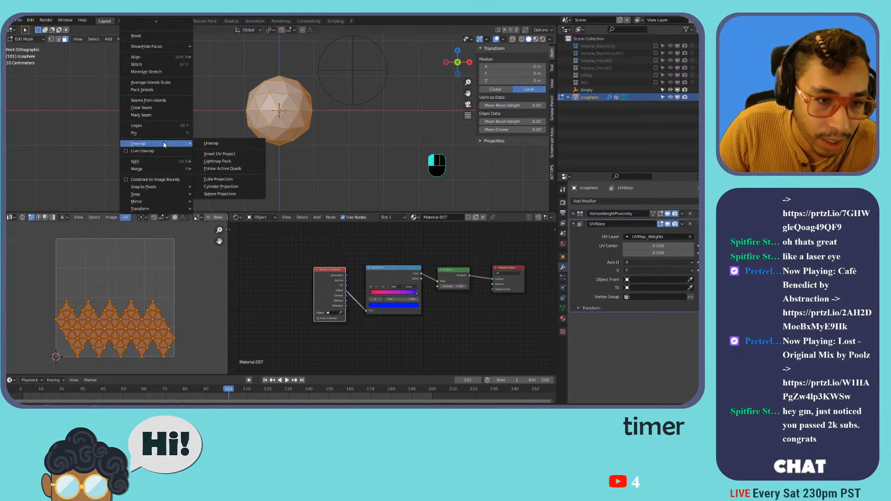
{"action": "mouse_move", "coordinate": [162, 169]}
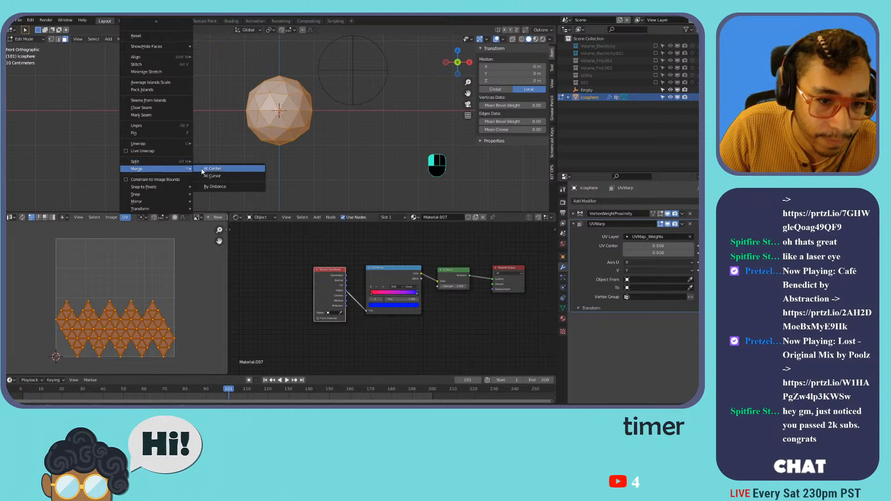
{"action": "left_click", "coordinate": [212, 176]}
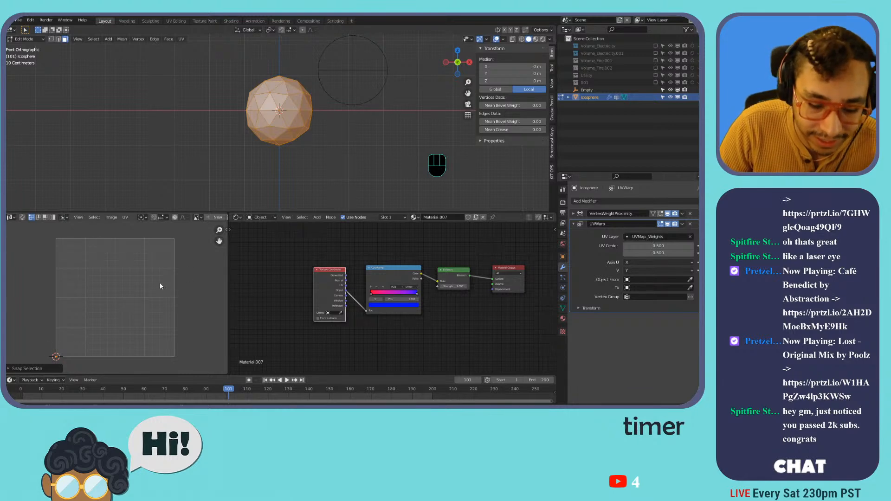
Check the merged UV vertex's coordinates in the UV Editor and return to Object Mode.
{"action": "key", "text": "n"}
{"action": "left_click", "coordinate": [224, 231]}
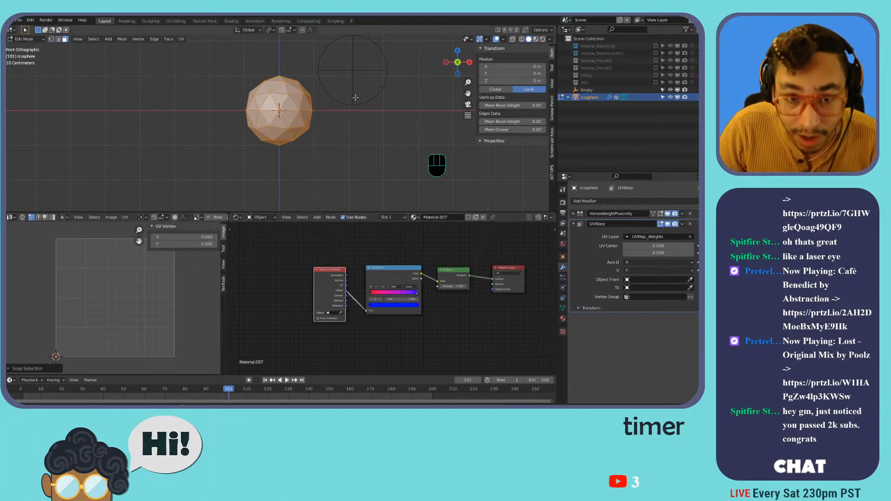
{"action": "key", "text": "Tab"}
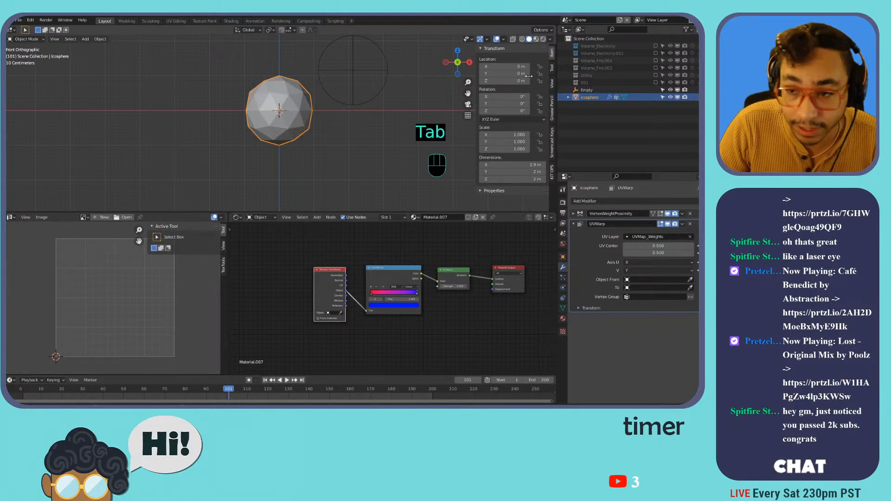
Hide the icosphere and the existing Empty, add a plain axes empty at the origin, and rename it TO.
{"action": "left_click", "coordinate": [669, 96]}
{"action": "left_click", "coordinate": [670, 91]}
{"action": "key", "text": "shift+a"}
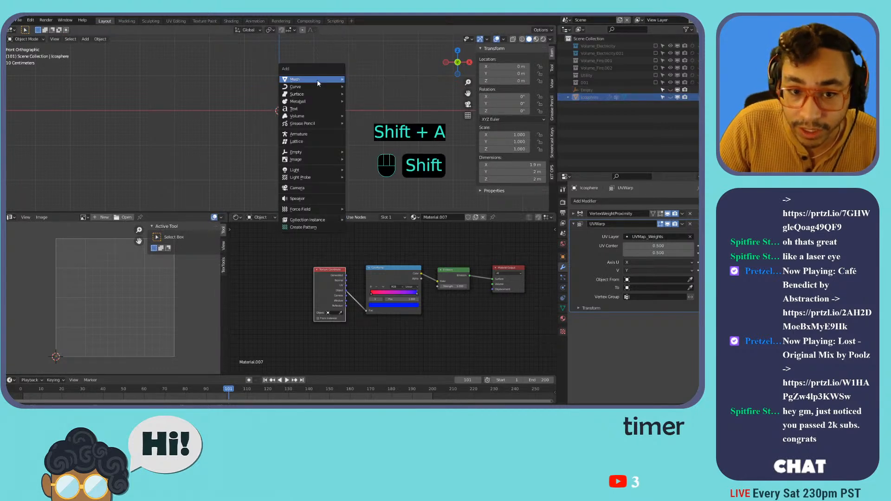
{"action": "mouse_move", "coordinate": [307, 152]}
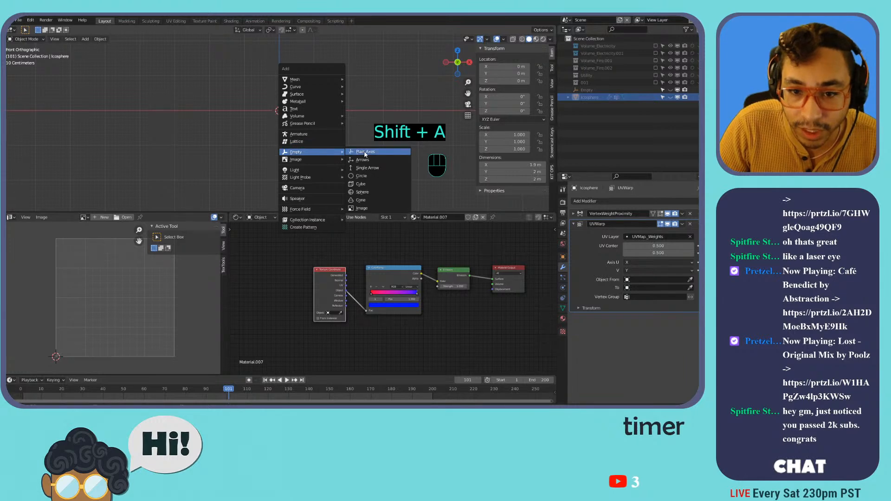
{"action": "left_click", "coordinate": [366, 151]}
{"action": "double_click", "coordinate": [589, 97]}
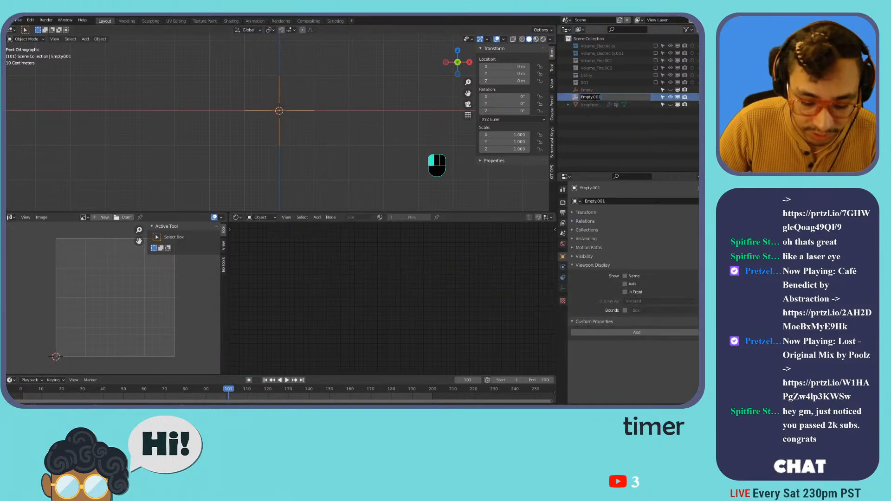
{"action": "type", "text": "TO"}
{"action": "key", "text": "Return"}
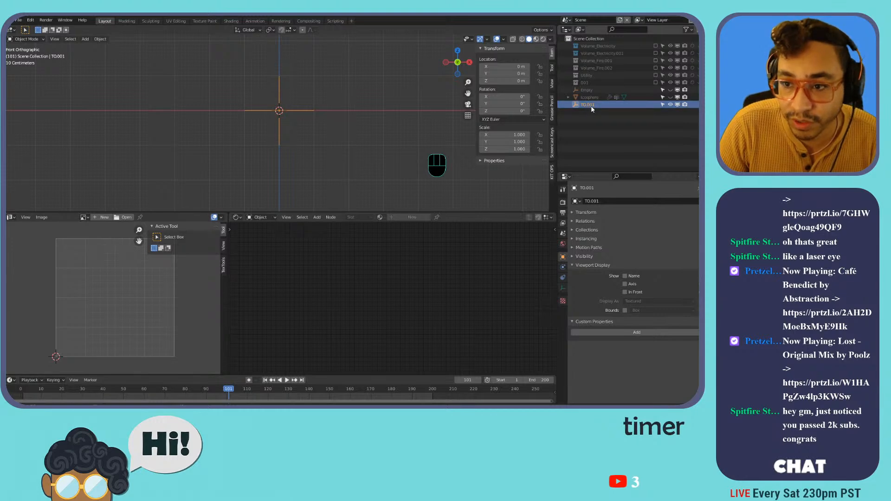
Add a second plain axes empty at the origin and rename it FROM.
{"action": "key", "text": "shift+a"}
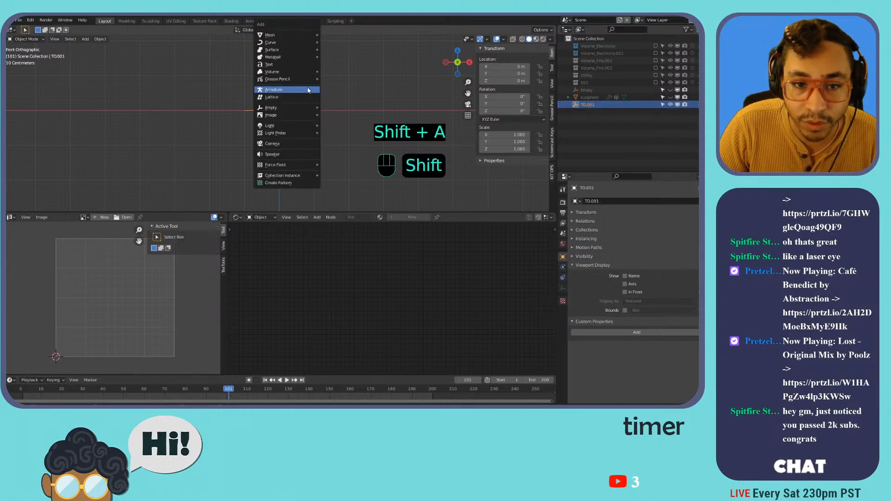
{"action": "mouse_move", "coordinate": [299, 109]}
{"action": "left_click", "coordinate": [340, 107]}
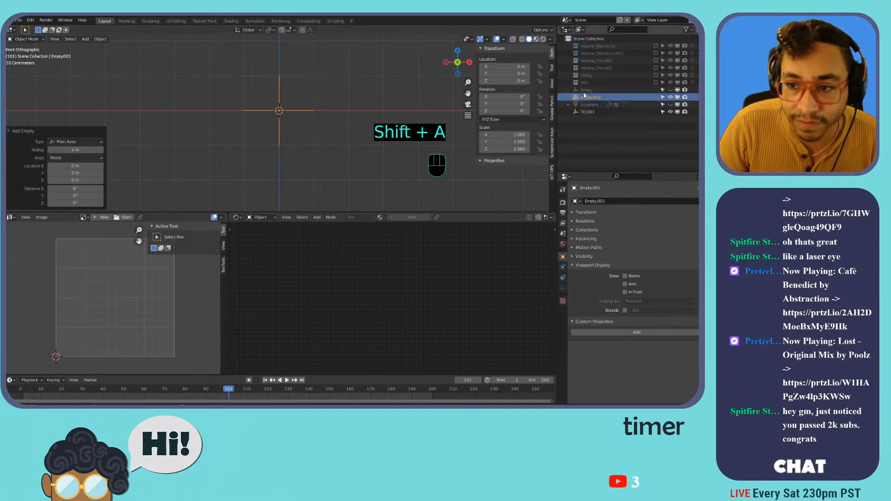
{"action": "double_click", "coordinate": [590, 97]}
{"action": "type", "text": "F"}
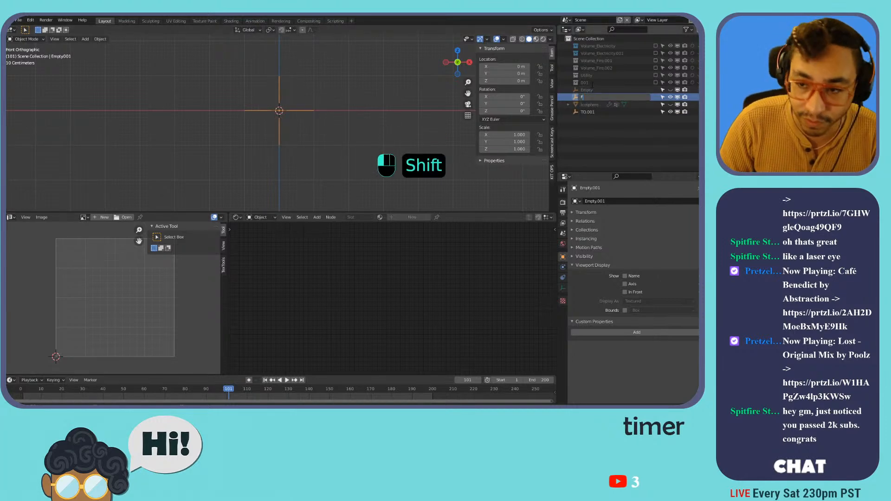
{"action": "type", "text": "ROM"}
{"action": "key", "text": "Return"}
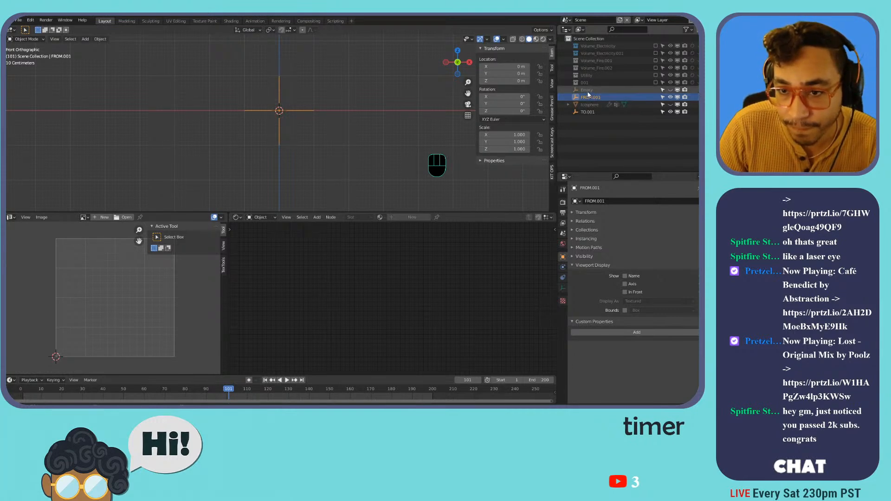
Set the FROM.001 empty's X location to -1 m and select each new empty to compare their positions.
{"action": "left_click", "coordinate": [520, 66]}
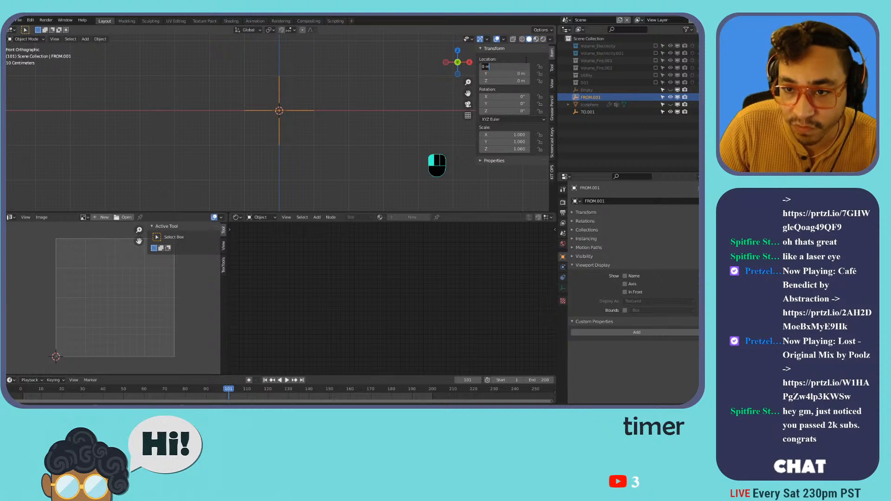
{"action": "key", "text": "BackSpace"}
{"action": "type", "text": "-1"}
{"action": "key", "text": "Return"}
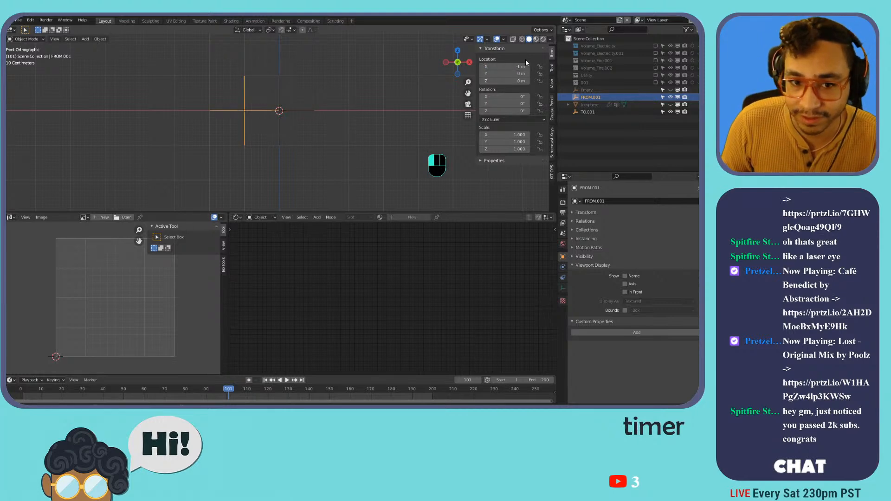
{"action": "left_click", "coordinate": [280, 92]}
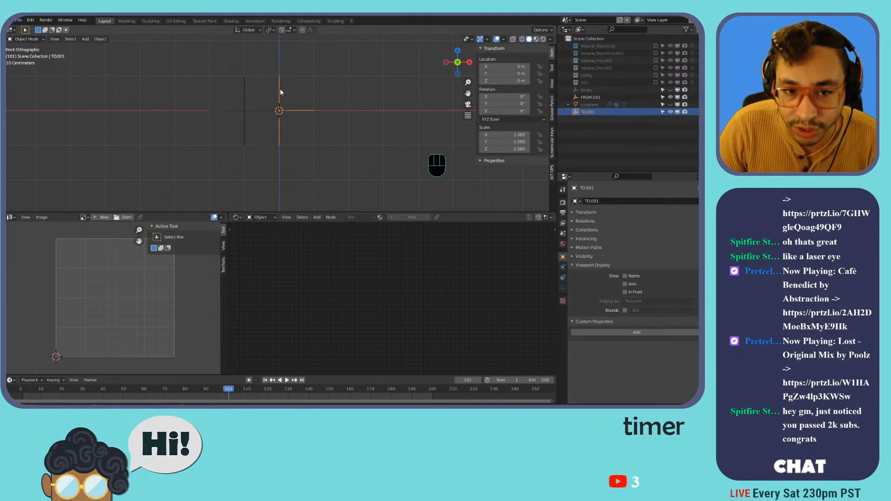
{"action": "left_click", "coordinate": [246, 84]}
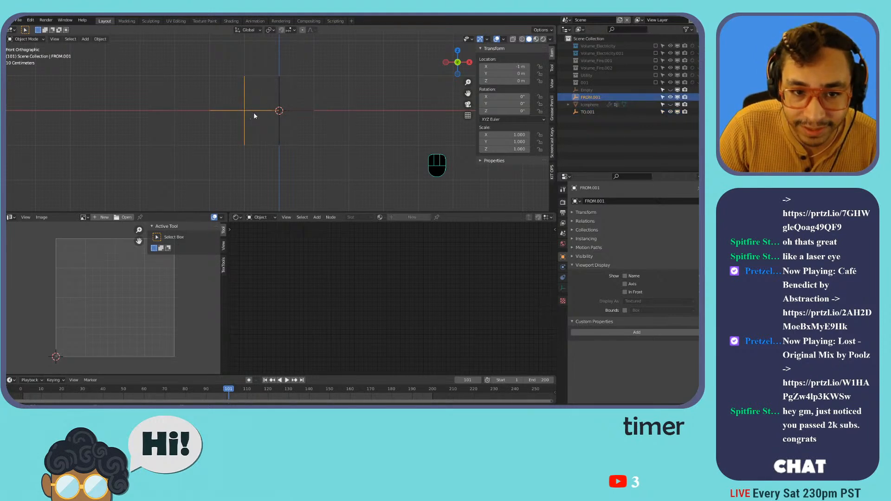
Unhide the icosphere and set its UVWarp modifier's Object From to FROM.001.
{"action": "left_click", "coordinate": [589, 105]}
{"action": "left_click", "coordinate": [671, 104]}
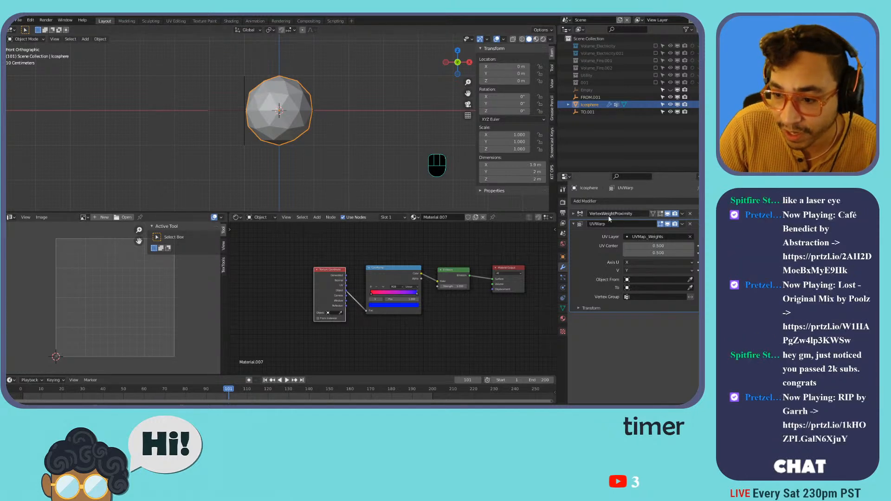
{"action": "left_click", "coordinate": [650, 279]}
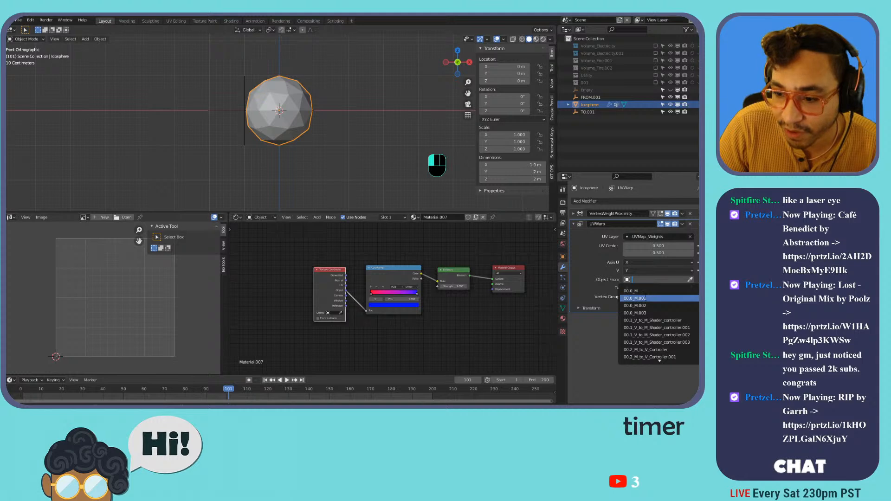
{"action": "scroll", "coordinate": [658, 353], "scroll_direction": "down", "scroll_amount": 10}
{"action": "scroll", "coordinate": [657, 353], "scroll_direction": "down", "scroll_amount": 10}
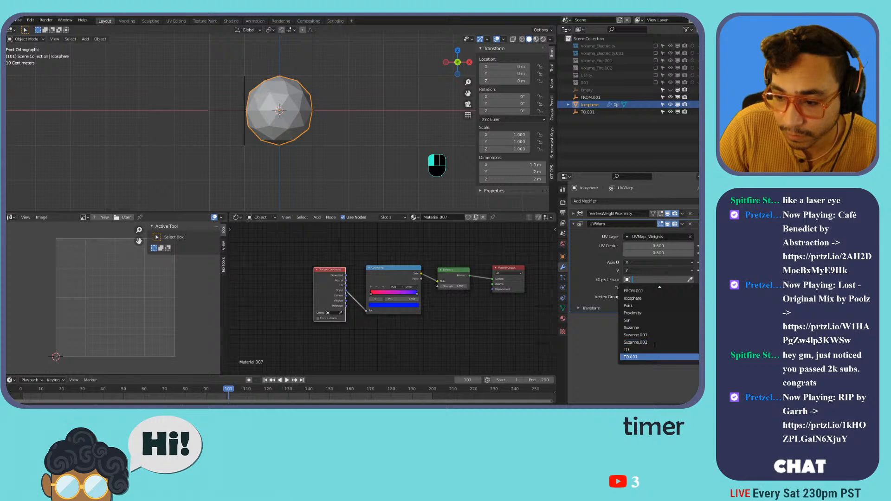
{"action": "type", "text": "from"}
{"action": "key", "text": "Down"}
{"action": "key", "text": "Return"}
Set the UVWarp modifier's To object to TO.001 and its vertex group to Group.
{"action": "left_click", "coordinate": [656, 287]}
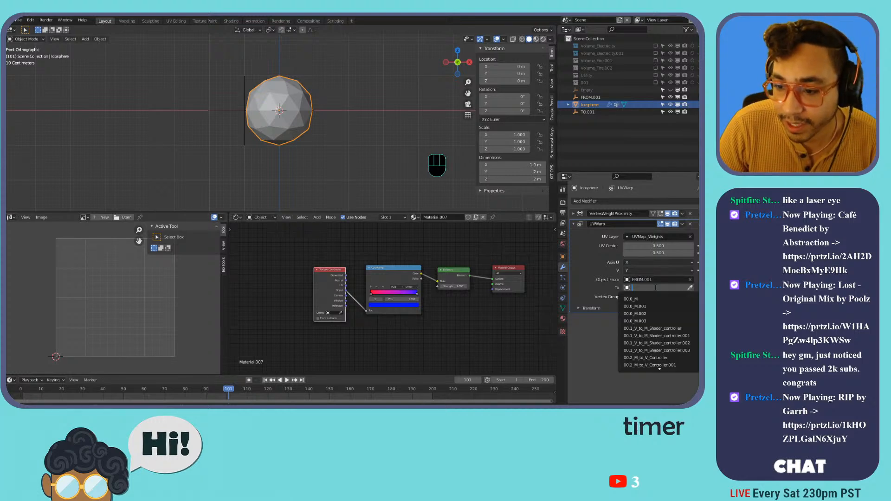
{"action": "type", "text": "to"}
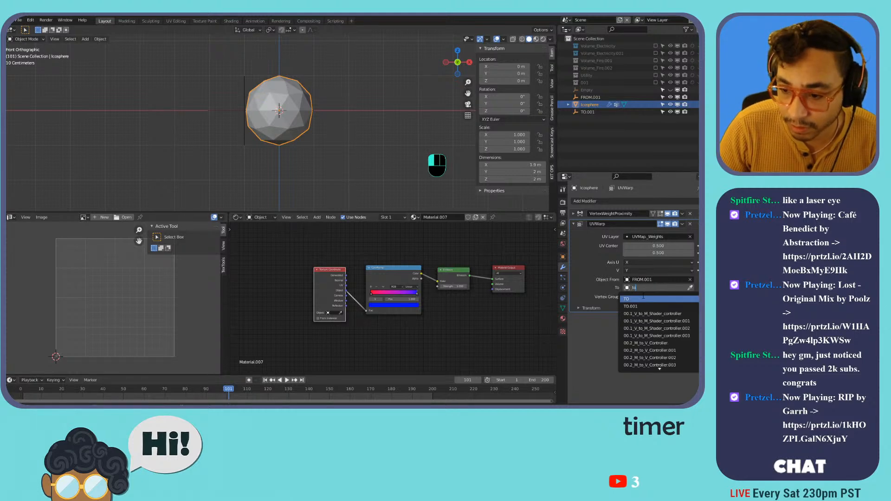
{"action": "key", "text": "Down"}
{"action": "key", "text": "Return"}
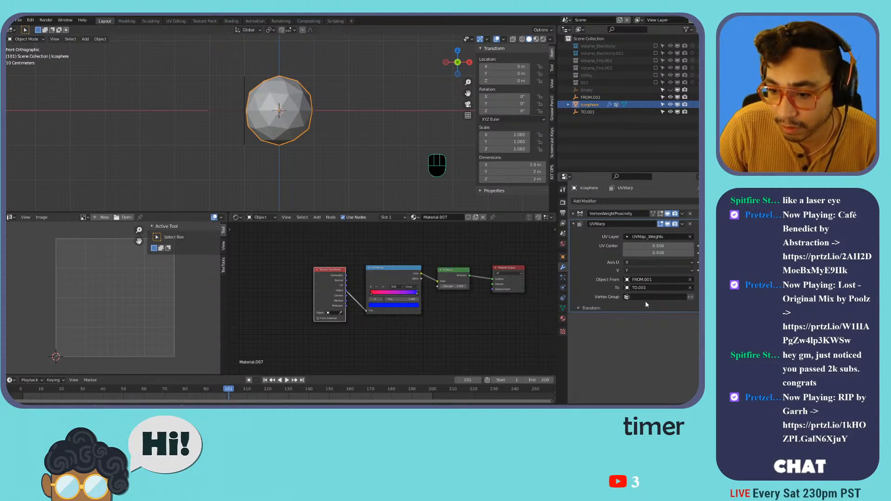
{"action": "left_click", "coordinate": [649, 298]}
{"action": "left_click", "coordinate": [641, 309]}
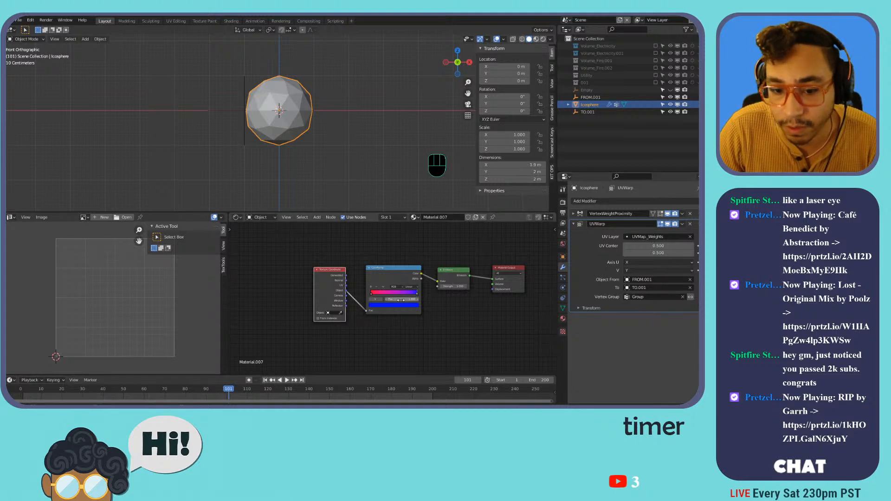
Replace the Texture Coordinate node with a UV Map node using UVMap_Weights, linked to the ColorRamp's Fac input.
{"action": "key", "text": "shift+a"}
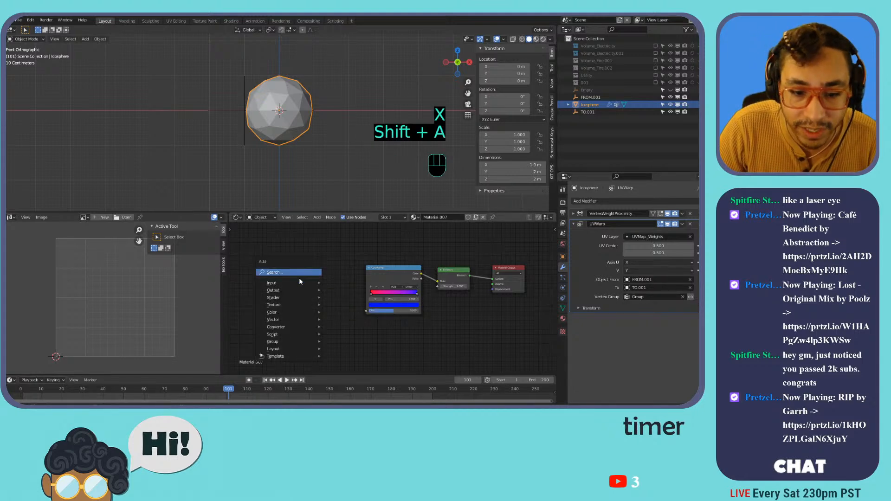
{"action": "mouse_move", "coordinate": [294, 283]}
{"action": "left_click", "coordinate": [343, 250]}
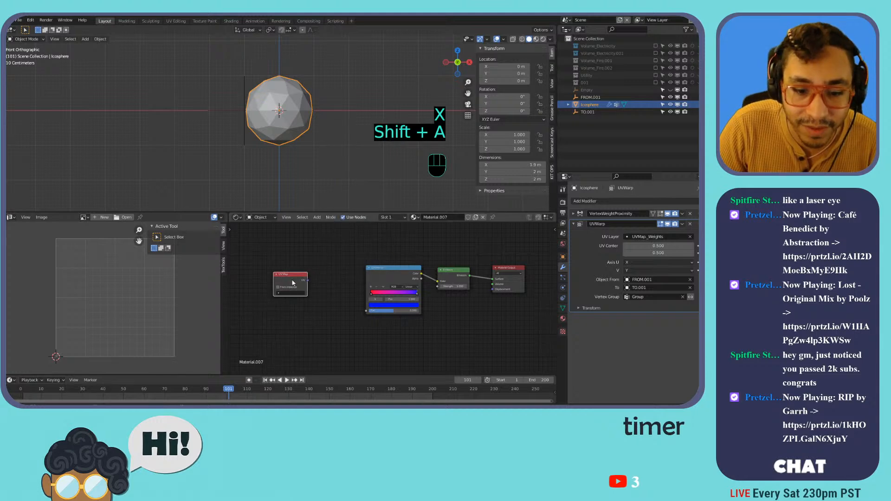
{"action": "left_click", "coordinate": [280, 293]}
{"action": "scroll", "coordinate": [280, 293], "scroll_direction": "up", "scroll_amount": 2}
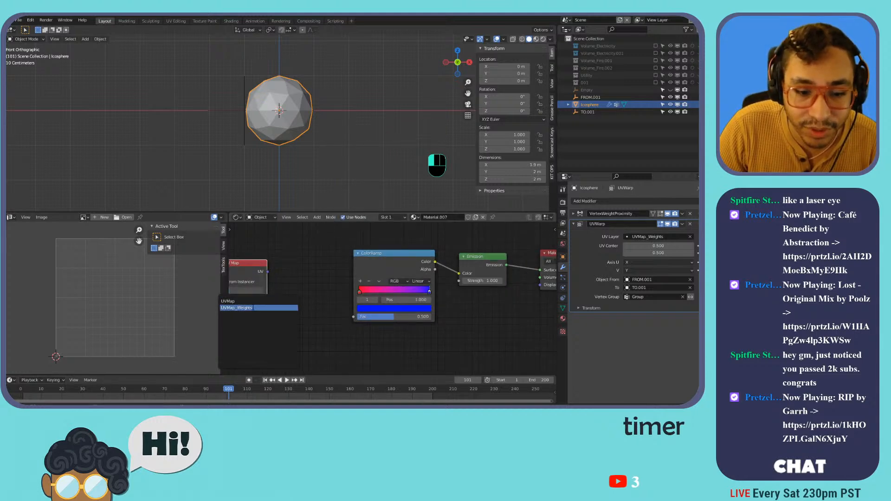
{"action": "middle_click_drag", "start_coordinate": [276, 288], "coordinate": [318, 285]}
{"action": "left_click_drag", "start_coordinate": [324, 272], "coordinate": [418, 317]}
Switch the viewport to rendered shading, unhide the spherical Empty, and test moving it across the icosphere.
{"action": "left_click", "coordinate": [543, 39]}
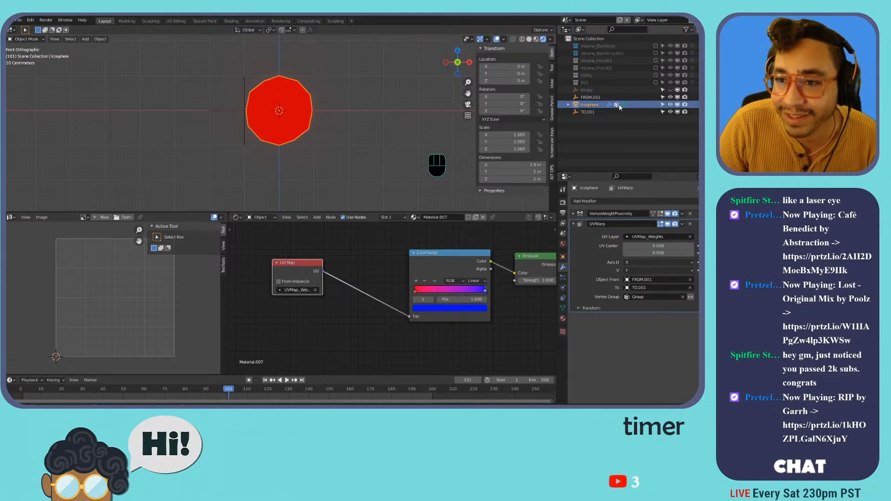
{"action": "left_click", "coordinate": [671, 90]}
{"action": "left_click", "coordinate": [353, 80]}
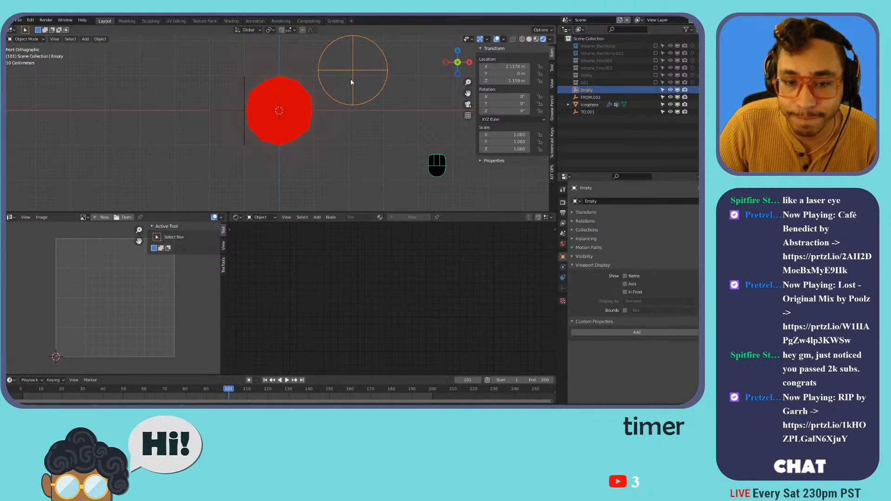
{"action": "key", "text": "g"}
{"action": "right_click", "coordinate": [246, 117]}
Swap the icosphere's UVWarp objects, setting Object From to TO.001 and To to FROM.001.
{"action": "left_click", "coordinate": [282, 103]}
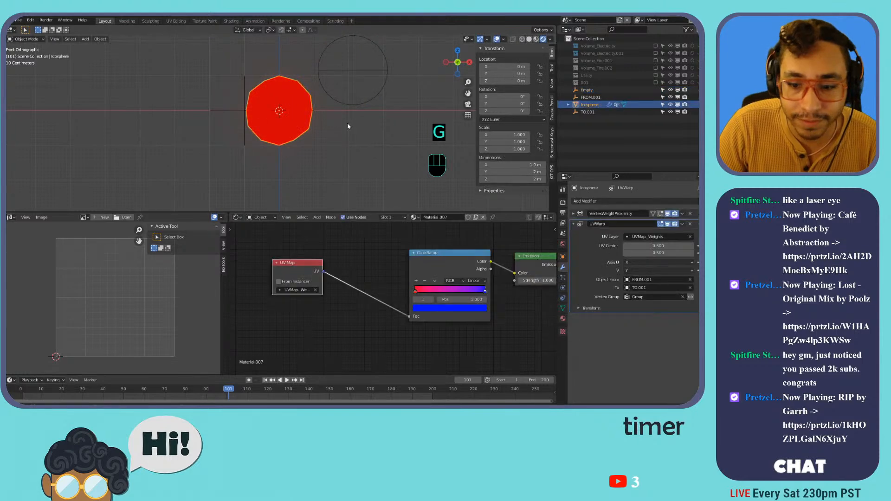
{"action": "left_click", "coordinate": [669, 280]}
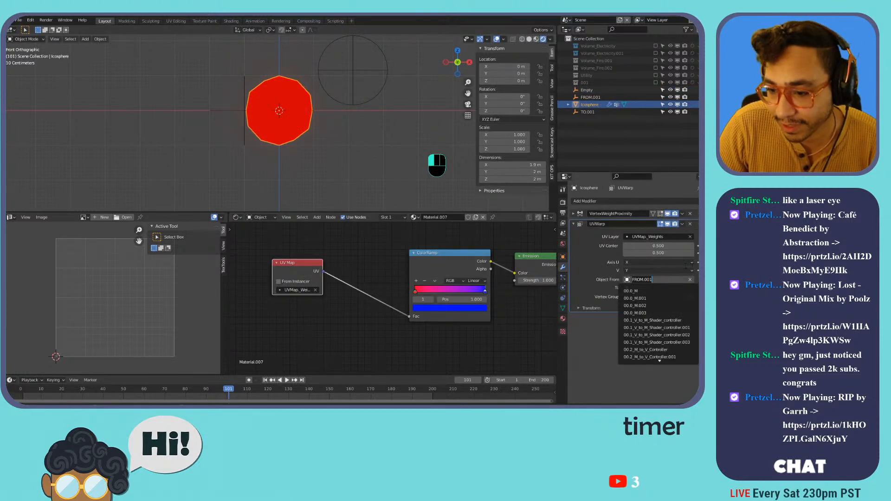
{"action": "type", "text": "to"}
{"action": "key", "text": "Down"}
{"action": "key", "text": "Down"}
{"action": "key", "text": "Return"}
{"action": "left_click", "coordinate": [655, 288]}
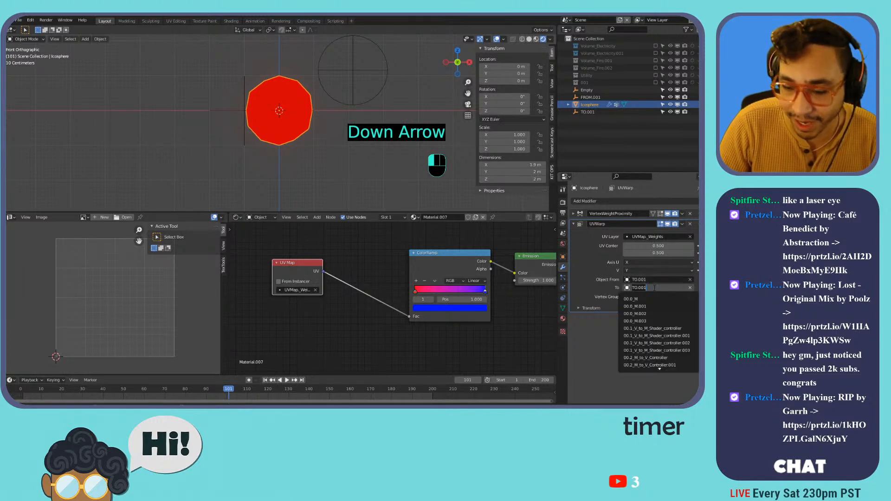
{"action": "type", "text": "from"}
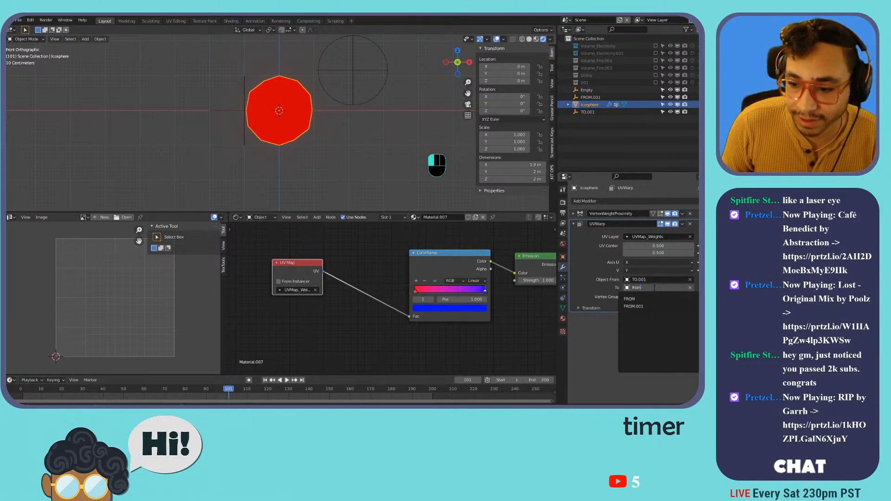
{"action": "key", "text": "Down"}
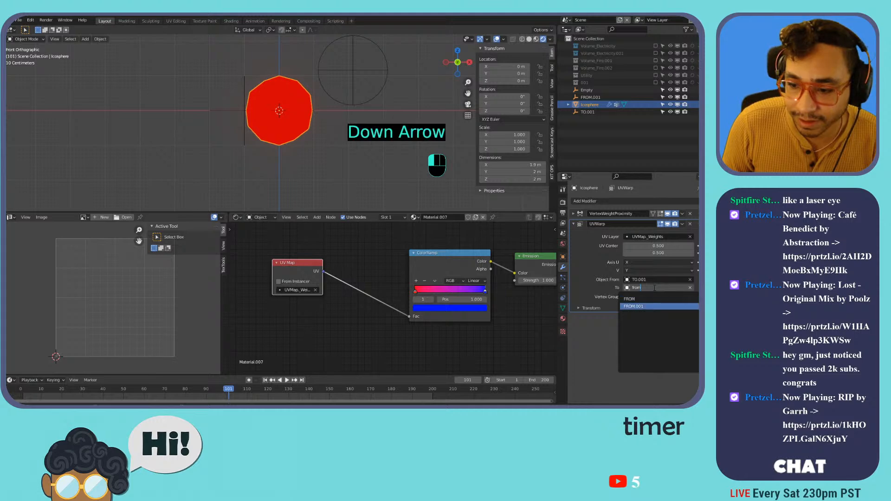
{"action": "key", "text": "Return"}
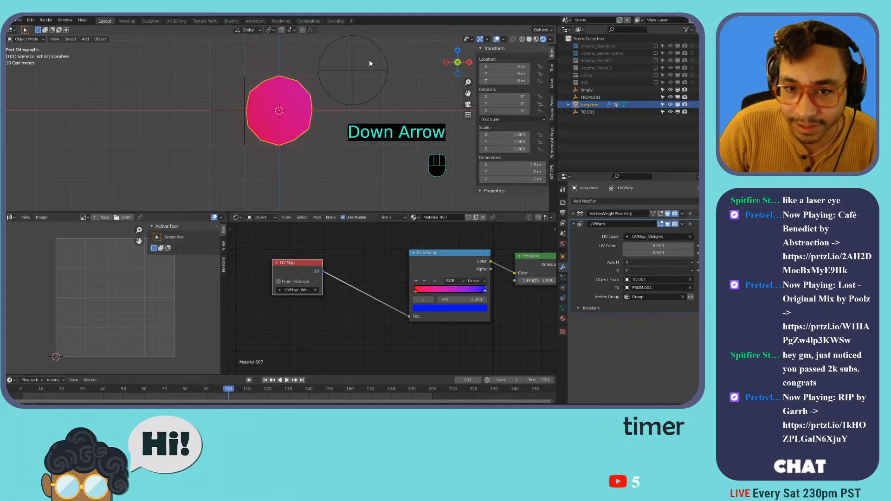
Move the spherical Empty around the icosphere to test the colour change, placing it at about X 3.52 m, Z 1.61 m.
{"action": "left_click", "coordinate": [355, 72]}
{"action": "key", "text": "g"}
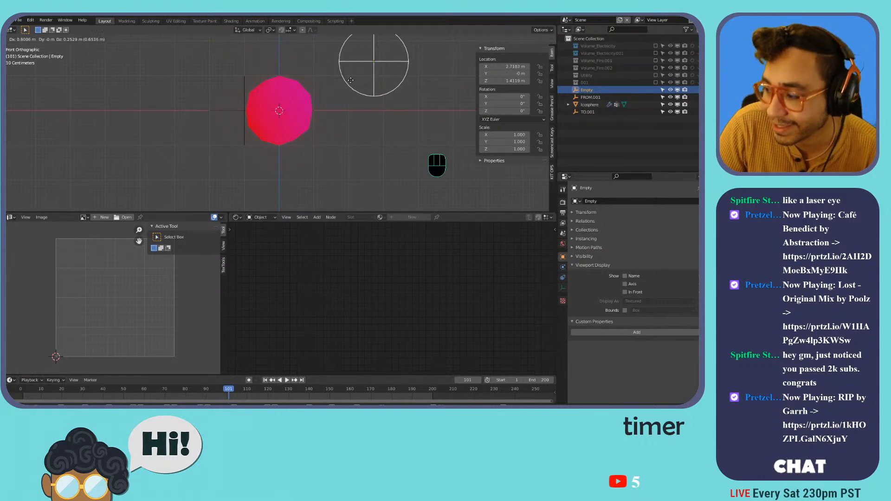
{"action": "left_click", "coordinate": [380, 71]}
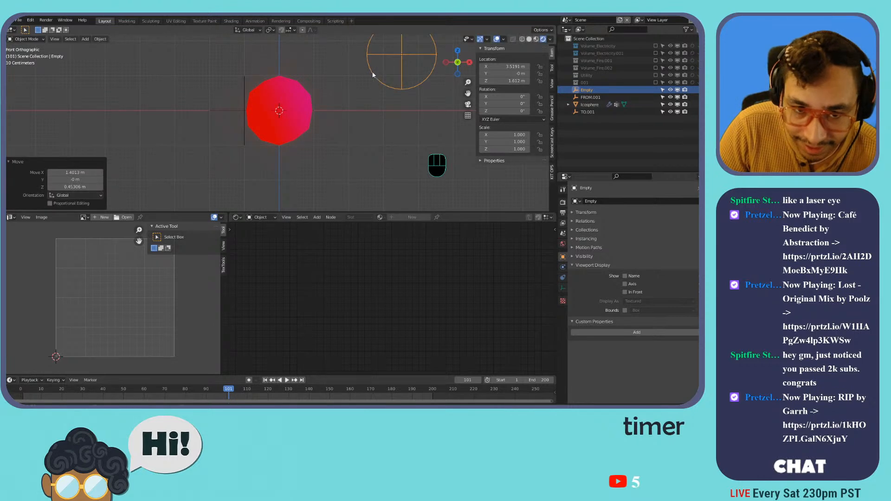
Examine the icosphere's vertex group and UV map lists in its mesh data, and nudge the UV Map node.
{"action": "left_click", "coordinate": [298, 120]}
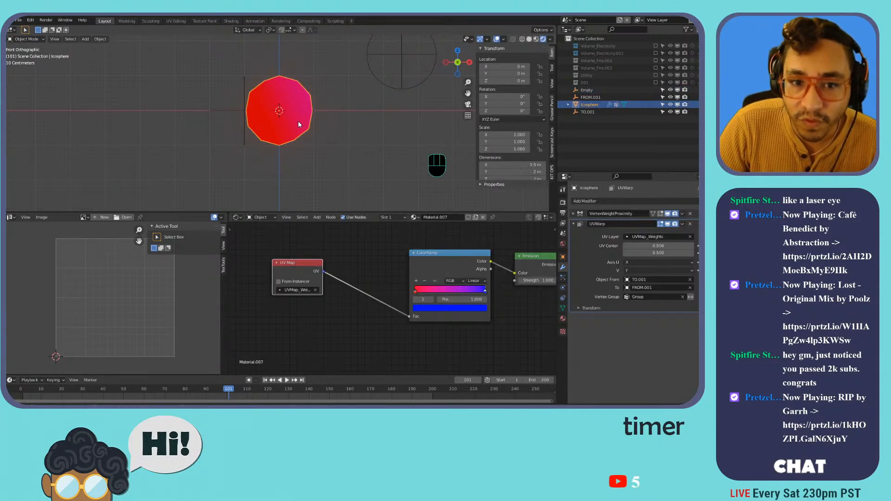
{"action": "left_click", "coordinate": [563, 309]}
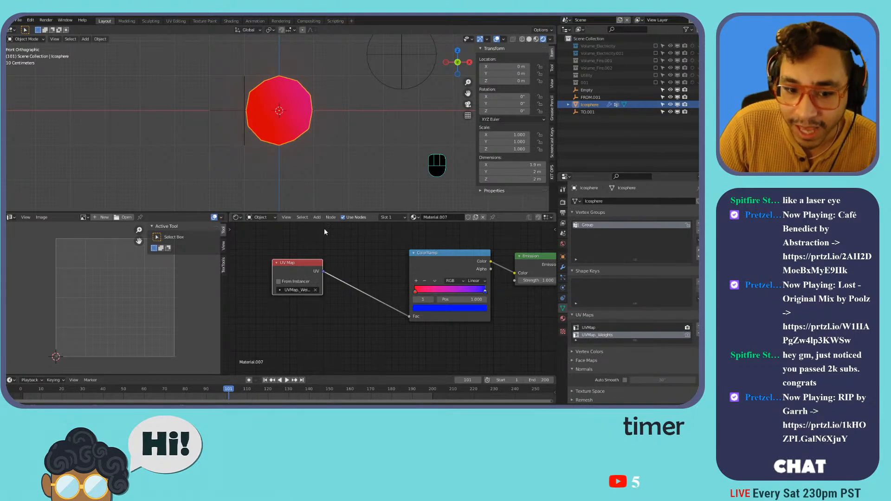
{"action": "left_click_drag", "start_coordinate": [299, 263], "coordinate": [293, 270]}
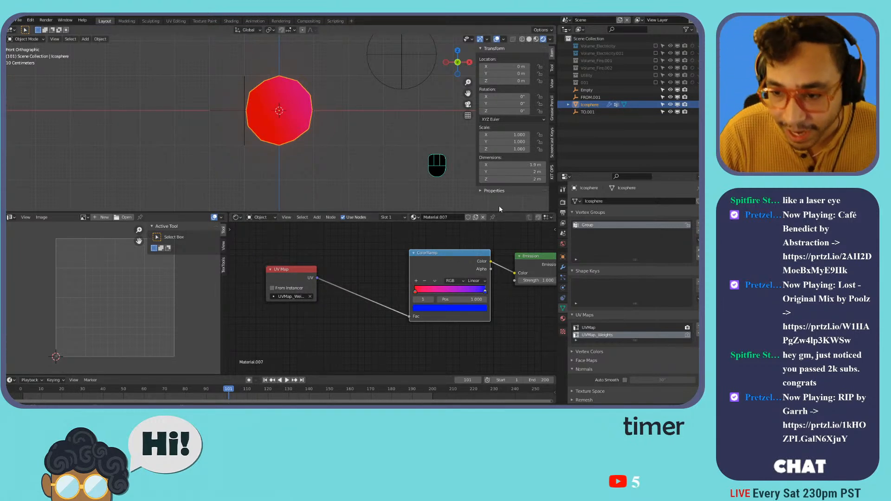
Add a Mask modifier to the icosphere and set its vertex group to Group.
{"action": "left_click", "coordinate": [563, 267]}
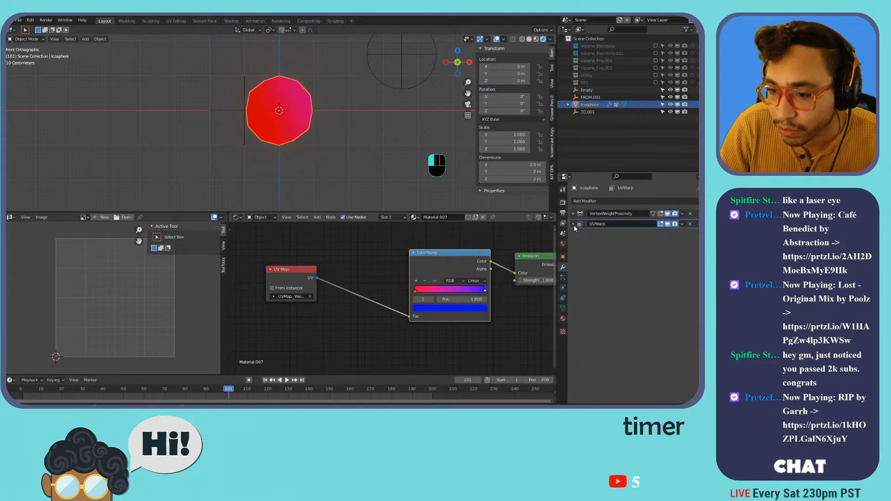
{"action": "left_click", "coordinate": [596, 201]}
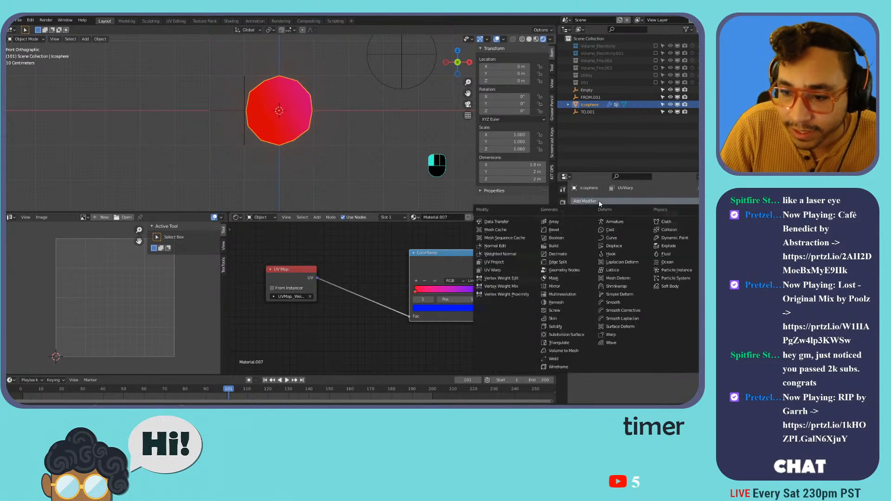
{"action": "left_click", "coordinate": [554, 278]}
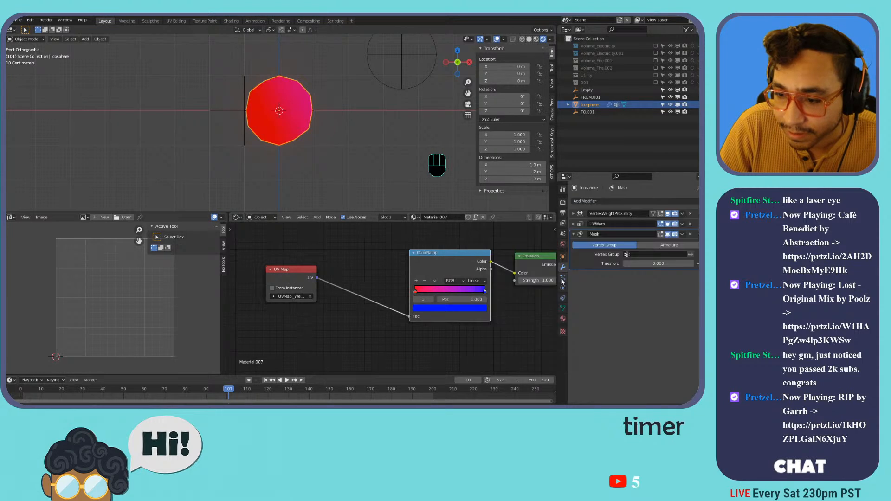
{"action": "left_click", "coordinate": [648, 254]}
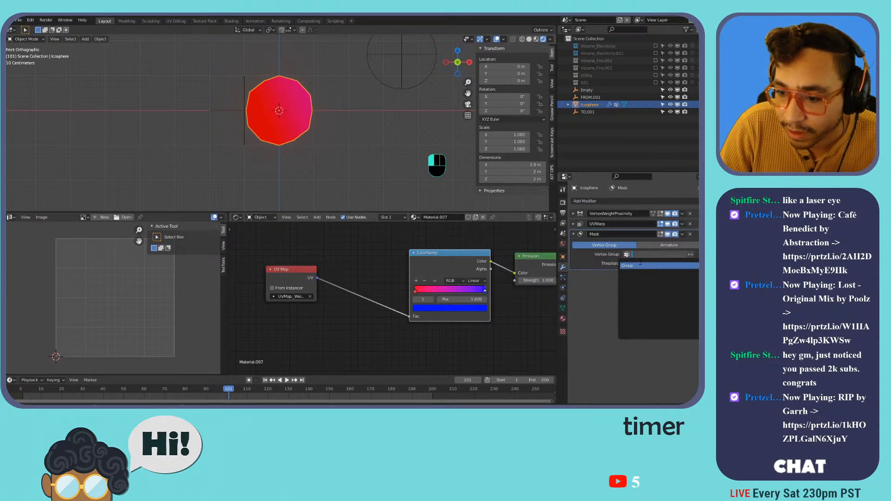
{"action": "left_click", "coordinate": [640, 265]}
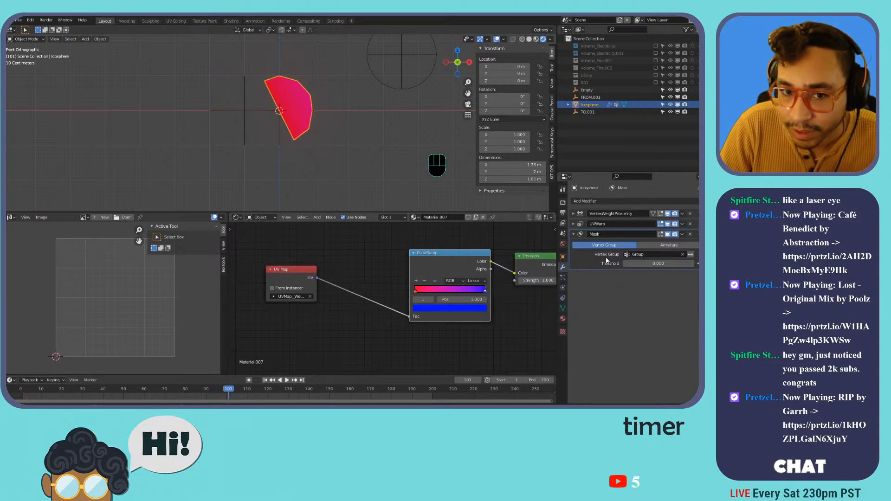
Test moving the spherical Empty with the mask active, and invert the icosphere's Mask vertex group.
{"action": "left_click", "coordinate": [404, 56]}
{"action": "key", "text": "g"}
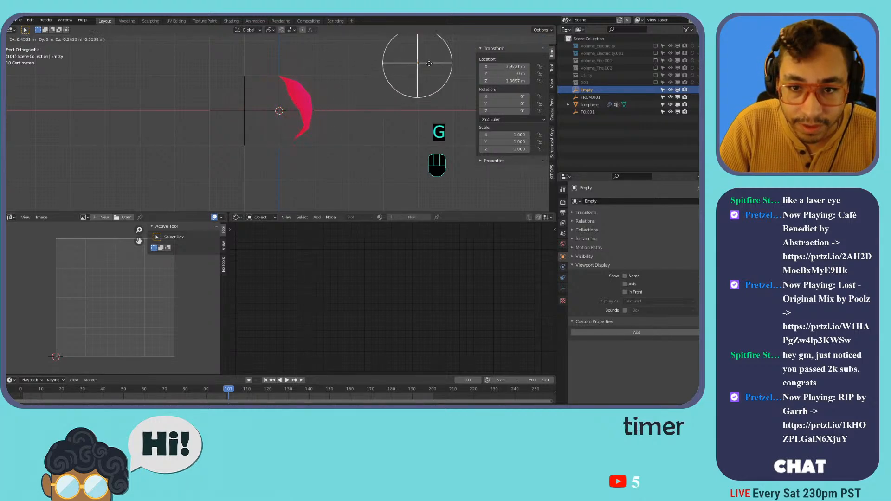
{"action": "left_click", "coordinate": [407, 64]}
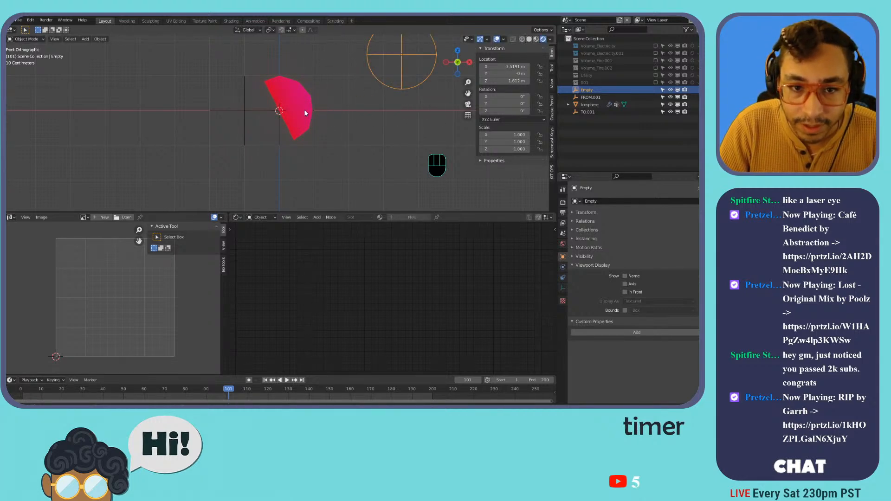
{"action": "left_click", "coordinate": [304, 109]}
{"action": "left_click", "coordinate": [690, 255]}
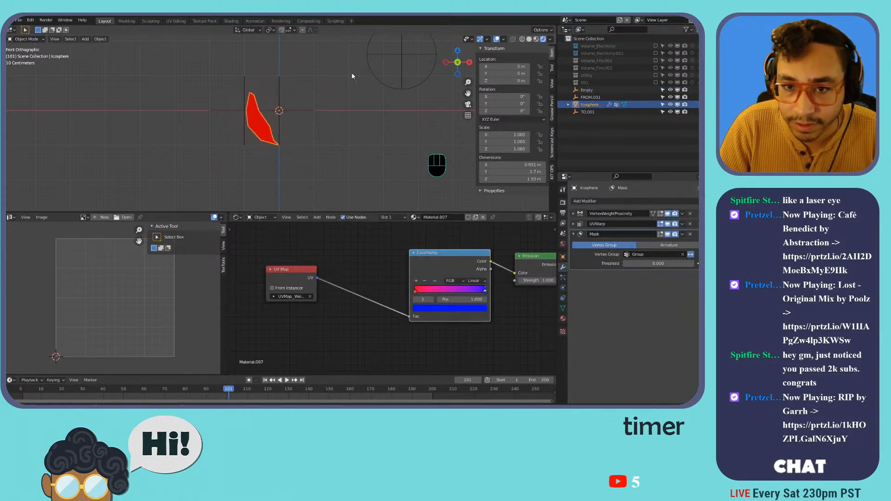
Move the spherical Empty to about X 3.95 m, Z 1.66 m to test the inverted mask, and reselect the icosphere.
{"action": "left_click", "coordinate": [394, 64]}
{"action": "key", "text": "g"}
{"action": "key", "text": "g"}
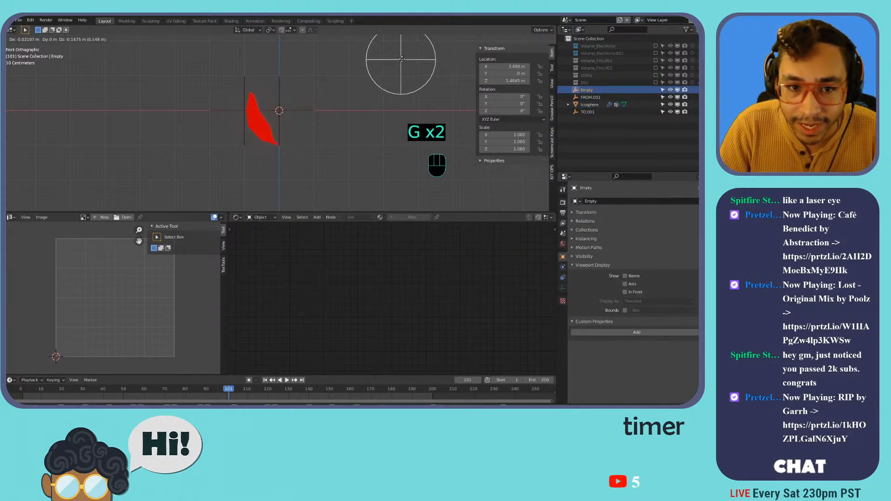
{"action": "left_click", "coordinate": [417, 54]}
{"action": "left_click", "coordinate": [281, 110]}
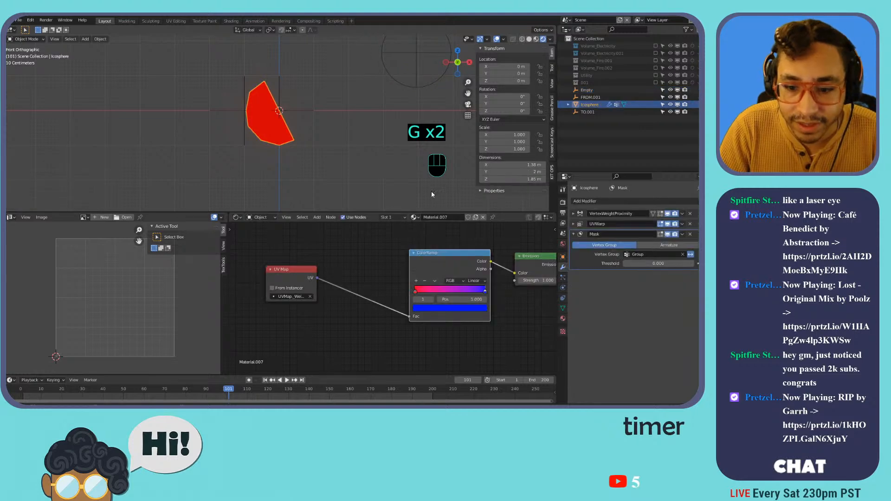
Set the icosphere's Mask threshold to about 0.265 and move the colour ramp's blue stop to about 0.405.
{"action": "mouse_move", "coordinate": [481, 292]}
{"action": "left_mouse_down"}
{"action": "mouse_move", "coordinate": [392, 289]}
{"action": "mouse_move", "coordinate": [494, 283]}
{"action": "left_mouse_up"}
{"action": "mouse_move", "coordinate": [421, 290]}
{"action": "left_mouse_down"}
{"action": "mouse_move", "coordinate": [485, 288]}
{"action": "mouse_move", "coordinate": [405, 293]}
{"action": "left_mouse_up"}
{"action": "left_click", "coordinate": [435, 282]}
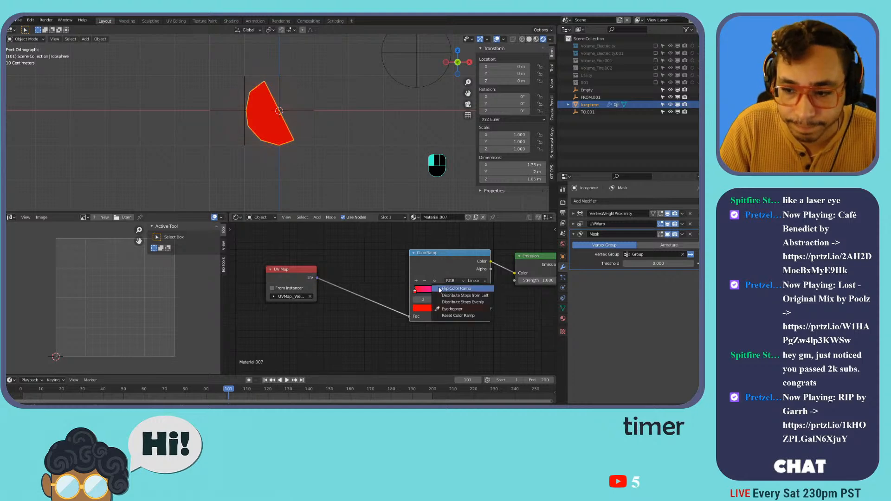
{"action": "left_click_drag", "start_coordinate": [645, 263], "coordinate": [664, 263]}
{"action": "left_click_drag", "start_coordinate": [486, 292], "coordinate": [432, 291]}
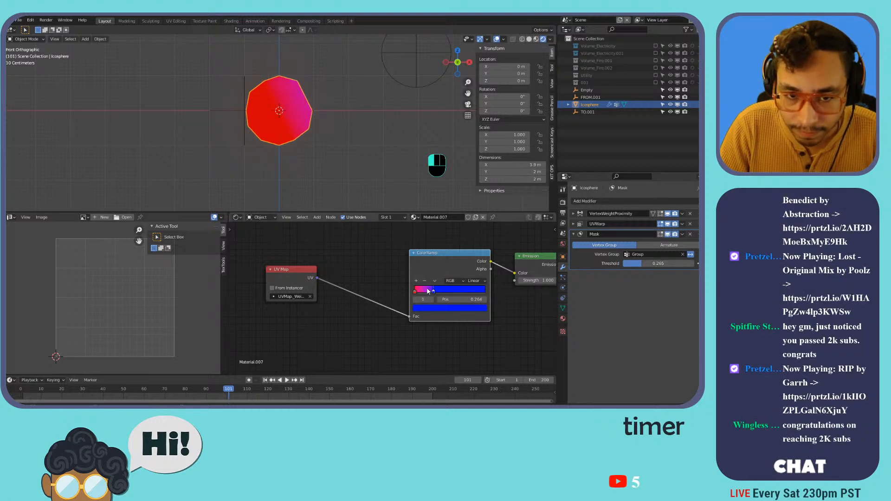
Try moving the spherical Empty across the icosphere to test the adjusted mask and ramp, and reselect the icosphere.
{"action": "left_click", "coordinate": [418, 48]}
{"action": "key", "text": "g"}
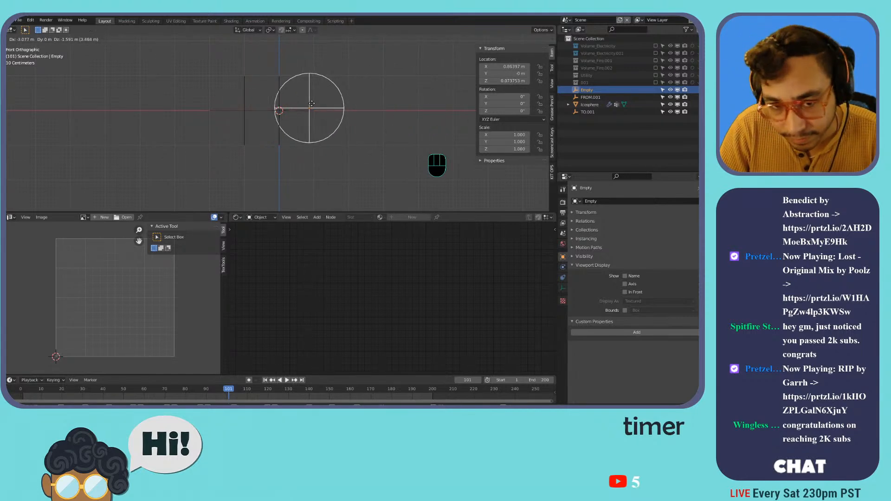
{"action": "right_click", "coordinate": [361, 94]}
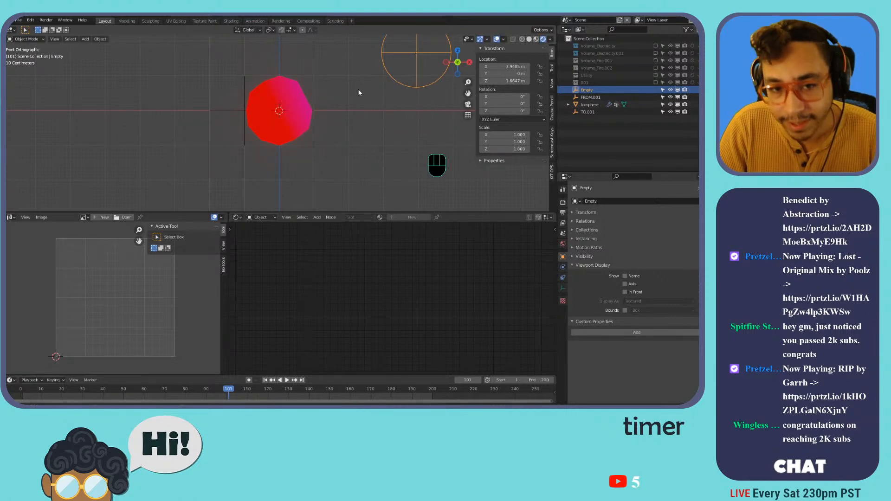
{"action": "left_click", "coordinate": [278, 108]}
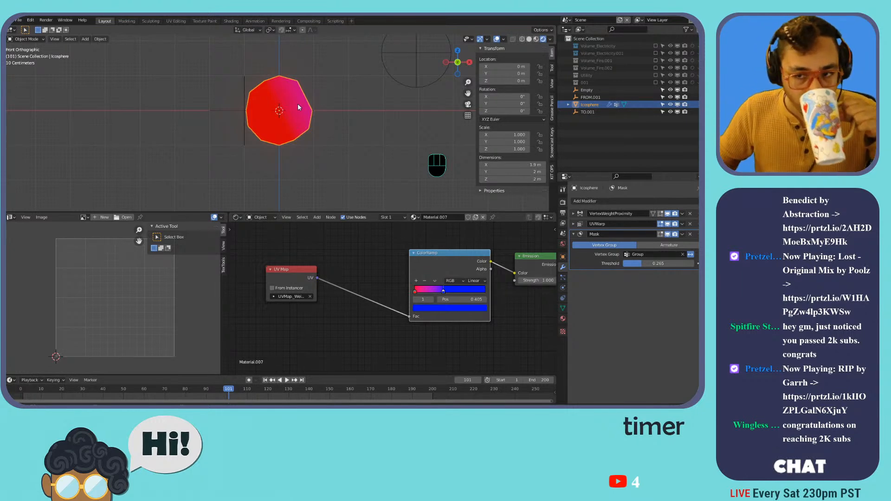
Delete the Empty, FROM.001, Icosphere and TO.001 objects from the scene.
{"action": "left_click", "coordinate": [587, 89]}
{"action": "left_click", "coordinate": [591, 112], "text": "shift"}
{"action": "key", "text": "x"}
{"action": "left_click", "coordinate": [364, 114]}
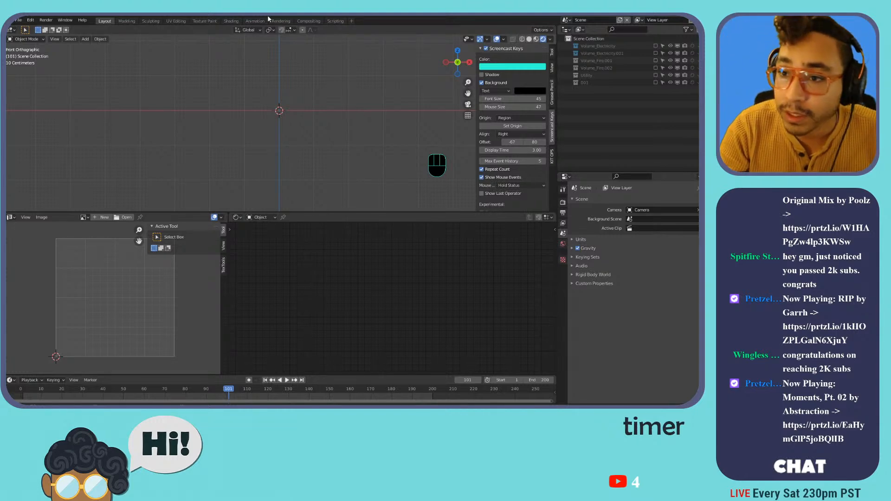
Enable the Volume_Electricity collection, play its animation, and examine the effect mesh 2.0_V_to_M from several angles.
{"action": "left_click", "coordinate": [655, 45]}
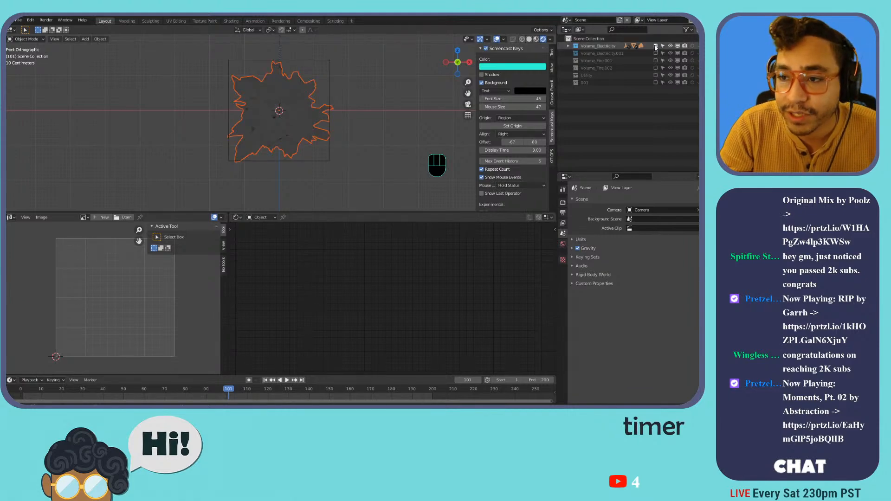
{"action": "key", "text": "space"}
{"action": "left_click", "coordinate": [326, 97]}
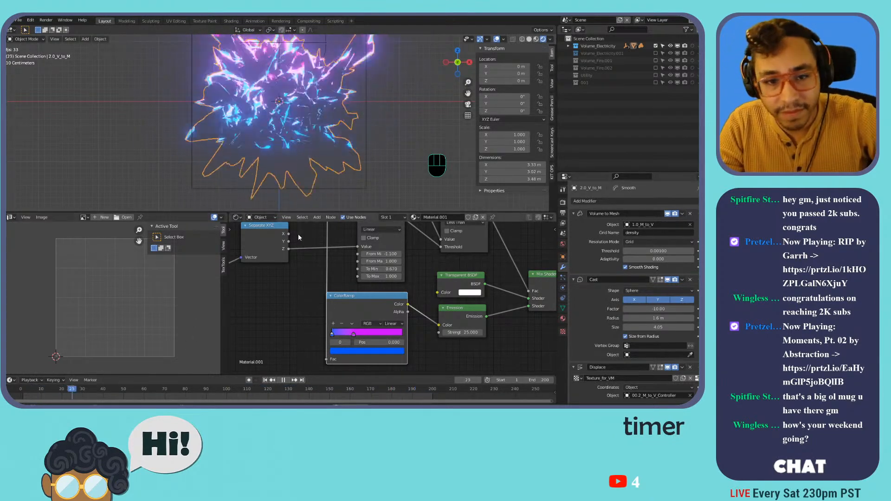
{"action": "scroll", "coordinate": [377, 131], "scroll_direction": "up", "scroll_amount": 2}
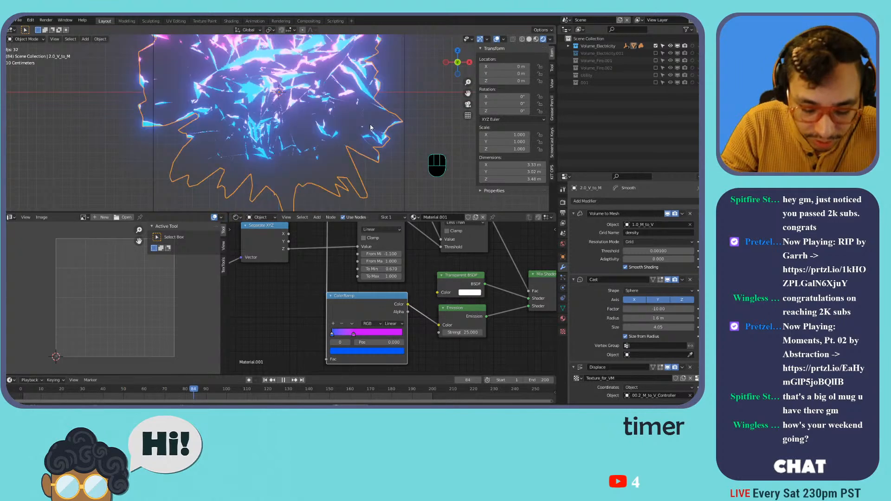
{"action": "key", "text": "n"}
{"action": "scroll", "coordinate": [367, 111], "scroll_direction": "down", "scroll_amount": 3}
{"action": "mouse_move", "coordinate": [365, 107]}
{"action": "middle_mouse_down"}
{"action": "mouse_move", "coordinate": [402, 127]}
{"action": "mouse_move", "coordinate": [412, 106]}
{"action": "middle_mouse_up"}
{"action": "scroll", "coordinate": [412, 105], "scroll_direction": "down", "scroll_amount": 4}
{"action": "key", "text": "space"}
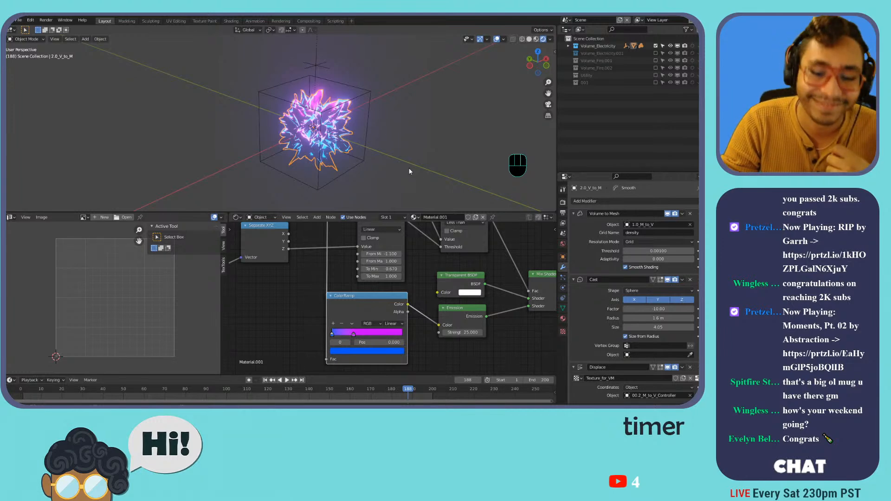
Replace Volume_Electricity with the Volume_Fire.001 collection in the view layer and preview the fire animation.
{"action": "left_click", "coordinate": [656, 45]}
{"action": "left_click", "coordinate": [655, 52]}
{"action": "left_click", "coordinate": [656, 53]}
{"action": "left_click", "coordinate": [655, 61]}
{"action": "left_click", "coordinate": [655, 61]}
{"action": "left_click", "coordinate": [656, 60]}
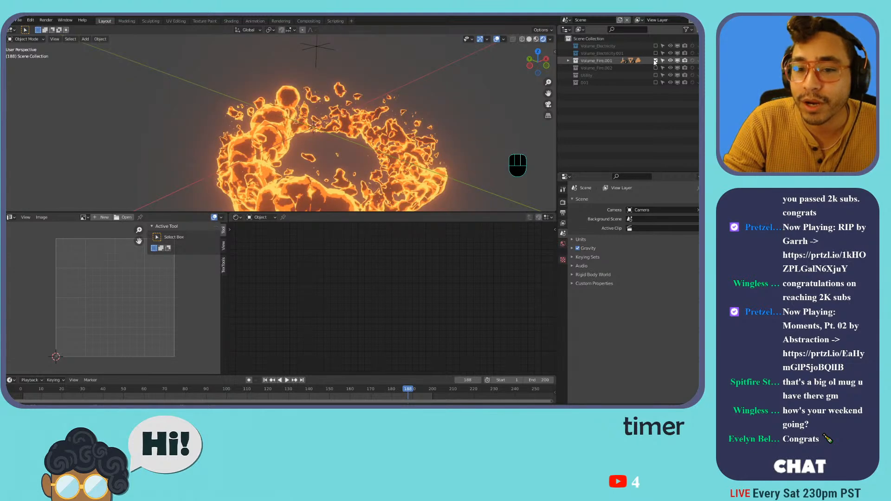
{"action": "left_click", "coordinate": [408, 131]}
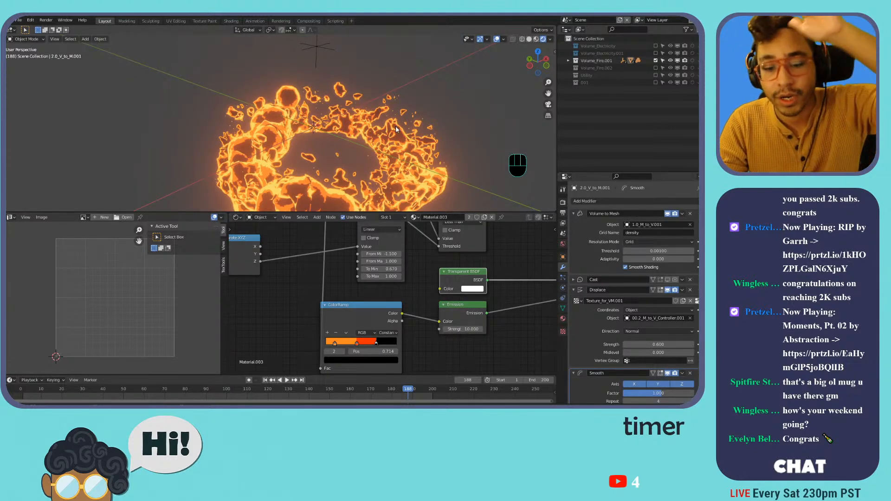
{"action": "key", "text": "space"}
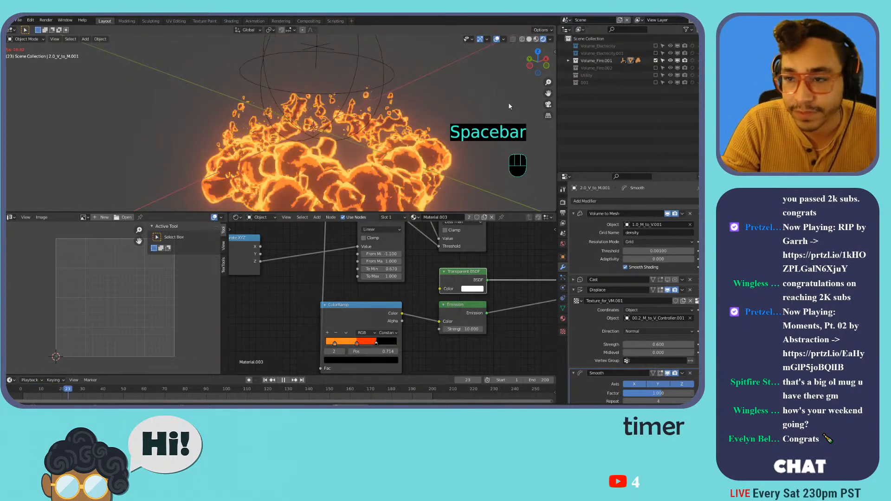
{"action": "key", "text": "space"}
Exclude Volume_Fire.001, preview and exclude Volume_Fire.002, and enable the Utility and 001 collections.
{"action": "left_click", "coordinate": [655, 60]}
{"action": "left_click", "coordinate": [655, 68]}
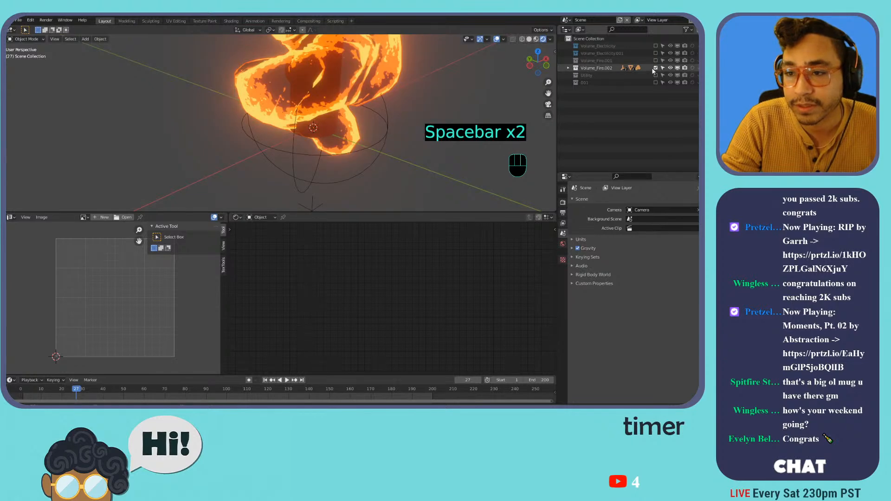
{"action": "left_click", "coordinate": [655, 68]}
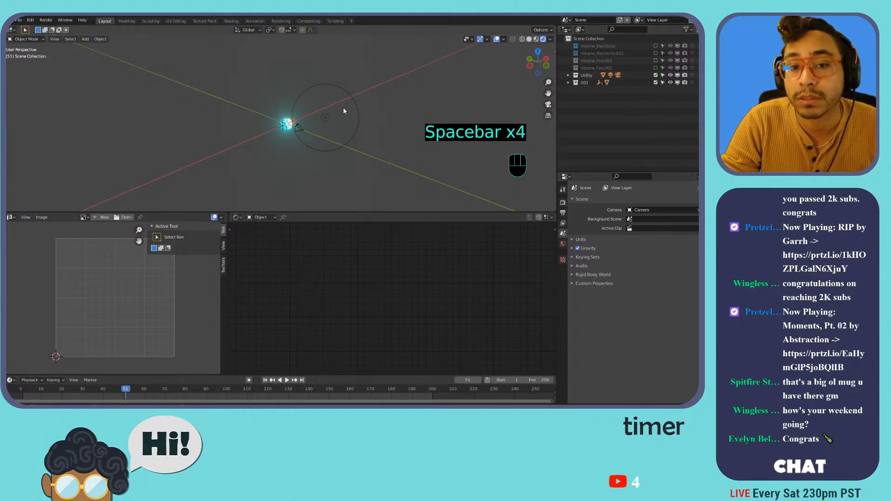
Select Suzanne and examine the node network of its Vertex material.
{"action": "left_click", "coordinate": [283, 124]}
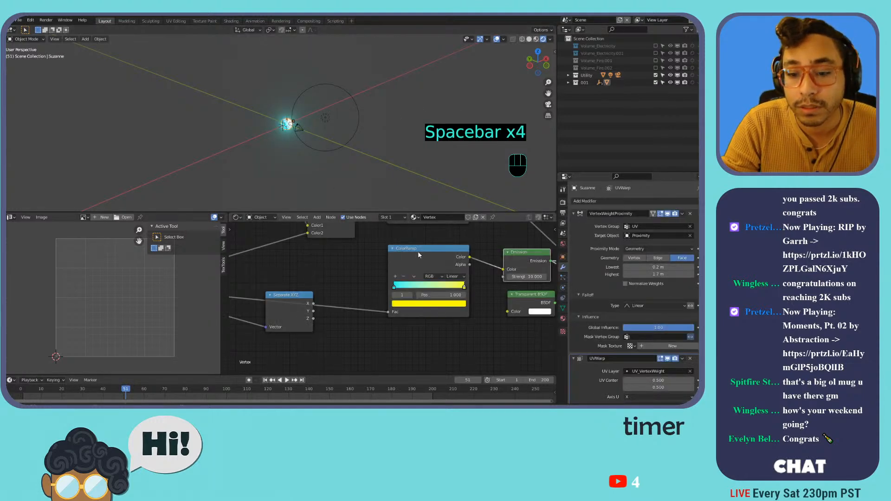
{"action": "scroll", "coordinate": [368, 280], "scroll_direction": "down", "scroll_amount": 3}
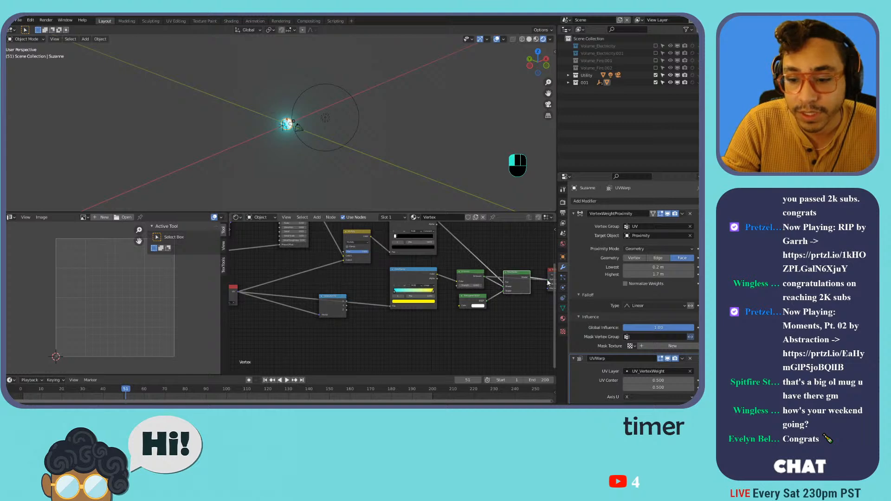
{"action": "left_click_drag", "start_coordinate": [346, 301], "coordinate": [391, 306]}
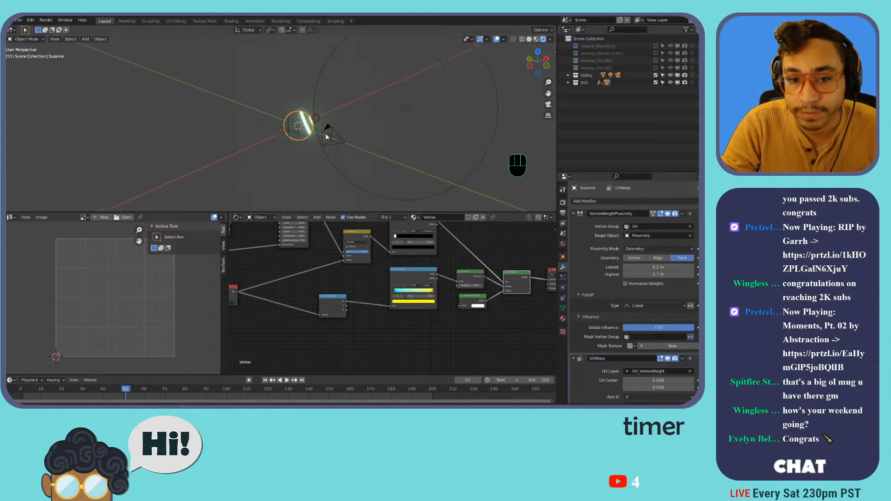
Play the animation, frame the Proximity empty, and look through the scene camera.
{"action": "key", "text": "space"}
{"action": "left_click", "coordinate": [344, 116]}
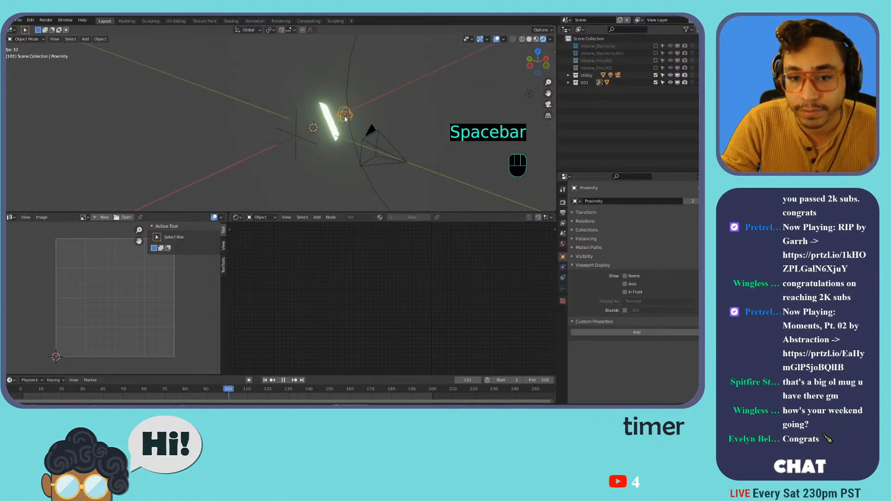
{"action": "key", "text": "KP_Decimal"}
{"action": "key", "text": "KP_0"}
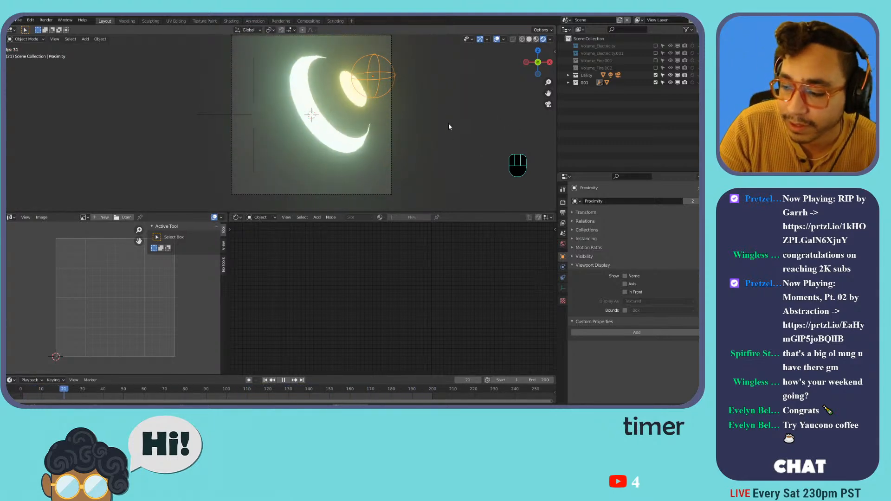
Try moving the Proximity empty across the glowing sphere while the animation plays.
{"action": "left_click", "coordinate": [357, 79]}
{"action": "left_click", "coordinate": [385, 67]}
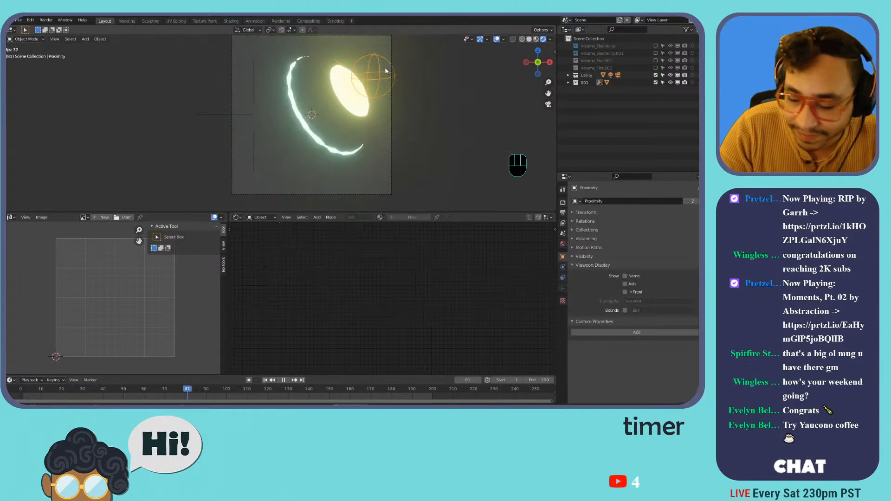
{"action": "key", "text": "g"}
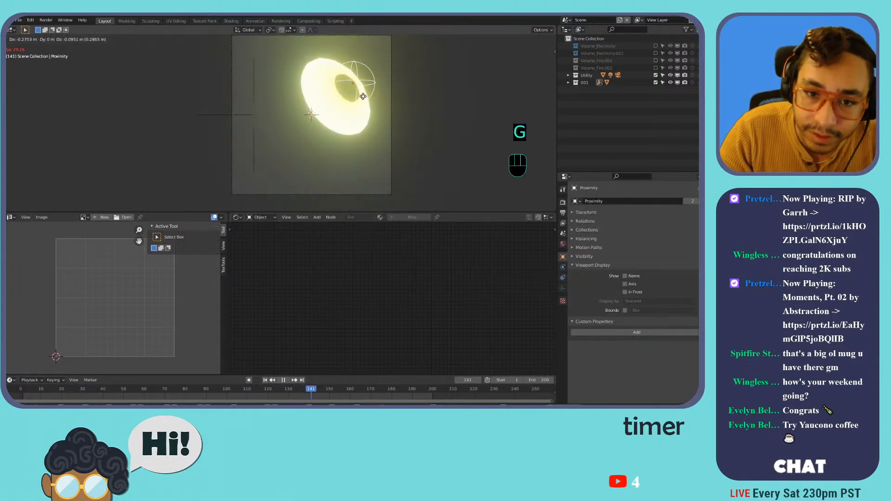
{"action": "right_click", "coordinate": [409, 113]}
Reselect Suzanne and examine its full Vertex shader network from inputs to material output.
{"action": "left_click", "coordinate": [335, 109]}
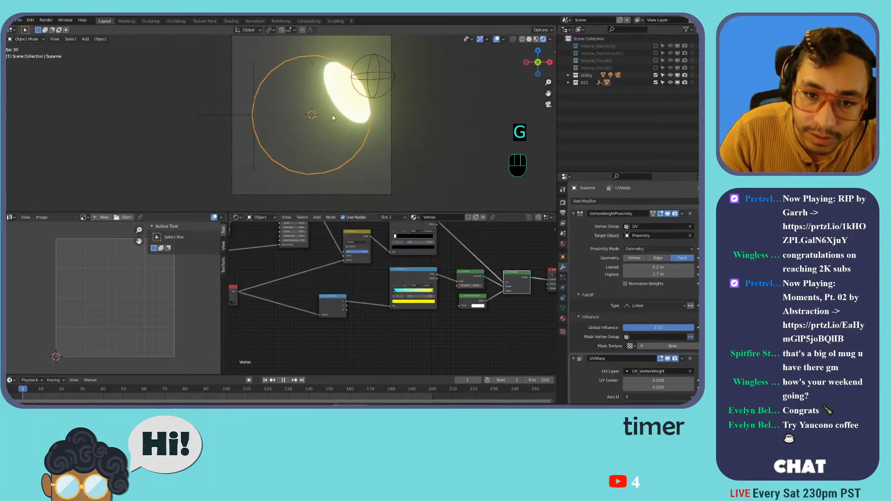
{"action": "scroll", "coordinate": [364, 256], "scroll_direction": "down", "scroll_amount": 8}
{"action": "scroll", "coordinate": [359, 266], "scroll_direction": "up", "scroll_amount": 3}
{"action": "scroll", "coordinate": [351, 271], "scroll_direction": "up", "scroll_amount": 4}
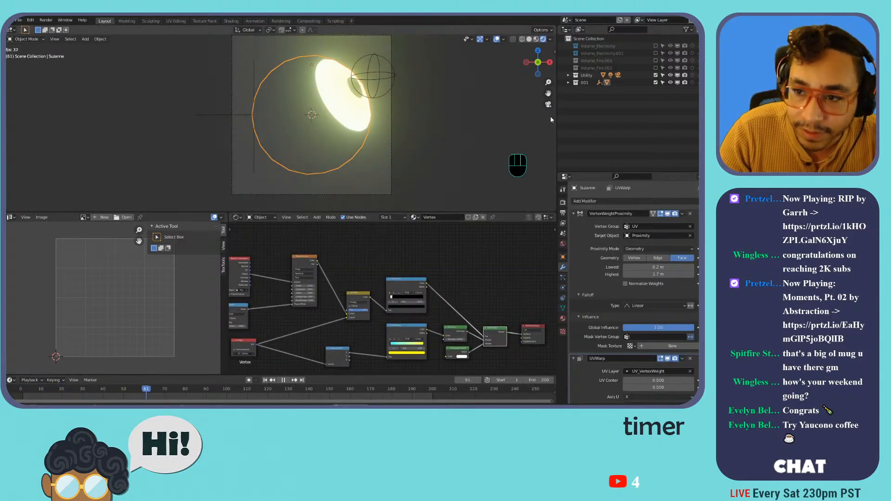
Duplicate the 001 collection and exclude the original 001 collection from the view layer.
{"action": "left_click", "coordinate": [578, 82]}
{"action": "right_click", "coordinate": [577, 83]}
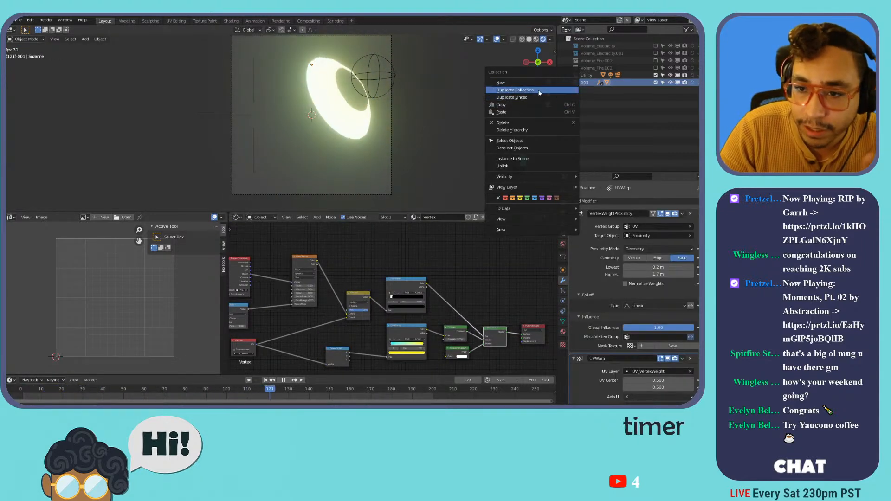
{"action": "left_click", "coordinate": [514, 90]}
{"action": "left_click", "coordinate": [656, 82]}
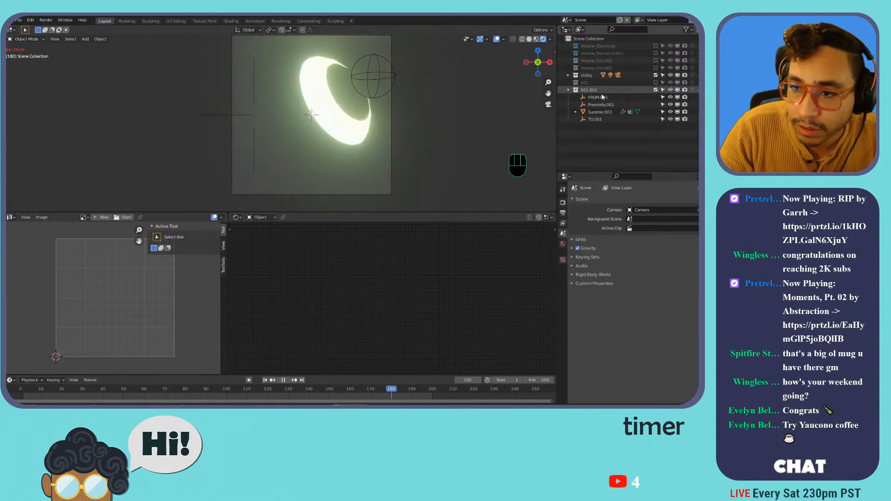
Give the duplicated Suzanne.003 its own single-user copy of the Vertex material, named Wave.001.
{"action": "left_click", "coordinate": [599, 112]}
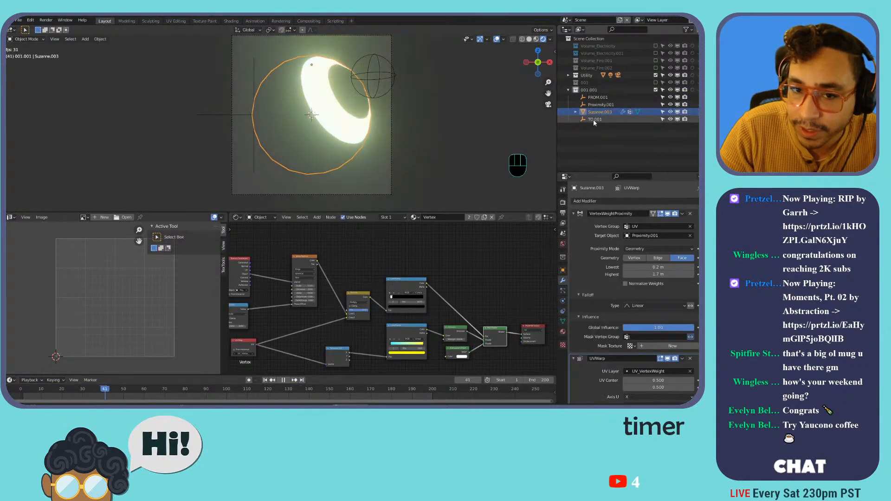
{"action": "left_click", "coordinate": [575, 213]}
{"action": "left_click", "coordinate": [574, 224]}
{"action": "left_click", "coordinate": [563, 332]}
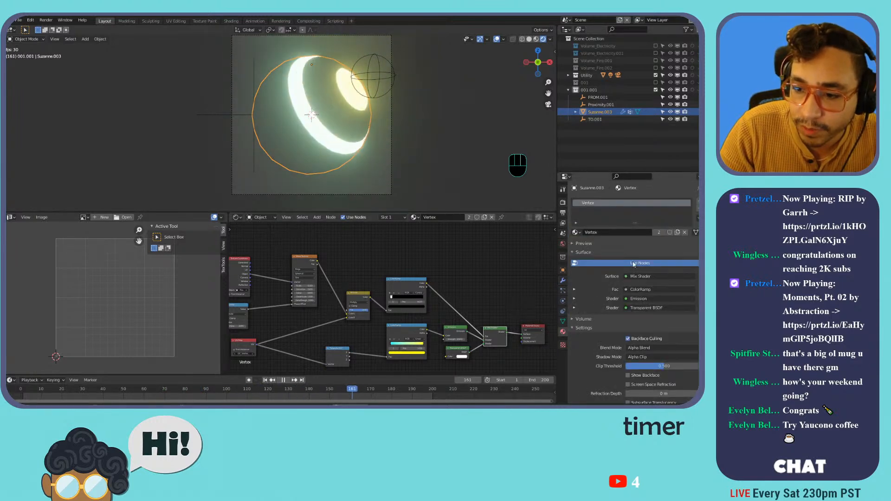
{"action": "left_click", "coordinate": [614, 235]}
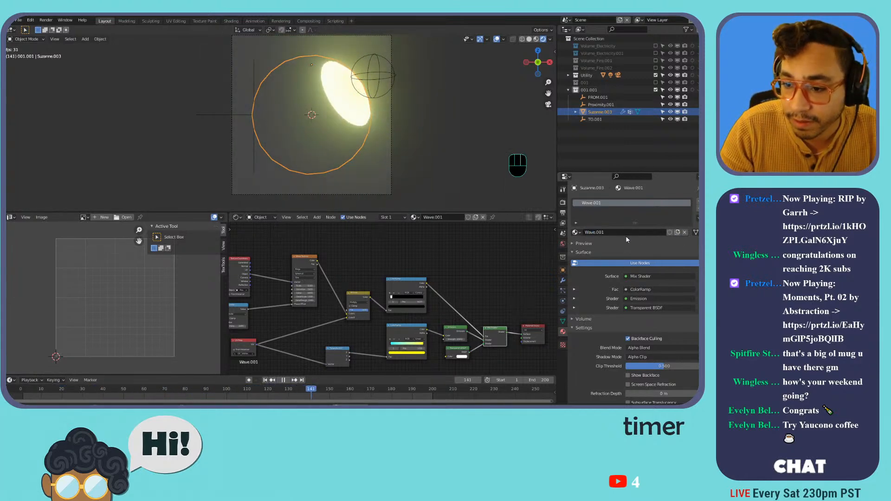
Set the Wave Texture node's wave type to Bands and its scale to 1.110.
{"action": "scroll", "coordinate": [366, 253], "scroll_direction": "up", "scroll_amount": 3}
{"action": "left_click_drag", "start_coordinate": [441, 210], "coordinate": [441, 180]}
{"action": "middle_click_drag", "start_coordinate": [247, 233], "coordinate": [375, 256]}
{"action": "scroll", "coordinate": [351, 216], "scroll_direction": "up", "scroll_amount": 4}
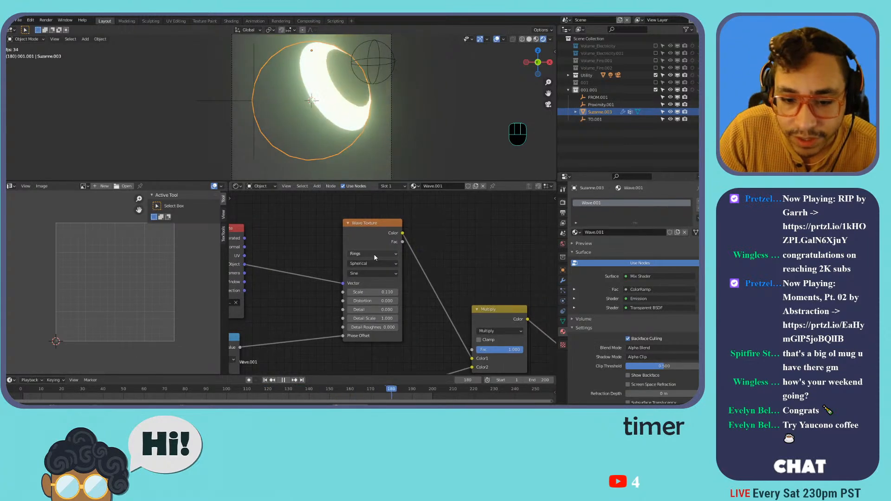
{"action": "left_click", "coordinate": [375, 255]}
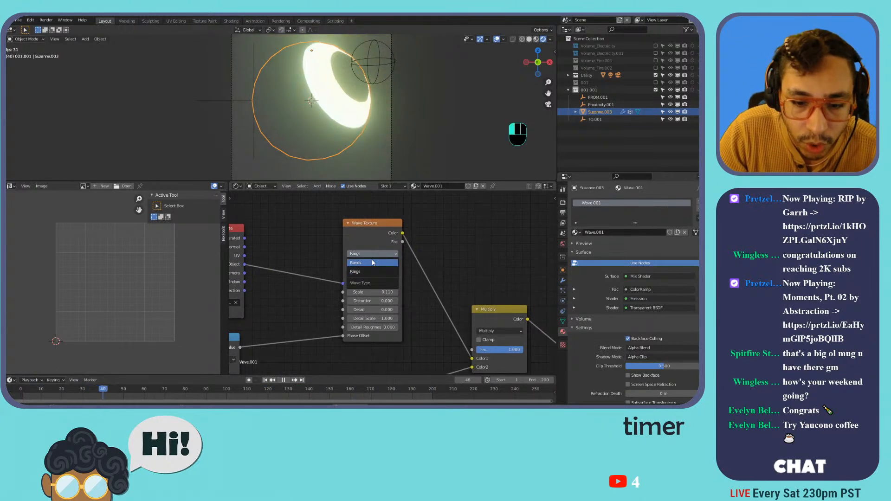
{"action": "left_click", "coordinate": [373, 263]}
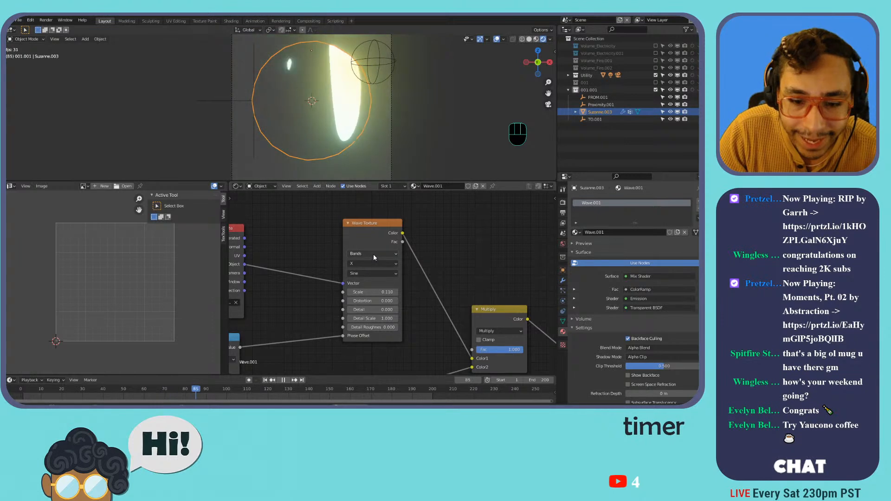
{"action": "mouse_move", "coordinate": [369, 292]}
{"action": "left_mouse_down"}
{"action": "mouse_move", "coordinate": [399, 292]}
{"action": "mouse_move", "coordinate": [377, 292]}
{"action": "left_mouse_up"}
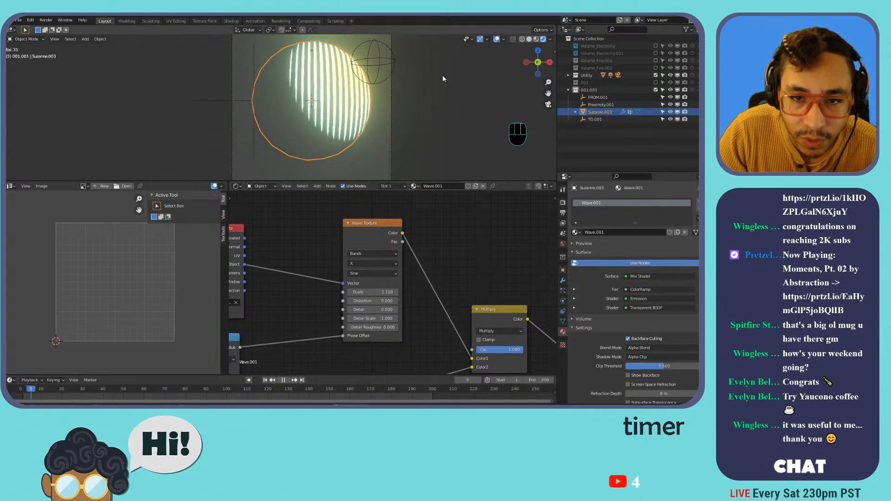
Sweep the Proximity.001 empty across the striped sphere, leave it about 0.17 m along X, and test its motion from an orbited view.
{"action": "left_click", "coordinate": [370, 64]}
{"action": "key", "text": "g"}
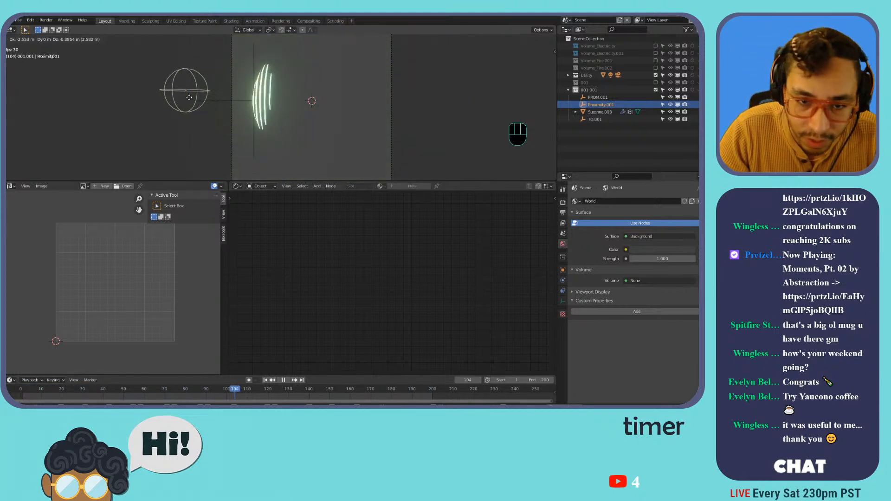
{"action": "left_click", "coordinate": [392, 75]}
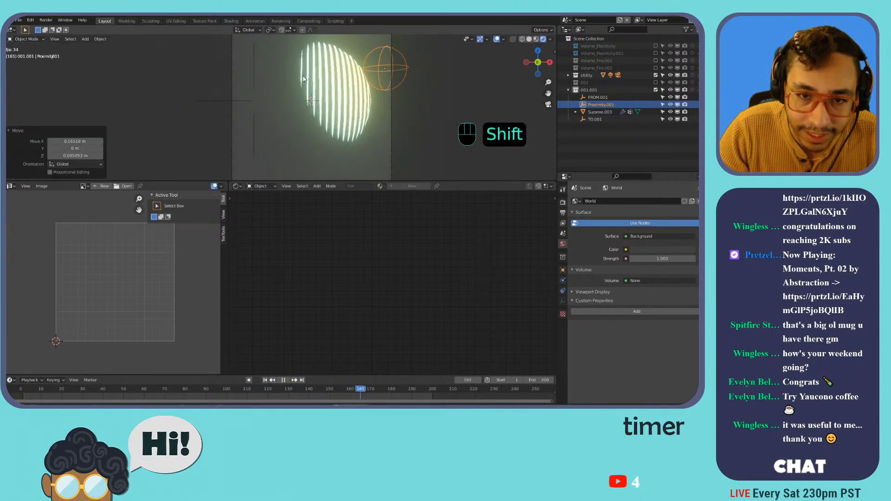
{"action": "middle_click_drag", "start_coordinate": [392, 74], "coordinate": [352, 93]}
{"action": "scroll", "coordinate": [302, 74], "scroll_direction": "down", "scroll_amount": 3}
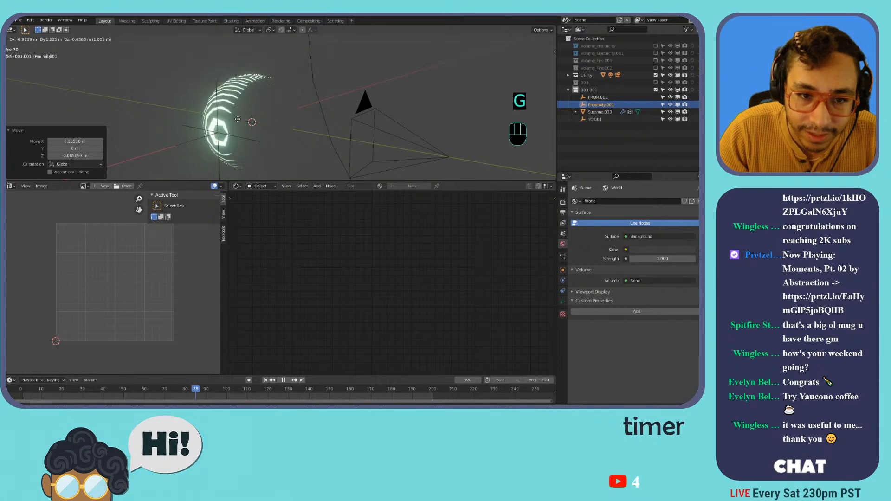
{"action": "right_click", "coordinate": [310, 99]}
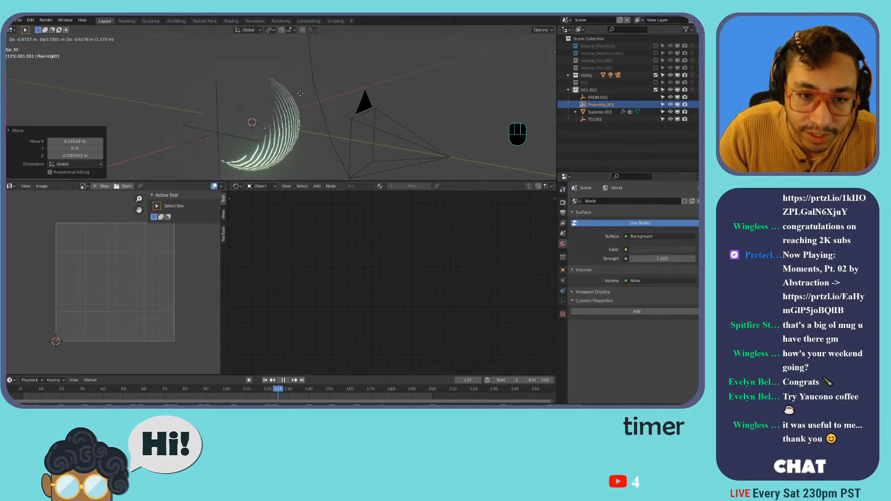
Select Suzanne.003 and try rotating it and resetting its origin.
{"action": "left_click", "coordinate": [289, 116]}
{"action": "key", "text": "r"}
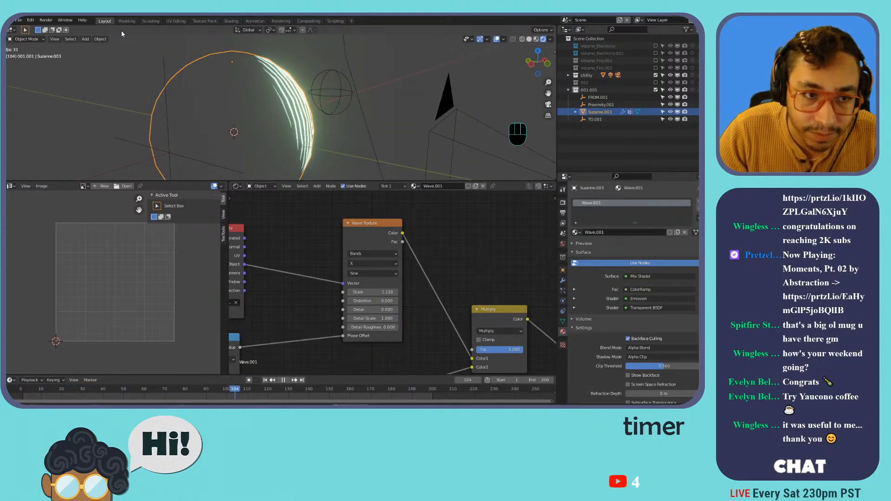
{"action": "left_click", "coordinate": [100, 40]}
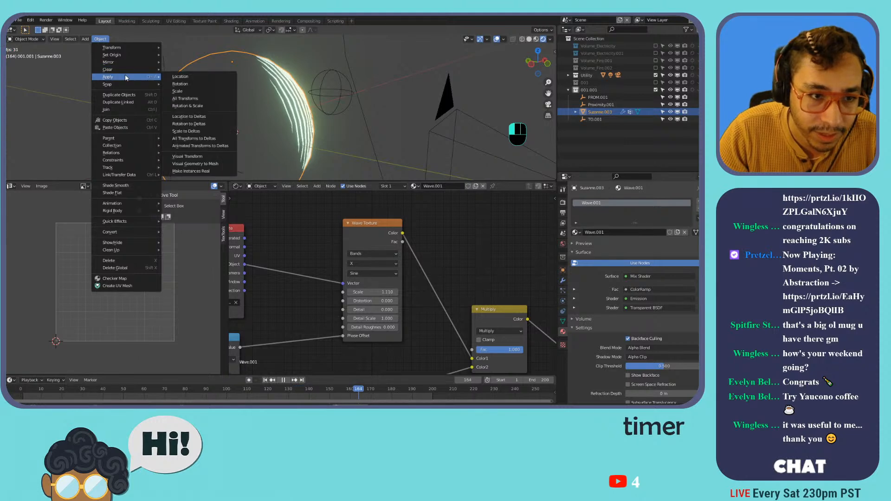
{"action": "mouse_move", "coordinate": [135, 56]}
{"action": "left_click", "coordinate": [186, 71]}
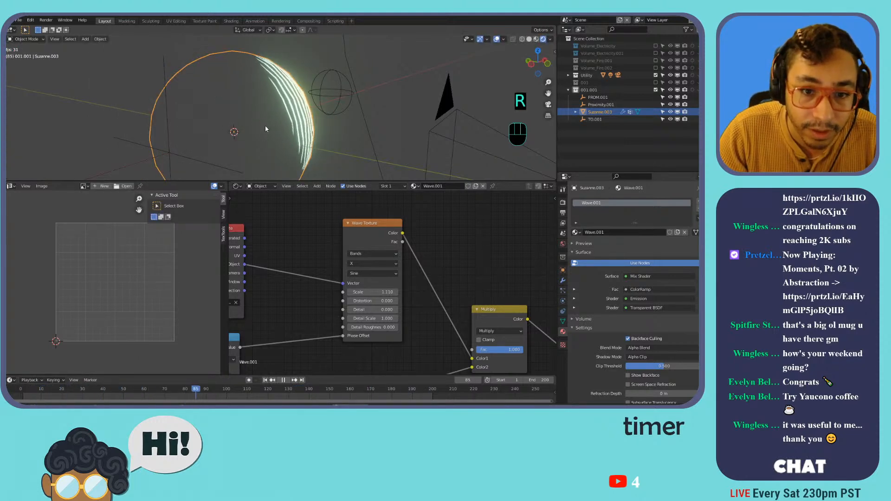
Turn the UV editor area into a second 3D viewport and look through the scene camera in both viewports.
{"action": "scroll", "coordinate": [385, 273], "scroll_direction": "down", "scroll_amount": 2}
{"action": "middle_click_drag", "start_coordinate": [378, 125], "coordinate": [309, 127]}
{"action": "left_click", "coordinate": [10, 187]}
{"action": "left_click", "coordinate": [17, 205]}
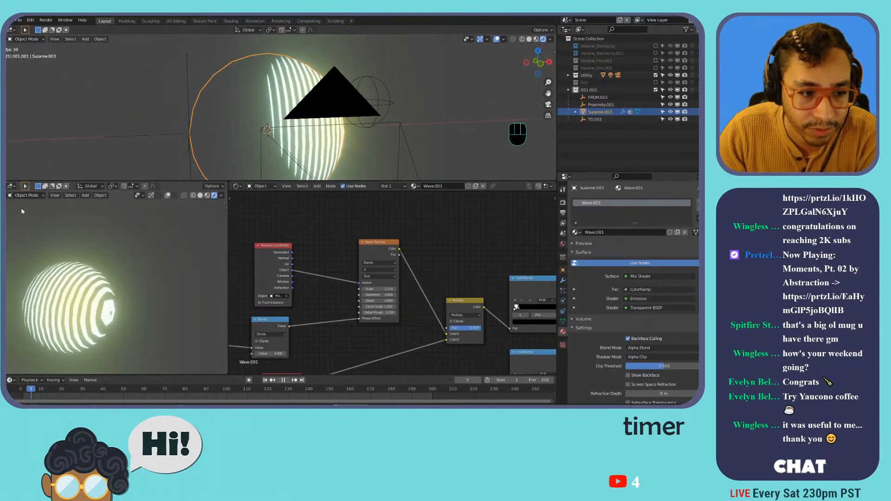
{"action": "key", "text": "KP_0"}
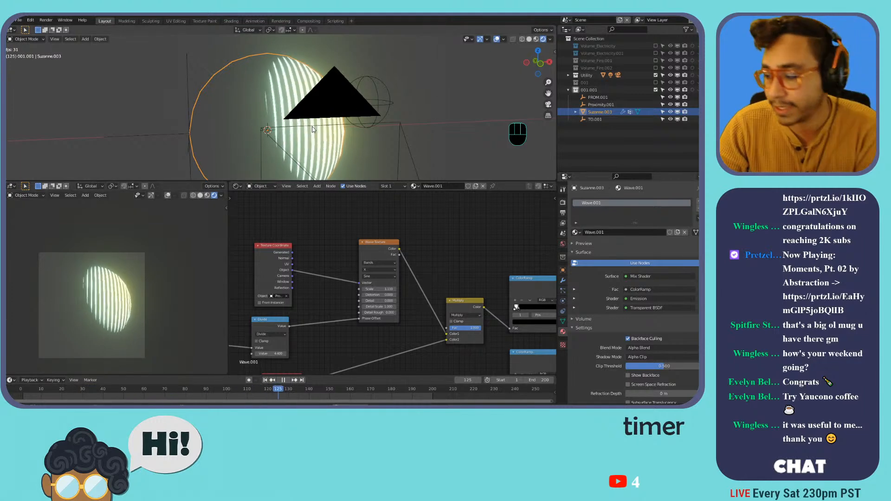
{"action": "key", "text": "KP_0"}
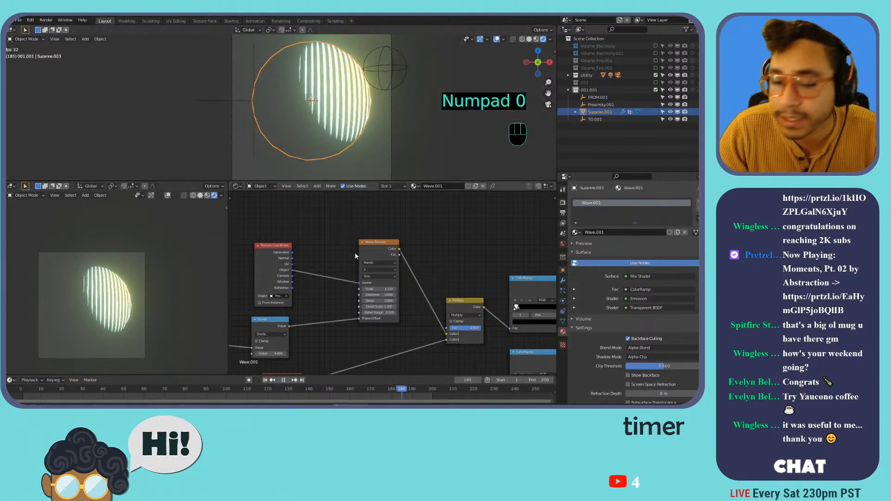
Switch the Wave Texture node of the Wave.001 material to a Musgrave Texture.
{"action": "middle_click_drag", "start_coordinate": [313, 254], "coordinate": [316, 247]}
{"action": "scroll", "coordinate": [315, 247], "scroll_direction": "up", "scroll_amount": 1}
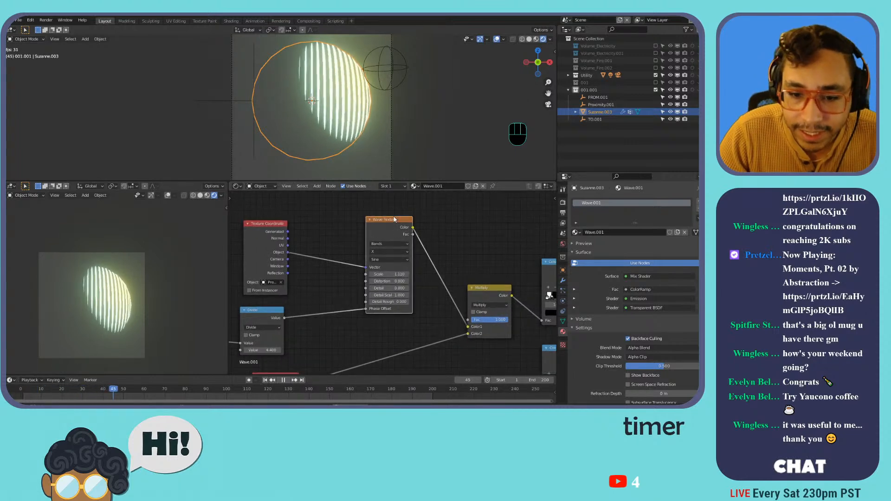
{"action": "key", "text": "shift+s"}
{"action": "mouse_move", "coordinate": [392, 226]}
{"action": "mouse_move", "coordinate": [392, 196]}
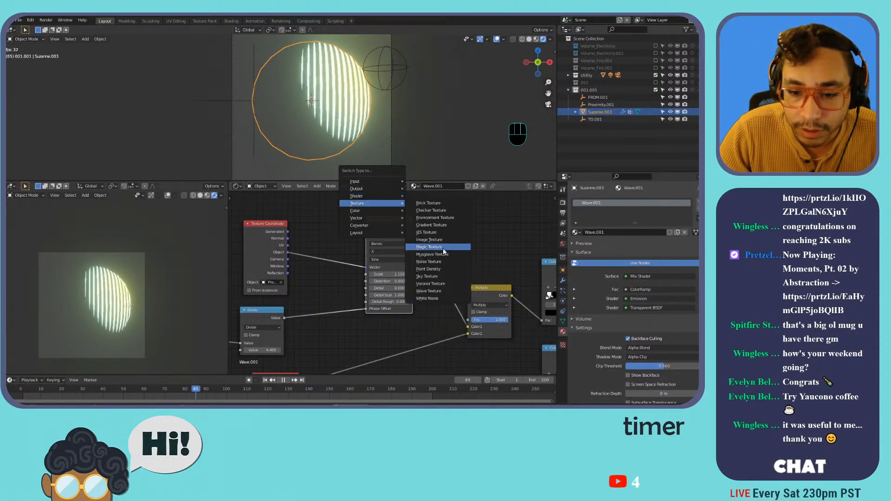
{"action": "left_click", "coordinate": [441, 254]}
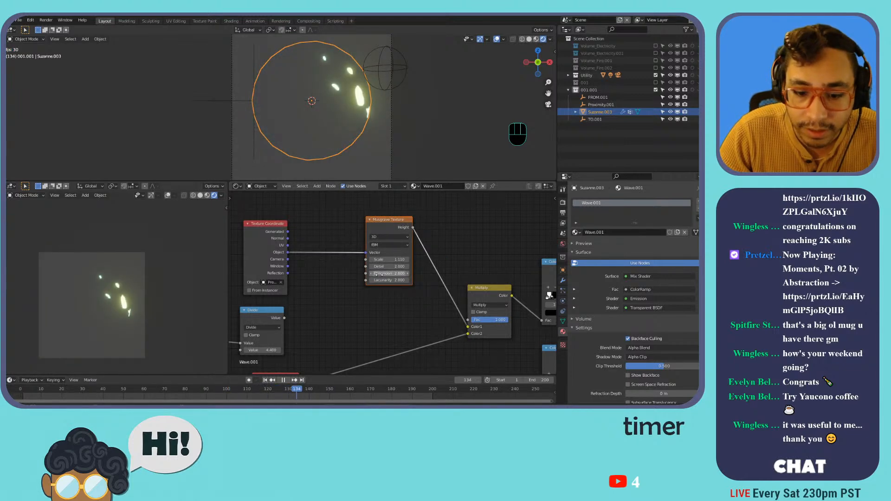
Set the Musgrave Texture's scale to 2.110 and move the mask ColorRamp's stop to position 0.023.
{"action": "key", "text": "g"}
{"action": "left_click", "coordinate": [393, 268]}
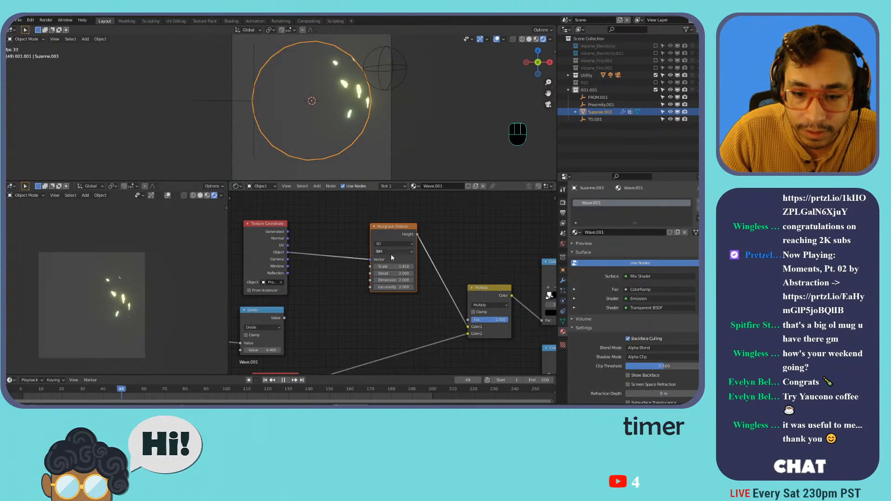
{"action": "key", "text": "g"}
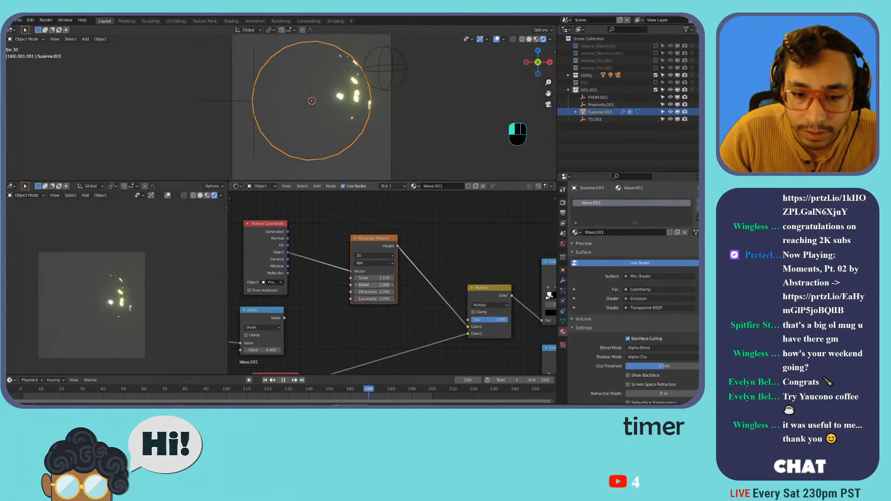
{"action": "mouse_move", "coordinate": [497, 322]}
{"action": "left_mouse_down"}
{"action": "mouse_move", "coordinate": [478, 321]}
{"action": "mouse_move", "coordinate": [508, 320]}
{"action": "left_mouse_up"}
{"action": "middle_click_drag", "start_coordinate": [496, 312], "coordinate": [448, 284]}
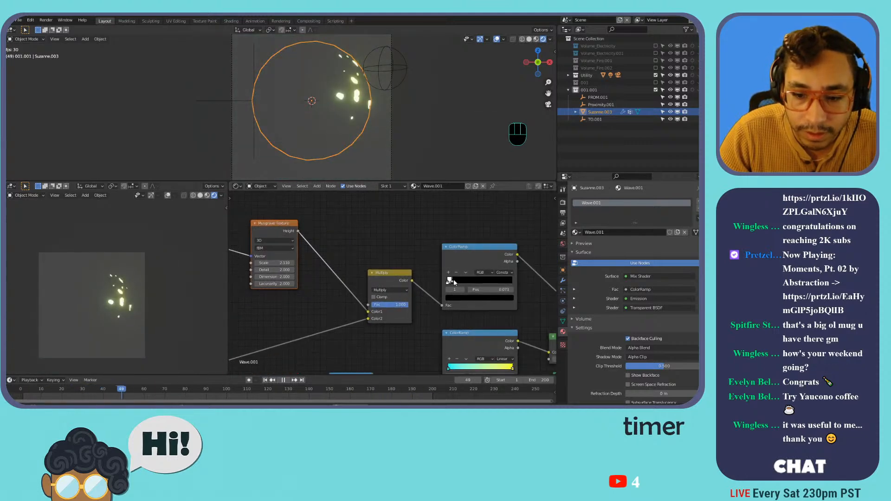
{"action": "left_click_drag", "start_coordinate": [467, 279], "coordinate": [448, 291]}
Move the Proximity.001 empty back and forth beside the sphere to test the Musgrave pattern, leaving it slightly farther out.
{"action": "left_click", "coordinate": [394, 70]}
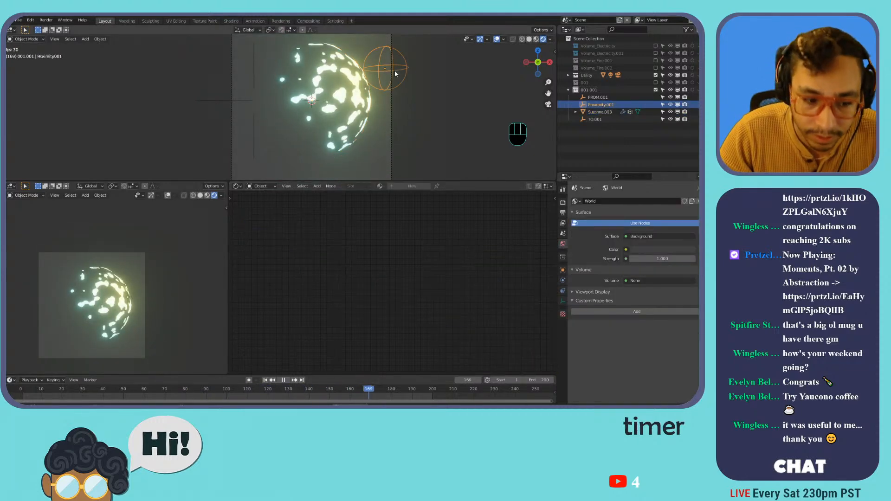
{"action": "key", "text": "g"}
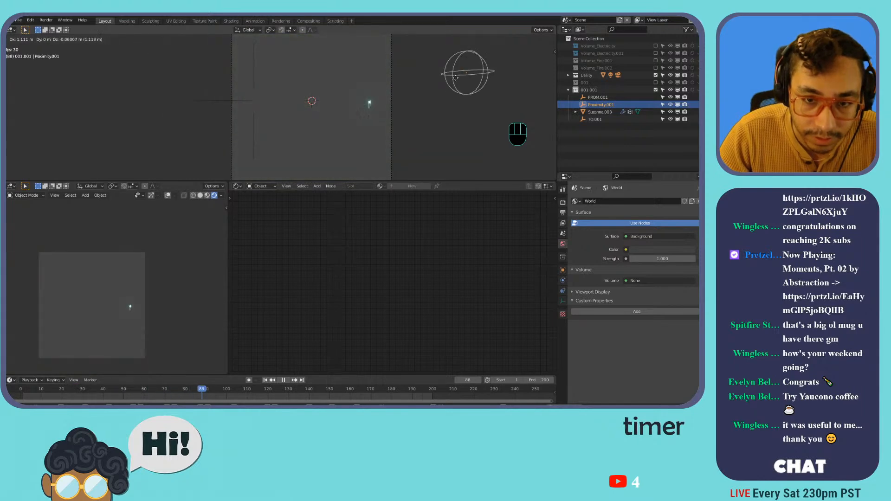
{"action": "right_click", "coordinate": [396, 70]}
Reselect Suzanne.003, stop the animation, and switch the Musgrave Texture node to a Voronoi Texture.
{"action": "left_click", "coordinate": [332, 113]}
{"action": "left_click", "coordinate": [327, 111]}
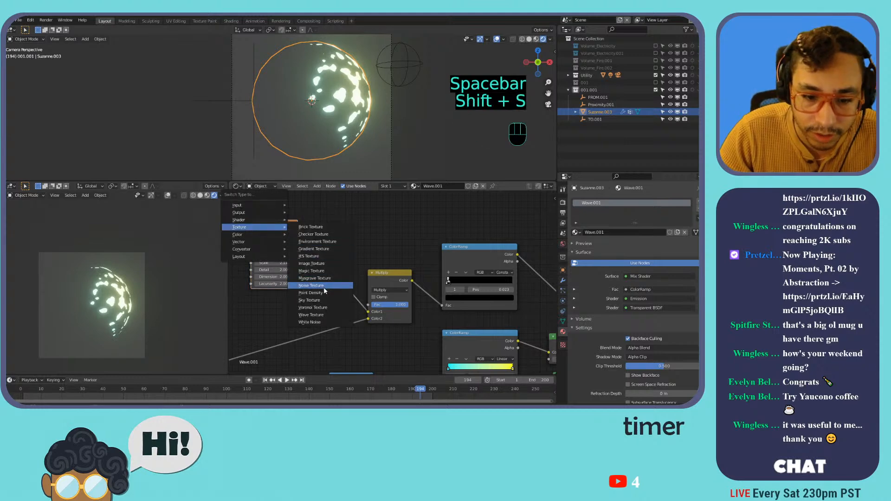
{"action": "left_click", "coordinate": [320, 309]}
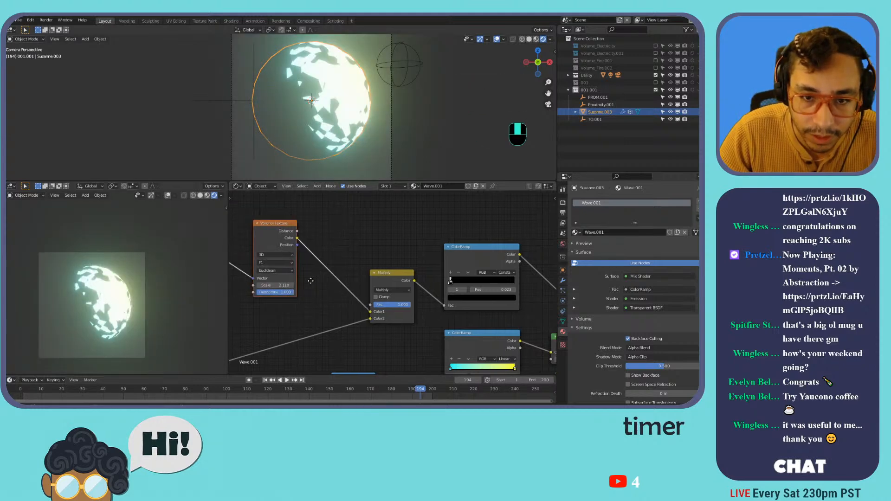
Move the Texture Coordinate node away and insert a Mapping node between it and the Voronoi Texture.
{"action": "middle_click_drag", "start_coordinate": [306, 280], "coordinate": [359, 266]}
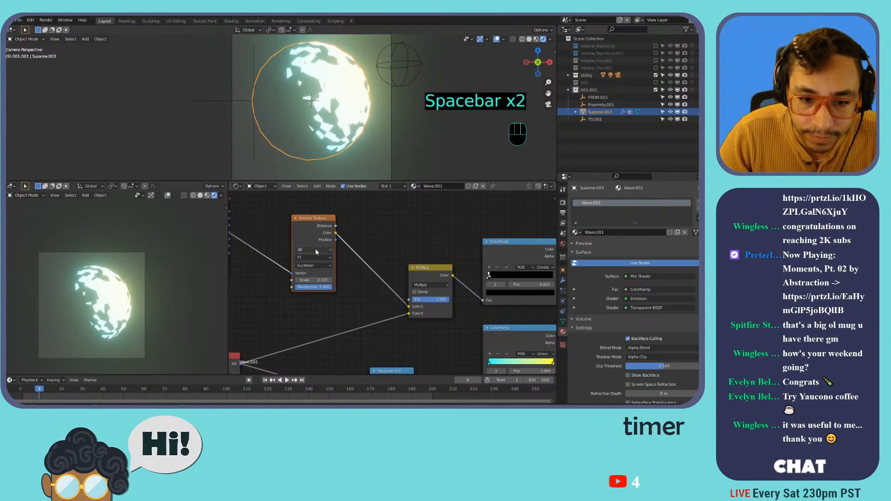
{"action": "middle_click_drag", "start_coordinate": [310, 266], "coordinate": [408, 275]}
{"action": "left_click_drag", "start_coordinate": [382, 239], "coordinate": [276, 239]}
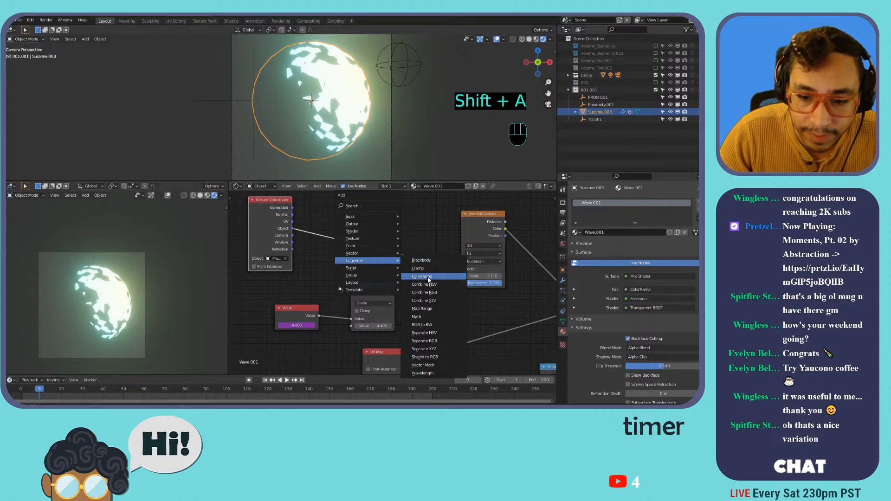
{"action": "mouse_move", "coordinate": [384, 254]}
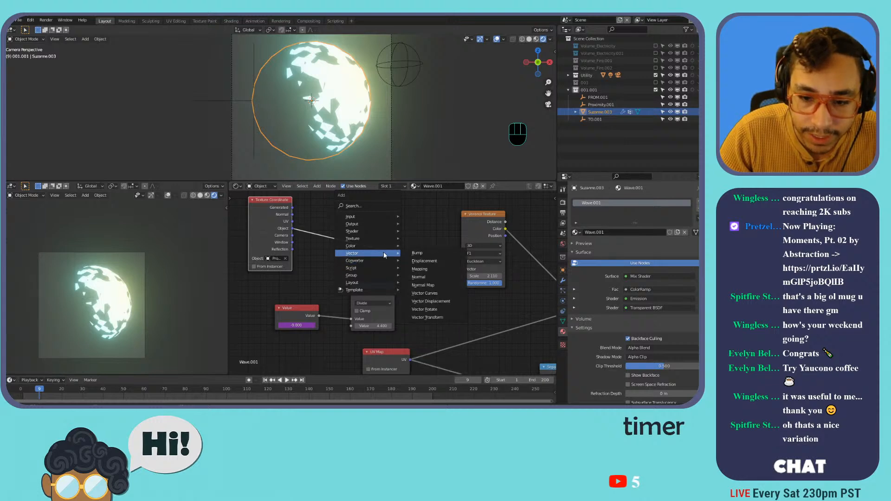
{"action": "left_click", "coordinate": [420, 268]}
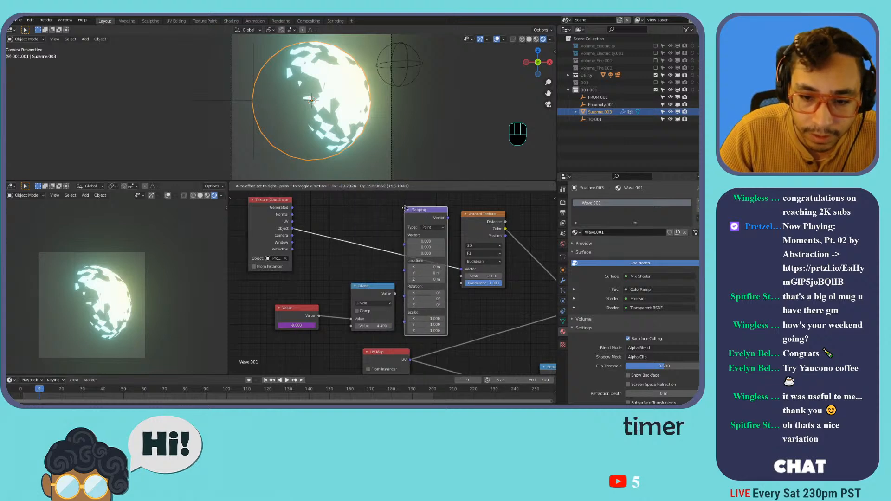
{"action": "left_click", "coordinate": [393, 212]}
Move the Value and Divide nodes clear of the Mapping node, and try shifting the mapping location before undoing it.
{"action": "left_click_drag", "start_coordinate": [295, 314], "coordinate": [231, 313]}
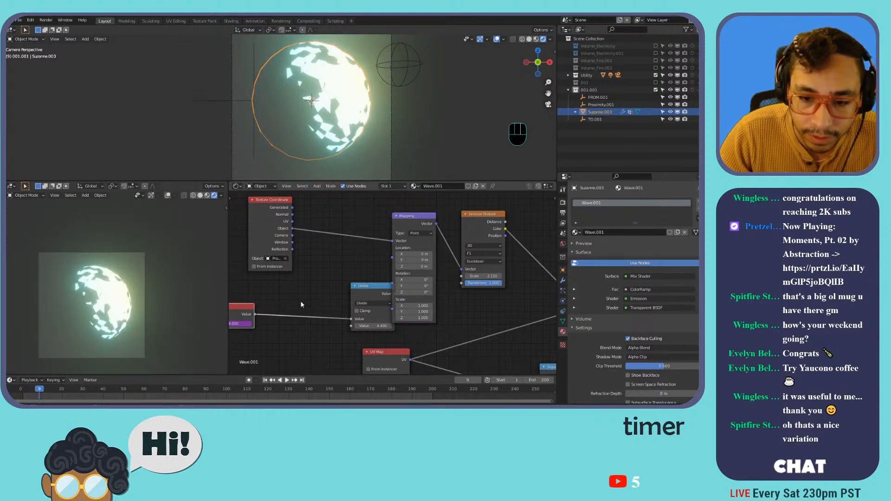
{"action": "left_click_drag", "start_coordinate": [365, 296], "coordinate": [303, 295]}
{"action": "left_click_drag", "start_coordinate": [415, 267], "coordinate": [425, 266]}
{"action": "key", "text": "ctrl+z"}
{"action": "key", "text": "ctrl+z"}
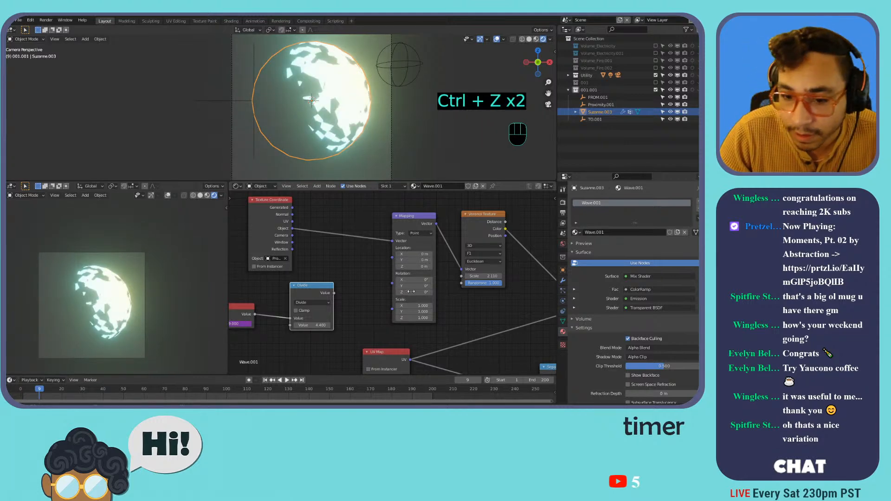
Undo the mapping trial, then add a Combine XYZ node routing the Divide output through its Y input into the Mapping rotation.
{"action": "key", "text": "ctrl+z"}
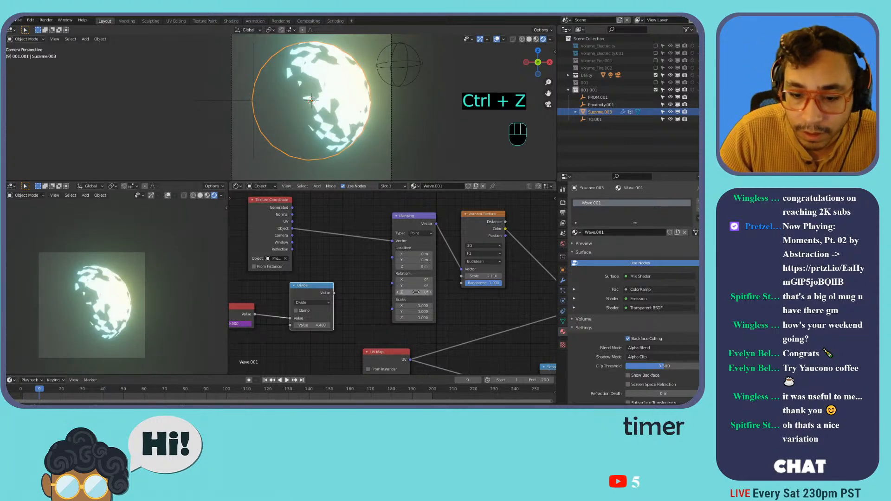
{"action": "key", "text": "ctrl+z"}
{"action": "middle_click_drag", "start_coordinate": [422, 285], "coordinate": [467, 265]}
{"action": "key", "text": "shift+a"}
{"action": "mouse_move", "coordinate": [350, 255]}
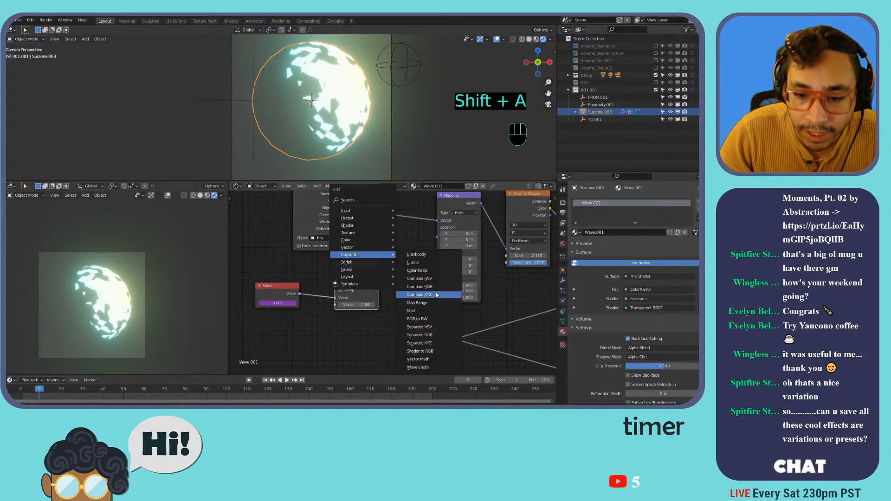
{"action": "left_click", "coordinate": [439, 295]}
{"action": "left_click", "coordinate": [377, 243]}
{"action": "left_click_drag", "start_coordinate": [436, 264], "coordinate": [437, 254]}
{"action": "left_click_drag", "start_coordinate": [357, 265], "coordinate": [380, 273]}
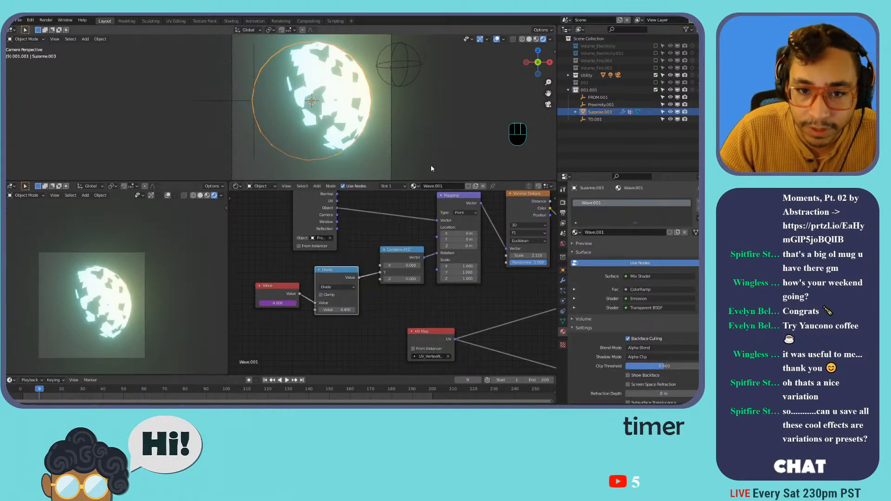
Play the animation, set the Divide value to 39.100, and move the Combine XYZ and Value nodes closer to the Divide node.
{"action": "key", "text": "space"}
{"action": "left_click_drag", "start_coordinate": [338, 310], "coordinate": [308, 309]}
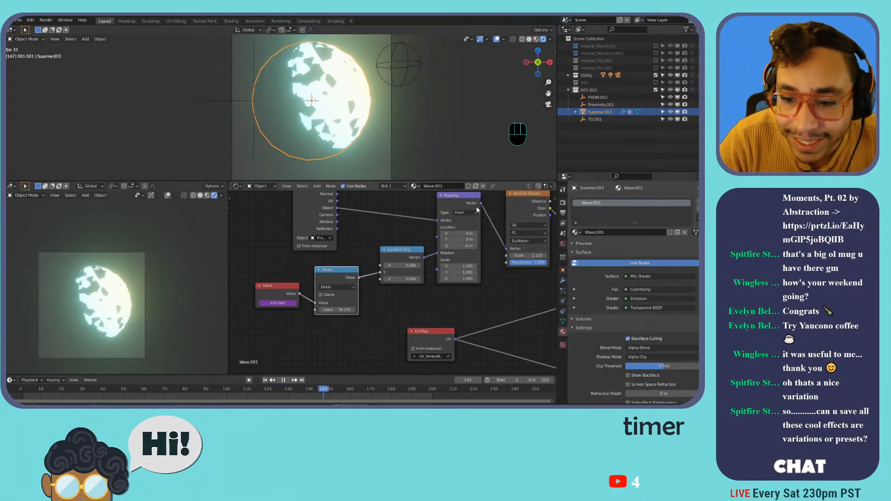
{"action": "middle_click_drag", "start_coordinate": [415, 297], "coordinate": [392, 301]}
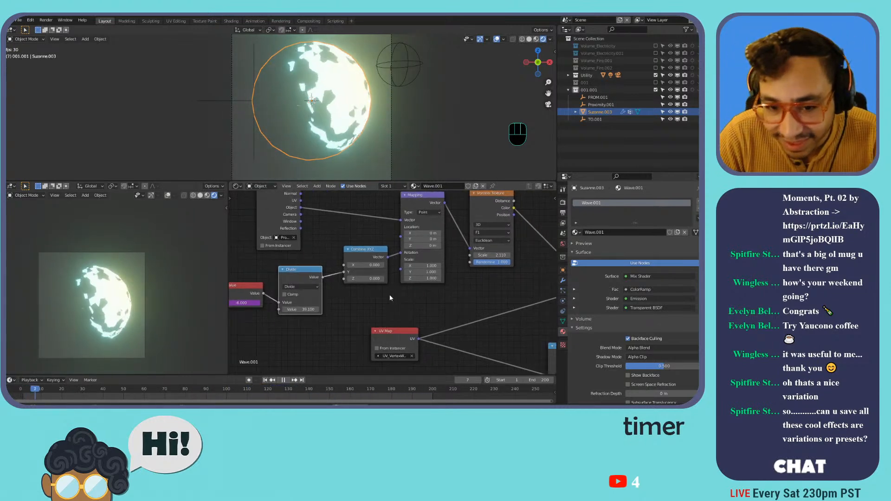
{"action": "left_click_drag", "start_coordinate": [363, 252], "coordinate": [352, 271]}
{"action": "left_click_drag", "start_coordinate": [247, 290], "coordinate": [252, 275]}
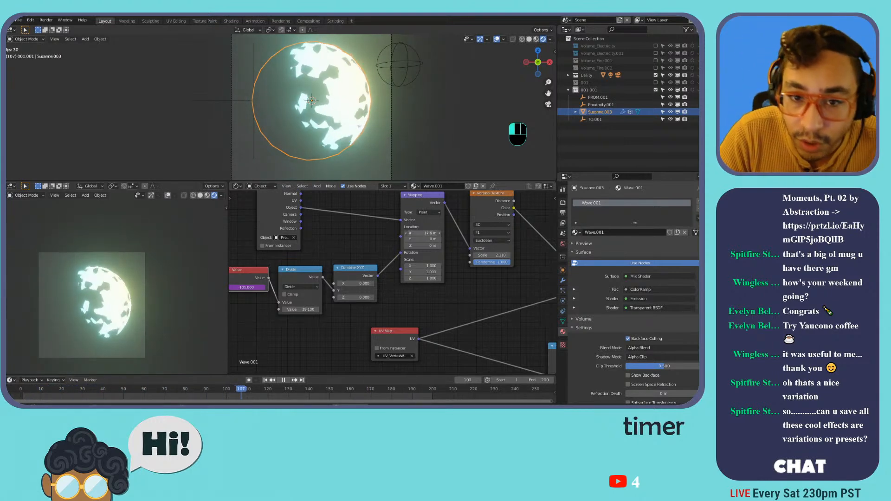
{"action": "key", "text": "ctrl+z"}
Reroute the Divide output to the Z input of Combine XYZ and set the Voronoi Texture scale to -1.490.
{"action": "mouse_move", "coordinate": [492, 256]}
{"action": "left_mouse_down"}
{"action": "mouse_move", "coordinate": [566, 255]}
{"action": "mouse_move", "coordinate": [479, 255]}
{"action": "mouse_move", "coordinate": [500, 255]}
{"action": "left_mouse_up"}
{"action": "middle_click_drag", "start_coordinate": [495, 208], "coordinate": [469, 214]}
{"action": "left_click_drag", "start_coordinate": [297, 282], "coordinate": [308, 302]}
{"action": "key", "text": "space"}
{"action": "key", "text": "ctrl+z"}
{"action": "key", "text": "space"}
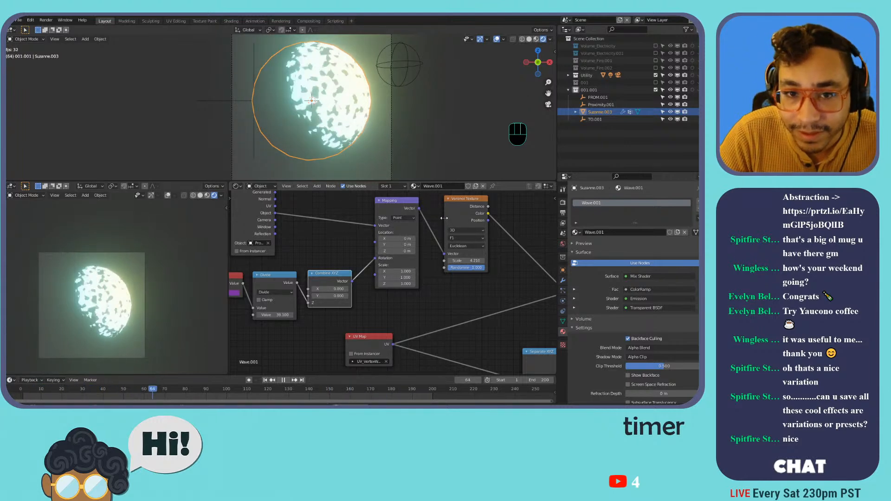
{"action": "mouse_move", "coordinate": [466, 260]}
{"action": "left_mouse_down"}
{"action": "mouse_move", "coordinate": [439, 260]}
{"action": "mouse_move", "coordinate": [449, 260]}
{"action": "left_mouse_up"}
{"action": "scroll", "coordinate": [449, 256], "scroll_direction": "down", "scroll_amount": 5}
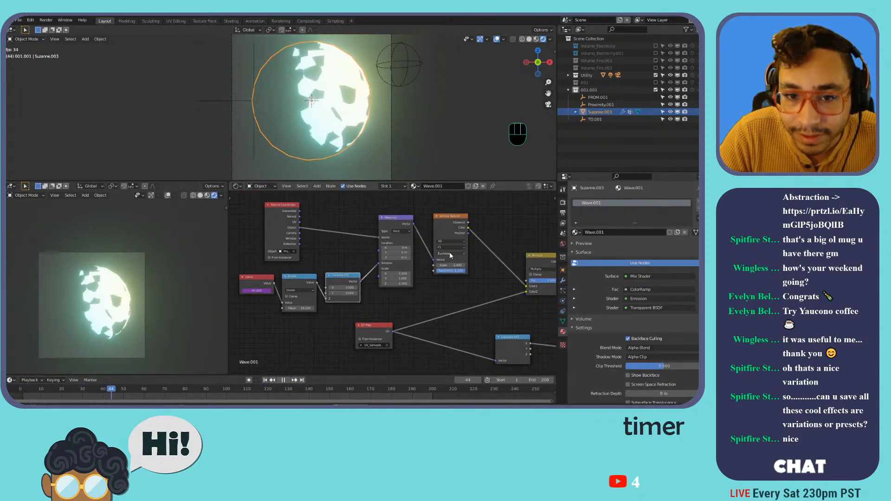
Bring the cyan and yellow stops of the emission ColorRamp closer together and stop the animation.
{"action": "middle_click_drag", "start_coordinate": [507, 285], "coordinate": [392, 267]}
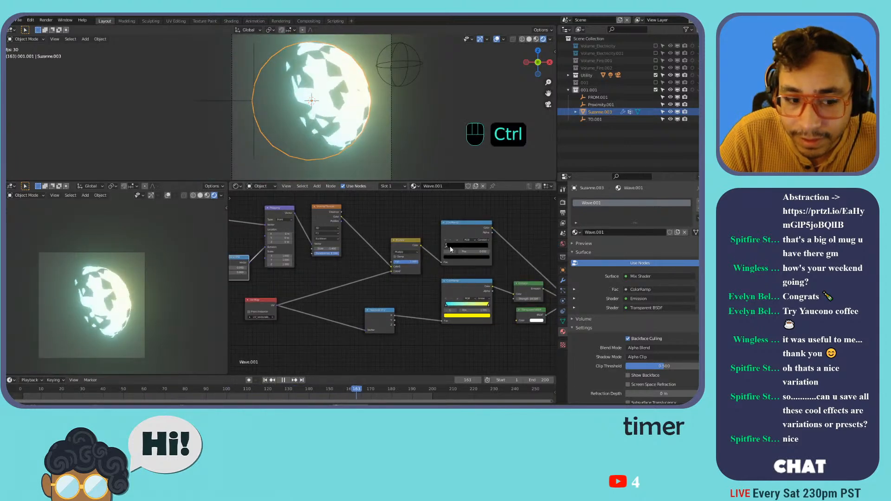
{"action": "key", "text": "ctrl+z"}
{"action": "scroll", "coordinate": [388, 272], "scroll_direction": "up", "scroll_amount": 4}
{"action": "middle_click_drag", "start_coordinate": [344, 260], "coordinate": [368, 255]}
{"action": "scroll", "coordinate": [423, 301], "scroll_direction": "down", "scroll_amount": 4}
{"action": "middle_click_drag", "start_coordinate": [422, 288], "coordinate": [341, 298]}
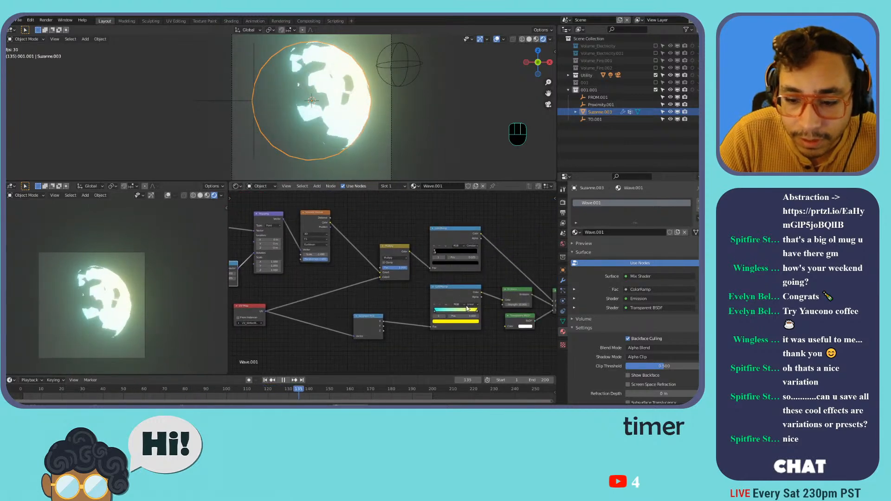
{"action": "left_click_drag", "start_coordinate": [476, 312], "coordinate": [443, 311]}
{"action": "middle_click_drag", "start_coordinate": [305, 263], "coordinate": [398, 296]}
{"action": "scroll", "coordinate": [391, 281], "scroll_direction": "up", "scroll_amount": 5}
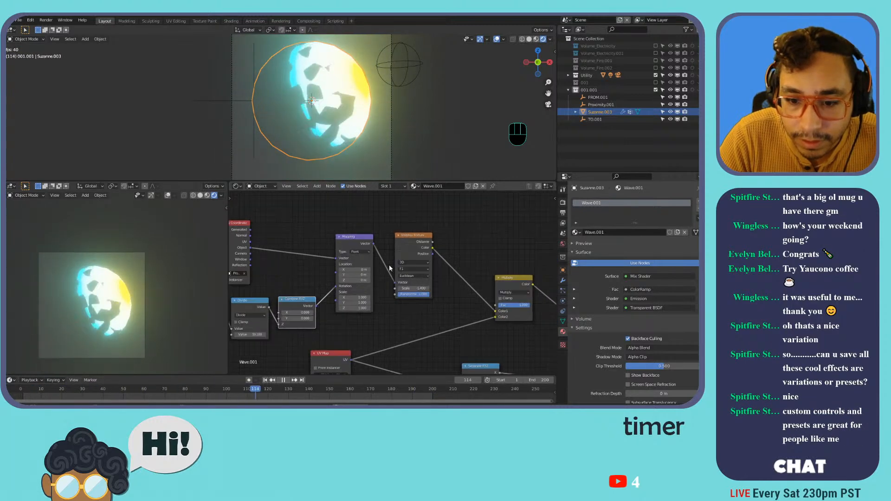
{"action": "key", "text": "space"}
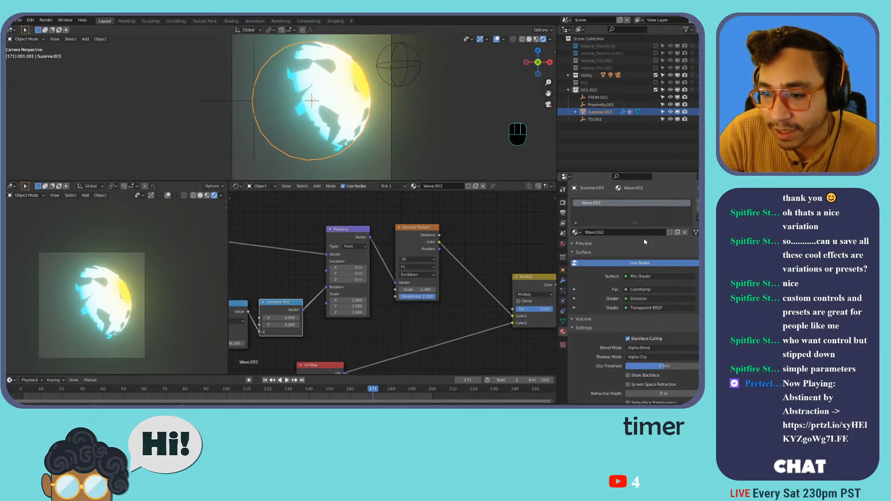
Switch the Voronoi Texture node to a White Noise Texture.
{"action": "scroll", "coordinate": [384, 217], "scroll_direction": "up", "scroll_amount": 3}
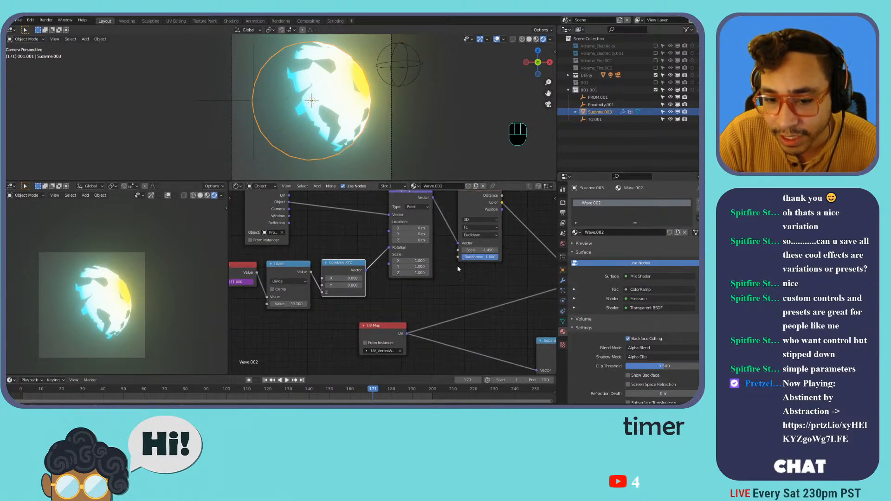
{"action": "scroll", "coordinate": [384, 217], "scroll_direction": "down", "scroll_amount": 2}
{"action": "middle_click_drag", "start_coordinate": [384, 217], "coordinate": [387, 270]}
{"action": "middle_click_drag", "start_coordinate": [468, 271], "coordinate": [385, 258]}
{"action": "left_click", "coordinate": [371, 236]}
{"action": "key", "text": "shift+s"}
{"action": "mouse_move", "coordinate": [371, 235]}
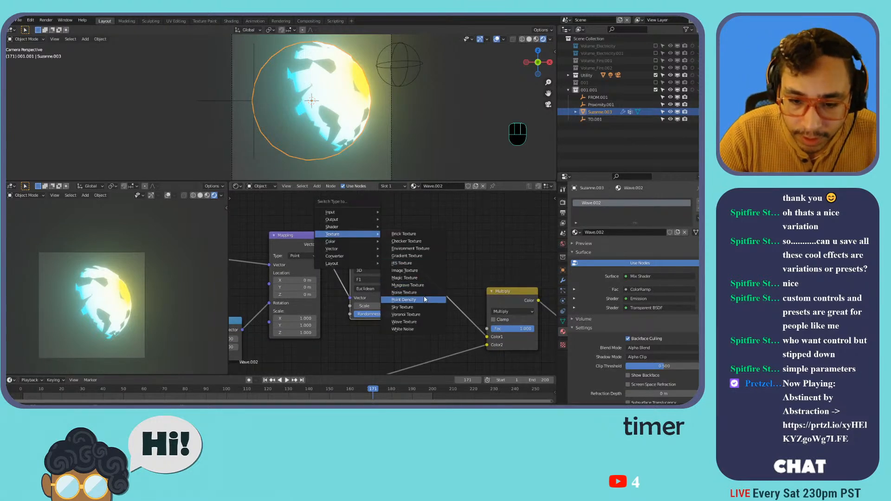
{"action": "left_click", "coordinate": [416, 329]}
{"action": "middle_click_drag", "start_coordinate": [351, 271], "coordinate": [445, 250]}
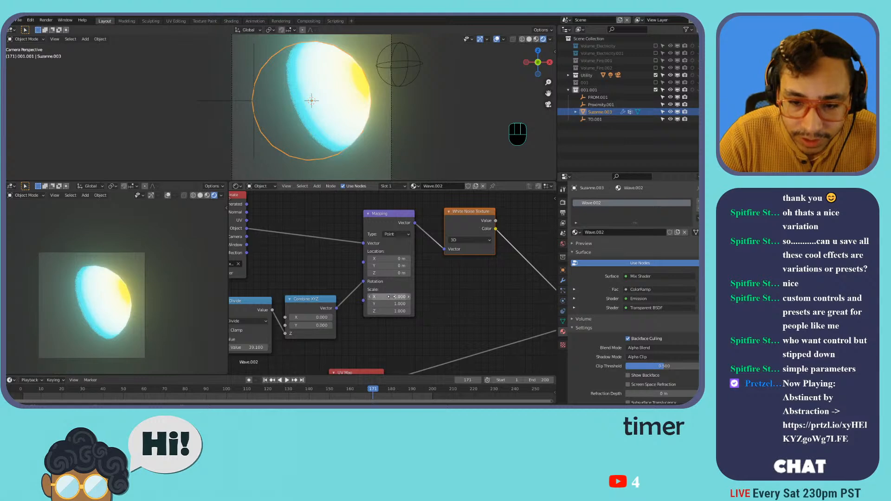
Try a Musgrave Texture and a Magic Texture on the same node, setting the Magic distortion to 0.700.
{"action": "key", "text": "shift+s"}
{"action": "mouse_move", "coordinate": [471, 215]}
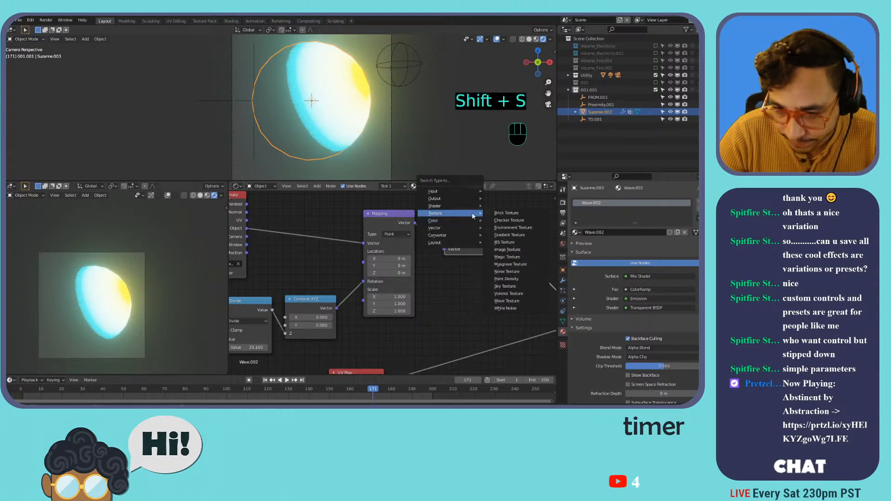
{"action": "left_click", "coordinate": [510, 264]}
{"action": "key", "text": "shift+s"}
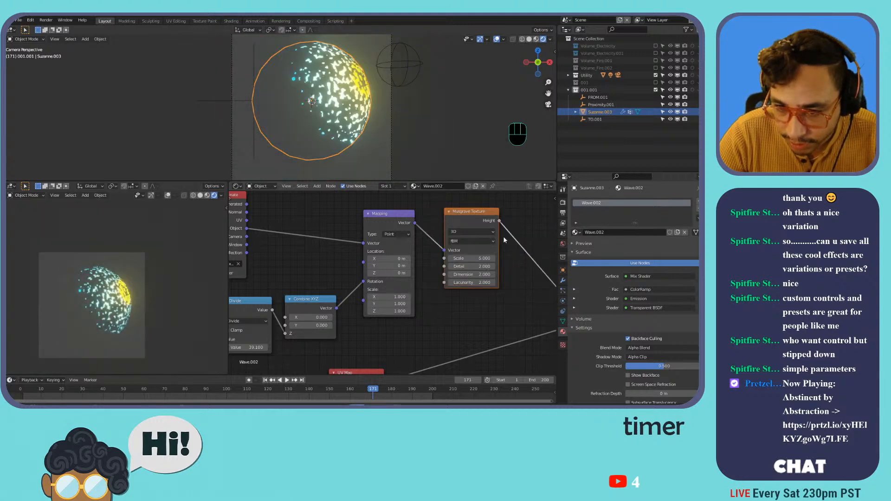
{"action": "mouse_move", "coordinate": [477, 219]}
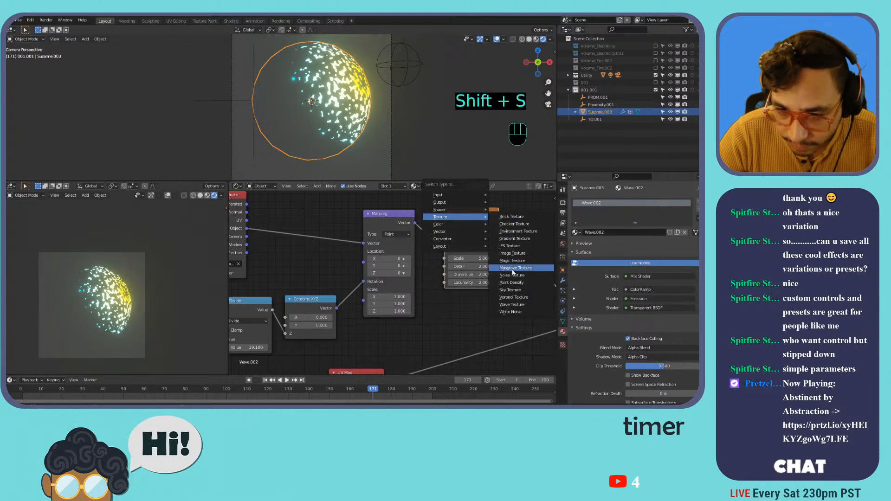
{"action": "left_click", "coordinate": [497, 258]}
{"action": "mouse_move", "coordinate": [470, 251]}
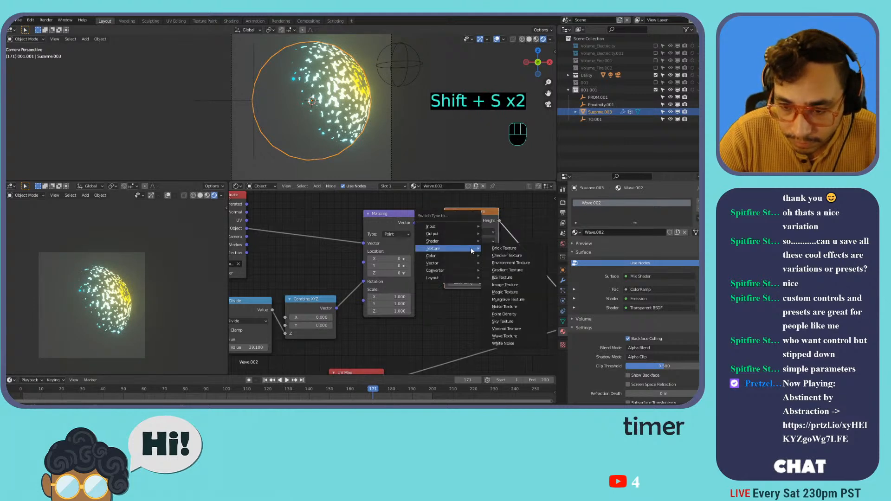
{"action": "left_click", "coordinate": [512, 293]}
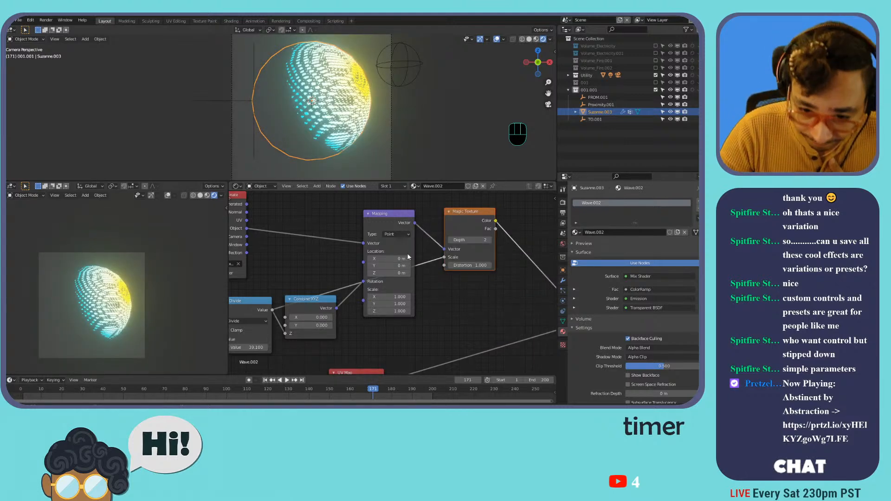
{"action": "mouse_move", "coordinate": [471, 265]}
{"action": "left_mouse_down"}
{"action": "mouse_move", "coordinate": [451, 265]}
{"action": "mouse_move", "coordinate": [469, 265]}
{"action": "left_mouse_up"}
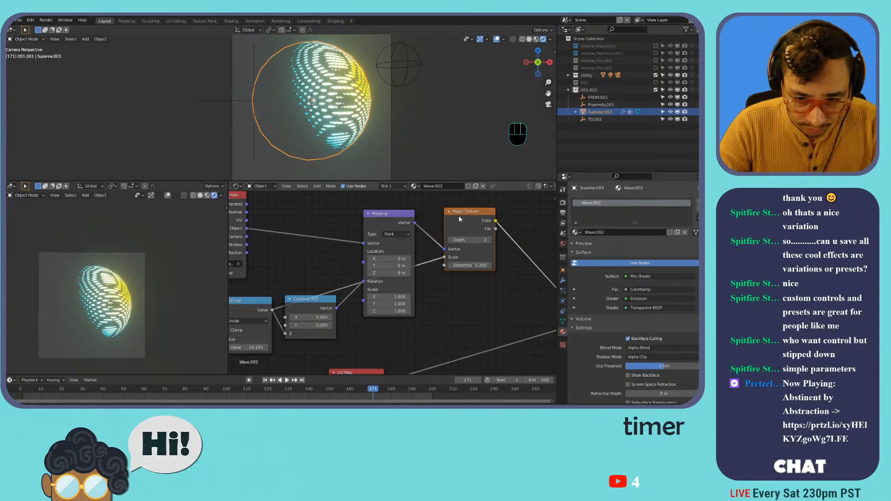
Switch the Magic Texture node to a 4D Musgrave Texture of type fBM and play the animation.
{"action": "key", "text": "shift+s"}
{"action": "mouse_move", "coordinate": [460, 217]}
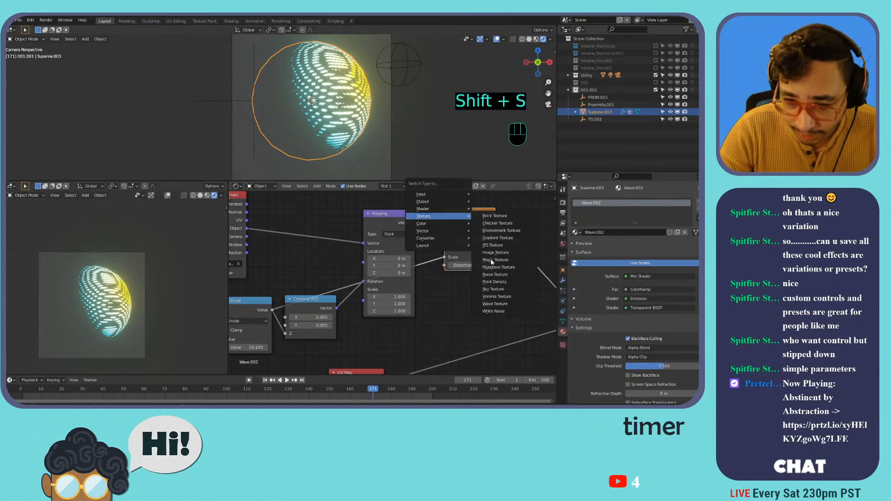
{"action": "left_click", "coordinate": [493, 267]}
{"action": "left_click", "coordinate": [474, 231]}
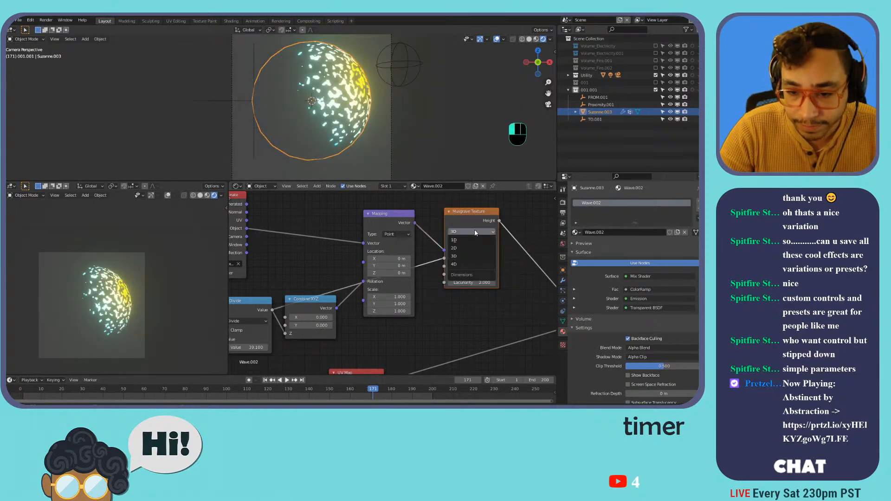
{"action": "left_click", "coordinate": [464, 265]}
{"action": "key", "text": "space"}
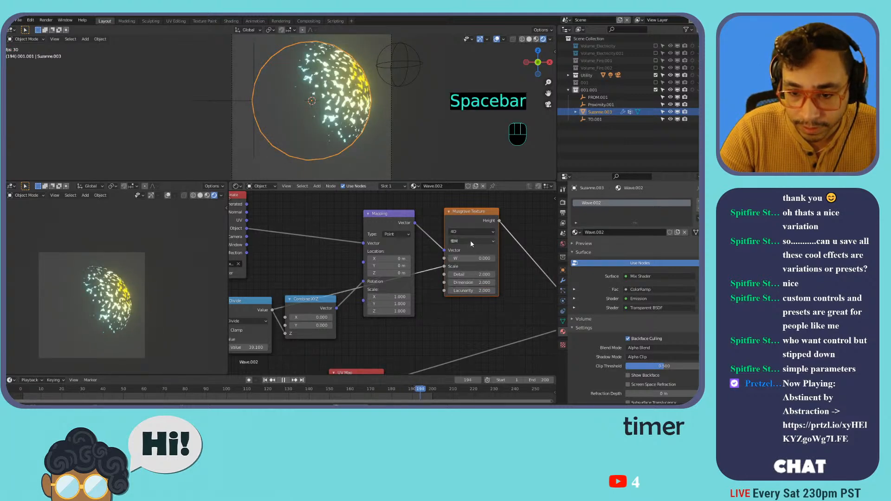
{"action": "left_click", "coordinate": [470, 240]}
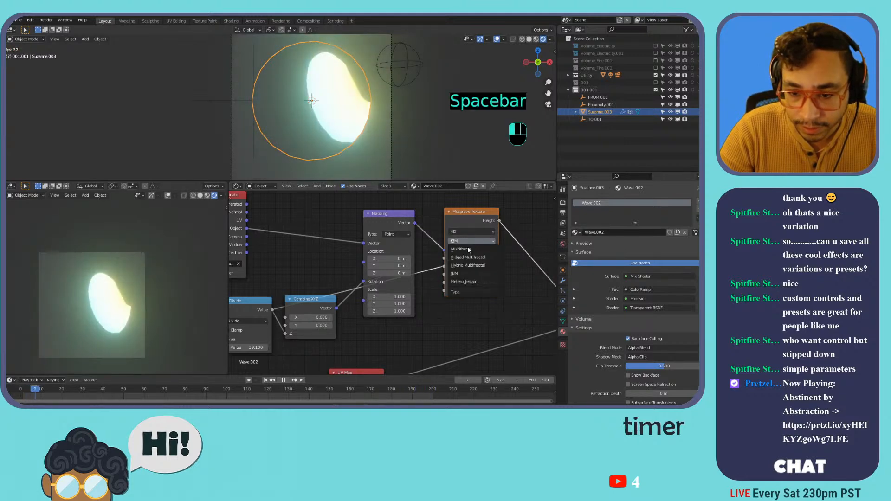
{"action": "left_click", "coordinate": [465, 277]}
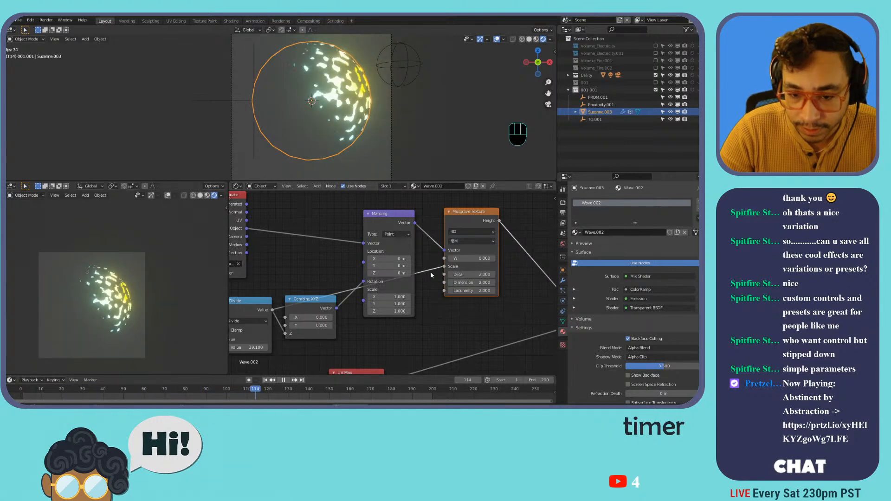
Disconnect the Divide link from the Musgrave Texture's Scale input and undo the last trial adjustments.
{"action": "left_click_drag", "start_coordinate": [444, 267], "coordinate": [385, 274]}
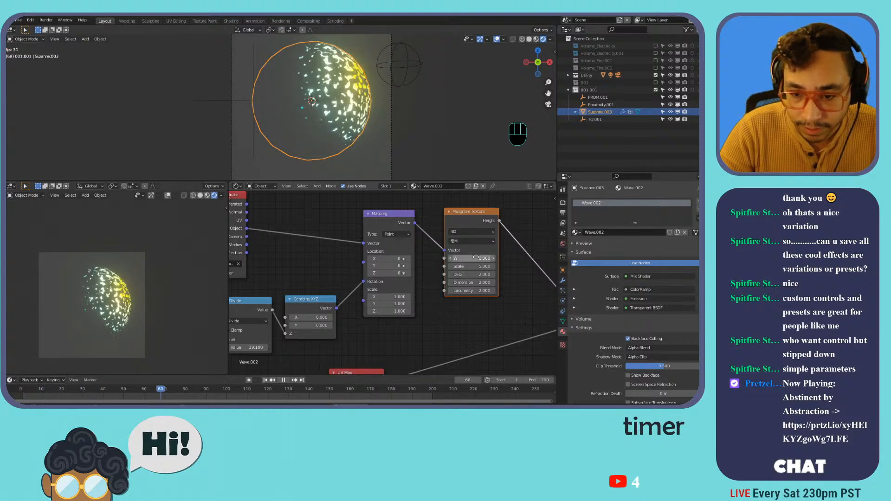
{"action": "key", "text": "ctrl+z"}
{"action": "key", "text": "ctrl+z"}
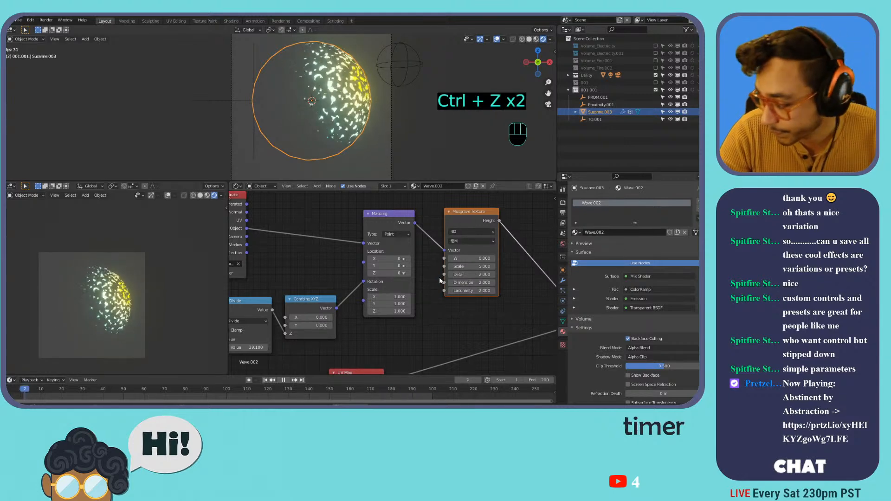
Switch the Emission node to a Glossy BSDF, move it up off the Transparent BSDF, and stop the animation.
{"action": "scroll", "coordinate": [421, 292], "scroll_direction": "down", "scroll_amount": 3}
{"action": "middle_click_drag", "start_coordinate": [454, 282], "coordinate": [392, 272]}
{"action": "scroll", "coordinate": [391, 272], "scroll_direction": "up", "scroll_amount": 1}
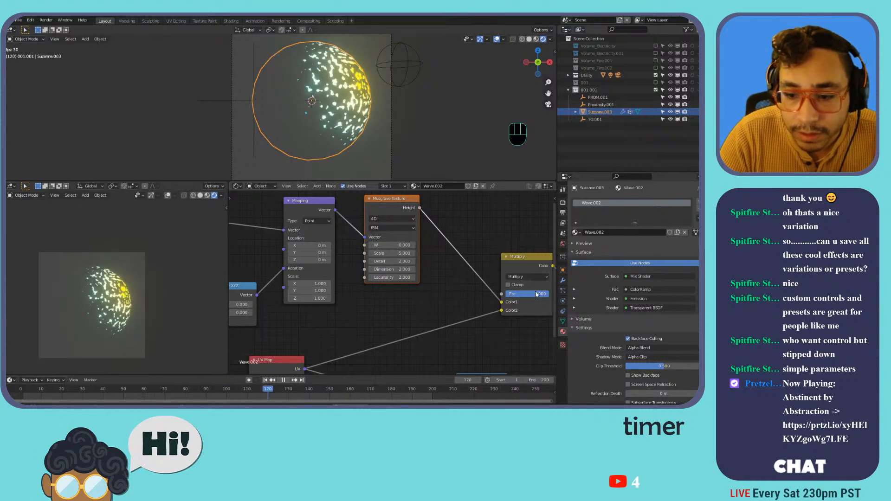
{"action": "scroll", "coordinate": [472, 293], "scroll_direction": "down", "scroll_amount": 5}
{"action": "scroll", "coordinate": [456, 309], "scroll_direction": "up", "scroll_amount": 3}
{"action": "middle_click_drag", "start_coordinate": [459, 312], "coordinate": [316, 274]}
{"action": "scroll", "coordinate": [372, 274], "scroll_direction": "down", "scroll_amount": 3}
{"action": "scroll", "coordinate": [424, 299], "scroll_direction": "up", "scroll_amount": 2}
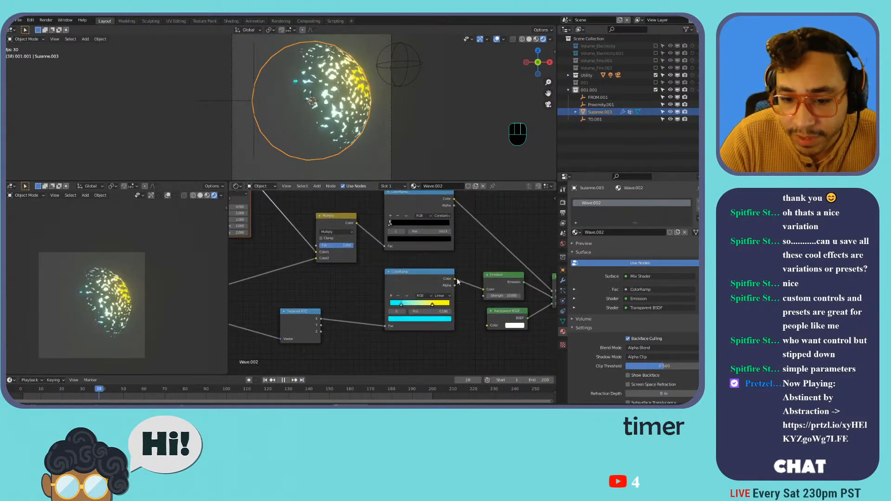
{"action": "middle_click_drag", "start_coordinate": [489, 261], "coordinate": [371, 269]}
{"action": "scroll", "coordinate": [405, 285], "scroll_direction": "up", "scroll_amount": 4}
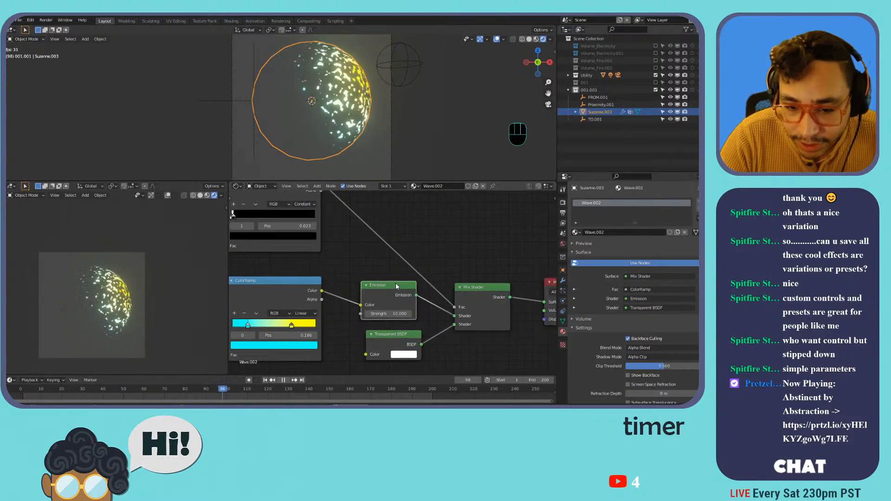
{"action": "key", "text": "shift+s"}
{"action": "mouse_move", "coordinate": [394, 279]}
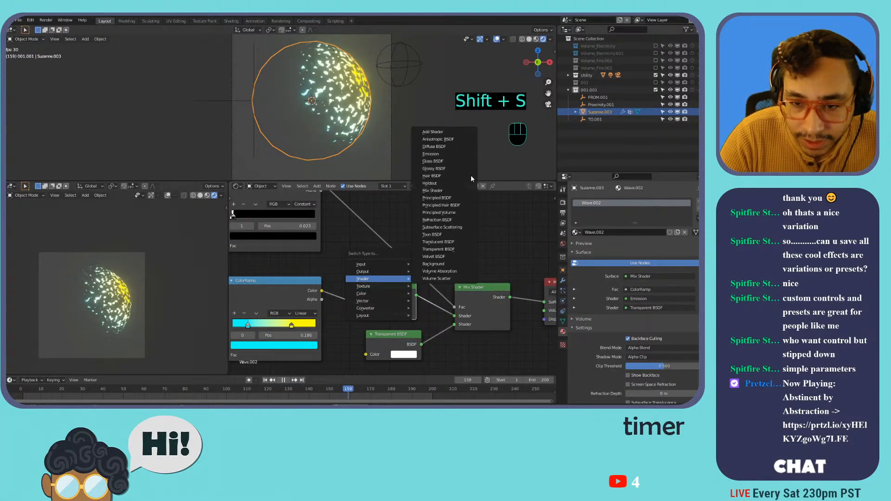
{"action": "left_click", "coordinate": [441, 168]}
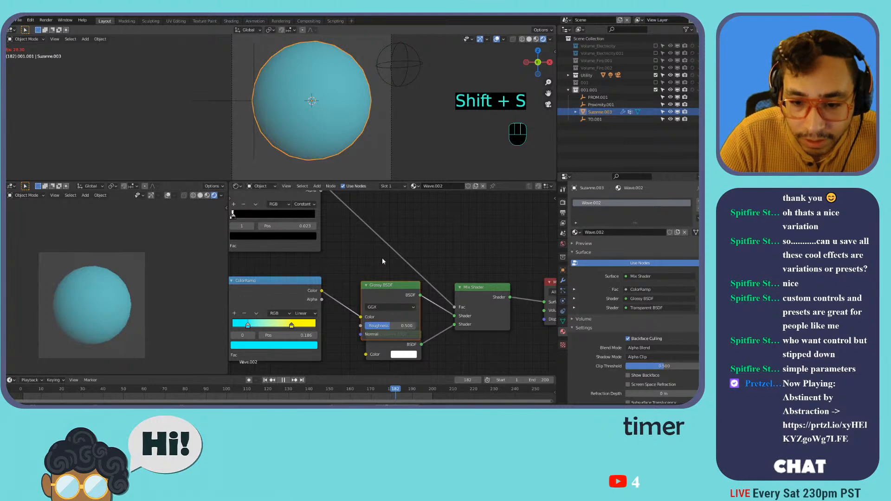
{"action": "left_click_drag", "start_coordinate": [381, 288], "coordinate": [381, 275]}
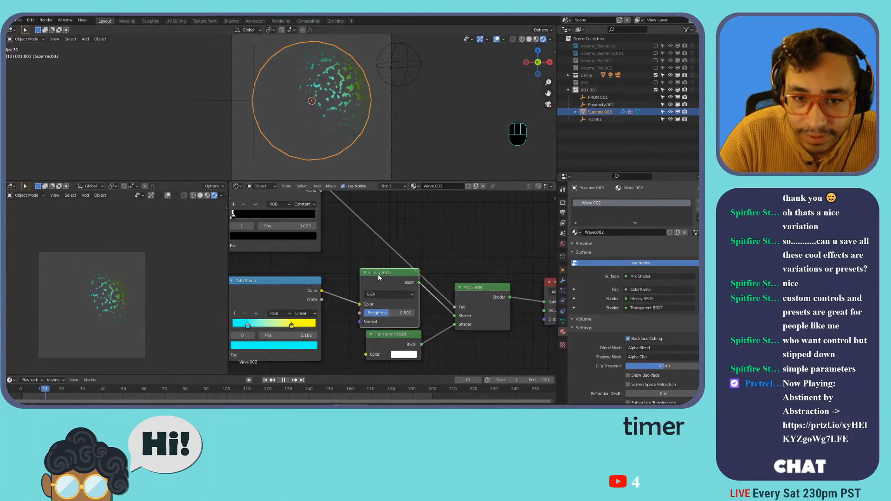
{"action": "key", "text": "space"}
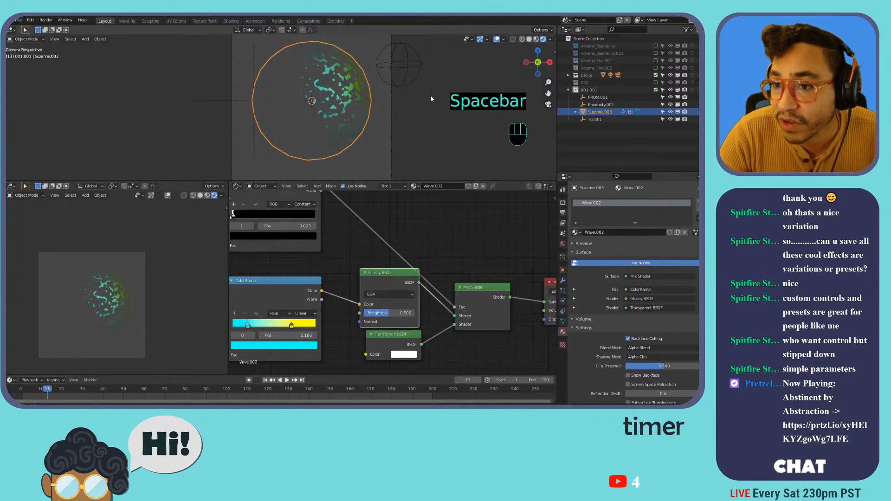
Change the point light in the Utility collection to a pale warm cream colour and set its power to 2226.4 W.
{"action": "left_click", "coordinate": [568, 75]}
{"action": "left_click", "coordinate": [591, 91]}
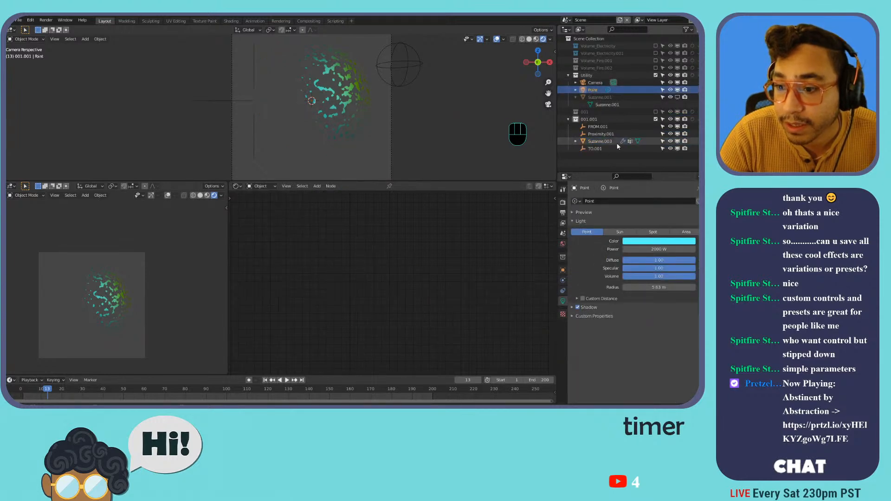
{"action": "left_click", "coordinate": [652, 241]}
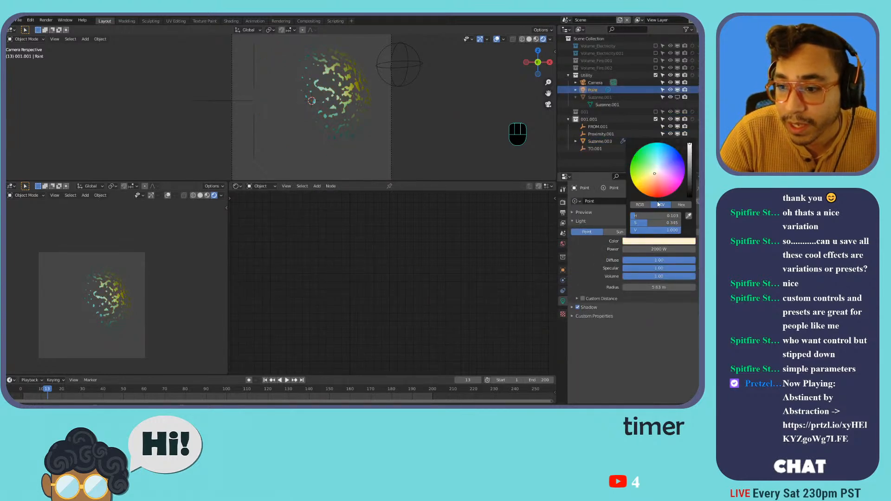
{"action": "left_click_drag", "start_coordinate": [659, 249], "coordinate": [677, 250]}
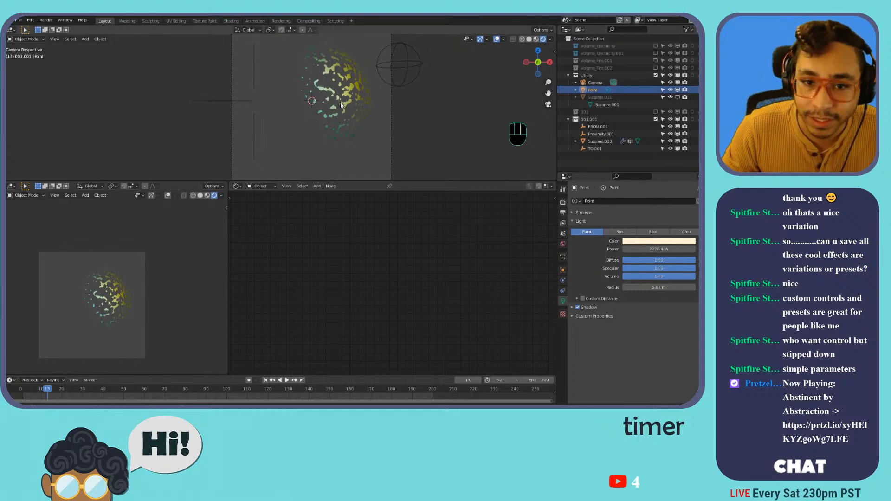
Reposition the point light from the top view, moving it about 3.3 m along Y, and return to the camera view.
{"action": "key", "text": "KP_3"}
{"action": "key", "text": "KP_Decimal"}
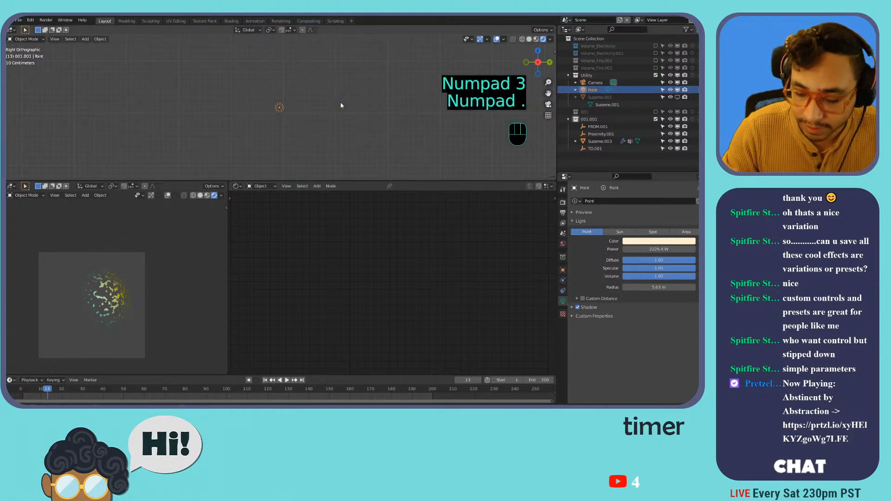
{"action": "key", "text": "KP_7"}
{"action": "key", "text": "KP_1"}
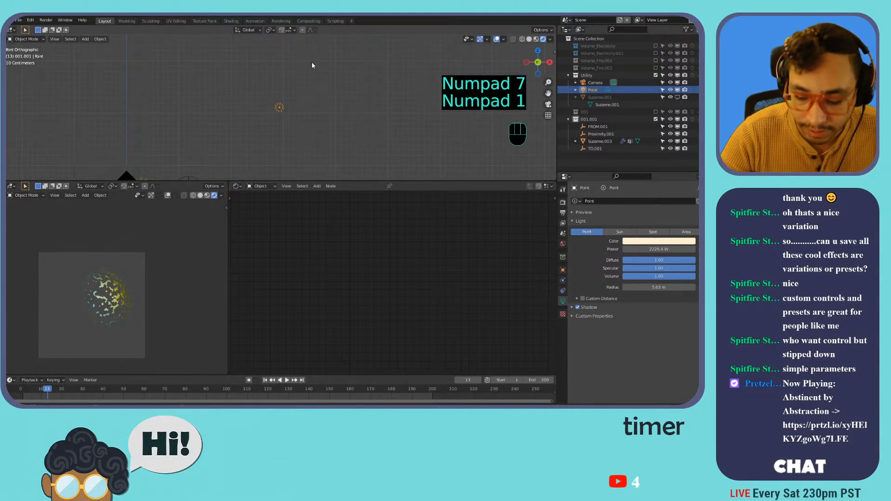
{"action": "key", "text": "KP_7"}
{"action": "scroll", "coordinate": [296, 148], "scroll_direction": "down", "scroll_amount": 5}
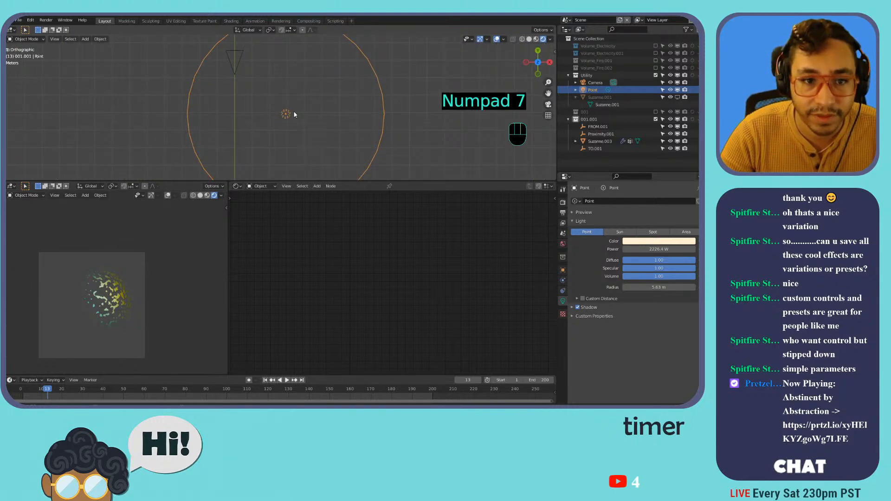
{"action": "key", "text": "g"}
{"action": "key", "text": "g"}
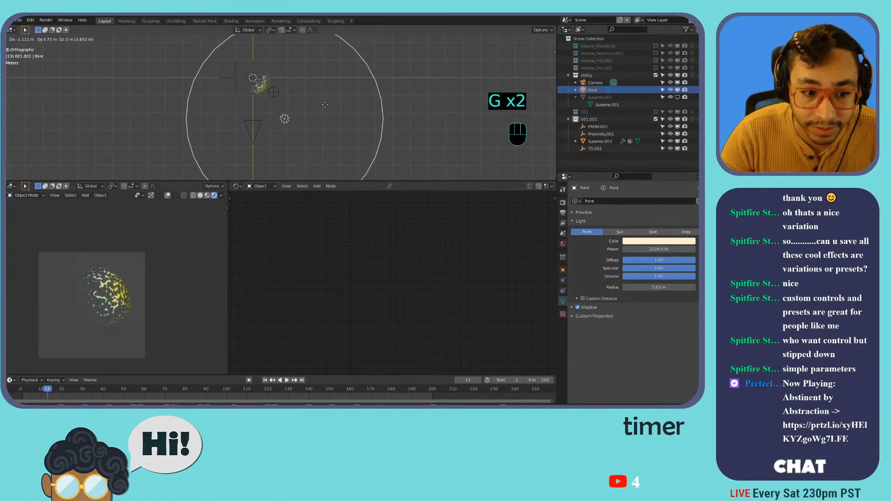
{"action": "left_click", "coordinate": [325, 109]}
{"action": "key", "text": "KP_0"}
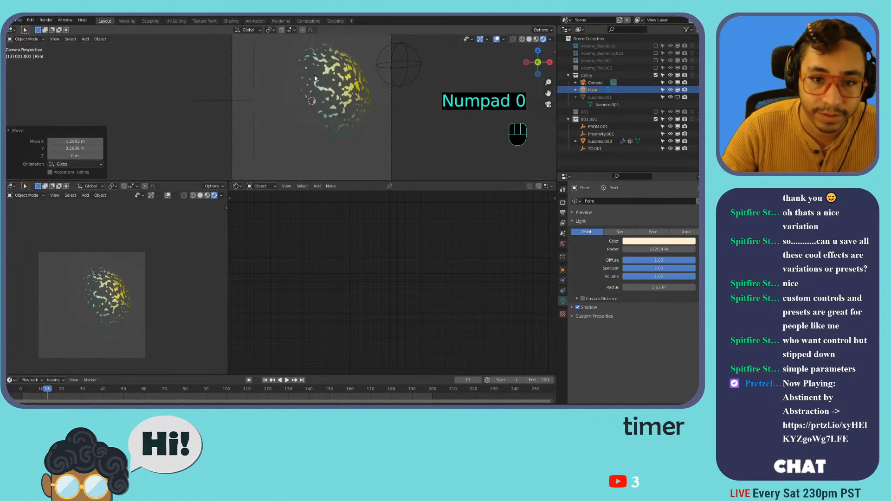
Set the Glossy BSDF roughness of the Suzanne.003 sphere's material to about 0.269.
{"action": "left_click", "coordinate": [263, 101]}
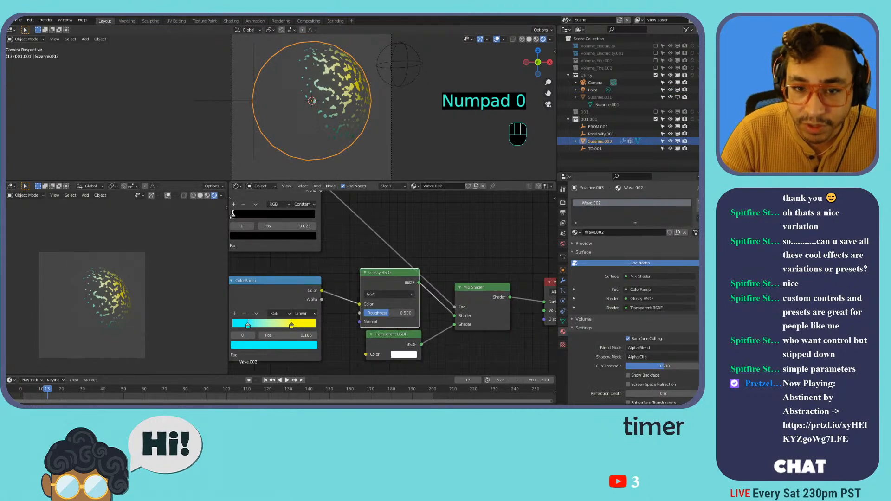
{"action": "left_click_drag", "start_coordinate": [381, 313], "coordinate": [394, 313]}
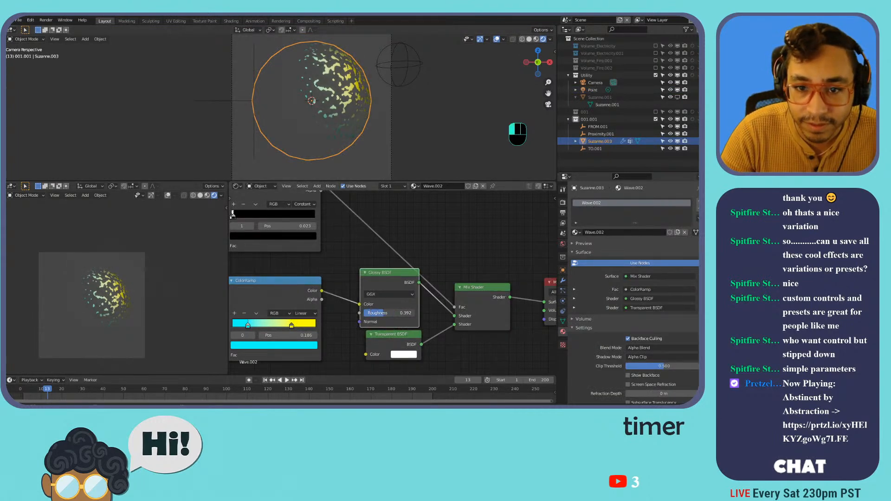
Flip the Constant ColorRamp fed by the Multiply node, set its white stop to position 0.000, and play the animation.
{"action": "middle_click_drag", "start_coordinate": [337, 332], "coordinate": [457, 338]}
{"action": "middle_click_drag", "start_coordinate": [386, 257], "coordinate": [382, 285]}
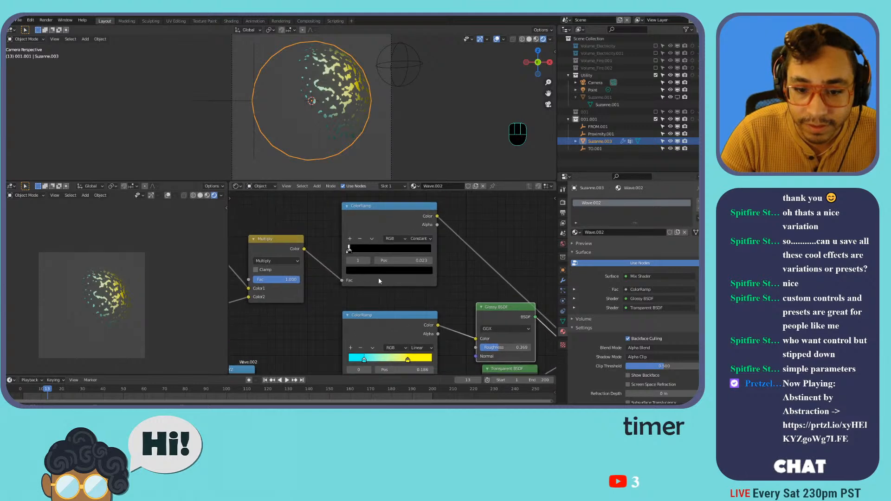
{"action": "mouse_move", "coordinate": [356, 252]}
{"action": "left_mouse_down"}
{"action": "mouse_move", "coordinate": [347, 263]}
{"action": "mouse_move", "coordinate": [366, 255]}
{"action": "mouse_move", "coordinate": [349, 253]}
{"action": "left_mouse_up"}
{"action": "left_click", "coordinate": [372, 240]}
{"action": "left_click", "coordinate": [392, 248]}
{"action": "left_click_drag", "start_coordinate": [432, 250], "coordinate": [344, 255]}
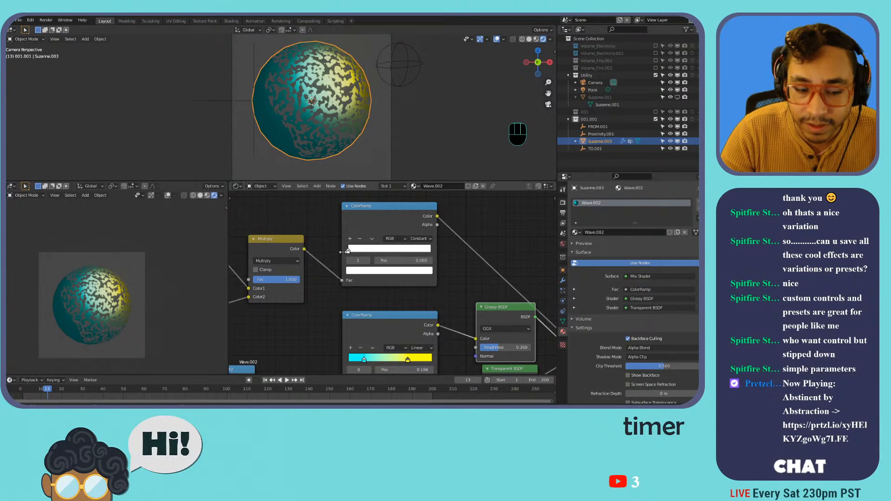
{"action": "key", "text": "space"}
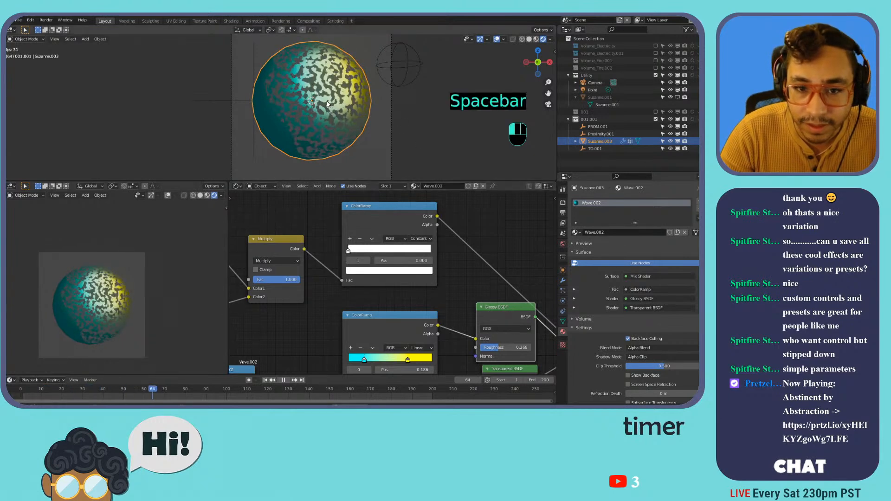
Try a W value of -5 on the Musgrave Texture node and undo the change.
{"action": "left_click", "coordinate": [310, 98]}
{"action": "left_click", "coordinate": [310, 96]}
{"action": "middle_click_drag", "start_coordinate": [235, 283], "coordinate": [471, 327]}
{"action": "left_click_drag", "start_coordinate": [363, 271], "coordinate": [394, 271]}
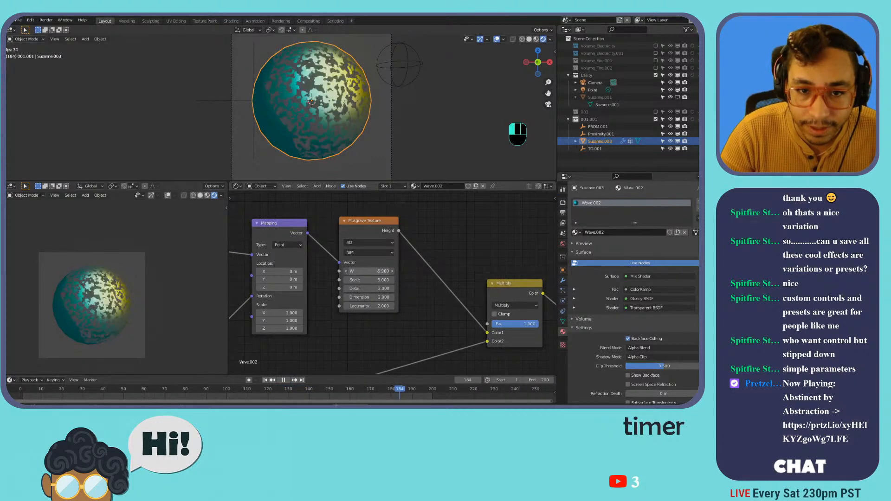
{"action": "key", "text": "ctrl+z"}
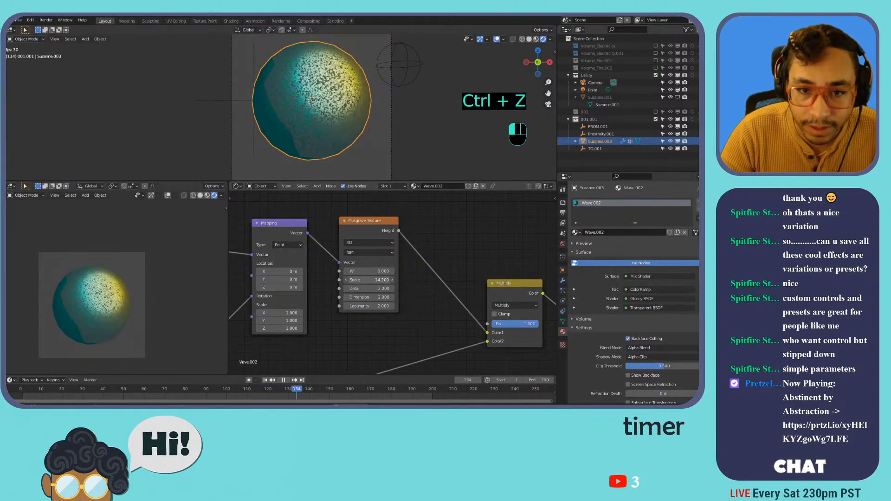
Set the Musgrave Texture node's Scale to 0.7 for larger patches on the sphere.
{"action": "key", "text": "ctrl+z"}
{"action": "left_click_drag", "start_coordinate": [369, 280], "coordinate": [372, 280]}
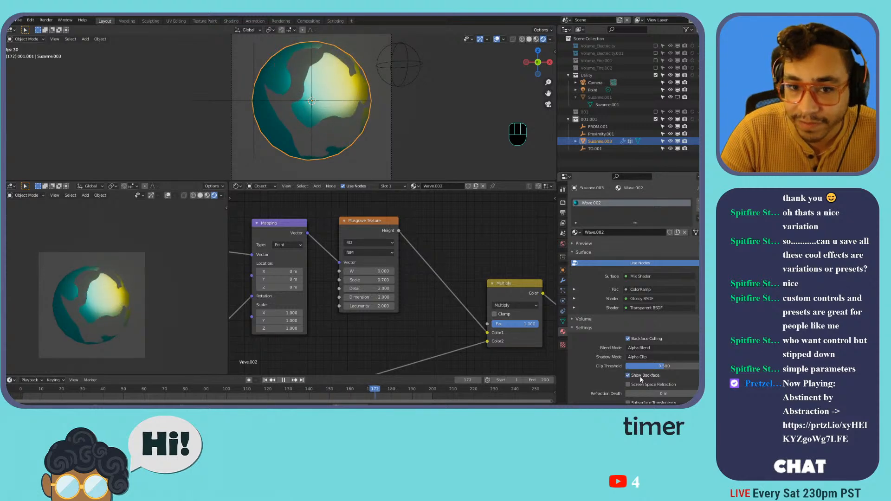
Toggle Backface Culling off and back on for the Wave.002 material, and enable Show Backface.
{"action": "left_click", "coordinate": [629, 339]}
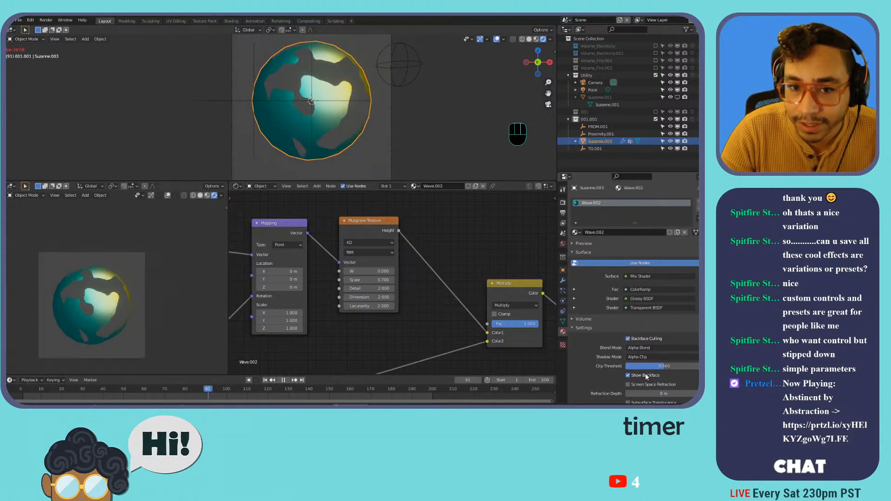
{"action": "left_click", "coordinate": [646, 339]}
{"action": "left_click", "coordinate": [646, 340]}
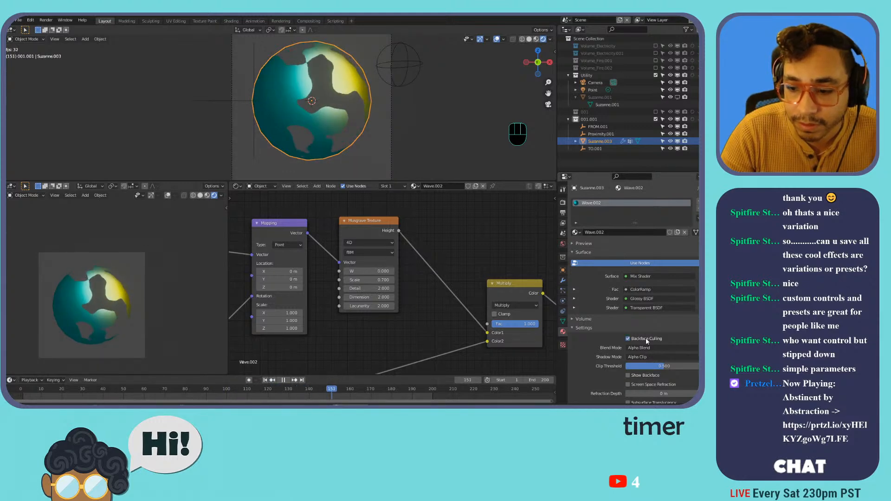
{"action": "middle_click_drag", "start_coordinate": [431, 118], "coordinate": [356, 150]}
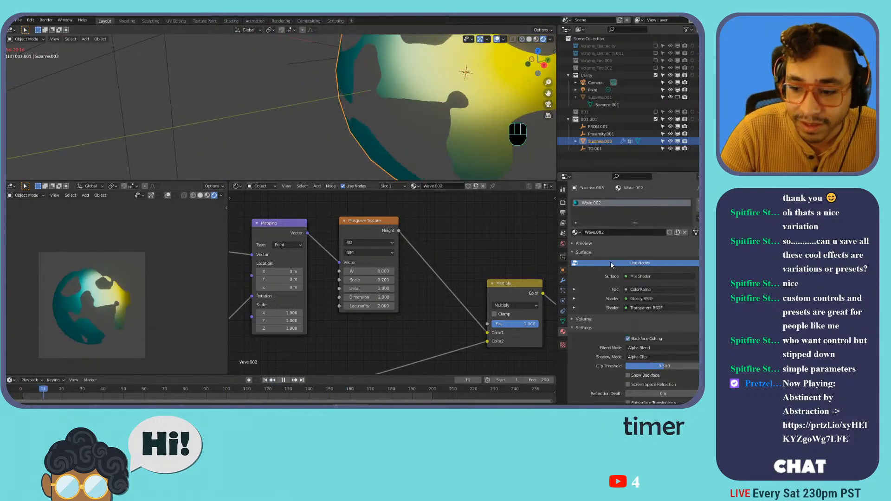
{"action": "left_click", "coordinate": [643, 377]}
{"action": "scroll", "coordinate": [429, 124], "scroll_direction": "down", "scroll_amount": 1}
{"action": "middle_click_drag", "start_coordinate": [429, 123], "coordinate": [350, 43], "text": "shift"}
{"action": "scroll", "coordinate": [383, 119], "scroll_direction": "down", "scroll_amount": 4}
{"action": "middle_click_drag", "start_coordinate": [362, 162], "coordinate": [394, 124], "text": "shift"}
{"action": "left_click", "coordinate": [310, 124]}
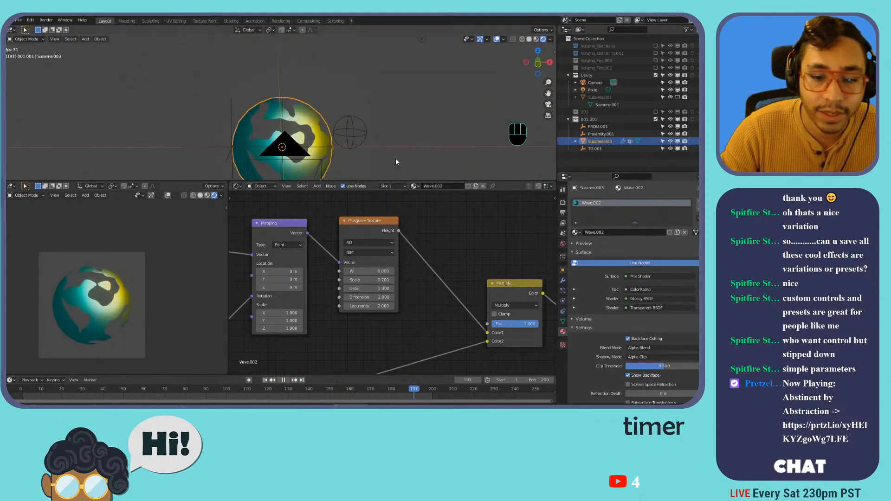
Try replacing the Glossy BSDF node with a Glass BSDF, and pause the animation.
{"action": "scroll", "coordinate": [483, 219], "scroll_direction": "down", "scroll_amount": 2}
{"action": "scroll", "coordinate": [491, 218], "scroll_direction": "down", "scroll_amount": 1}
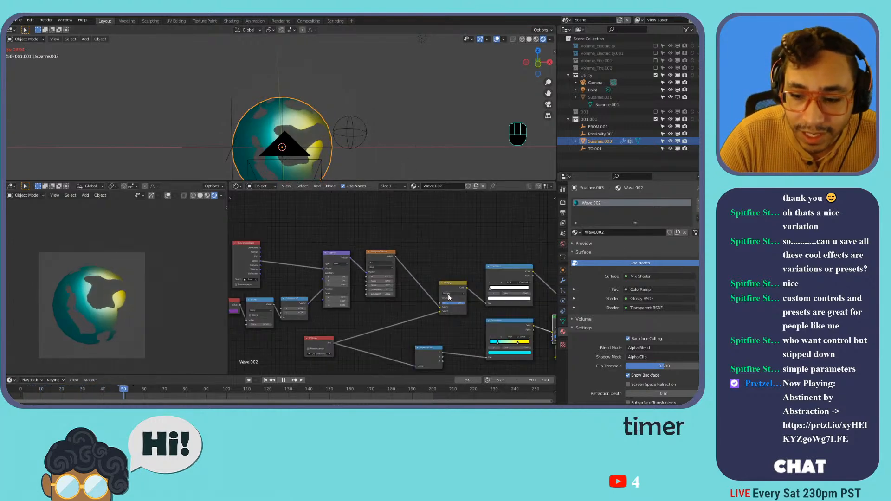
{"action": "key", "text": "KP_Decimal"}
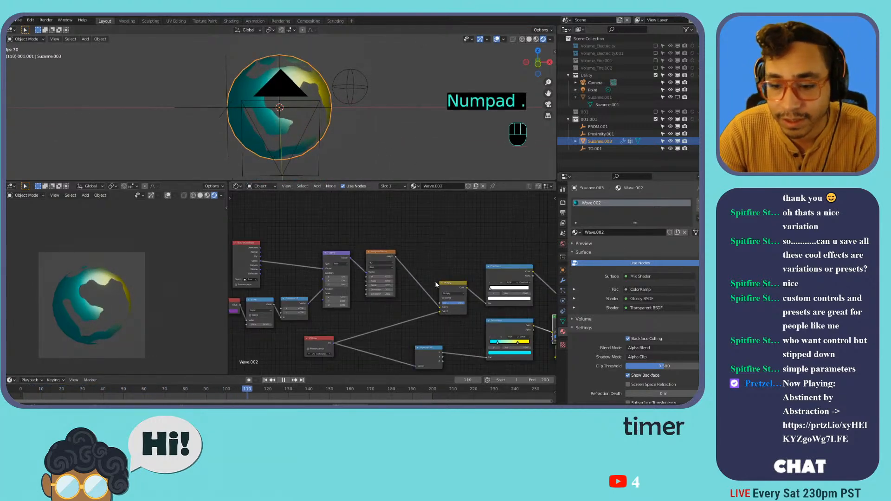
{"action": "scroll", "coordinate": [435, 299], "scroll_direction": "up", "scroll_amount": 3}
{"action": "scroll", "coordinate": [446, 284], "scroll_direction": "up", "scroll_amount": 1}
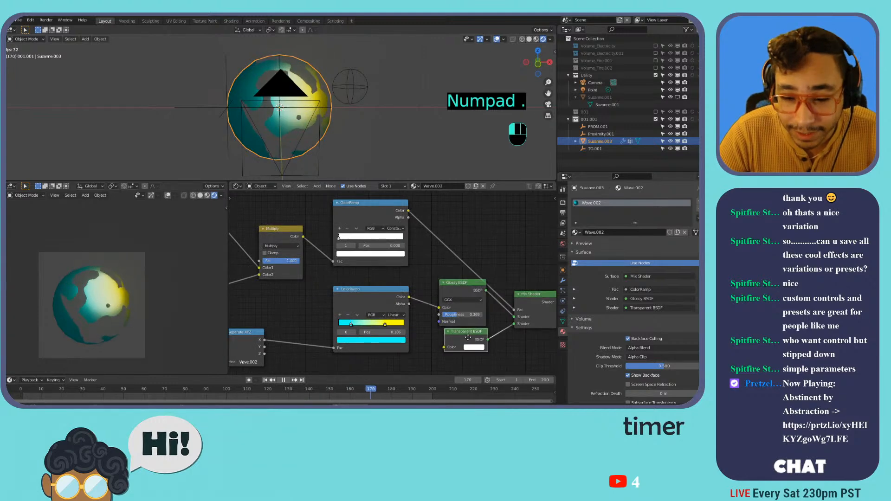
{"action": "key", "text": "shift+s"}
{"action": "mouse_move", "coordinate": [459, 283]}
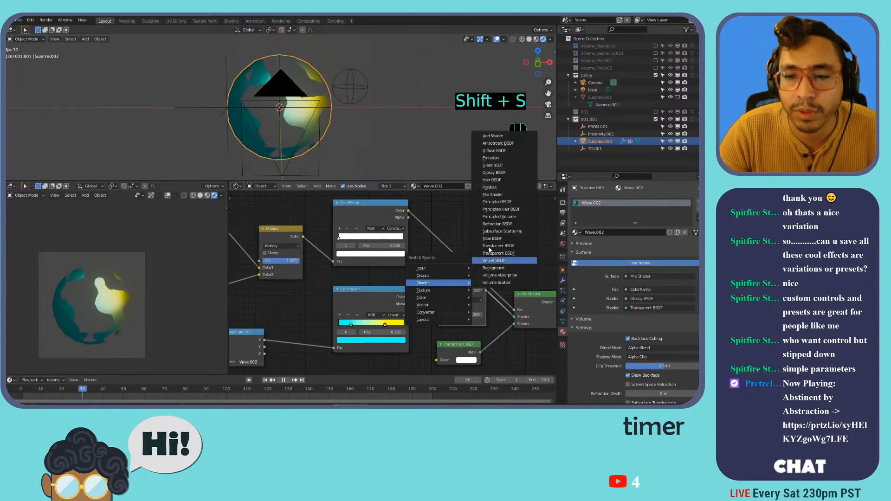
{"action": "left_click", "coordinate": [506, 167]}
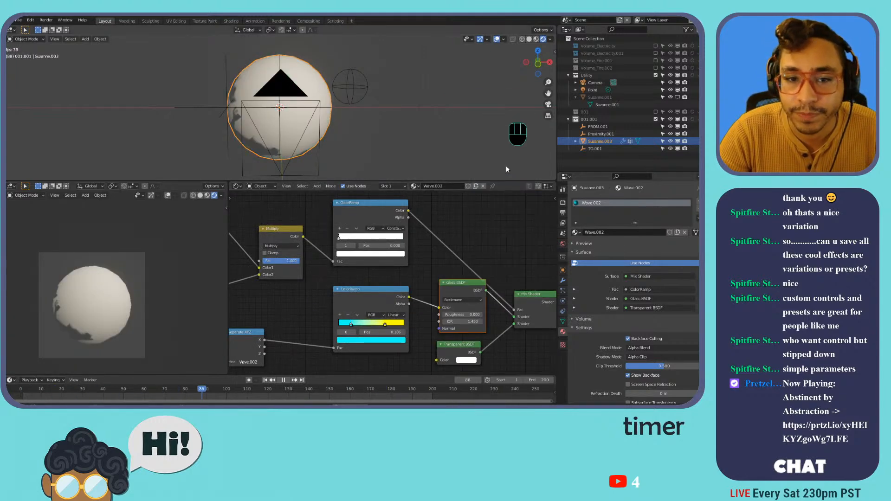
{"action": "key", "text": "space"}
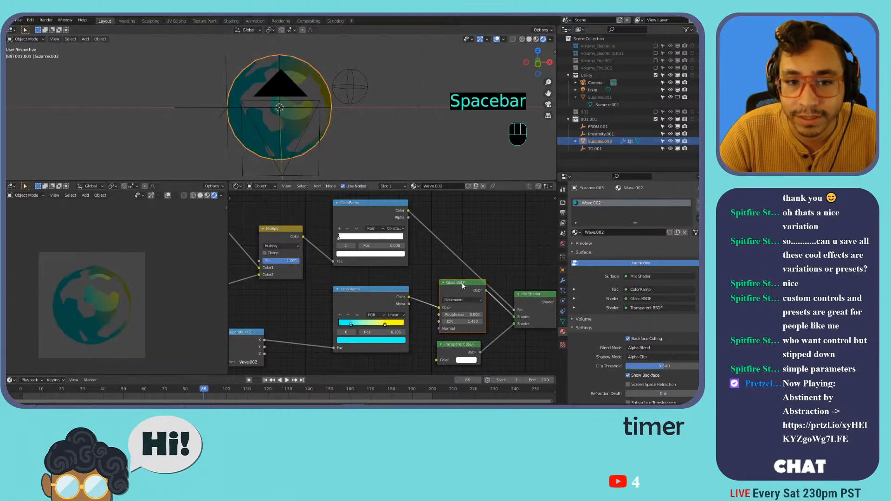
Switch the Glass BSDF node to an Emission shader with Strength 4 and resume the animation.
{"action": "key", "text": "shift+s"}
{"action": "mouse_move", "coordinate": [462, 282]}
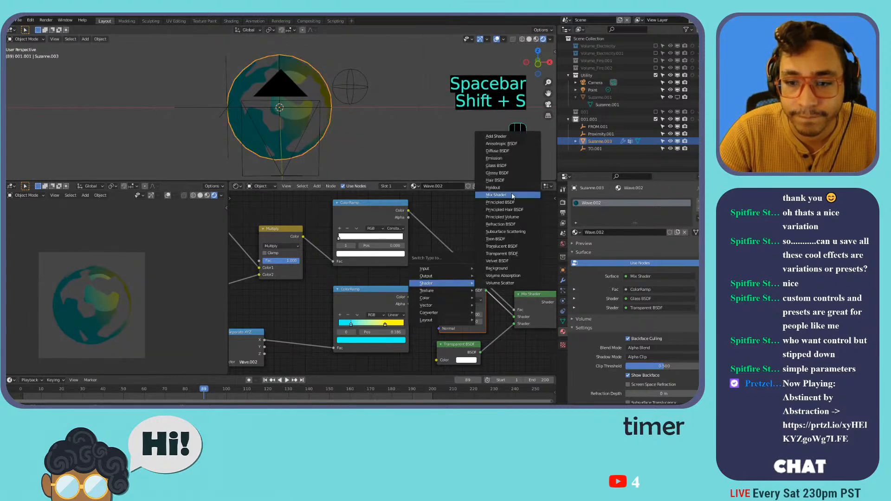
{"action": "left_click", "coordinate": [513, 159]}
{"action": "key", "text": "space"}
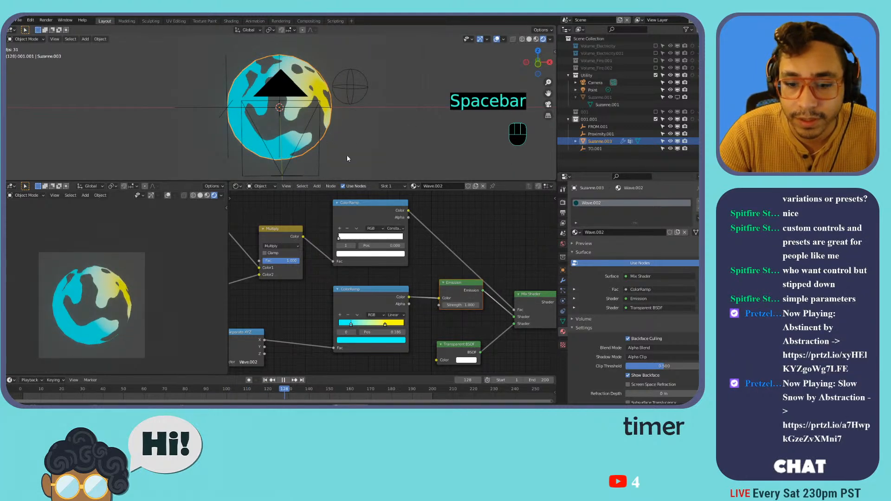
{"action": "left_click_drag", "start_coordinate": [470, 305], "coordinate": [493, 305]}
Move the lower ColorRamp's cyan stop to position 0, recolor it pink, and shift the yellow stop to about 0.69.
{"action": "left_click_drag", "start_coordinate": [351, 324], "coordinate": [338, 324]}
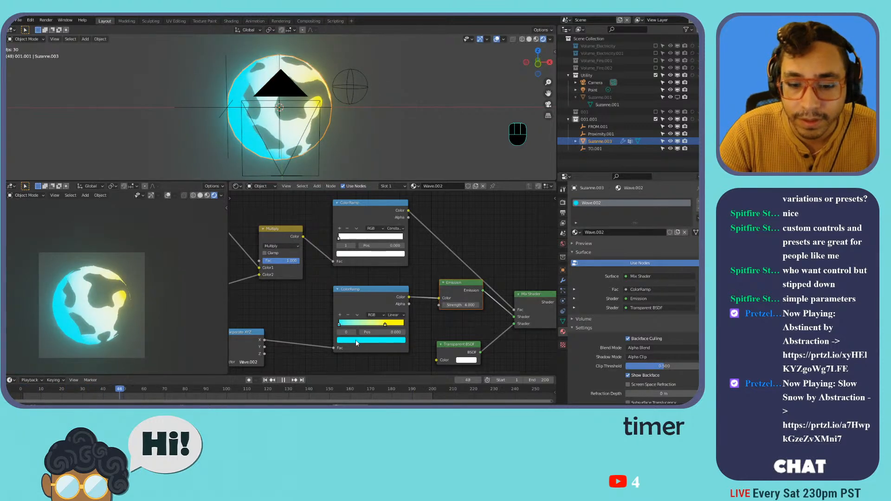
{"action": "left_click", "coordinate": [351, 342]}
{"action": "left_click", "coordinate": [376, 293]}
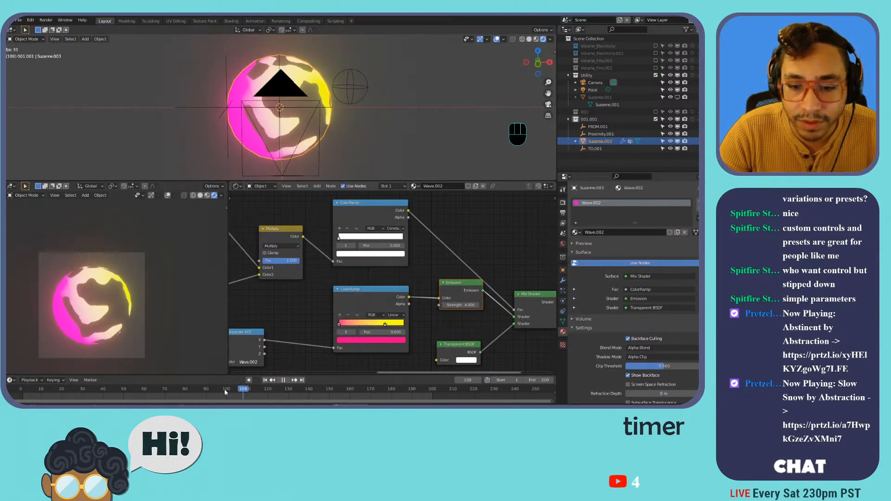
{"action": "left_click", "coordinate": [387, 324]}
{"action": "left_click_drag", "start_coordinate": [390, 323], "coordinate": [390, 324]}
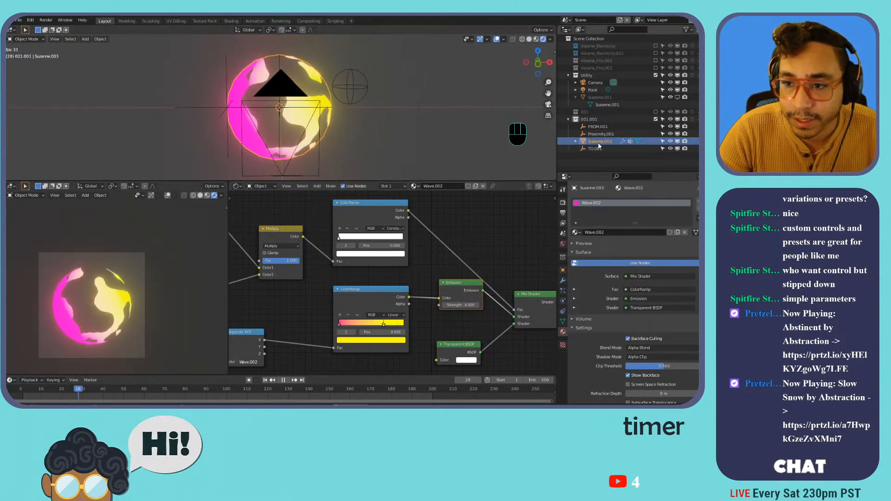
Expand the sphere's VertexWeightProximity modifier and review its Lowest and Highest distance settings.
{"action": "left_click", "coordinate": [564, 281]}
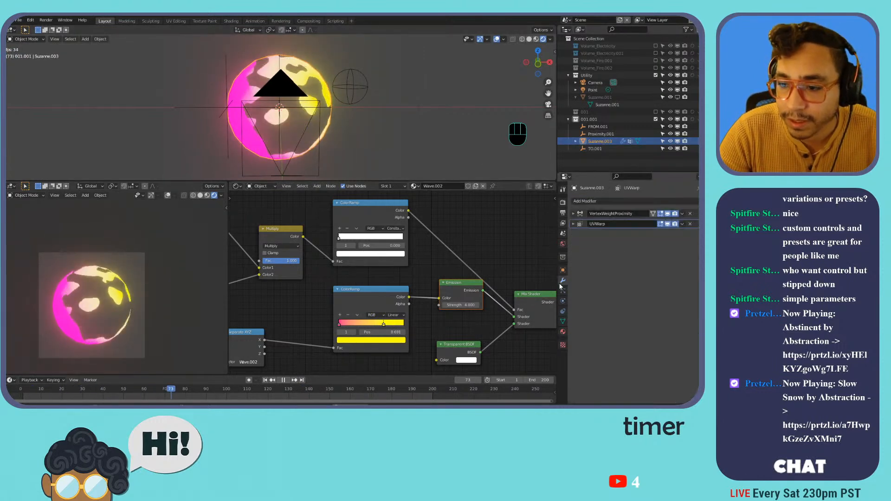
{"action": "left_click", "coordinate": [574, 214]}
{"action": "mouse_move", "coordinate": [658, 267]}
{"action": "left_mouse_down"}
{"action": "mouse_move", "coordinate": [679, 268]}
{"action": "mouse_move", "coordinate": [658, 268]}
{"action": "left_mouse_up"}
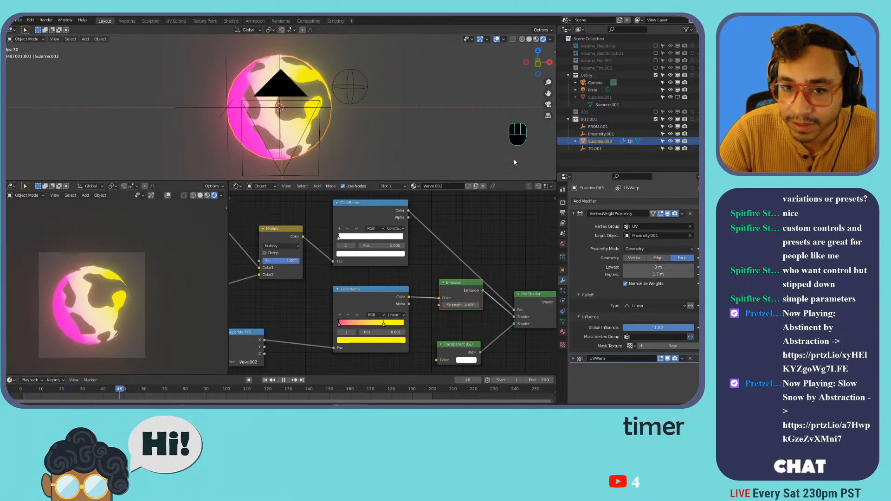
Move the Proximity.001 empty slightly farther from the sphere, then reselect the sphere and collapse its proximity modifier.
{"action": "left_click", "coordinate": [355, 77]}
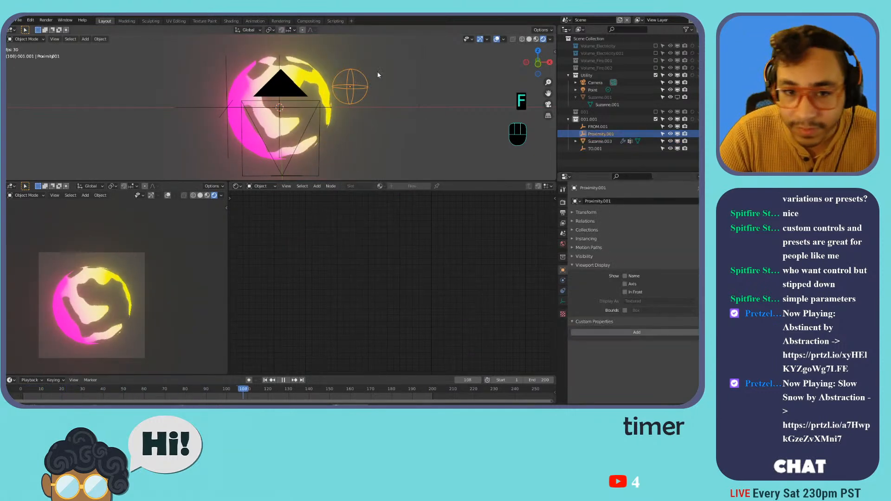
{"action": "key", "text": "g"}
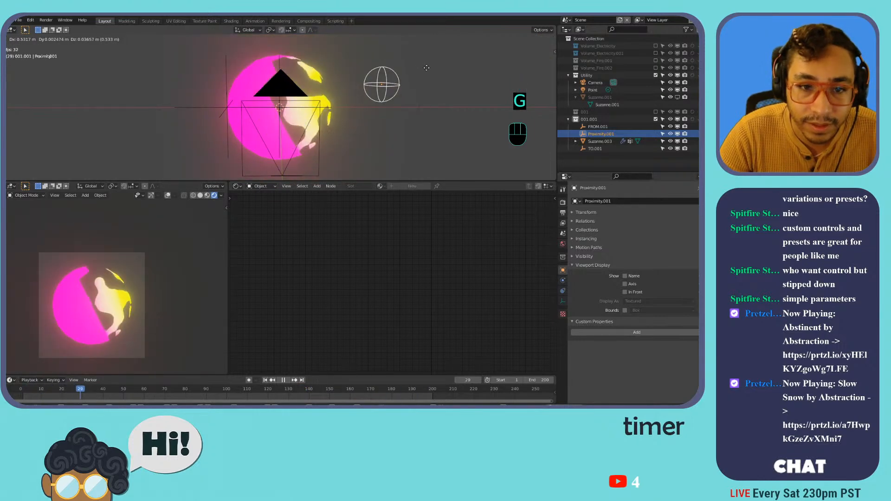
{"action": "left_click", "coordinate": [407, 61]}
{"action": "left_click", "coordinate": [337, 92]}
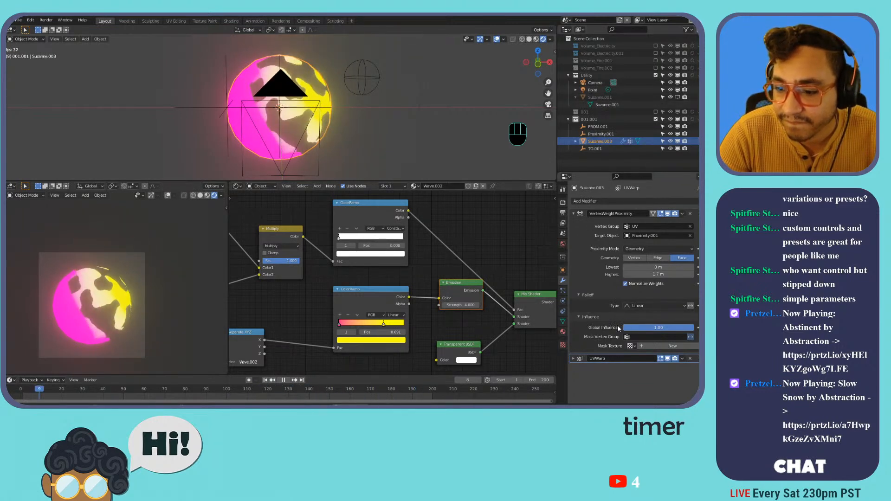
{"action": "left_click", "coordinate": [574, 213]}
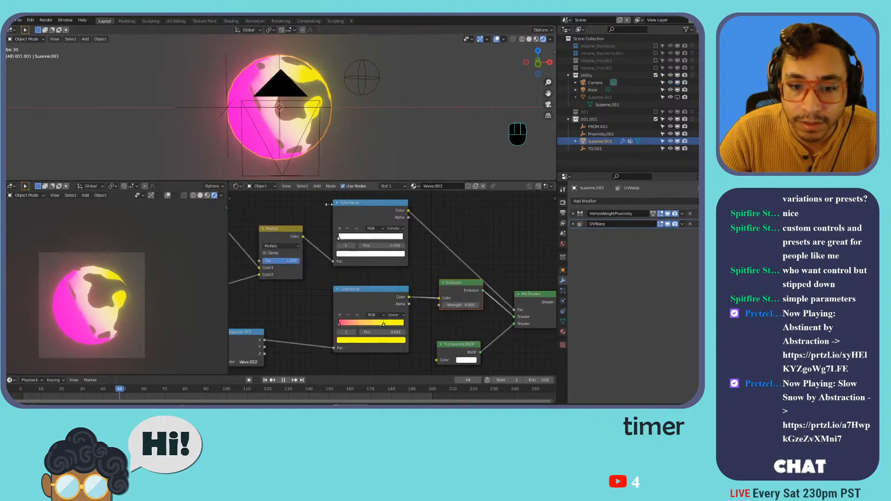
Assign the Electricity material to the sphere in place of Wave.002 and briefly preview the animation.
{"action": "middle_click_drag", "start_coordinate": [336, 193], "coordinate": [410, 203]}
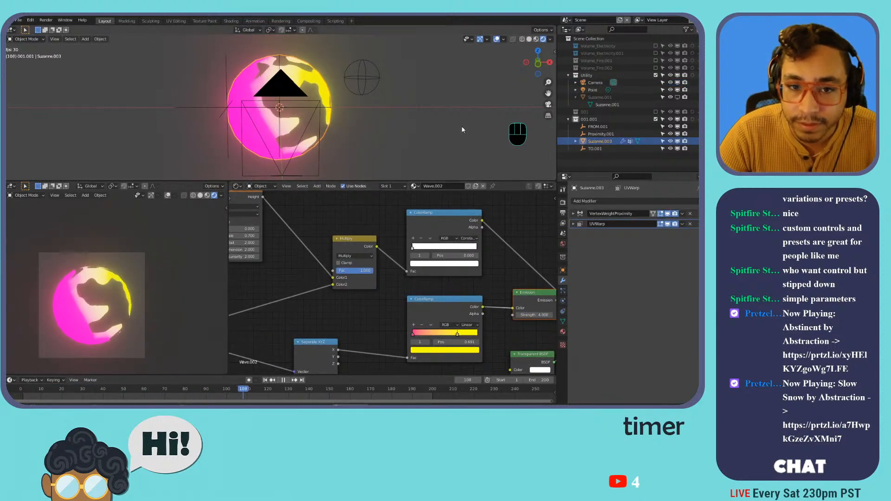
{"action": "key", "text": "space"}
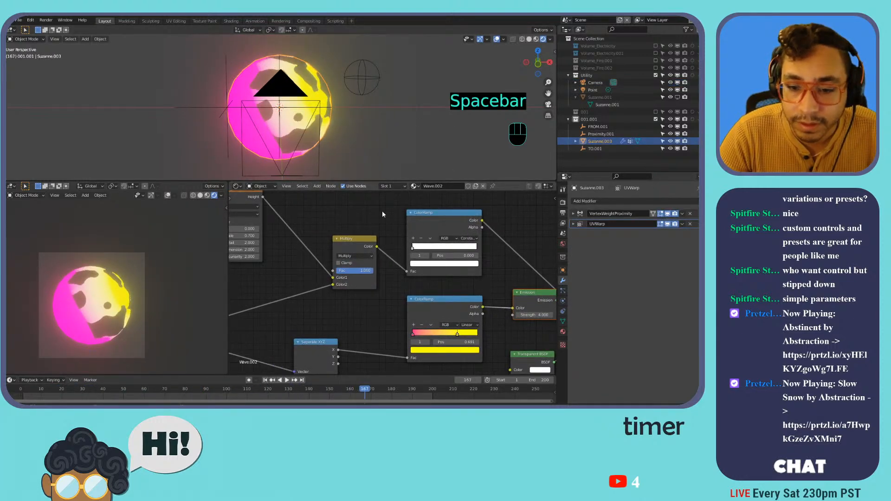
{"action": "key", "text": "space"}
{"action": "key", "text": "space"}
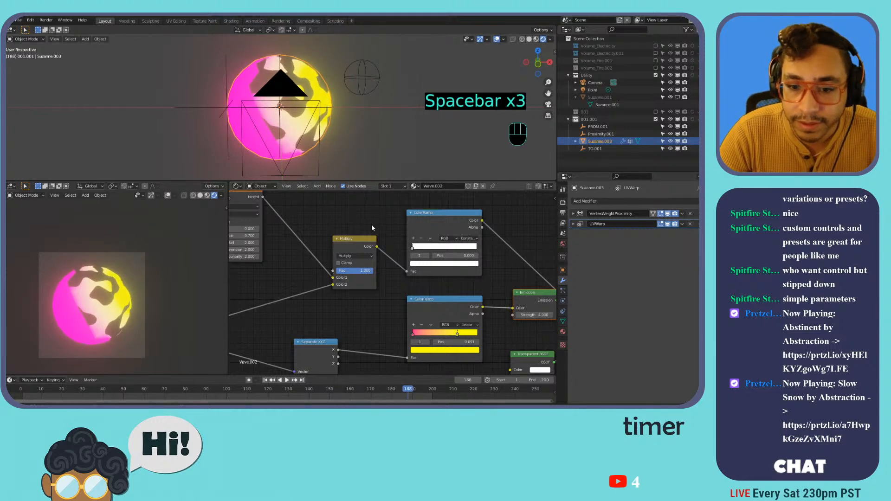
{"action": "key", "text": "space"}
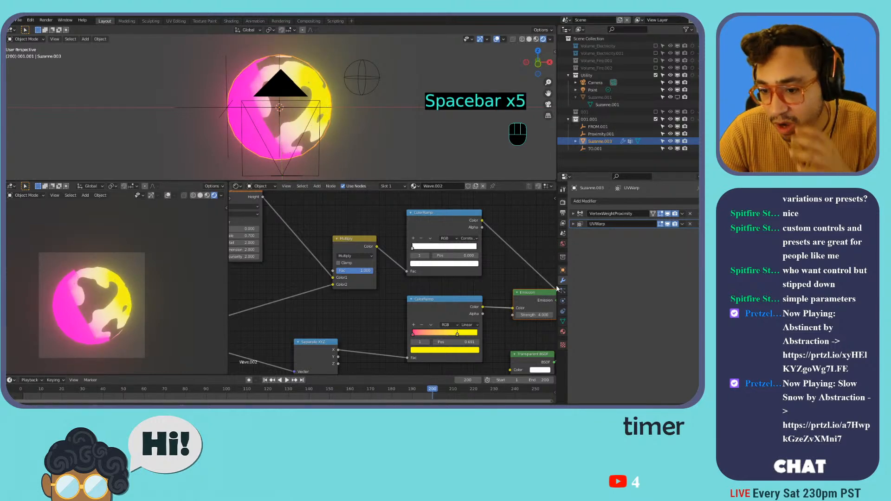
{"action": "left_click", "coordinate": [564, 332]}
{"action": "left_click", "coordinate": [575, 233]}
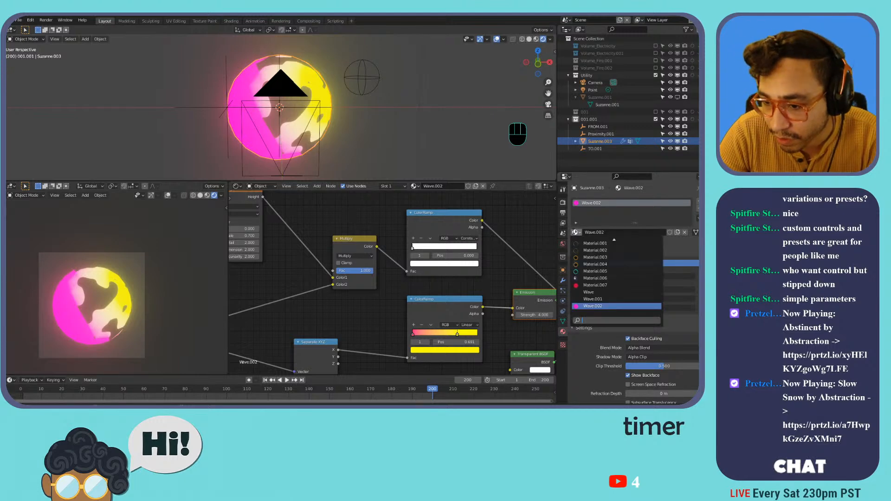
{"action": "left_click", "coordinate": [596, 271]}
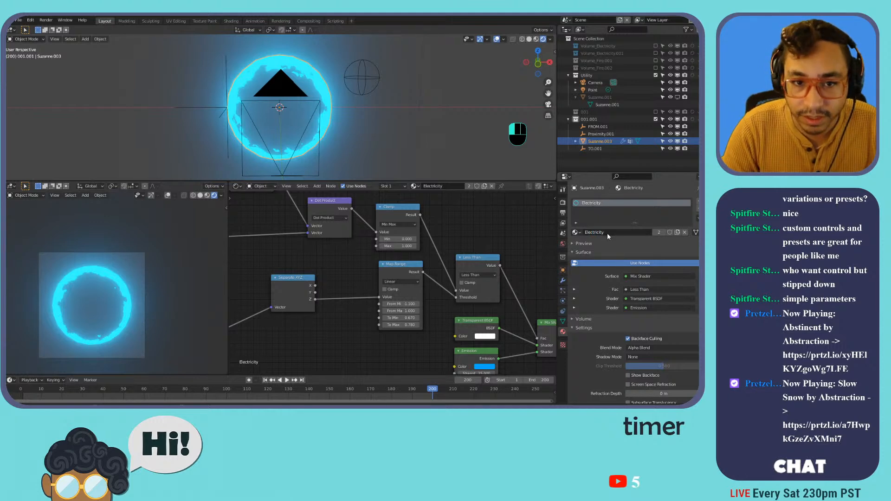
{"action": "key", "text": "space"}
{"action": "key", "text": "space"}
Add a ColorRamp node feeding the Emission color, with its Fac driven by the Dot Product value.
{"action": "scroll", "coordinate": [329, 268], "scroll_direction": "down", "scroll_amount": 3}
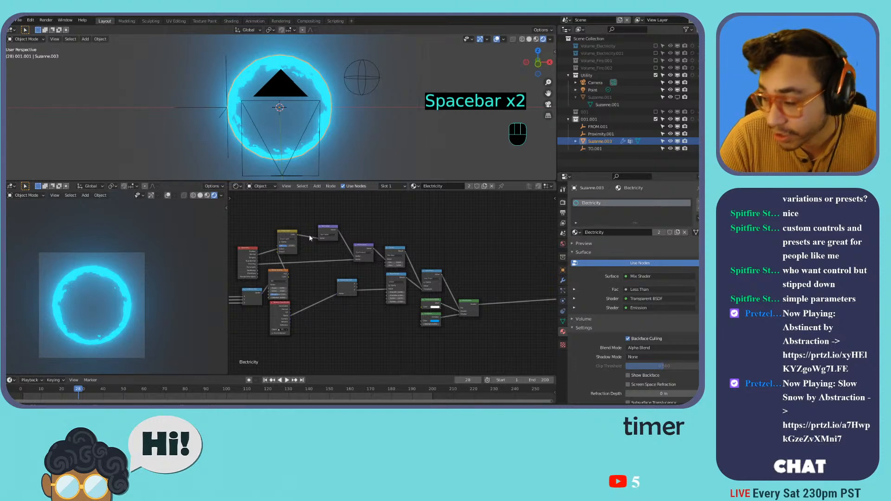
{"action": "scroll", "coordinate": [325, 264], "scroll_direction": "up", "scroll_amount": 3}
{"action": "mouse_move", "coordinate": [441, 273]}
{"action": "middle_mouse_down"}
{"action": "mouse_move", "coordinate": [368, 276]}
{"action": "mouse_move", "coordinate": [447, 280]}
{"action": "middle_mouse_up"}
{"action": "scroll", "coordinate": [349, 283], "scroll_direction": "up", "scroll_amount": 5}
{"action": "scroll", "coordinate": [352, 279], "scroll_direction": "down", "scroll_amount": 3}
{"action": "key", "text": "shift+a"}
{"action": "mouse_move", "coordinate": [378, 292]}
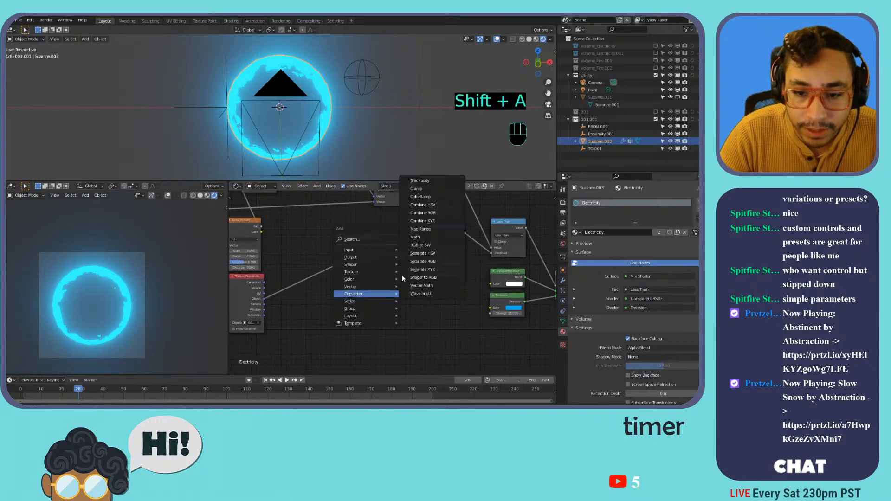
{"action": "left_click", "coordinate": [431, 196]}
{"action": "mouse_move", "coordinate": [490, 308]}
{"action": "left_mouse_down"}
{"action": "mouse_move", "coordinate": [450, 301]}
{"action": "mouse_move", "coordinate": [490, 308]}
{"action": "left_mouse_up"}
{"action": "scroll", "coordinate": [403, 238], "scroll_direction": "down", "scroll_amount": 1}
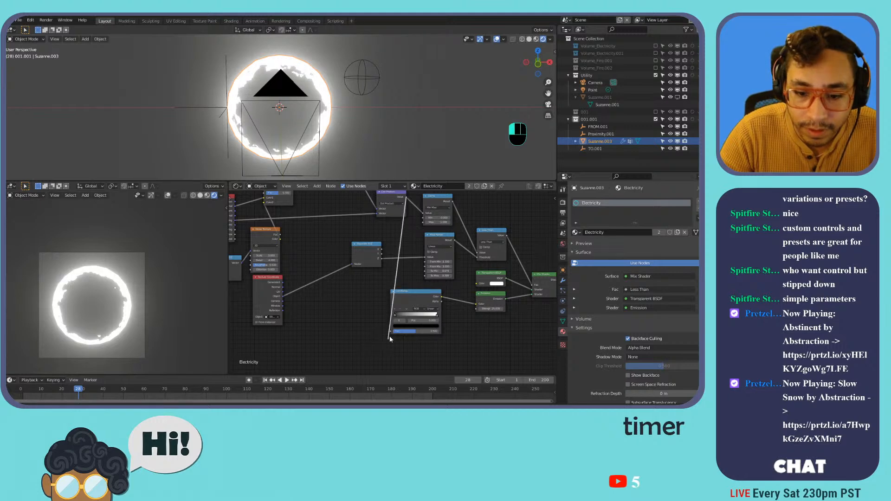
{"action": "left_click_drag", "start_coordinate": [391, 331], "coordinate": [414, 300]}
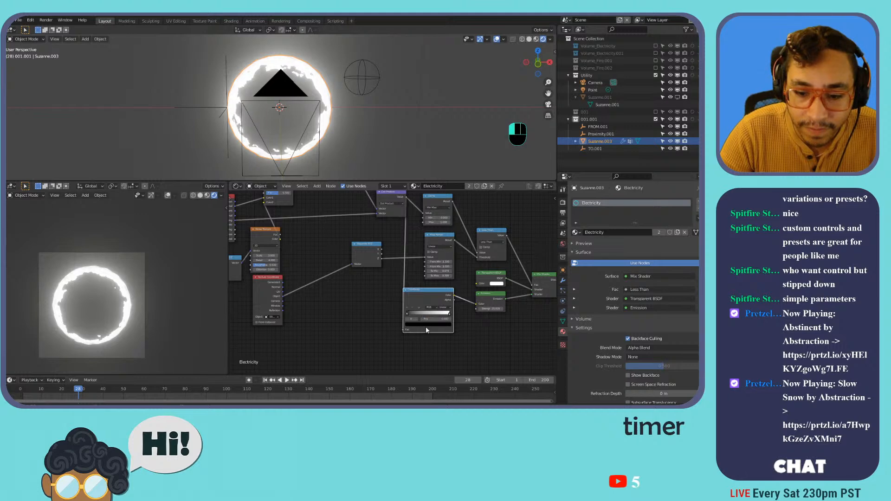
Recolor the new ColorRamp from pink to blue and move its stops closer together.
{"action": "left_click", "coordinate": [426, 325]}
{"action": "left_click_drag", "start_coordinate": [441, 292], "coordinate": [442, 266]}
{"action": "left_click_drag", "start_coordinate": [428, 284], "coordinate": [426, 267]}
{"action": "left_click", "coordinate": [448, 324]}
{"action": "left_click_drag", "start_coordinate": [427, 314], "coordinate": [423, 314]}
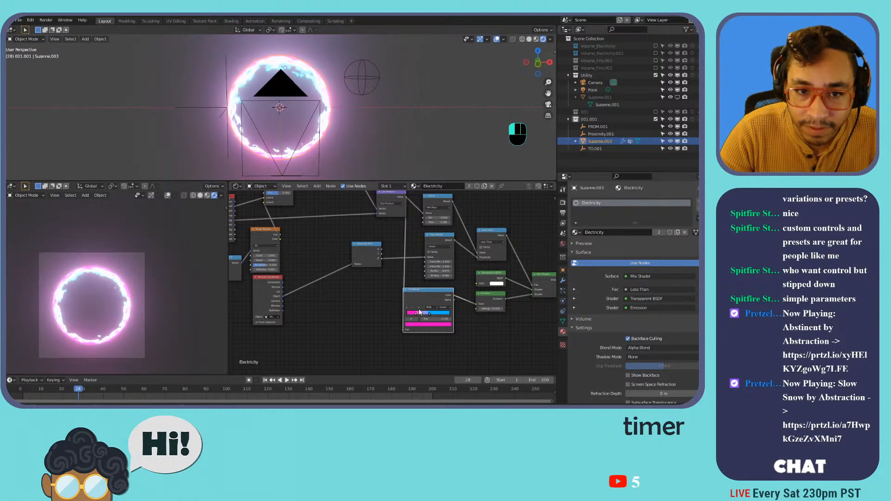
Try a lower scale on the Noise Texture node, and undo the change.
{"action": "middle_click_drag", "start_coordinate": [273, 119], "coordinate": [310, 111], "text": "shift"}
{"action": "middle_click_drag", "start_coordinate": [310, 112], "coordinate": [302, 101], "text": "shift"}
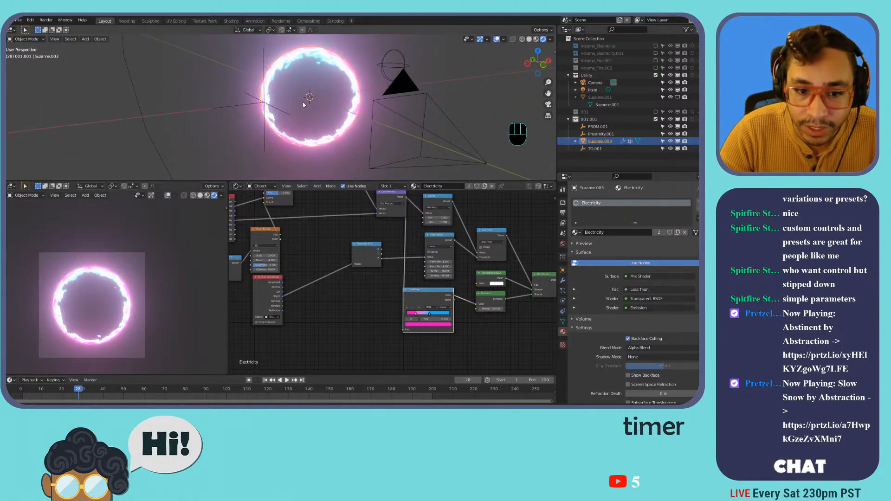
{"action": "middle_click_drag", "start_coordinate": [325, 215], "coordinate": [371, 266]}
{"action": "scroll", "coordinate": [378, 299], "scroll_direction": "up", "scroll_amount": 3}
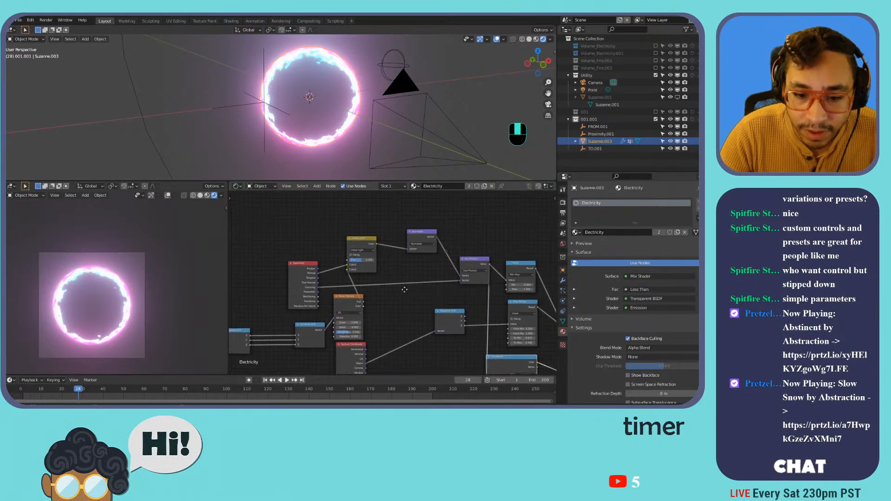
{"action": "left_click_drag", "start_coordinate": [378, 280], "coordinate": [359, 280]}
{"action": "key", "text": "ctrl+z"}
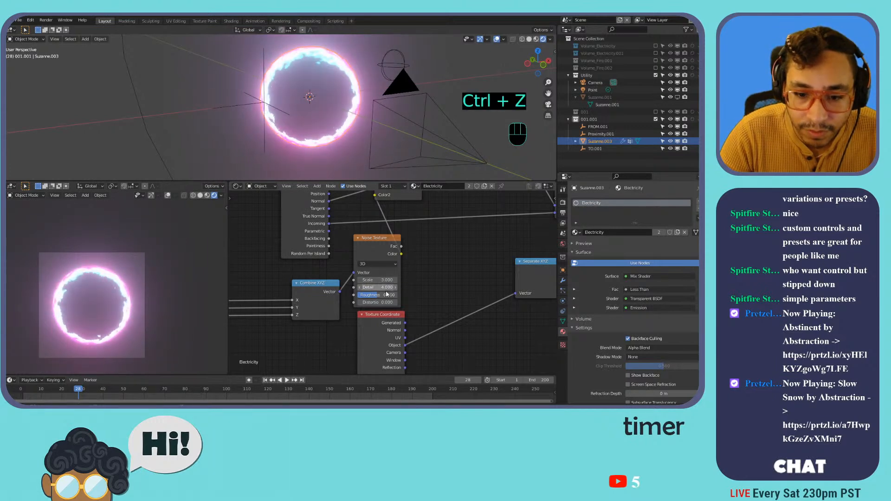
Make room around the Combine XYZ node and add a Value node driven by the expression #frame/100 below the Separate XYZ node.
{"action": "middle_click_drag", "start_coordinate": [302, 321], "coordinate": [405, 284]}
{"action": "left_click_drag", "start_coordinate": [407, 271], "coordinate": [379, 274]}
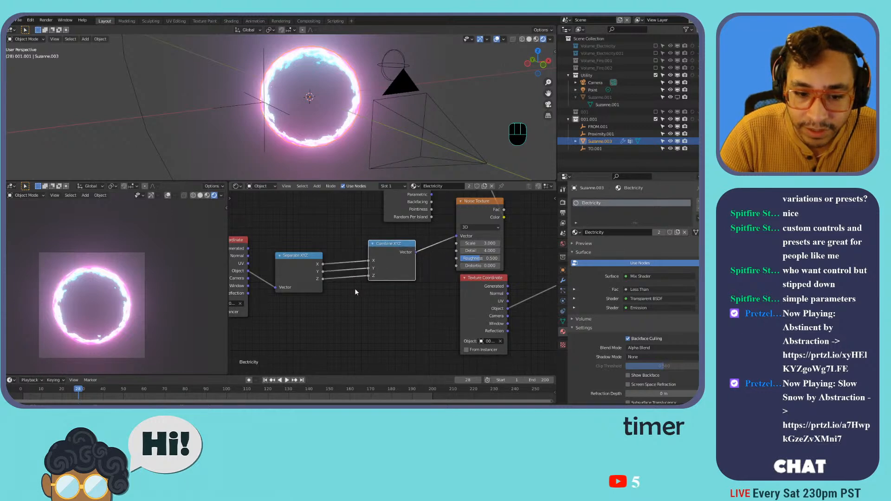
{"action": "scroll", "coordinate": [346, 290], "scroll_direction": "down", "scroll_amount": 2}
{"action": "scroll", "coordinate": [347, 287], "scroll_direction": "down", "scroll_amount": 8}
{"action": "scroll", "coordinate": [355, 289], "scroll_direction": "up", "scroll_amount": 9}
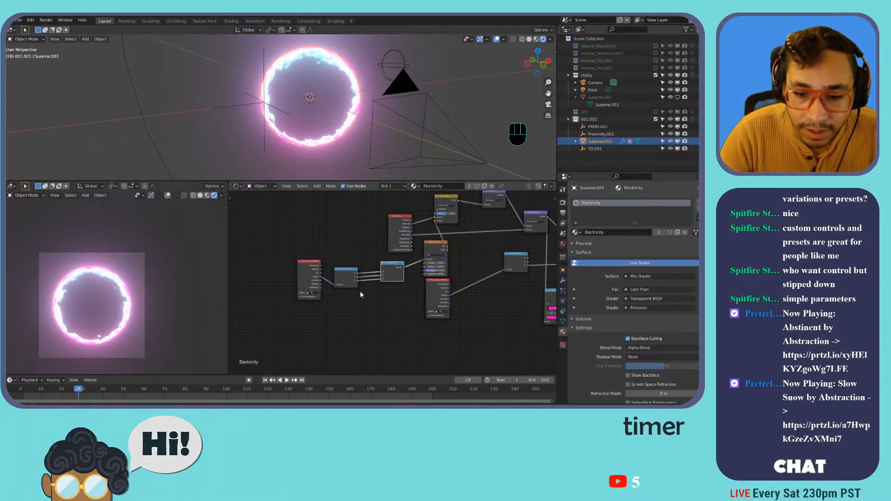
{"action": "key", "text": "shift+a"}
{"action": "mouse_move", "coordinate": [343, 256]}
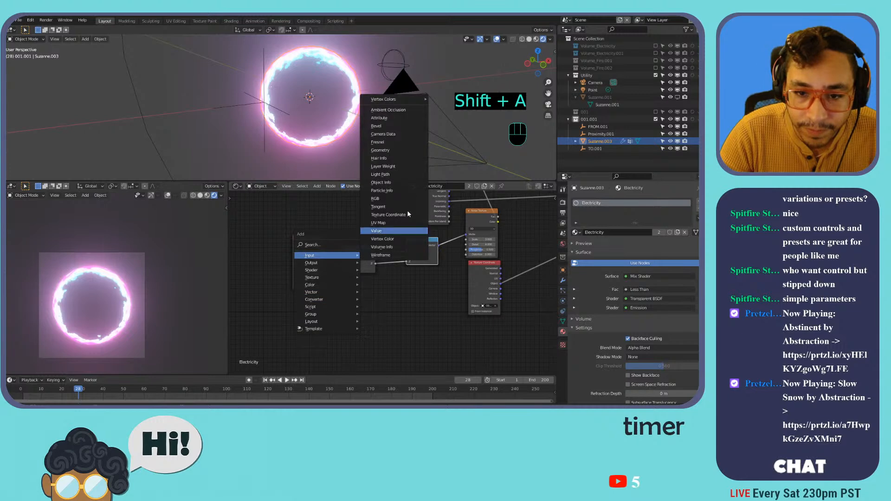
{"action": "left_click", "coordinate": [396, 230]}
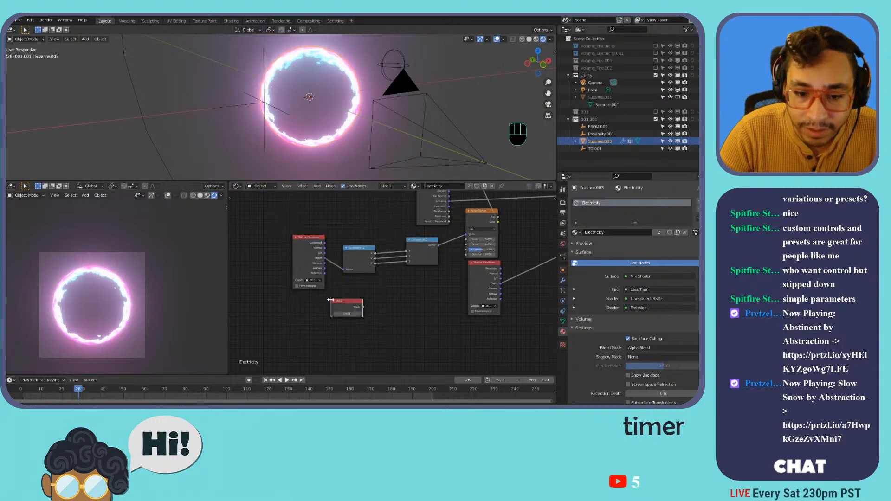
{"action": "left_click", "coordinate": [338, 322]}
{"action": "type", "text": "4"}
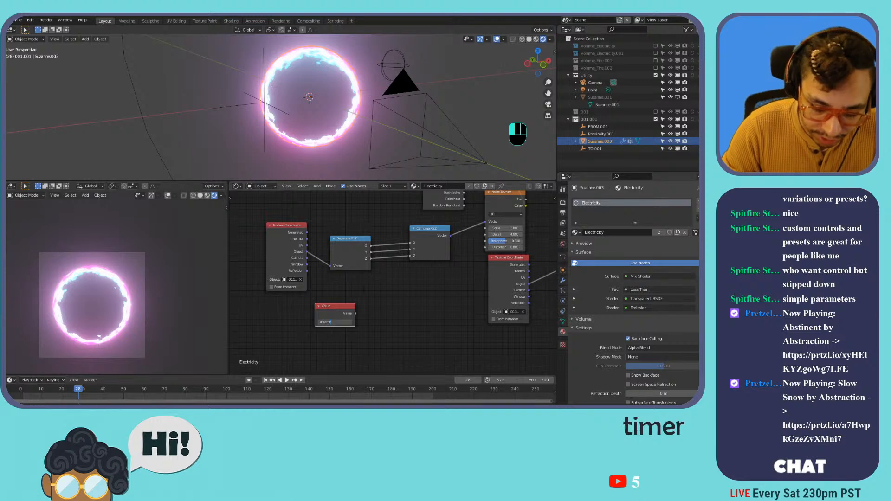
{"action": "type", "text": "frame/100"}
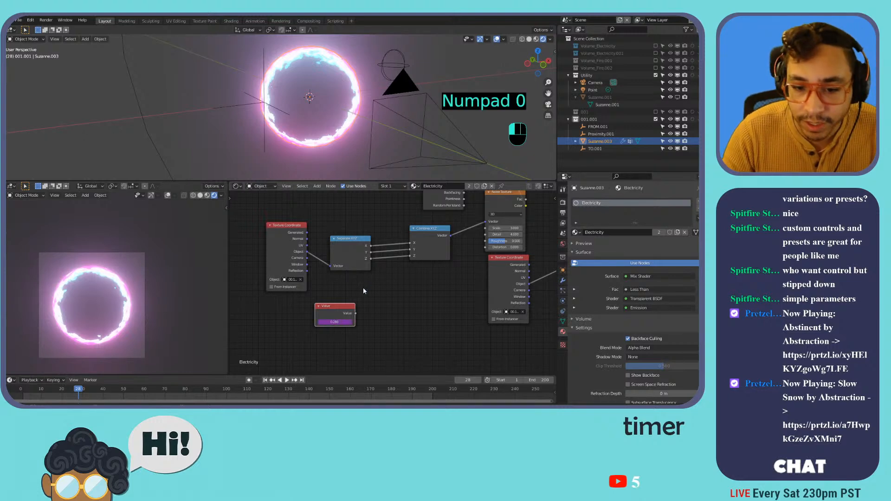
Add a Math node set to Divide, fed by the Value node driven only by #frame, and move both nodes clear of the others.
{"action": "key", "text": "shift+a"}
{"action": "mouse_move", "coordinate": [351, 335]}
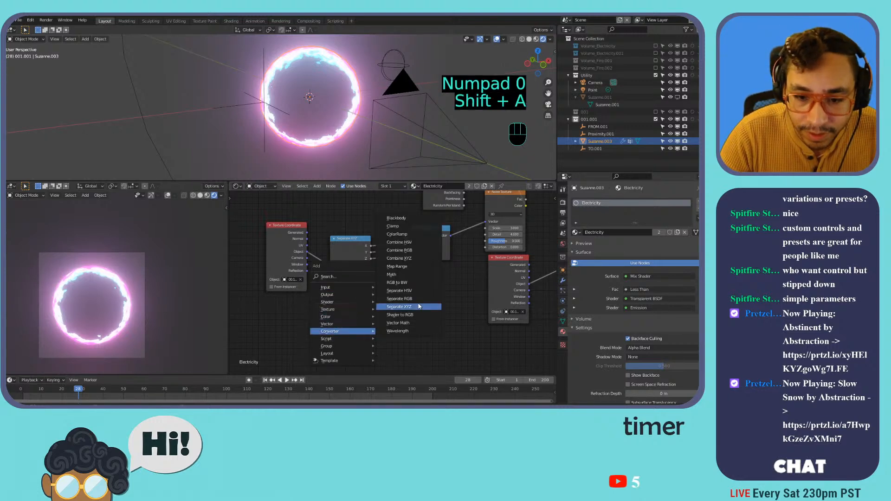
{"action": "left_click", "coordinate": [415, 272]}
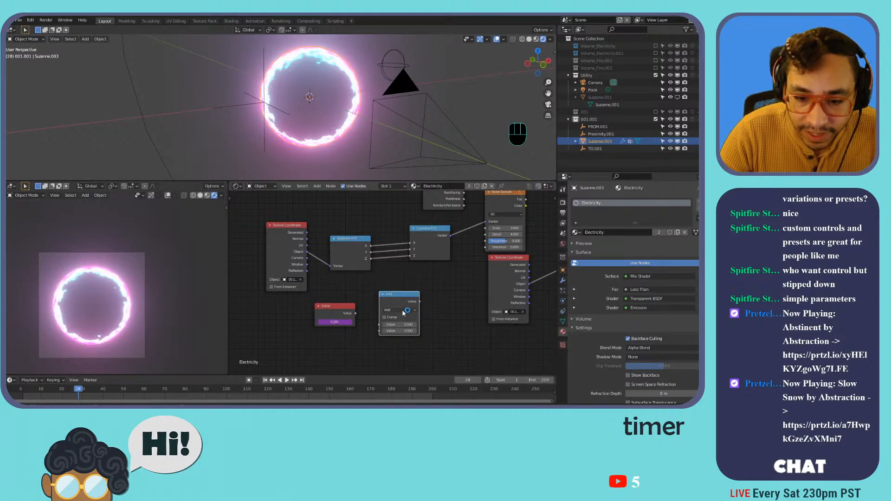
{"action": "left_click", "coordinate": [403, 309]}
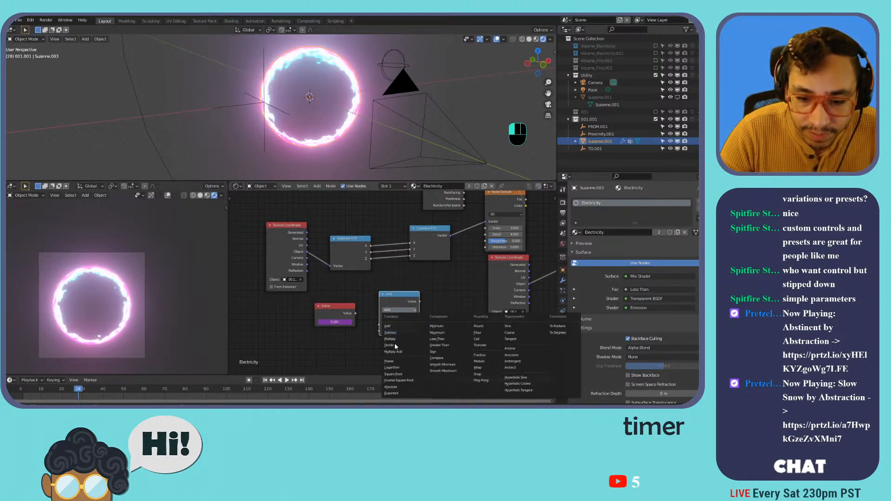
{"action": "left_click", "coordinate": [394, 345]}
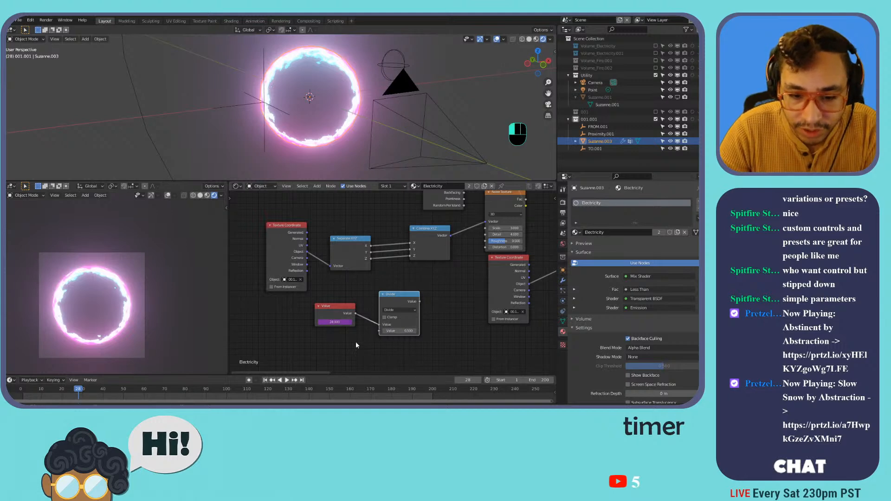
{"action": "left_click_drag", "start_coordinate": [333, 313], "coordinate": [250, 328]}
{"action": "left_click_drag", "start_coordinate": [399, 307], "coordinate": [312, 317]}
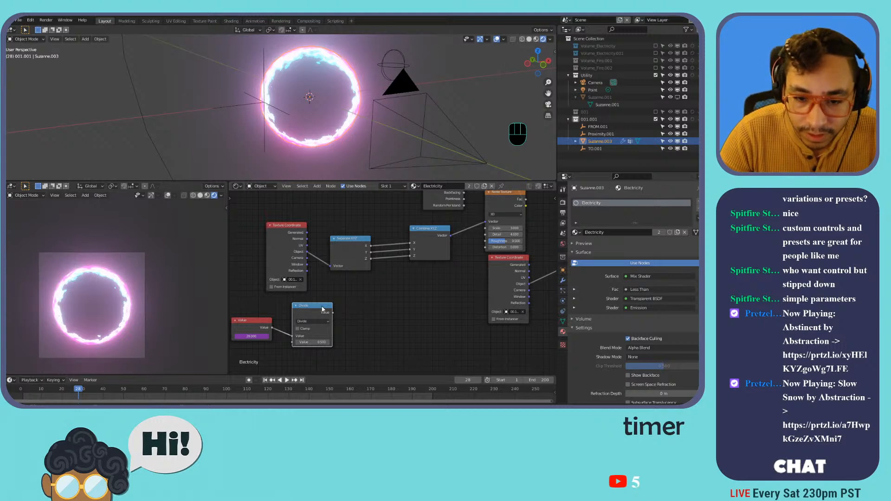
Connect the Divide result to the Z input of Combine XYZ and raise the divisor while the animation plays.
{"action": "left_click_drag", "start_coordinate": [332, 313], "coordinate": [412, 256]}
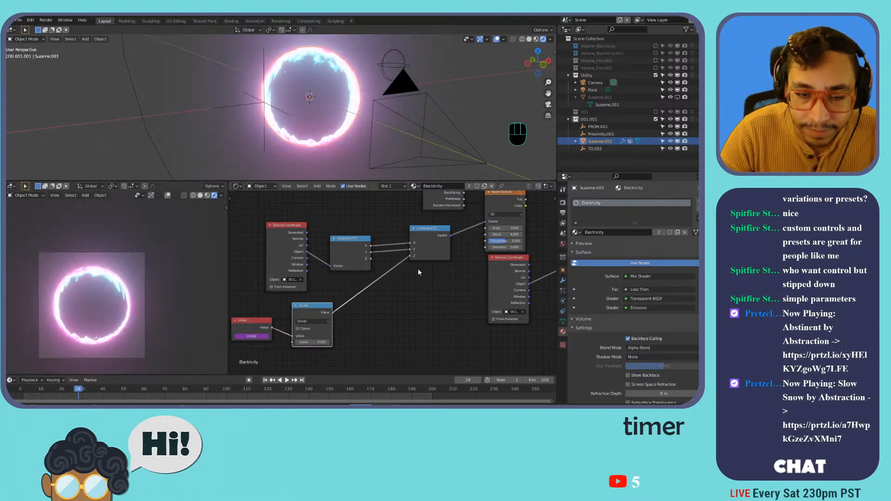
{"action": "key", "text": "space"}
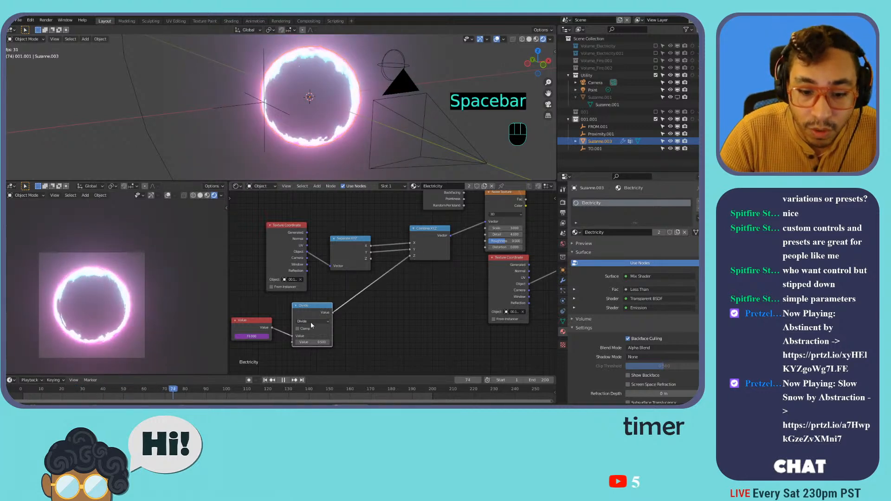
{"action": "left_click_drag", "start_coordinate": [304, 342], "coordinate": [303, 343]}
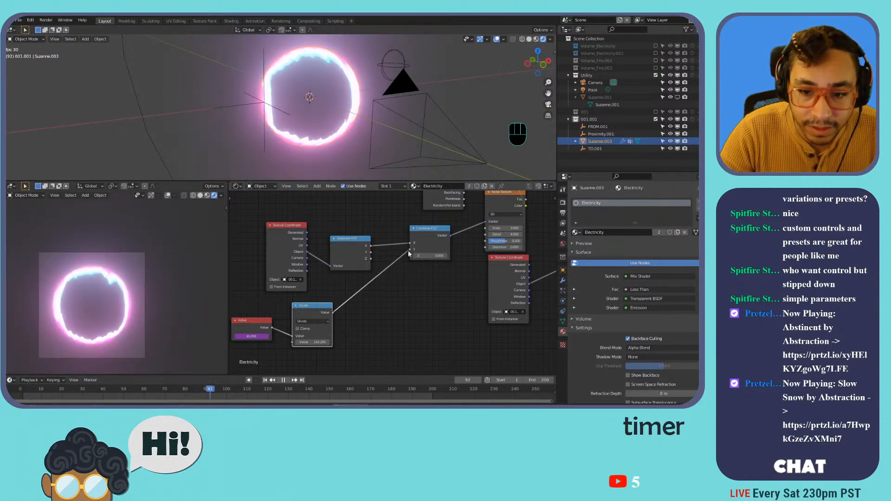
Try feeding the Divide result into the X, Y and Z inputs of Combine XYZ, with a smaller divisor.
{"action": "left_click_drag", "start_coordinate": [409, 251], "coordinate": [410, 245]}
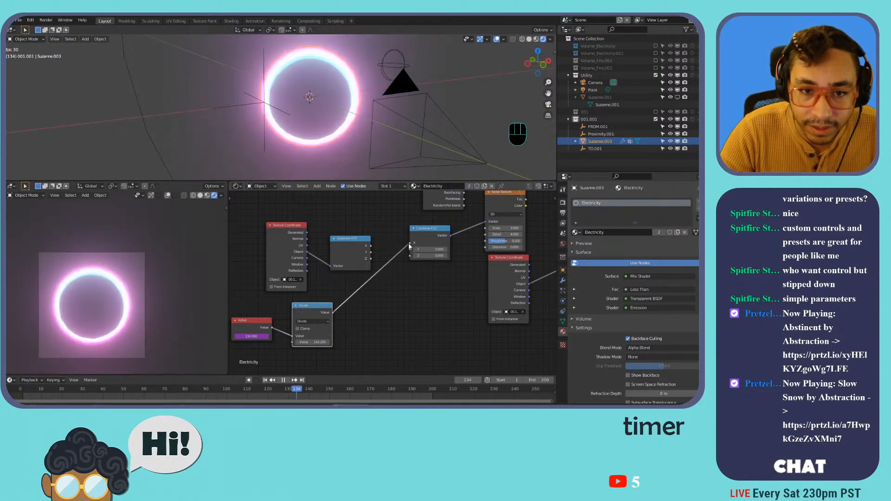
{"action": "left_click_drag", "start_coordinate": [409, 243], "coordinate": [410, 250]}
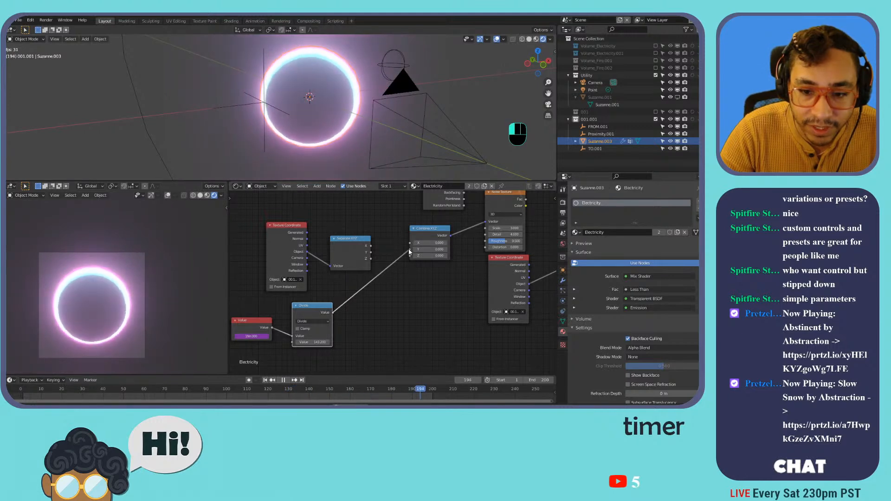
{"action": "left_click_drag", "start_coordinate": [333, 312], "coordinate": [411, 243]}
{"action": "left_click_drag", "start_coordinate": [332, 313], "coordinate": [414, 257]}
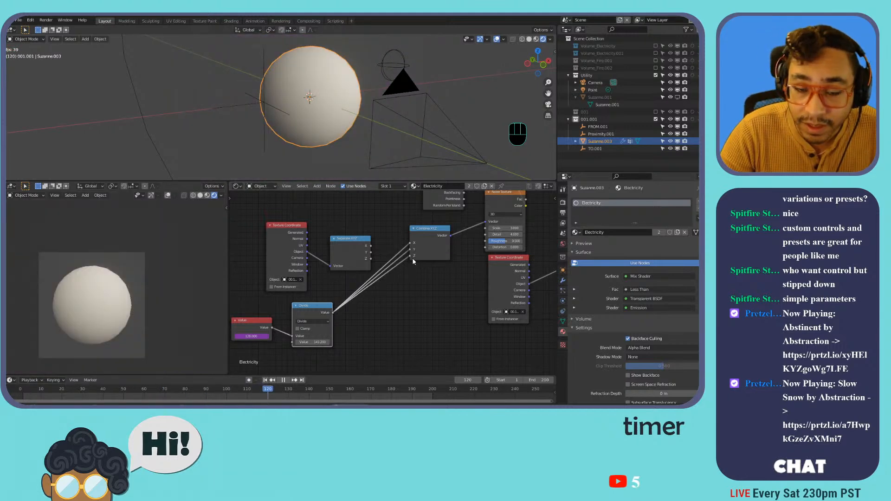
{"action": "scroll", "coordinate": [321, 93], "scroll_direction": "up", "scroll_amount": 4}
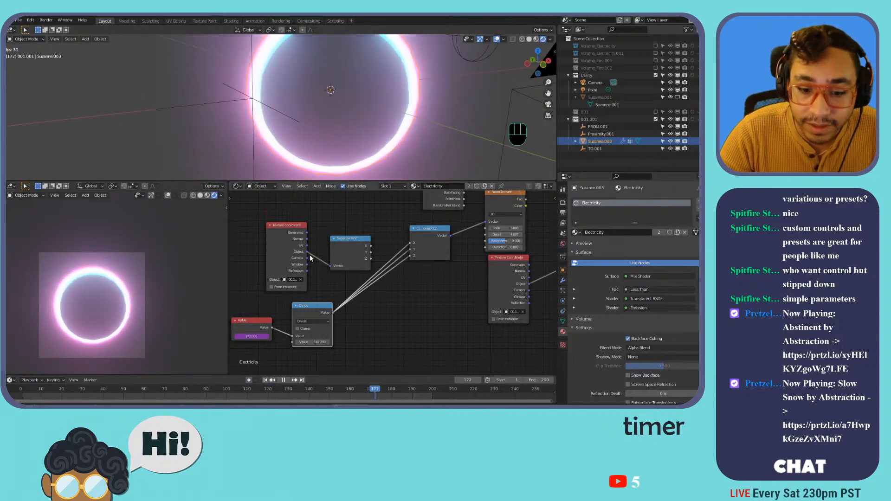
{"action": "left_click_drag", "start_coordinate": [323, 342], "coordinate": [121, 342]}
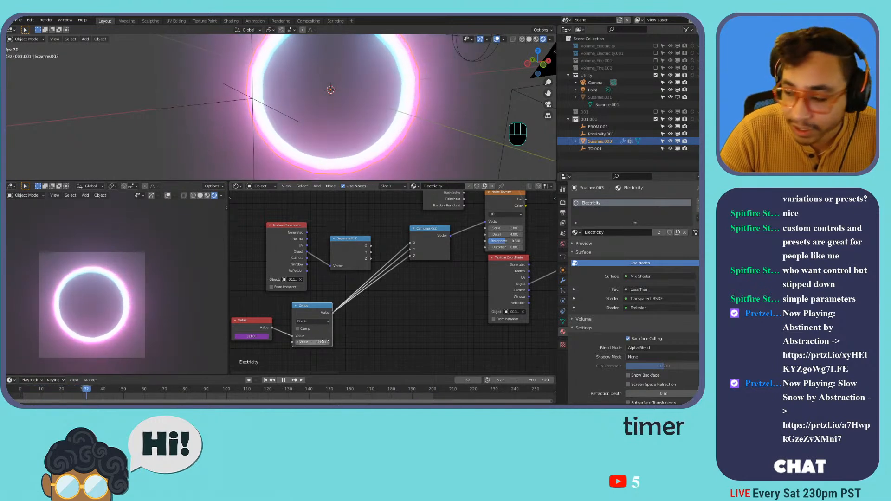
{"action": "middle_click_drag", "start_coordinate": [426, 107], "coordinate": [395, 85]}
{"action": "middle_click_drag", "start_coordinate": [394, 86], "coordinate": [403, 125], "text": "shift"}
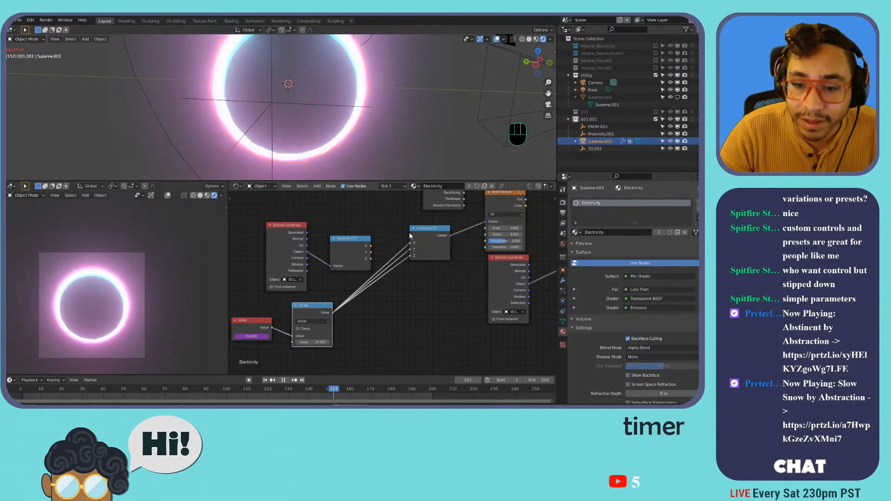
Reconnect the Separate XYZ X and Y outputs to Combine XYZ, keep Divide on Z, and lower the divisor for faster movement.
{"action": "left_click_drag", "start_coordinate": [371, 245], "coordinate": [410, 250]}
{"action": "middle_click_drag", "start_coordinate": [417, 158], "coordinate": [301, 84], "text": "shift"}
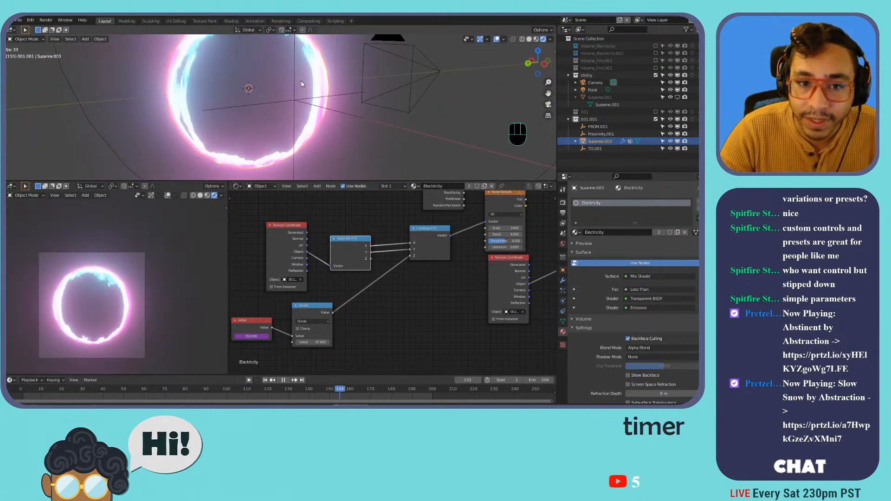
{"action": "left_click_drag", "start_coordinate": [310, 342], "coordinate": [250, 343]}
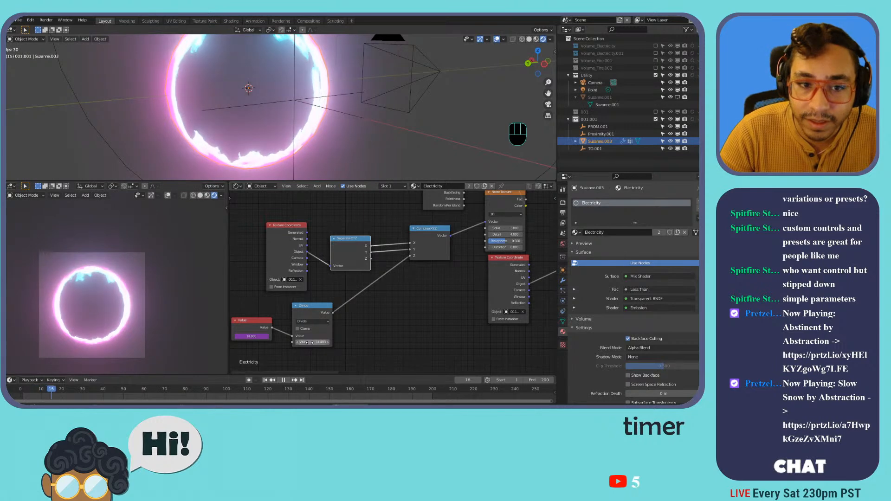
{"action": "left_click_drag", "start_coordinate": [316, 342], "coordinate": [128, 342]}
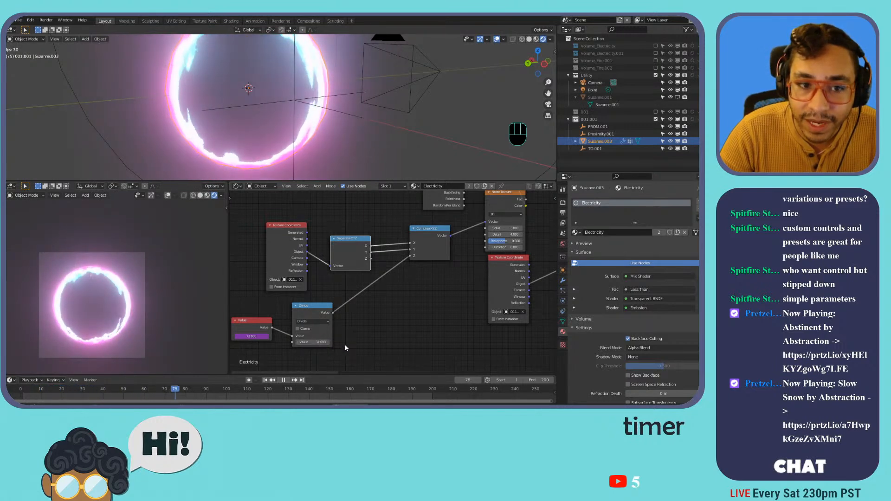
Lower the scale of the Noise Texture and stop the animation playback.
{"action": "middle_click_drag", "start_coordinate": [486, 235], "coordinate": [414, 277]}
{"action": "left_click_drag", "start_coordinate": [426, 270], "coordinate": [404, 270]}
{"action": "key", "text": "space"}
Save the project with Save As in the FX Labs folder.
{"action": "left_click", "coordinate": [19, 21]}
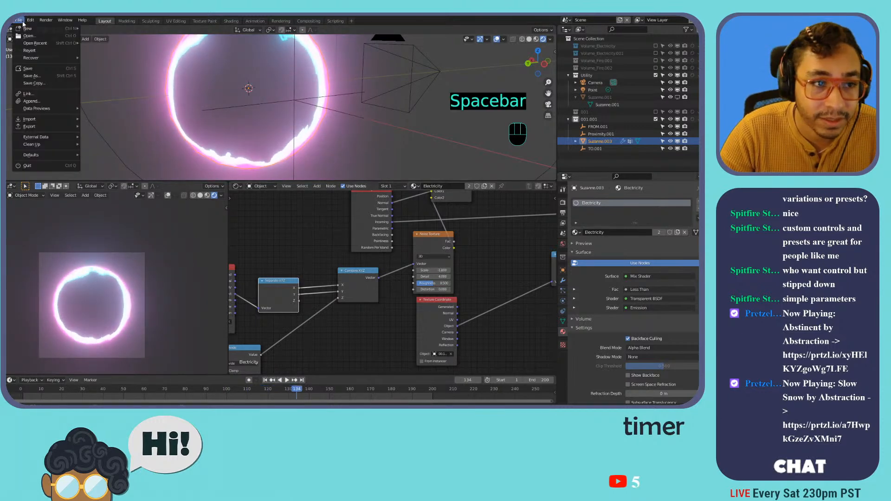
{"action": "left_click", "coordinate": [43, 77]}
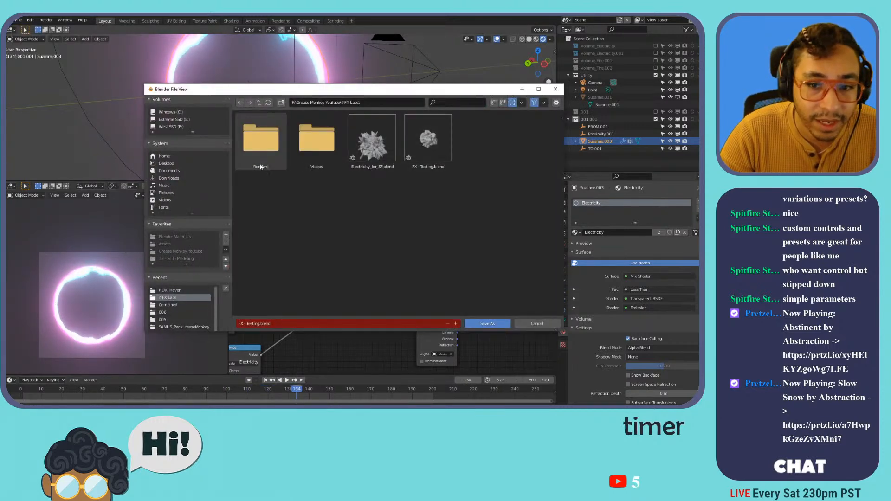
{"action": "left_click", "coordinate": [299, 323]}
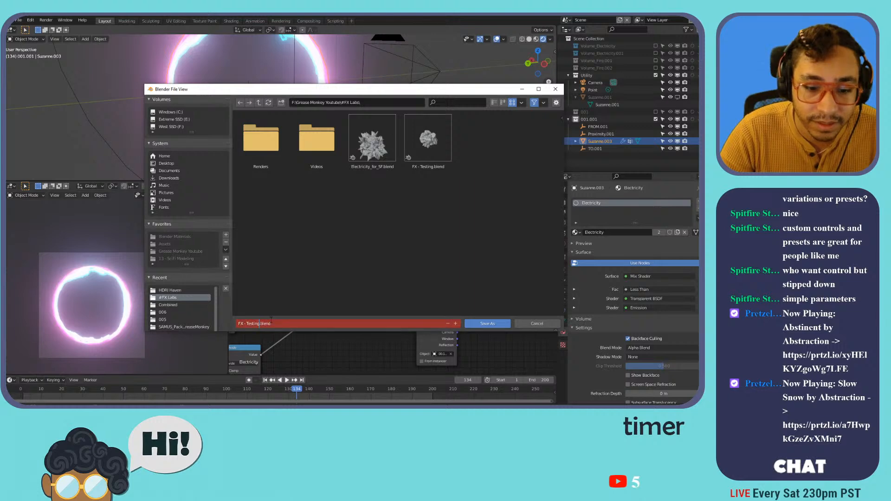
{"action": "key", "text": "Return"}
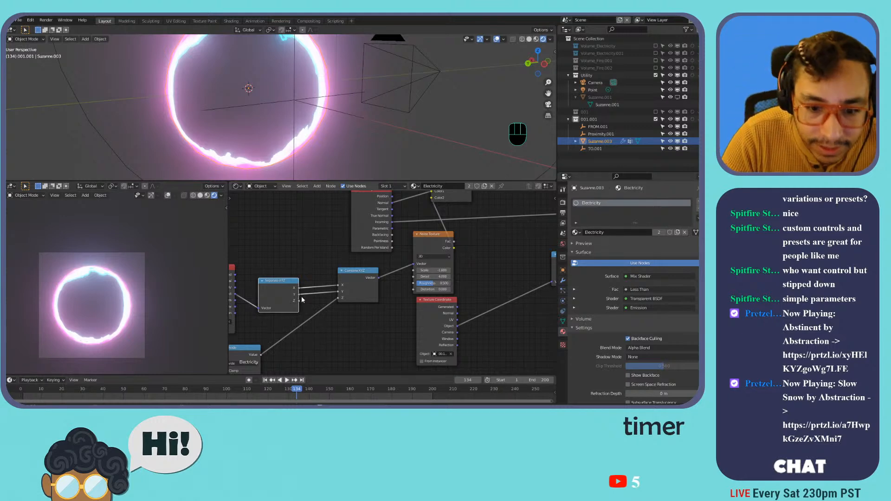
Try other scale and detail values on the Noise Texture while the animation plays, and undo them.
{"action": "key", "text": "space"}
{"action": "left_click_drag", "start_coordinate": [434, 271], "coordinate": [457, 270]}
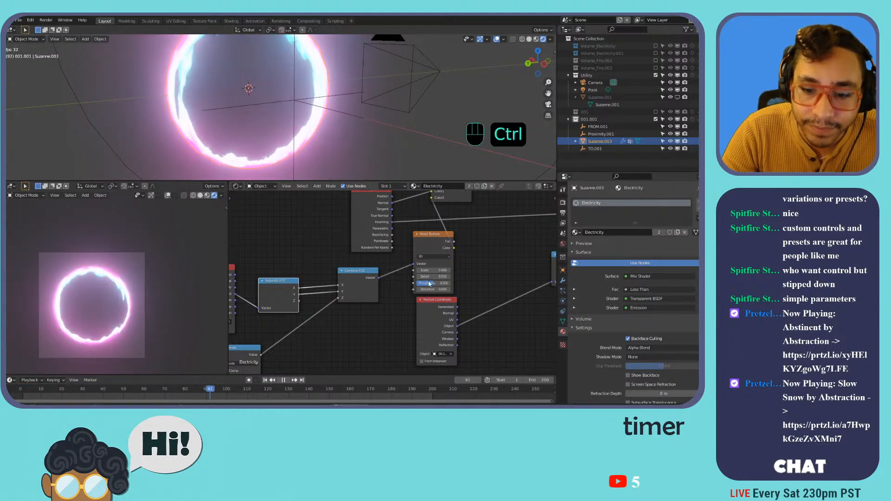
{"action": "key", "text": "ctrl+z"}
{"action": "key", "text": "ctrl+z"}
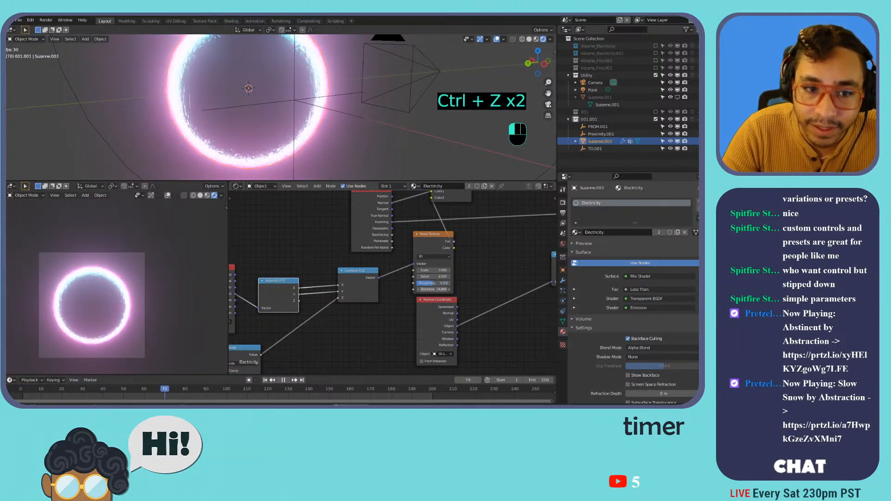
Set the Noise Texture distortion to about 2 and deselect the sphere to preview the effect from farther away.
{"action": "left_click_drag", "start_coordinate": [434, 290], "coordinate": [405, 289]}
{"action": "scroll", "coordinate": [349, 165], "scroll_direction": "down", "scroll_amount": 2}
{"action": "left_click", "coordinate": [337, 131]}
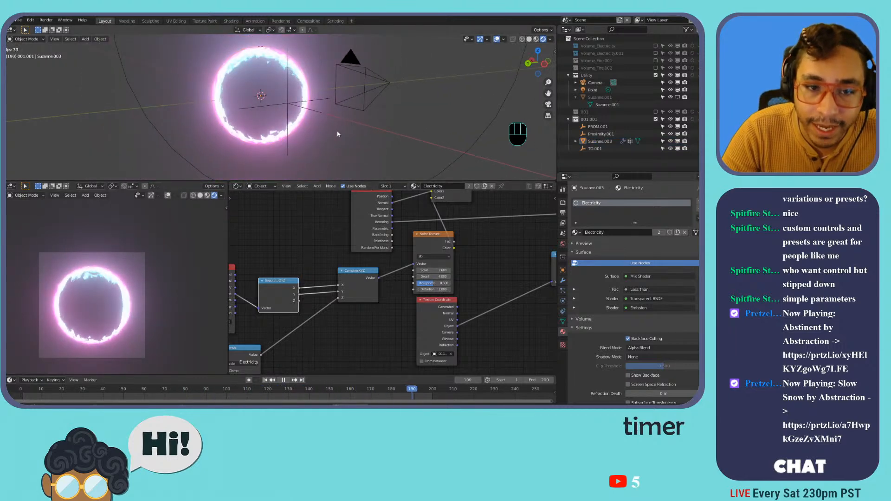
{"action": "key", "text": "r"}
{"action": "key", "text": "r"}
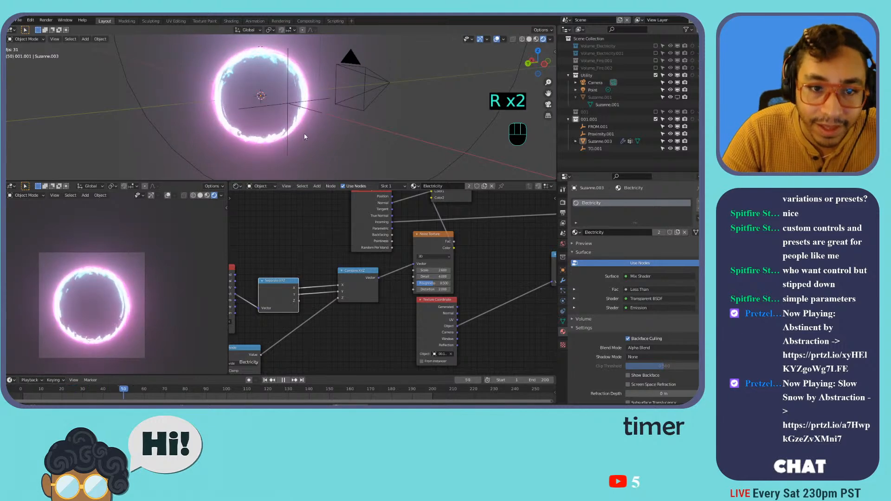
Try another From Min value on the Map Range node of the Electricity material and undo it.
{"action": "scroll", "coordinate": [466, 253], "scroll_direction": "down", "scroll_amount": 4}
{"action": "middle_click_drag", "start_coordinate": [469, 253], "coordinate": [368, 264]}
{"action": "middle_click_drag", "start_coordinate": [301, 263], "coordinate": [395, 246]}
{"action": "middle_click_drag", "start_coordinate": [469, 260], "coordinate": [338, 280]}
{"action": "middle_click_drag", "start_coordinate": [498, 284], "coordinate": [434, 280]}
{"action": "scroll", "coordinate": [346, 284], "scroll_direction": "up", "scroll_amount": 6}
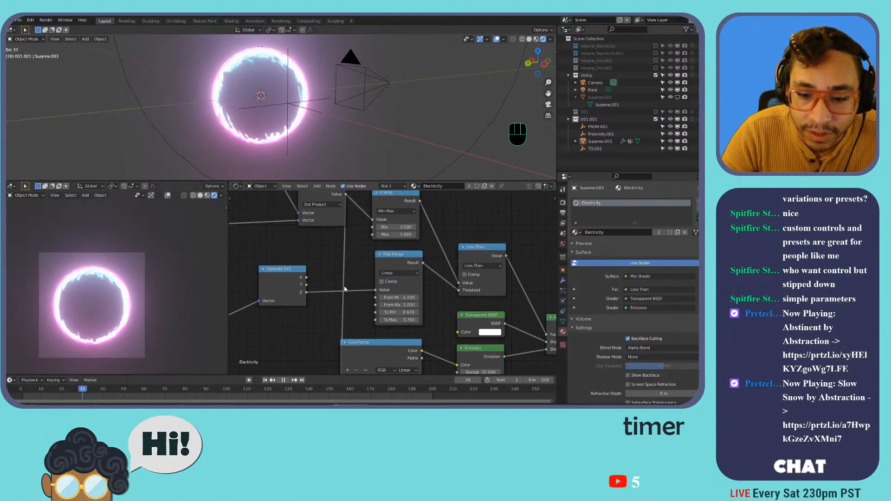
{"action": "mouse_move", "coordinate": [402, 298]}
{"action": "left_mouse_down"}
{"action": "mouse_move", "coordinate": [414, 298]}
{"action": "mouse_move", "coordinate": [404, 298]}
{"action": "left_mouse_up"}
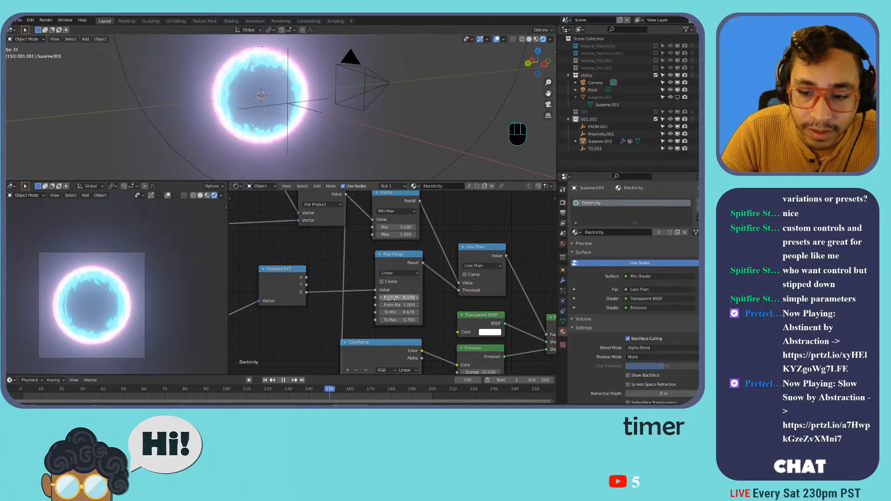
{"action": "key", "text": "ctrl+z"}
{"action": "scroll", "coordinate": [418, 290], "scroll_direction": "down", "scroll_amount": 2}
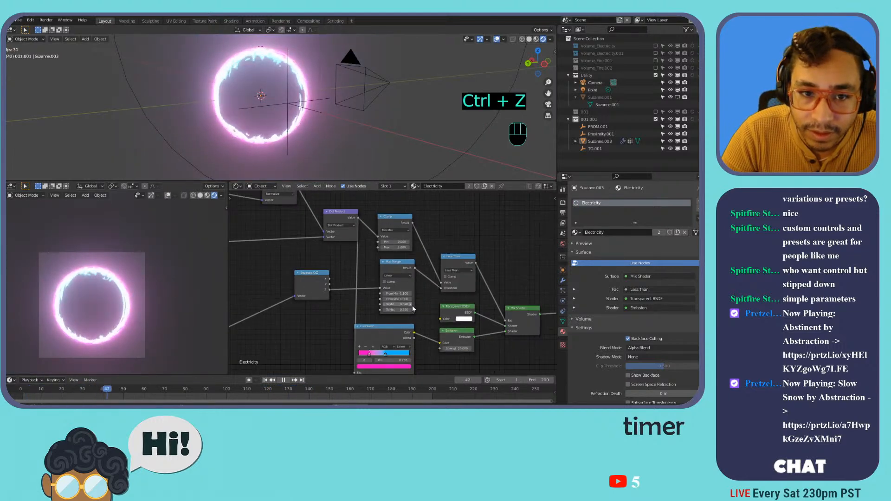
Spread the Value, math, Texture Coordinate, Separate XYZ and Combine XYZ nodes back toward the start of the node tree.
{"action": "middle_click_drag", "start_coordinate": [372, 280], "coordinate": [493, 289]}
{"action": "middle_click_drag", "start_coordinate": [329, 287], "coordinate": [458, 210]}
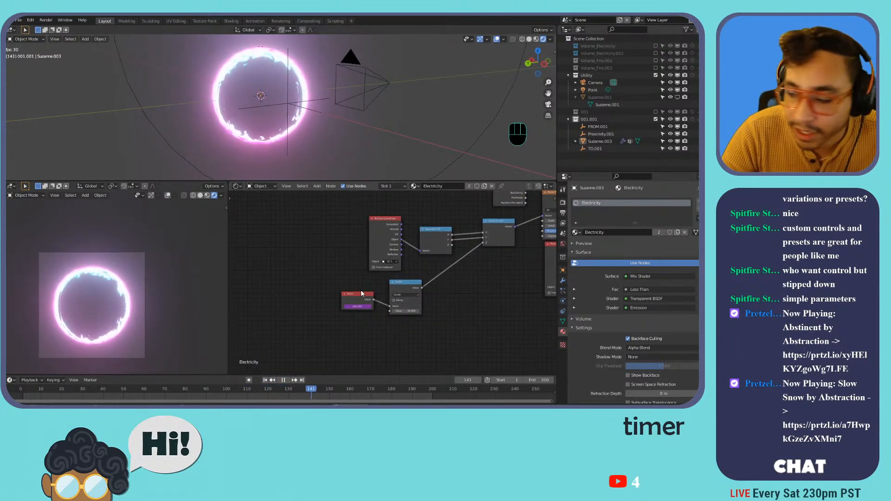
{"action": "left_click_drag", "start_coordinate": [358, 298], "coordinate": [306, 305]}
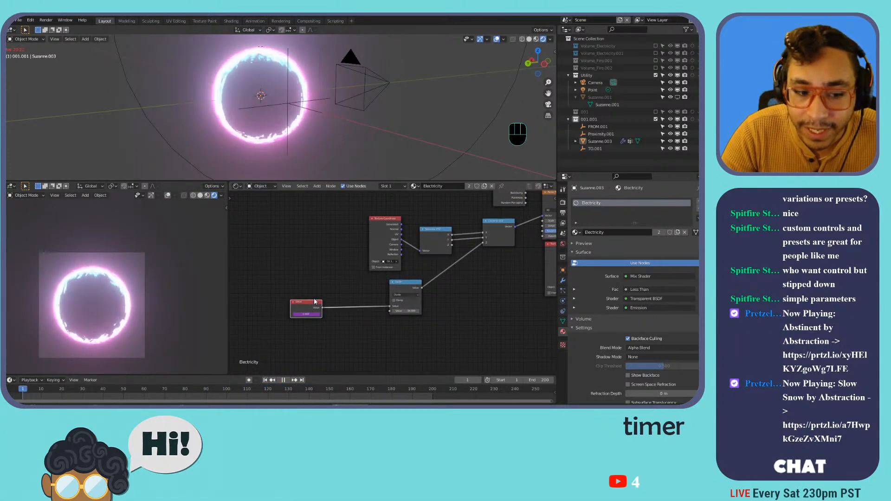
{"action": "left_click_drag", "start_coordinate": [406, 282], "coordinate": [346, 295]}
{"action": "left_click_drag", "start_coordinate": [382, 228], "coordinate": [344, 237]}
{"action": "left_click_drag", "start_coordinate": [431, 233], "coordinate": [380, 233]}
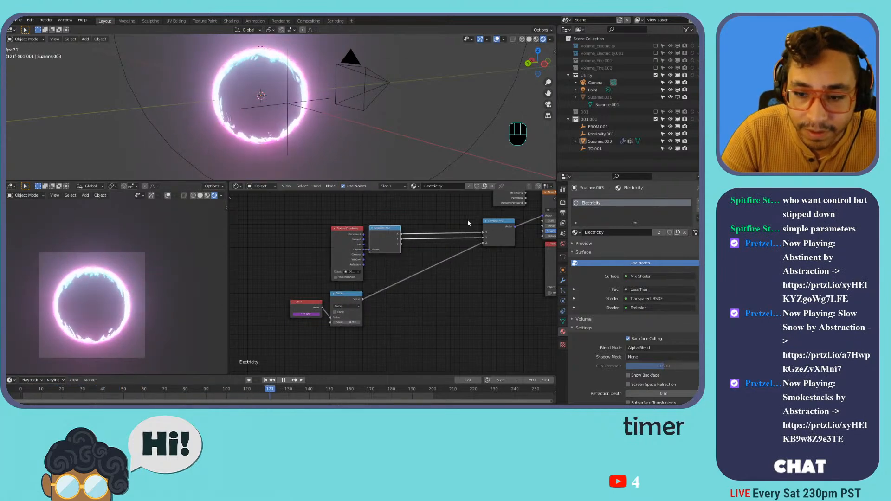
{"action": "left_click_drag", "start_coordinate": [504, 222], "coordinate": [431, 227]}
Rearrange the Geometry, Linear Light, Noise Texture and second Texture Coordinate nodes to free space after the Noise Texture.
{"action": "middle_click_drag", "start_coordinate": [491, 254], "coordinate": [396, 313]}
{"action": "middle_click_drag", "start_coordinate": [413, 252], "coordinate": [408, 281]}
{"action": "left_click_drag", "start_coordinate": [408, 281], "coordinate": [329, 259]}
{"action": "left_click_drag", "start_coordinate": [474, 218], "coordinate": [412, 204]}
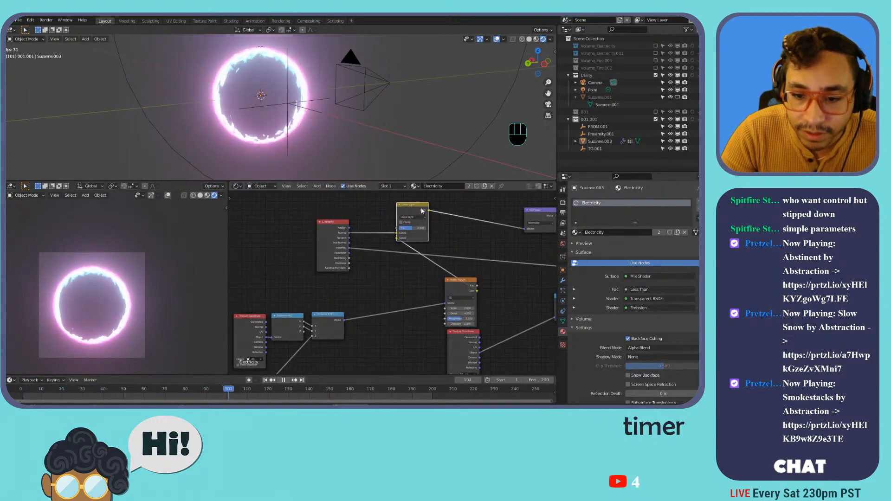
{"action": "left_click_drag", "start_coordinate": [454, 286], "coordinate": [373, 279]}
{"action": "left_click_drag", "start_coordinate": [414, 205], "coordinate": [452, 208]}
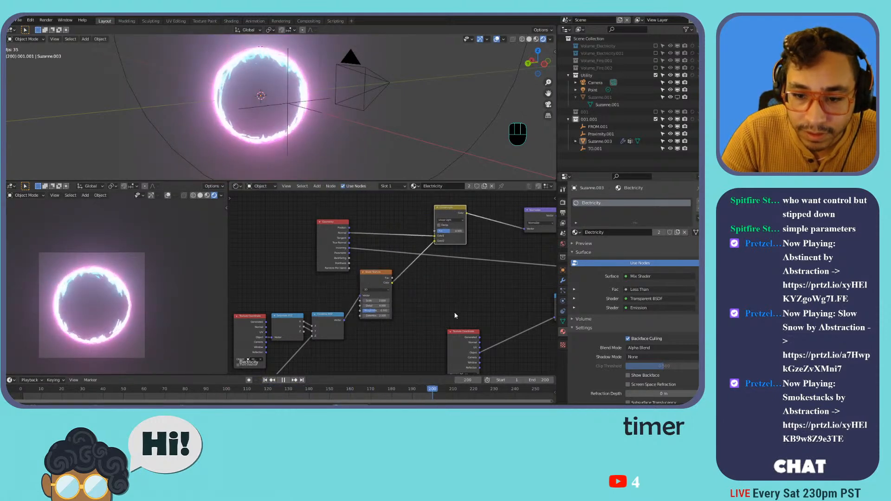
{"action": "middle_click_drag", "start_coordinate": [462, 346], "coordinate": [467, 293]}
{"action": "left_click_drag", "start_coordinate": [469, 283], "coordinate": [382, 279]}
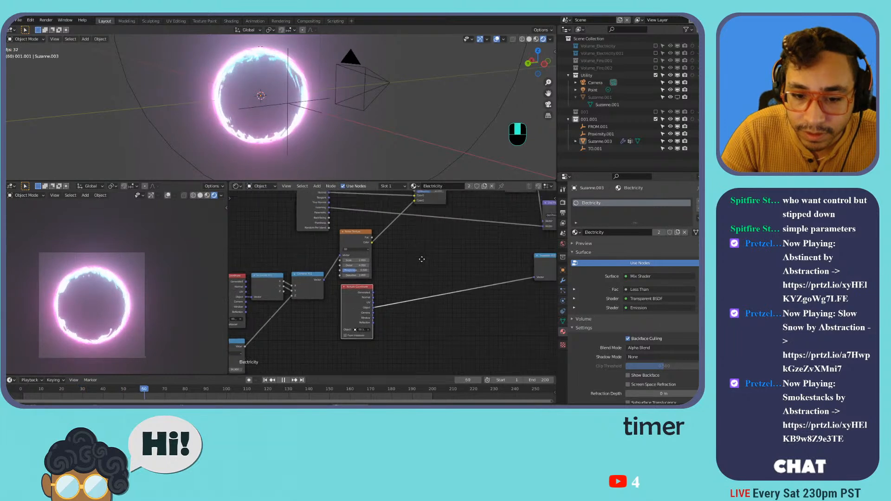
Add a Musgrave Texture beside the Noise Texture and feed its Vector input from the Combine XYZ output.
{"action": "middle_click_drag", "start_coordinate": [449, 234], "coordinate": [368, 286]}
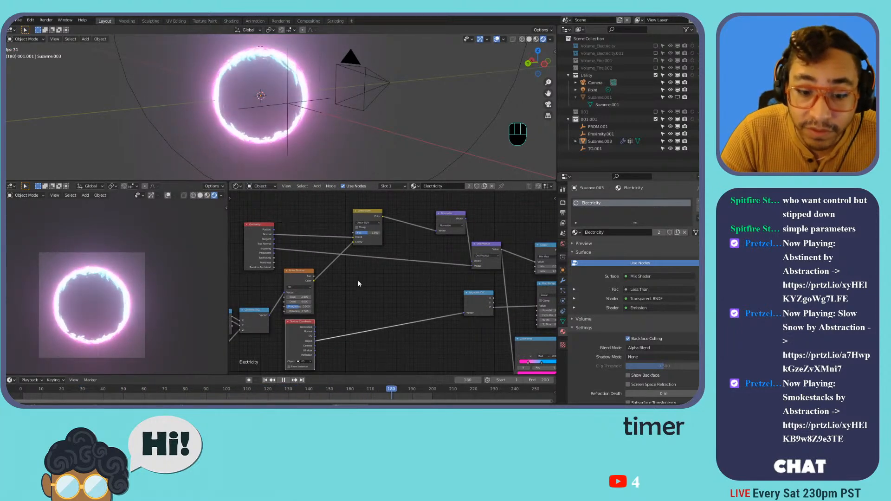
{"action": "middle_click_drag", "start_coordinate": [362, 290], "coordinate": [362, 272]}
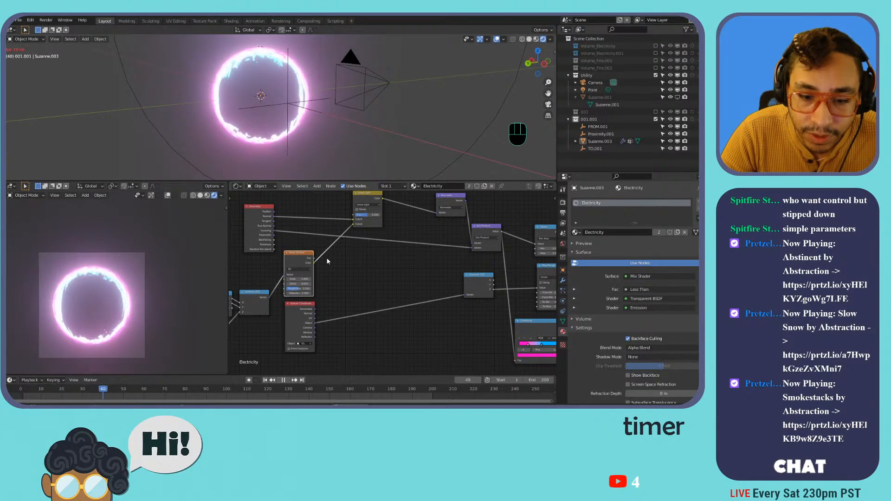
{"action": "key", "text": "shift+a"}
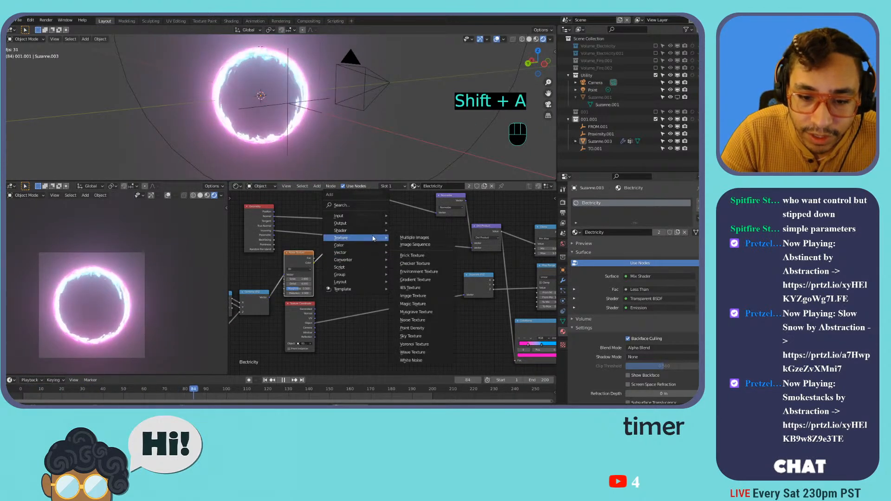
{"action": "left_click", "coordinate": [416, 312]}
{"action": "middle_click_drag", "start_coordinate": [346, 339], "coordinate": [403, 295]}
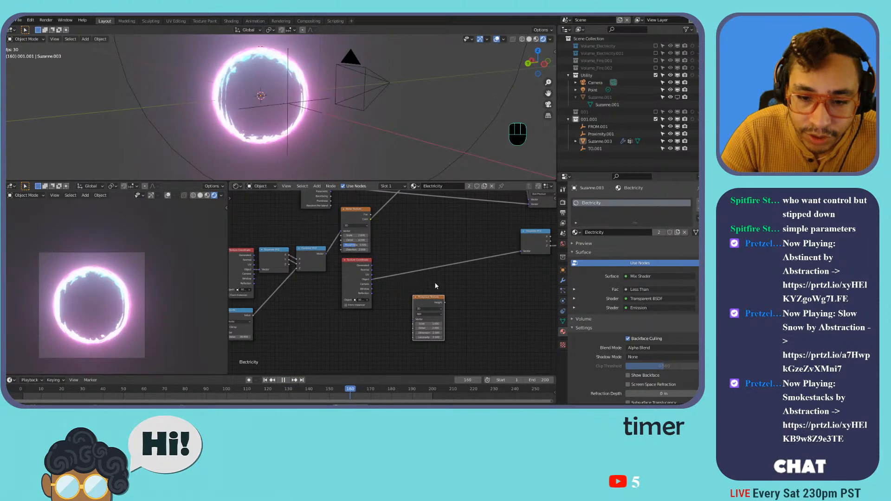
{"action": "left_click_drag", "start_coordinate": [427, 303], "coordinate": [401, 286]}
{"action": "left_click_drag", "start_coordinate": [327, 253], "coordinate": [385, 309]}
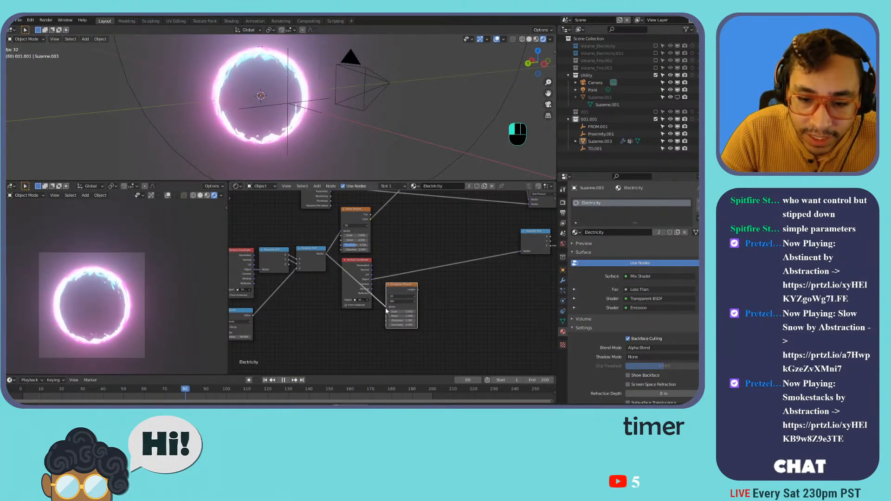
{"action": "middle_click_drag", "start_coordinate": [409, 240], "coordinate": [364, 283]}
{"action": "left_click_drag", "start_coordinate": [353, 329], "coordinate": [355, 270]}
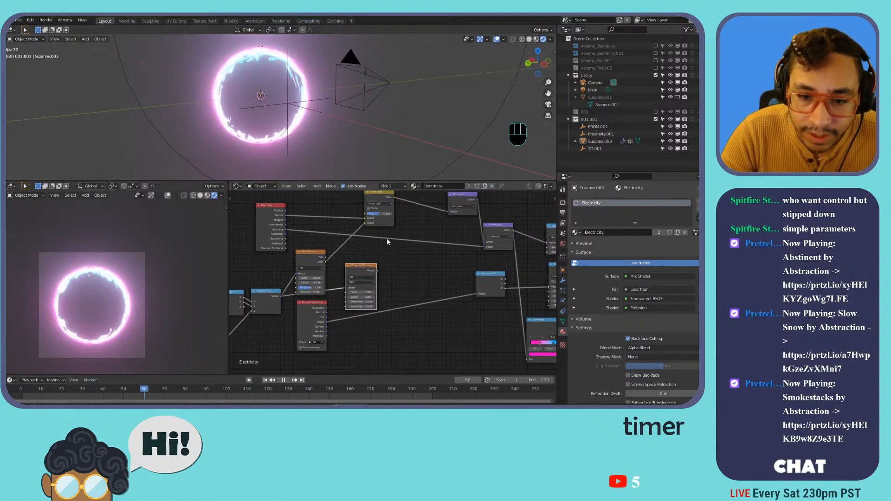
Duplicate the Linear Light node and chain it before Normalize, with the original's Color in Color1 and the Musgrave Height in Color2.
{"action": "left_click", "coordinate": [383, 203]}
{"action": "key", "text": "shift+d"}
{"action": "left_click", "coordinate": [383, 272]}
{"action": "left_click_drag", "start_coordinate": [393, 197], "coordinate": [401, 281]}
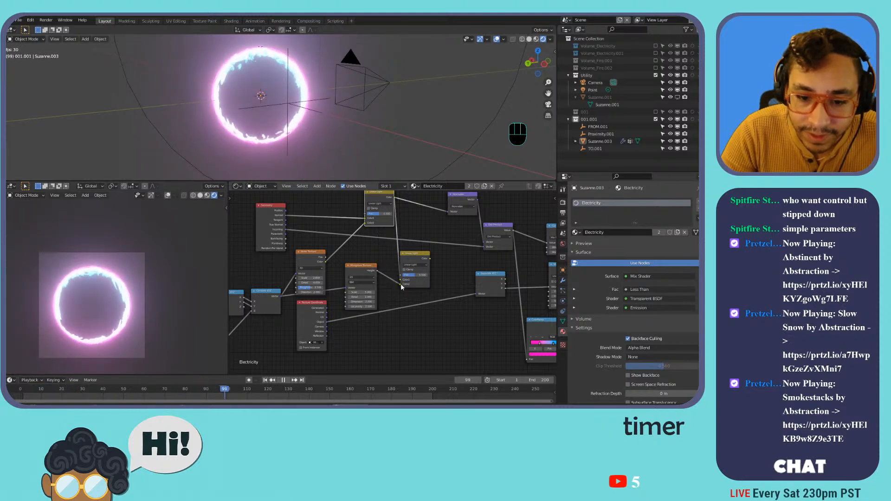
{"action": "scroll", "coordinate": [404, 253], "scroll_direction": "up", "scroll_amount": 3}
{"action": "middle_click_drag", "start_coordinate": [404, 253], "coordinate": [377, 281]}
{"action": "left_click_drag", "start_coordinate": [409, 287], "coordinate": [431, 227]}
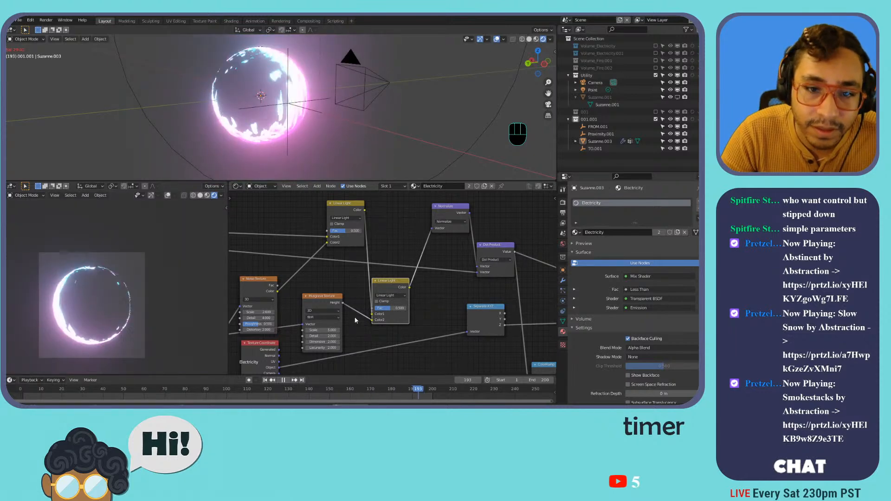
Set the Musgrave Texture scale to about 4.1, trying further changes on the node and undoing them.
{"action": "middle_click_drag", "start_coordinate": [357, 325], "coordinate": [387, 291]}
{"action": "scroll", "coordinate": [387, 291], "scroll_direction": "up", "scroll_amount": 4}
{"action": "mouse_move", "coordinate": [342, 297]}
{"action": "left_mouse_down"}
{"action": "mouse_move", "coordinate": [367, 297]}
{"action": "mouse_move", "coordinate": [340, 298]}
{"action": "left_mouse_up"}
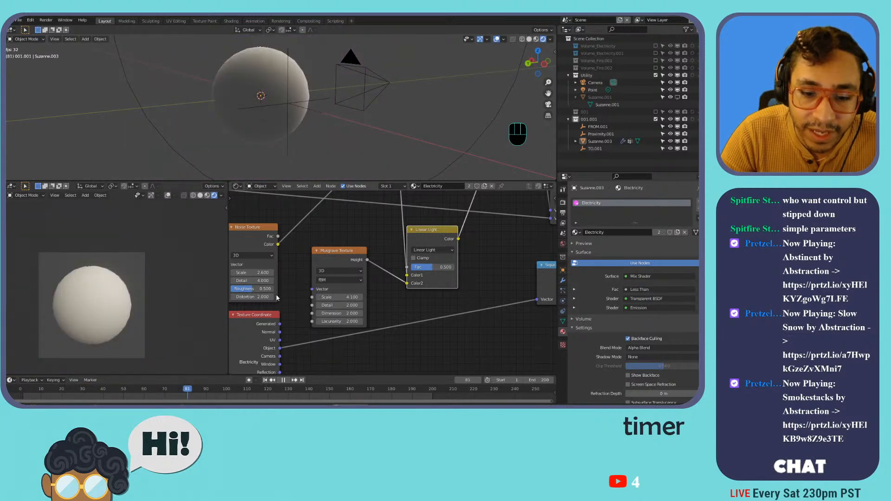
{"action": "mouse_move", "coordinate": [328, 297]}
{"action": "left_mouse_down"}
{"action": "mouse_move", "coordinate": [371, 297]}
{"action": "mouse_move", "coordinate": [341, 297]}
{"action": "mouse_move", "coordinate": [332, 313]}
{"action": "left_mouse_up"}
{"action": "key", "text": "ctrl+z"}
{"action": "key", "text": "ctrl+z"}
{"action": "key", "text": "ctrl+z"}
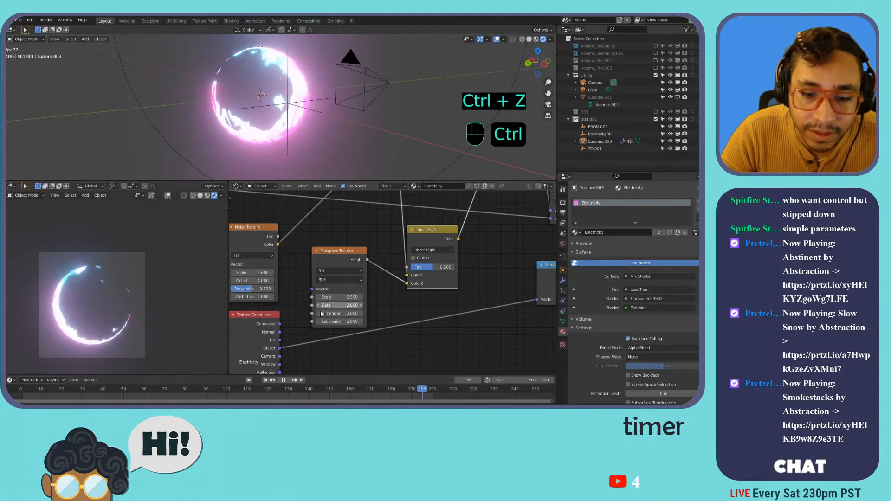
Try driving the Musgrave Texture's Vector input directly from the math node's Value output, and undo the link.
{"action": "middle_click_drag", "start_coordinate": [322, 297], "coordinate": [429, 266]}
{"action": "scroll", "coordinate": [425, 268], "scroll_direction": "down", "scroll_amount": 7}
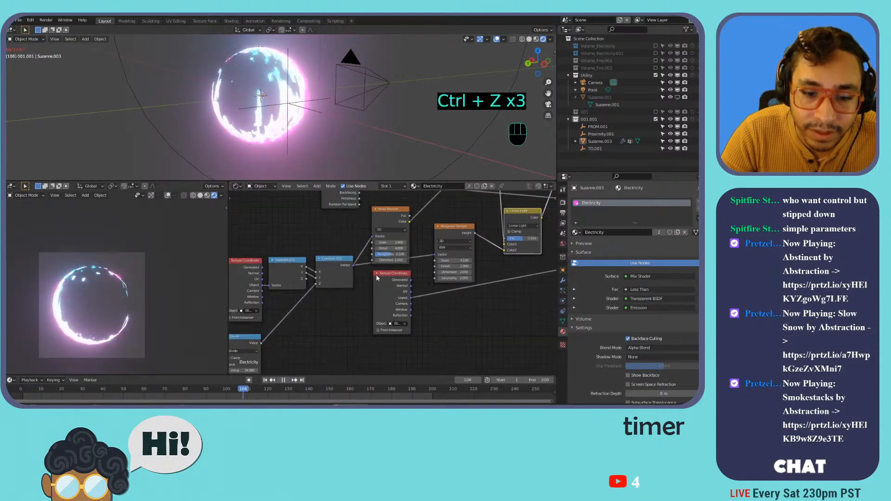
{"action": "left_click_drag", "start_coordinate": [341, 269], "coordinate": [349, 276]}
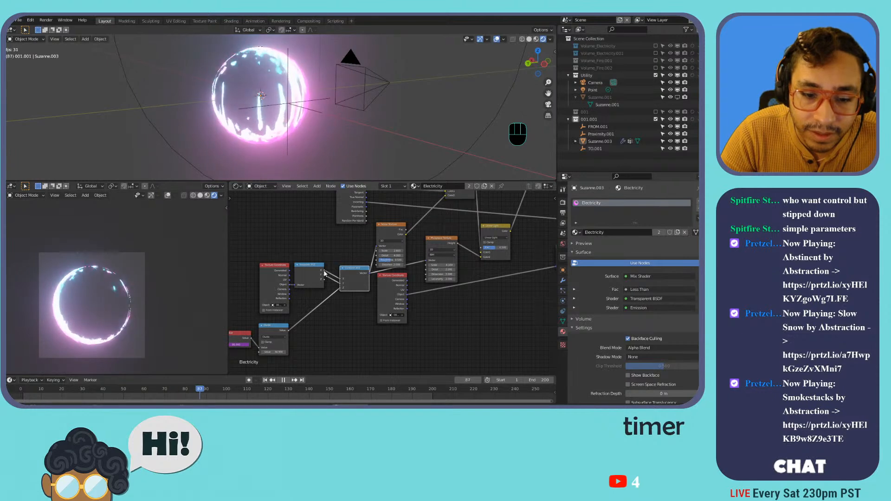
{"action": "left_click_drag", "start_coordinate": [289, 329], "coordinate": [427, 263]}
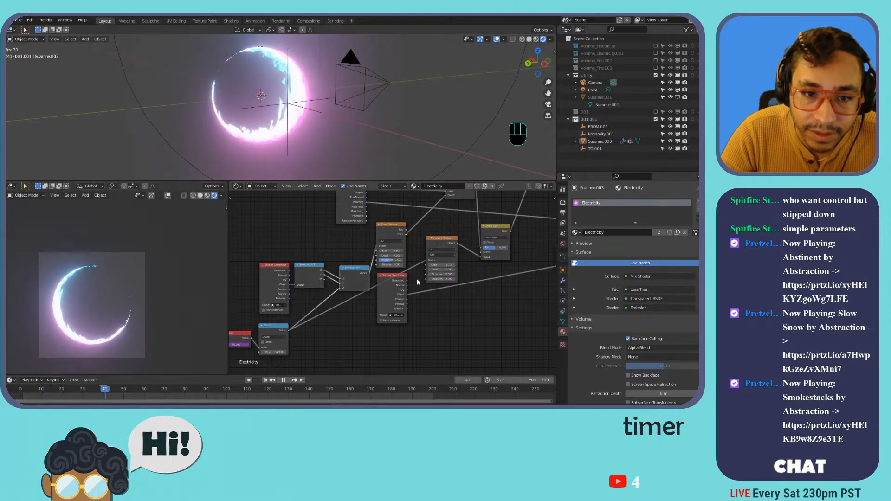
{"action": "key", "text": "ctrl+z"}
{"action": "key", "text": "ctrl+z"}
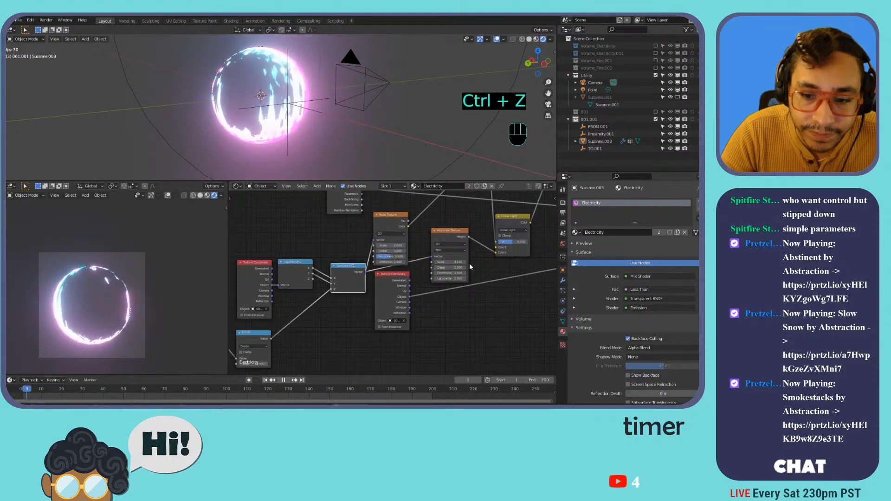
Switch the Musgrave Texture type to Ridged Multifractal, then try a scale of about -1.1 and undo it.
{"action": "middle_click_drag", "start_coordinate": [469, 267], "coordinate": [392, 287]}
{"action": "scroll", "coordinate": [391, 286], "scroll_direction": "up", "scroll_amount": 6}
{"action": "left_click", "coordinate": [365, 261]}
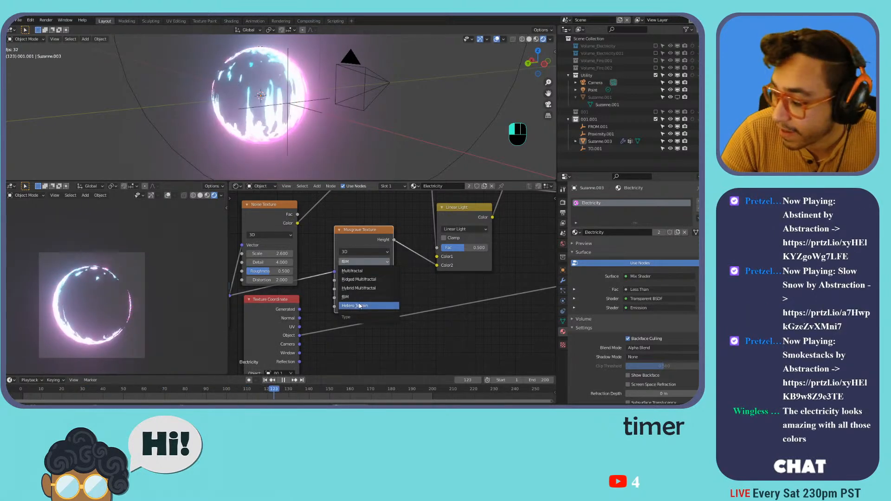
{"action": "left_click", "coordinate": [377, 280]}
{"action": "left_click_drag", "start_coordinate": [372, 239], "coordinate": [371, 224]}
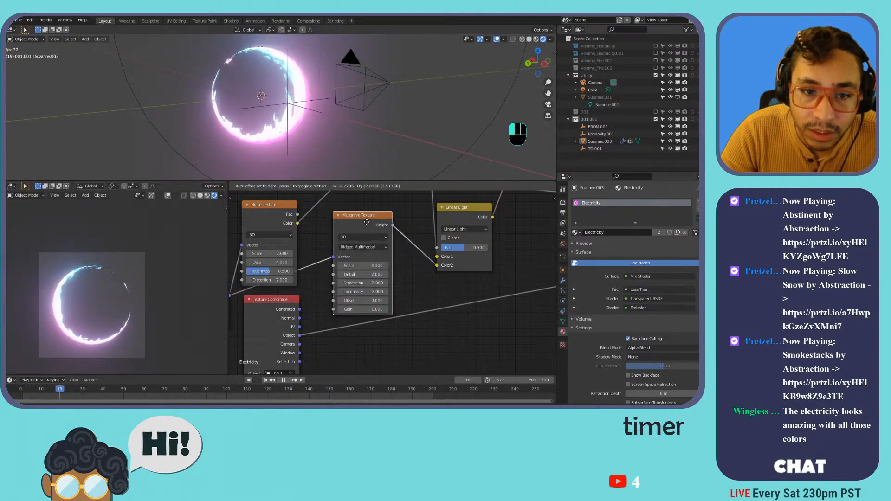
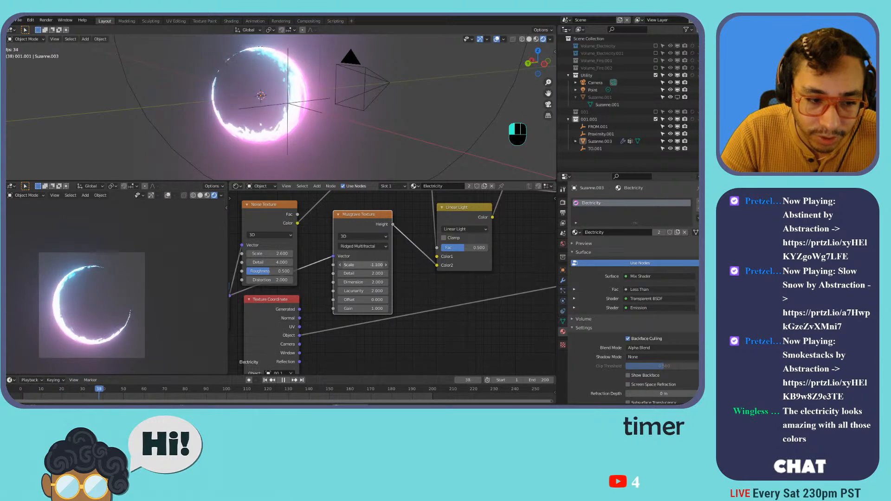
{"action": "key", "text": "ctrl+z"}
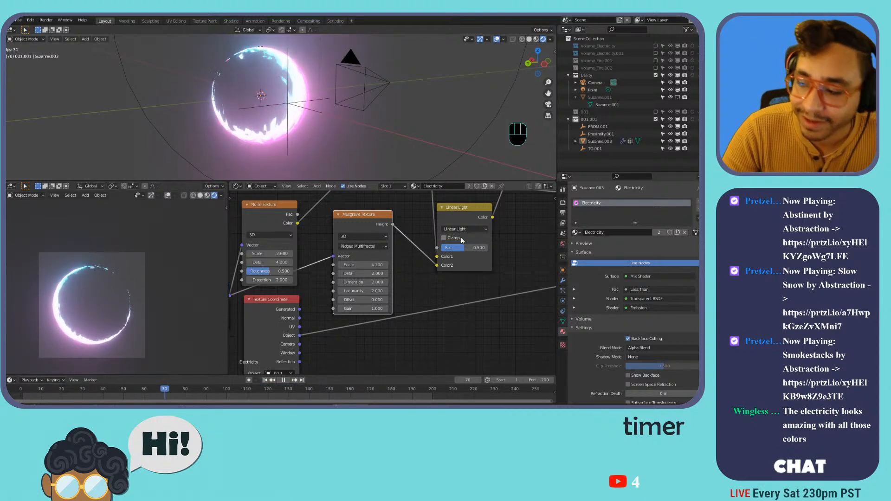
Stop the animation playback and save the project.
{"action": "scroll", "coordinate": [397, 238], "scroll_direction": "down", "scroll_amount": 1}
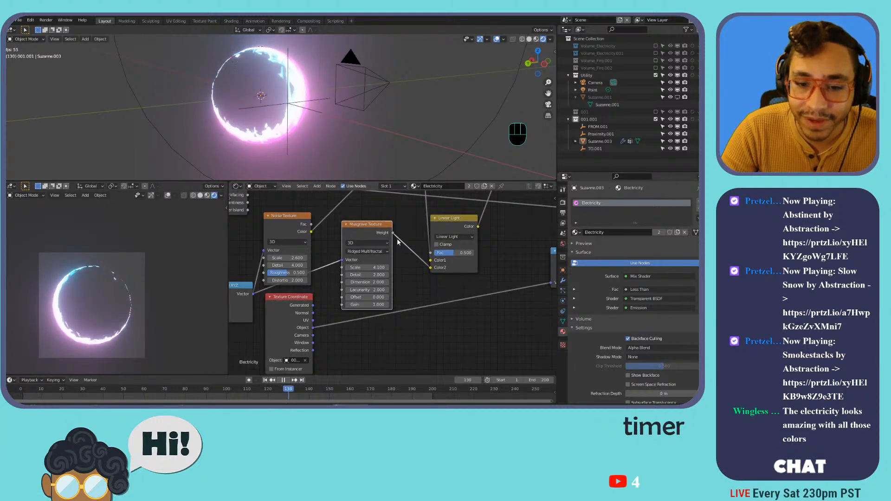
{"action": "scroll", "coordinate": [392, 240], "scroll_direction": "down", "scroll_amount": 3}
{"action": "middle_click_drag", "start_coordinate": [382, 229], "coordinate": [390, 269]}
{"action": "key", "text": "space"}
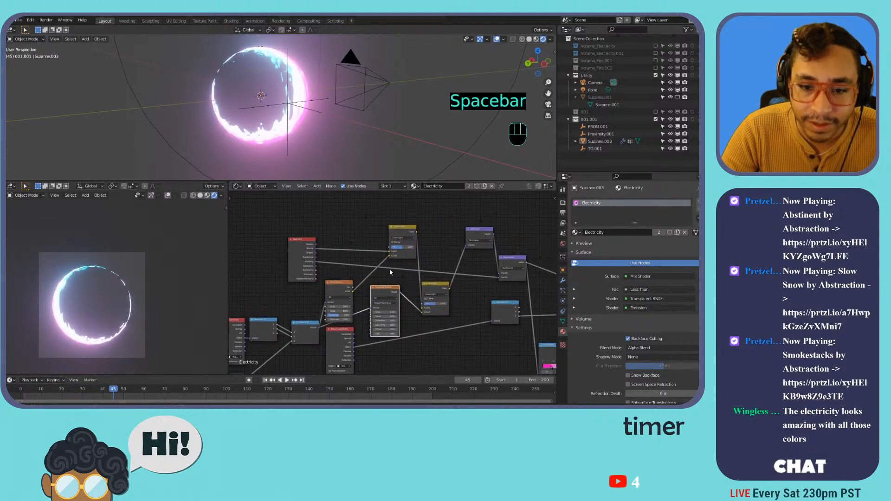
{"action": "key", "text": "ctrl+s"}
Start appending from another file and browse to the "18 - Anime Effects" folder in the Grease Monkey Youtube directory.
{"action": "left_click", "coordinate": [18, 20]}
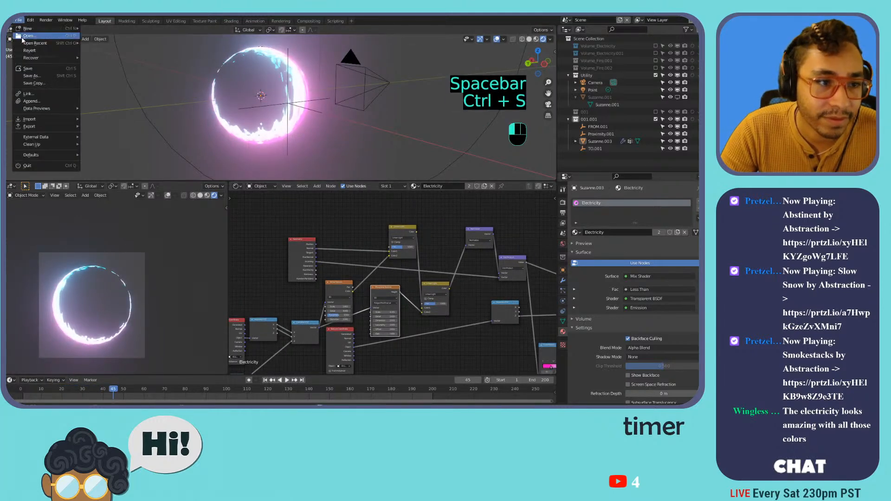
{"action": "left_click", "coordinate": [52, 101]}
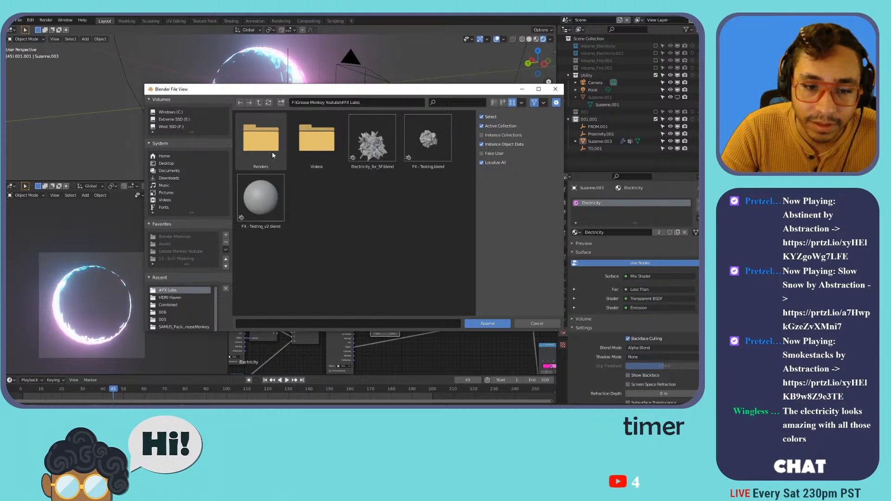
{"action": "left_click", "coordinate": [259, 102]}
{"action": "scroll", "coordinate": [333, 182], "scroll_direction": "down", "scroll_amount": 2}
{"action": "scroll", "coordinate": [332, 183], "scroll_direction": "down", "scroll_amount": 2}
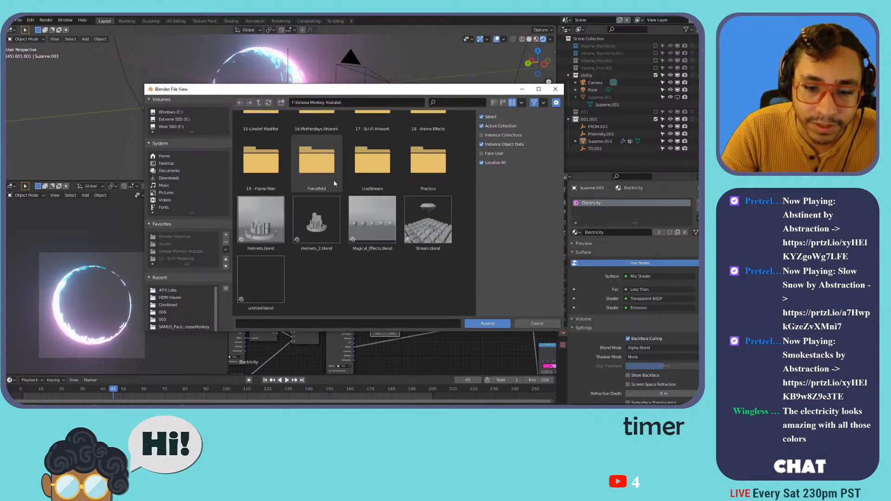
{"action": "scroll", "coordinate": [330, 191], "scroll_direction": "up", "scroll_amount": 2}
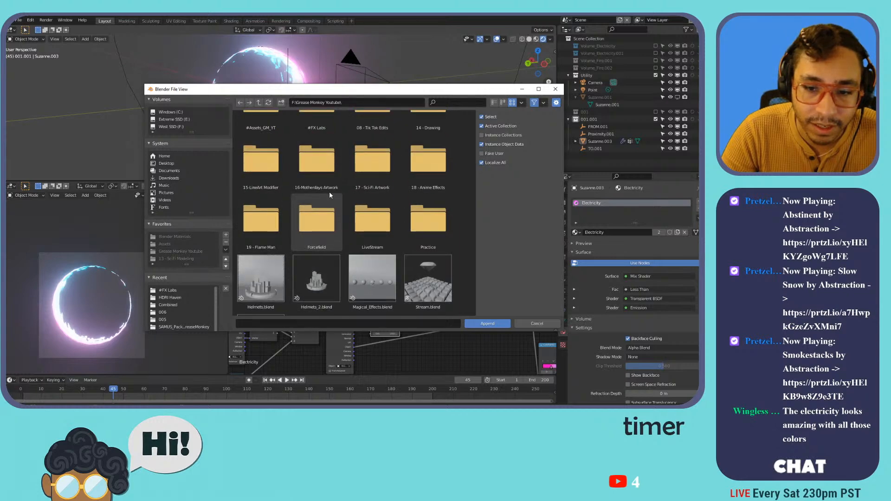
{"action": "double_click", "coordinate": [405, 163]}
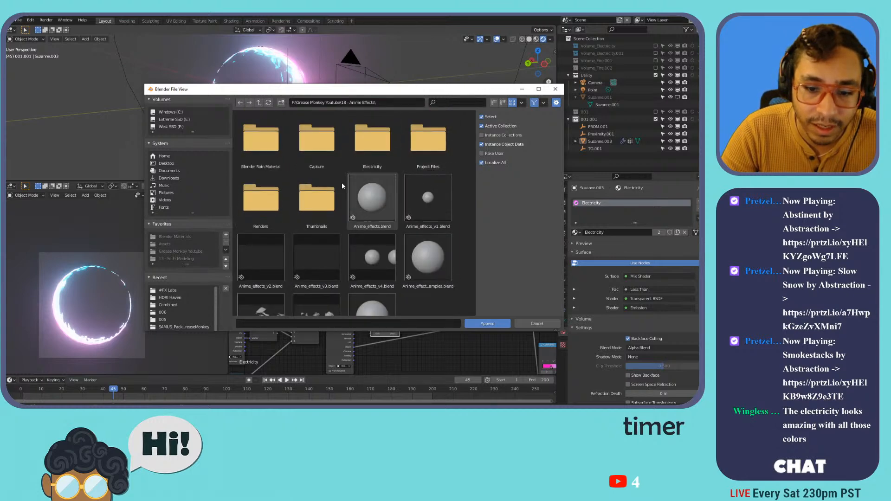
{"action": "scroll", "coordinate": [346, 181], "scroll_direction": "down", "scroll_amount": 2}
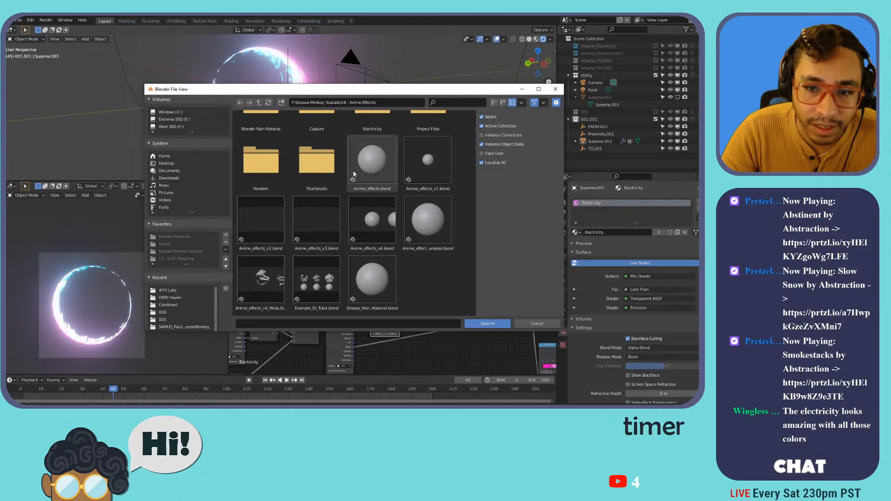
List the folder's files by modification date and append all materials from Grease_Monkey_Energy_Material.blend.
{"action": "left_click", "coordinate": [494, 103]}
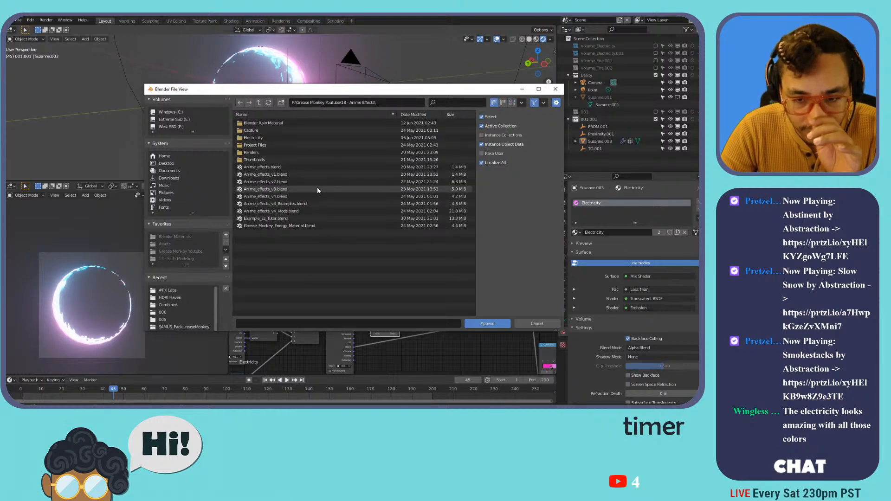
{"action": "left_click", "coordinate": [411, 114]}
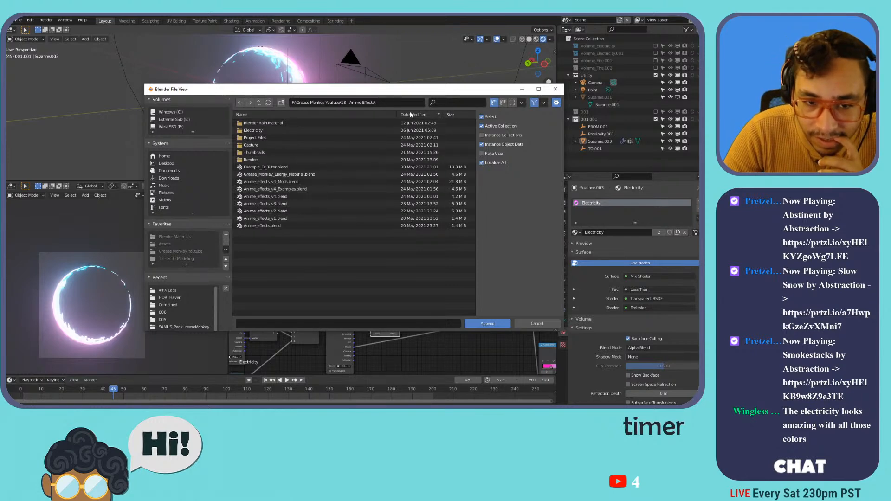
{"action": "left_click", "coordinate": [411, 113]}
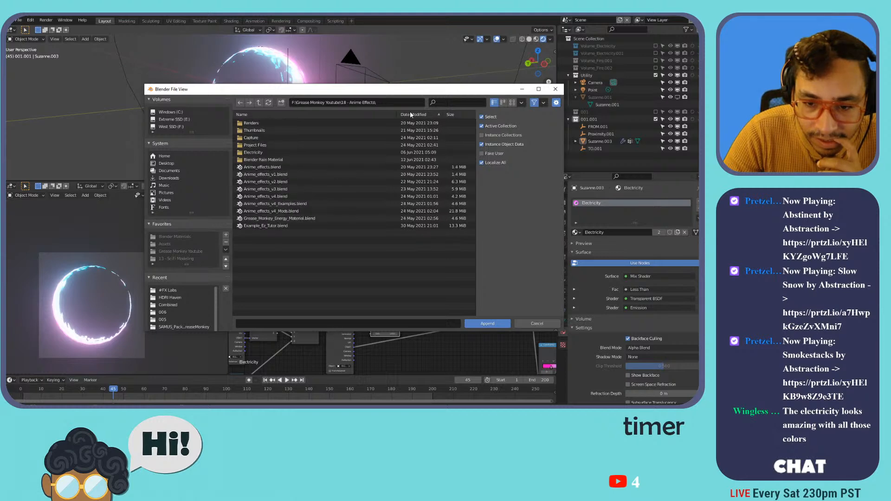
{"action": "double_click", "coordinate": [280, 218]}
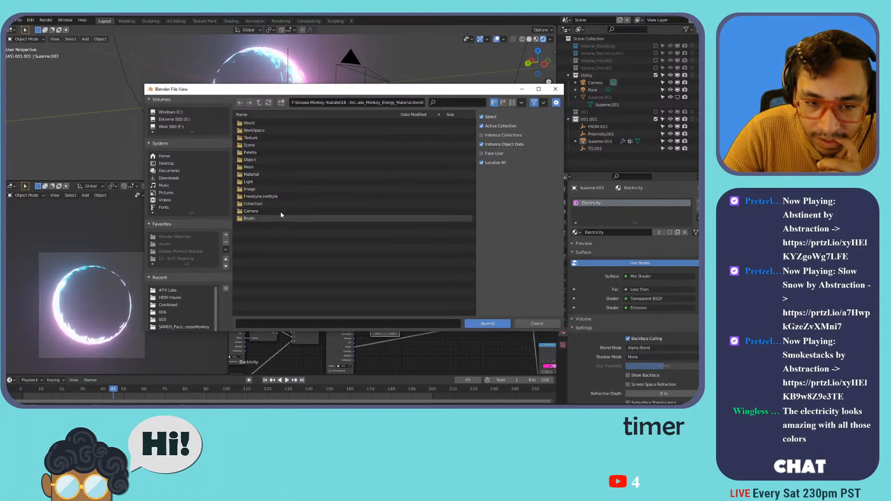
{"action": "double_click", "coordinate": [273, 175]}
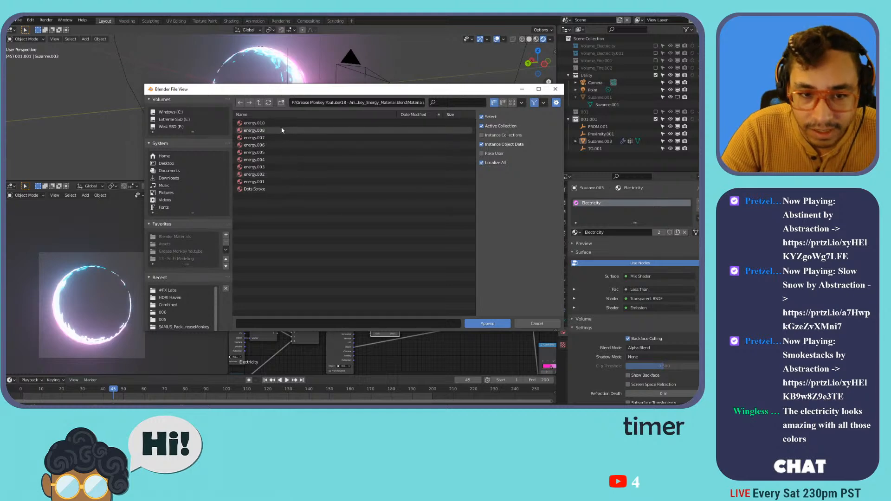
{"action": "key", "text": "a"}
{"action": "left_click", "coordinate": [488, 323]}
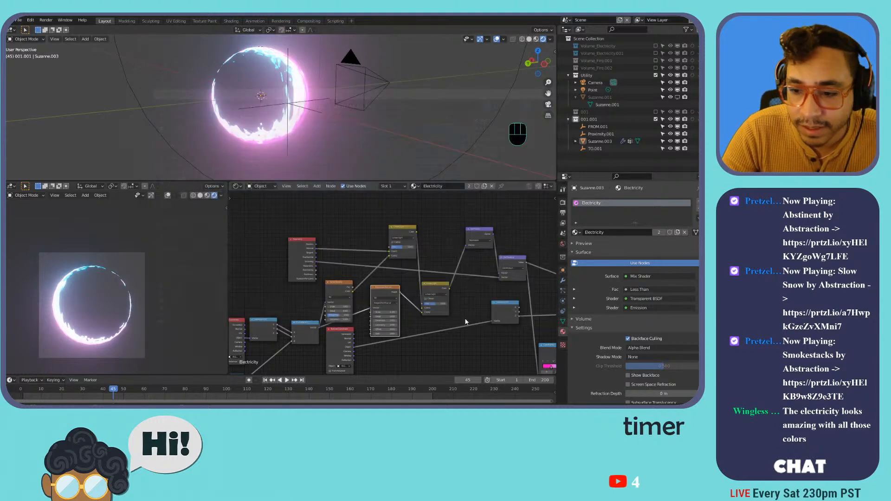
Assign the energy.001 material to the sphere and play the animation briefly to preview it.
{"action": "left_click", "coordinate": [576, 232]}
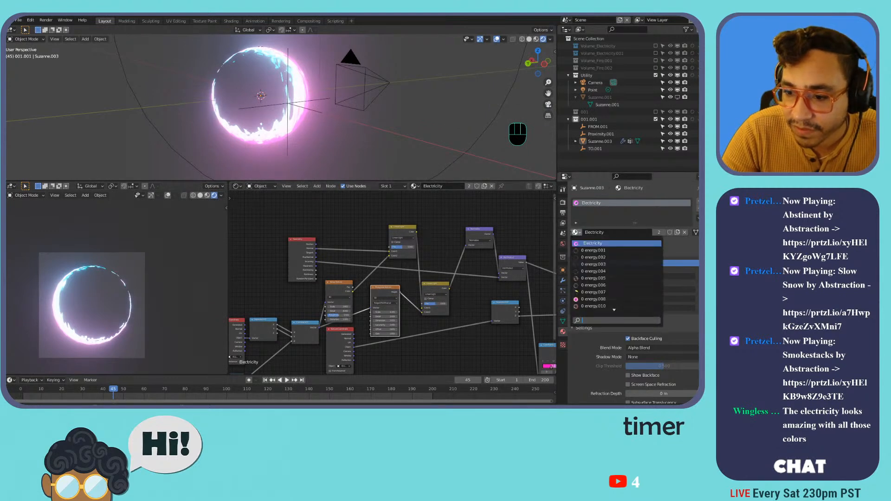
{"action": "scroll", "coordinate": [608, 292], "scroll_direction": "down", "scroll_amount": 6}
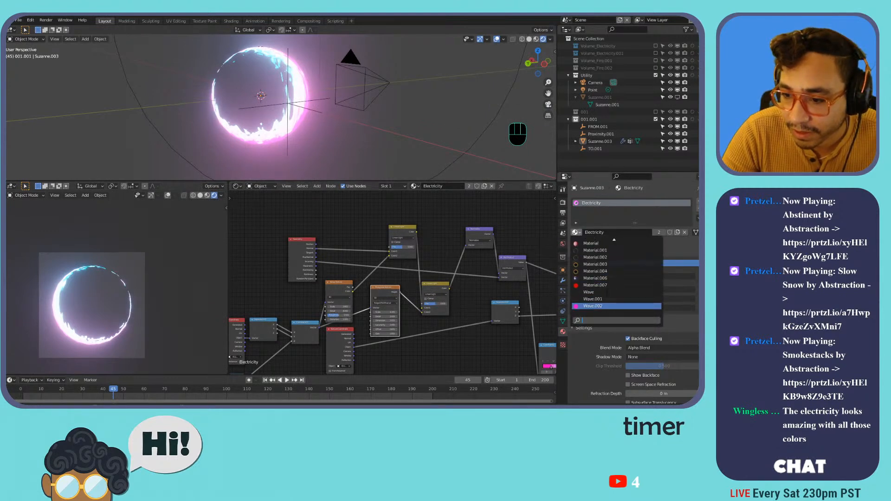
{"action": "scroll", "coordinate": [615, 250], "scroll_direction": "up", "scroll_amount": 14}
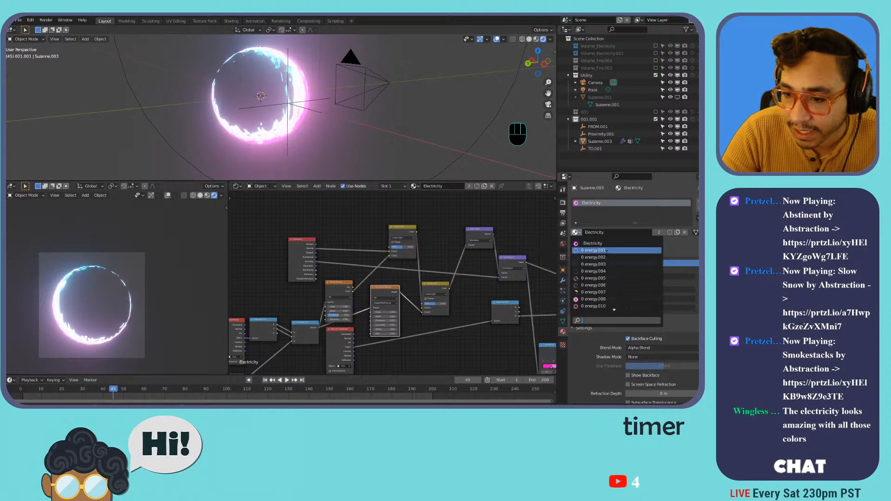
{"action": "left_click", "coordinate": [606, 251]}
{"action": "key", "text": "space"}
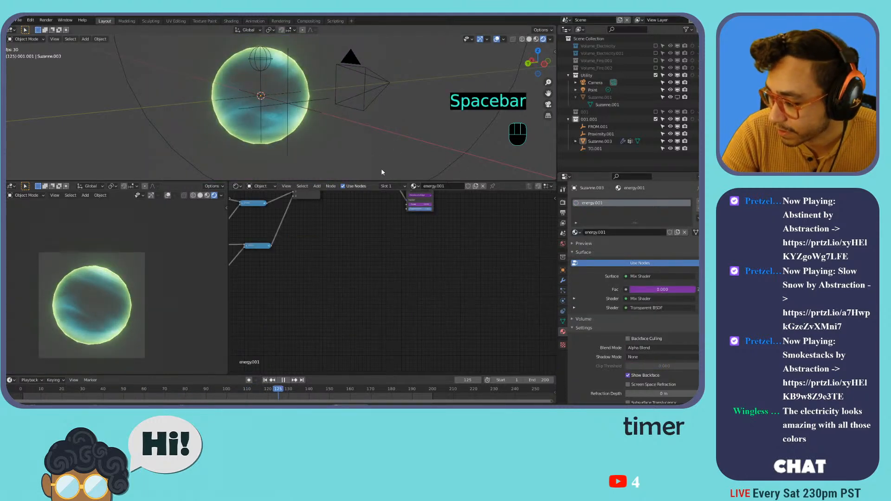
{"action": "key", "text": "space"}
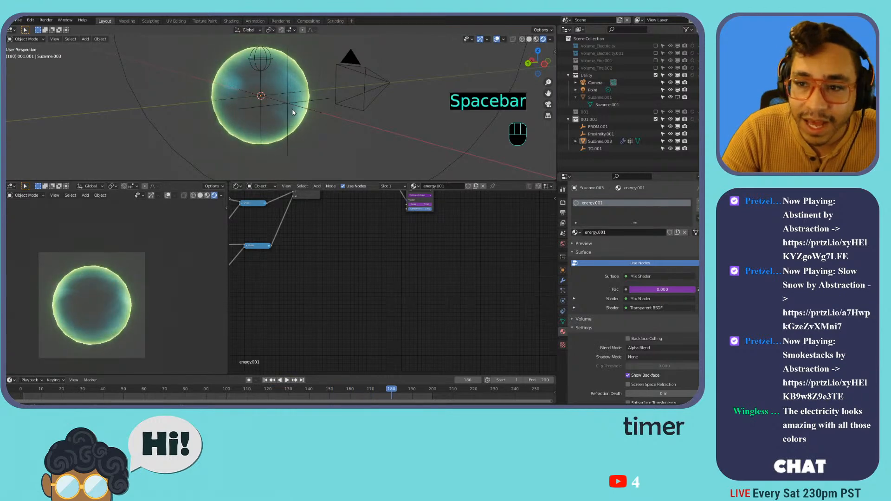
Exclude the Utility and 001.001 collections from the view layer and enable the Volume_Electricity collection.
{"action": "left_click", "coordinate": [568, 75]}
{"action": "left_click", "coordinate": [568, 90]}
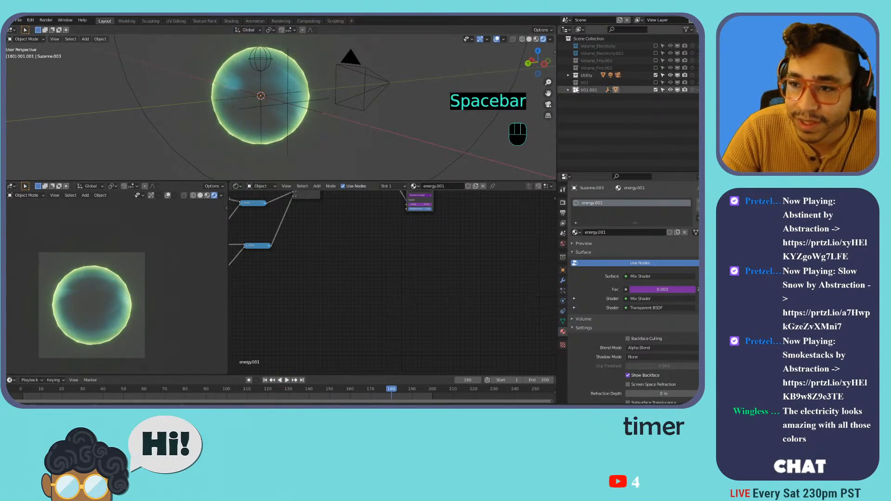
{"action": "left_click", "coordinate": [656, 75]}
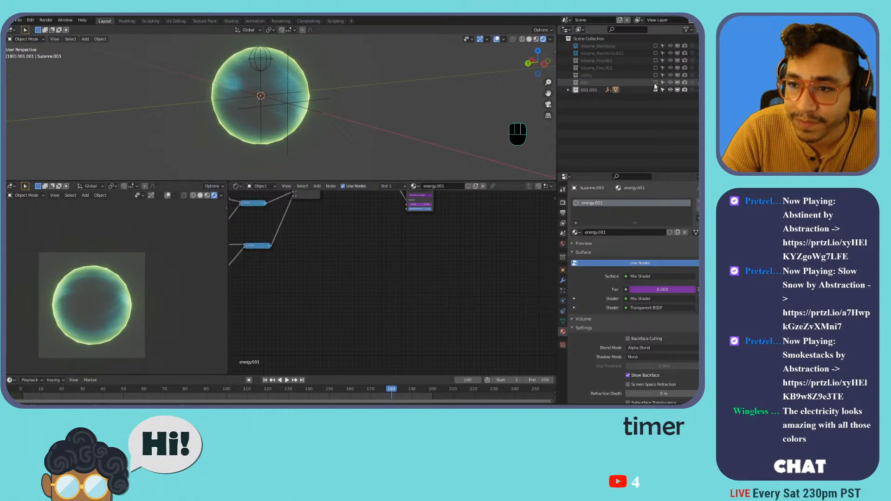
{"action": "left_click", "coordinate": [656, 89]}
{"action": "left_click", "coordinate": [655, 46]}
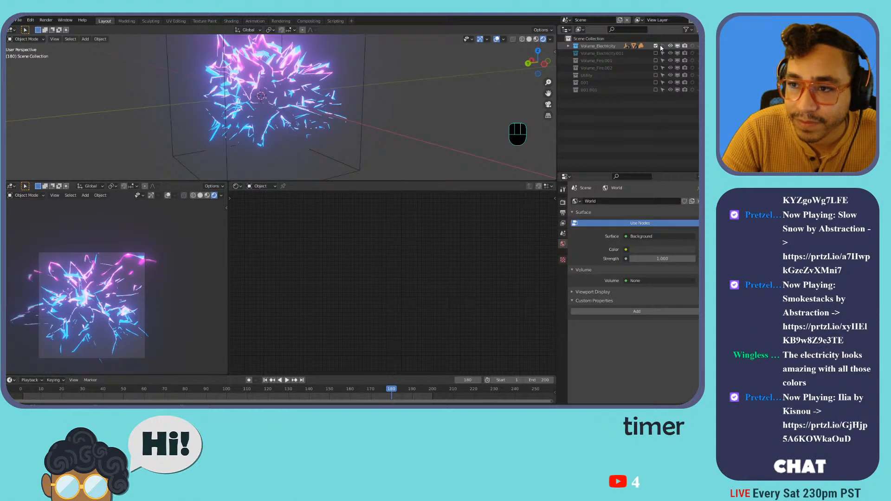
Assign the energy.001 material to the 2.0_V_to_M object while the animation plays, and stop the playback.
{"action": "key", "text": "space"}
{"action": "left_click", "coordinate": [331, 110]}
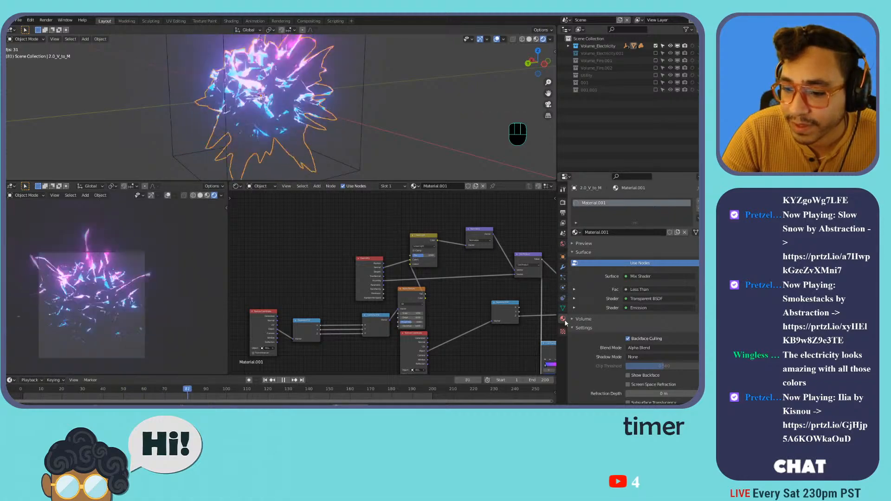
{"action": "left_click", "coordinate": [577, 232]}
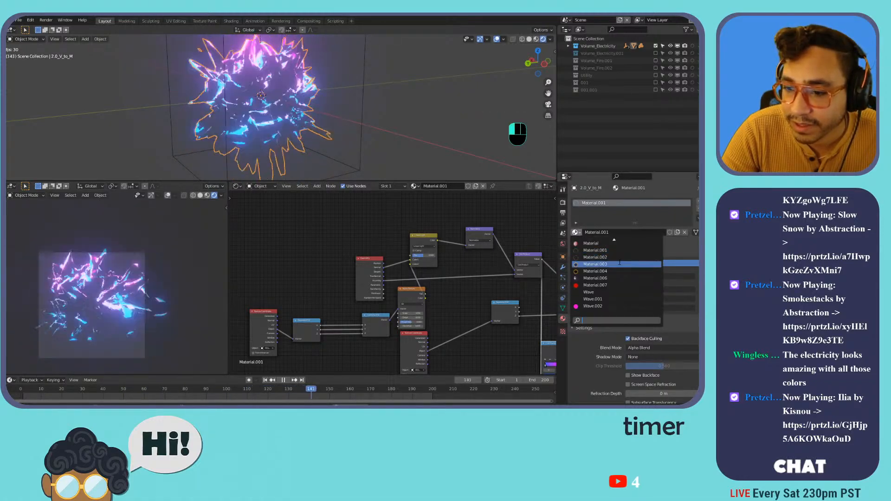
{"action": "scroll", "coordinate": [614, 246], "scroll_direction": "up", "scroll_amount": 10}
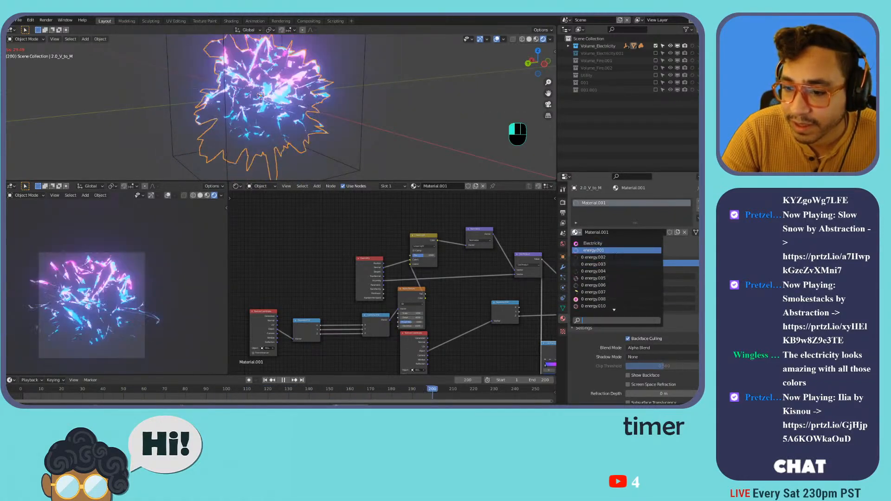
{"action": "left_click", "coordinate": [604, 250]}
{"action": "key", "text": "space"}
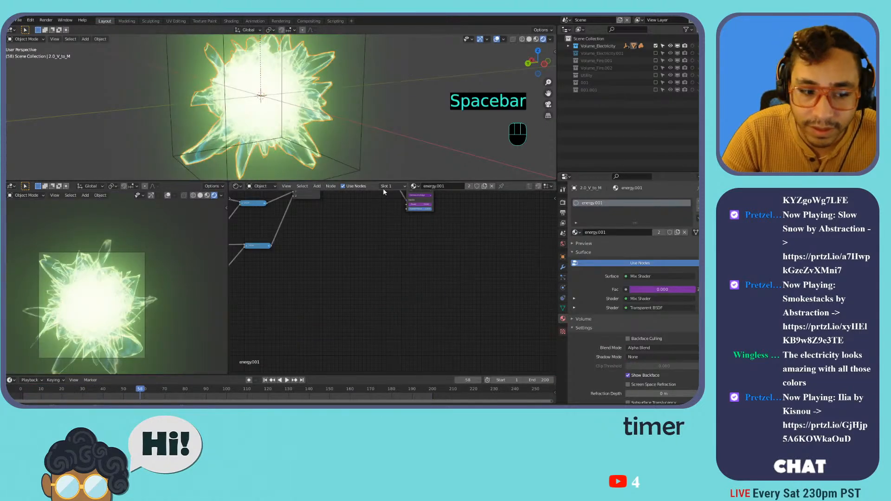
Examine the spiky energy effect from another angle during playback and look over the energy.001 node tree.
{"action": "middle_click_drag", "start_coordinate": [345, 139], "coordinate": [389, 158], "text": "shift"}
{"action": "middle_click_drag", "start_coordinate": [389, 157], "coordinate": [357, 124]}
{"action": "key", "text": "space"}
{"action": "key", "text": "Home"}
{"action": "middle_click_drag", "start_coordinate": [382, 266], "coordinate": [326, 318]}
{"action": "middle_click_drag", "start_coordinate": [478, 218], "coordinate": [350, 257]}
{"action": "scroll", "coordinate": [384, 279], "scroll_direction": "down", "scroll_amount": 3}
{"action": "scroll", "coordinate": [385, 279], "scroll_direction": "down", "scroll_amount": 5}
{"action": "scroll", "coordinate": [398, 263], "scroll_direction": "up", "scroll_amount": 4}
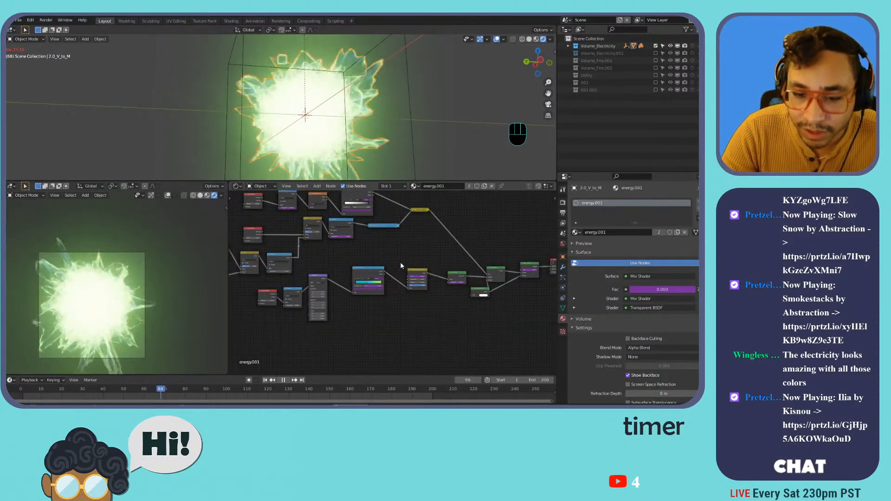
Try raising the Exponent of the Power node after the Mix node to about 23.8, and undo it.
{"action": "scroll", "coordinate": [351, 258], "scroll_direction": "down", "scroll_amount": 3}
{"action": "middle_click_drag", "start_coordinate": [281, 266], "coordinate": [388, 278]}
{"action": "scroll", "coordinate": [388, 282], "scroll_direction": "up", "scroll_amount": 5}
{"action": "scroll", "coordinate": [374, 283], "scroll_direction": "up", "scroll_amount": 3}
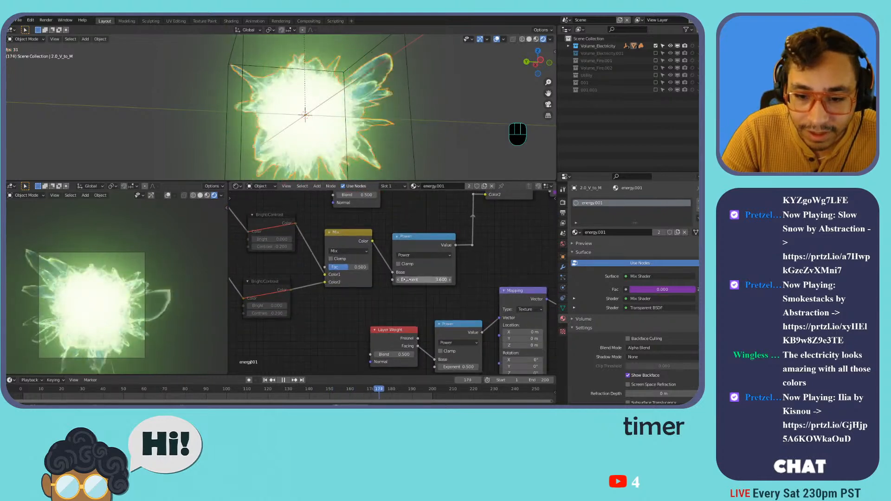
{"action": "key", "text": "space"}
{"action": "left_click_drag", "start_coordinate": [423, 280], "coordinate": [460, 279]}
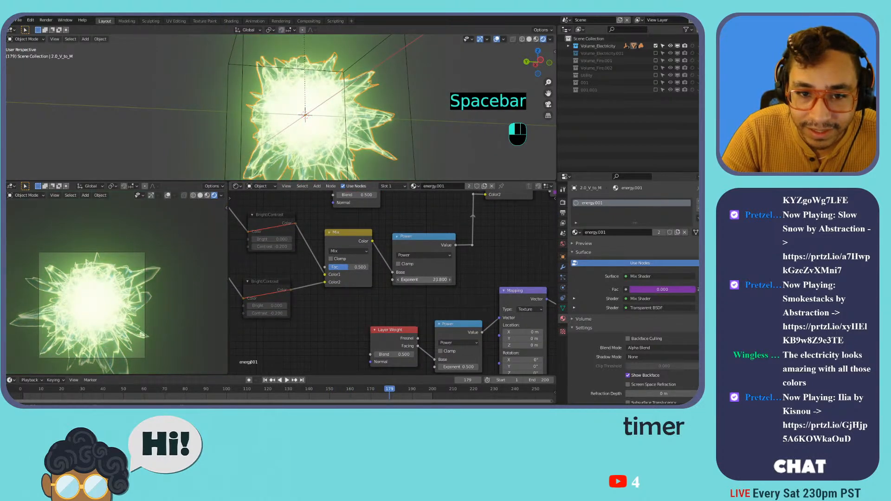
{"action": "key", "text": "ctrl+z"}
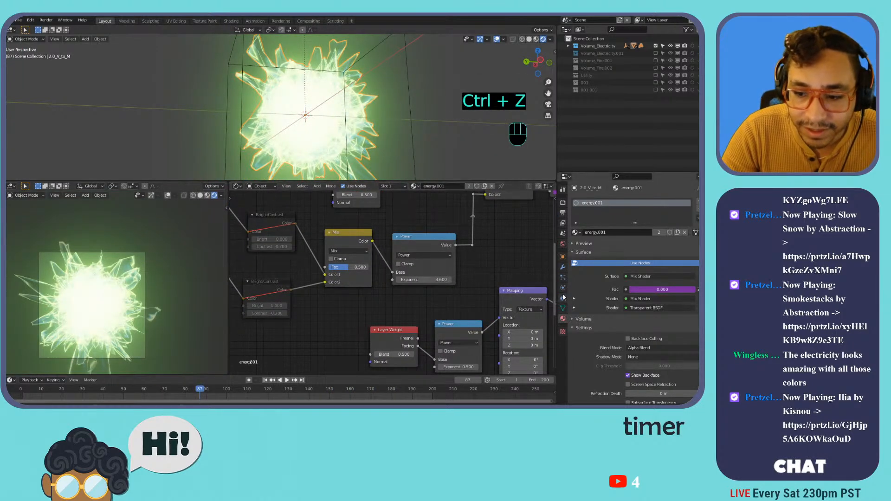
Try adjusting the Opacity custom property of the energy.001 material, and undo the change.
{"action": "left_click", "coordinate": [585, 331]}
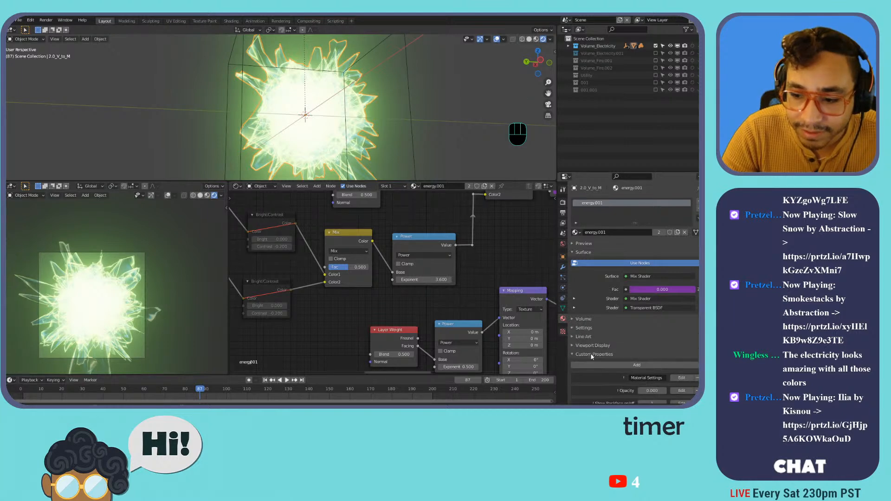
{"action": "scroll", "coordinate": [600, 337], "scroll_direction": "down", "scroll_amount": 8}
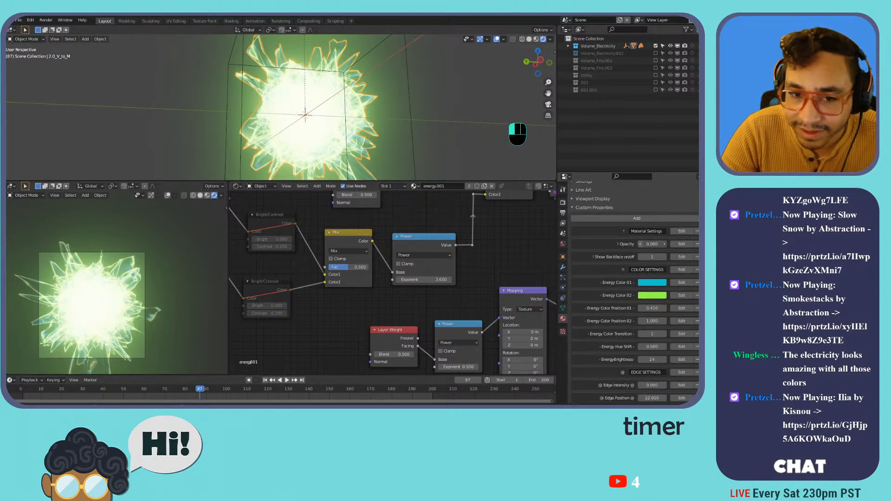
{"action": "key", "text": "ctrl+z"}
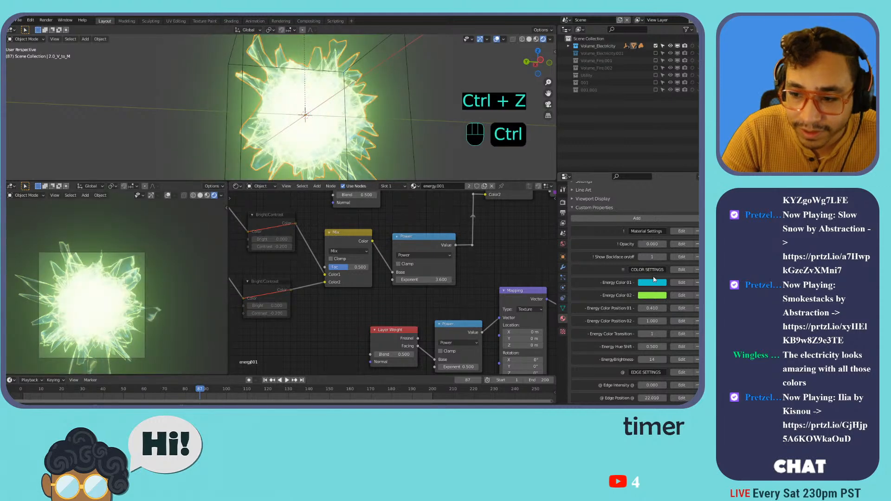
{"action": "scroll", "coordinate": [583, 235], "scroll_direction": "up", "scroll_amount": 8}
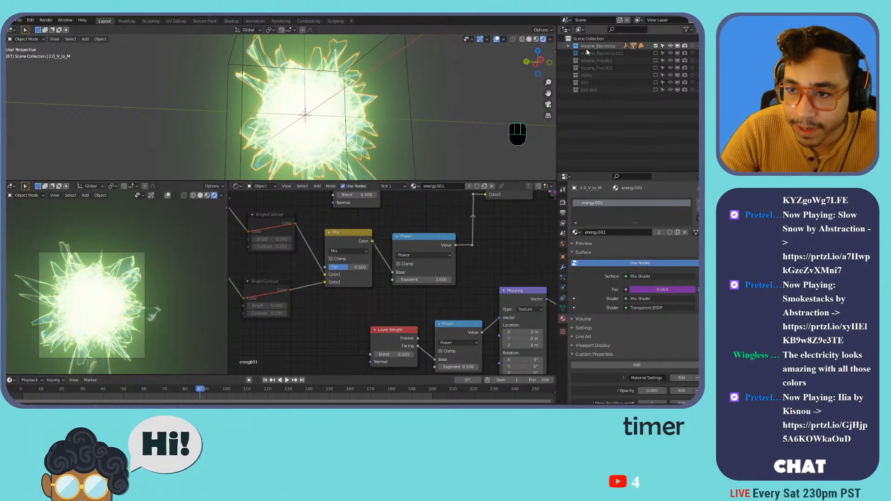
Enable Fill Volume in the Mesh to Volume modifier of the 1.0_M_to_V object in the Volume_Electricity collection.
{"action": "left_click", "coordinate": [563, 46]}
{"action": "left_click", "coordinate": [569, 46]}
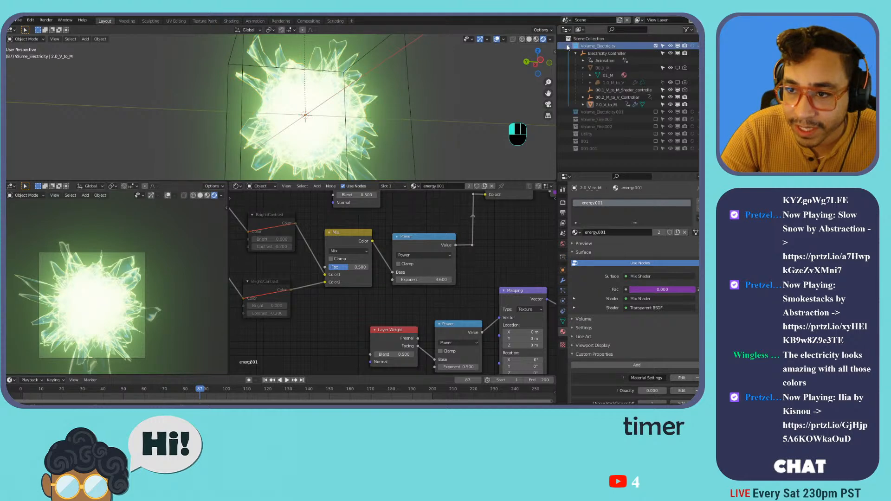
{"action": "left_click", "coordinate": [607, 83]}
{"action": "left_click", "coordinate": [563, 280]}
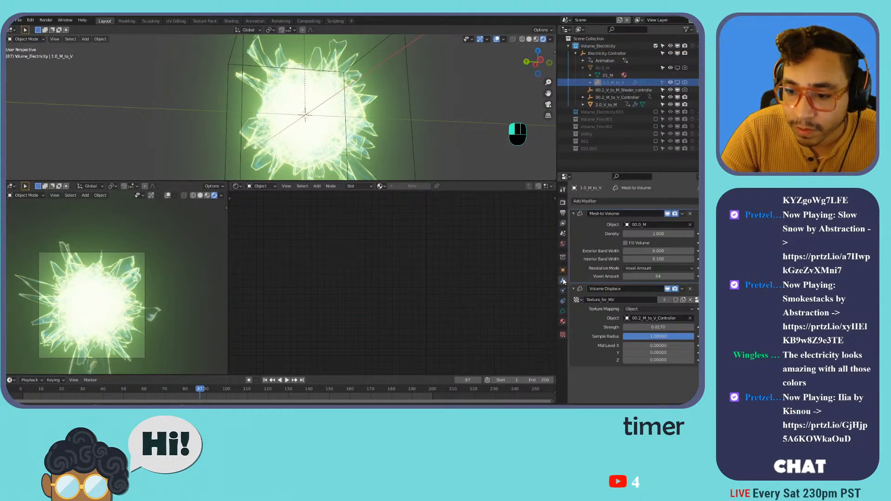
{"action": "left_click", "coordinate": [634, 243]}
{"action": "left_click", "coordinate": [634, 246]}
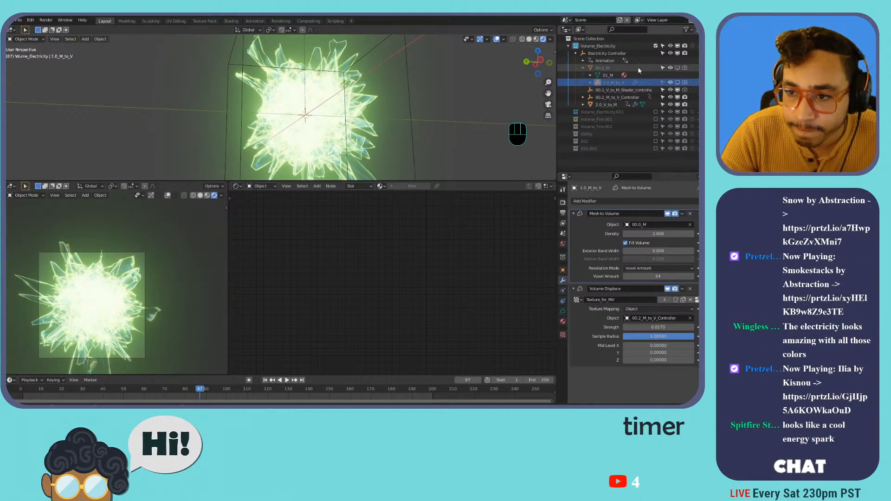
Enable Backface Culling in the energy.001 material settings of the 2.0_V_to_M object and preview the animation.
{"action": "left_click", "coordinate": [559, 323]}
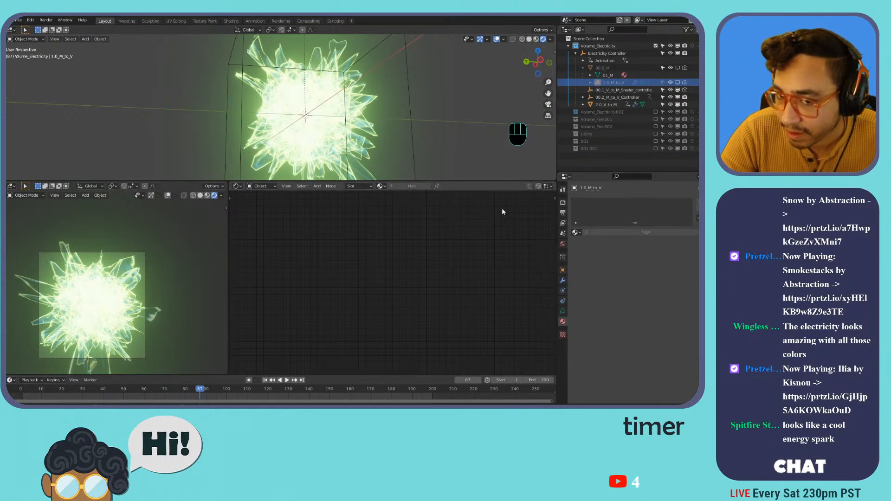
{"action": "left_click", "coordinate": [353, 119]}
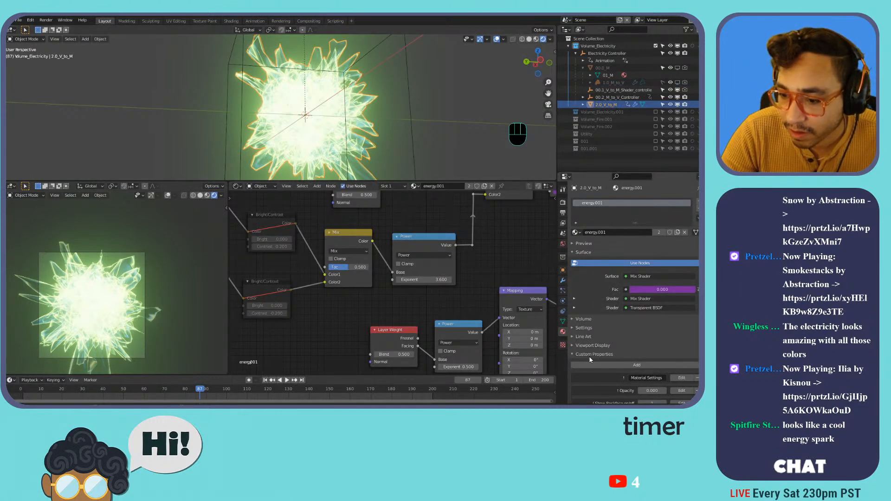
{"action": "left_click", "coordinate": [583, 328]}
{"action": "left_click", "coordinate": [633, 340]}
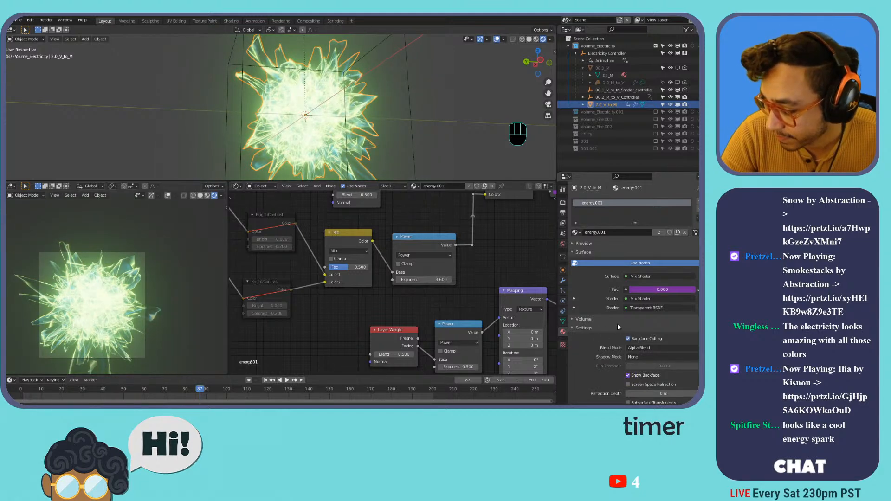
{"action": "key", "text": "space"}
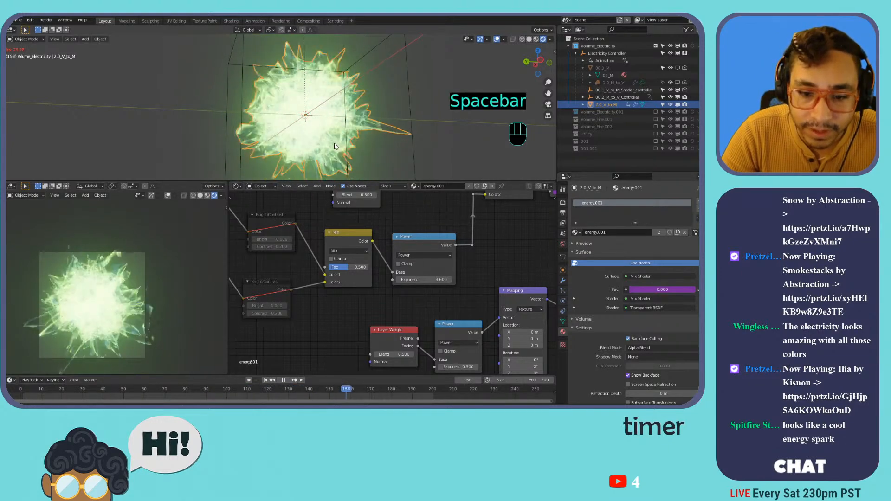
{"action": "middle_click_drag", "start_coordinate": [380, 250], "coordinate": [314, 314]}
{"action": "key", "text": "space"}
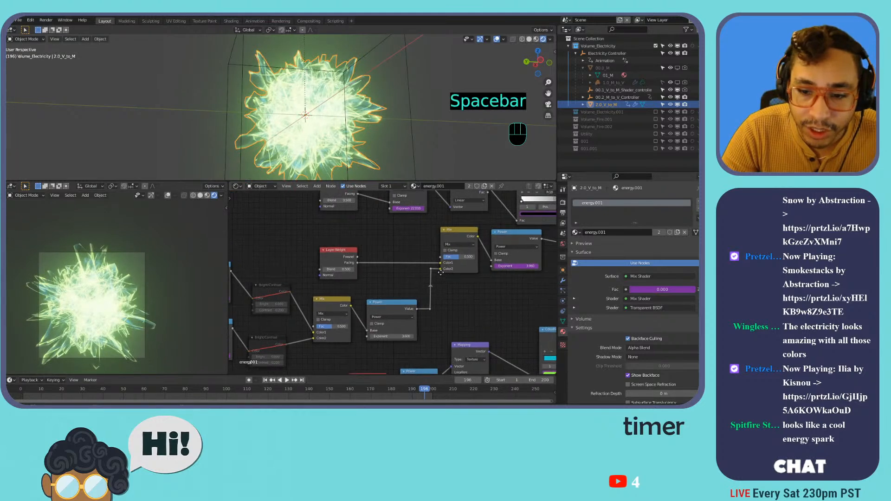
Set the factor of the Mix node that blends the Layer Weight with the Power result to 1.000.
{"action": "left_click_drag", "start_coordinate": [409, 253], "coordinate": [441, 253]}
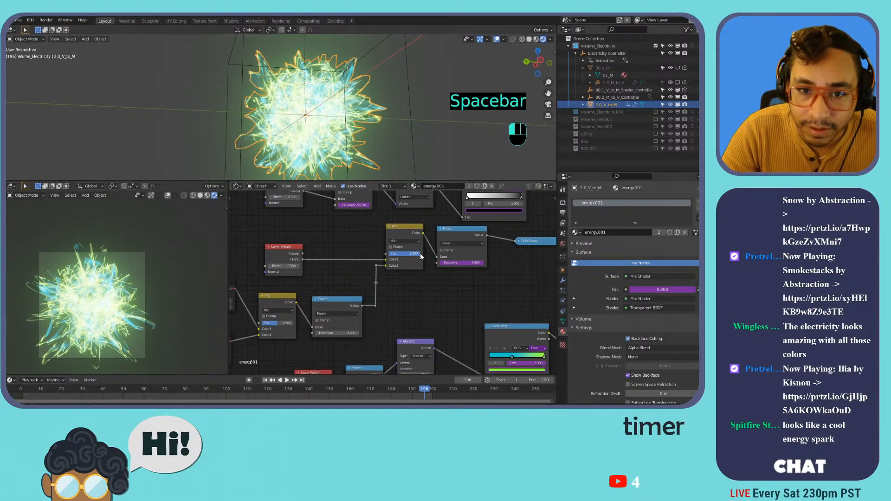
{"action": "key", "text": "ctrl+z"}
{"action": "left_click_drag", "start_coordinate": [408, 253], "coordinate": [441, 244]}
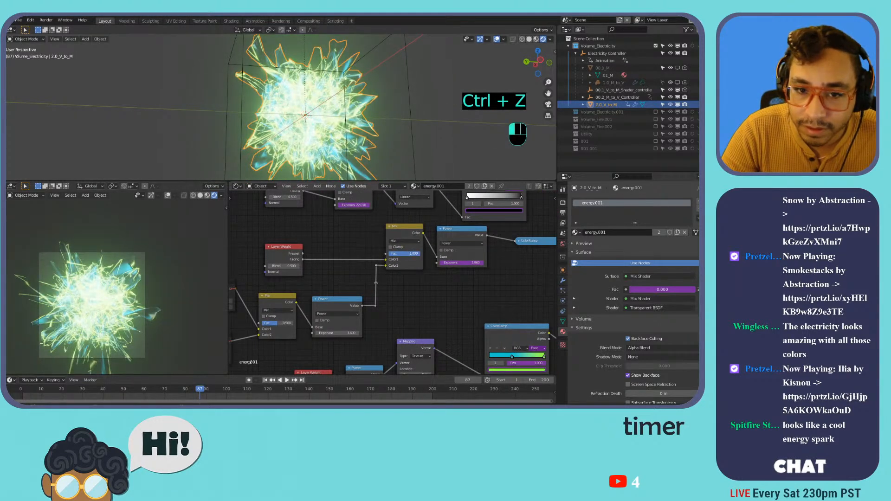
Try adjusting the color part of the energy.001 node tree, and undo the change.
{"action": "scroll", "coordinate": [409, 277], "scroll_direction": "down", "scroll_amount": 4}
{"action": "middle_click_drag", "start_coordinate": [409, 277], "coordinate": [400, 308]}
{"action": "scroll", "coordinate": [389, 259], "scroll_direction": "up", "scroll_amount": 3}
{"action": "scroll", "coordinate": [389, 259], "scroll_direction": "up", "scroll_amount": 3}
{"action": "middle_click_drag", "start_coordinate": [389, 259], "coordinate": [367, 173]}
{"action": "scroll", "coordinate": [408, 311], "scroll_direction": "down", "scroll_amount": 6}
{"action": "middle_click_drag", "start_coordinate": [391, 342], "coordinate": [410, 282]}
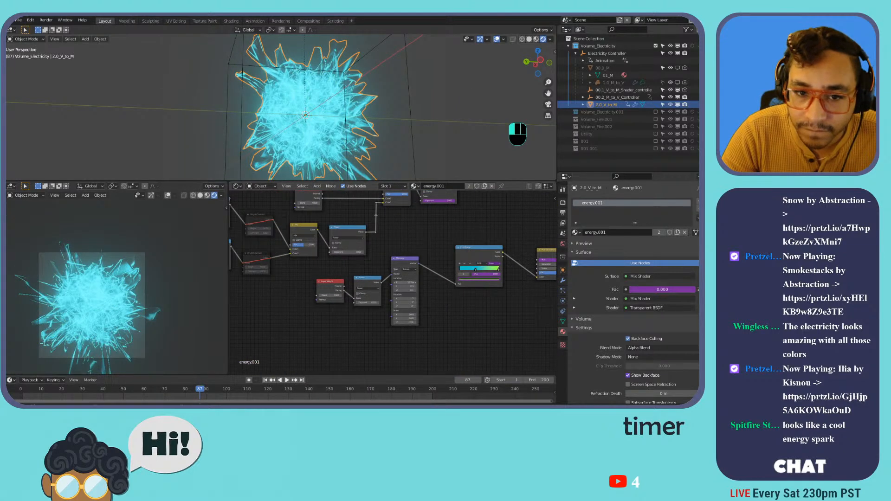
{"action": "key", "text": "ctrl+z"}
{"action": "middle_click_drag", "start_coordinate": [295, 280], "coordinate": [374, 307]}
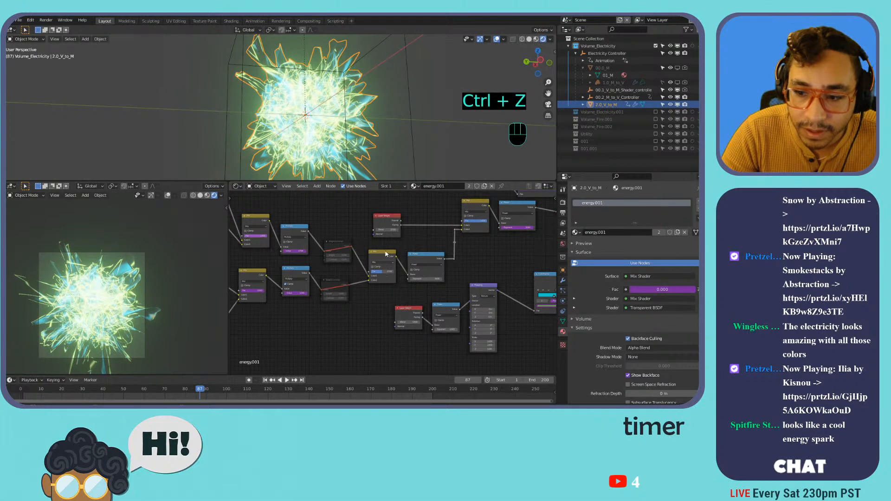
Try changing Energy Color Position 01 in the custom properties of the energy.001 material, and undo it.
{"action": "left_click", "coordinate": [564, 271]}
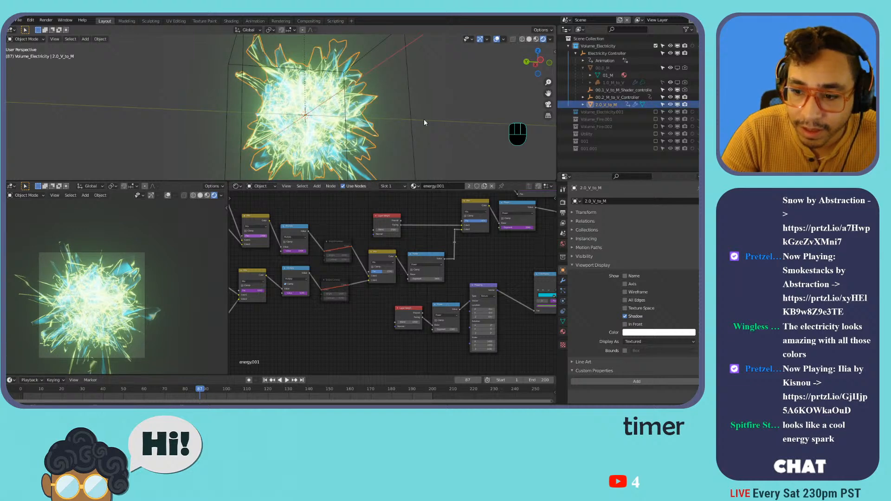
{"action": "left_click", "coordinate": [564, 331]}
{"action": "scroll", "coordinate": [586, 314], "scroll_direction": "down", "scroll_amount": 15}
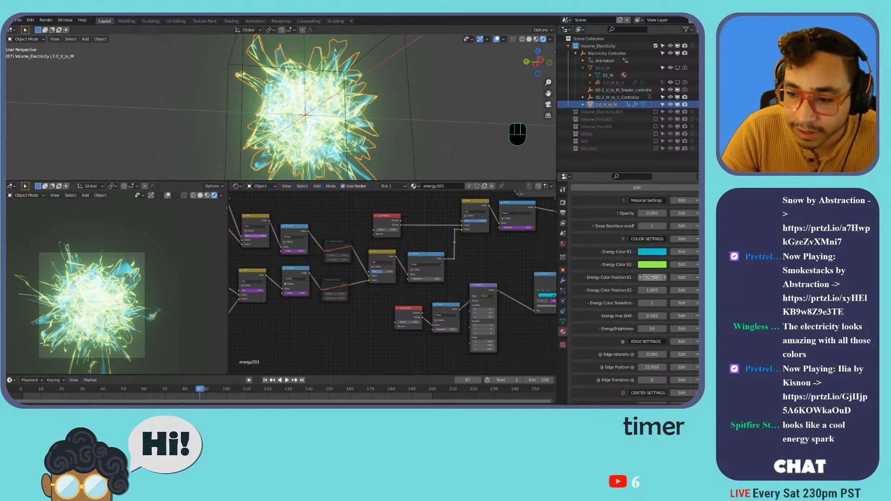
{"action": "left_click_drag", "start_coordinate": [653, 277], "coordinate": [615, 277]}
{"action": "key", "text": "ctrl+z"}
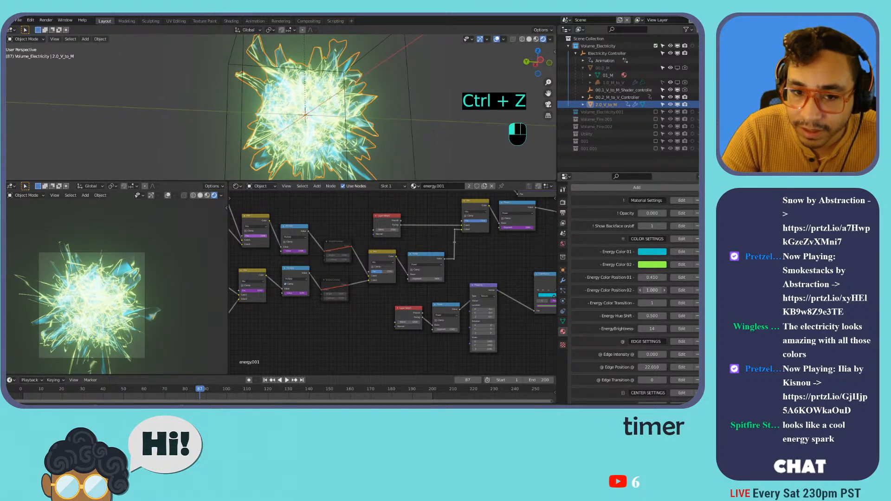
{"action": "mouse_move", "coordinate": [652, 308]}
{"action": "left_mouse_down"}
{"action": "mouse_move", "coordinate": [661, 308]}
{"action": "mouse_move", "coordinate": [620, 311]}
{"action": "mouse_move", "coordinate": [659, 323]}
{"action": "left_mouse_up"}
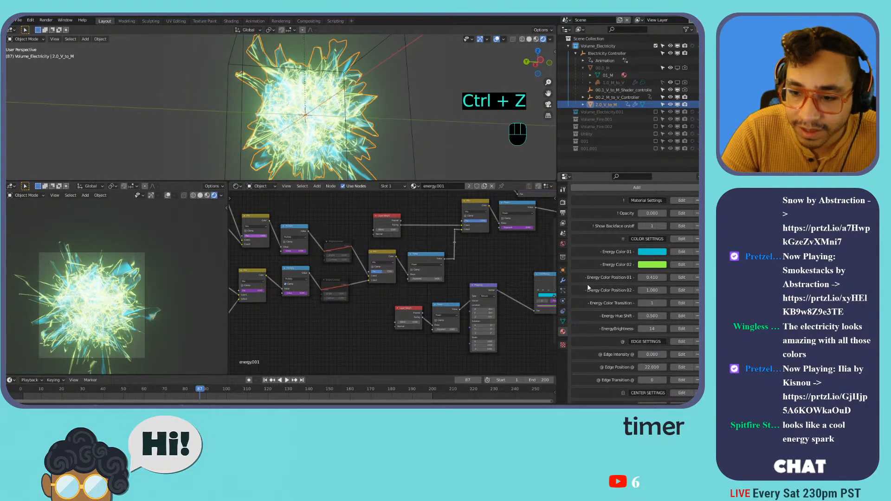
Try the energy.002 material on the 2.0_V_to_M object and preview it in playback.
{"action": "key", "text": "space"}
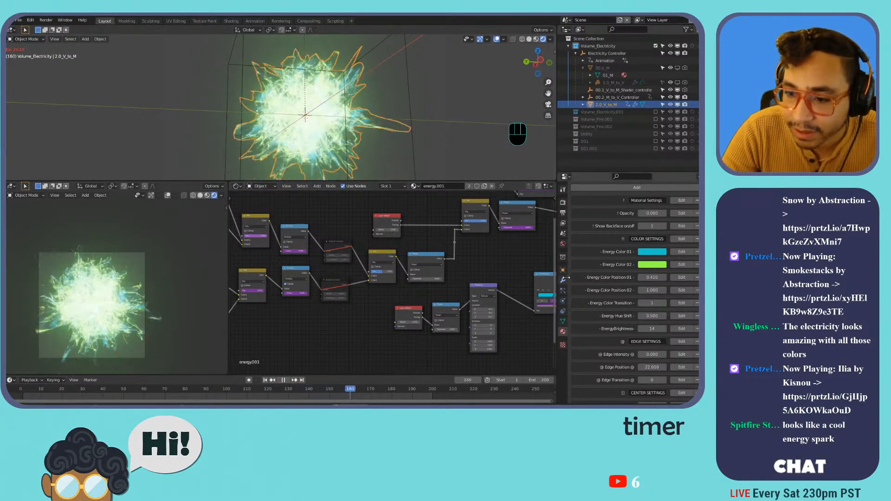
{"action": "scroll", "coordinate": [580, 235], "scroll_direction": "up", "scroll_amount": 14}
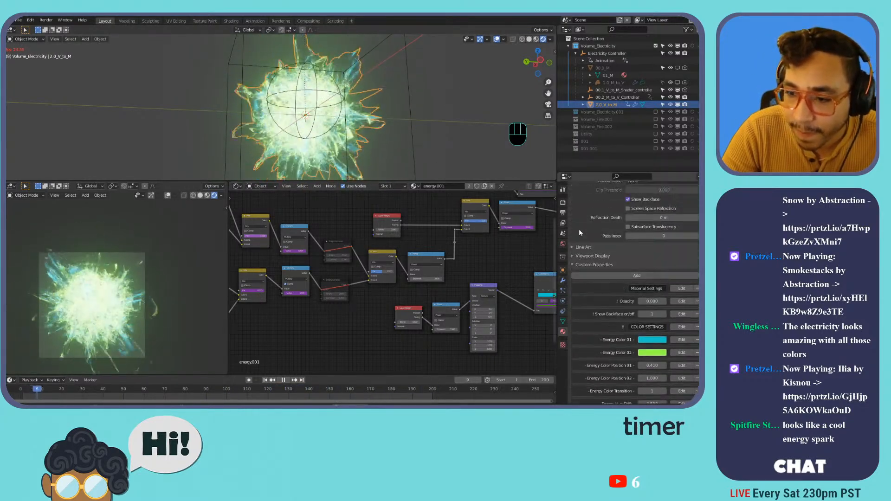
{"action": "left_click", "coordinate": [577, 232]}
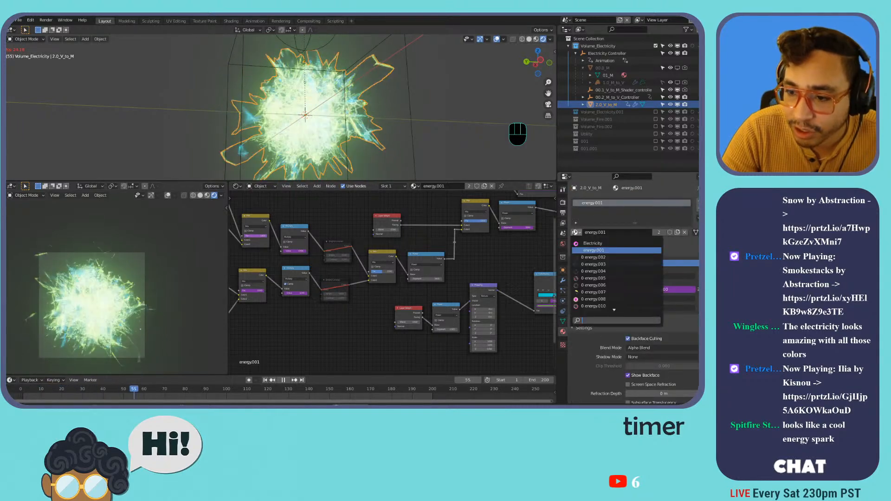
{"action": "left_click", "coordinate": [576, 258]}
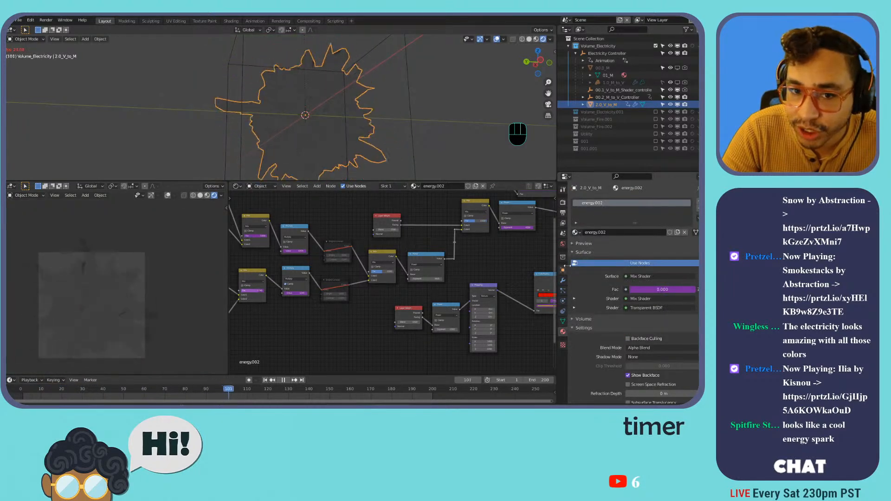
{"action": "key", "text": "space"}
{"action": "key", "text": "space"}
{"action": "key", "text": "space"}
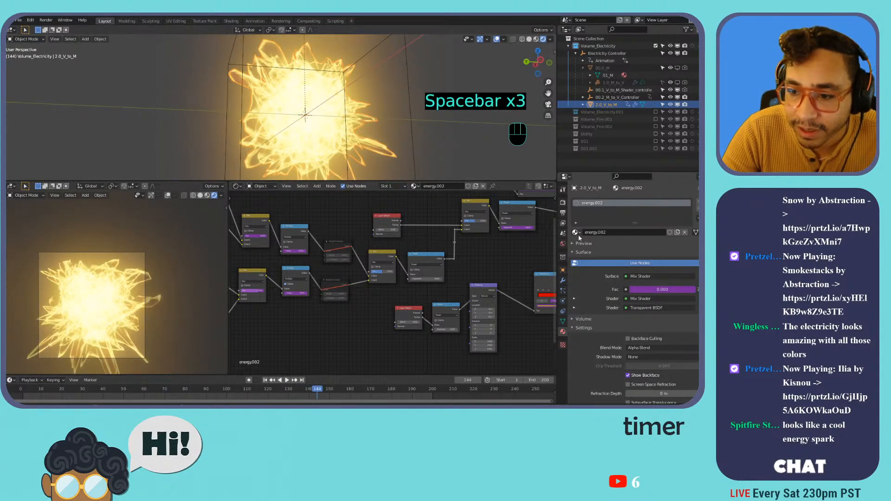
Try the energy.004 material in playback on the 2.0_V_to_M object, and switch back to energy.001.
{"action": "left_click", "coordinate": [576, 233]}
{"action": "left_click", "coordinate": [599, 271]}
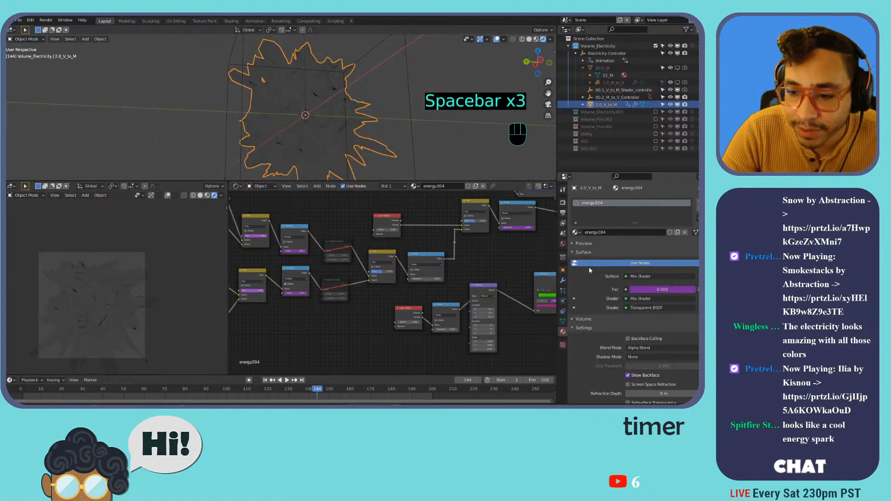
{"action": "key", "text": "space"}
{"action": "key", "text": "space"}
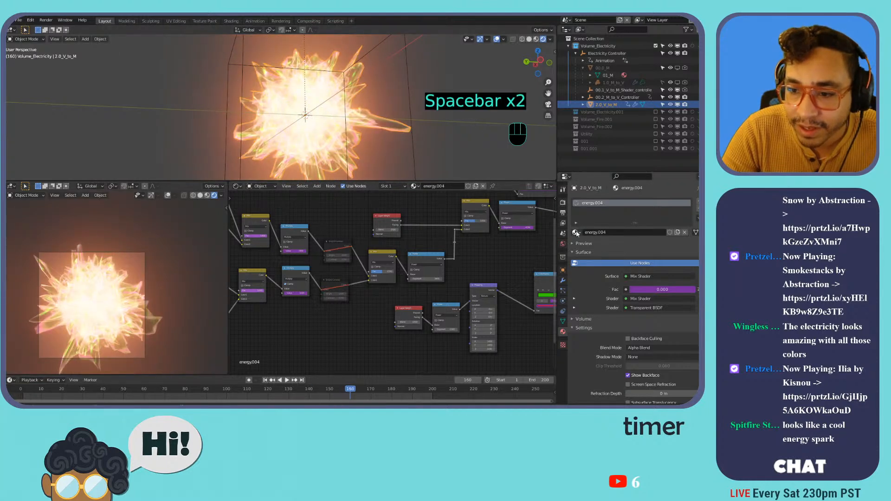
{"action": "left_click", "coordinate": [577, 232]}
{"action": "left_click", "coordinate": [602, 251]}
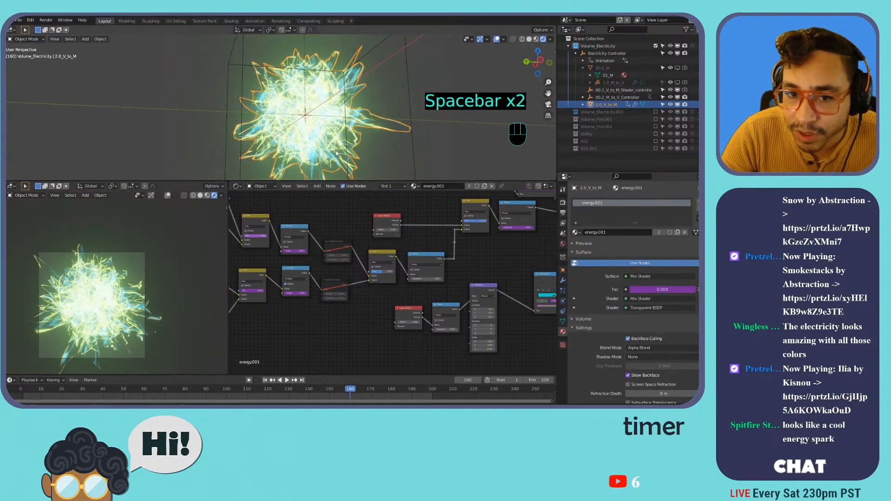
Look through the modifiers of the 1.0_M_to_V object, and open those of the 2.0_V_to_M object.
{"action": "left_click", "coordinate": [613, 82]}
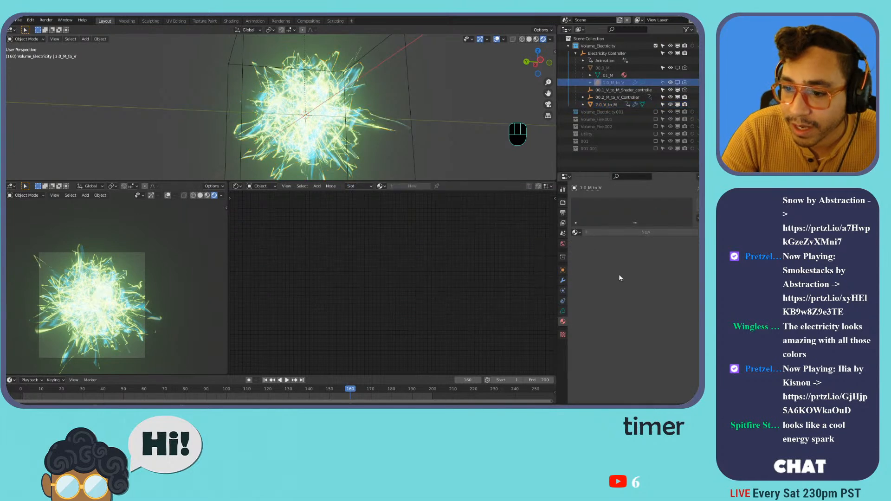
{"action": "left_click", "coordinate": [563, 281]}
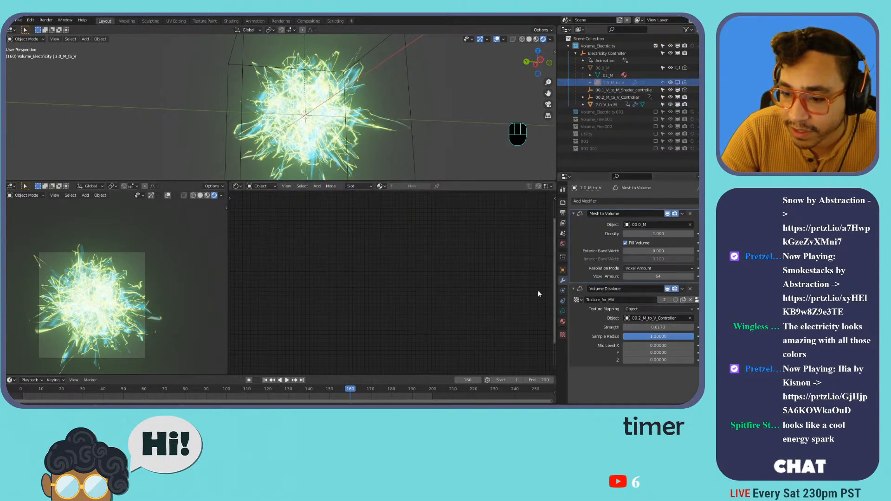
{"action": "left_click", "coordinate": [609, 103]}
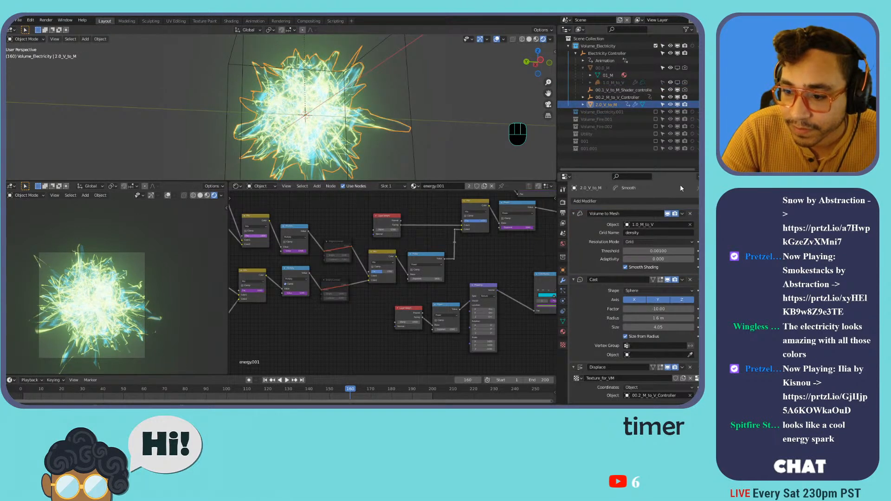
Try removing the Displace modifier from the 2.0_V_to_M object, and undo it.
{"action": "left_click", "coordinate": [573, 214]}
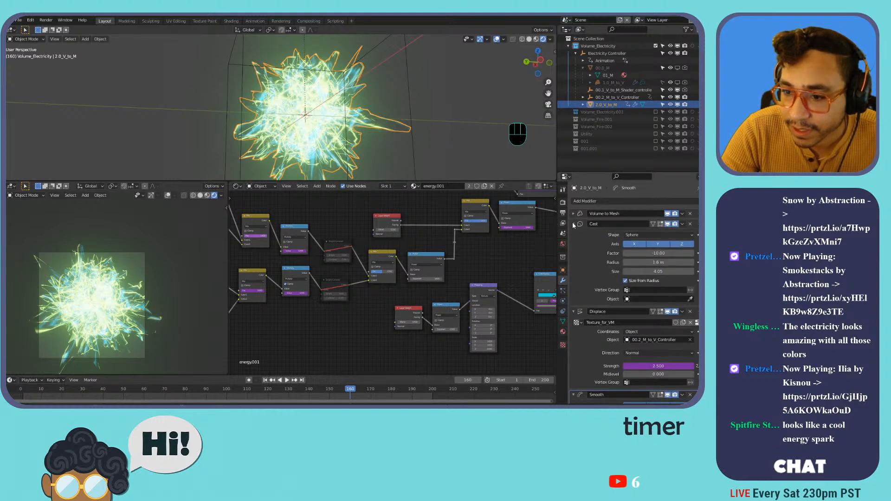
{"action": "left_click", "coordinate": [573, 225]}
{"action": "left_click", "coordinate": [573, 234]}
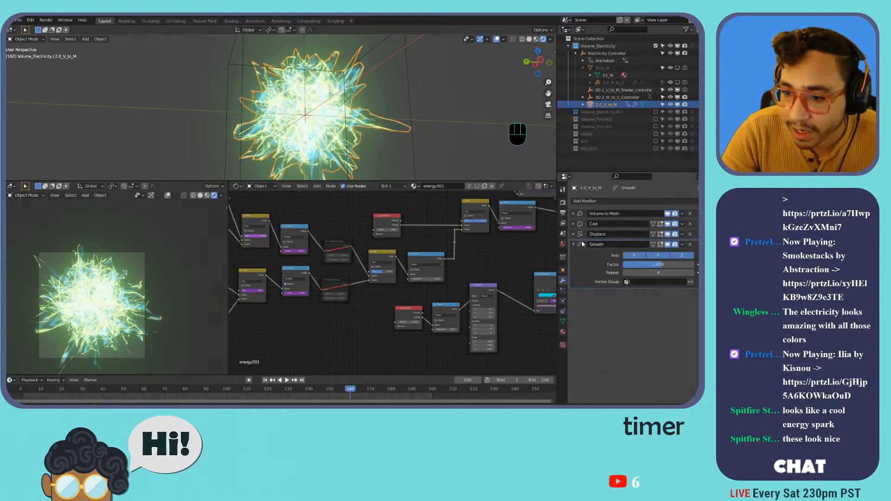
{"action": "left_click", "coordinate": [690, 235]}
{"action": "key", "text": "ctrl+z"}
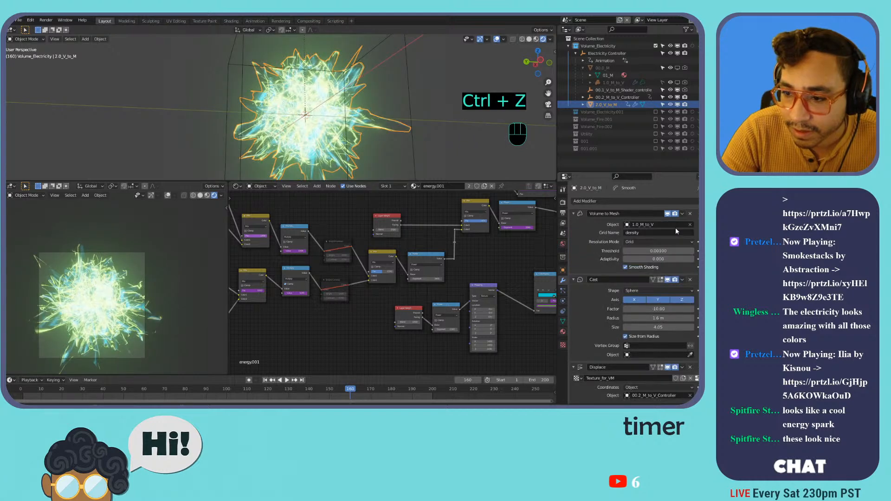
Try removing the Cast modifier and replacing the driven Displace Strength with 1.400 on the 2.0_V_to_M object, previewing the animation.
{"action": "left_click", "coordinate": [690, 280]}
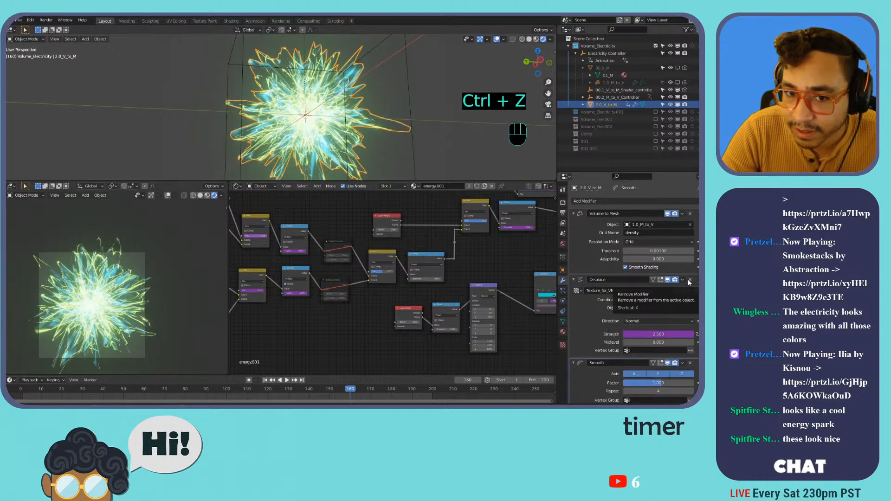
{"action": "left_click", "coordinate": [573, 213]}
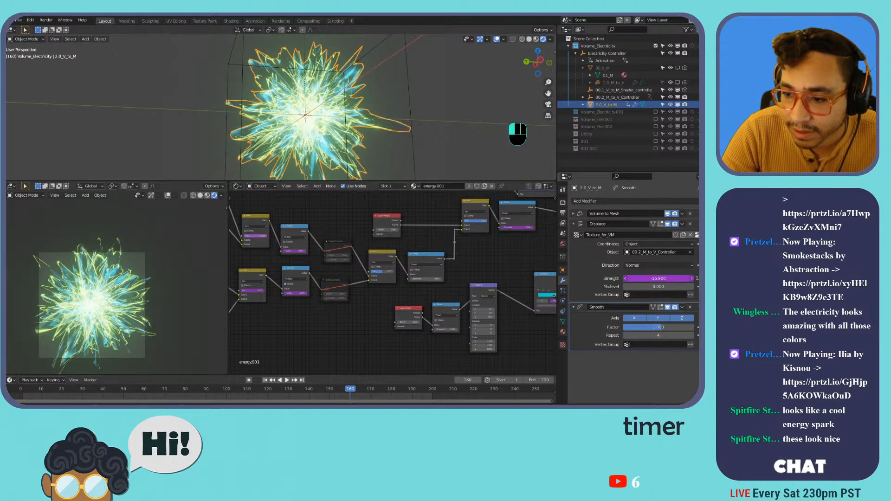
{"action": "right_click", "coordinate": [665, 278]}
{"action": "left_click", "coordinate": [664, 278]}
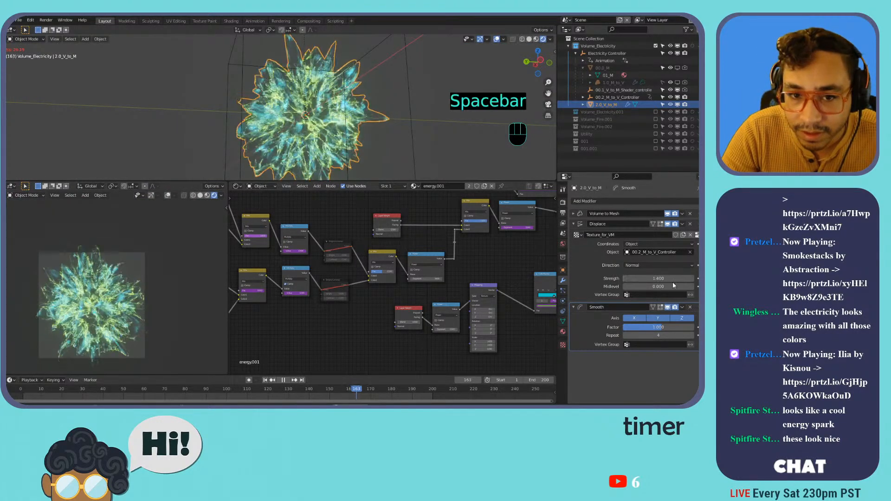
{"action": "key", "text": "space"}
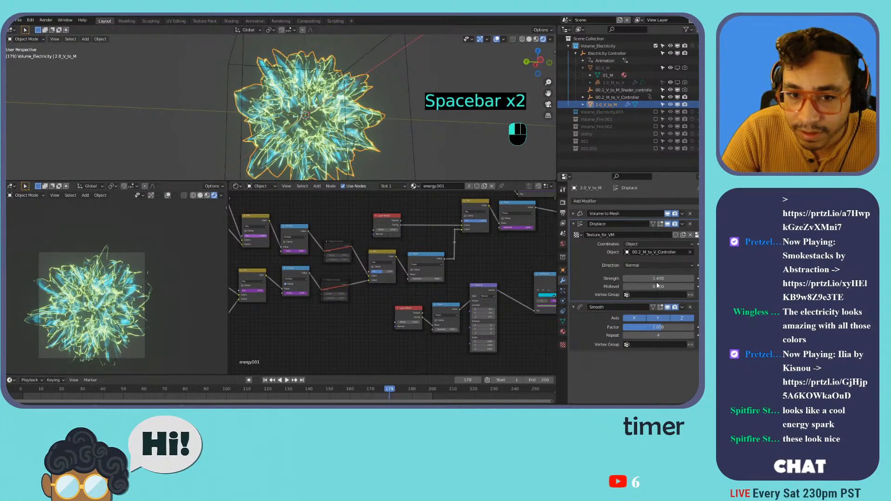
{"action": "mouse_move", "coordinate": [658, 279]}
{"action": "left_mouse_down"}
{"action": "mouse_move", "coordinate": [673, 278]}
{"action": "mouse_move", "coordinate": [645, 279]}
{"action": "mouse_move", "coordinate": [685, 279]}
{"action": "mouse_move", "coordinate": [650, 279]}
{"action": "mouse_move", "coordinate": [678, 278]}
{"action": "mouse_move", "coordinate": [667, 279]}
{"action": "left_mouse_up"}
{"action": "key", "text": "ctrl+z"}
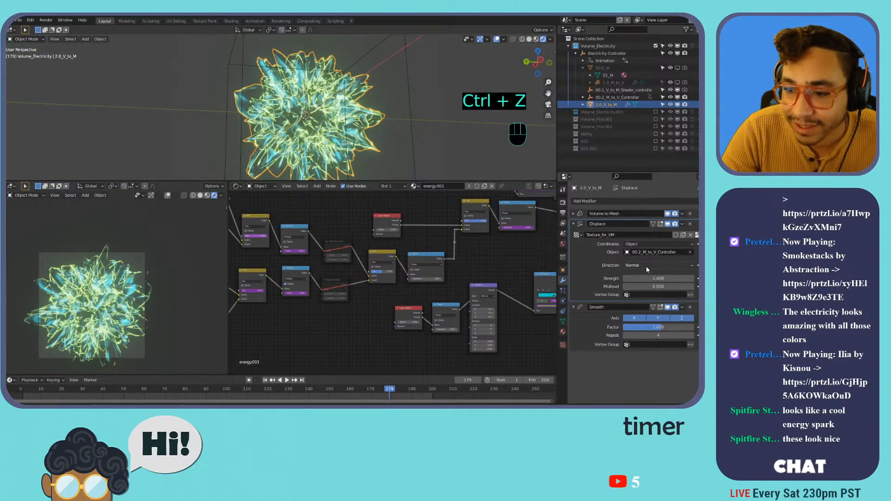
Undo the Displace Strength changes and the removal of the Cast modifier.
{"action": "key", "text": "ctrl+z"}
{"action": "key", "text": "ctrl+z"}
{"action": "key", "text": "ctrl+z"}
{"action": "key", "text": "ctrl+z"}
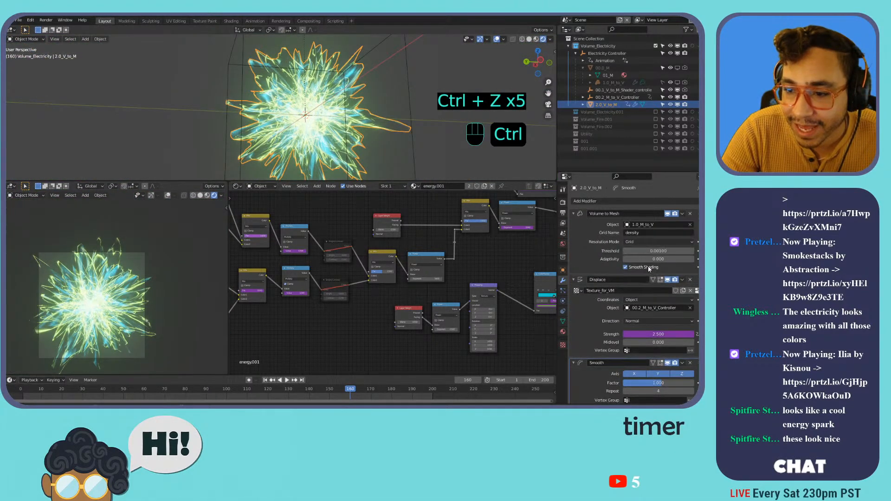
{"action": "key", "text": "ctrl+z"}
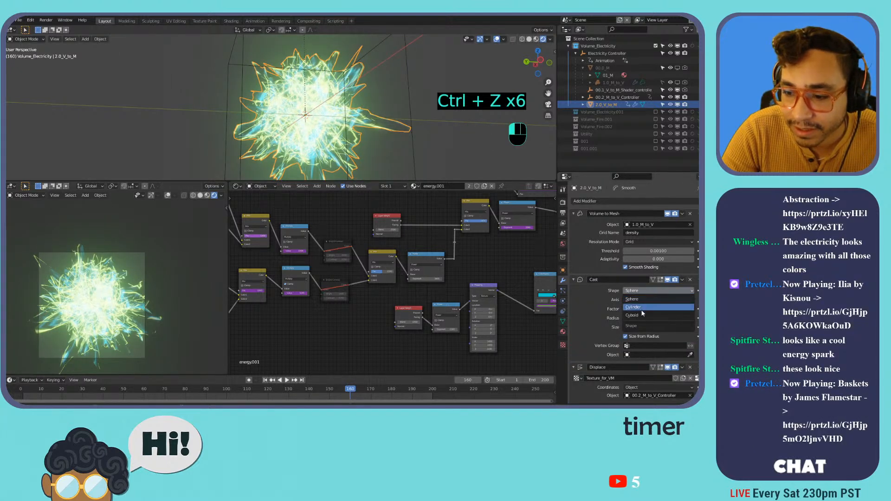
Set the Cast modifier's shape to Cylinder and examine the animated result from the side during playback.
{"action": "left_click", "coordinate": [642, 308]}
{"action": "key", "text": "space"}
{"action": "middle_click_drag", "start_coordinate": [320, 53], "coordinate": [338, 108]}
{"action": "scroll", "coordinate": [322, 76], "scroll_direction": "down", "scroll_amount": 5}
{"action": "scroll", "coordinate": [310, 94], "scroll_direction": "up", "scroll_amount": 4}
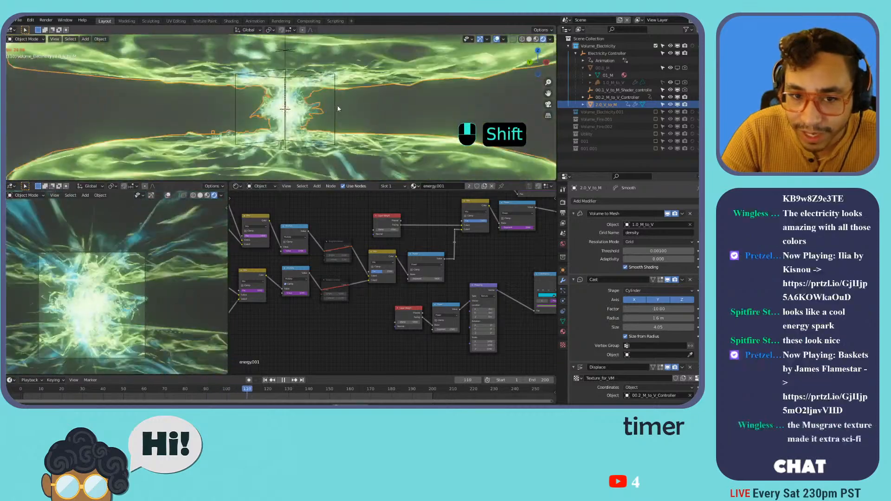
Try the Cast modifier at a factor of 10.00 with the Cylinder shape, and a different factor with the Cuboid shape, during playback.
{"action": "key", "text": "space"}
{"action": "left_click", "coordinate": [392, 108]}
{"action": "key", "text": "space"}
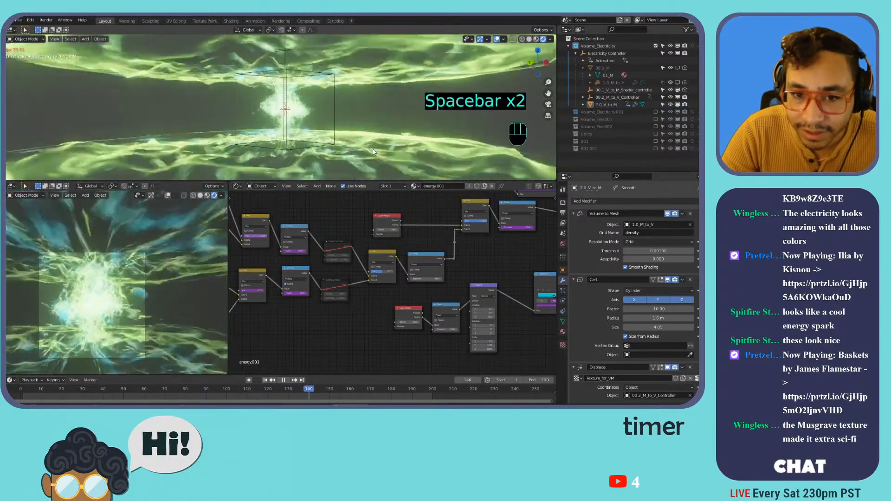
{"action": "left_click", "coordinate": [374, 152]}
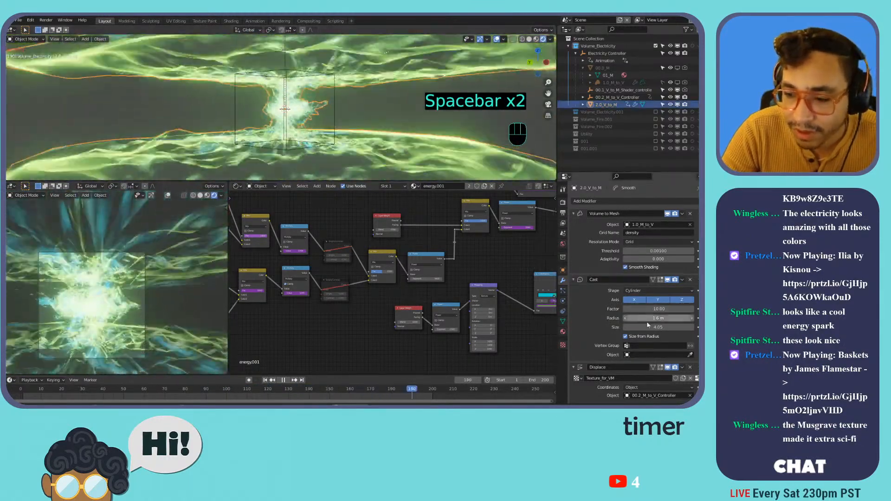
{"action": "left_click_drag", "start_coordinate": [650, 309], "coordinate": [672, 309]}
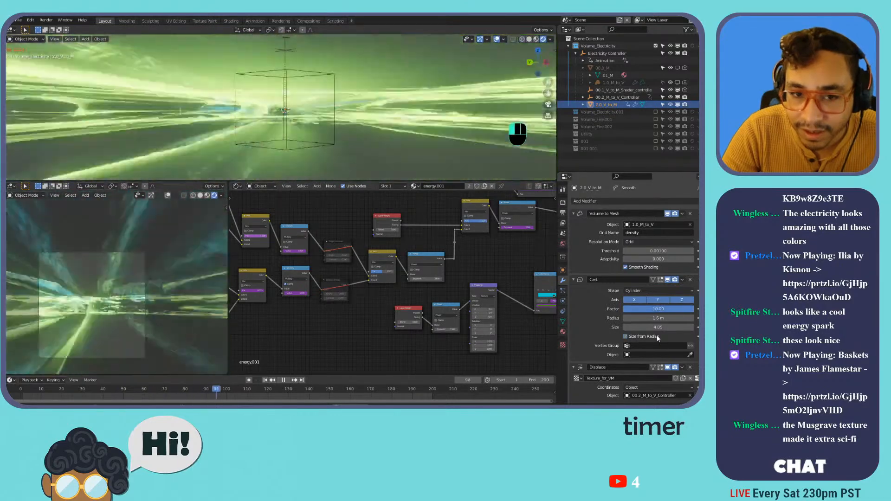
{"action": "left_click", "coordinate": [663, 290]}
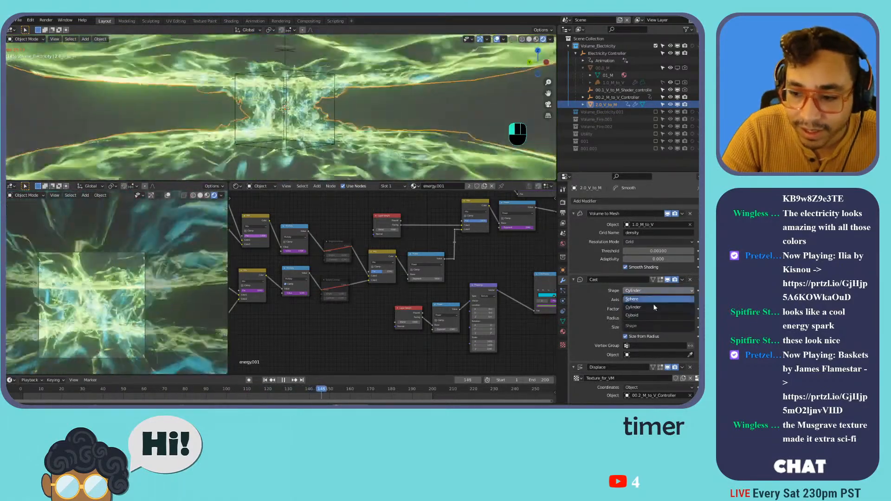
{"action": "left_click", "coordinate": [657, 315]}
{"action": "mouse_move", "coordinate": [665, 311]}
{"action": "left_mouse_down"}
{"action": "mouse_move", "coordinate": [623, 310]}
{"action": "mouse_move", "coordinate": [695, 310]}
{"action": "mouse_move", "coordinate": [666, 309]}
{"action": "left_mouse_up"}
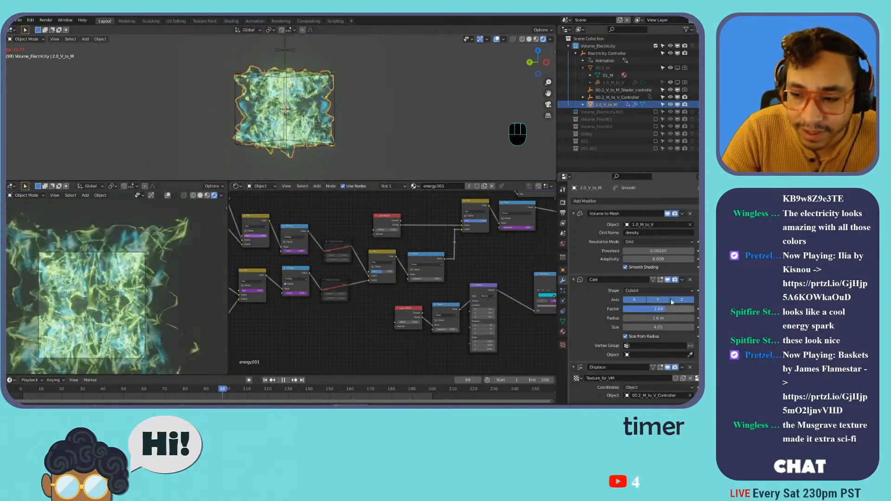
Remove the Cast modifier, delete the Displace Strength driver, and set the Strength to -0.900.
{"action": "left_click", "coordinate": [690, 280]}
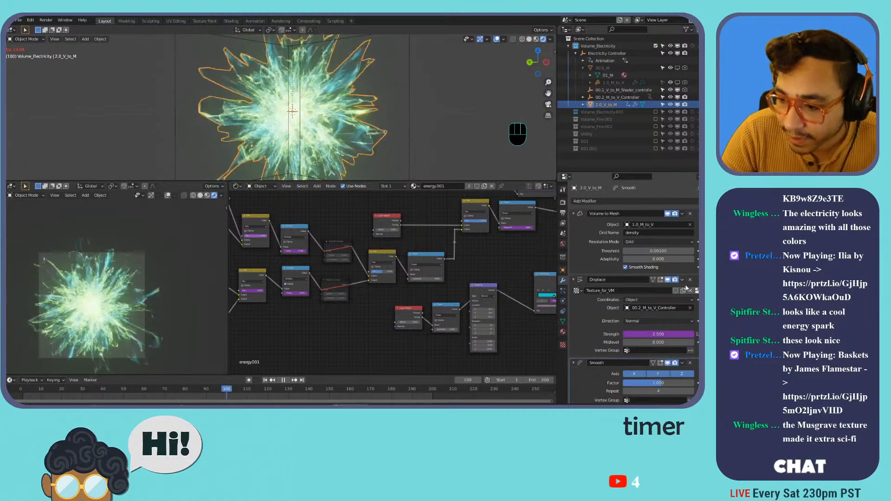
{"action": "right_click", "coordinate": [653, 336]}
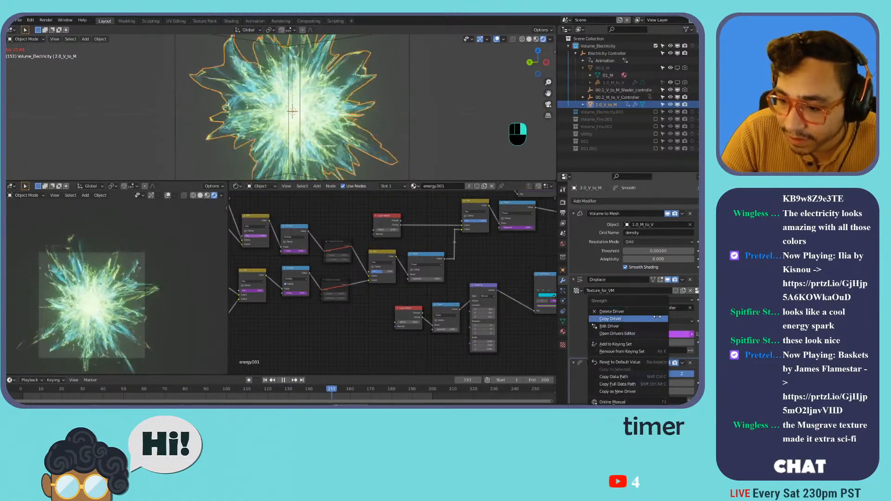
{"action": "left_click", "coordinate": [612, 311]}
{"action": "mouse_move", "coordinate": [664, 334]}
{"action": "left_mouse_down"}
{"action": "mouse_move", "coordinate": [674, 334]}
{"action": "mouse_move", "coordinate": [647, 334]}
{"action": "left_mouse_up"}
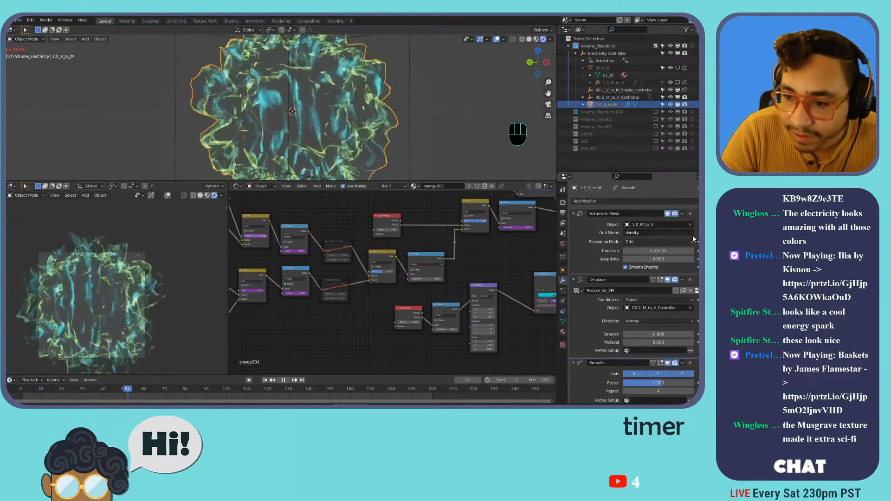
Add a Simple Deform modifier to the 2.0_V_to_M object, twisting it 360° about the Z axis.
{"action": "left_click", "coordinate": [572, 213]}
{"action": "left_click", "coordinate": [573, 224]}
{"action": "left_click", "coordinate": [584, 201]}
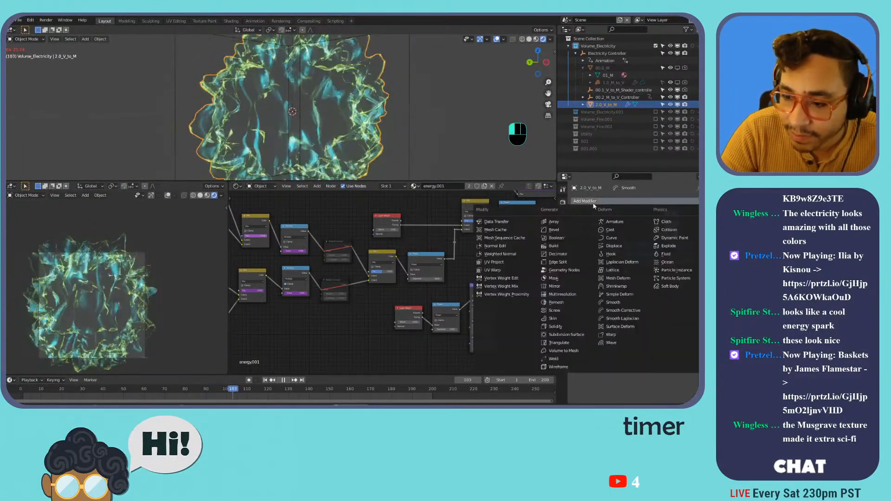
{"action": "left_click", "coordinate": [616, 304]}
{"action": "left_click", "coordinate": [682, 322]}
{"action": "left_click_drag", "start_coordinate": [650, 304], "coordinate": [691, 304]}
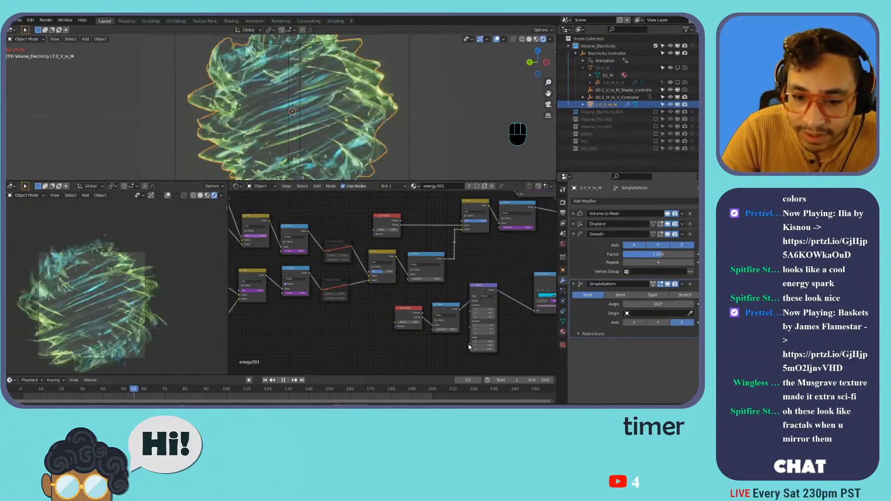
Try an Edge Intensity of 0.580 in the energy.001 material's custom properties, and undo it.
{"action": "middle_click_drag", "start_coordinate": [460, 264], "coordinate": [271, 277]}
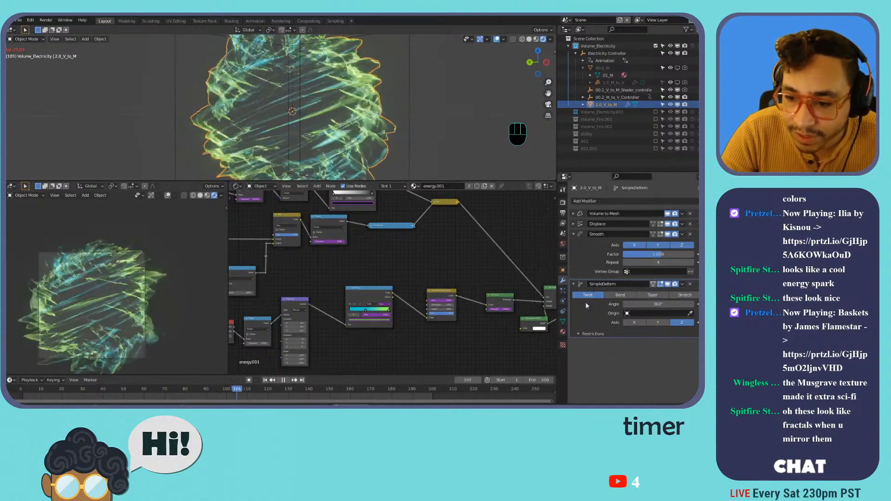
{"action": "left_click", "coordinate": [564, 332]}
{"action": "scroll", "coordinate": [594, 322], "scroll_direction": "down", "scroll_amount": 10}
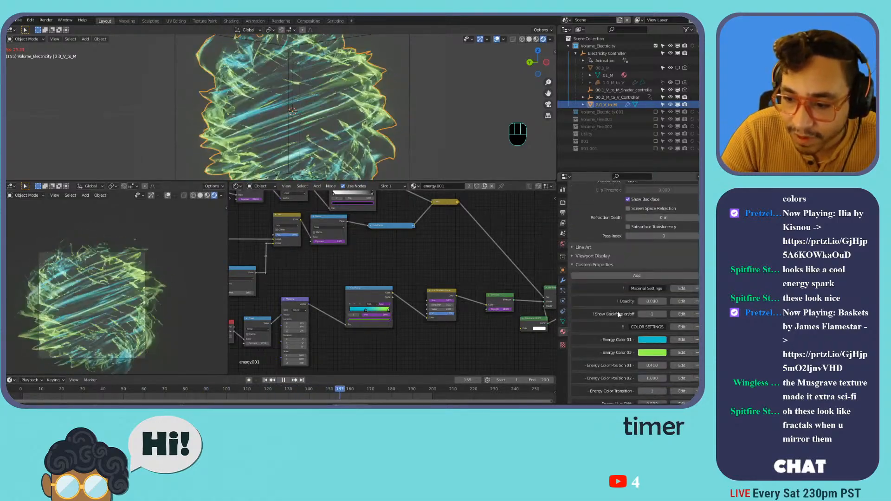
{"action": "scroll", "coordinate": [623, 302], "scroll_direction": "down", "scroll_amount": 2}
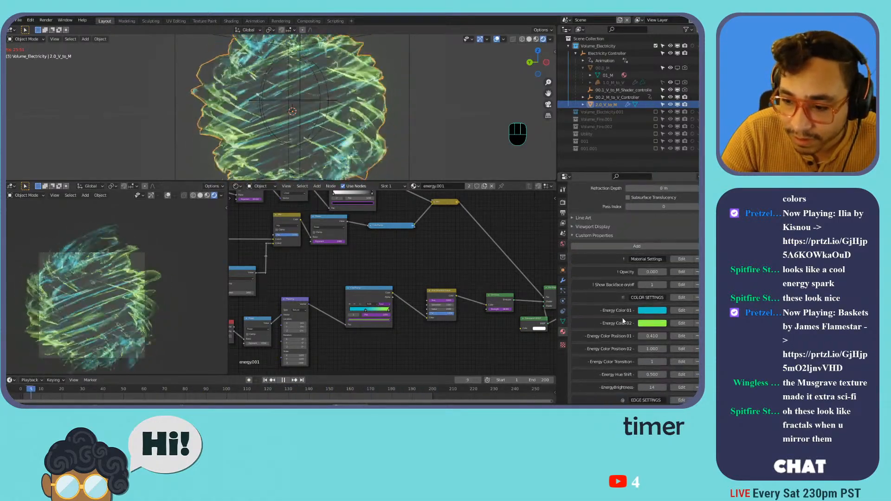
{"action": "scroll", "coordinate": [623, 320], "scroll_direction": "down", "scroll_amount": 3}
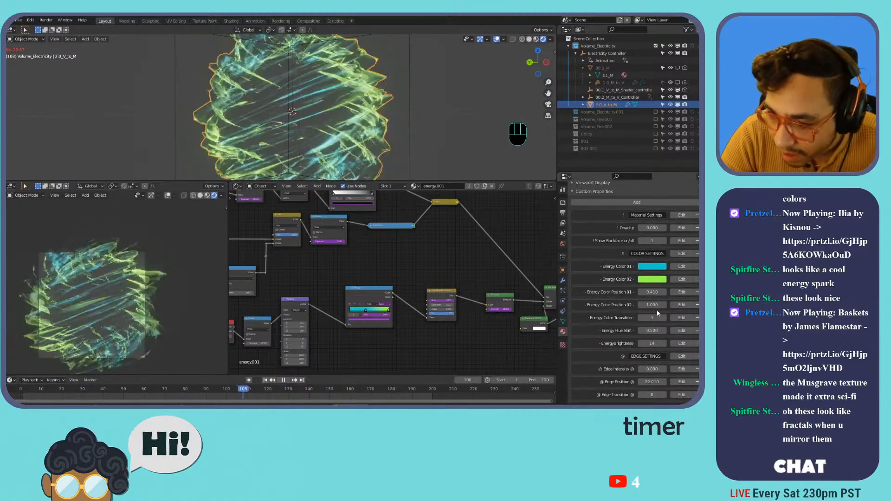
{"action": "scroll", "coordinate": [658, 314], "scroll_direction": "down", "scroll_amount": 3}
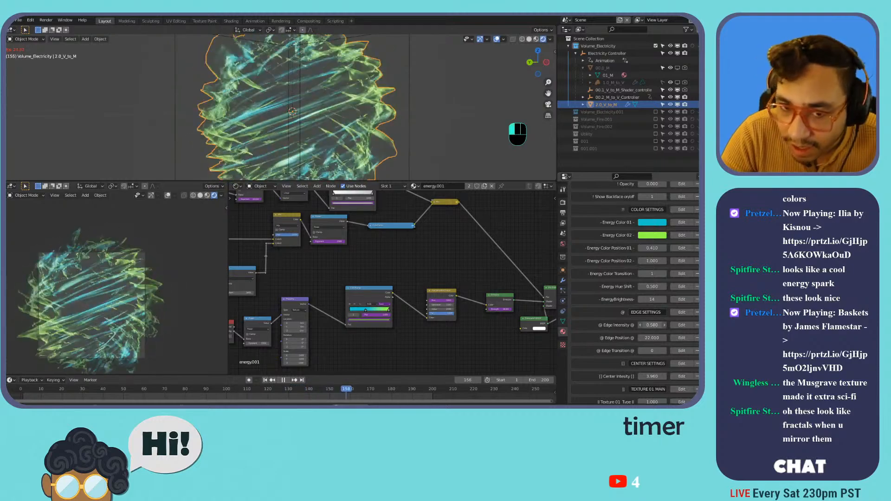
{"action": "key", "text": "ctrl+z"}
Set the energy.001 material's Show Backface on/off to 0 and its Energy Brightness to 161.
{"action": "scroll", "coordinate": [630, 289], "scroll_direction": "down", "scroll_amount": 4}
{"action": "scroll", "coordinate": [634, 294], "scroll_direction": "down", "scroll_amount": 9}
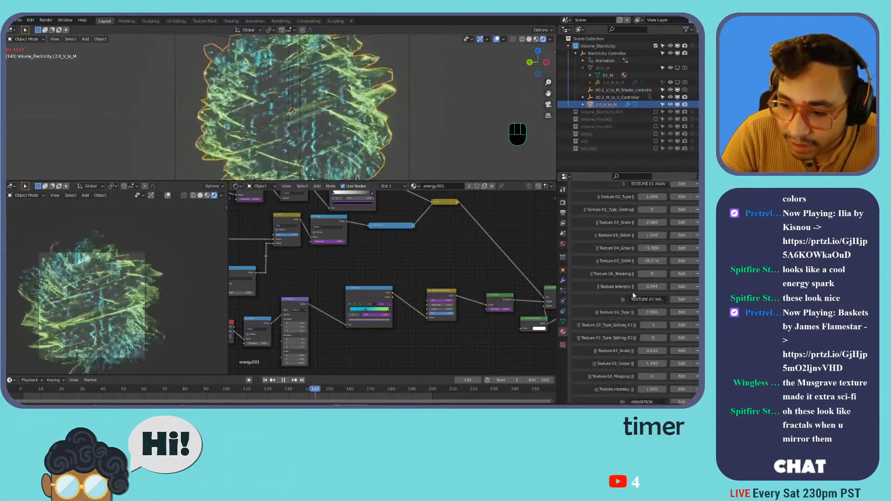
{"action": "scroll", "coordinate": [634, 294], "scroll_direction": "up", "scroll_amount": 12}
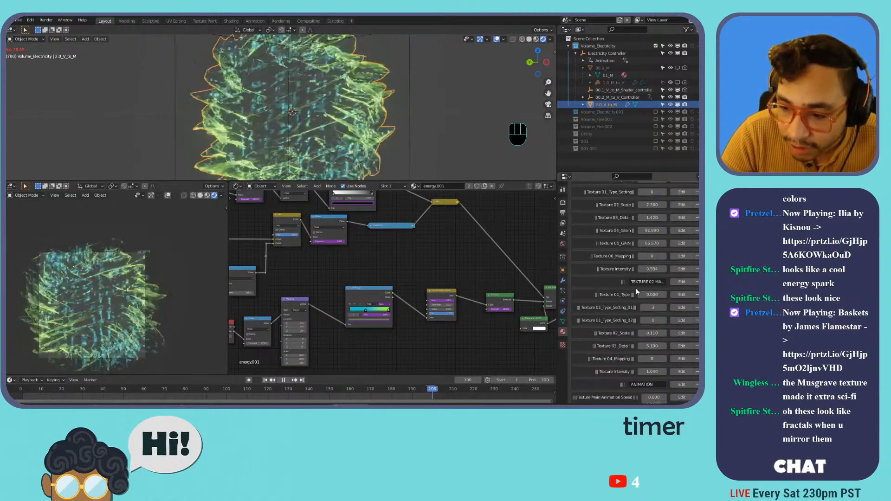
{"action": "scroll", "coordinate": [637, 287], "scroll_direction": "up", "scroll_amount": 4}
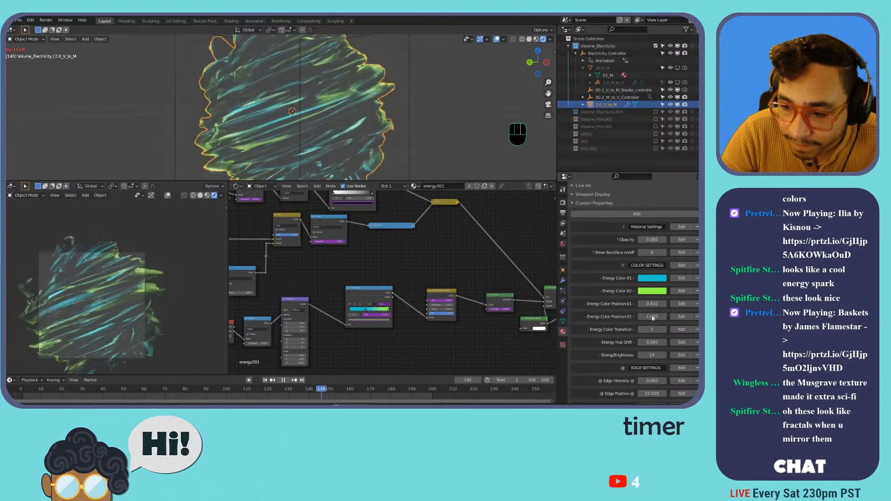
{"action": "mouse_move", "coordinate": [650, 357]}
{"action": "left_mouse_down"}
{"action": "mouse_move", "coordinate": [709, 356]}
{"action": "mouse_move", "coordinate": [595, 356]}
{"action": "mouse_move", "coordinate": [650, 358]}
{"action": "left_mouse_up"}
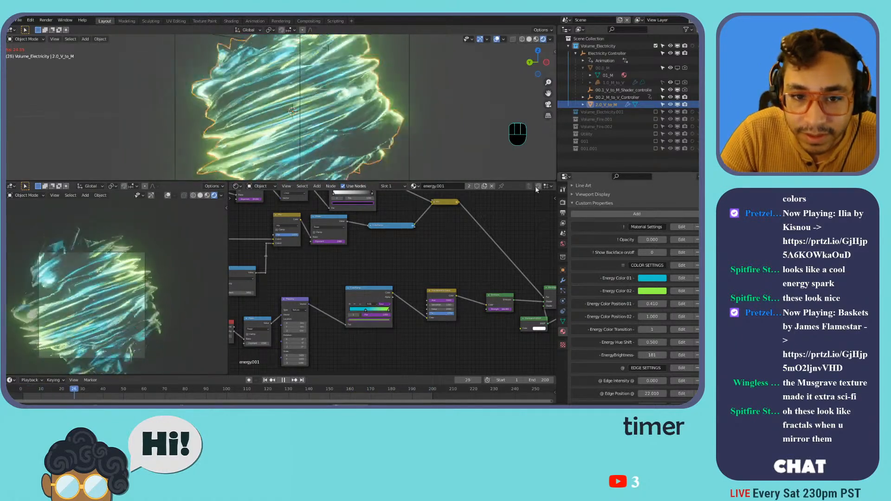
Examine the twisted energy effect through the camera, pausing and resuming the animation and inspecting its surface up close.
{"action": "middle_click_drag", "start_coordinate": [331, 98], "coordinate": [362, 97], "text": "shift"}
{"action": "key", "text": "space"}
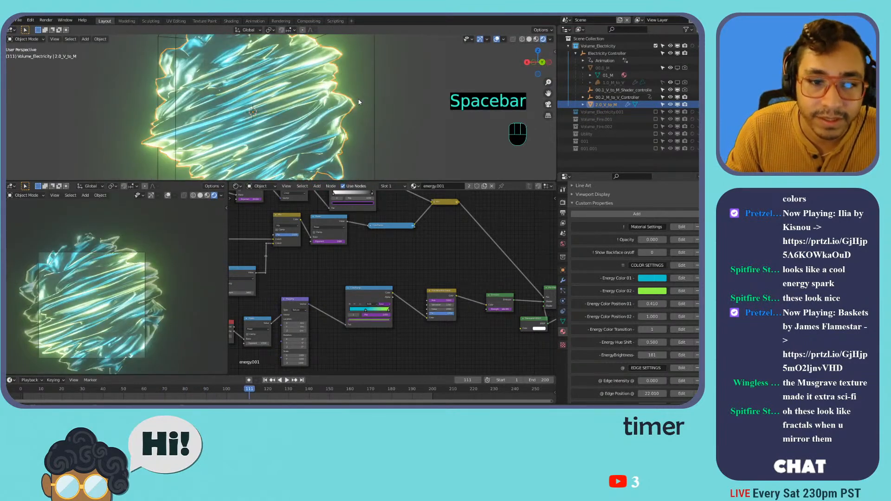
{"action": "key", "text": "KP_0"}
{"action": "key", "text": "space"}
{"action": "key", "text": "space"}
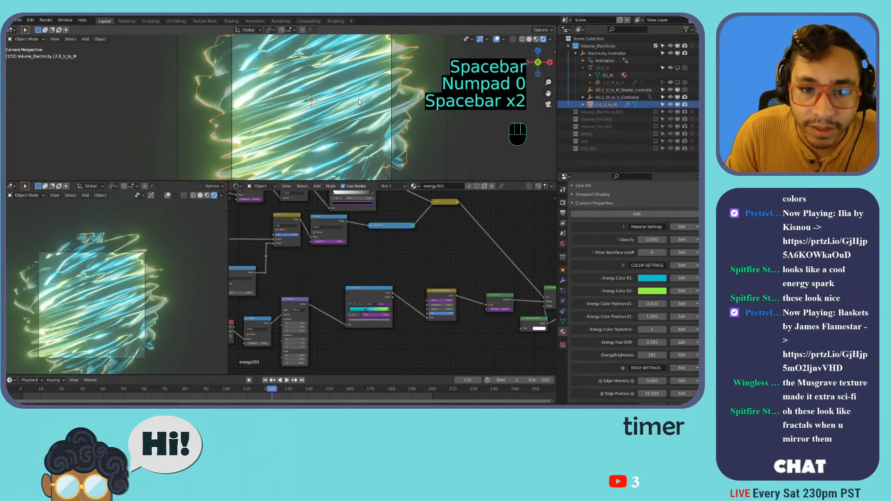
{"action": "scroll", "coordinate": [320, 68], "scroll_direction": "up", "scroll_amount": 5}
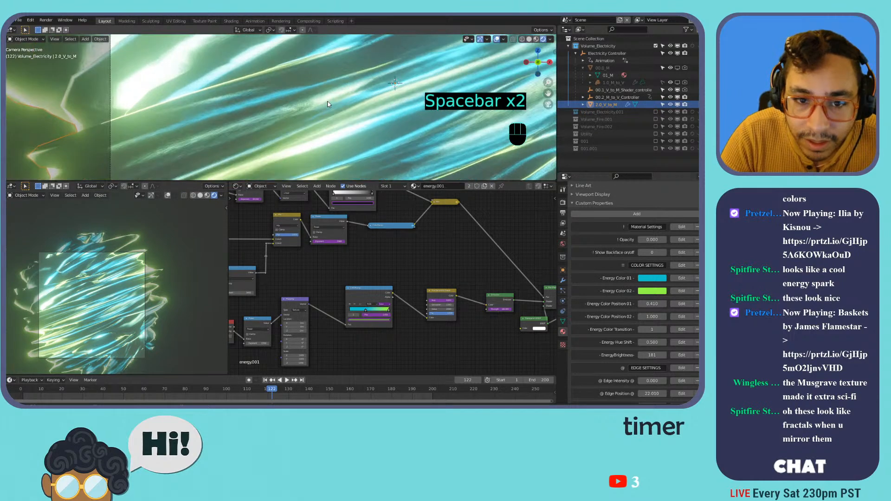
{"action": "scroll", "coordinate": [331, 108], "scroll_direction": "down", "scroll_amount": 5}
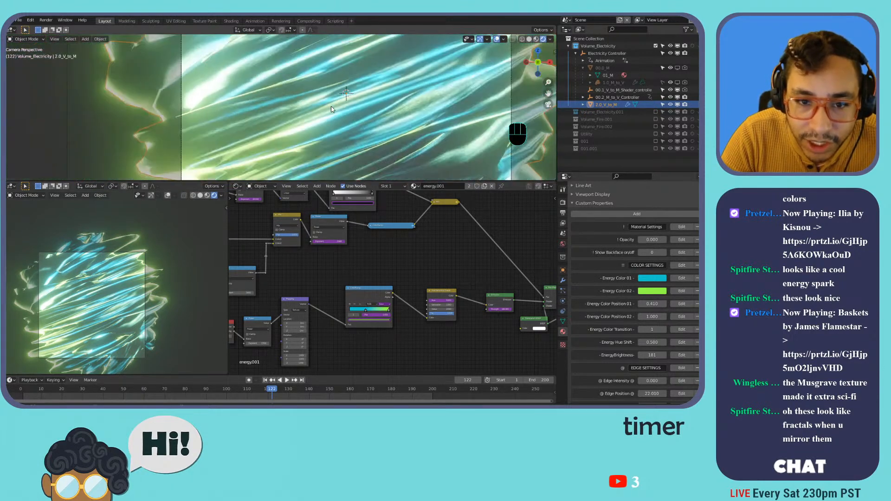
{"action": "scroll", "coordinate": [334, 106], "scroll_direction": "down", "scroll_amount": 2}
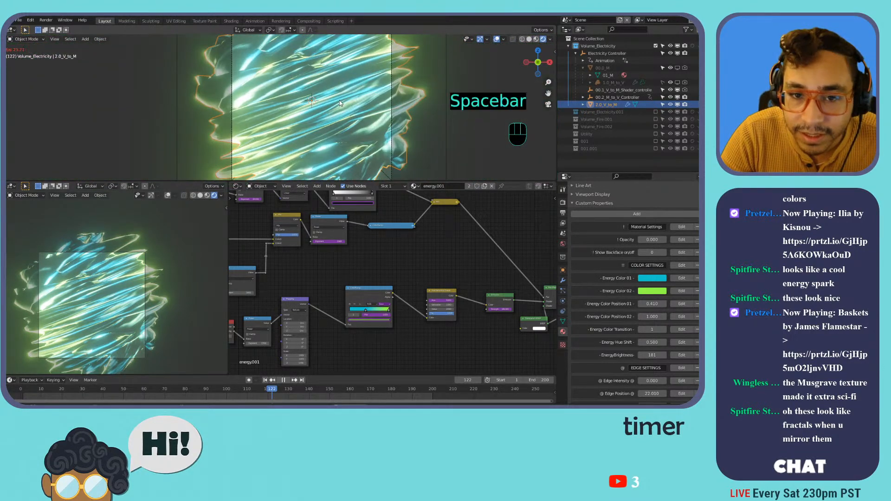
{"action": "key", "text": "space"}
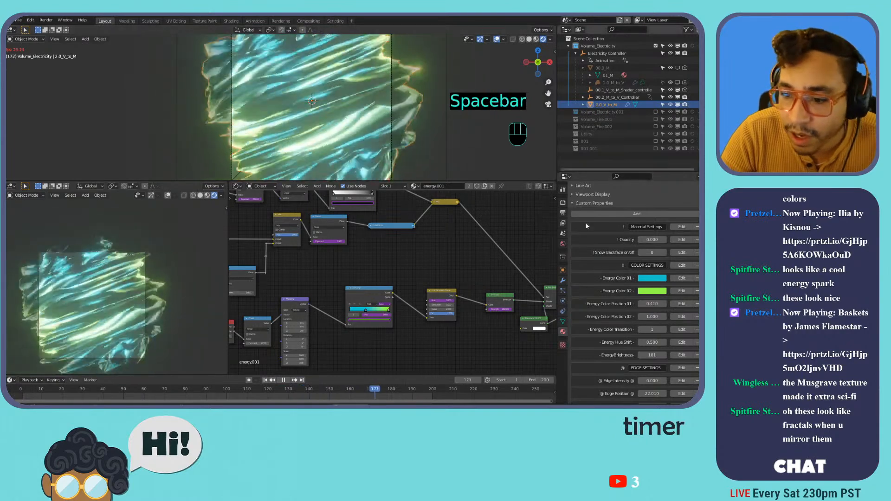
Try the Simple Deform modifier above Smooth in the stack, previewing the animation, and move it back below.
{"action": "left_click", "coordinate": [563, 281]}
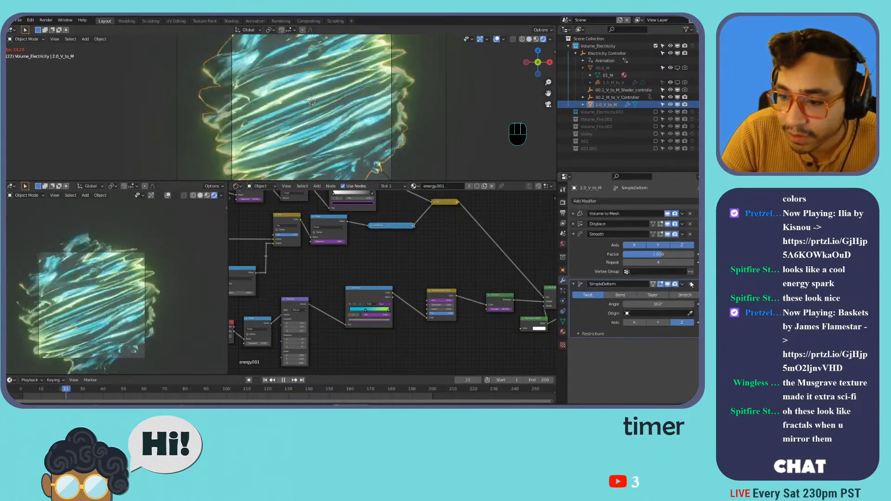
{"action": "left_click_drag", "start_coordinate": [696, 275], "coordinate": [695, 226]}
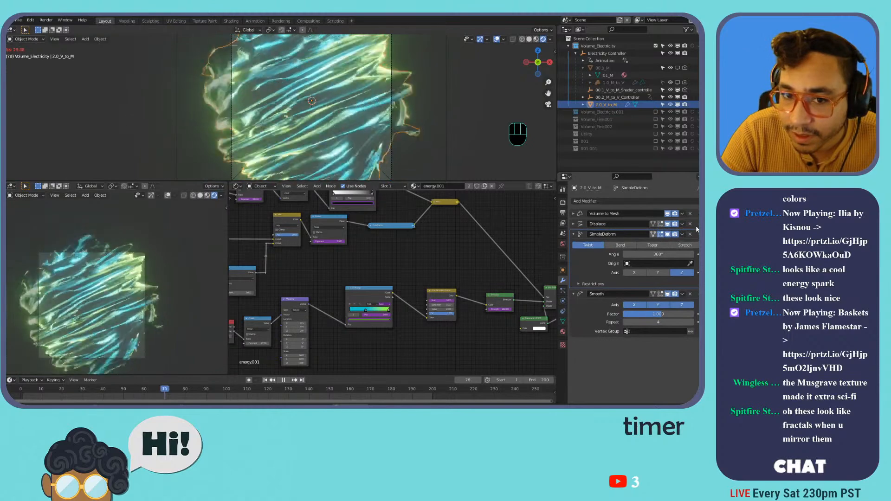
{"action": "key", "text": "space"}
{"action": "key", "text": "space"}
{"action": "key", "text": "space"}
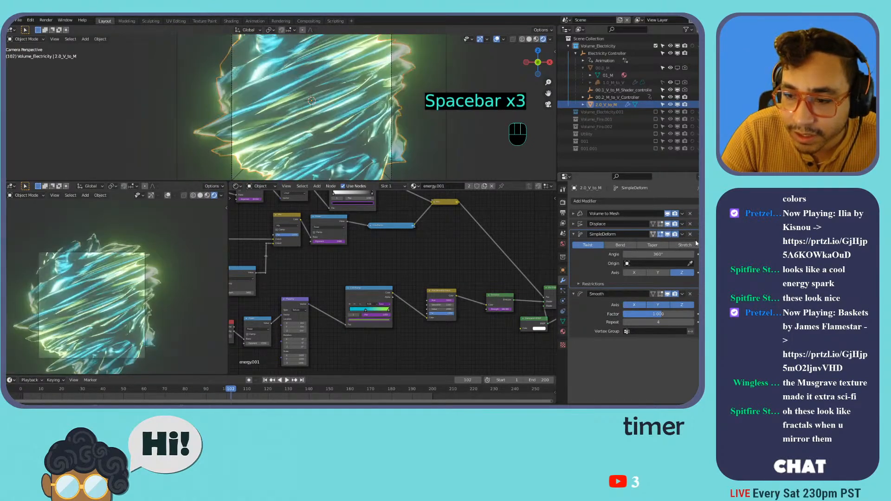
{"action": "left_click_drag", "start_coordinate": [699, 236], "coordinate": [692, 315]}
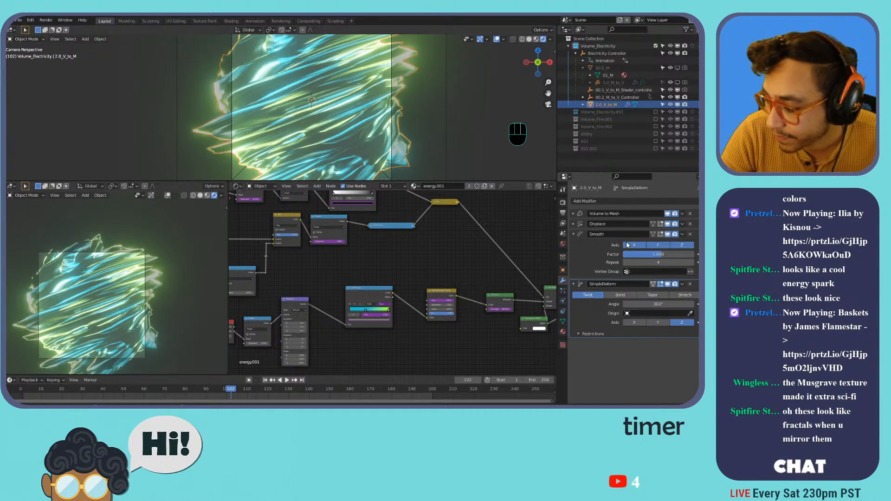
Try the Bend, Taper and Stretch modes of Simple Deform, set its angle to -442°, and return to Twist.
{"action": "left_click", "coordinate": [621, 295]}
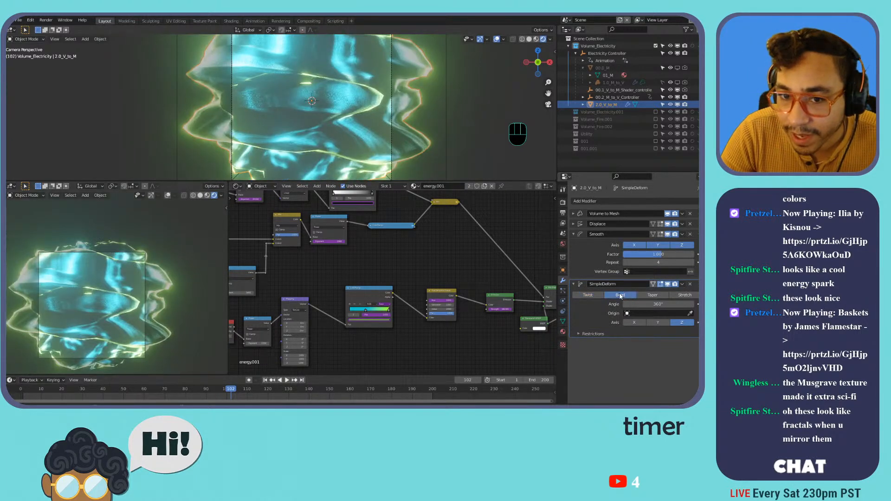
{"action": "left_click_drag", "start_coordinate": [658, 304], "coordinate": [604, 304]}
{"action": "left_click", "coordinate": [653, 296]}
{"action": "left_click", "coordinate": [688, 296]}
{"action": "left_click", "coordinate": [593, 296]}
Preview the twist about the Y axis during playback, and set the deform axis back to Z.
{"action": "left_click", "coordinate": [663, 323]}
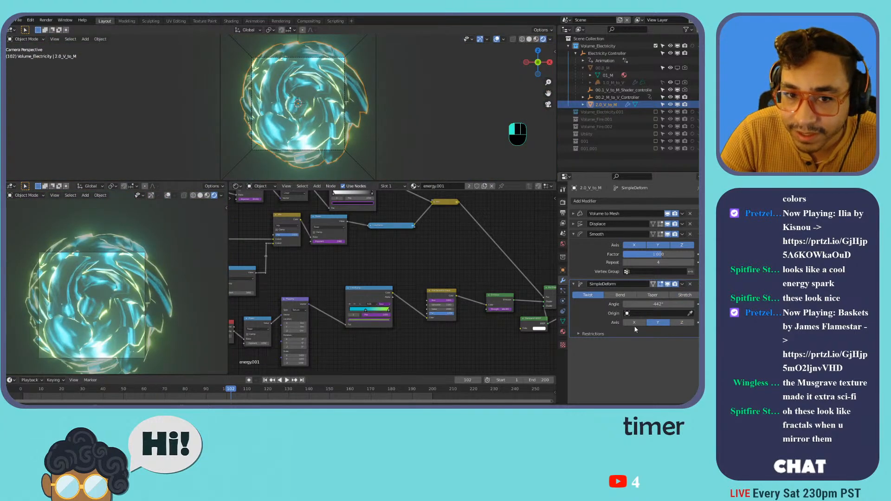
{"action": "key", "text": "space"}
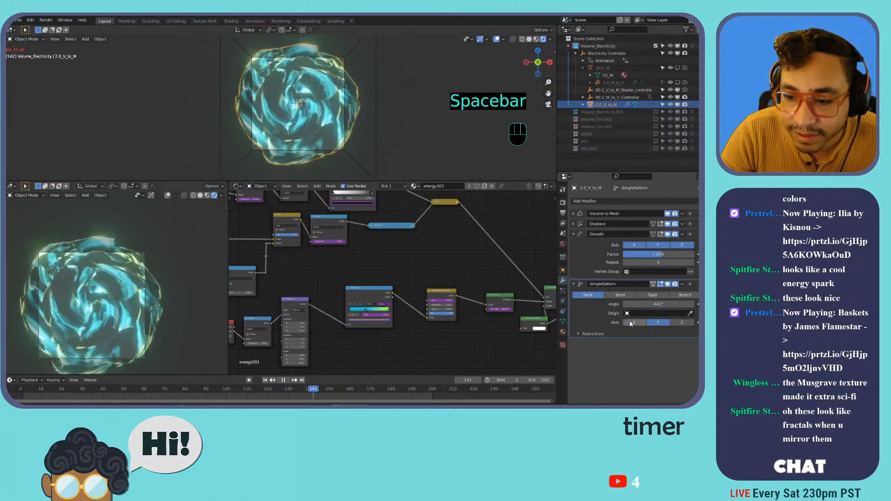
{"action": "left_click", "coordinate": [682, 323]}
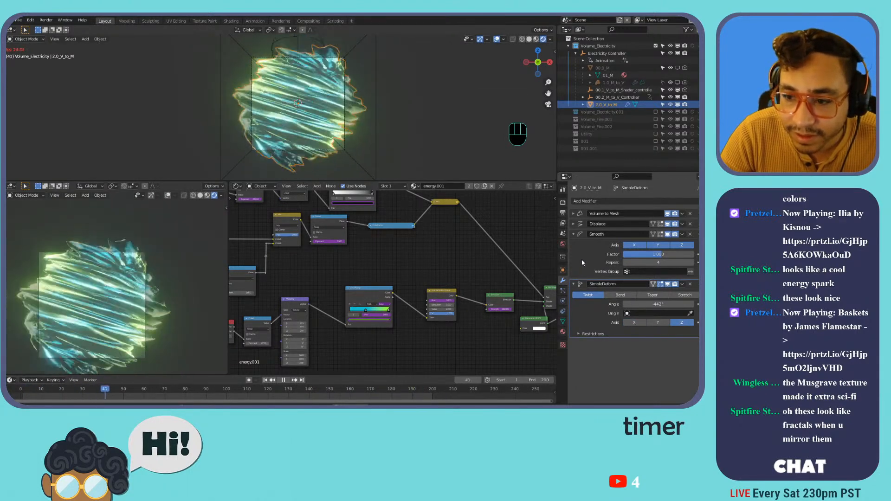
Try moving the Displace modifier to the end of the stack below Simple Deform, and undo the reordering.
{"action": "left_click", "coordinate": [573, 235]}
{"action": "left_click_drag", "start_coordinate": [696, 224], "coordinate": [695, 293]}
{"action": "key", "text": "space"}
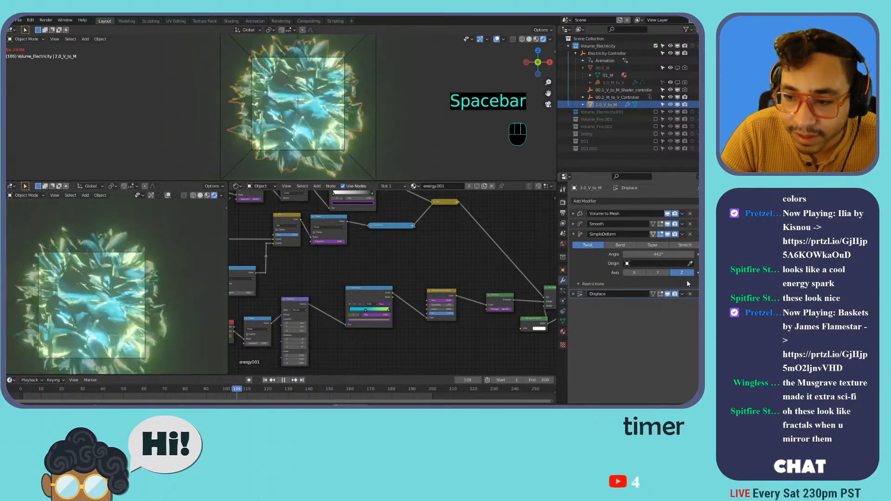
{"action": "key", "text": "ctrl+z"}
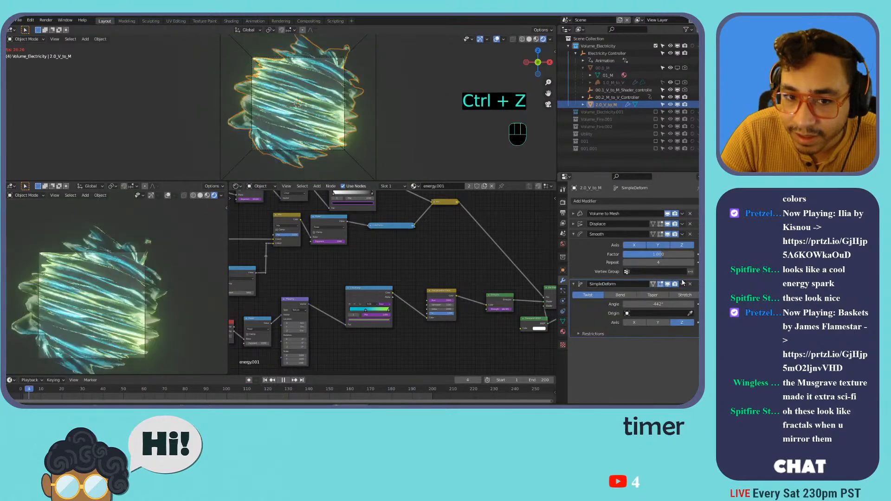
Stop the playback, show the 00.0_M mesh and enter Edit Mode on it, and hide 2.0_V_to_M in the viewport.
{"action": "key", "text": "space"}
{"action": "key", "text": "space"}
{"action": "key", "text": "space"}
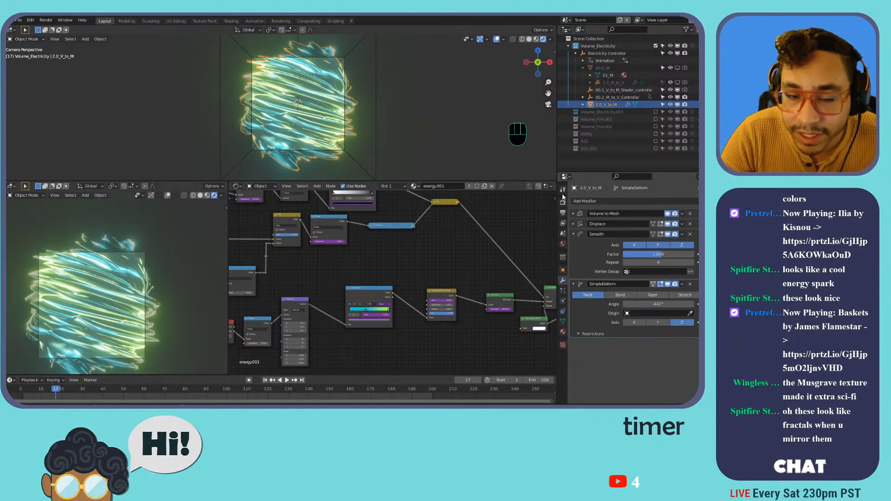
{"action": "left_click", "coordinate": [643, 69]}
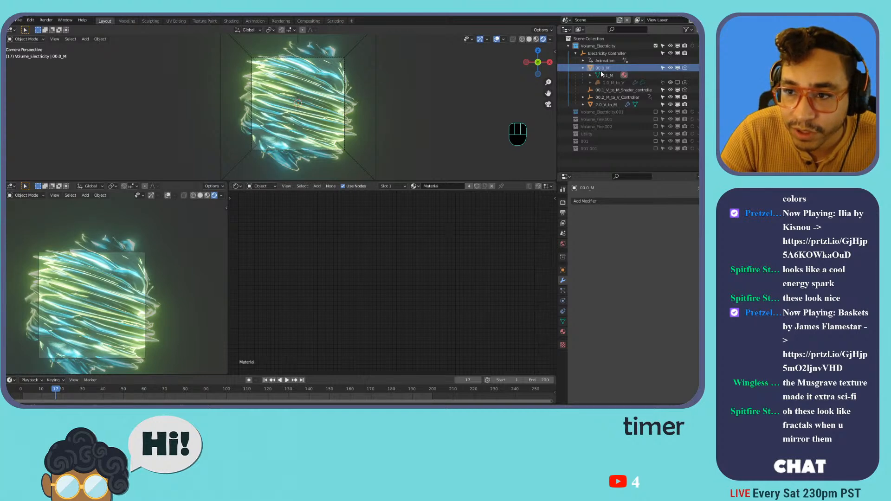
{"action": "key", "text": "Tab"}
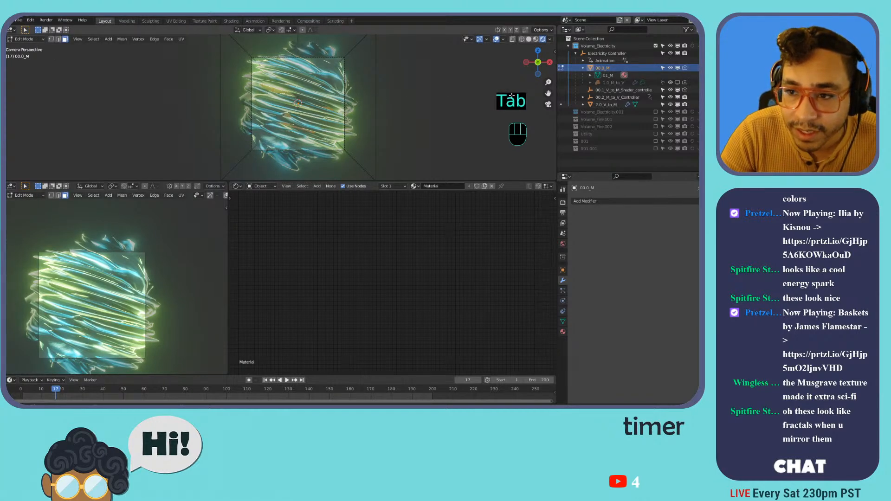
{"action": "left_click", "coordinate": [678, 105]}
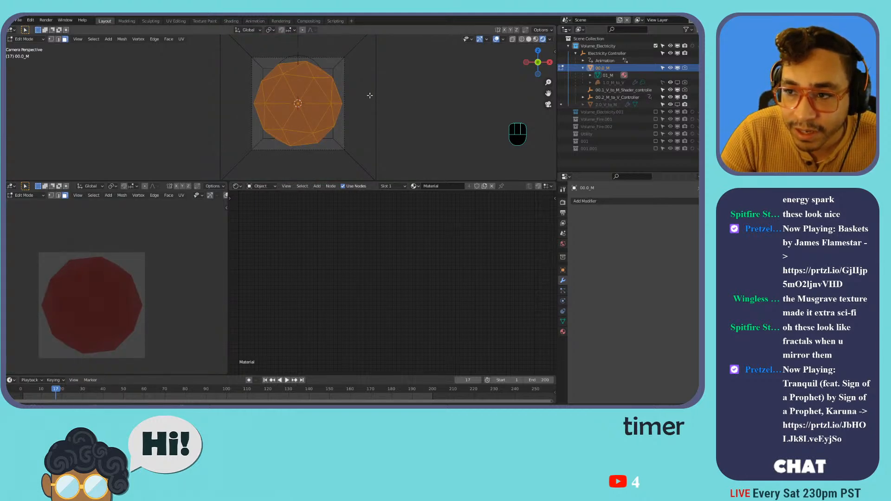
Delete all vertices of the 00.0_M sphere and add a 2 m cube in its place.
{"action": "key", "text": "x"}
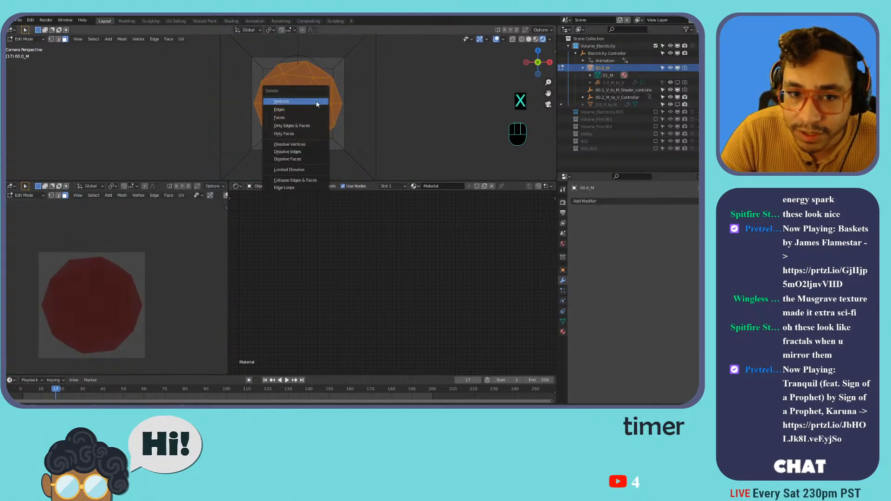
{"action": "left_click", "coordinate": [317, 104]}
{"action": "key", "text": "shift+a"}
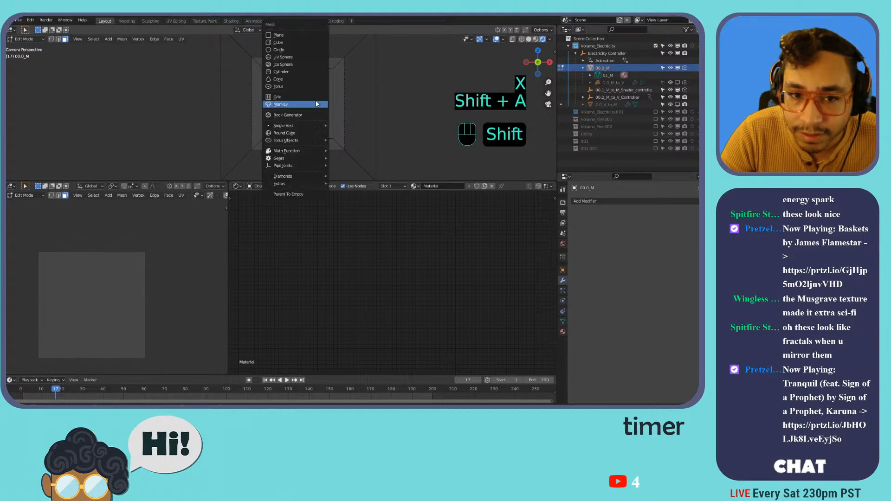
{"action": "left_click", "coordinate": [300, 43]}
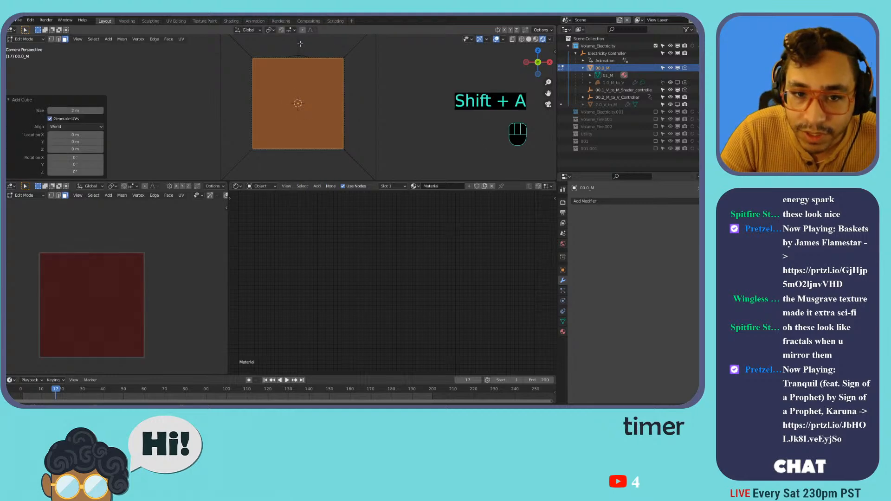
Extrude the cube's +X side face about 2.15 m and scale the new end face to about 0.456.
{"action": "middle_click_drag", "start_coordinate": [332, 67], "coordinate": [347, 114]}
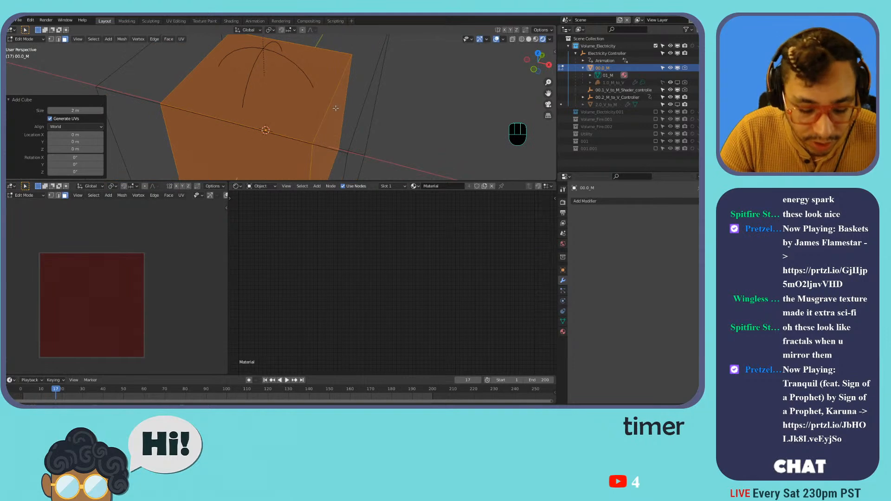
{"action": "left_click", "coordinate": [356, 140]}
{"action": "scroll", "coordinate": [330, 136], "scroll_direction": "down", "scroll_amount": 4}
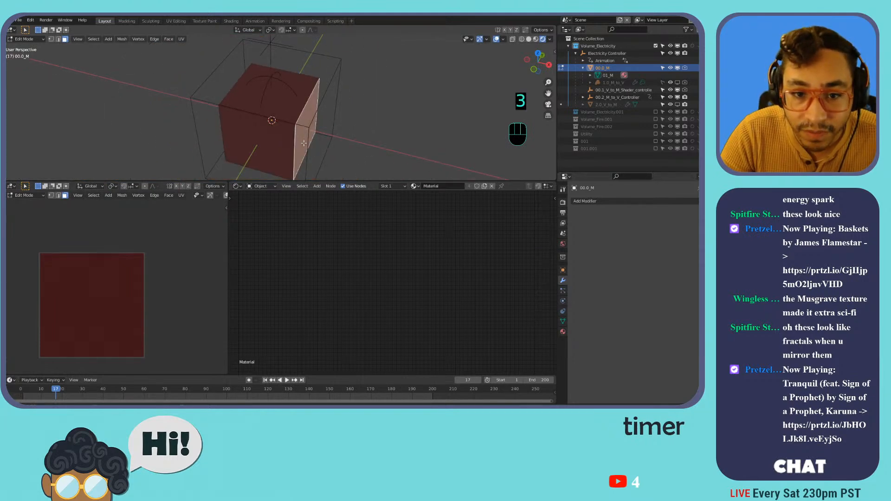
{"action": "key", "text": "e"}
{"action": "left_click", "coordinate": [413, 149]}
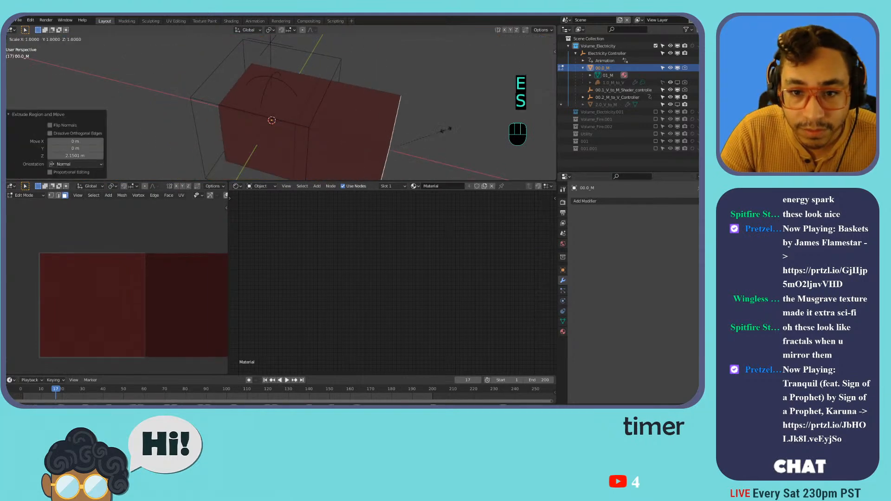
{"action": "key", "text": "s"}
{"action": "left_click", "coordinate": [412, 134]}
Extrude the end face about 2.25 m, rotate it about -29°, extrude it another 2.74 m or so, and rotate it upward.
{"action": "middle_click_drag", "start_coordinate": [429, 128], "coordinate": [425, 116]}
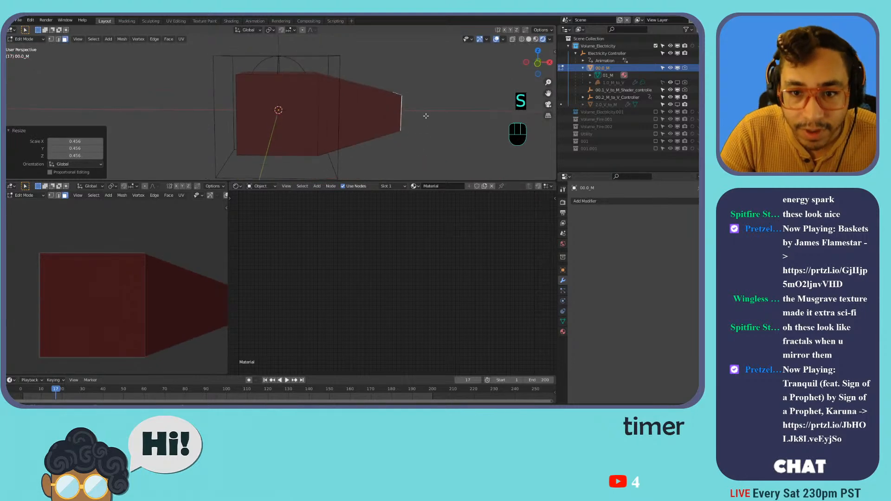
{"action": "scroll", "coordinate": [400, 134], "scroll_direction": "down", "scroll_amount": 2}
{"action": "key", "text": "e"}
{"action": "left_click", "coordinate": [444, 126]}
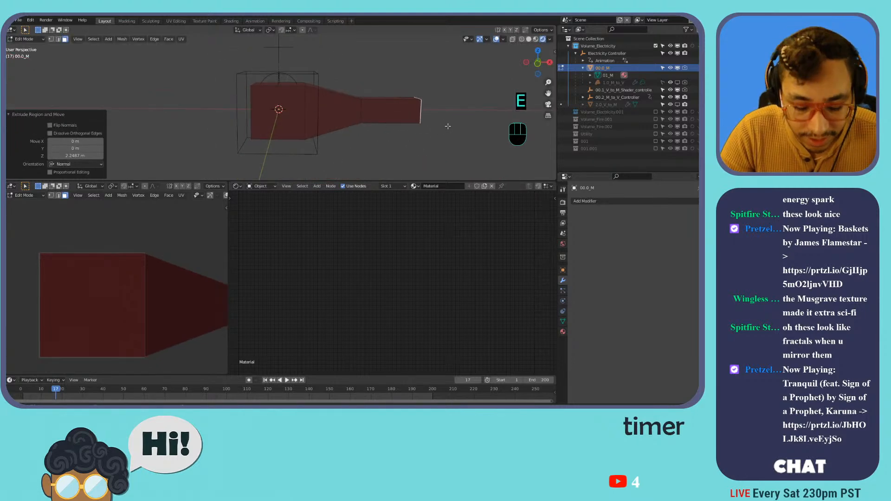
{"action": "left_click", "coordinate": [451, 100]}
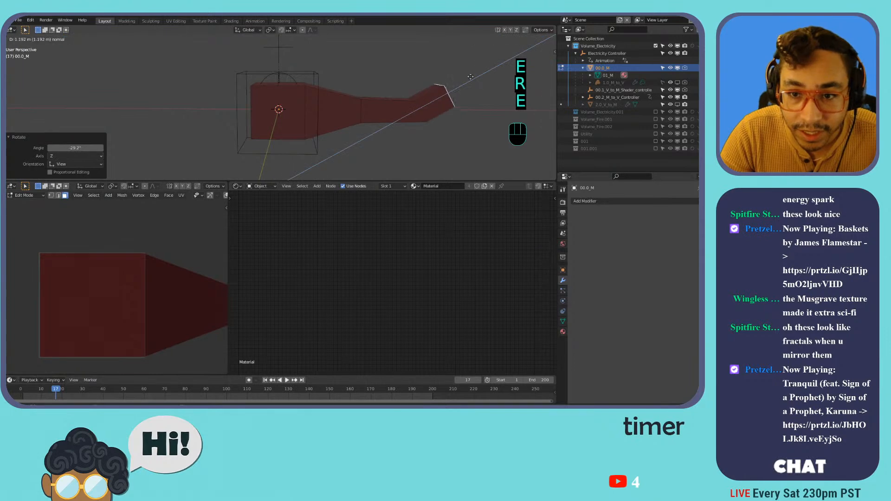
{"action": "left_click", "coordinate": [501, 57]}
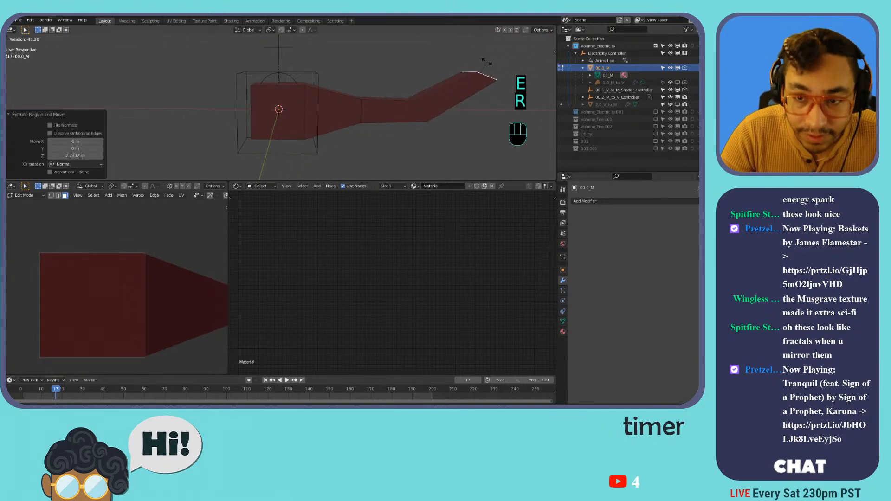
{"action": "left_click", "coordinate": [487, 62]}
Enlarge the end face by about 2.76 and 1.8, extrude it upward about 5.98 m, and shrink its tip to about 0.238.
{"action": "scroll", "coordinate": [483, 63], "scroll_direction": "down", "scroll_amount": 2}
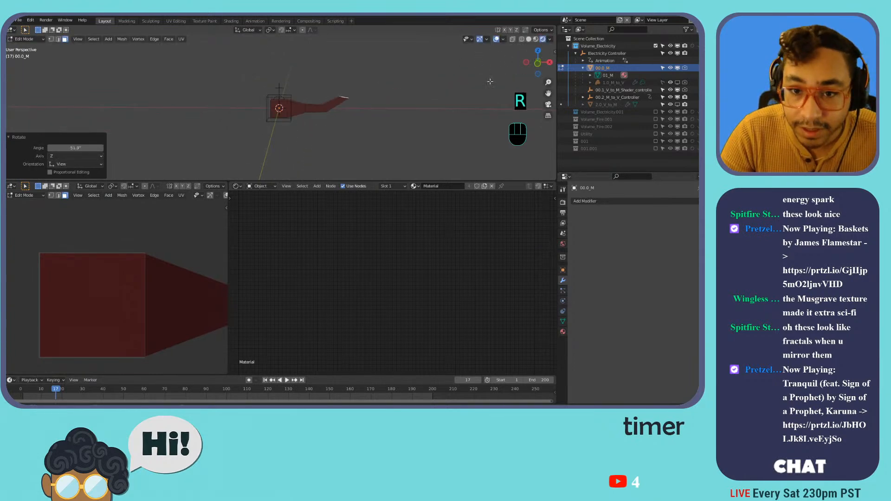
{"action": "left_click", "coordinate": [544, 65]}
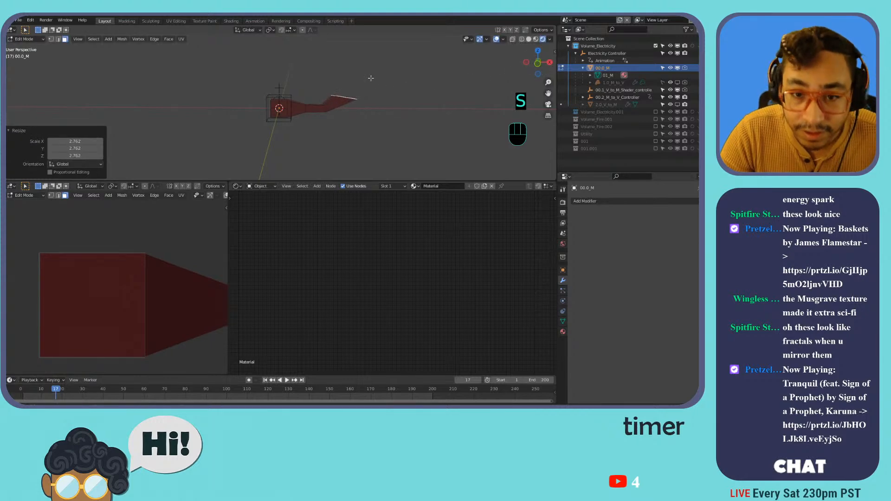
{"action": "right_click", "coordinate": [387, 70]}
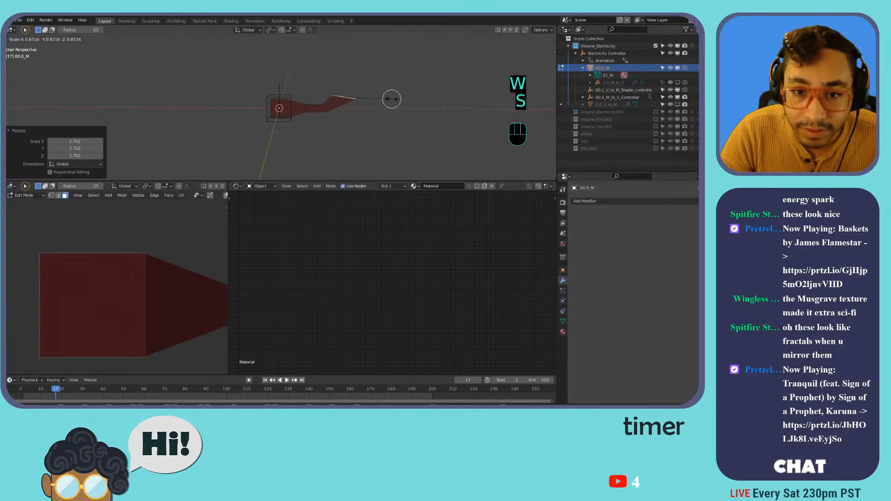
{"action": "key", "text": "e"}
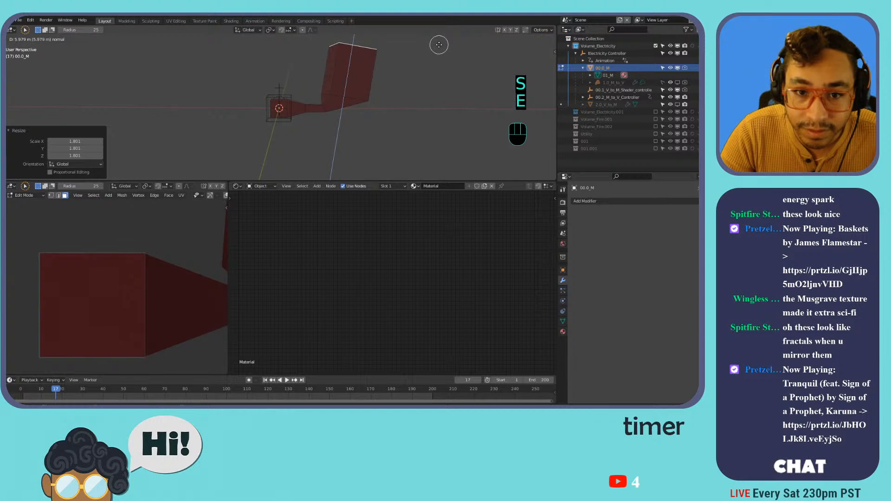
{"action": "left_click", "coordinate": [439, 44]}
{"action": "key", "text": "s"}
{"action": "left_click", "coordinate": [371, 52]}
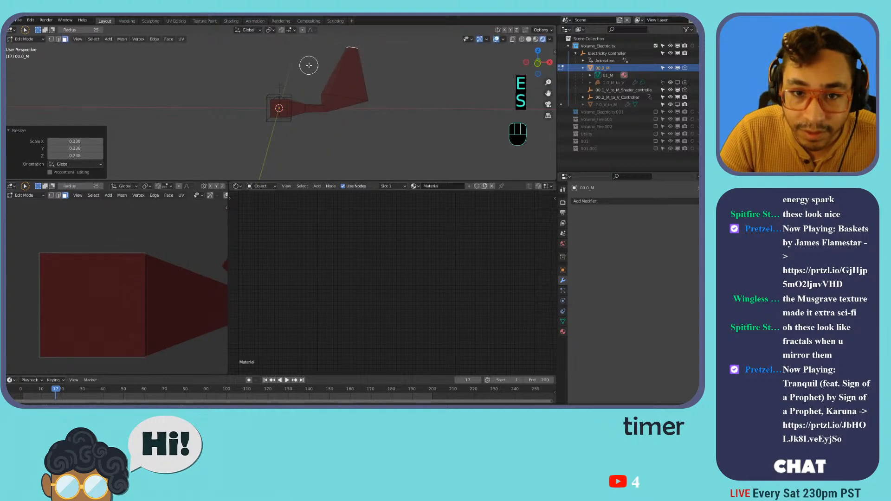
Add a monkey mesh, move it above the cube, scale it up about 3.15 times, and rotate it freely.
{"action": "key", "text": "Tab"}
{"action": "key", "text": "Tab"}
{"action": "key", "text": "shift+a"}
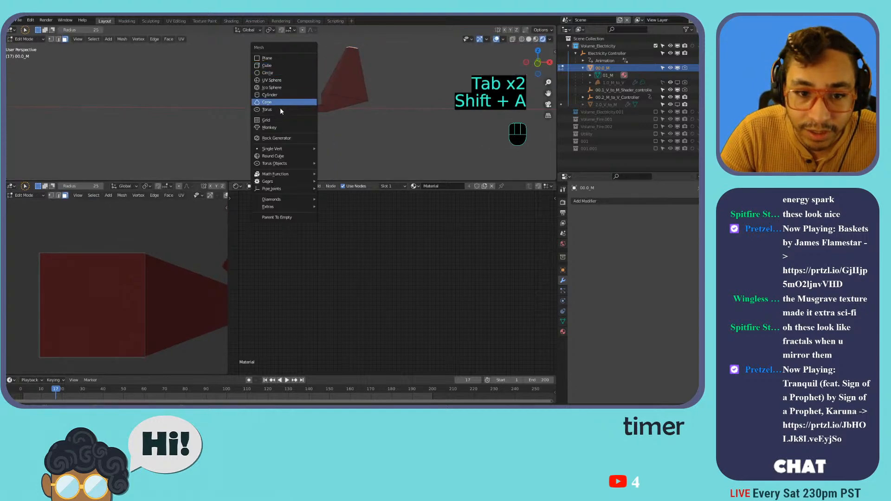
{"action": "left_click", "coordinate": [278, 126]}
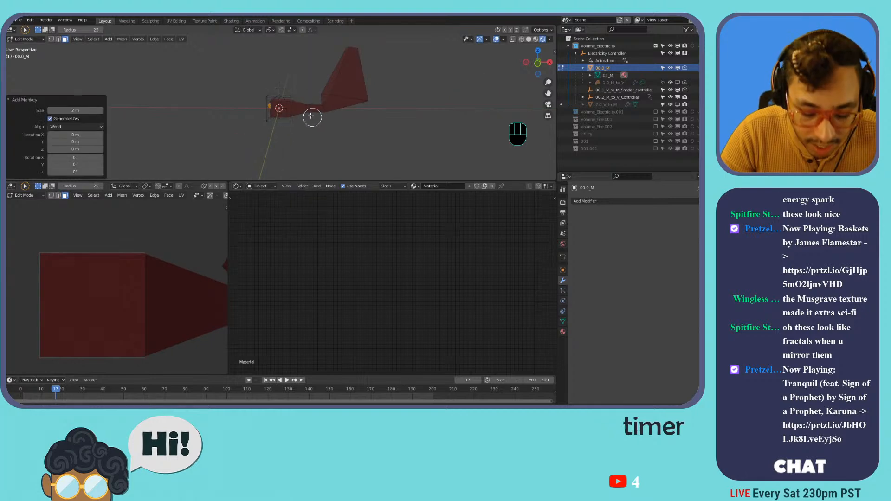
{"action": "left_click", "coordinate": [277, 79]}
{"action": "key", "text": "s"}
{"action": "left_click", "coordinate": [346, 89]}
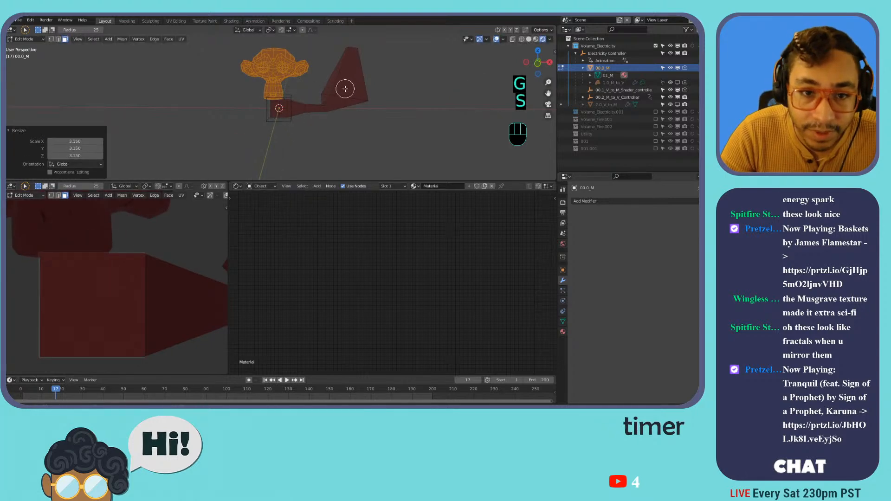
{"action": "key", "text": "r"}
{"action": "key", "text": "r"}
{"action": "left_click", "coordinate": [368, 54]}
Leave Edit Mode, hide the 00.0_M mesh in the viewport, and show 2.0_V_to_M again.
{"action": "key", "text": "Tab"}
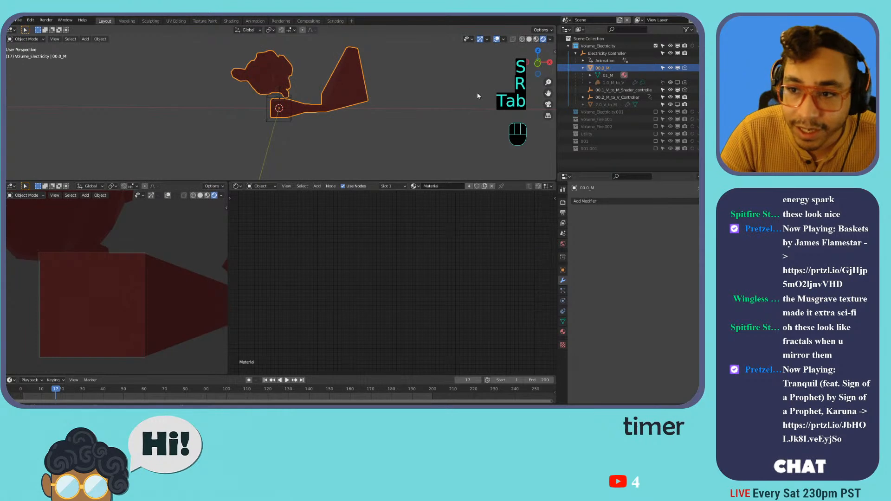
{"action": "left_click", "coordinate": [677, 68]}
{"action": "left_click", "coordinate": [677, 104]}
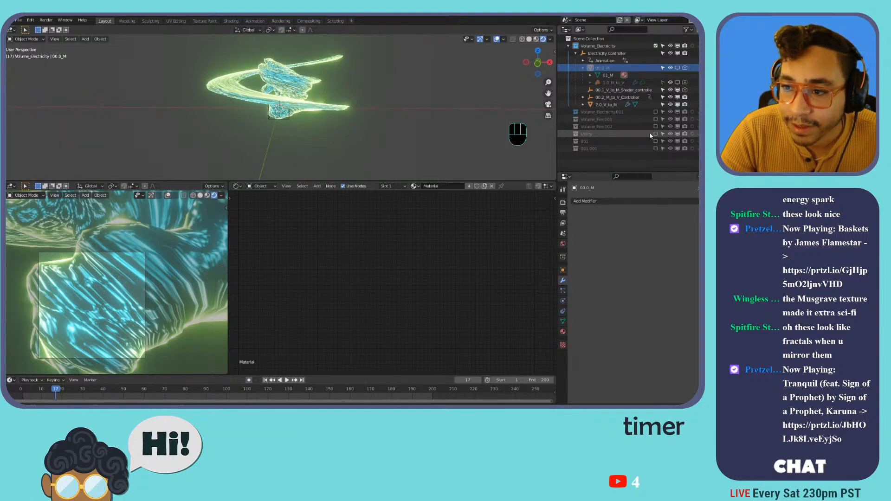
Enable the Utility collection, move its camera back to about -23 m on Y, and preview the animated effect.
{"action": "left_click", "coordinate": [596, 142]}
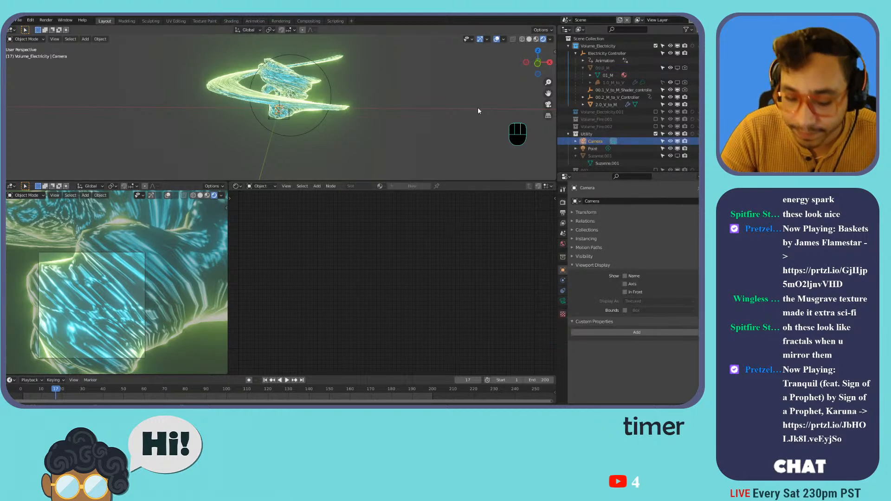
{"action": "key", "text": "n"}
{"action": "left_click_drag", "start_coordinate": [506, 74], "coordinate": [476, 73]}
{"action": "key", "text": "space"}
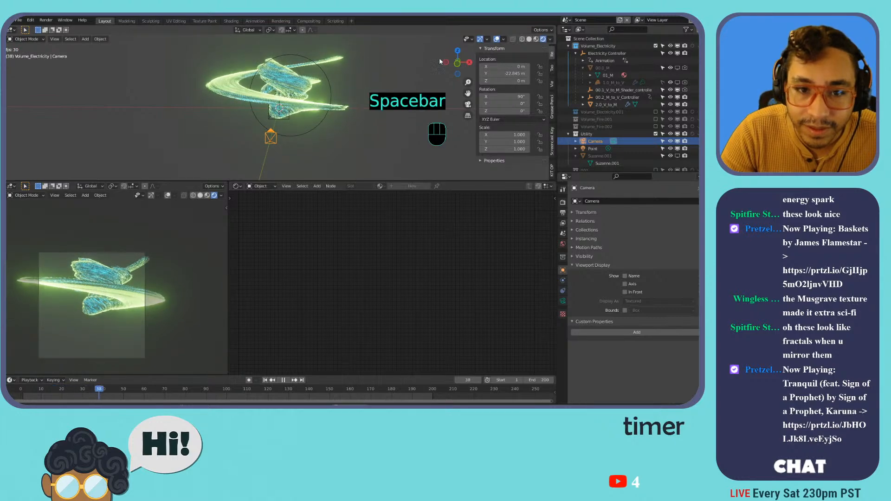
{"action": "middle_click_drag", "start_coordinate": [293, 72], "coordinate": [336, 76]}
{"action": "scroll", "coordinate": [310, 71], "scroll_direction": "down", "scroll_amount": 4}
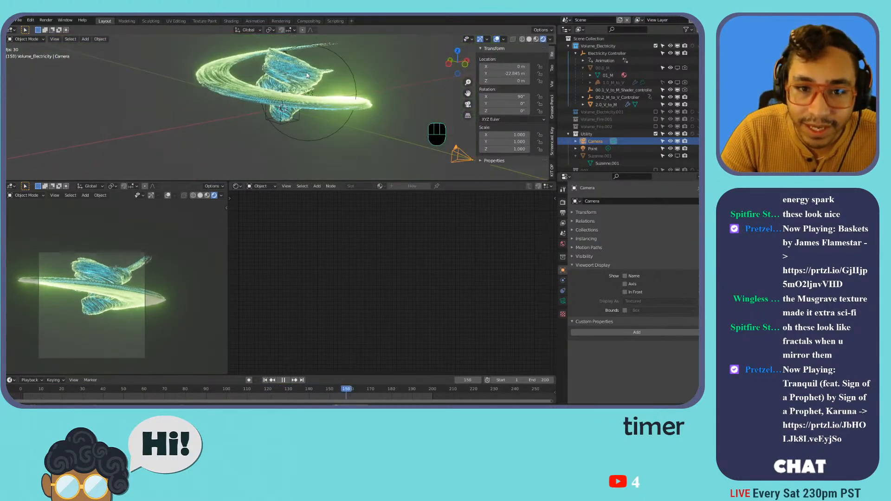
Stop the playback and set the Simple Deform twist angle of 2.0_V_to_M to -551°.
{"action": "left_click", "coordinate": [310, 72]}
{"action": "key", "text": "space"}
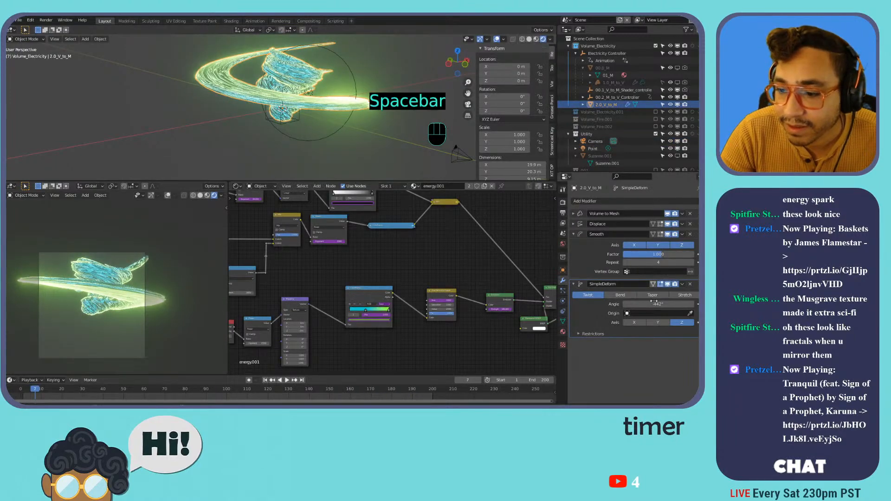
{"action": "left_click_drag", "start_coordinate": [658, 304], "coordinate": [692, 305]}
Set the Volume Displace strength of 1.0_M_to_V to about 2.337 and preview the animation up close.
{"action": "left_click", "coordinate": [613, 82]}
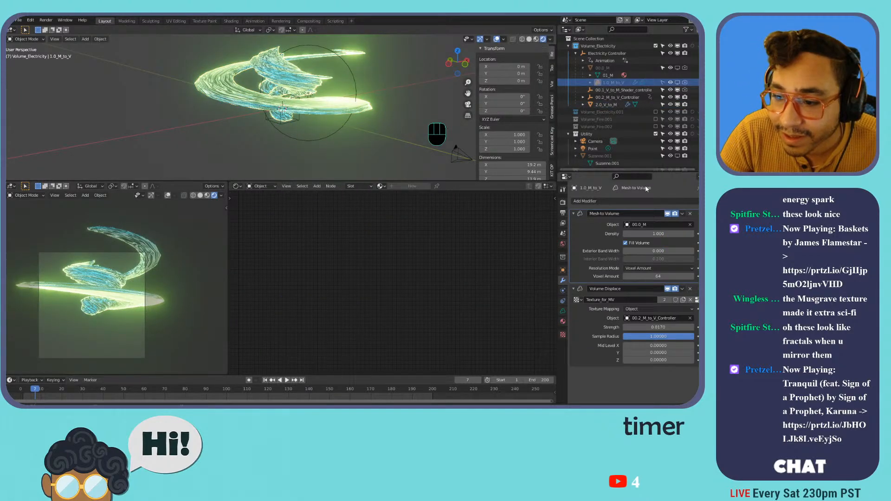
{"action": "mouse_move", "coordinate": [655, 328]}
{"action": "left_mouse_down"}
{"action": "mouse_move", "coordinate": [683, 328]}
{"action": "mouse_move", "coordinate": [643, 338]}
{"action": "left_mouse_up"}
{"action": "key", "text": "space"}
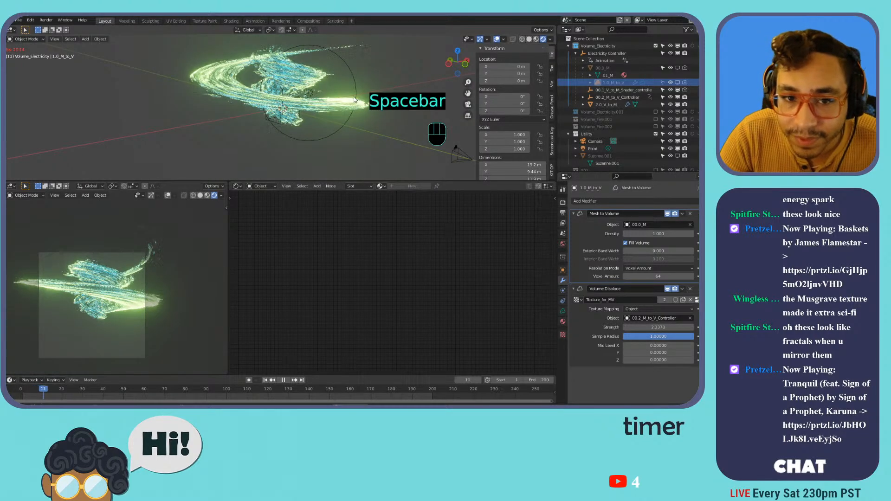
{"action": "scroll", "coordinate": [328, 111], "scroll_direction": "up", "scroll_amount": 6}
{"action": "middle_click_drag", "start_coordinate": [346, 116], "coordinate": [339, 139]}
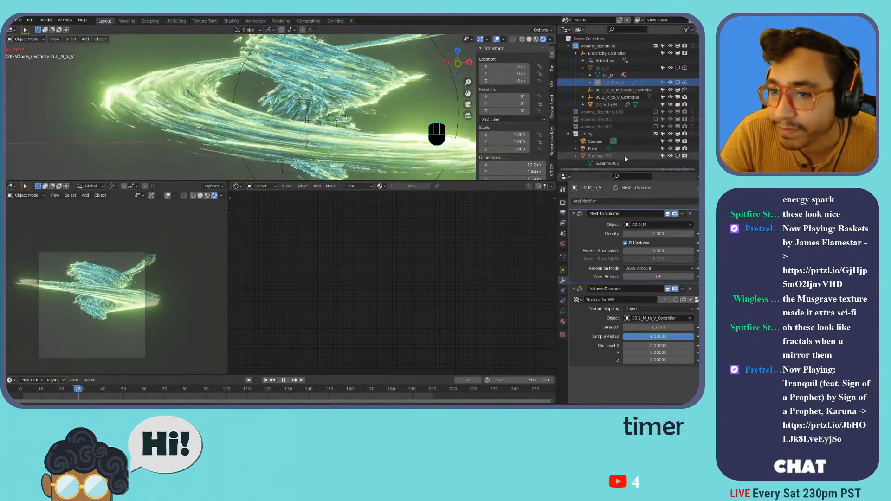
Expand the Displace modifier of 2.0_V_to_M and set its strength to 0.5.
{"action": "left_click", "coordinate": [605, 105]}
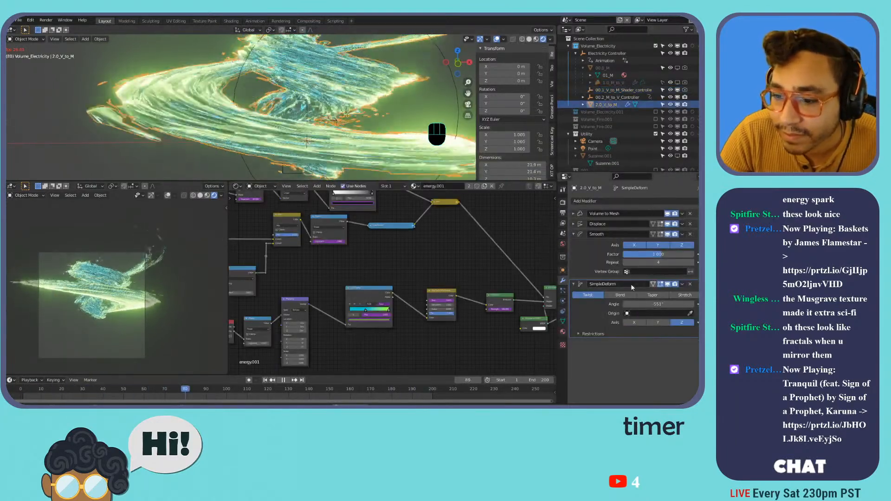
{"action": "left_click", "coordinate": [574, 223]}
{"action": "mouse_move", "coordinate": [658, 278]}
{"action": "left_mouse_down"}
{"action": "mouse_move", "coordinate": [709, 278]}
{"action": "mouse_move", "coordinate": [656, 277]}
{"action": "left_mouse_up"}
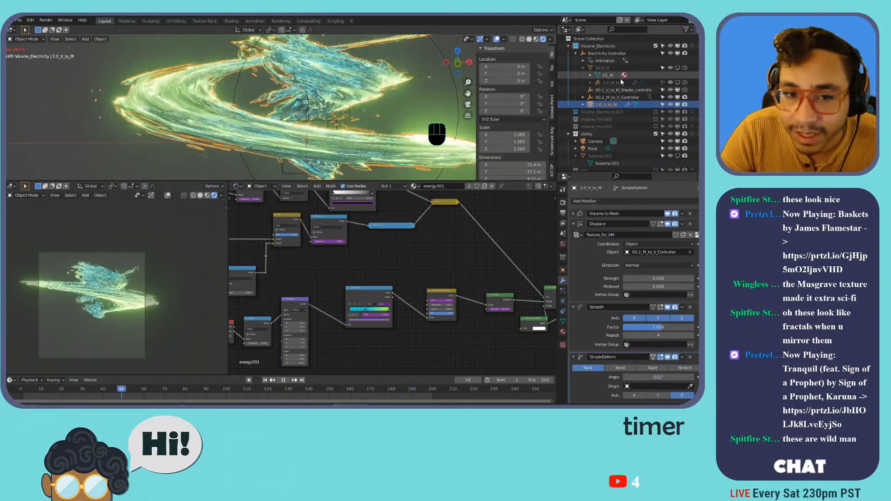
{"action": "key", "text": "Tab"}
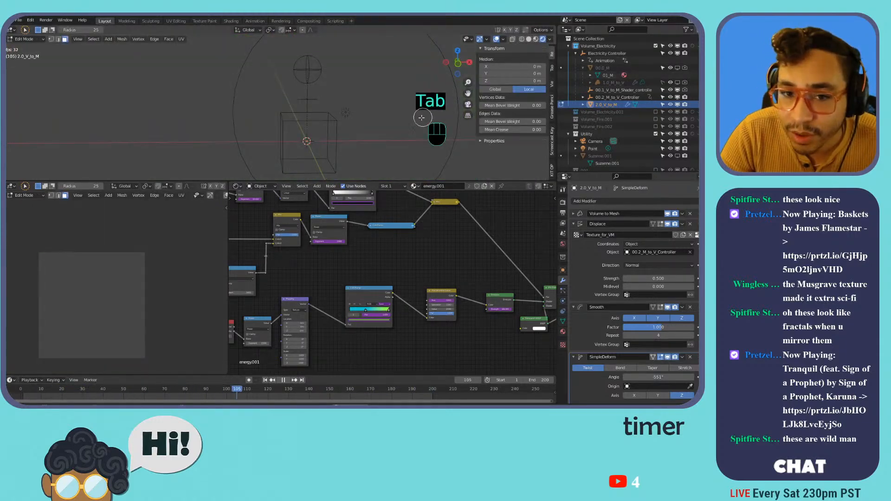
{"action": "key", "text": "Tab"}
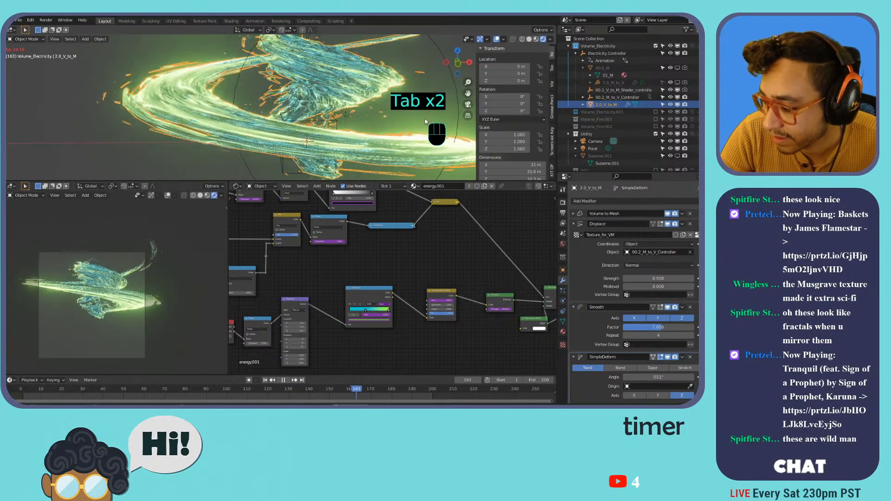
Stop the playback and examine the twisted electricity effect from several angles and up close.
{"action": "key", "text": "space"}
{"action": "middle_click_drag", "start_coordinate": [329, 128], "coordinate": [385, 109]}
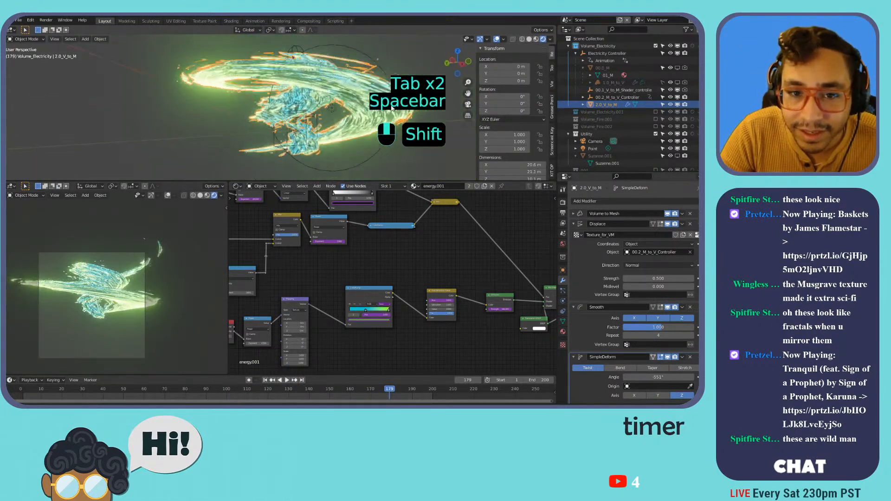
{"action": "middle_click_drag", "start_coordinate": [478, 121], "coordinate": [469, 134]}
{"action": "middle_click_drag", "start_coordinate": [469, 134], "coordinate": [460, 143], "text": "shift"}
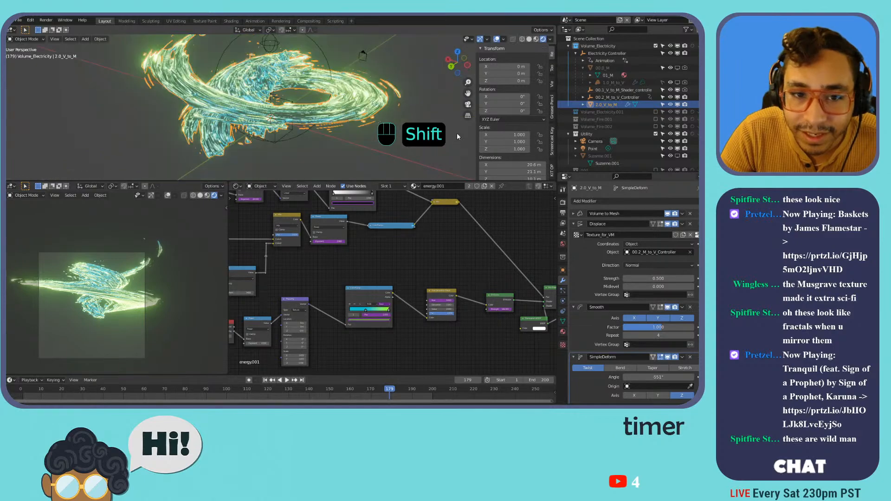
{"action": "scroll", "coordinate": [459, 143], "scroll_direction": "up", "scroll_amount": 6}
{"action": "middle_click_drag", "start_coordinate": [409, 100], "coordinate": [434, 125]}
{"action": "middle_click_drag", "start_coordinate": [434, 126], "coordinate": [330, 127], "text": "shift"}
Fit the camera view into both 3D viewports and hide the upper viewport's overlays and sidebar.
{"action": "key", "text": "KP_0"}
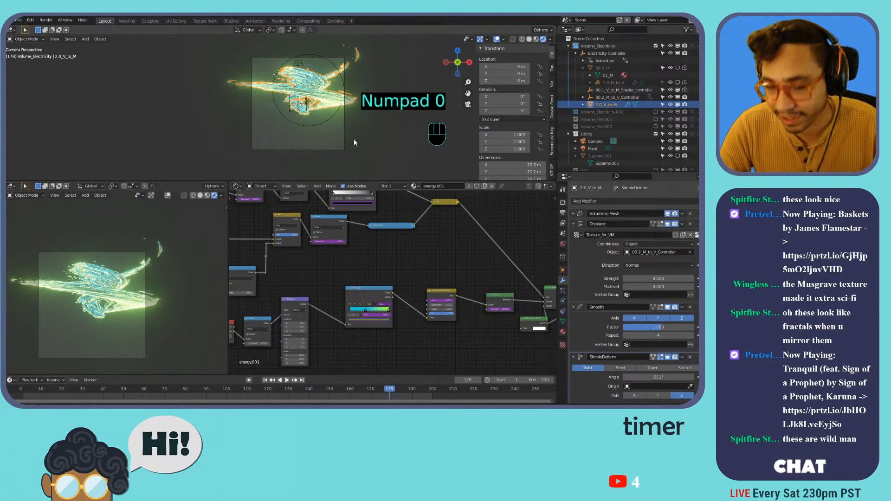
{"action": "key", "text": "Home"}
{"action": "left_click", "coordinate": [498, 40]}
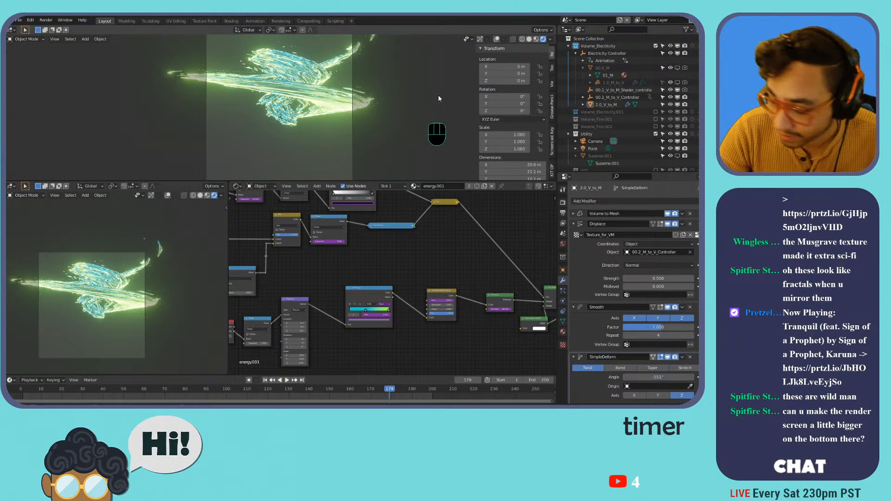
{"action": "key", "text": "n"}
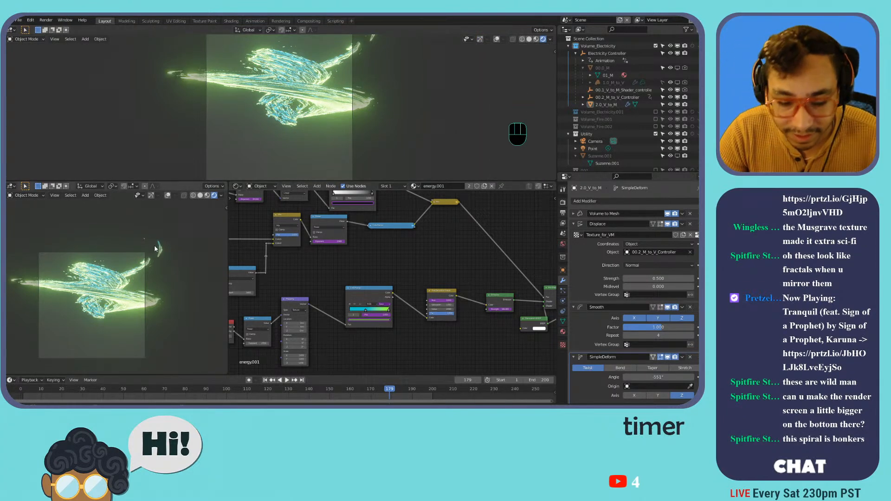
{"action": "key", "text": "Home"}
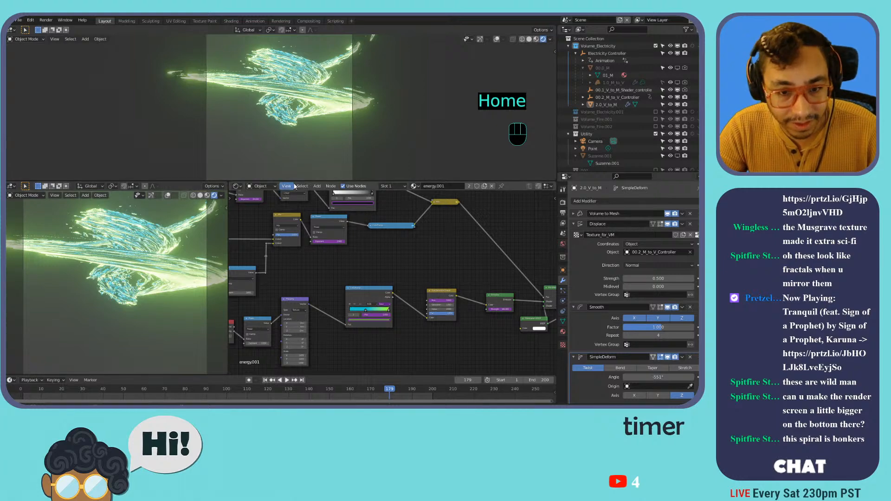
Preview the animation through the camera in a maximized viewport, and return to the full layout.
{"action": "key", "text": "ctrl+space"}
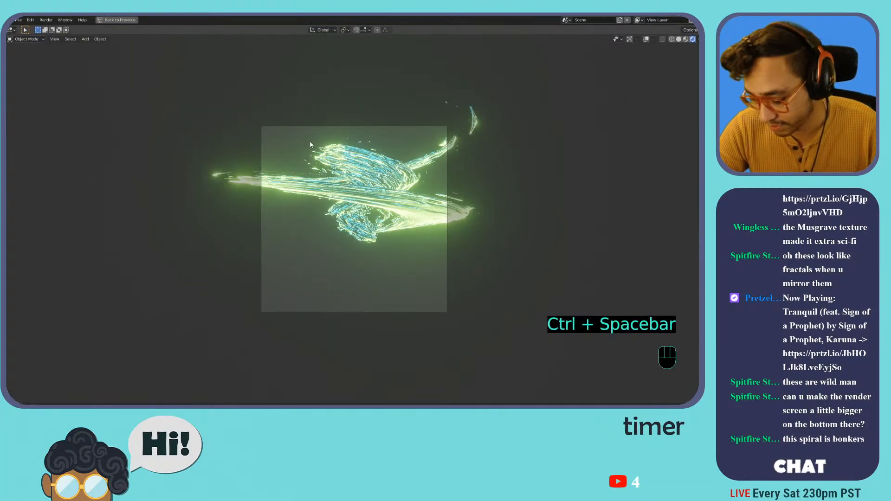
{"action": "key", "text": "Home"}
{"action": "key", "text": "space"}
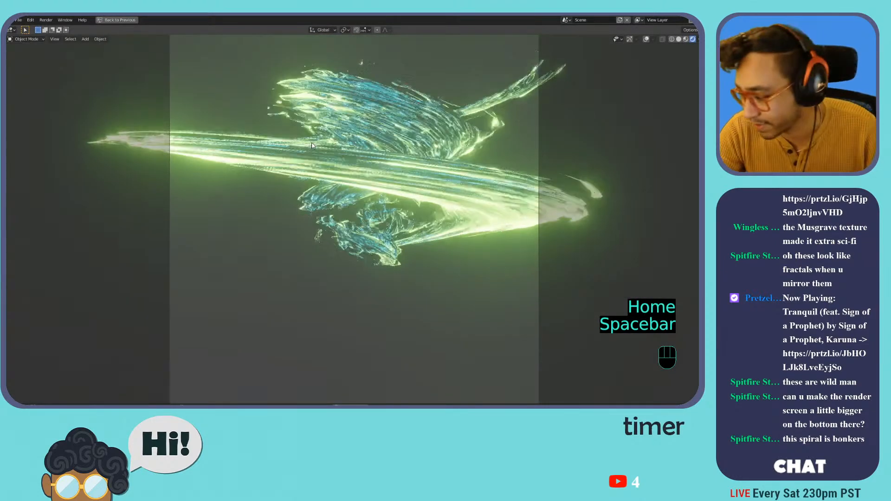
{"action": "key", "text": "shift+grave"}
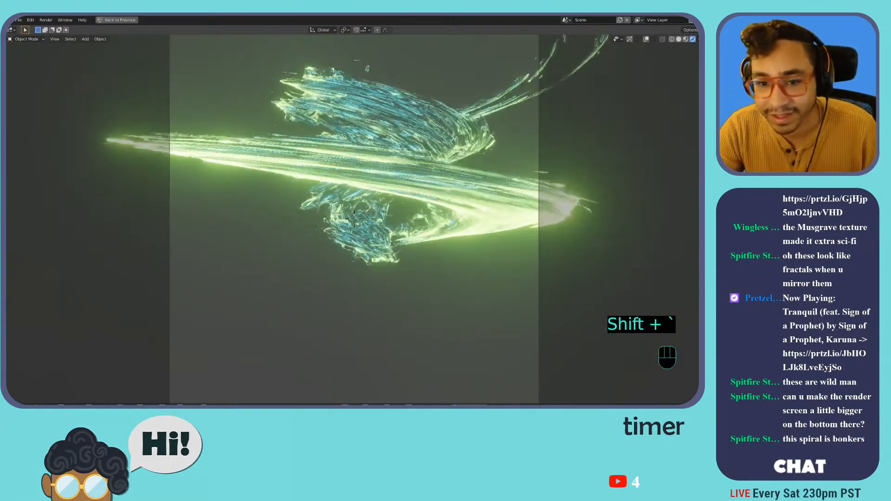
{"action": "left_click", "coordinate": [354, 219]}
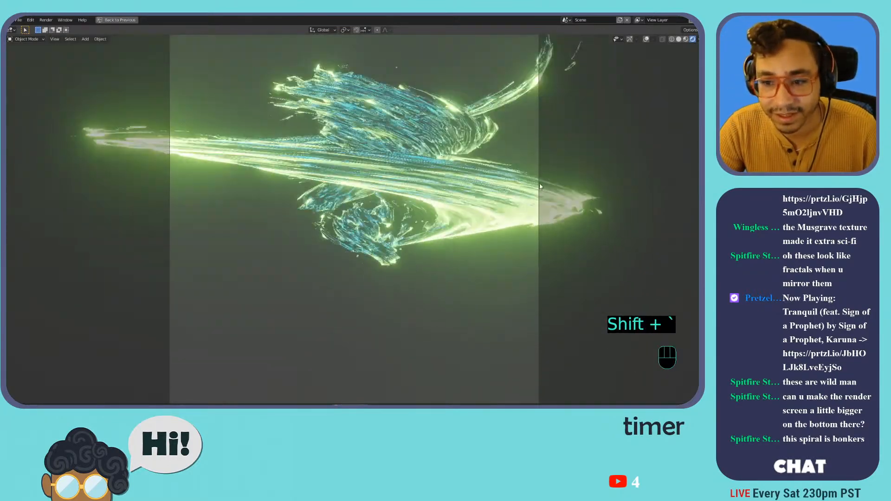
{"action": "key", "text": "Tab"}
{"action": "key", "text": "Tab"}
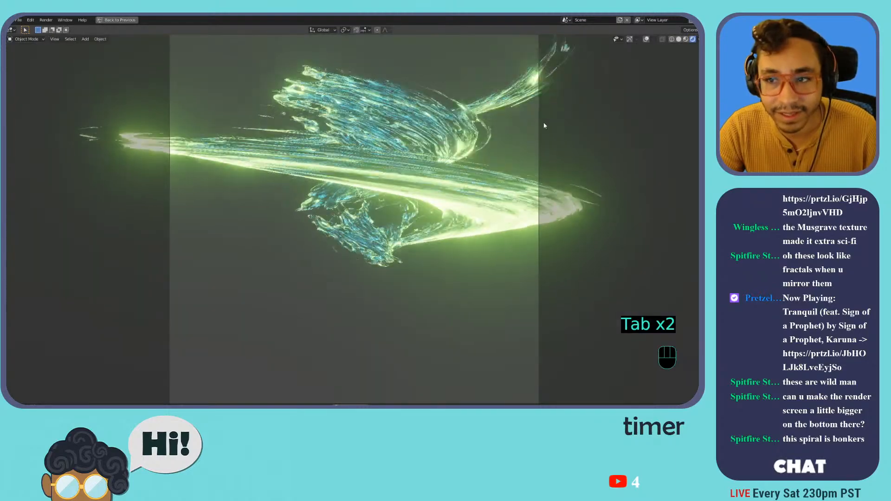
{"action": "key", "text": "ctrl+space"}
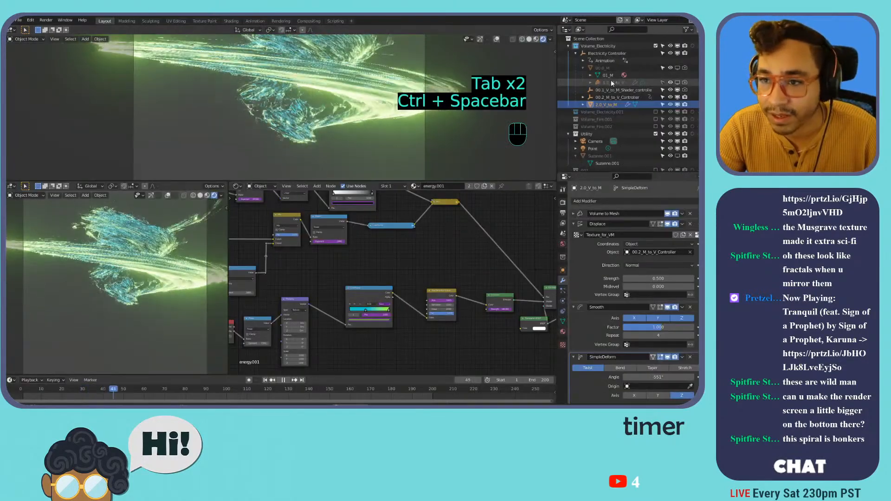
{"action": "key", "text": "space"}
Select the Utility collection's camera and fly it in close to the swirling effect in a maximized viewport while the animation plays.
{"action": "left_click", "coordinate": [591, 143]}
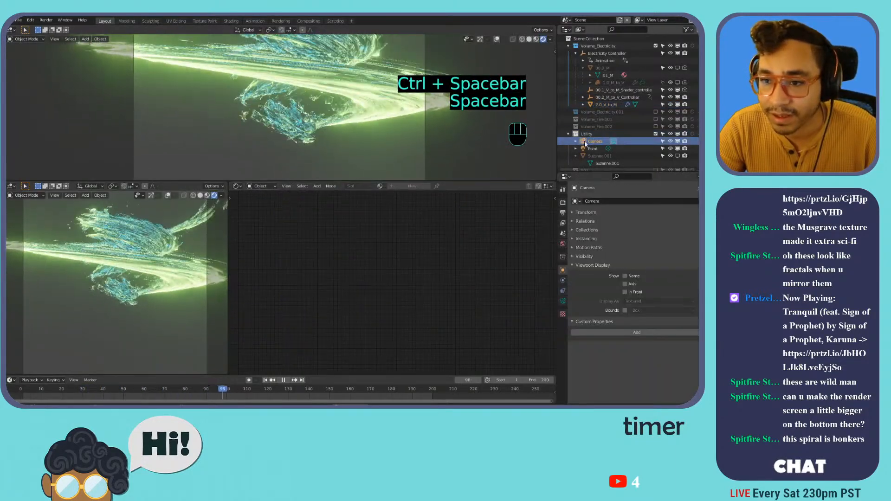
{"action": "key", "text": "shift+grave"}
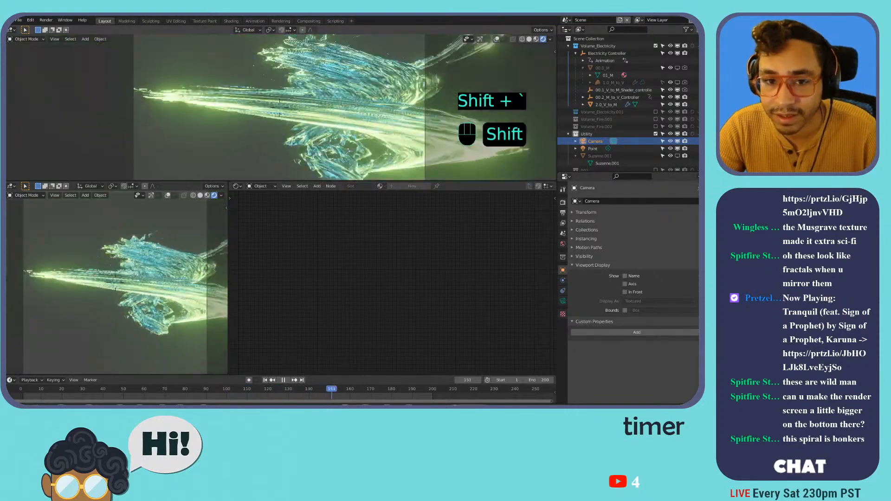
{"action": "key", "text": "ctrl+space"}
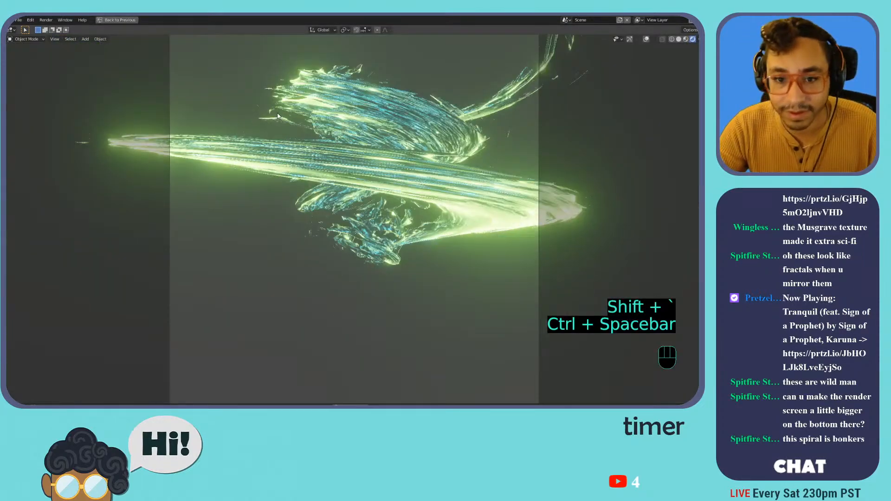
{"action": "key", "text": "shift+grave"}
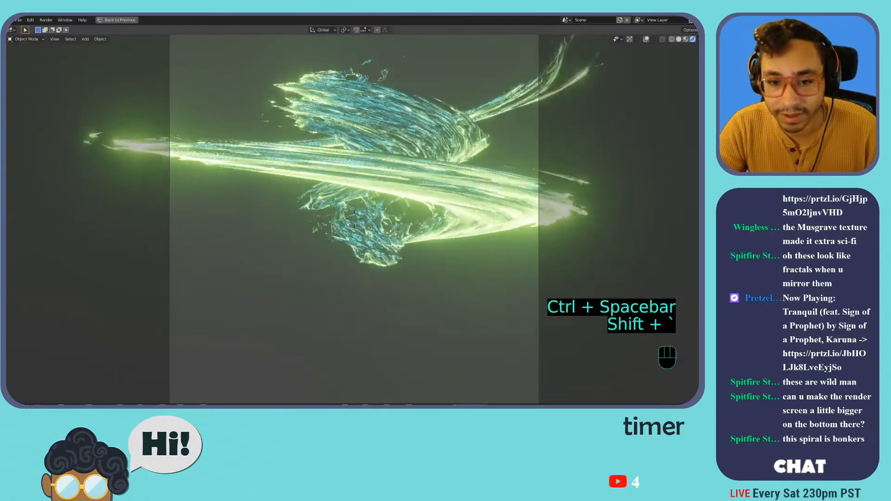
{"action": "key", "text": "w"}
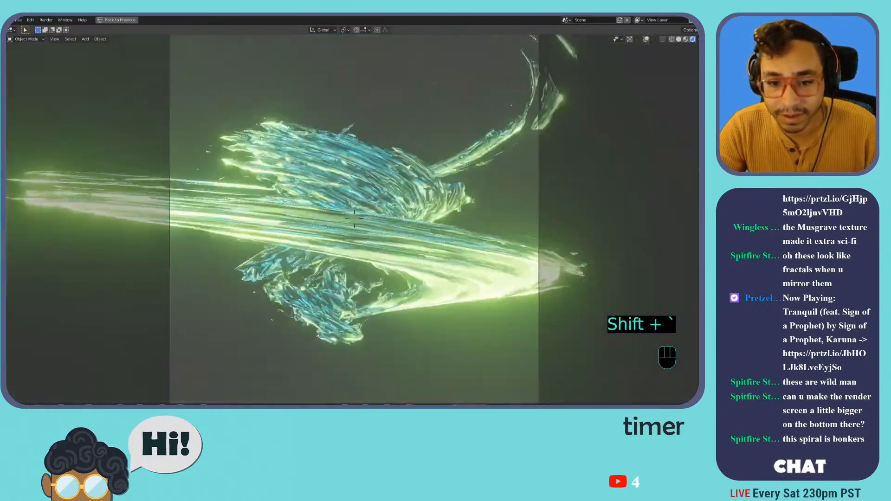
{"action": "key", "text": "w"}
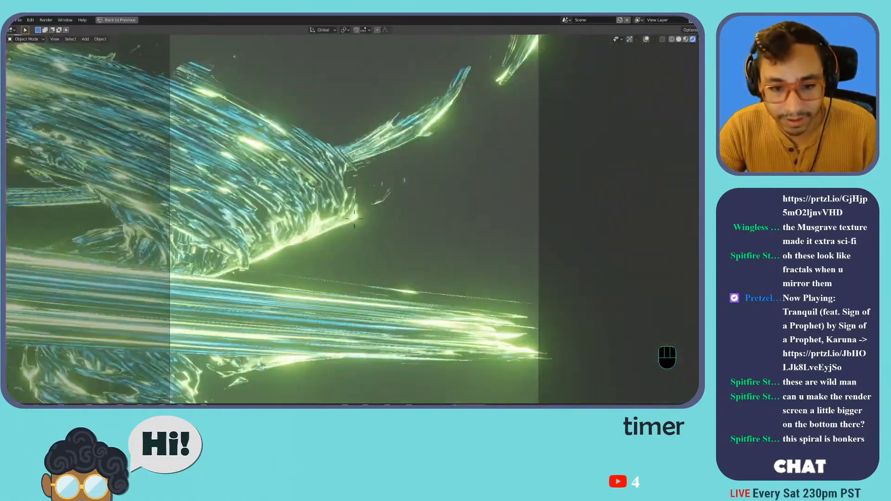
{"action": "key", "text": "w"}
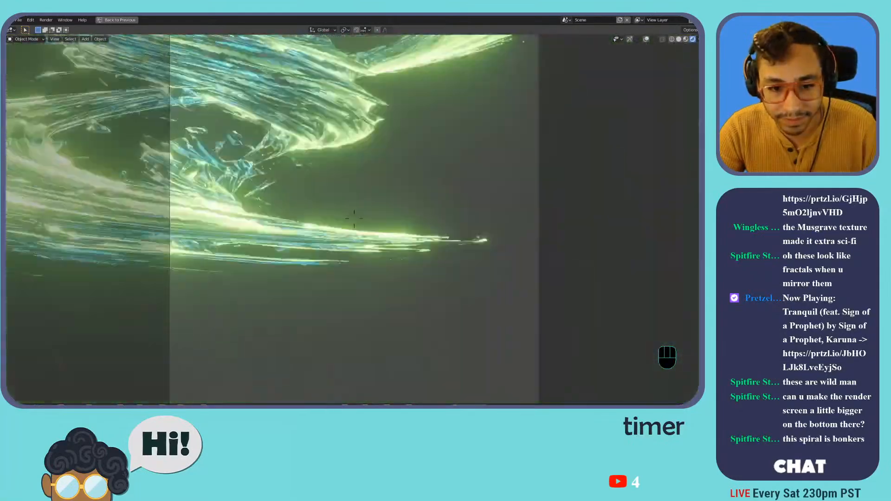
{"action": "key", "text": "w"}
{"action": "key", "text": "s"}
{"action": "key", "text": "w"}
{"action": "key", "text": "s"}
{"action": "key", "text": "w"}
{"action": "key", "text": "s"}
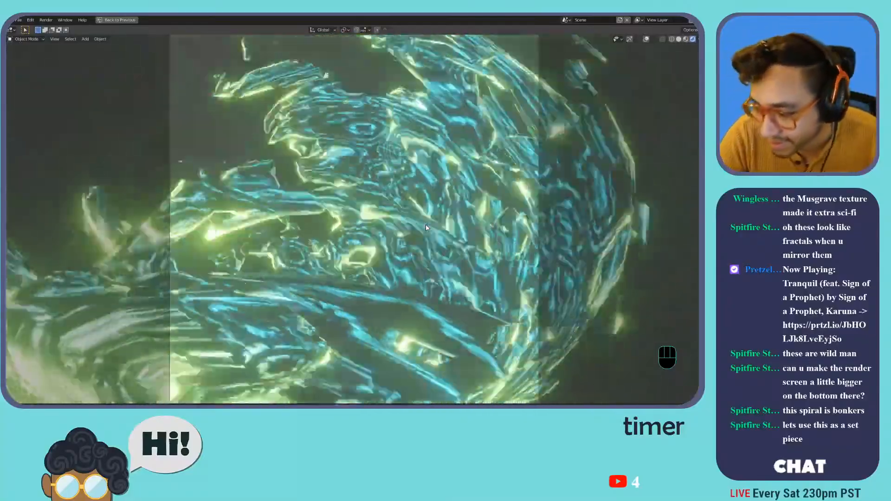
Stop the playback, save the file, and save it under the new name FX - Testing_v3_SET_PIECE.blend.
{"action": "key", "text": "space"}
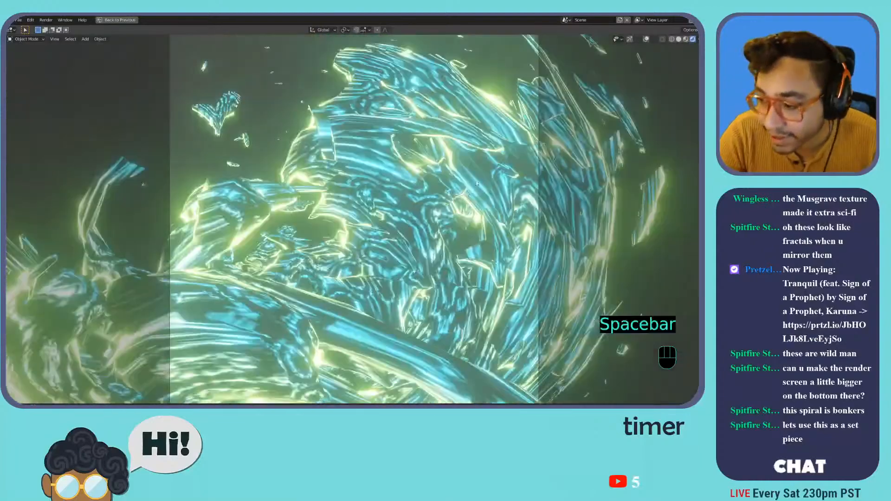
{"action": "key", "text": "ctrl+s"}
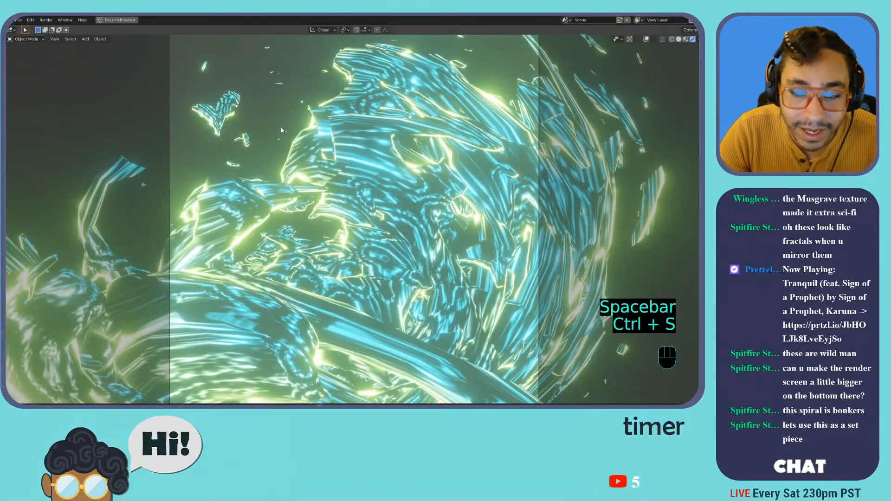
{"action": "left_click", "coordinate": [18, 19]}
{"action": "left_click", "coordinate": [27, 76]}
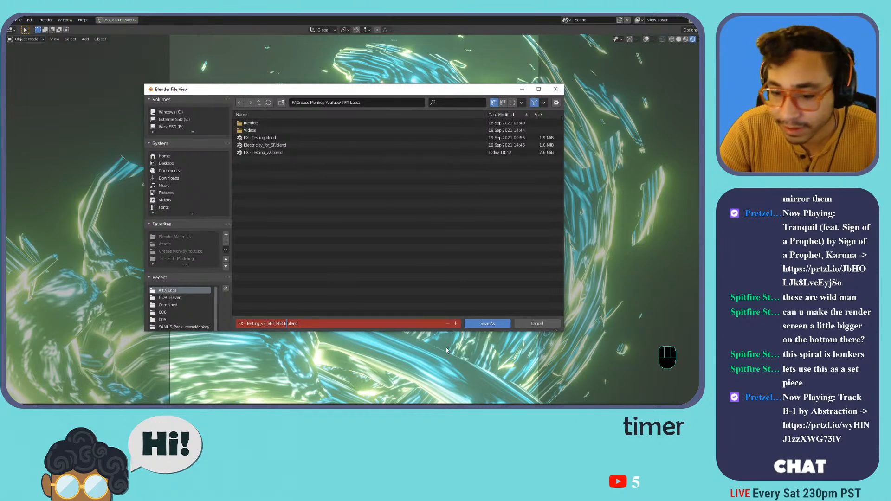
{"action": "left_click", "coordinate": [487, 324]}
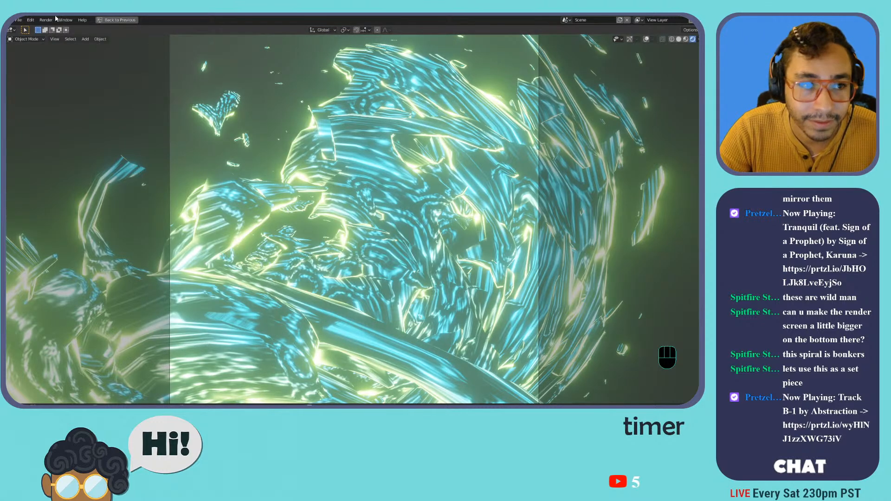
Save another version of the file as FX - Testing_v4.blend.
{"action": "left_click", "coordinate": [17, 20]}
{"action": "left_click", "coordinate": [31, 76]}
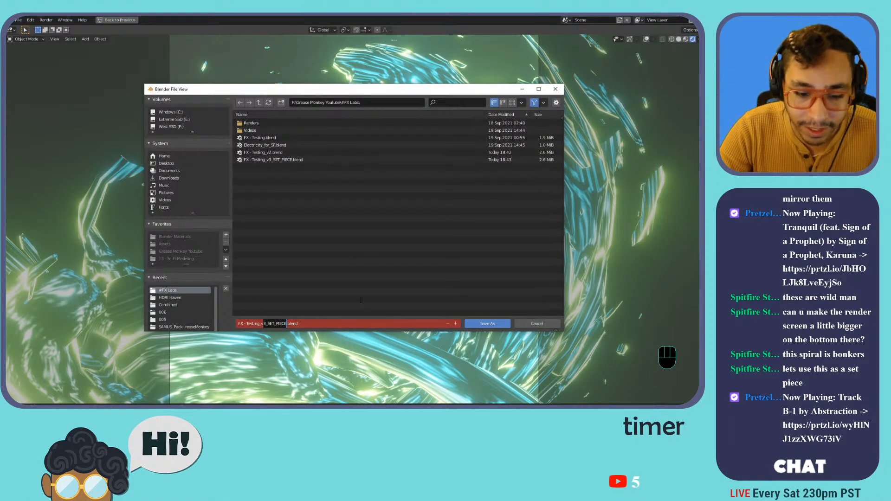
{"action": "key", "text": "Return"}
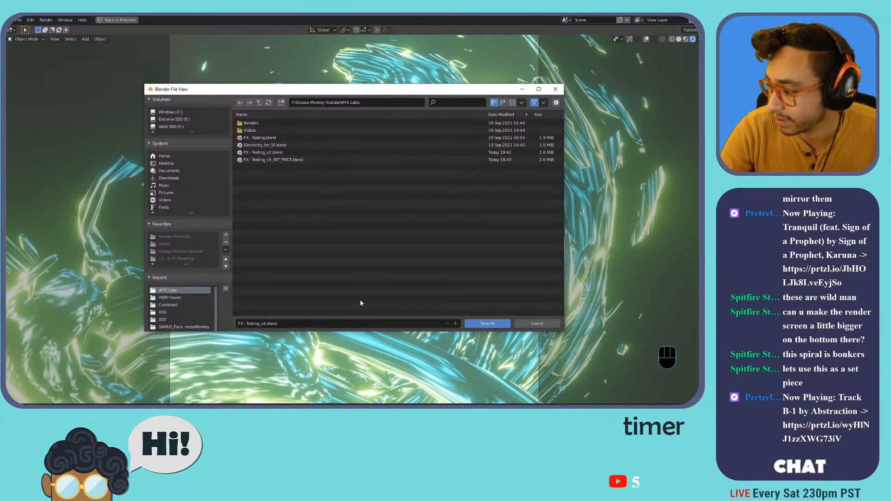
{"action": "left_click", "coordinate": [467, 323]}
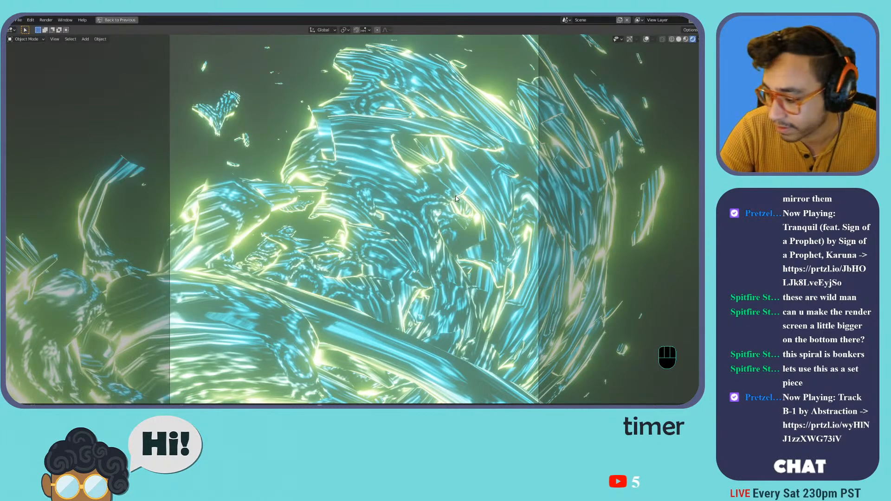
Restore the full layout and preview the animated effect as a whole from outside the camera view.
{"action": "middle_click_drag", "start_coordinate": [404, 199], "coordinate": [415, 208], "text": "shift"}
{"action": "key", "text": "ctrl+space"}
{"action": "middle_click_drag", "start_coordinate": [344, 104], "coordinate": [271, 120], "text": "shift"}
{"action": "scroll", "coordinate": [310, 112], "scroll_direction": "down", "scroll_amount": 8}
{"action": "key", "text": "space"}
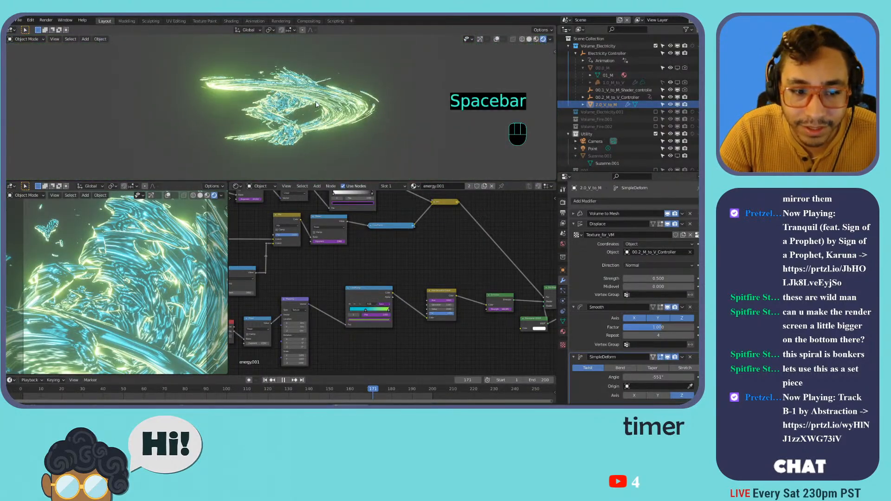
{"action": "key", "text": "space"}
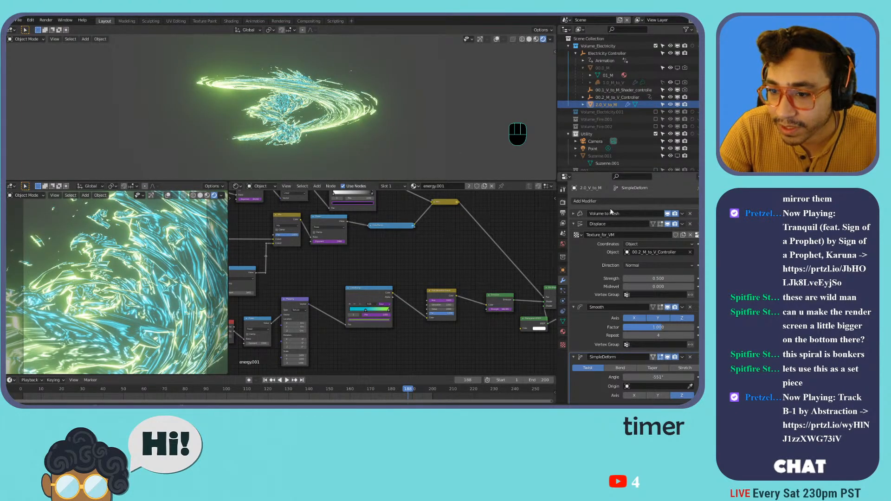
Turn off Fill Volume in the Mesh to Volume modifier of 1.0_M_to_V and preview the animation.
{"action": "left_click", "coordinate": [574, 212]}
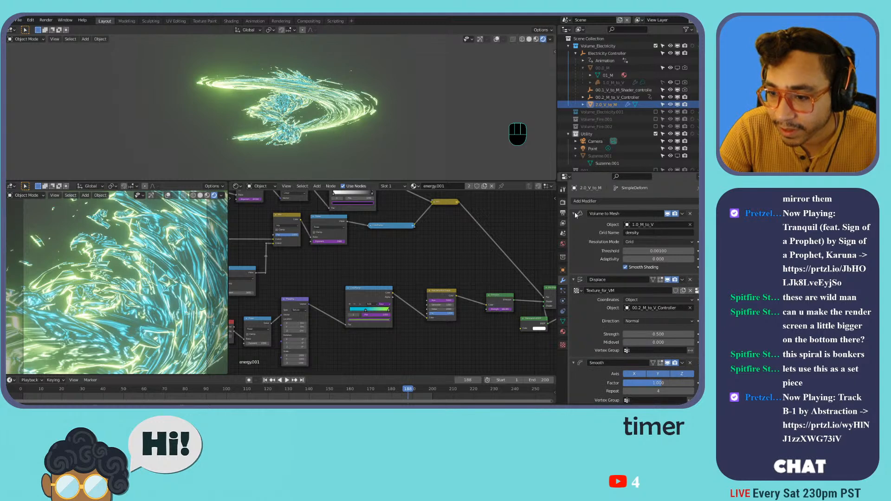
{"action": "left_click", "coordinate": [575, 212]}
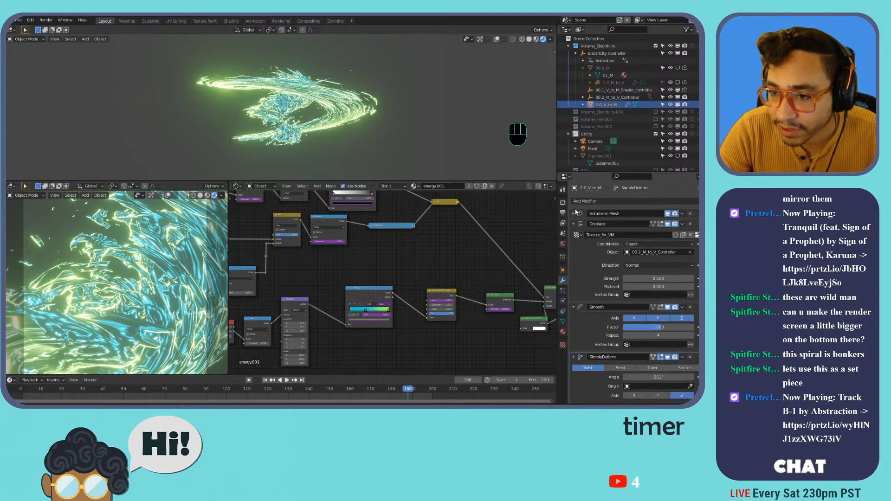
{"action": "left_click", "coordinate": [612, 82]}
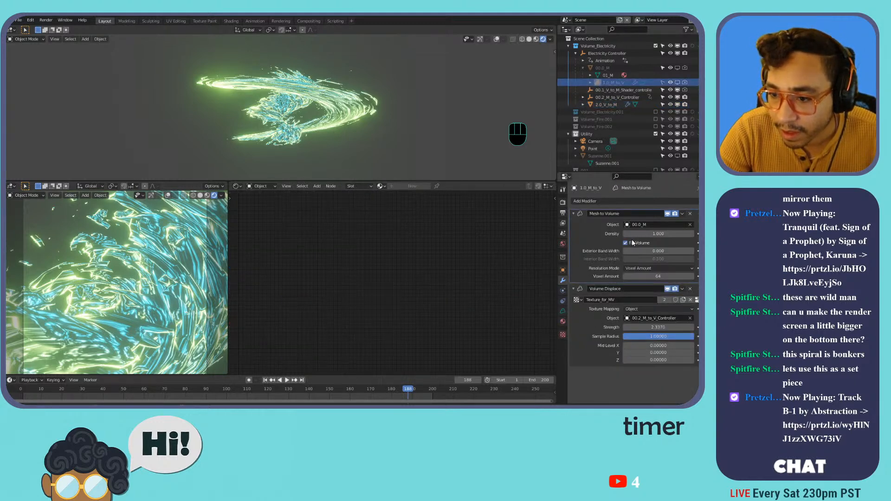
{"action": "left_click", "coordinate": [632, 243]}
{"action": "key", "text": "space"}
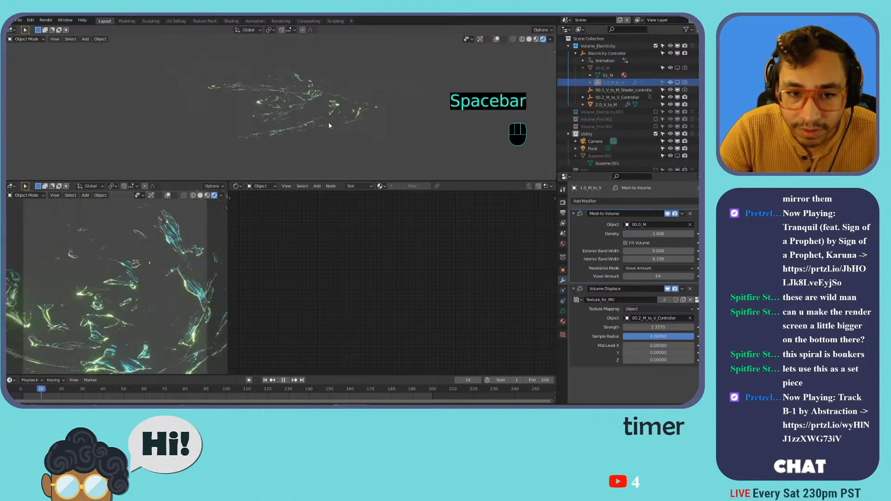
{"action": "key", "text": "space"}
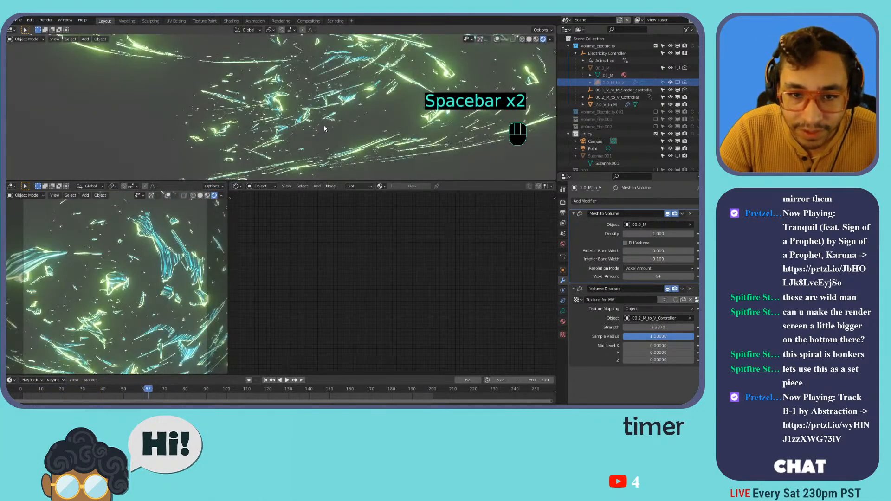
{"action": "key", "text": "space"}
{"action": "key", "text": "space"}
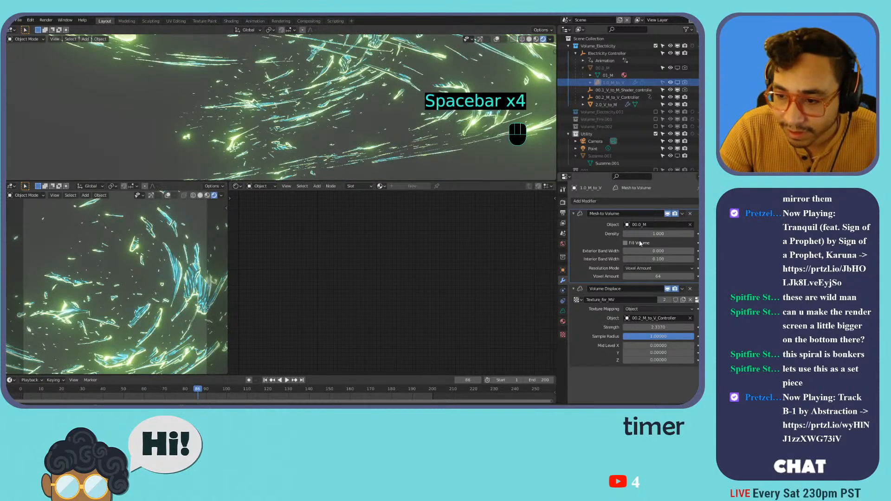
Turn Fill Volume back on in the Mesh to Volume modifier of 1.0_M_to_V and preview the animation.
{"action": "left_click", "coordinate": [640, 243]}
{"action": "key", "text": "space"}
{"action": "key", "text": "space"}
Try a higher Density and a larger Exterior Band Width in the Mesh to Volume modifier, undoing each change.
{"action": "left_click_drag", "start_coordinate": [644, 235], "coordinate": [689, 234]}
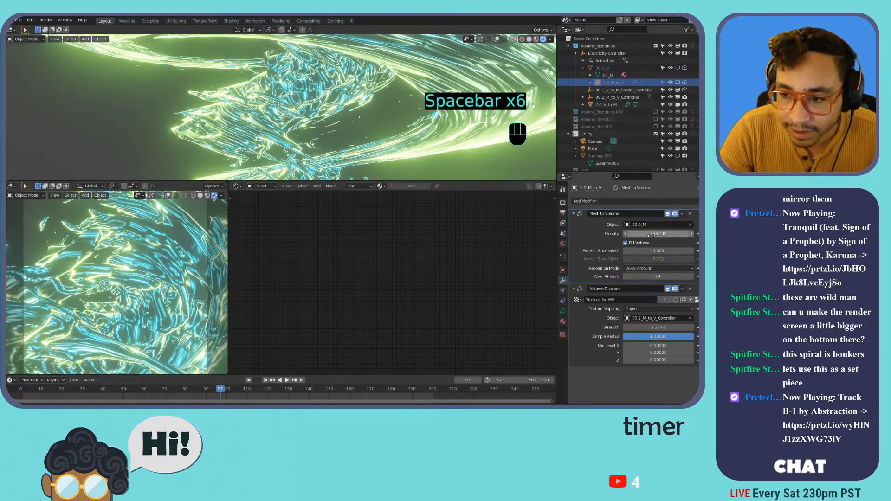
{"action": "key", "text": "ctrl+z"}
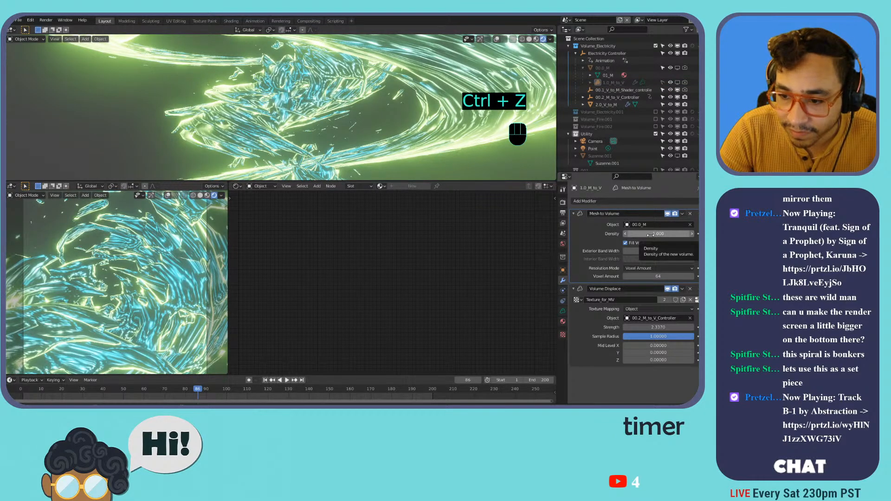
{"action": "left_click_drag", "start_coordinate": [647, 251], "coordinate": [671, 250]}
{"action": "key", "text": "space"}
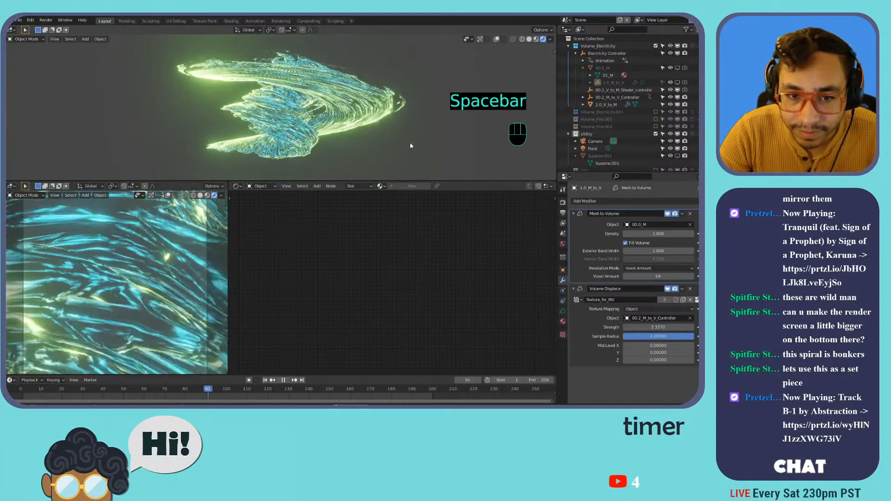
{"action": "key", "text": "space"}
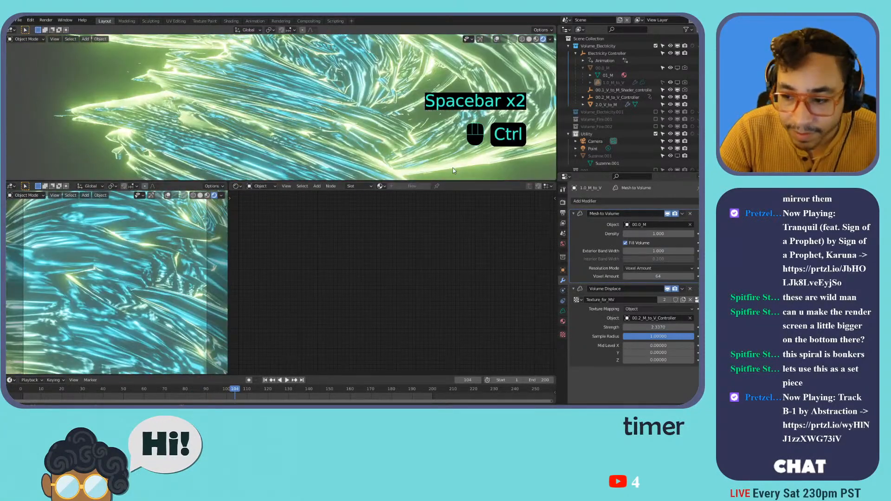
{"action": "key", "text": "ctrl+z"}
Set the Mesh to Volume modifier's Voxel Amount to 128 and play the animation.
{"action": "left_click", "coordinate": [658, 276]}
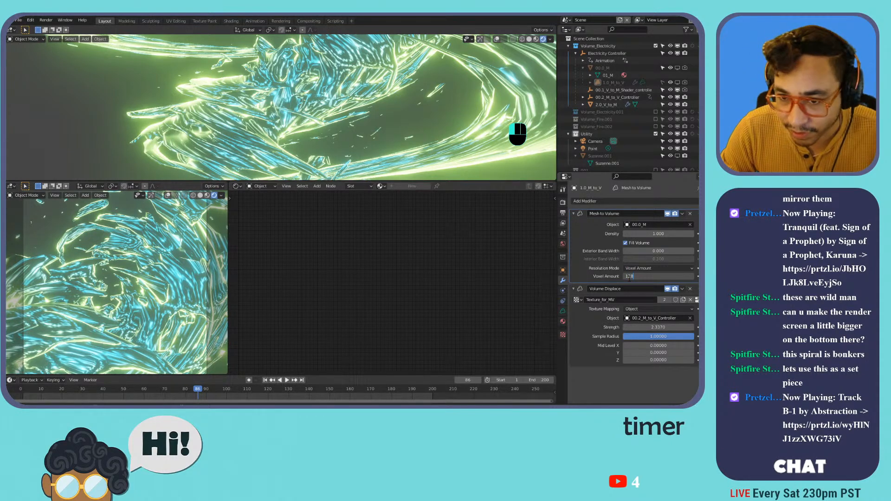
{"action": "key", "text": "Return"}
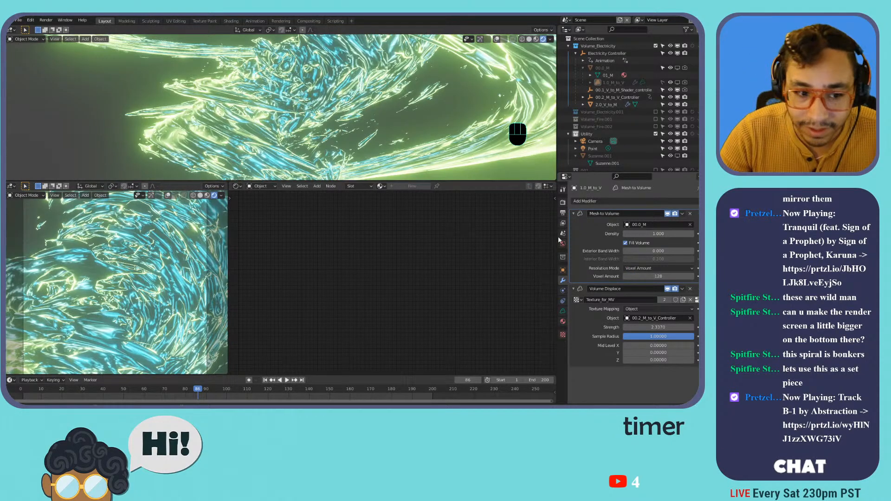
{"action": "key", "text": "space"}
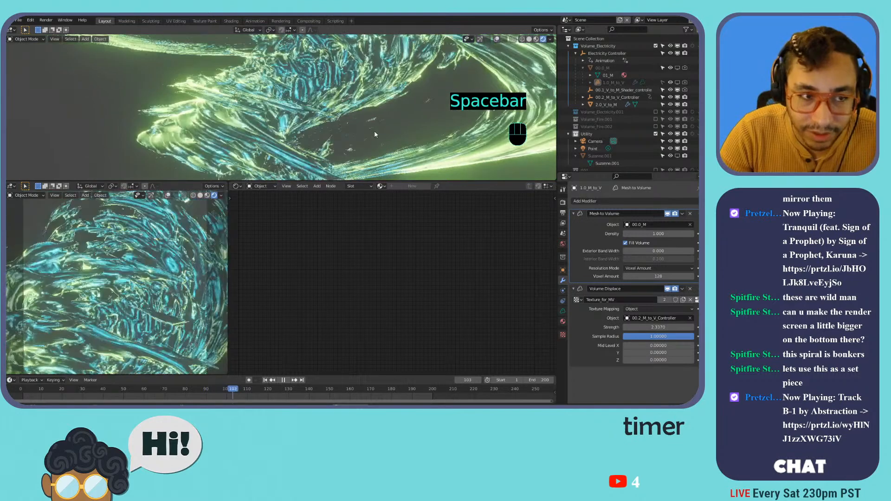
Show the overlays and gizmos in the upper 3D viewport.
{"action": "left_click", "coordinate": [497, 39]}
{"action": "left_click", "coordinate": [480, 39]}
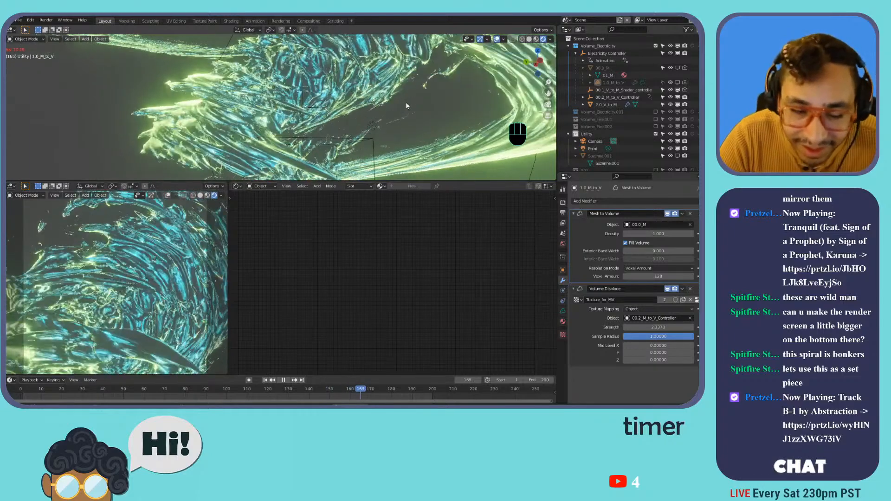
Set the Mesh to Volume modifier's Voxel Amount to 64 and preview the animation.
{"action": "key", "text": "space"}
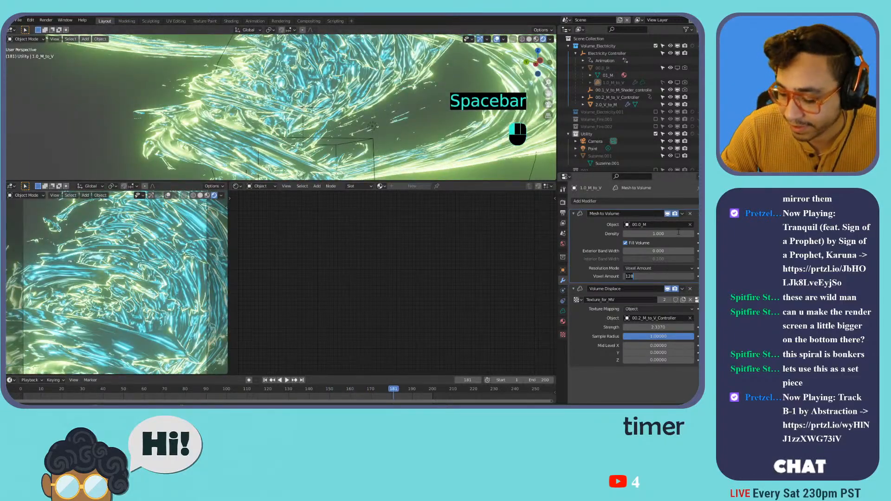
{"action": "type", "text": "64"}
{"action": "key", "text": "Return"}
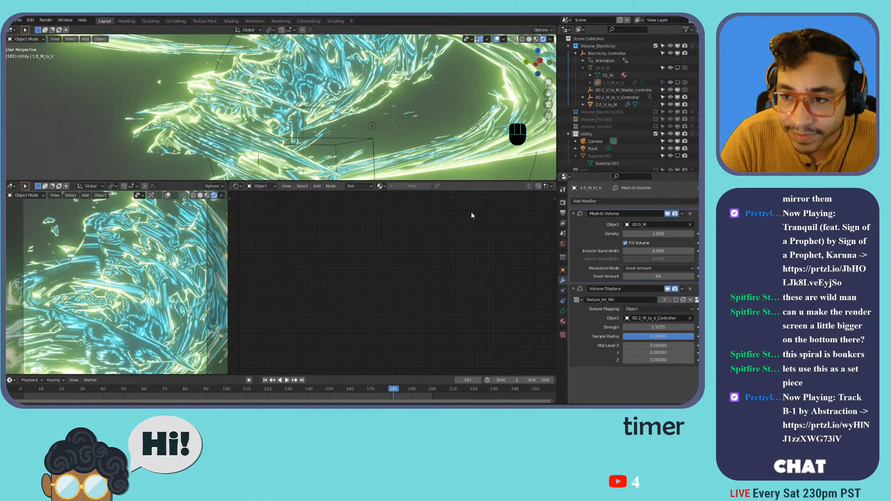
{"action": "scroll", "coordinate": [345, 90], "scroll_direction": "down", "scroll_amount": 2}
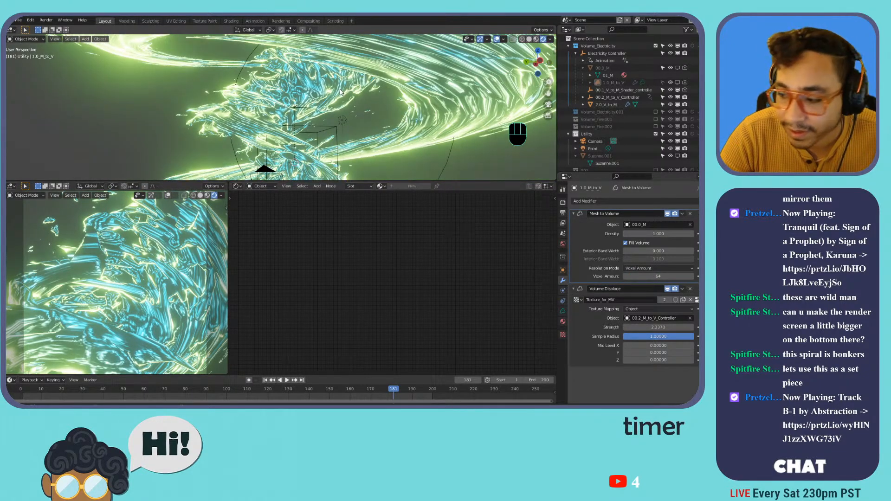
{"action": "scroll", "coordinate": [341, 90], "scroll_direction": "up", "scroll_amount": 1}
{"action": "key", "text": "space"}
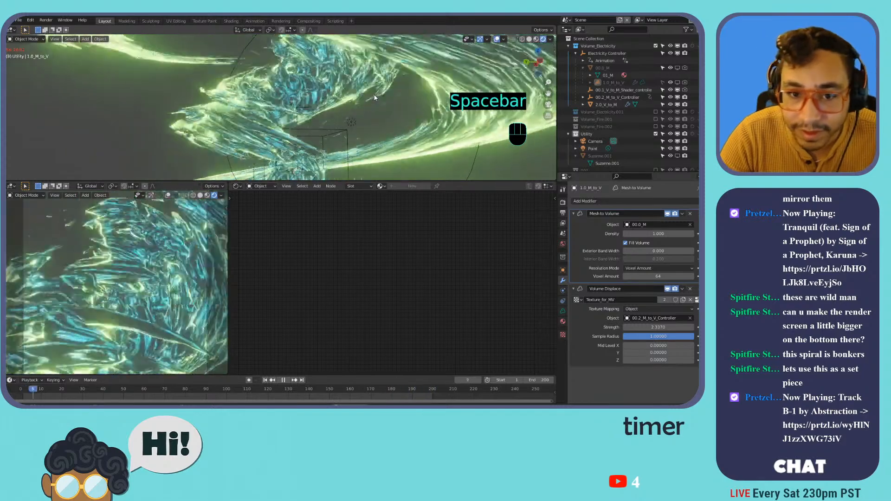
{"action": "key", "text": "space"}
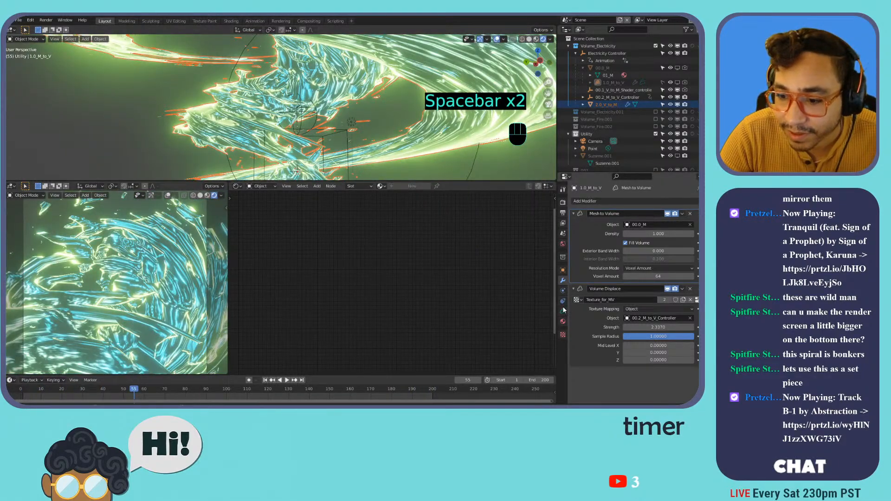
Assign the energy.002 material to 2.0_V_to_M and play the animation to preview it.
{"action": "left_click", "coordinate": [562, 322]}
{"action": "left_click", "coordinate": [487, 78]}
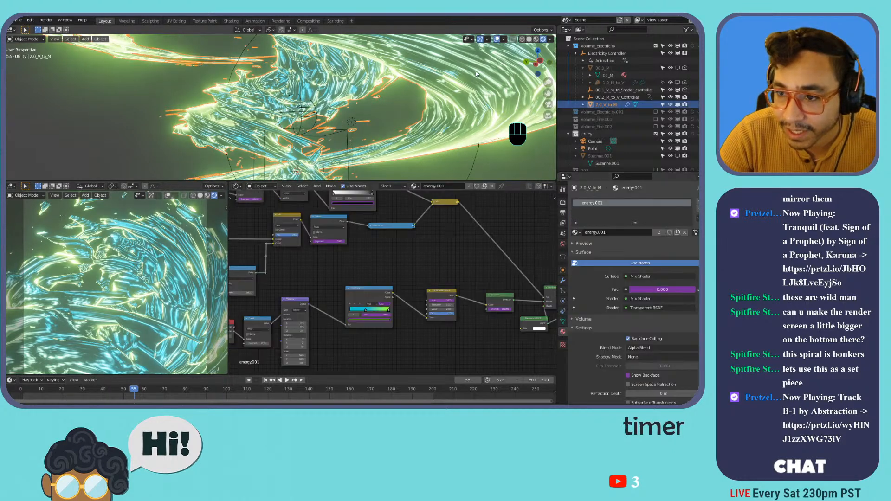
{"action": "left_click", "coordinate": [575, 233]}
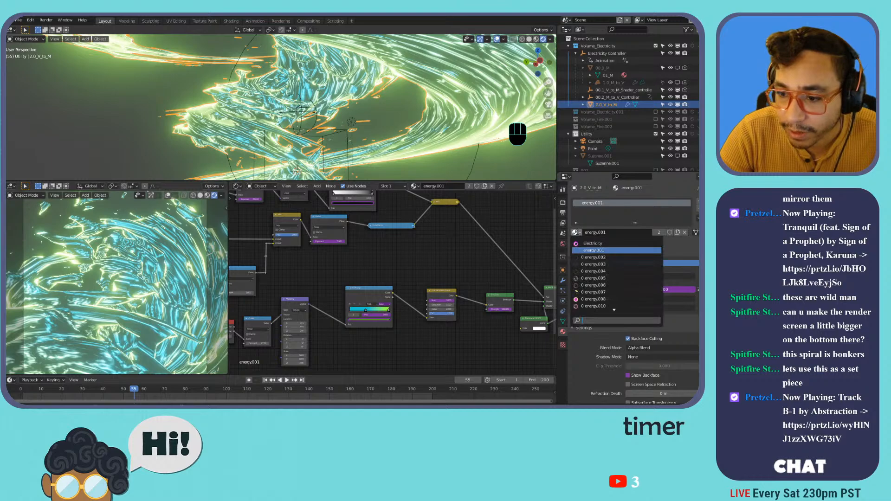
{"action": "left_click", "coordinate": [596, 257]}
{"action": "key", "text": "space"}
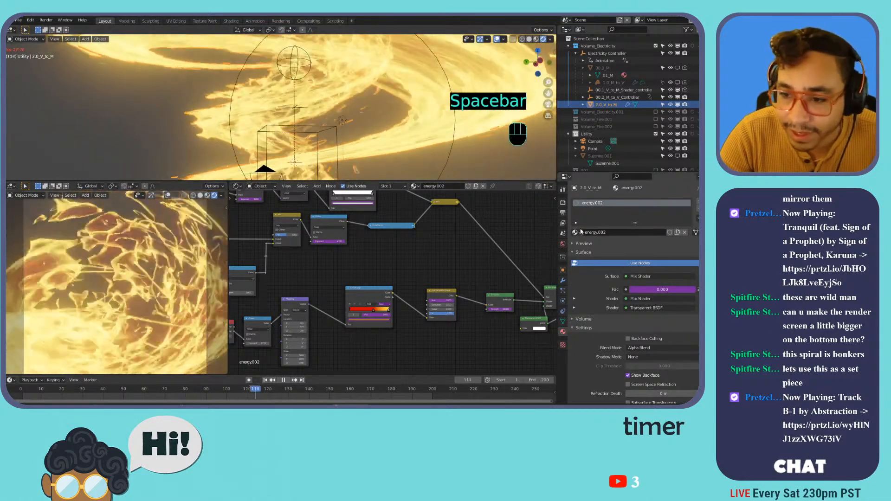
Switch the material of 2.0_V_to_M to energy.003 and preview it during playback.
{"action": "left_click", "coordinate": [575, 233]}
{"action": "left_click", "coordinate": [594, 264]}
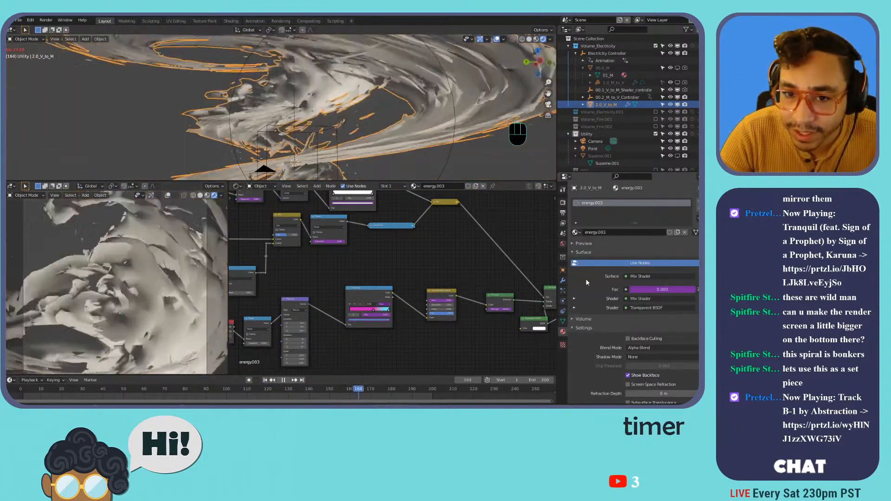
{"action": "key", "text": "space"}
{"action": "key", "text": "space"}
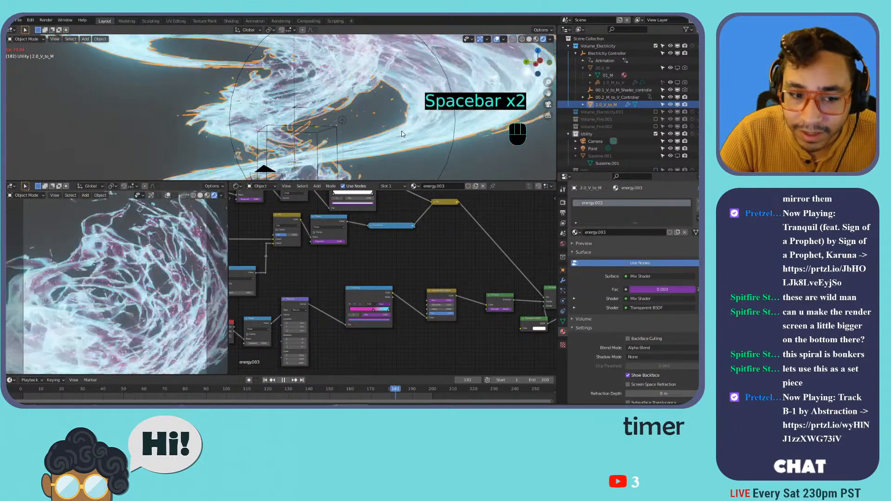
{"action": "key", "text": "space"}
Try the energy.008 material on 2.0_V_to_M and preview the animation.
{"action": "left_click", "coordinate": [576, 233]}
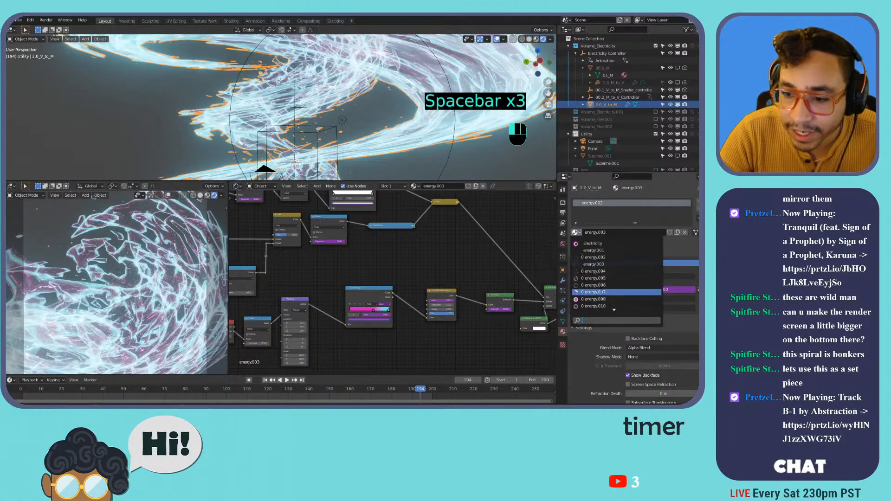
{"action": "left_click", "coordinate": [597, 299]}
{"action": "key", "text": "space"}
{"action": "key", "text": "space"}
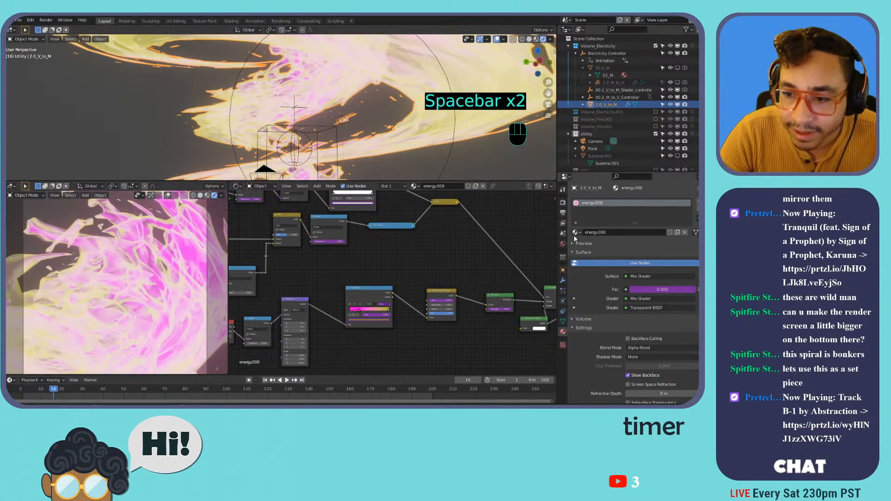
Assign the energy.010 material to 2.0_V_to_M and preview the animation.
{"action": "left_click", "coordinate": [575, 234]}
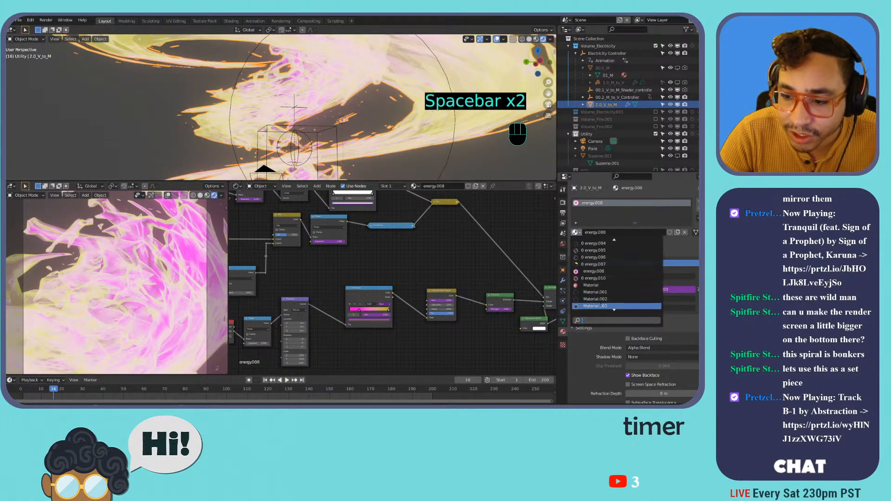
{"action": "scroll", "coordinate": [602, 306], "scroll_direction": "down", "scroll_amount": 1}
{"action": "left_click", "coordinate": [606, 278]}
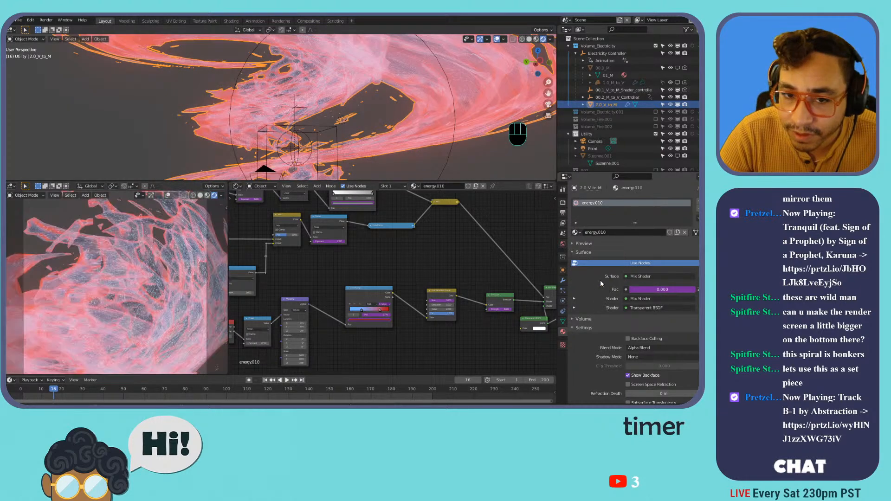
{"action": "key", "text": "space"}
{"action": "key", "text": "space"}
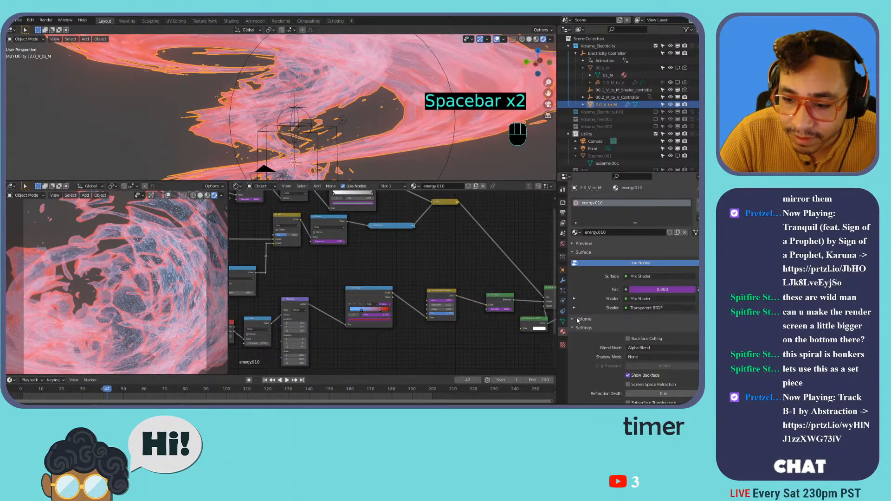
Raise the Energy Brightness in the custom properties of the energy.010 material.
{"action": "scroll", "coordinate": [614, 324], "scroll_direction": "down", "scroll_amount": 10}
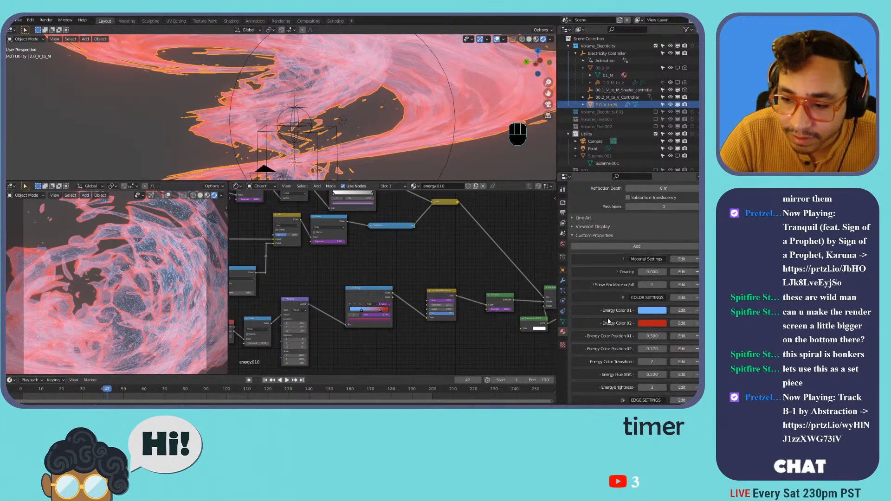
{"action": "scroll", "coordinate": [636, 309], "scroll_direction": "down", "scroll_amount": 1}
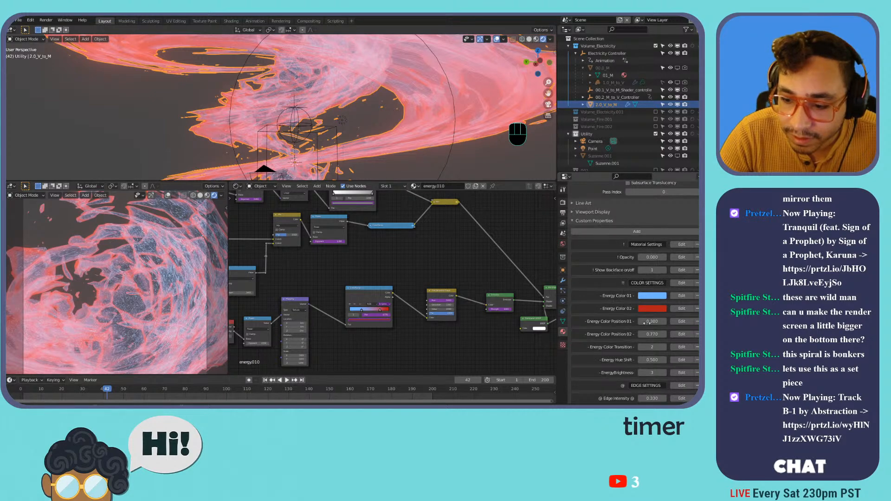
{"action": "left_click_drag", "start_coordinate": [657, 373], "coordinate": [674, 373]}
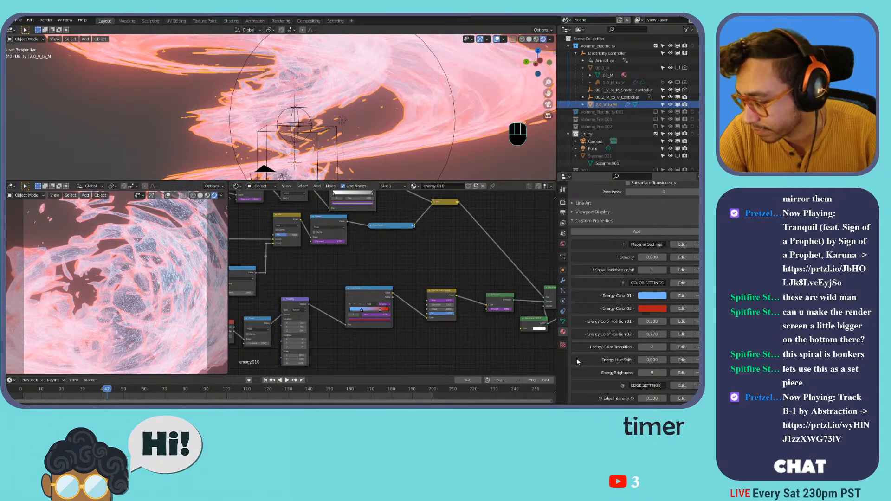
Unhide the source mesh 00.0_M and enter Edit Mode on it.
{"action": "middle_click_drag", "start_coordinate": [390, 160], "coordinate": [315, 110]}
{"action": "scroll", "coordinate": [316, 109], "scroll_direction": "down", "scroll_amount": 4}
{"action": "key", "text": "Tab"}
{"action": "key", "text": "Tab"}
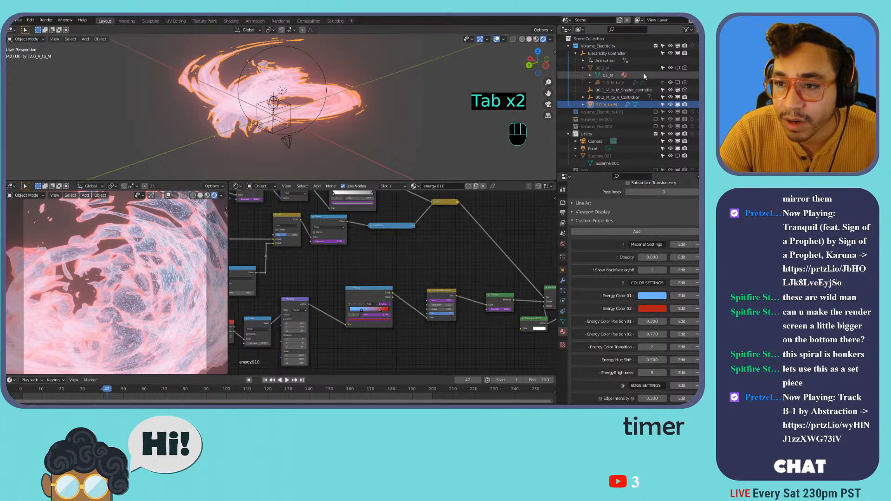
{"action": "left_click", "coordinate": [670, 68]}
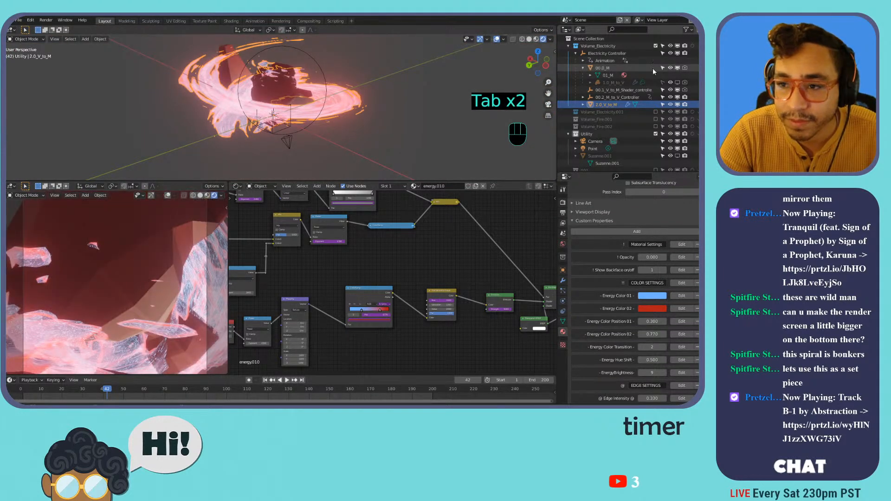
{"action": "left_click", "coordinate": [618, 67]}
{"action": "key", "text": "Tab"}
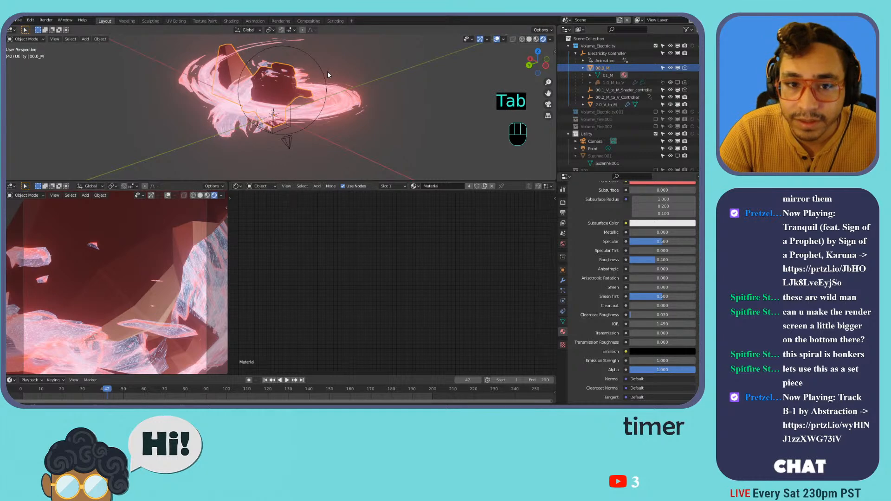
{"action": "key", "text": "Tab"}
Delete all vertices of the 00.0_M mesh.
{"action": "key", "text": "a"}
{"action": "key", "text": "x"}
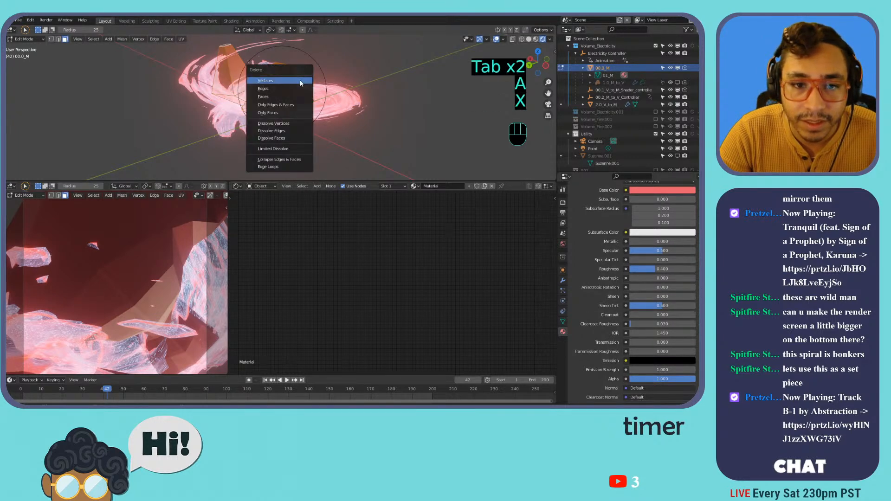
{"action": "left_click", "coordinate": [300, 82]}
Try adding a torus to the 00.0_M mesh with fewer Major Segments, and undo it.
{"action": "key", "text": "shift+a"}
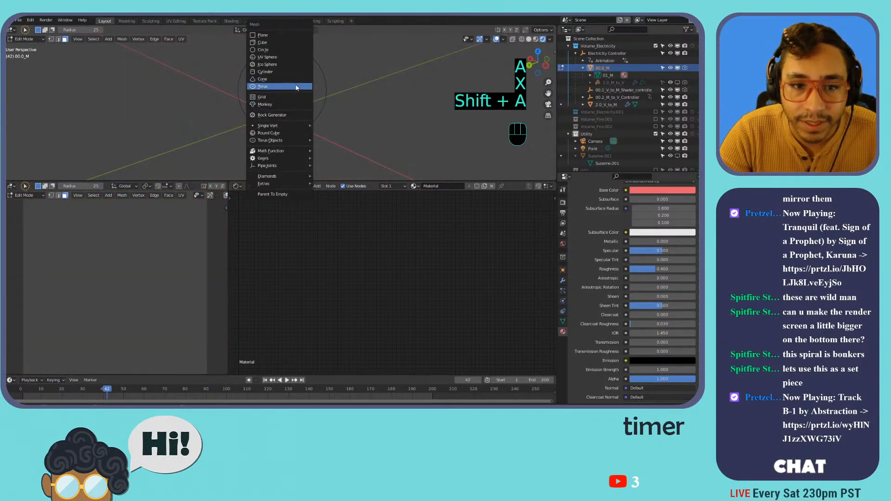
{"action": "left_click", "coordinate": [298, 87]}
{"action": "scroll", "coordinate": [298, 136], "scroll_direction": "up", "scroll_amount": 5}
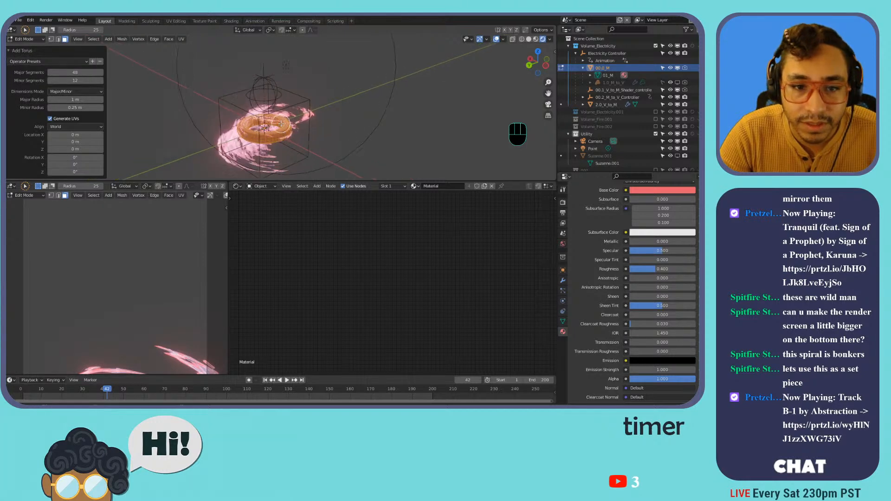
{"action": "left_click_drag", "start_coordinate": [68, 73], "coordinate": [73, 72]}
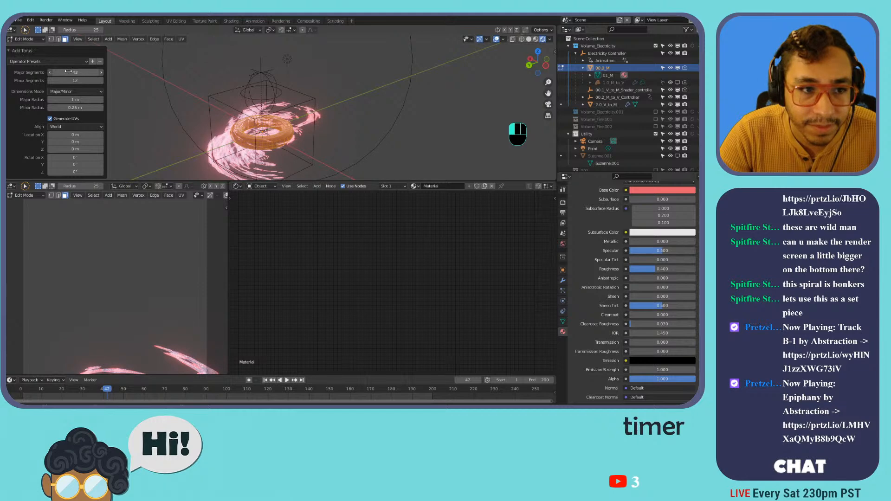
{"action": "key", "text": "ctrl+z"}
Add a torus with 34 Major Segments and enlarged Major and Minor Radius to the 00.0_M mesh, and return to Object Mode.
{"action": "key", "text": "shift+a"}
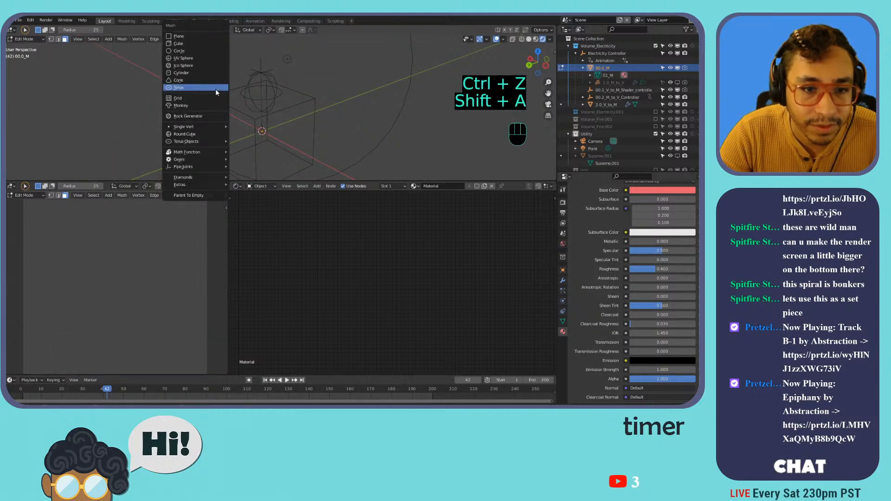
{"action": "left_click", "coordinate": [215, 88]}
{"action": "left_click_drag", "start_coordinate": [73, 73], "coordinate": [70, 72]}
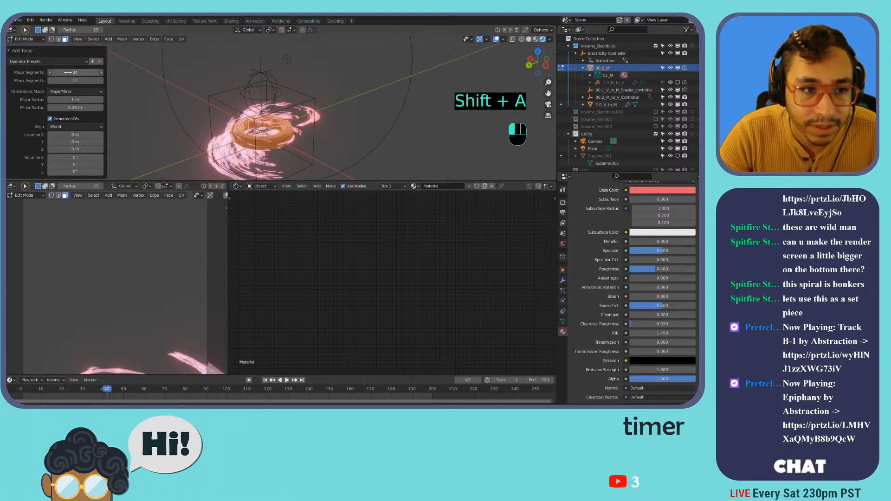
{"action": "left_click_drag", "start_coordinate": [75, 100], "coordinate": [178, 92]}
{"action": "left_click_drag", "start_coordinate": [74, 107], "coordinate": [197, 105]}
{"action": "key", "text": "Tab"}
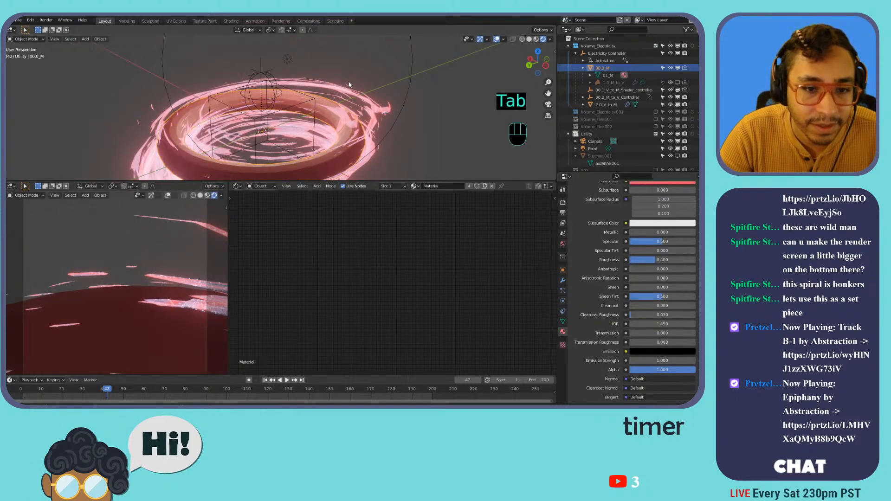
Hide the source mesh 00.0_M in the viewport so that only the energy effect shows.
{"action": "left_click", "coordinate": [669, 69]}
{"action": "left_click", "coordinate": [677, 69]}
{"action": "middle_click_drag", "start_coordinate": [292, 98], "coordinate": [360, 56]}
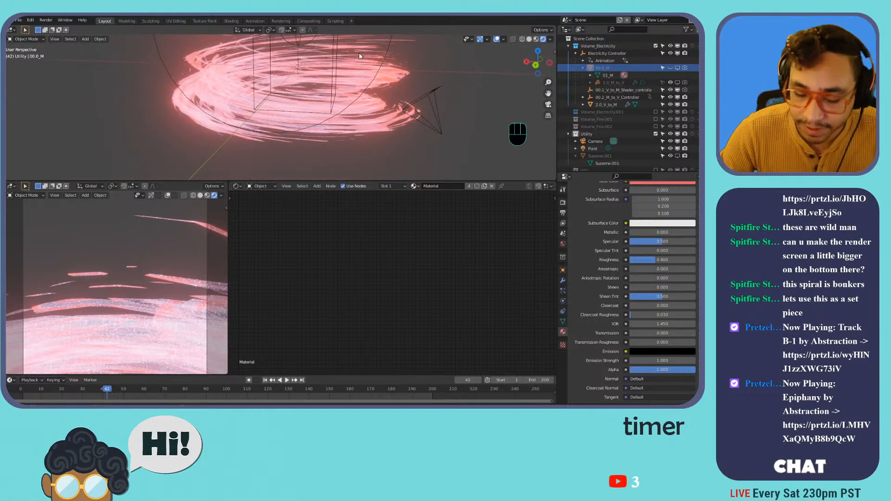
Align the camera to the front view and reframe the preview around the whole ring effect.
{"action": "key", "text": "KP_0"}
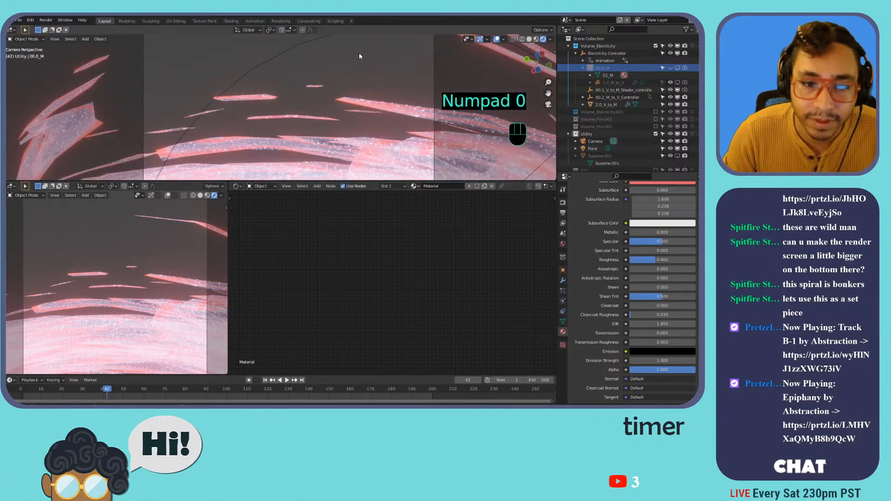
{"action": "key", "text": "KP_1"}
{"action": "key", "text": "ctrl+alt+KP_0"}
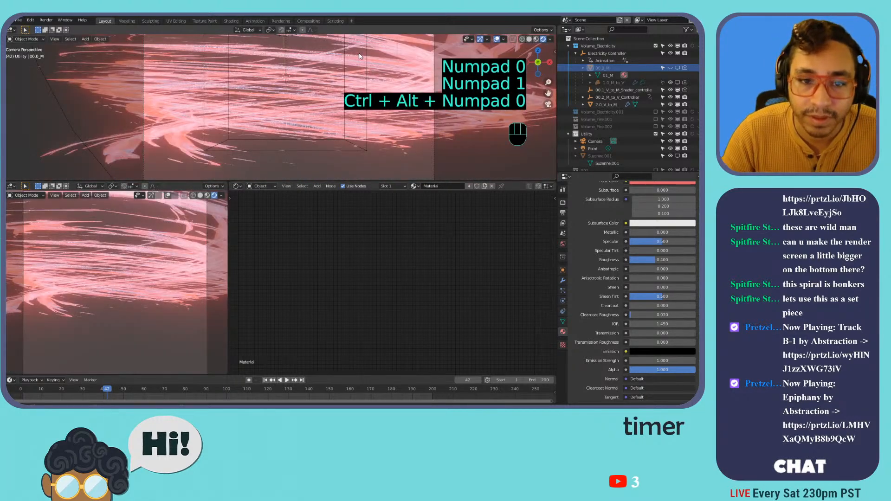
{"action": "mouse_move", "coordinate": [156, 263]}
{"action": "middle_mouse_down"}
{"action": "mouse_move", "coordinate": [146, 281]}
{"action": "mouse_move", "coordinate": [174, 261]}
{"action": "mouse_move", "coordinate": [147, 264]}
{"action": "mouse_move", "coordinate": [169, 265]}
{"action": "middle_mouse_up"}
{"action": "scroll", "coordinate": [274, 125], "scroll_direction": "down", "scroll_amount": 3}
{"action": "middle_click_drag", "start_coordinate": [279, 121], "coordinate": [298, 143]}
{"action": "middle_click_drag", "start_coordinate": [297, 143], "coordinate": [319, 135], "text": "shift"}
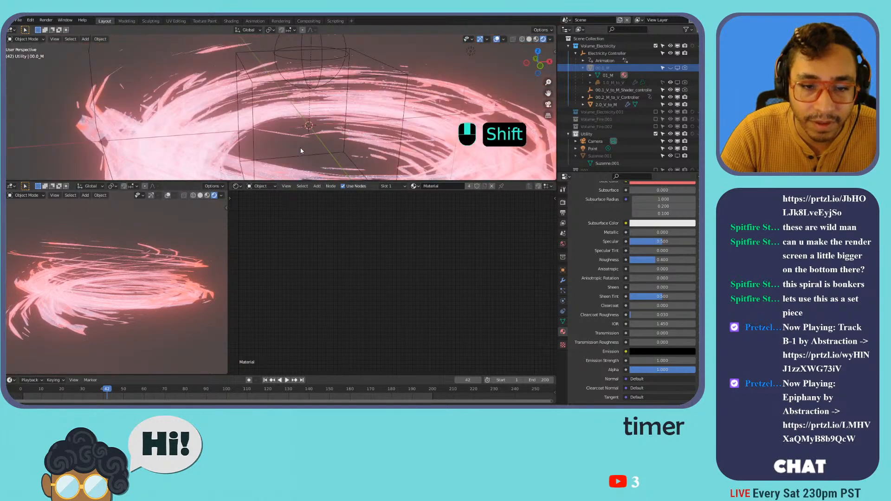
Play the animation and remove the SimpleDeform and Displace modifiers from 2.0_V_to_M.
{"action": "key", "text": "space"}
{"action": "left_click", "coordinate": [348, 108]}
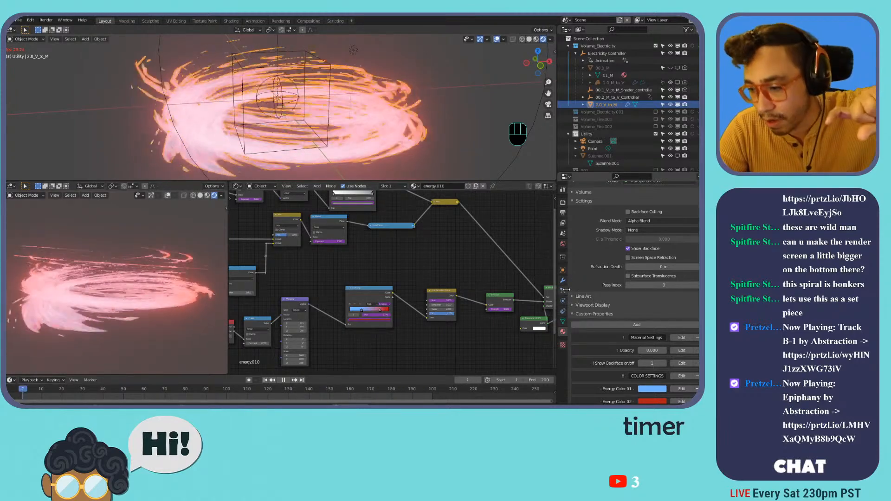
{"action": "left_click", "coordinate": [562, 283]}
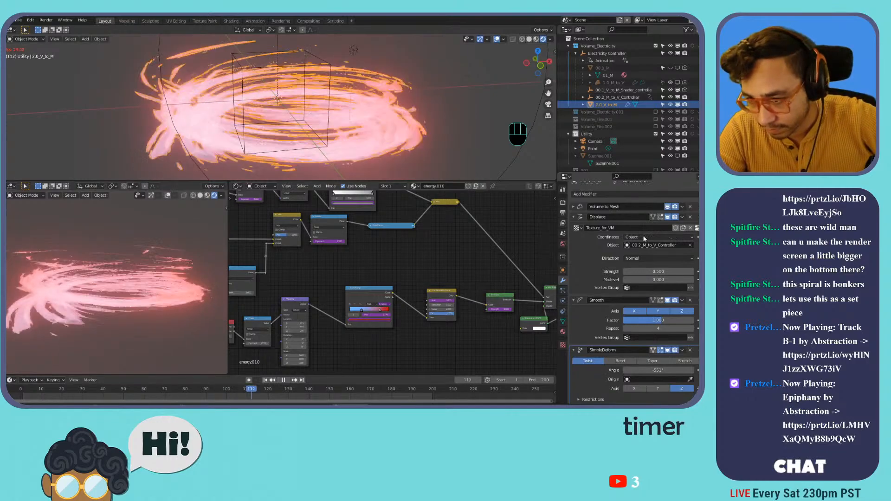
{"action": "left_click", "coordinate": [574, 216]}
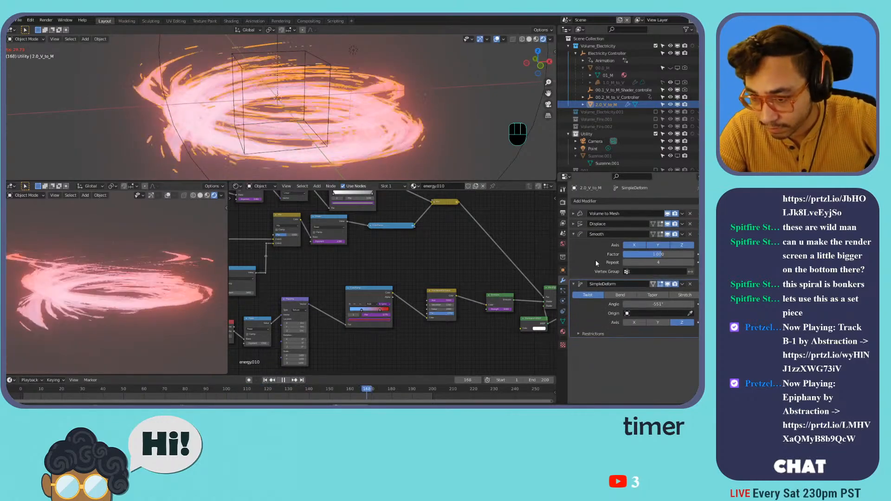
{"action": "left_click", "coordinate": [691, 284]}
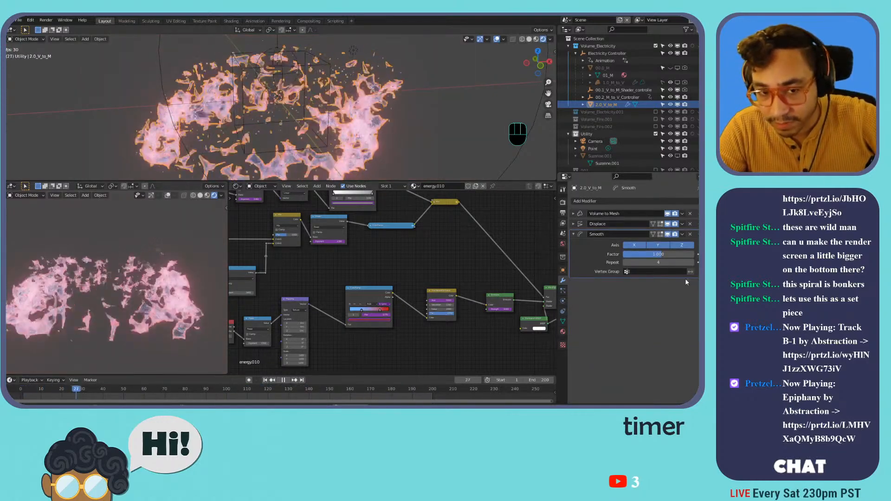
{"action": "left_click", "coordinate": [574, 224]}
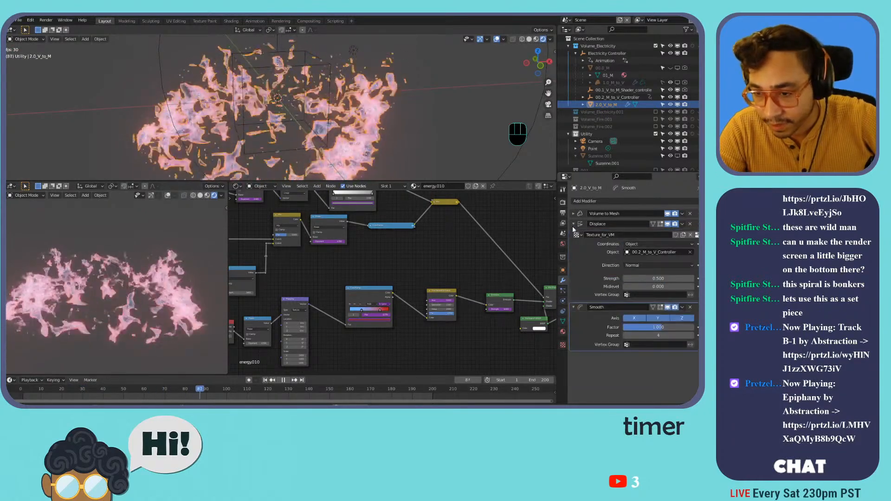
{"action": "left_click", "coordinate": [574, 225]}
{"action": "left_click", "coordinate": [690, 224]}
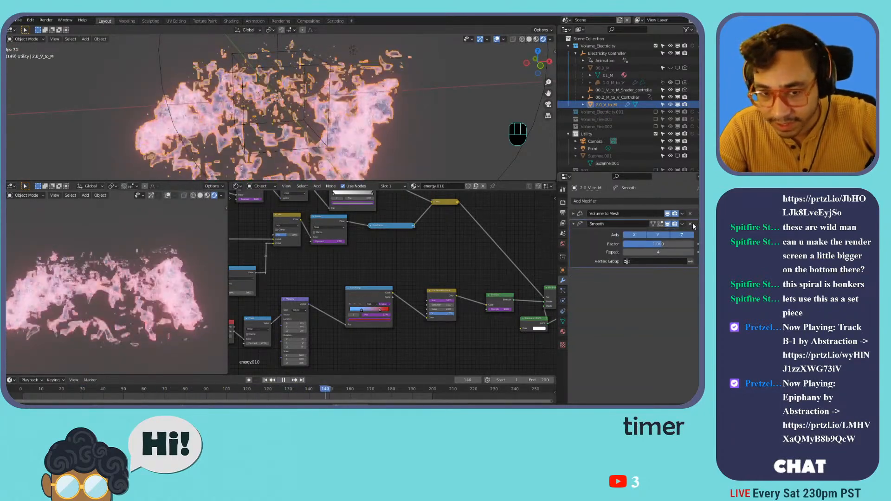
Try removing the Smooth modifier from 2.0_V_to_M and adjusting the volume modifier settings, undoing each change.
{"action": "left_click", "coordinate": [690, 224]}
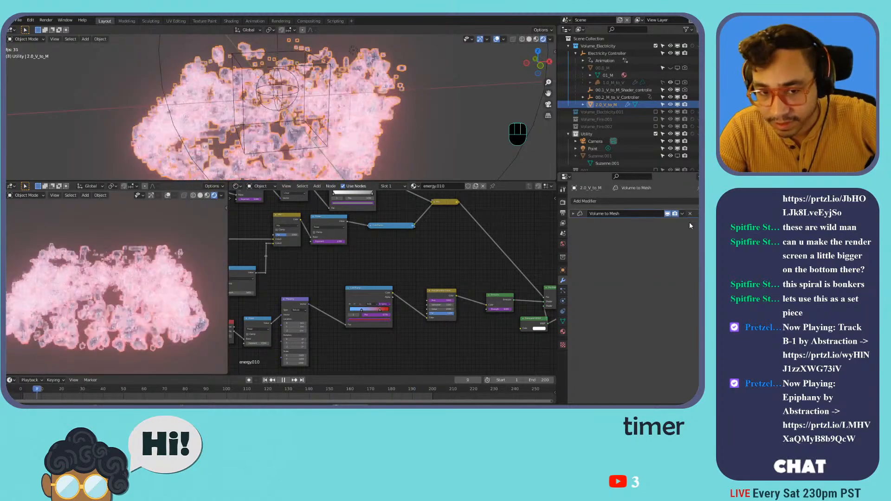
{"action": "key", "text": "ctrl+z"}
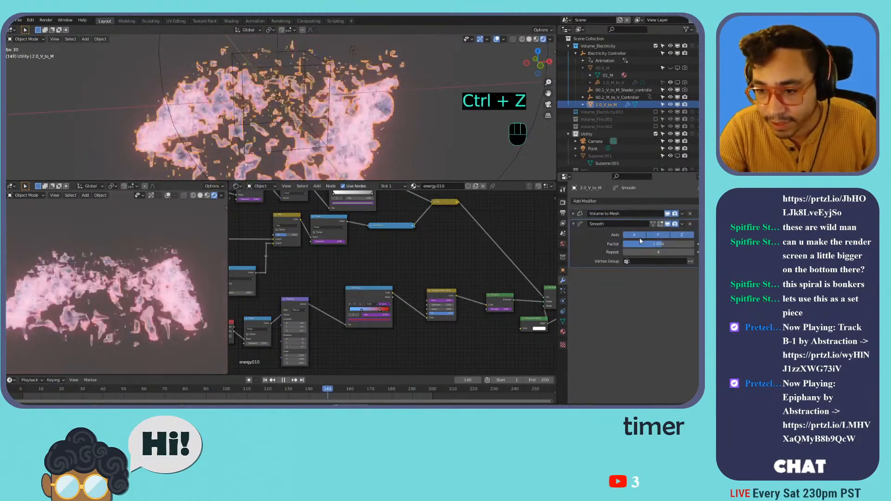
{"action": "left_click", "coordinate": [574, 214]}
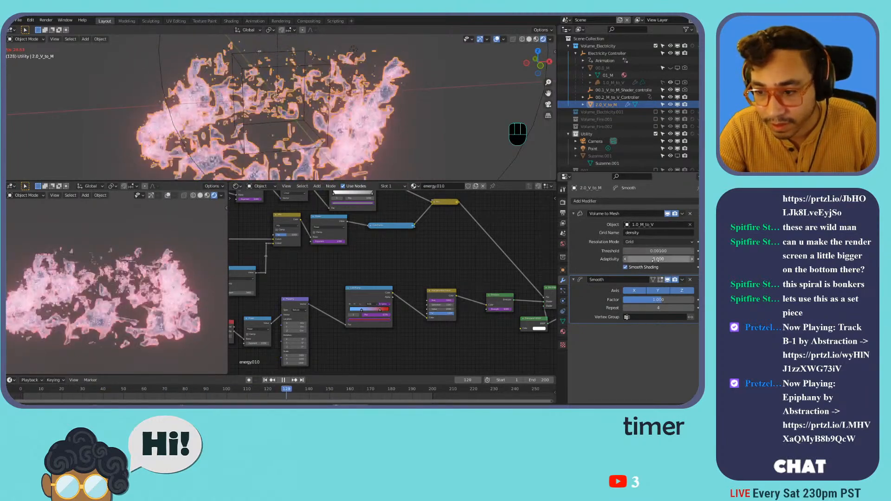
{"action": "key", "text": "ctrl+z"}
{"action": "key", "text": "ctrl+z"}
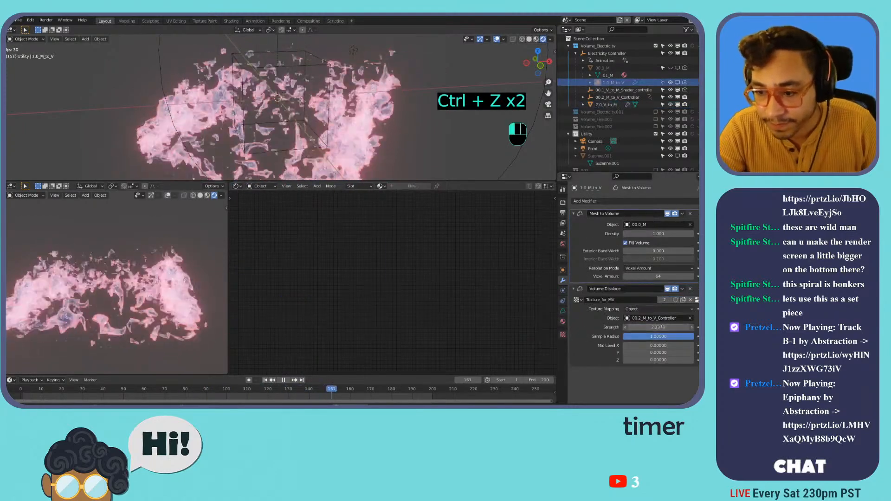
{"action": "key", "text": "ctrl+z"}
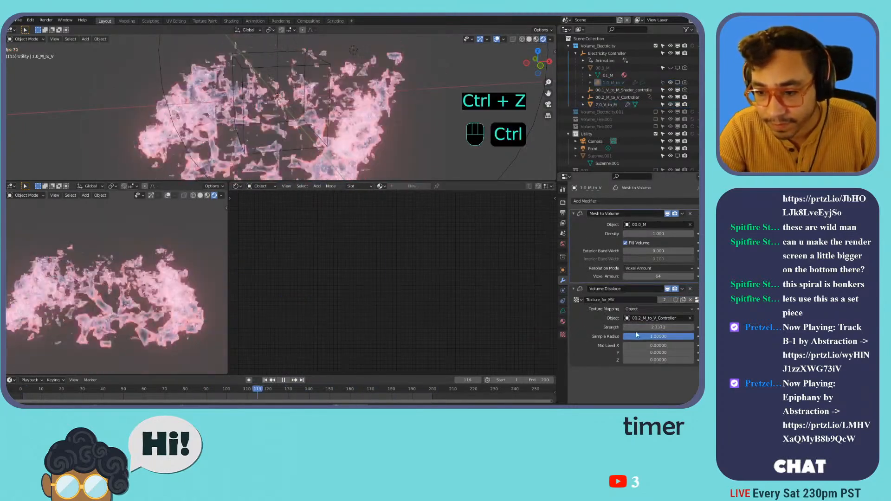
Stop playback and try scaling the 00.2_M_to_V_Controller empty.
{"action": "key", "text": "space"}
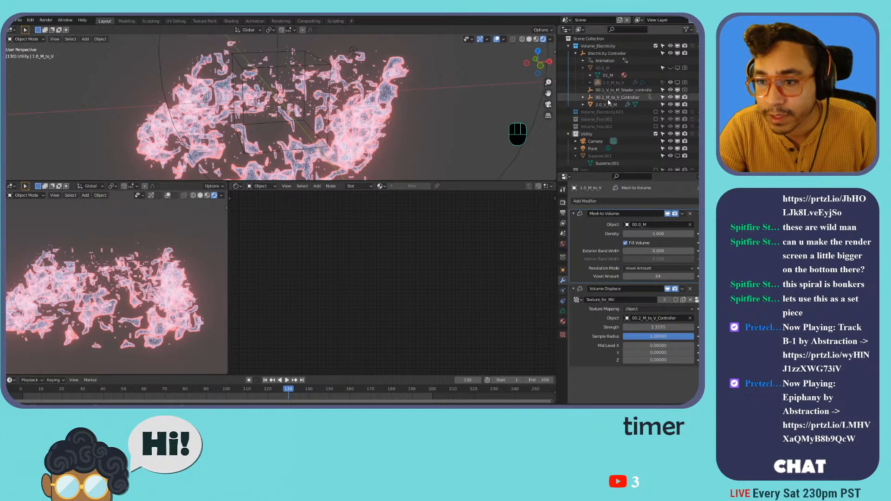
{"action": "scroll", "coordinate": [308, 79], "scroll_direction": "down", "scroll_amount": 3}
{"action": "left_click", "coordinate": [308, 79]}
{"action": "key", "text": "s"}
{"action": "left_click", "coordinate": [499, 99]}
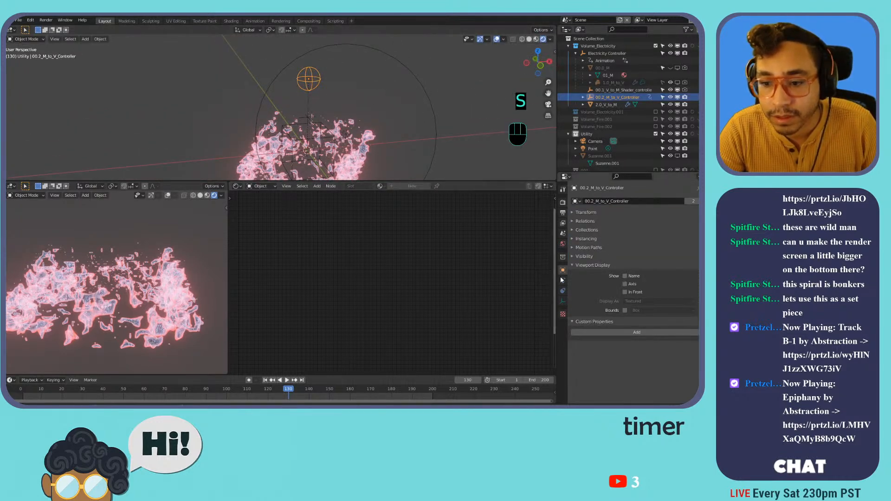
Examine the object, modifier and material properties of 2.0_V_to_M and its controllers for the effect's size settings.
{"action": "left_click", "coordinate": [323, 154]}
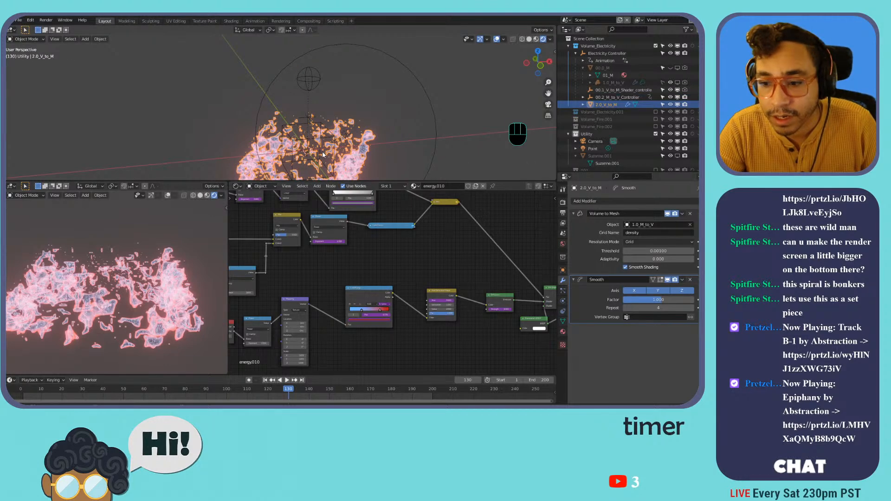
{"action": "left_click", "coordinate": [340, 146]}
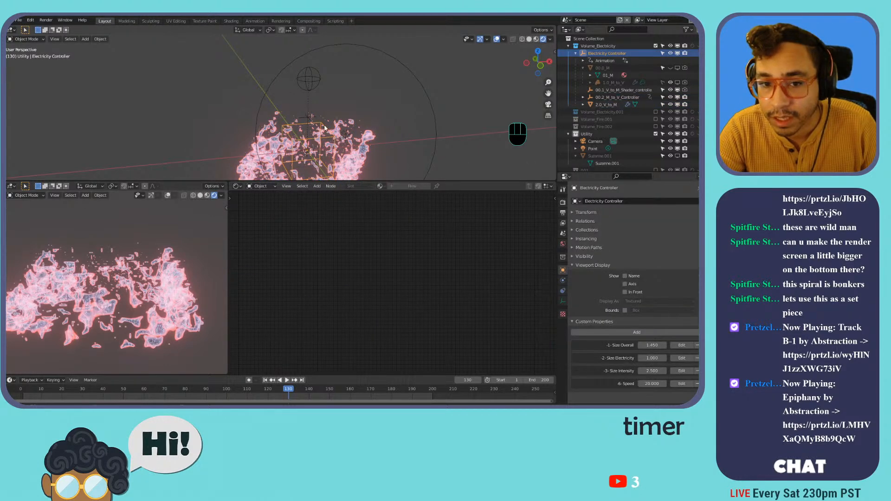
{"action": "left_click", "coordinate": [312, 82]}
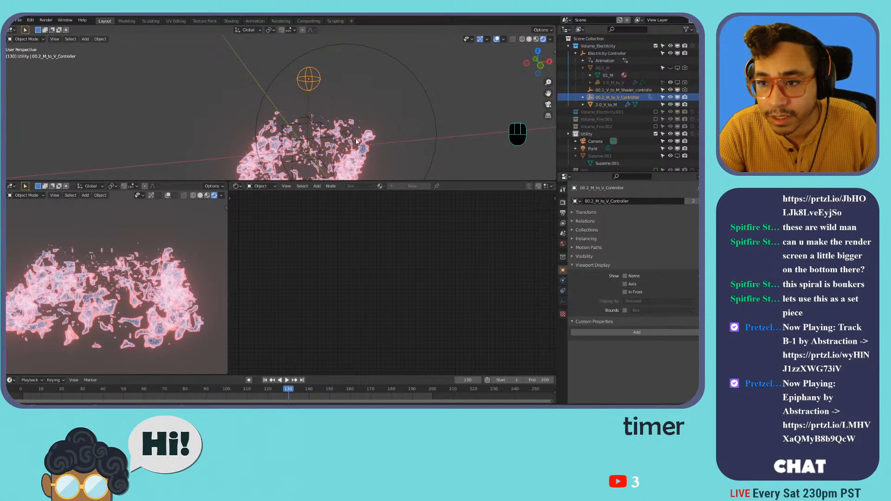
{"action": "left_click", "coordinate": [609, 105]}
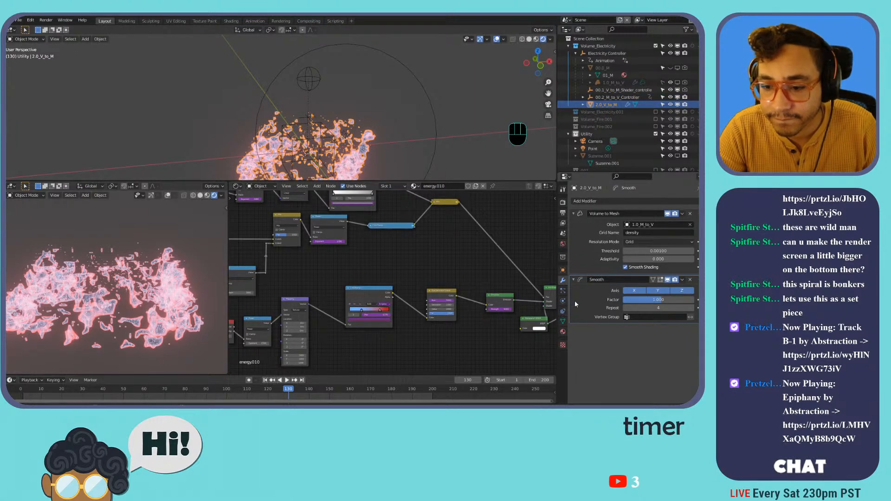
{"action": "left_click", "coordinate": [563, 270]}
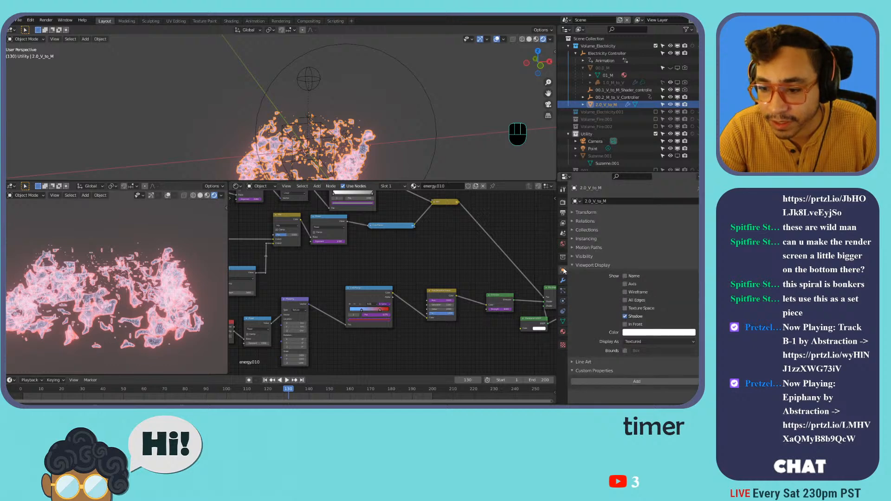
{"action": "left_click", "coordinate": [563, 281]}
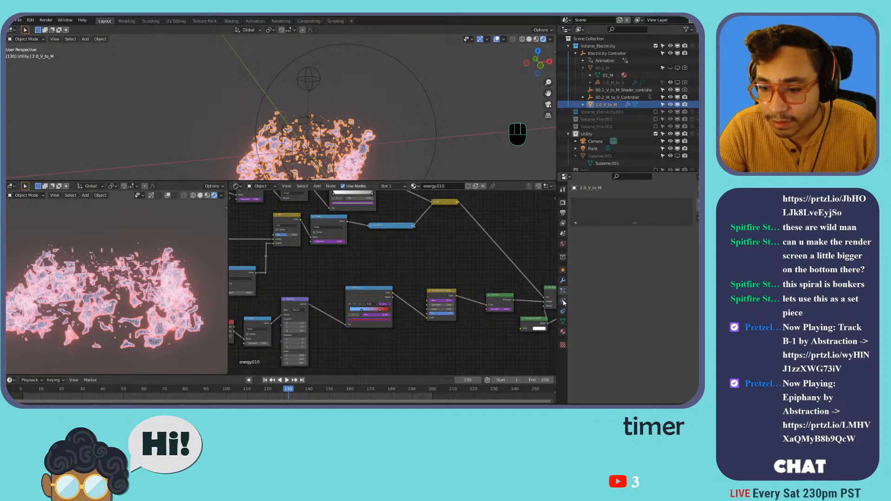
{"action": "left_click", "coordinate": [563, 332]}
{"action": "scroll", "coordinate": [595, 350], "scroll_direction": "down", "scroll_amount": 20}
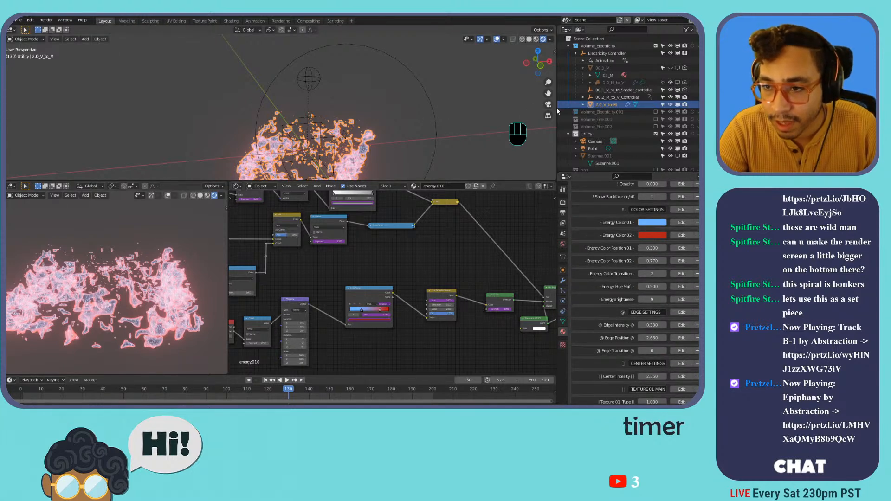
Raise the Electricity Controller's Size Overall to 1.920 and its Size Electricity to about 8.2.
{"action": "left_click", "coordinate": [603, 54]}
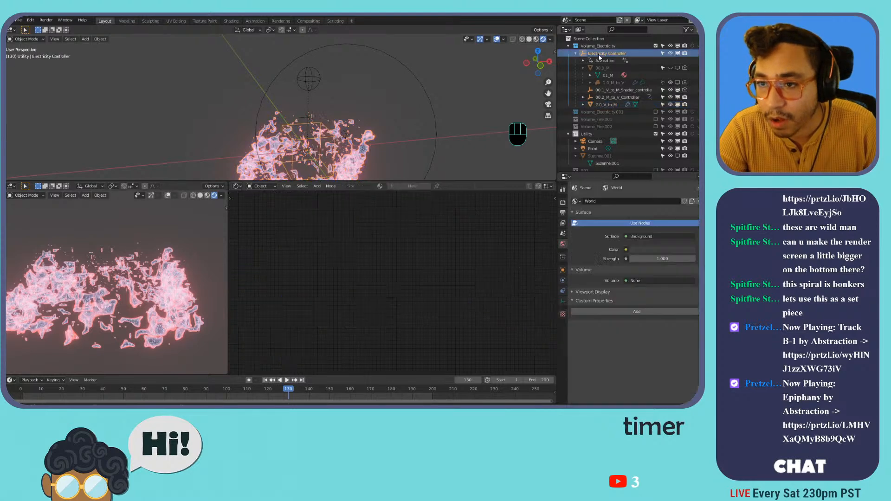
{"action": "left_click", "coordinate": [563, 270]}
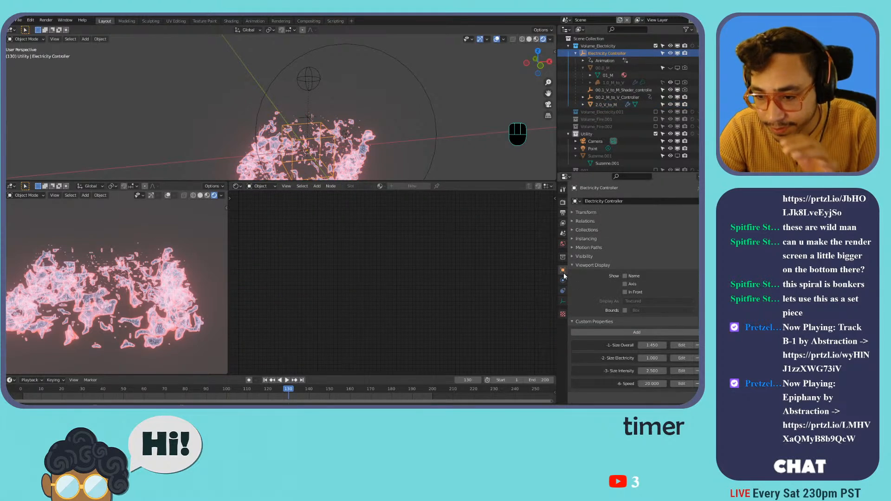
{"action": "left_click_drag", "start_coordinate": [652, 345], "coordinate": [674, 345]}
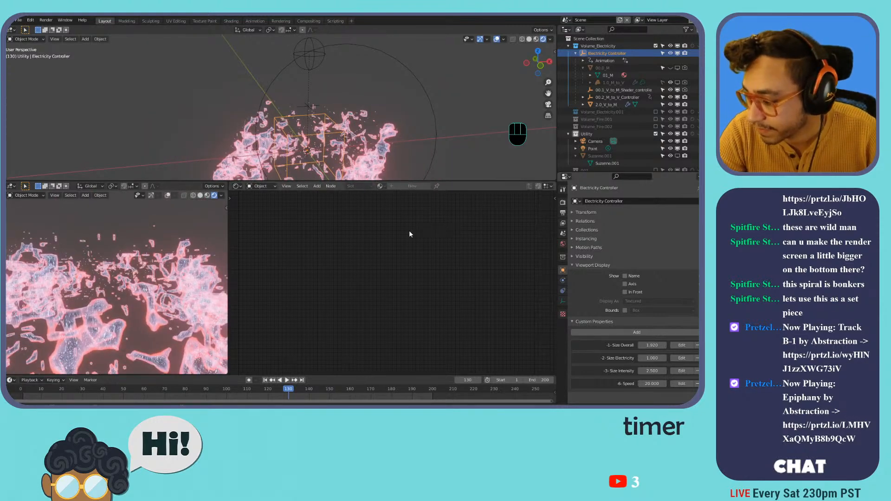
{"action": "middle_click_drag", "start_coordinate": [345, 171], "coordinate": [392, 115], "text": "shift"}
{"action": "left_click_drag", "start_coordinate": [640, 358], "coordinate": [717, 358]}
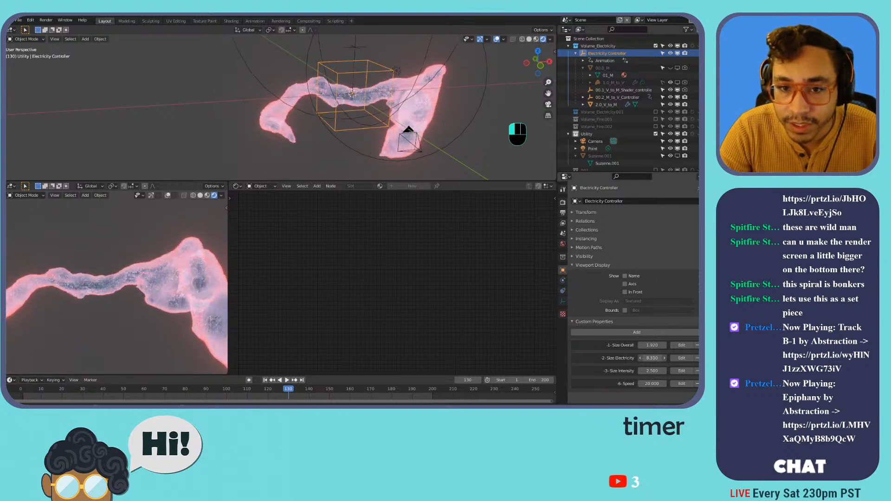
Play the animation, undo the Size Intensity change, and raise the Electricity Controller's Size Electricity to 15.510.
{"action": "key", "text": "space"}
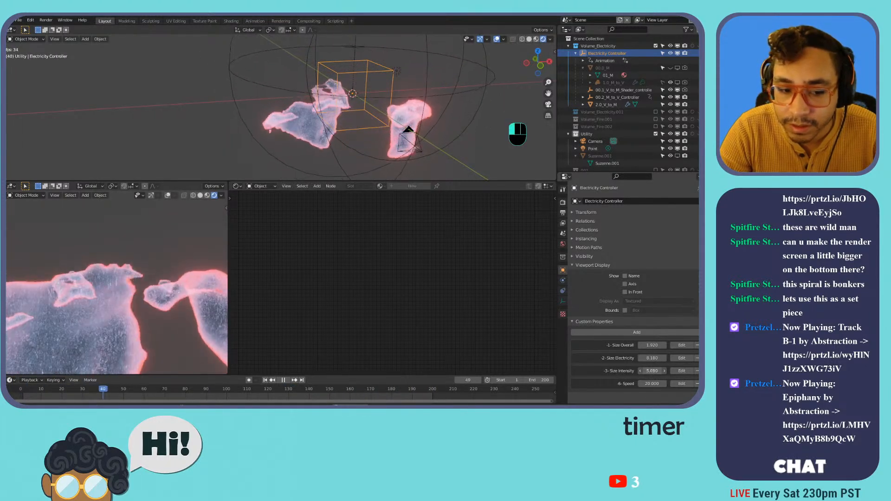
{"action": "key", "text": "ctrl+z"}
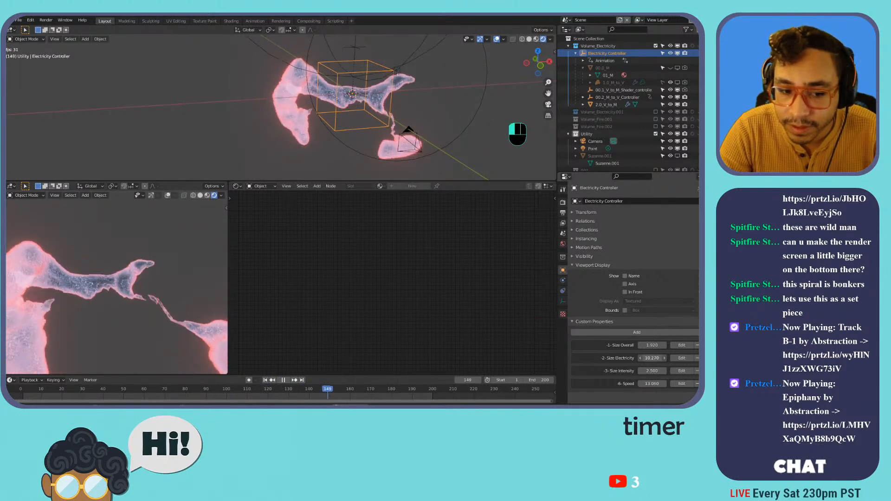
{"action": "left_click_drag", "start_coordinate": [645, 358], "coordinate": [664, 358]}
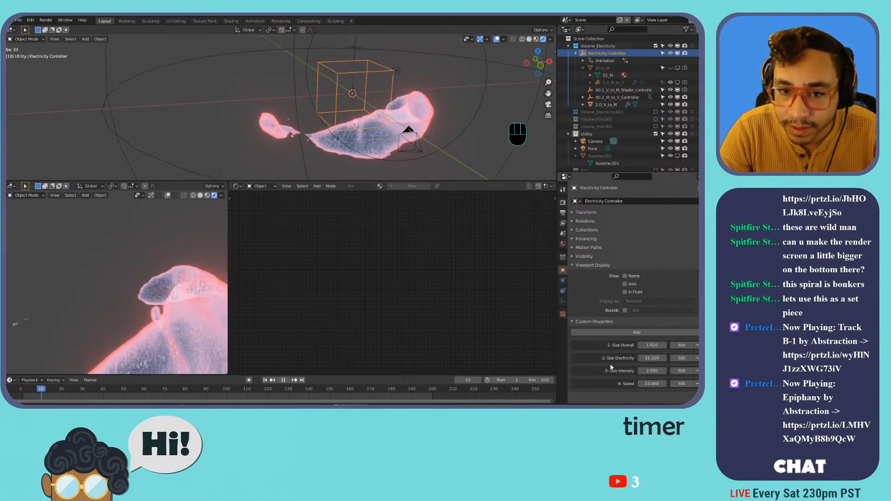
Raise the Electricity Controller's Size Electricity to 23.520 and lower its Speed to 5.450.
{"action": "left_click_drag", "start_coordinate": [645, 358], "coordinate": [632, 384]}
{"action": "key", "text": "ctrl+z"}
{"action": "key", "text": "ctrl+z"}
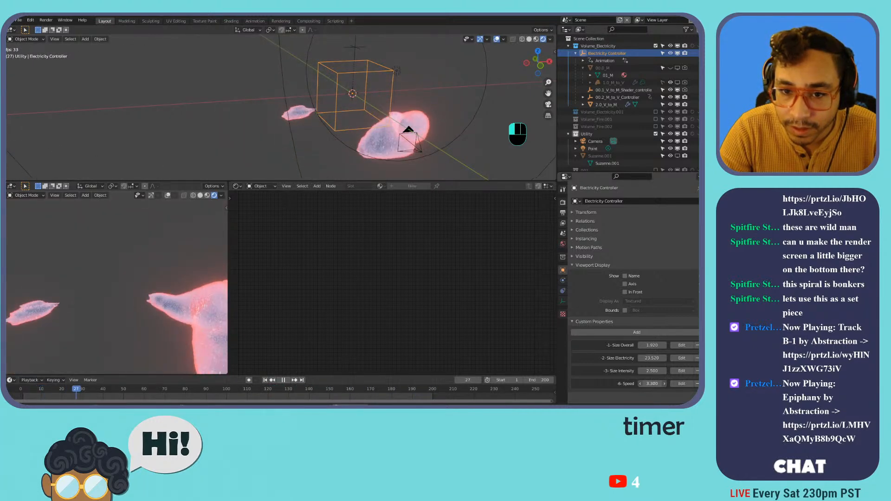
Open the settings of Texture_for_MV, the texture used by the Volume Displace modifier on 1.0_M_to_V.
{"action": "left_click", "coordinate": [606, 104]}
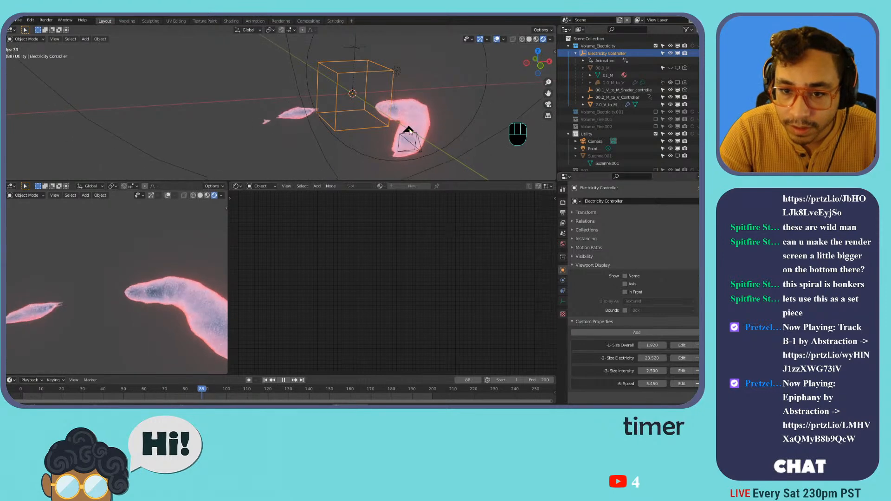
{"action": "left_click", "coordinate": [606, 83]}
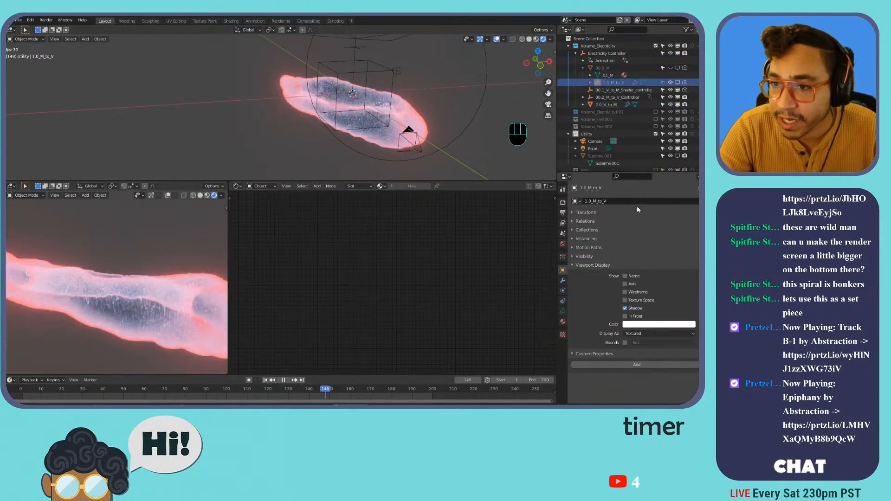
{"action": "left_click", "coordinate": [563, 280]}
{"action": "left_click", "coordinate": [696, 300]}
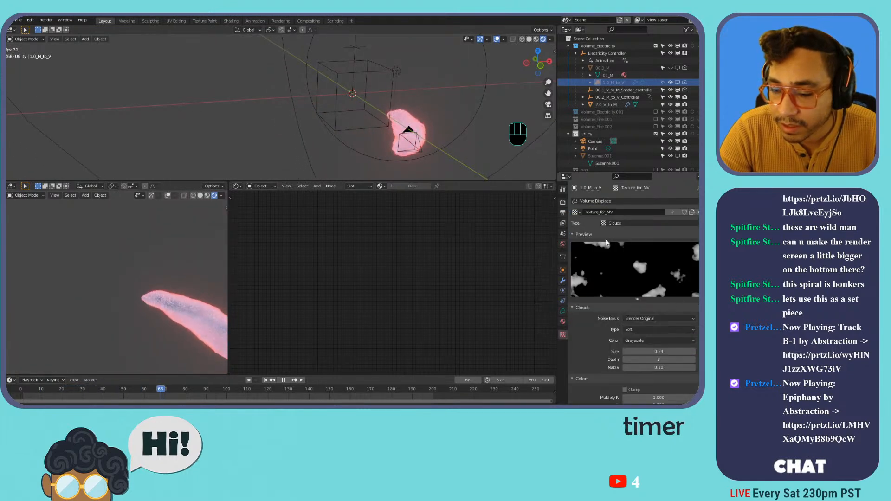
Change the displacement texture type to Wood, with the Rings pattern and Tri as second basis.
{"action": "left_click", "coordinate": [624, 222]}
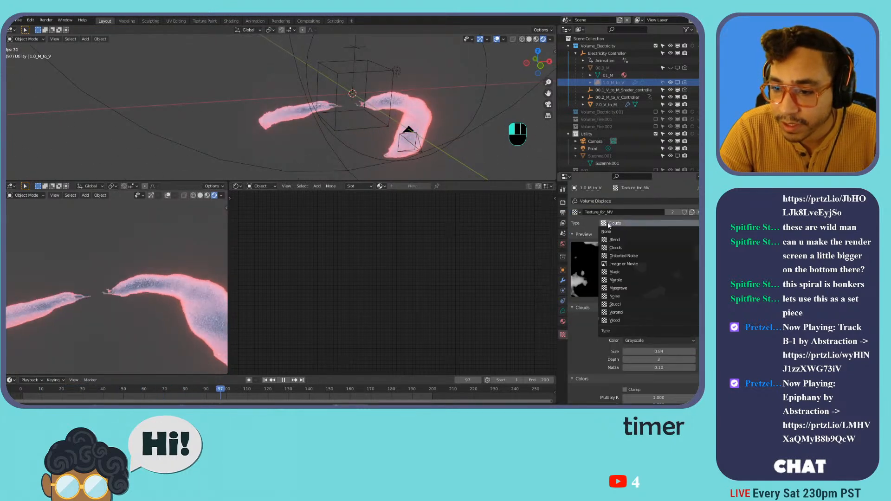
{"action": "left_click", "coordinate": [611, 315]}
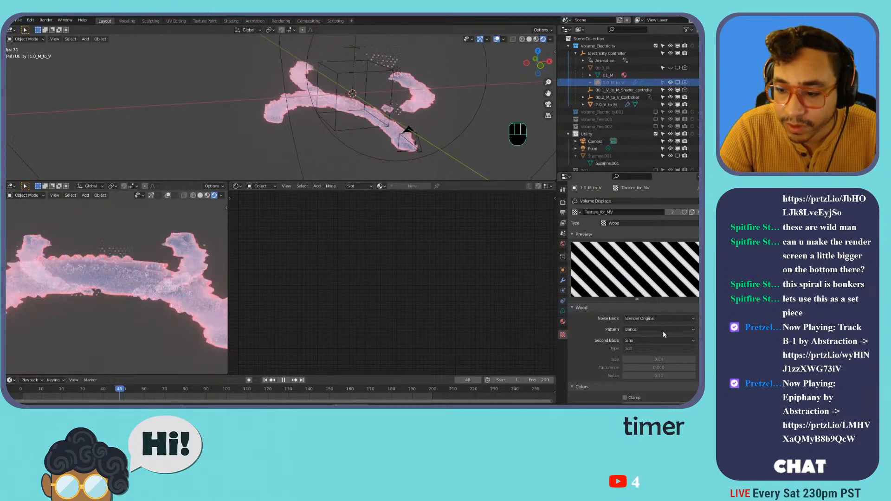
{"action": "left_click", "coordinate": [648, 330]}
{"action": "left_click", "coordinate": [644, 346]}
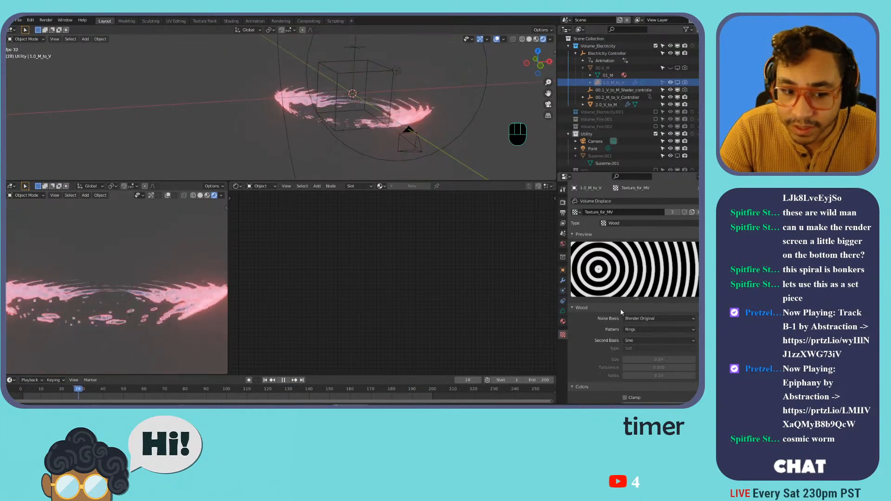
{"action": "scroll", "coordinate": [652, 336], "scroll_direction": "down", "scroll_amount": 3}
{"action": "left_click", "coordinate": [644, 298]}
{"action": "left_click", "coordinate": [646, 321]}
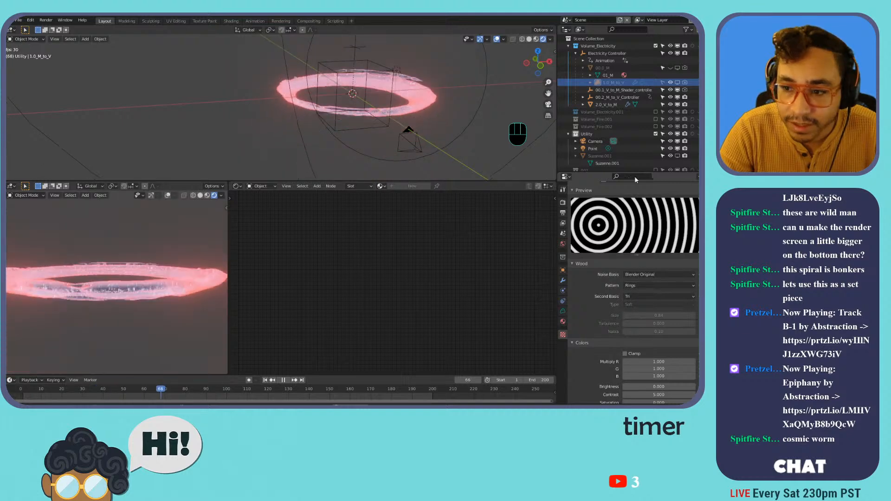
Switch Texture_for_MV to the Musgrave type and set its Size to 2.00.
{"action": "scroll", "coordinate": [620, 194], "scroll_direction": "up", "scroll_amount": 3}
{"action": "left_click", "coordinate": [613, 223]}
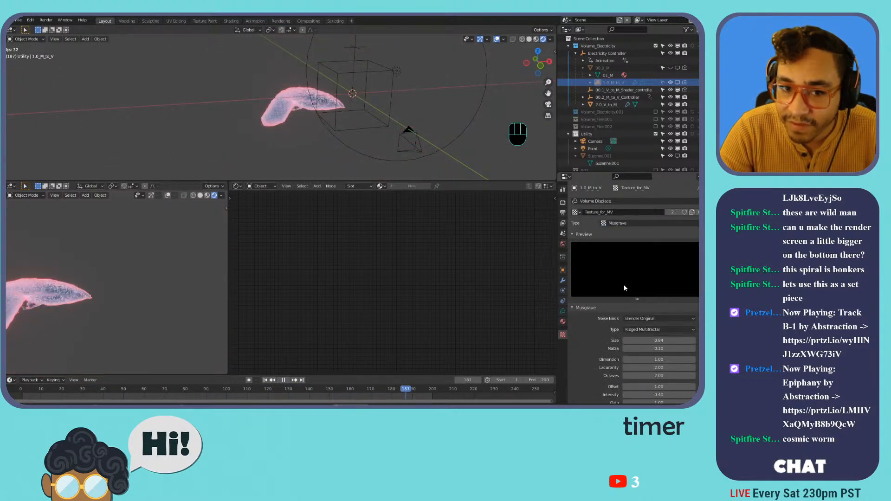
{"action": "left_click_drag", "start_coordinate": [647, 340], "coordinate": [667, 341]}
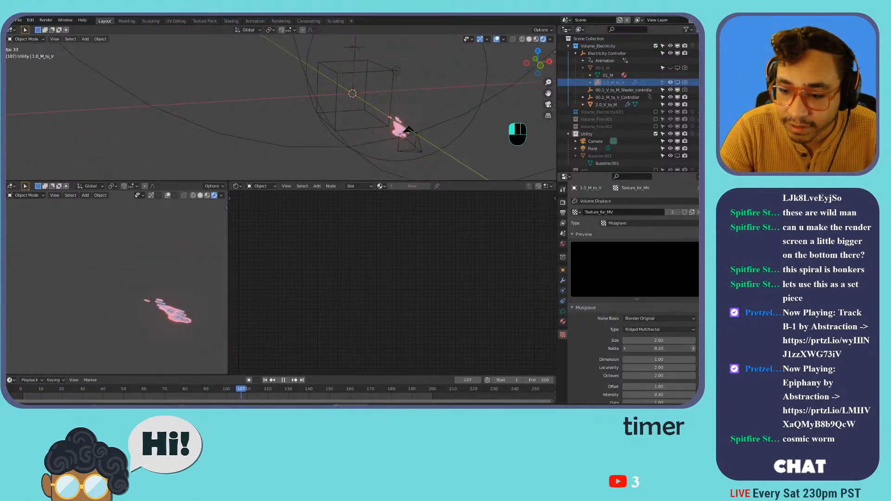
Raise the Brightness in the Musgrave texture's color settings to about 1.5.
{"action": "scroll", "coordinate": [599, 339], "scroll_direction": "down", "scroll_amount": 6}
{"action": "key", "text": "ctrl+z"}
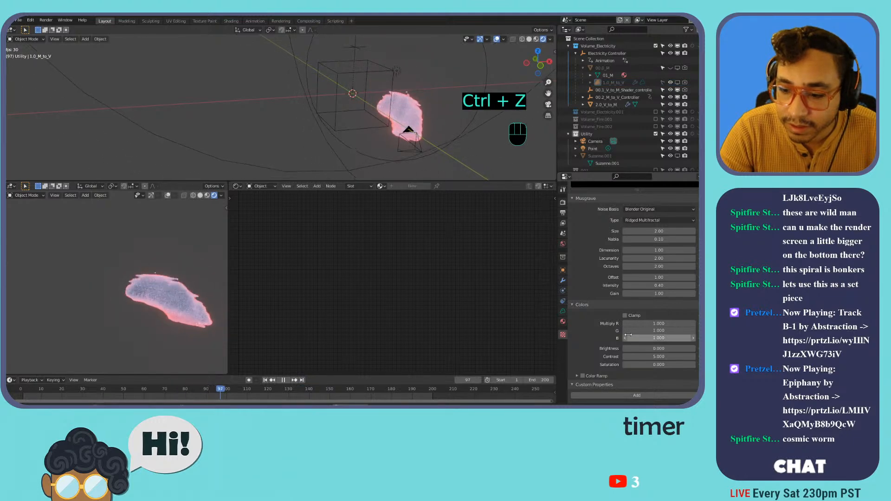
{"action": "left_click_drag", "start_coordinate": [654, 349], "coordinate": [626, 350]}
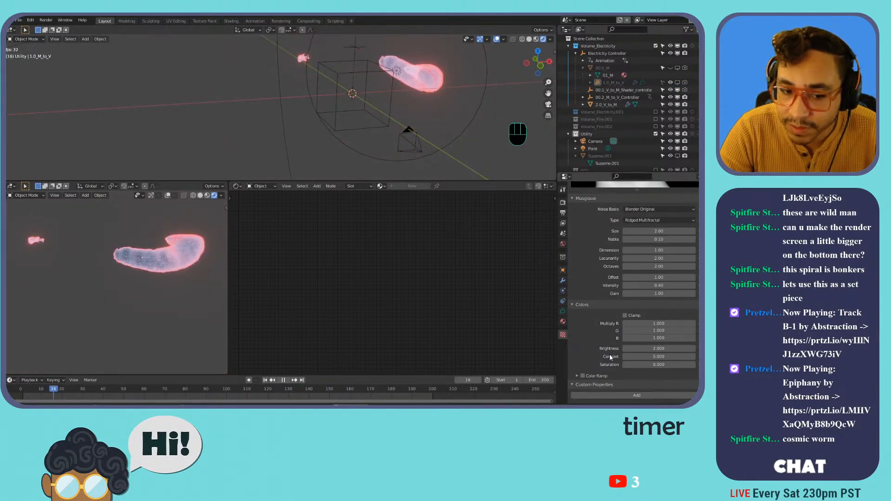
{"action": "left_click_drag", "start_coordinate": [659, 357], "coordinate": [662, 321]}
Set the Musgrave texture's noise basis to Cell Noise and reduce its Size to 0.07.
{"action": "scroll", "coordinate": [660, 330], "scroll_direction": "up", "scroll_amount": 3}
{"action": "left_click", "coordinate": [634, 268]}
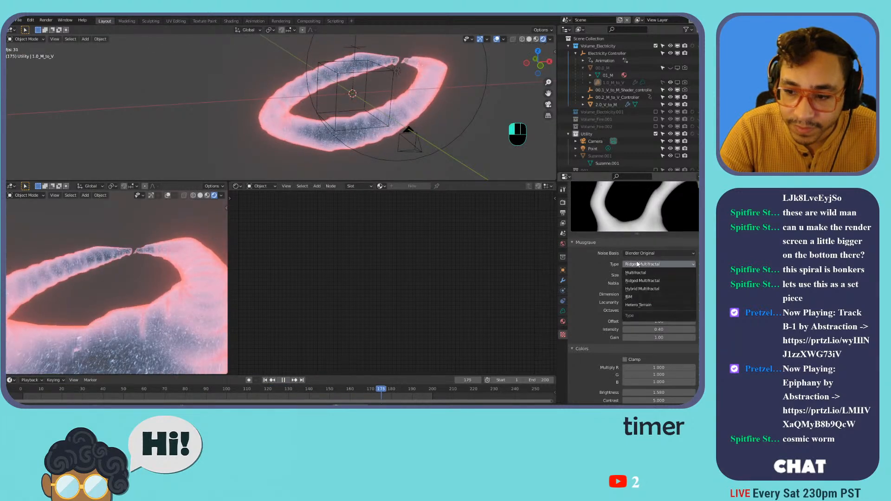
{"action": "left_click", "coordinate": [647, 254]}
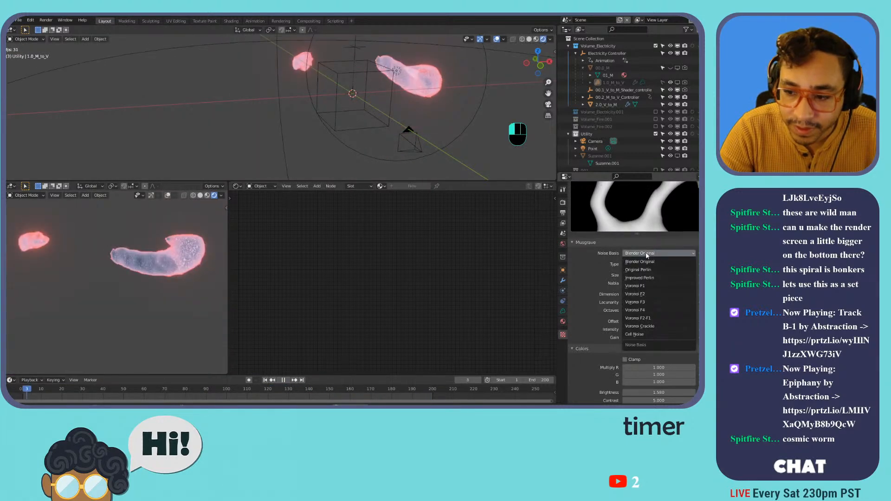
{"action": "left_click", "coordinate": [645, 333]}
{"action": "mouse_move", "coordinate": [650, 276]}
{"action": "left_mouse_down"}
{"action": "mouse_move", "coordinate": [552, 276]}
{"action": "mouse_move", "coordinate": [650, 278]}
{"action": "left_mouse_up"}
{"action": "scroll", "coordinate": [645, 232], "scroll_direction": "up", "scroll_amount": 4}
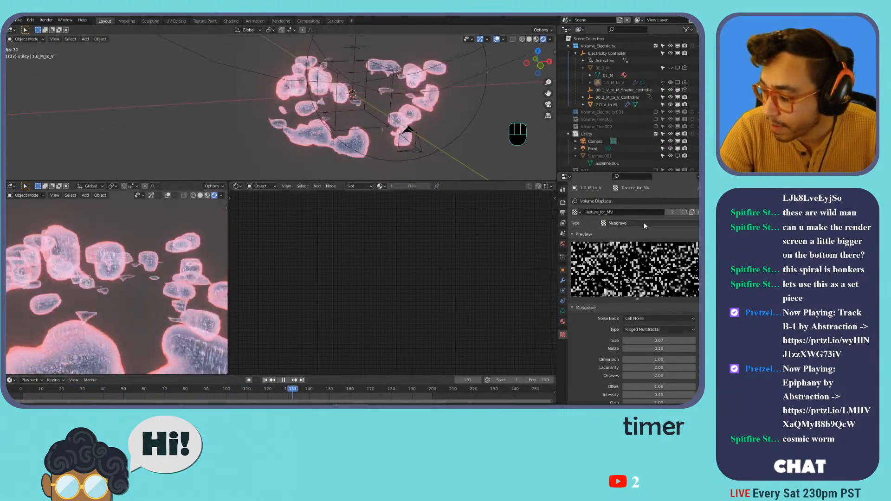
Change the texture type to Stucci with the Voronoi F4 noise basis and set its Size to 1.73.
{"action": "left_click", "coordinate": [644, 223]}
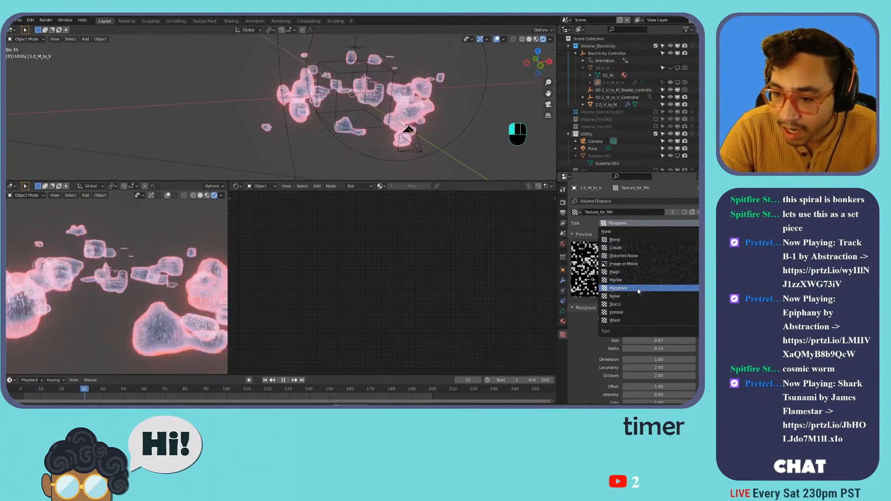
{"action": "left_click", "coordinate": [633, 304]}
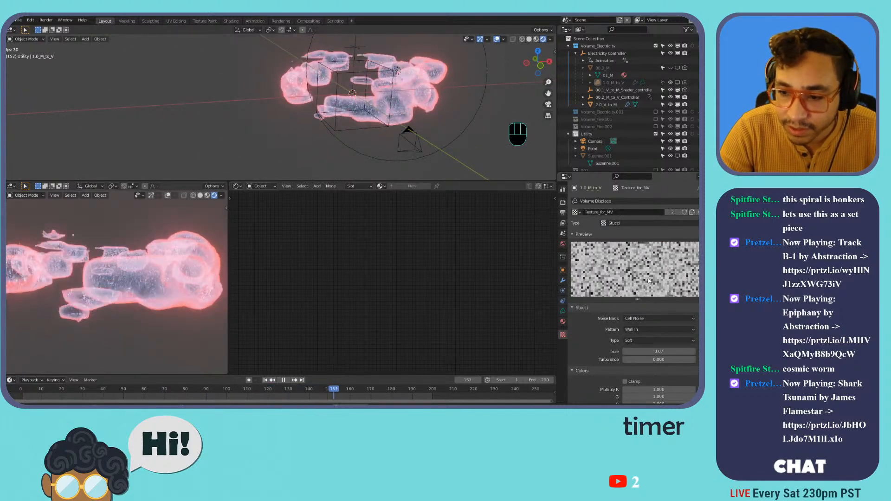
{"action": "left_click", "coordinate": [637, 321]}
{"action": "left_click", "coordinate": [653, 316]}
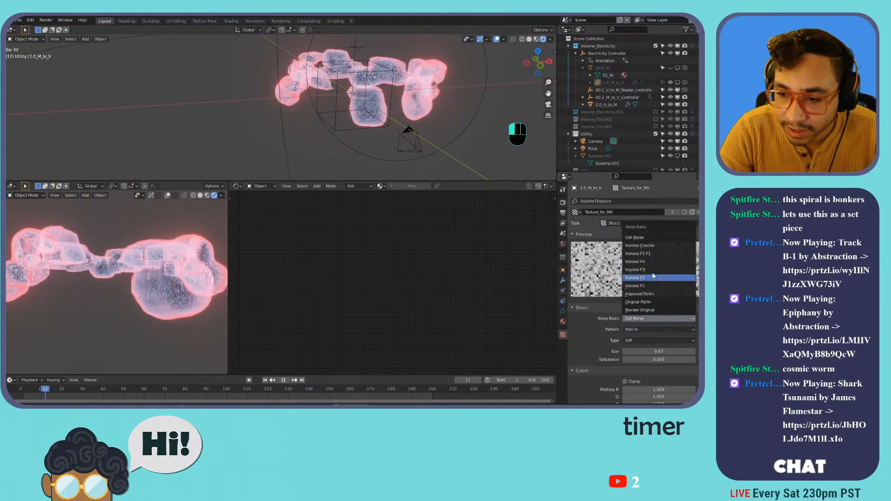
{"action": "left_click", "coordinate": [651, 263]}
{"action": "left_click_drag", "start_coordinate": [657, 352], "coordinate": [653, 380]}
Set the Stucci texture's noise basis to Cell Noise, its Size to 0.43 and its Turbulence to 15.70.
{"action": "key", "text": "space"}
{"action": "key", "text": "space"}
{"action": "left_click", "coordinate": [661, 318]}
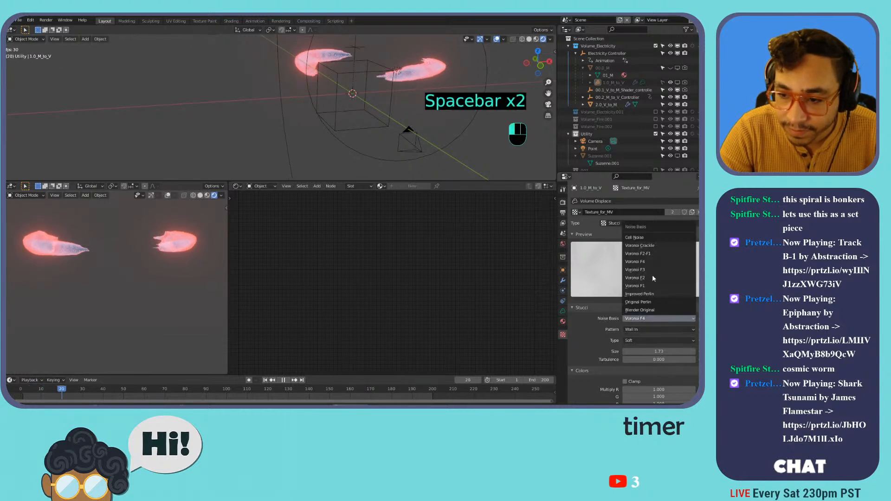
{"action": "left_click", "coordinate": [653, 238]}
{"action": "mouse_move", "coordinate": [660, 359]}
{"action": "left_mouse_down"}
{"action": "mouse_move", "coordinate": [683, 360]}
{"action": "mouse_move", "coordinate": [636, 351]}
{"action": "mouse_move", "coordinate": [653, 352]}
{"action": "left_mouse_up"}
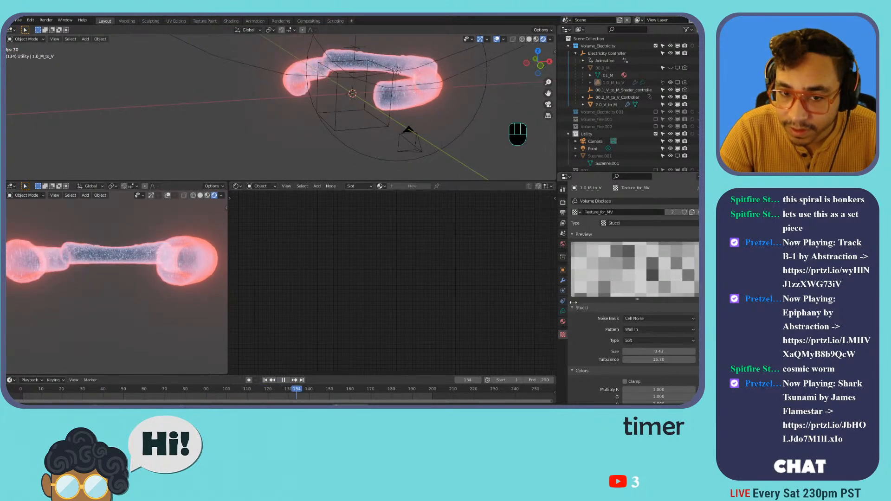
Change the type of Texture_for_MV to Voronoi.
{"action": "left_click", "coordinate": [622, 219]}
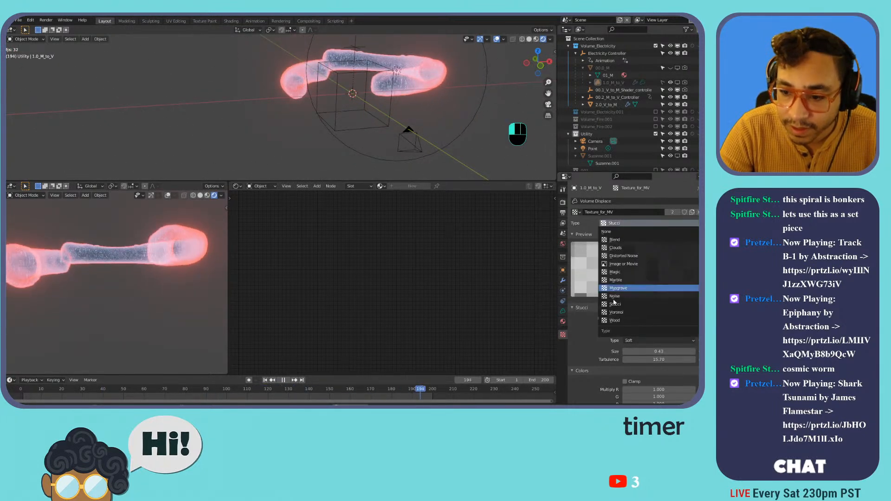
{"action": "left_click", "coordinate": [619, 308]}
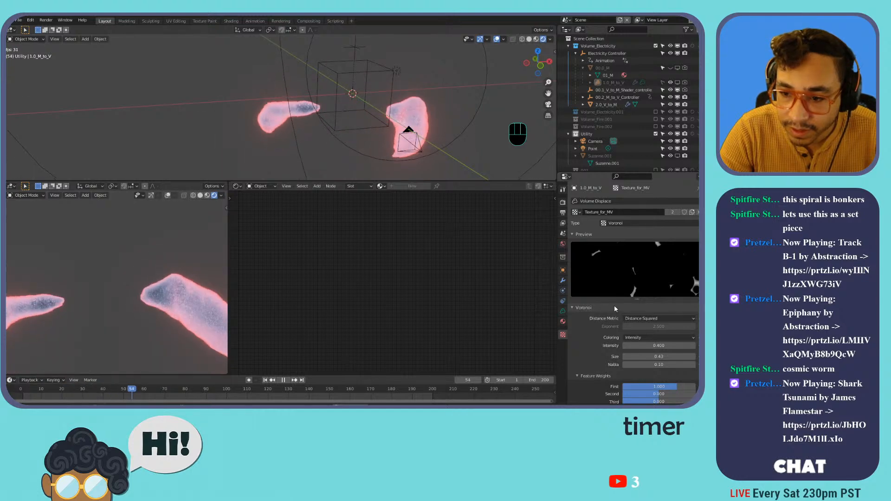
Set the intensity of the Voronoi texture Texture_for_MV to 2.600.
{"action": "mouse_move", "coordinate": [655, 346]}
{"action": "left_mouse_down"}
{"action": "mouse_move", "coordinate": [696, 346]}
{"action": "mouse_move", "coordinate": [639, 345]}
{"action": "left_mouse_up"}
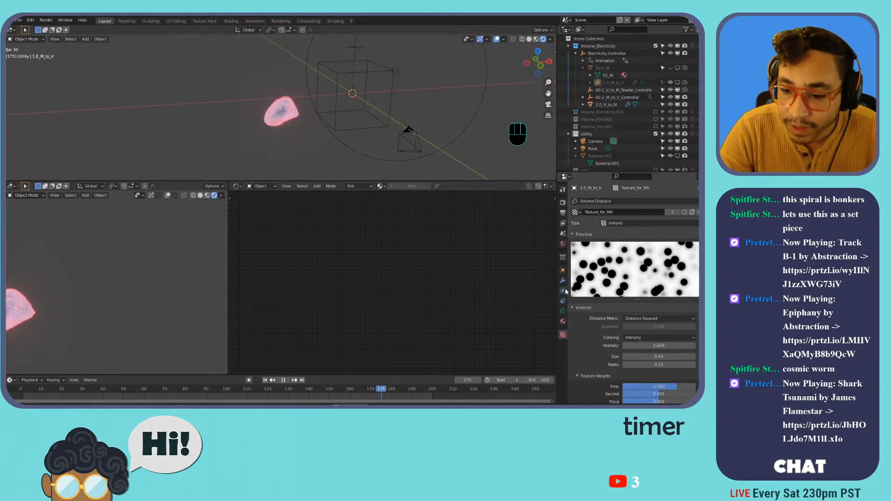
Add a Displace modifier to 2.0_V_to_M and assign Texture_for_MV as its texture.
{"action": "left_click", "coordinate": [601, 104]}
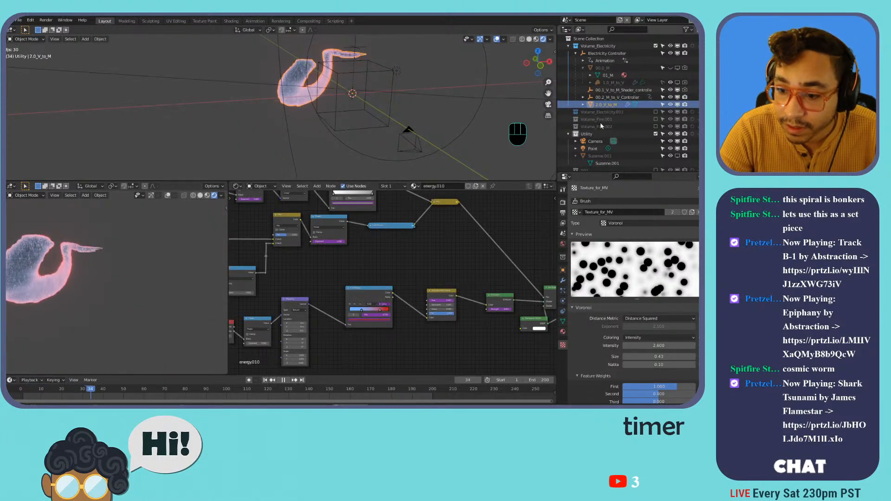
{"action": "left_click", "coordinate": [563, 280]}
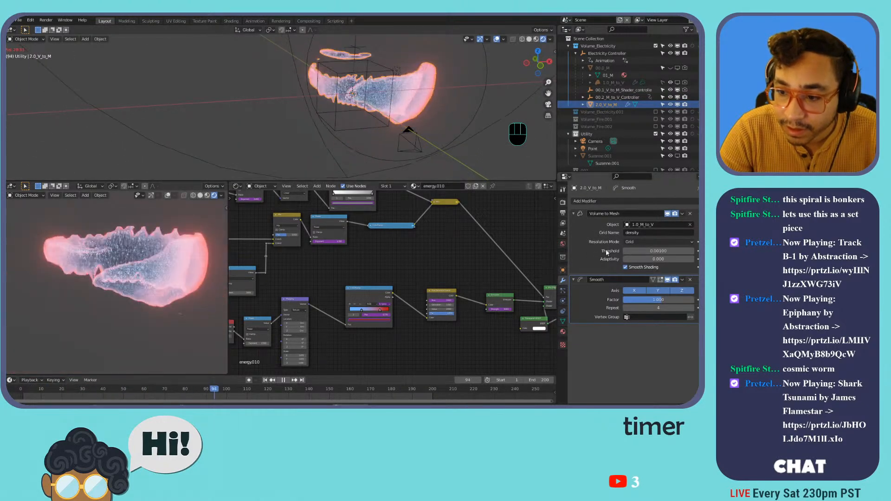
{"action": "key", "text": "ctrl+z"}
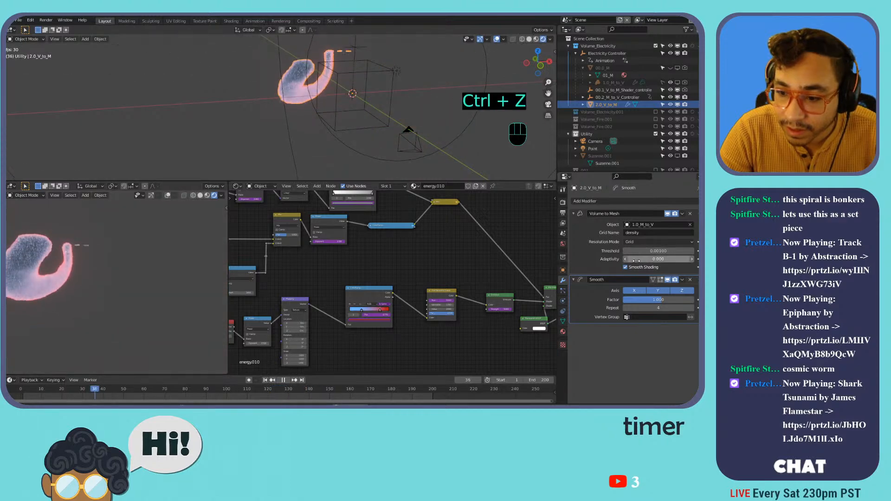
{"action": "left_click", "coordinate": [625, 203]}
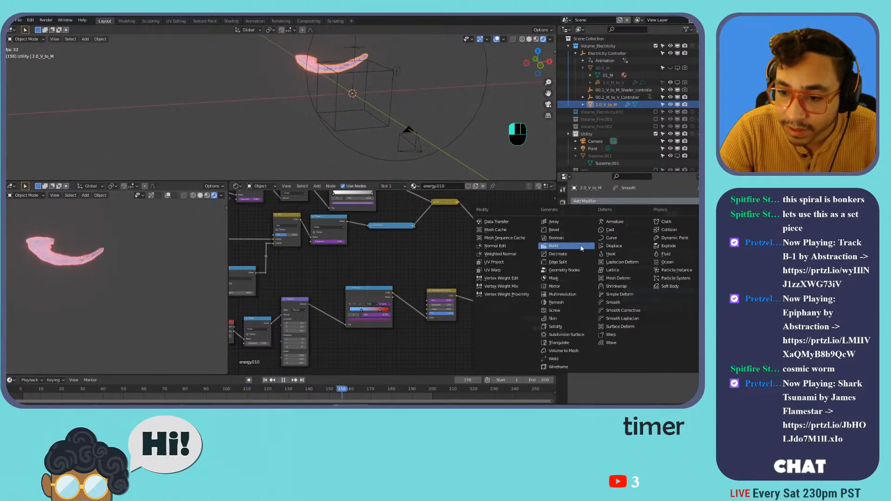
{"action": "left_click", "coordinate": [614, 246]}
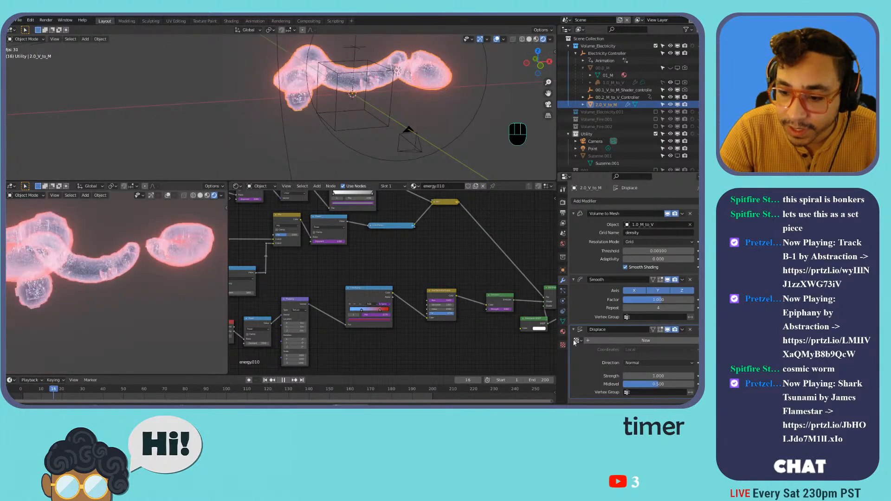
{"action": "left_click", "coordinate": [576, 341]}
{"action": "left_click", "coordinate": [597, 279]}
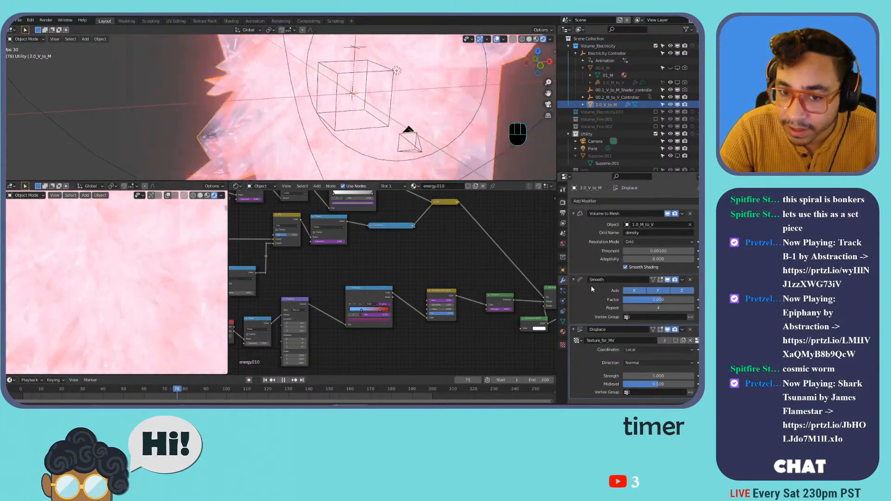
Reduce the Displace modifier's strength on 2.0_V_to_M to 0.100.
{"action": "left_click_drag", "start_coordinate": [658, 376], "coordinate": [722, 376]}
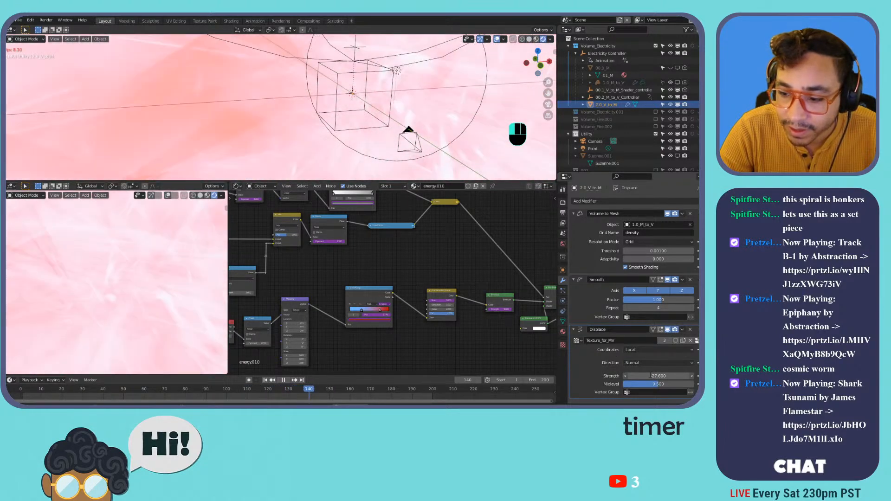
{"action": "left_click", "coordinate": [651, 375]}
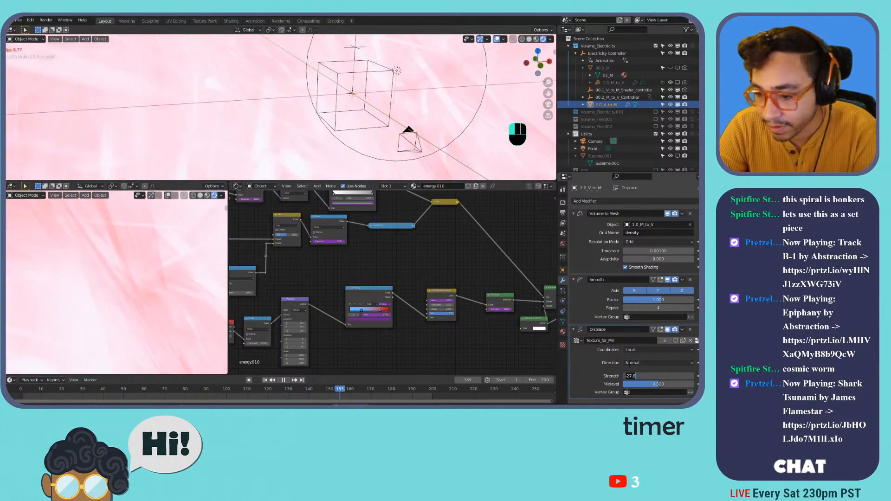
{"action": "type", "text": ".7"}
{"action": "key", "text": "Return"}
{"action": "left_click_drag", "start_coordinate": [658, 376], "coordinate": [664, 376]}
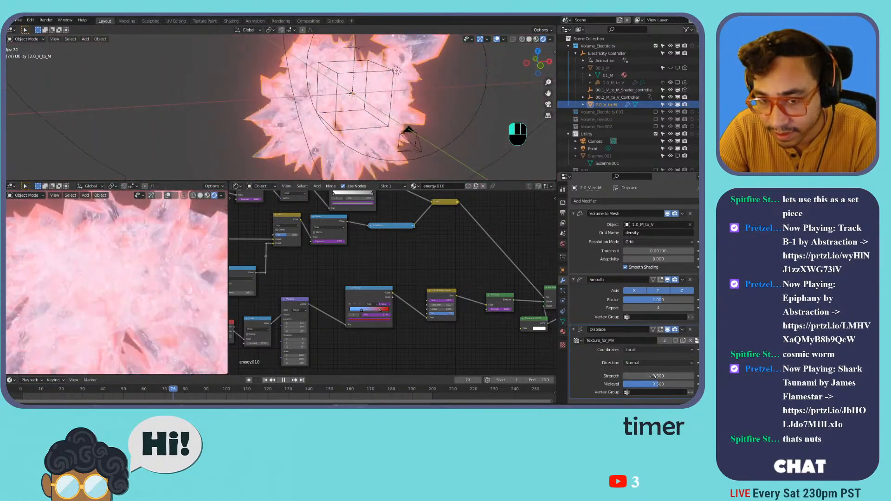
{"action": "left_click", "coordinate": [625, 376]}
{"action": "left_click", "coordinate": [626, 376]}
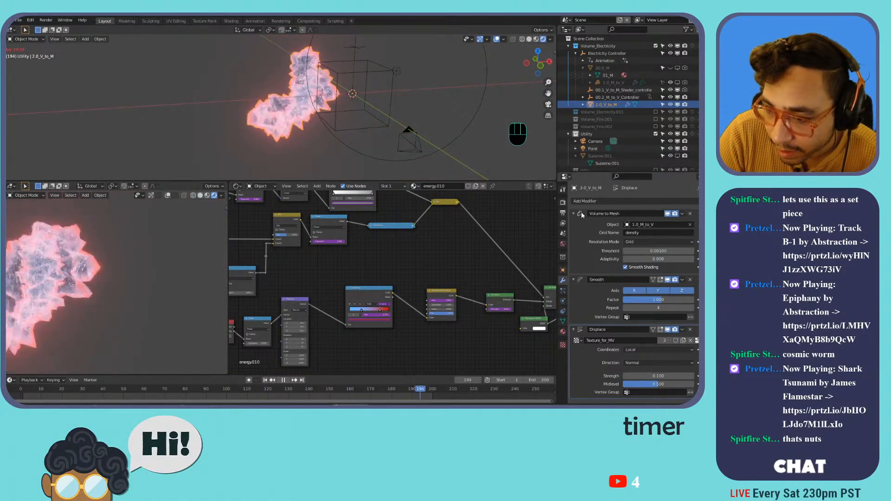
Set the Volume to Mesh threshold on 2.0_V_to_M to 0.01.
{"action": "double_click", "coordinate": [638, 249]}
{"action": "type", "text": ".01"}
{"action": "key", "text": "Return"}
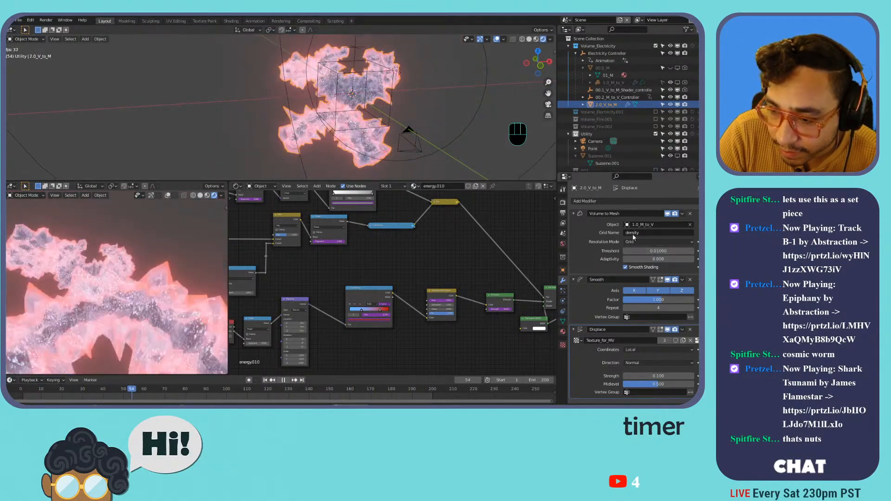
{"action": "left_click", "coordinate": [615, 205]}
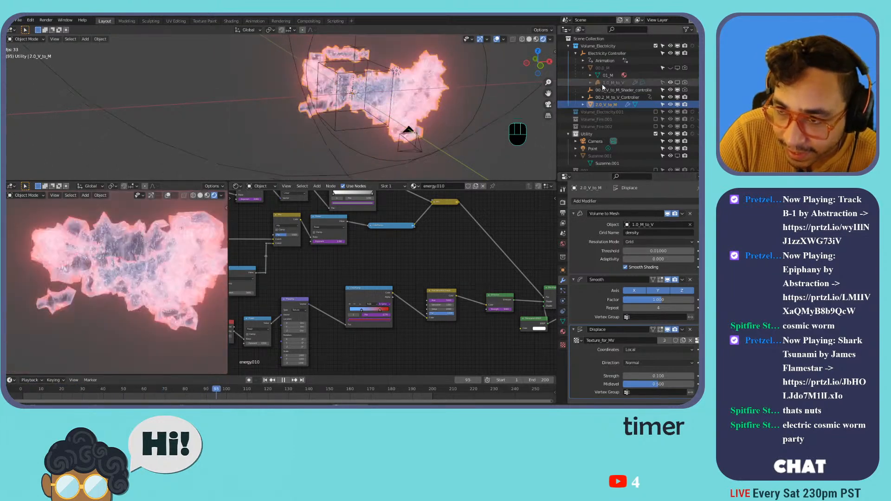
Try Local texture mapping on the Volume Displace modifier of 1.0_M_to_V and undo the change.
{"action": "left_click", "coordinate": [605, 82]}
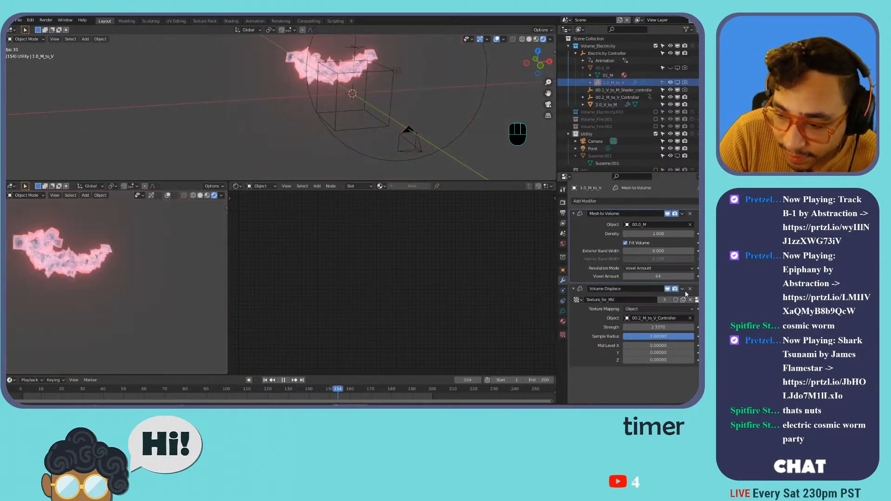
{"action": "left_click", "coordinate": [690, 309]}
{"action": "left_click", "coordinate": [680, 317]}
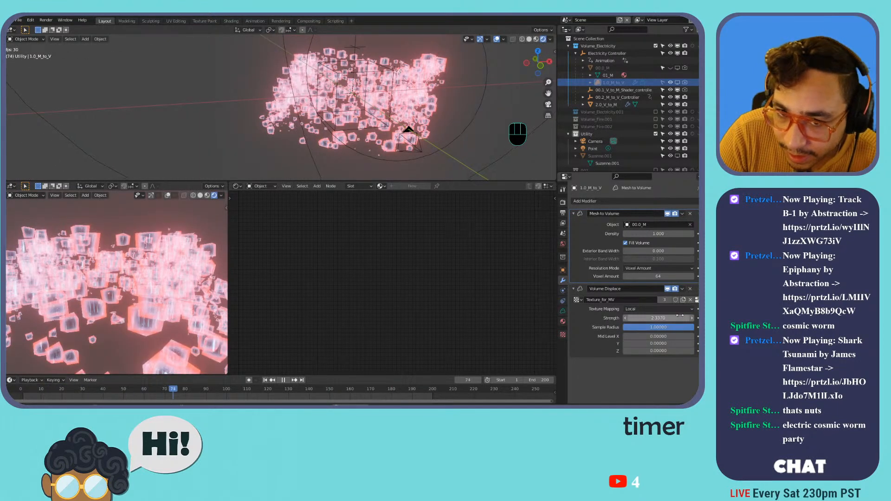
{"action": "key", "text": "ctrl+z"}
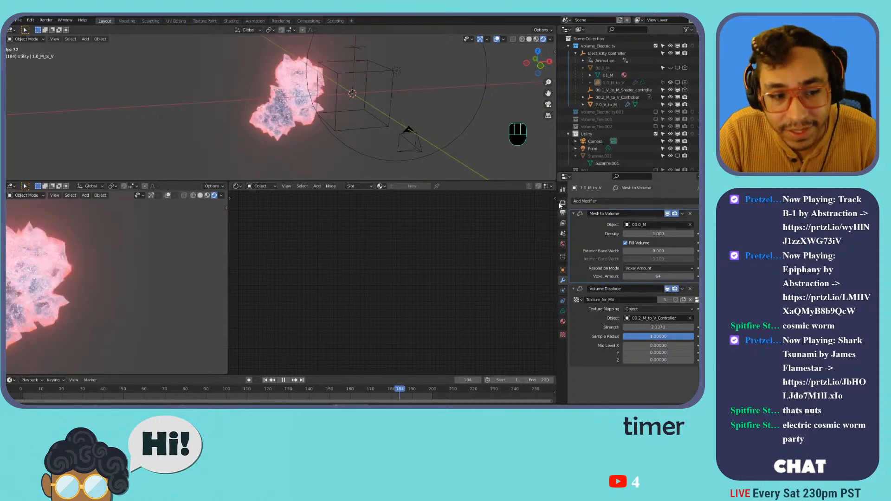
Stop the animation playback and save the file.
{"action": "key", "text": "space"}
{"action": "key", "text": "ctrl+s"}
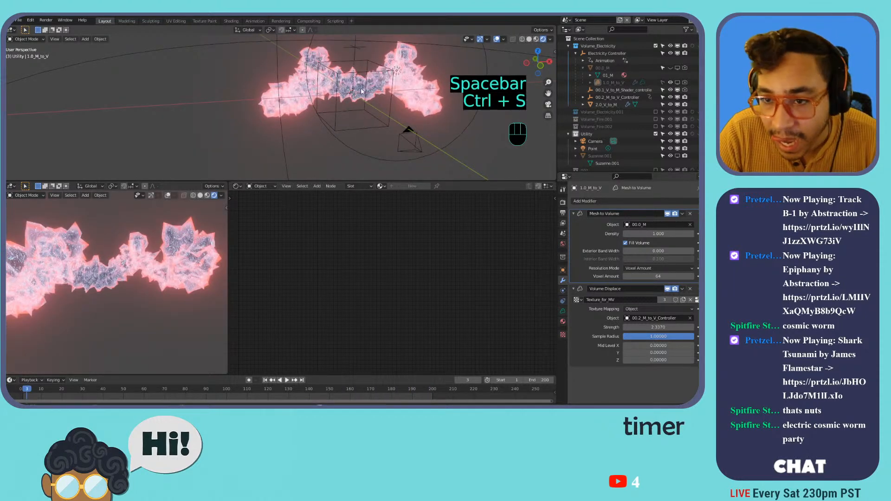
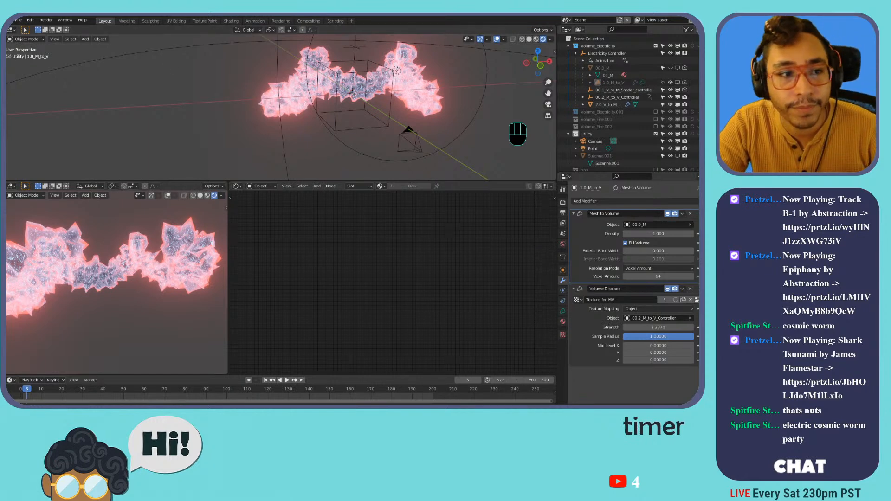
{"action": "left_click", "coordinate": [24, 21]}
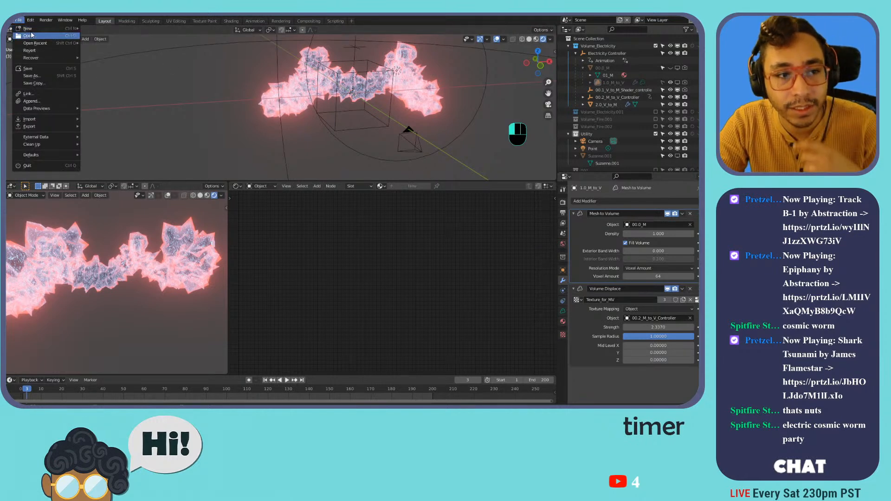
{"action": "left_click", "coordinate": [44, 36]}
{"action": "left_click", "coordinate": [536, 323]}
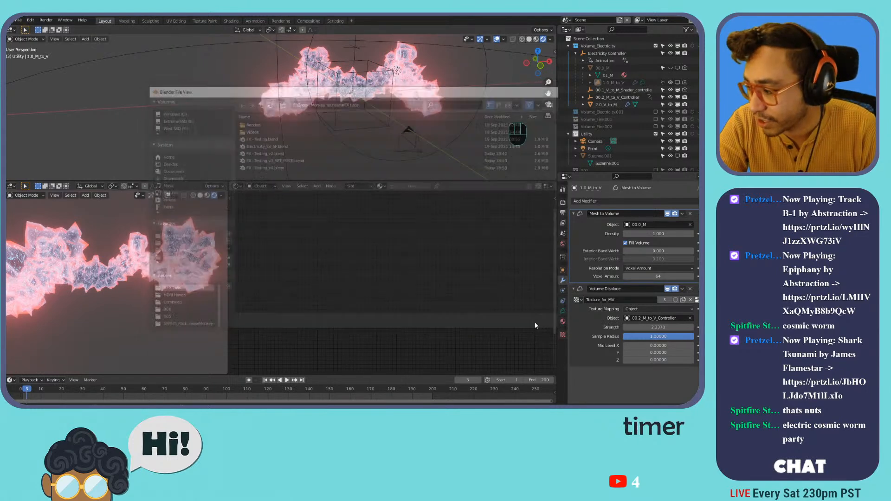
Start a new file from the General template.
{"action": "left_click", "coordinate": [16, 21]}
{"action": "mouse_move", "coordinate": [26, 31]}
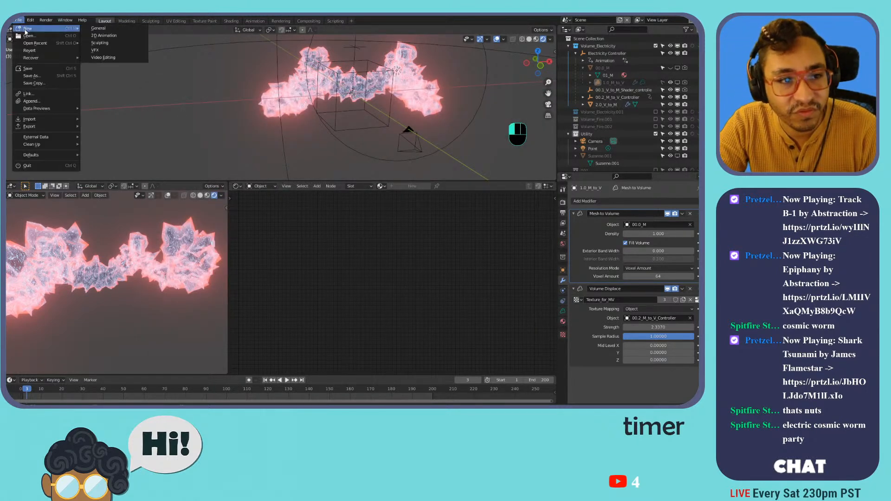
{"action": "left_click", "coordinate": [100, 29]}
Delete the default cube and light from the scene.
{"action": "key", "text": "x"}
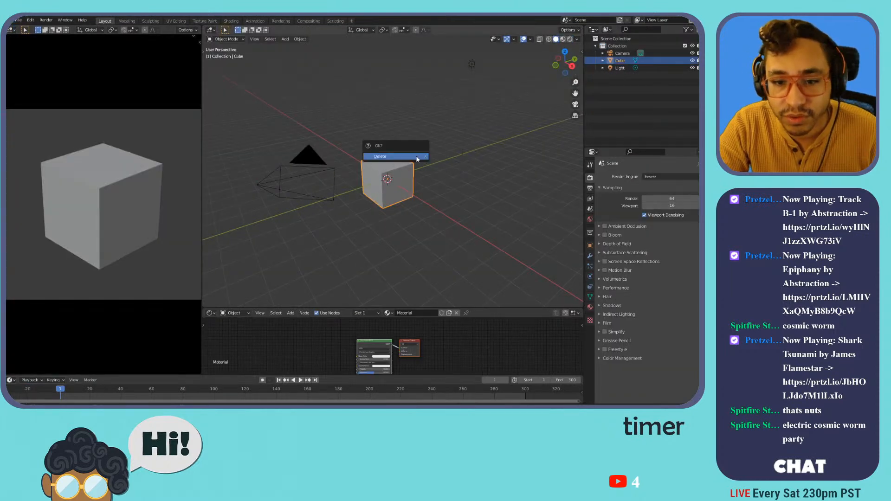
{"action": "left_click", "coordinate": [395, 158]}
{"action": "left_click", "coordinate": [472, 64]}
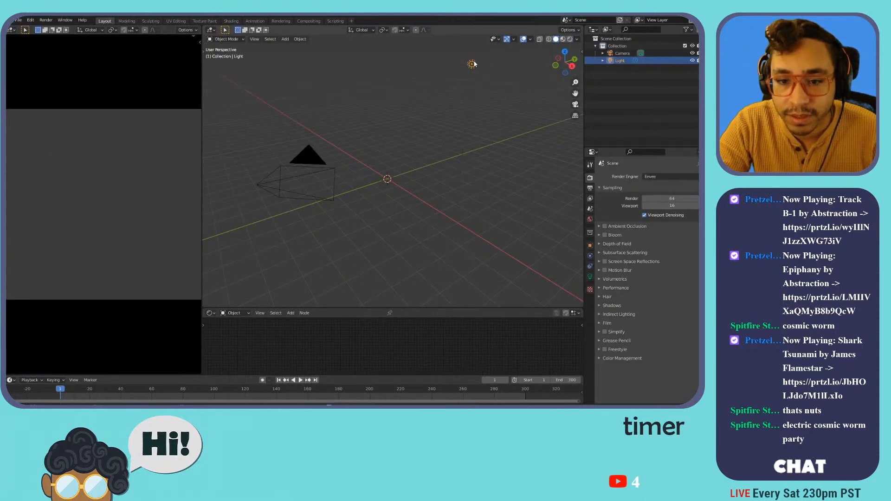
{"action": "key", "text": "Delete"}
Enlarge the node editor area, add a UV sphere, and scale its mesh to about twice its size.
{"action": "left_click_drag", "start_coordinate": [354, 307], "coordinate": [363, 252]}
{"action": "middle_click_drag", "start_coordinate": [408, 110], "coordinate": [415, 148]}
{"action": "key", "text": "shift+a"}
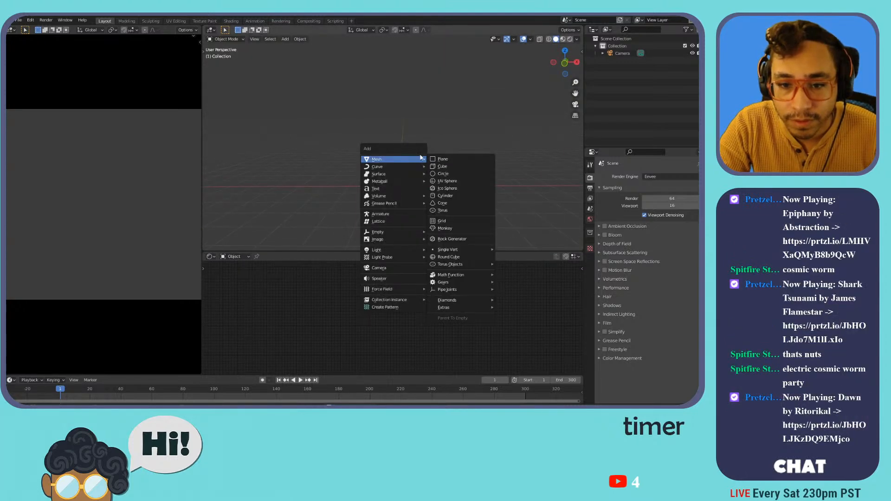
{"action": "left_click", "coordinate": [457, 182]}
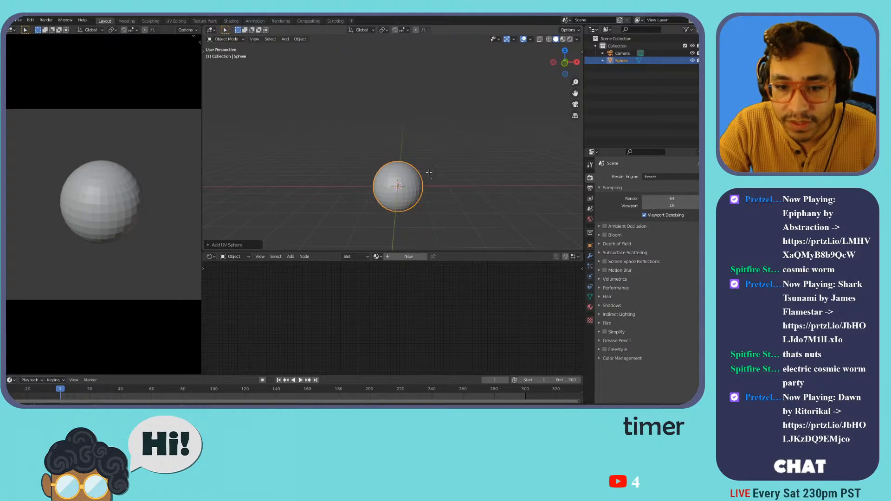
{"action": "key", "text": "Tab"}
{"action": "key", "text": "s"}
{"action": "left_click", "coordinate": [480, 167]}
Try subdividing the whole sphere mesh and undo the subdivision.
{"action": "right_click", "coordinate": [396, 173]}
{"action": "left_click", "coordinate": [396, 172]}
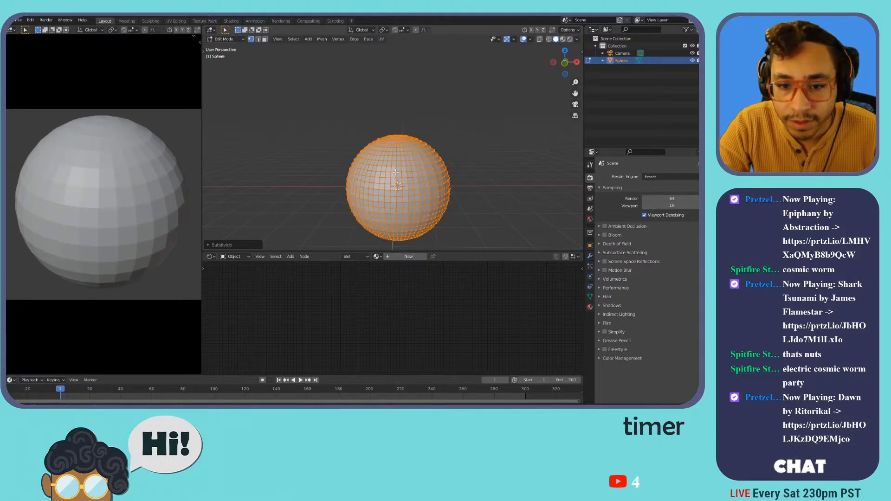
{"action": "key", "text": "ctrl+z"}
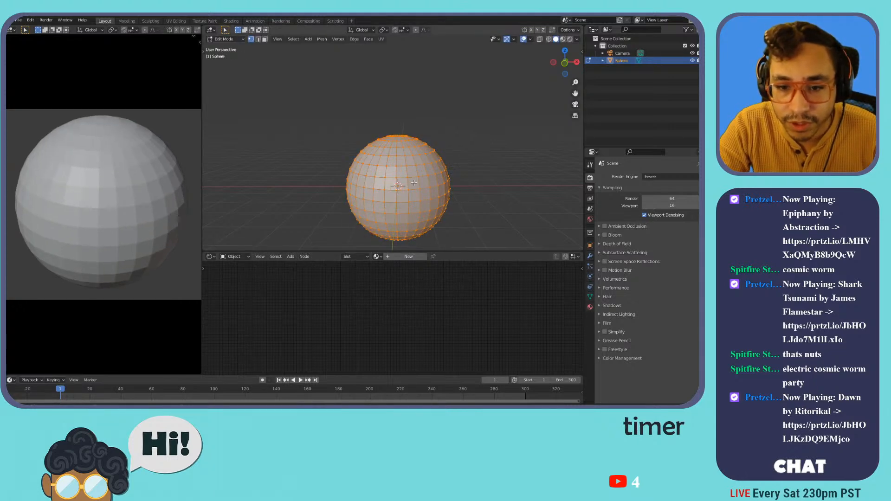
Shade the sphere smooth and return to Object Mode.
{"action": "right_click", "coordinate": [414, 182]}
{"action": "left_click", "coordinate": [414, 185]}
{"action": "key", "text": "Tab"}
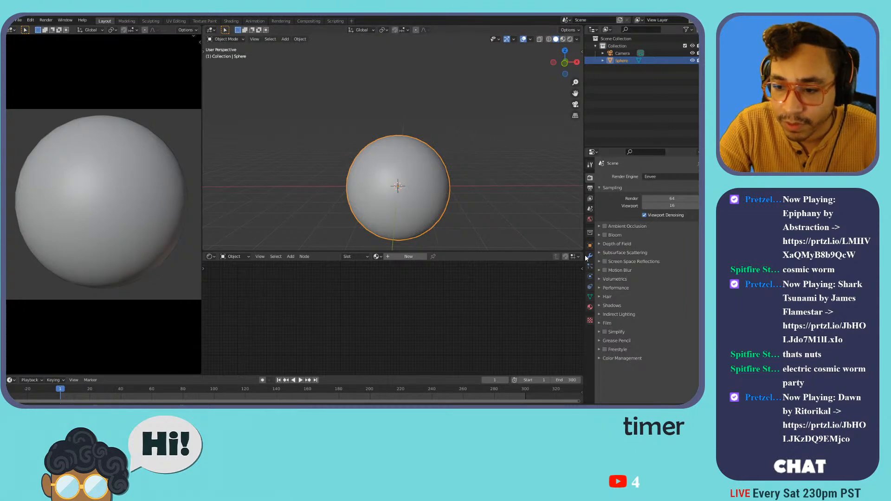
Enable the Screencast Keys overlay in the viewport and deselect everything.
{"action": "key", "text": "n"}
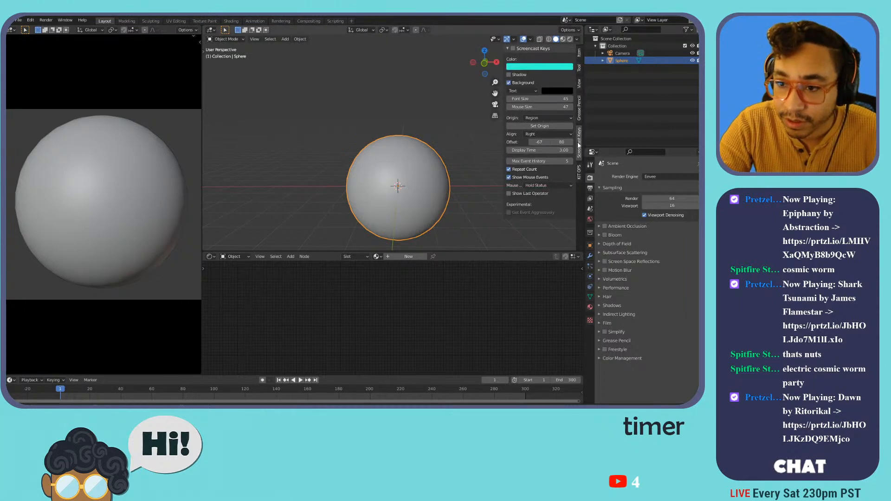
{"action": "left_click", "coordinate": [513, 49]}
{"action": "key", "text": "alt+a"}
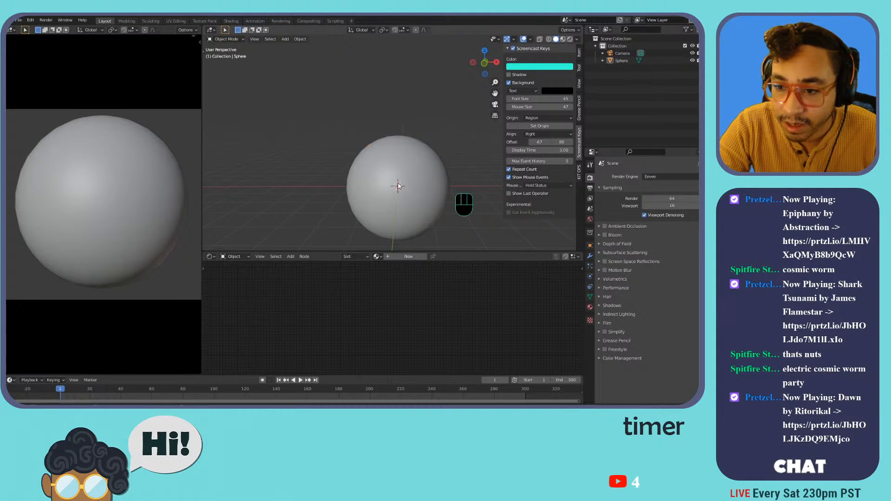
Assign the existing material named Material to the sphere.
{"action": "left_click", "coordinate": [436, 182]}
{"action": "left_click", "coordinate": [590, 307]}
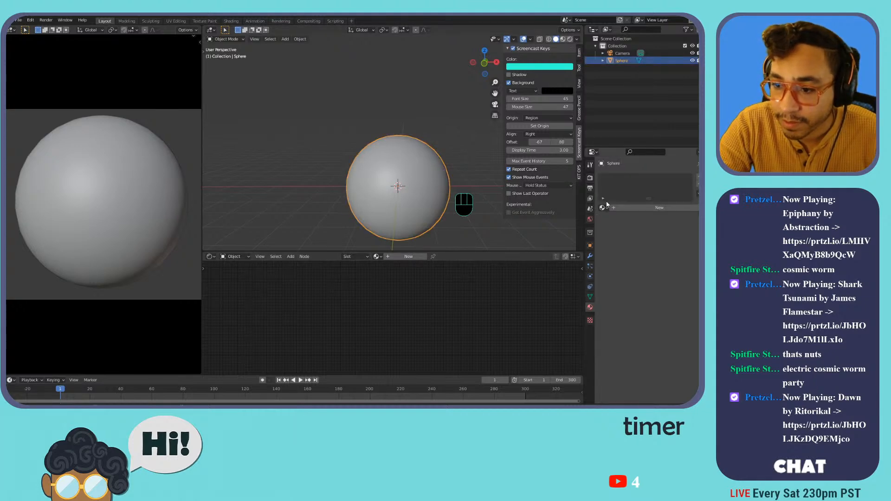
{"action": "left_click", "coordinate": [606, 207]}
{"action": "left_click", "coordinate": [616, 217]}
Enlarge the node editor area and delete the Principled BSDF node from the sphere's material.
{"action": "scroll", "coordinate": [442, 319], "scroll_direction": "up", "scroll_amount": 4}
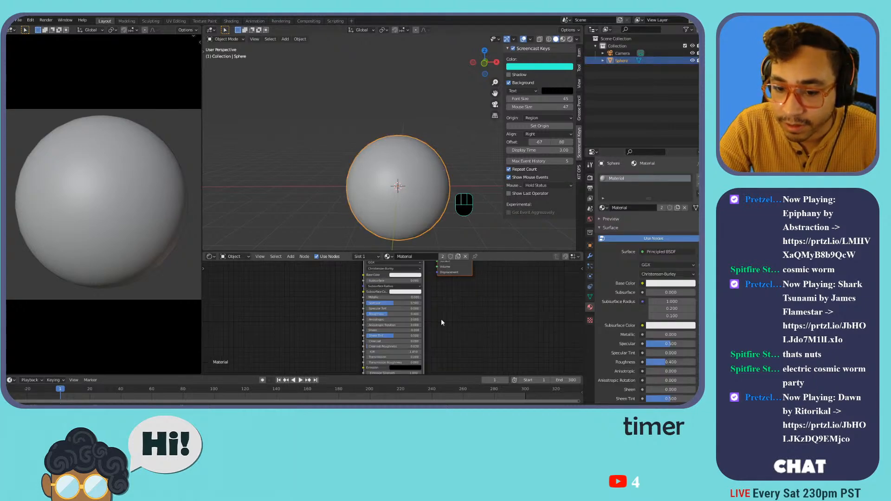
{"action": "scroll", "coordinate": [458, 338], "scroll_direction": "down", "scroll_amount": 1}
{"action": "left_click", "coordinate": [405, 286]}
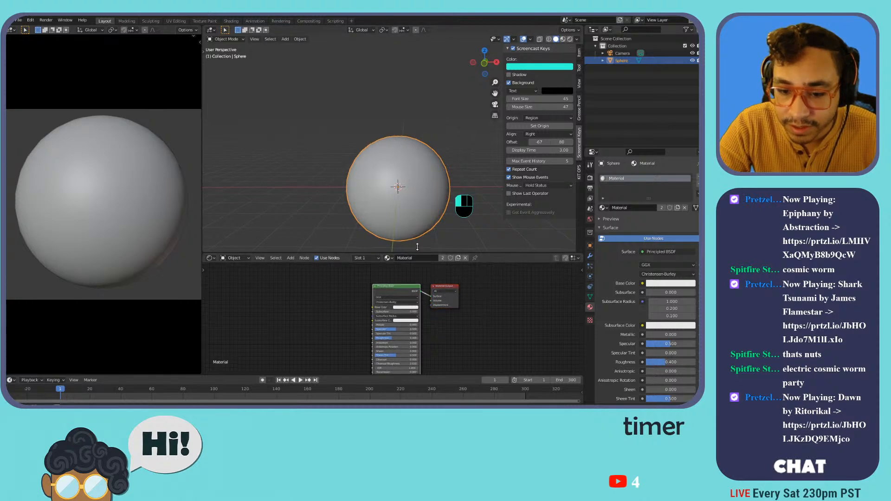
{"action": "left_click_drag", "start_coordinate": [417, 251], "coordinate": [415, 188]}
{"action": "key", "text": "x"}
Add an Emission shader node and place it in front of the Material Output node.
{"action": "key", "text": "shift+a"}
{"action": "mouse_move", "coordinate": [354, 282]}
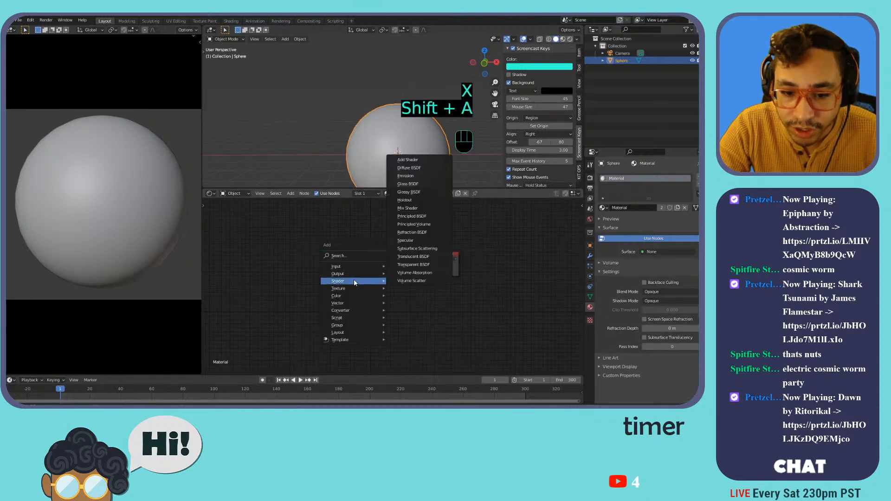
{"action": "left_click", "coordinate": [420, 175]}
{"action": "left_click", "coordinate": [371, 271]}
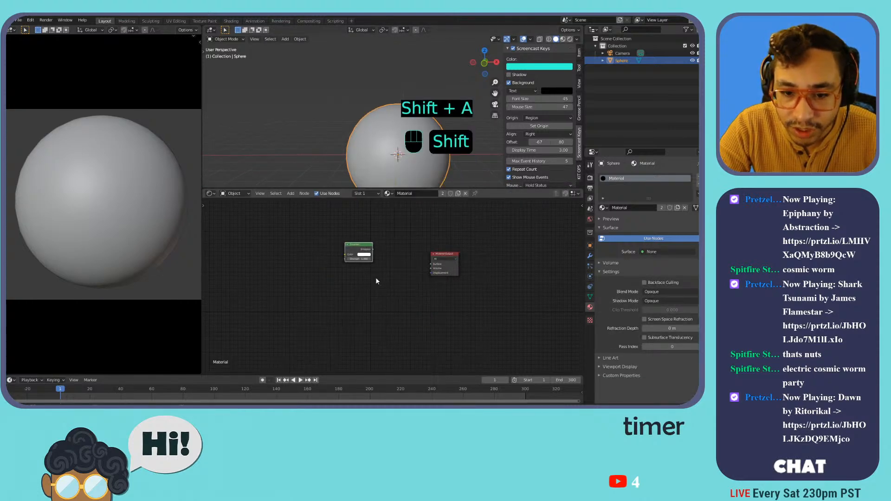
Add a Transparent BSDF node below the Emission node and a Mix Shader node in front of the Material Output.
{"action": "key", "text": "shift+a"}
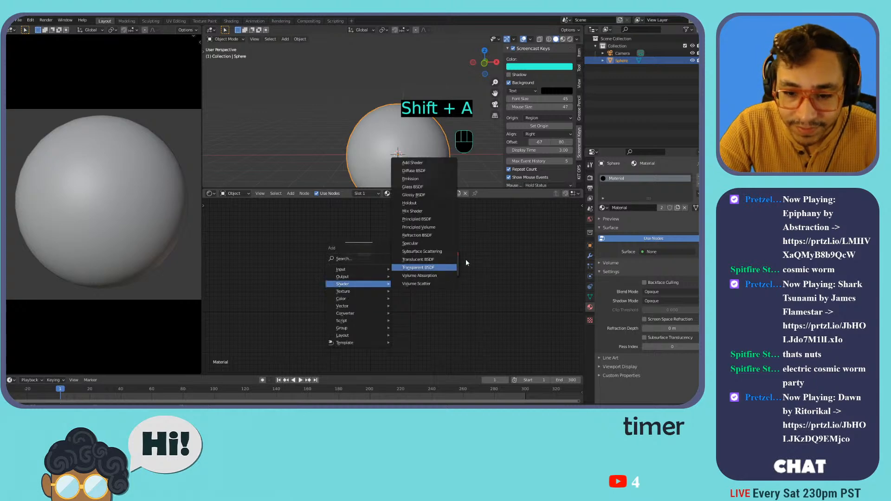
{"action": "left_click", "coordinate": [420, 259]}
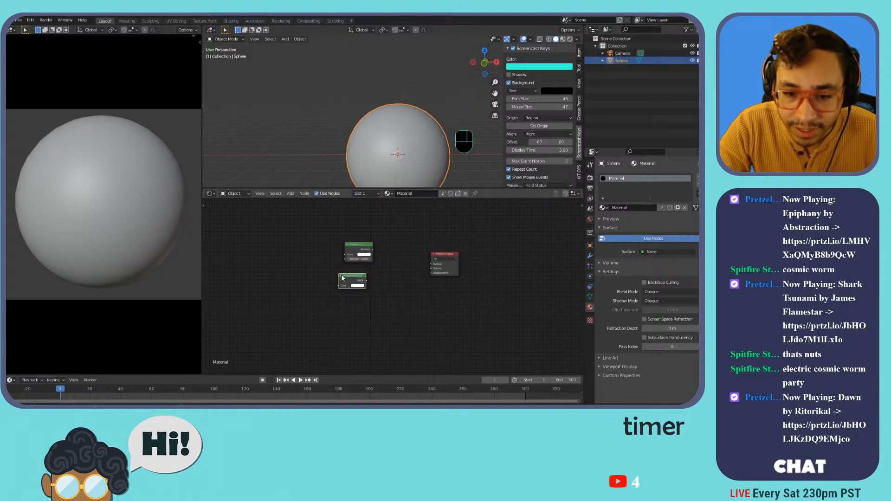
{"action": "key", "text": "shift+a"}
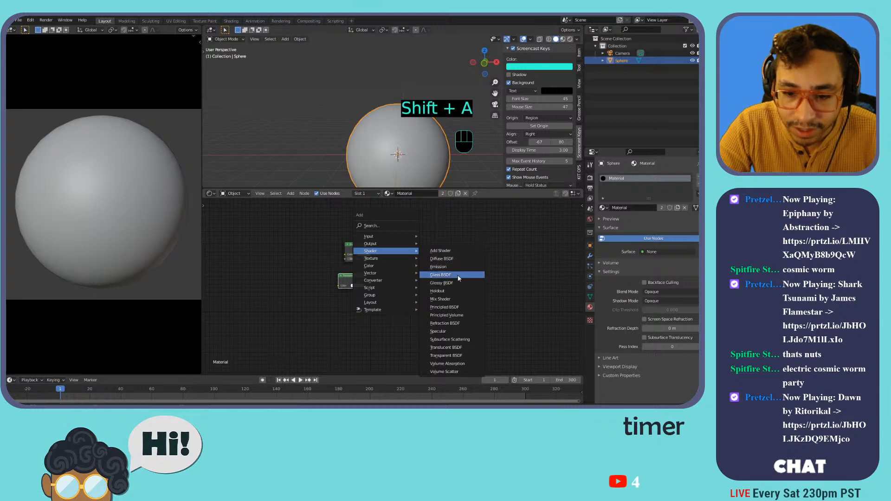
{"action": "left_click", "coordinate": [447, 300]}
{"action": "left_click", "coordinate": [395, 272]}
Connect the Emission and Transparent BSDF nodes into the Mix Shader, and the Mix Shader to the Material Output's Surface.
{"action": "scroll", "coordinate": [394, 278], "scroll_direction": "up", "scroll_amount": 4}
{"action": "mouse_move", "coordinate": [341, 231]}
{"action": "left_mouse_down"}
{"action": "mouse_move", "coordinate": [327, 230]}
{"action": "mouse_move", "coordinate": [351, 240]}
{"action": "left_mouse_up"}
{"action": "middle_click_drag", "start_coordinate": [366, 256], "coordinate": [383, 284]}
{"action": "left_click", "coordinate": [422, 276]}
{"action": "left_click_drag", "start_coordinate": [422, 277], "coordinate": [464, 284]}
{"action": "left_click", "coordinate": [433, 267]}
Set the Emission node's color to bright magenta.
{"action": "left_click", "coordinate": [367, 282]}
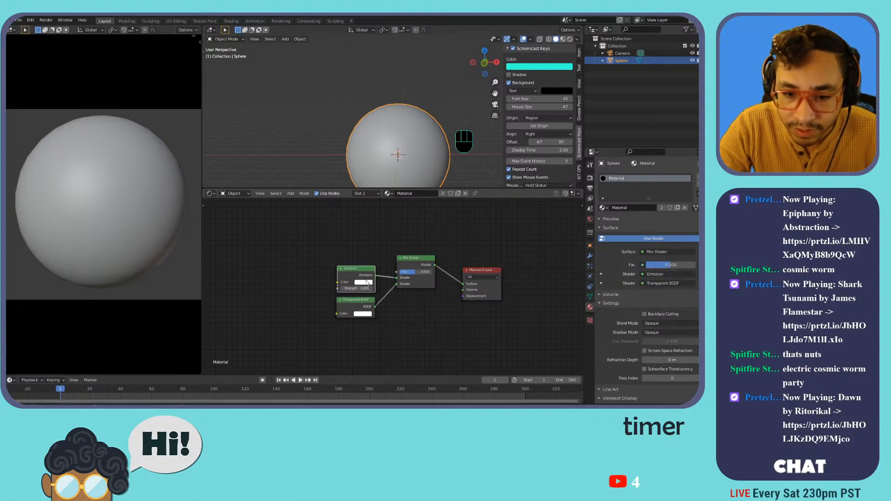
{"action": "left_click", "coordinate": [363, 284]}
{"action": "left_click", "coordinate": [379, 234]}
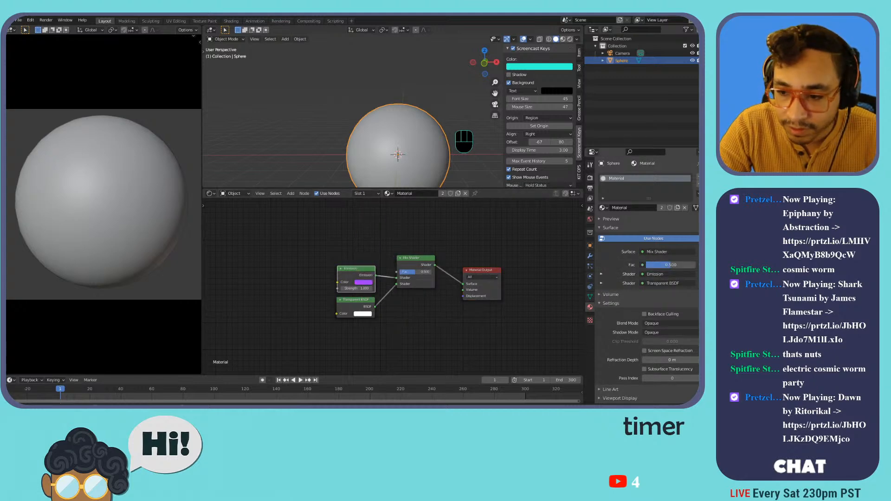
{"action": "left_click", "coordinate": [365, 282]}
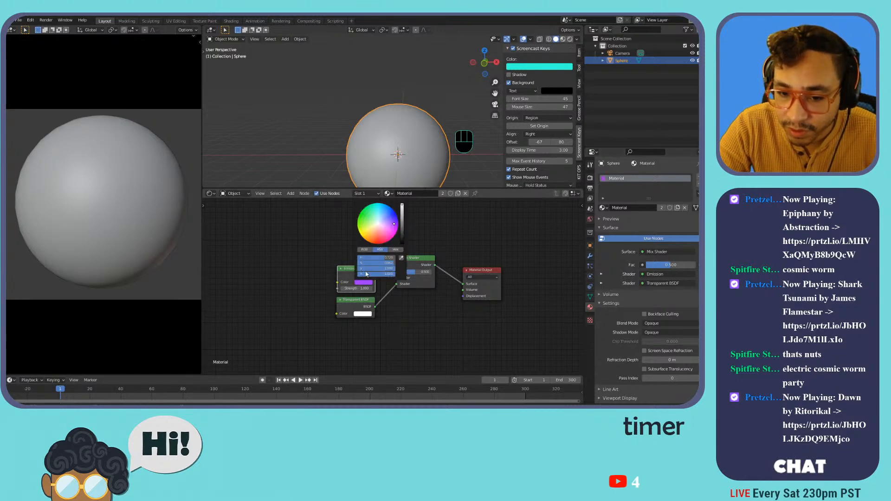
Switch the camera view to Rendered shading.
{"action": "key", "text": "a"}
{"action": "key", "text": "z"}
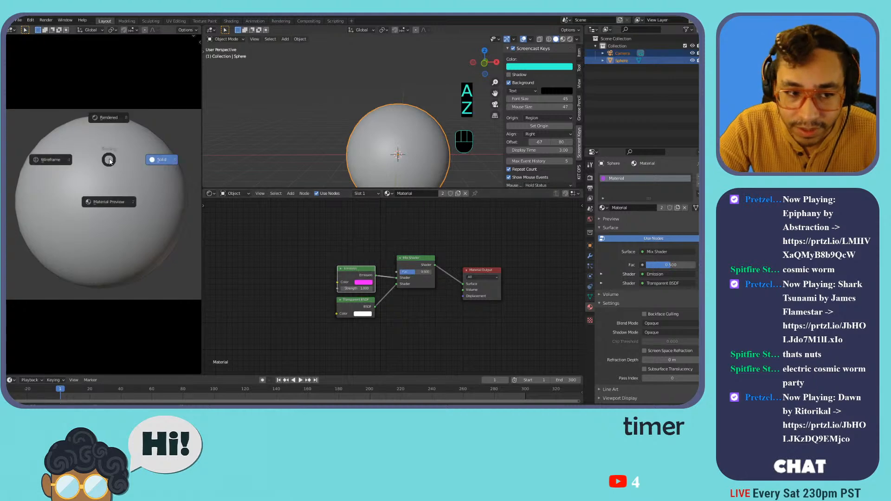
{"action": "left_click", "coordinate": [116, 122]}
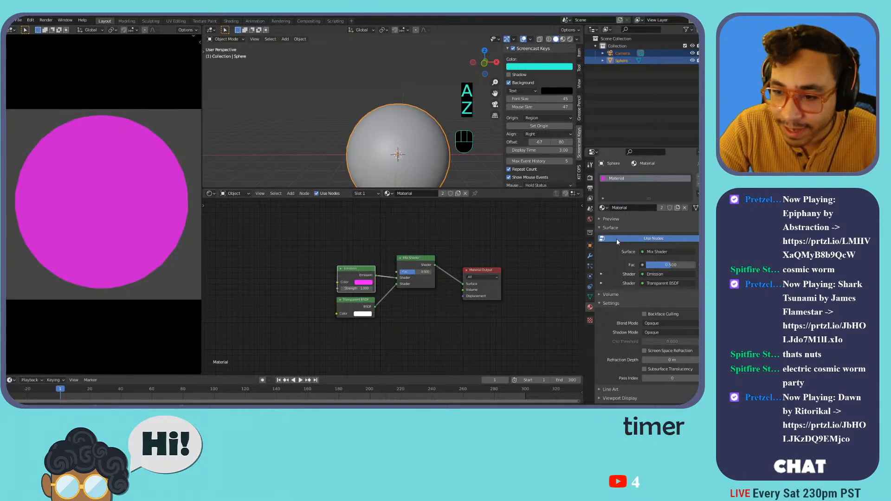
Enable Bloom in the Eevee render settings and raise the Emission node's strength to 11.2.
{"action": "left_click", "coordinate": [590, 190]}
{"action": "left_click", "coordinate": [590, 178]}
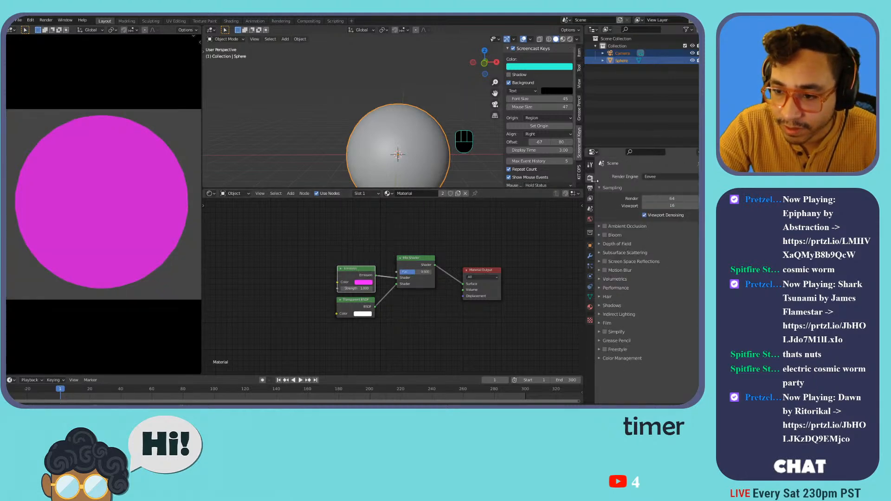
{"action": "left_click", "coordinate": [603, 226]}
{"action": "left_click", "coordinate": [618, 226]}
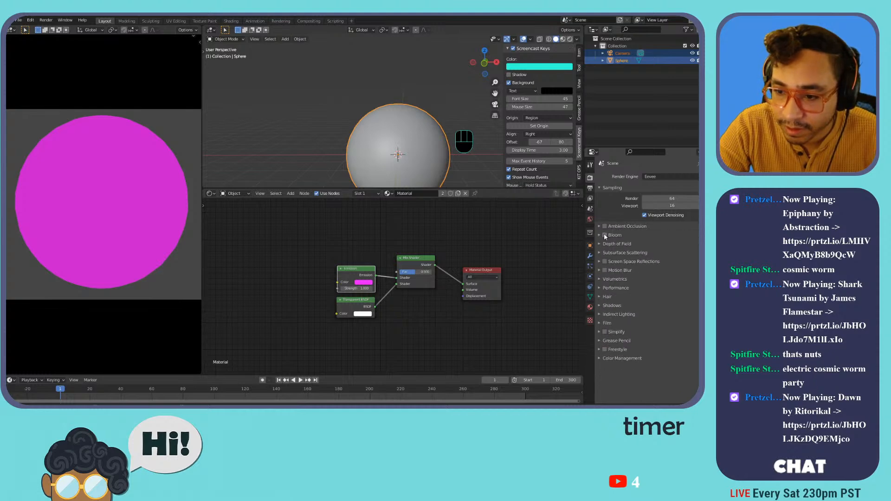
{"action": "left_click", "coordinate": [621, 236]}
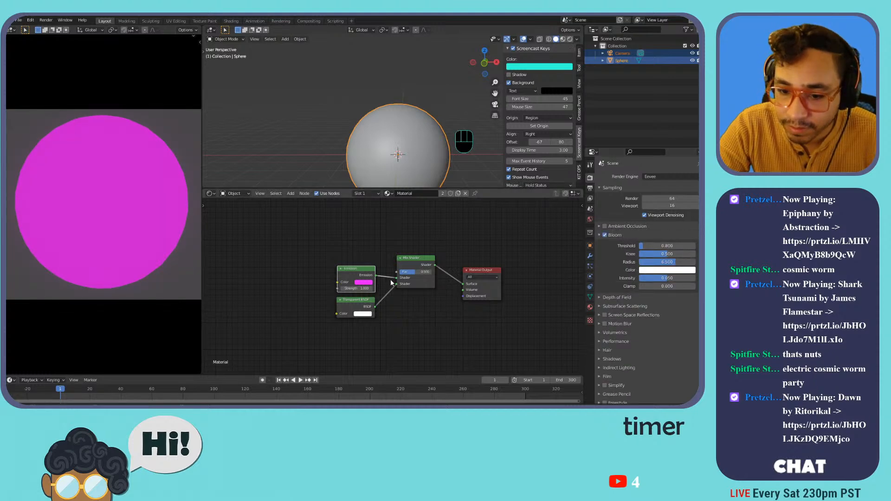
{"action": "left_click_drag", "start_coordinate": [358, 290], "coordinate": [406, 290]}
Add a Layer Weight node with its Facing output driving the Mix Shader's factor, keeping Emission linked to the first shader input.
{"action": "middle_click_drag", "start_coordinate": [415, 323], "coordinate": [483, 314]}
{"action": "key", "text": "g"}
{"action": "key", "text": "shift+a"}
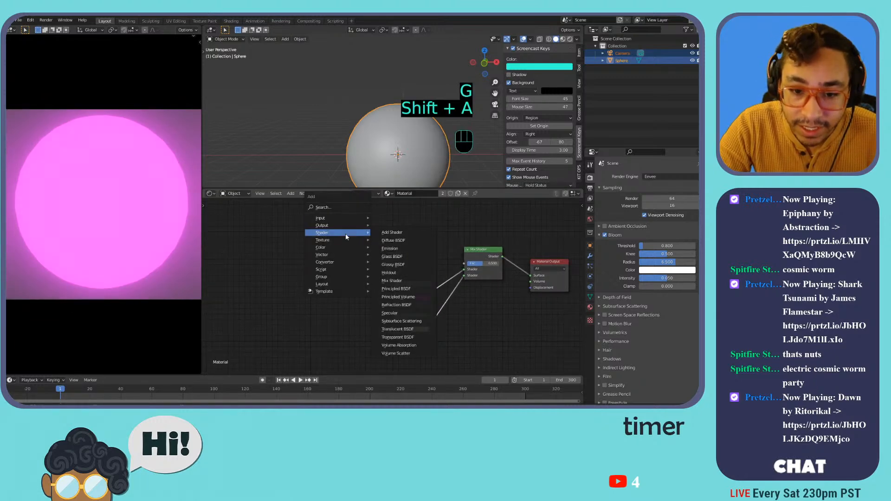
{"action": "mouse_move", "coordinate": [339, 219]}
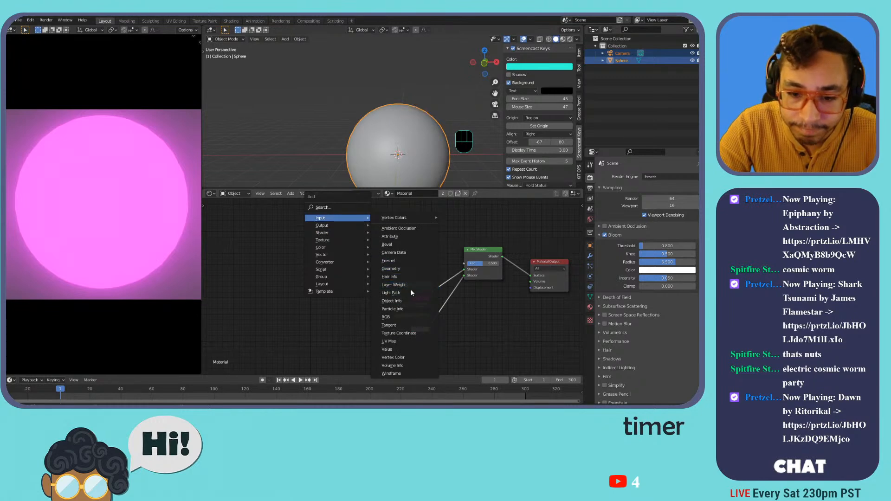
{"action": "left_click", "coordinate": [394, 284]}
{"action": "left_click_drag", "start_coordinate": [412, 248], "coordinate": [464, 270]}
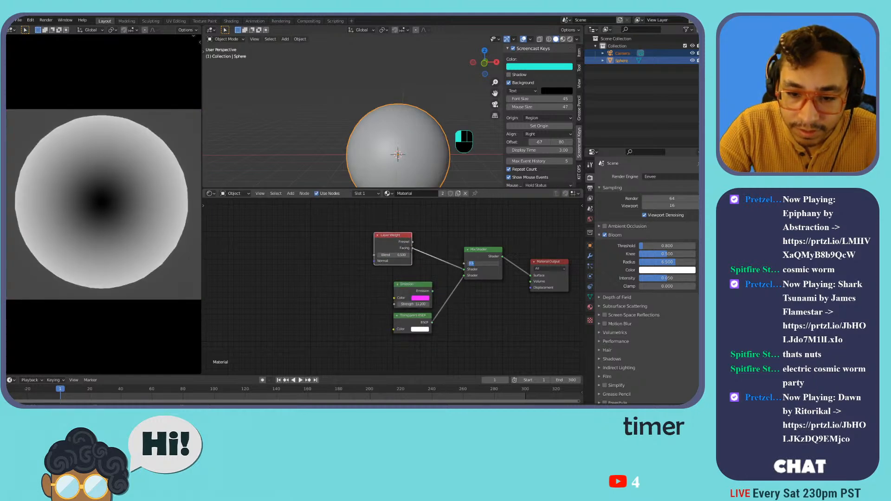
{"action": "left_click_drag", "start_coordinate": [411, 251], "coordinate": [468, 267]}
{"action": "left_click_drag", "start_coordinate": [432, 291], "coordinate": [464, 269]}
Insert a ColorRamp node running from white to black between the Layer Weight and the Mix Shader's factor.
{"action": "left_click_drag", "start_coordinate": [393, 253], "coordinate": [318, 248]}
{"action": "key", "text": "shift+a"}
{"action": "mouse_move", "coordinate": [393, 231]}
{"action": "mouse_move", "coordinate": [383, 277]}
{"action": "left_click", "coordinate": [437, 291]}
{"action": "left_click", "coordinate": [378, 235]}
Feed the ColorRamp from the Layer Weight's Fresnel output and move the ramp's black stop to about 0.545.
{"action": "mouse_move", "coordinate": [402, 248]}
{"action": "left_mouse_down"}
{"action": "mouse_move", "coordinate": [365, 247]}
{"action": "mouse_move", "coordinate": [412, 248]}
{"action": "left_mouse_up"}
{"action": "left_click", "coordinate": [359, 247]}
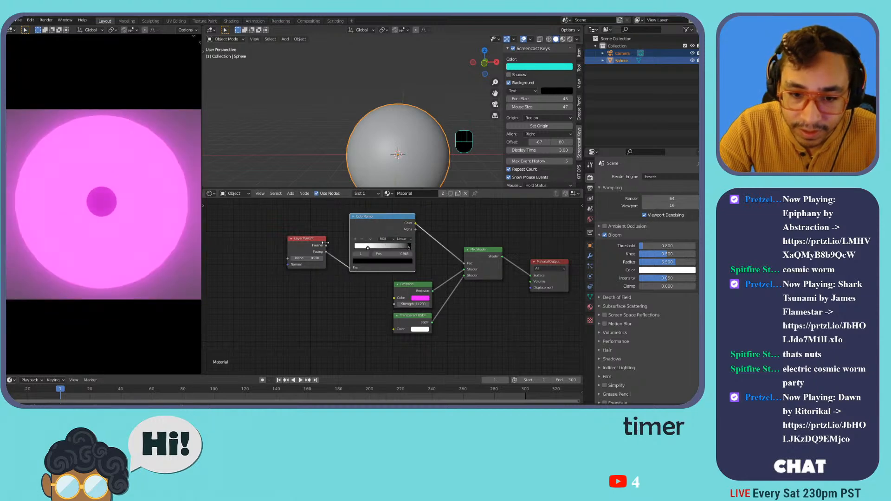
{"action": "left_click_drag", "start_coordinate": [325, 246], "coordinate": [379, 248]}
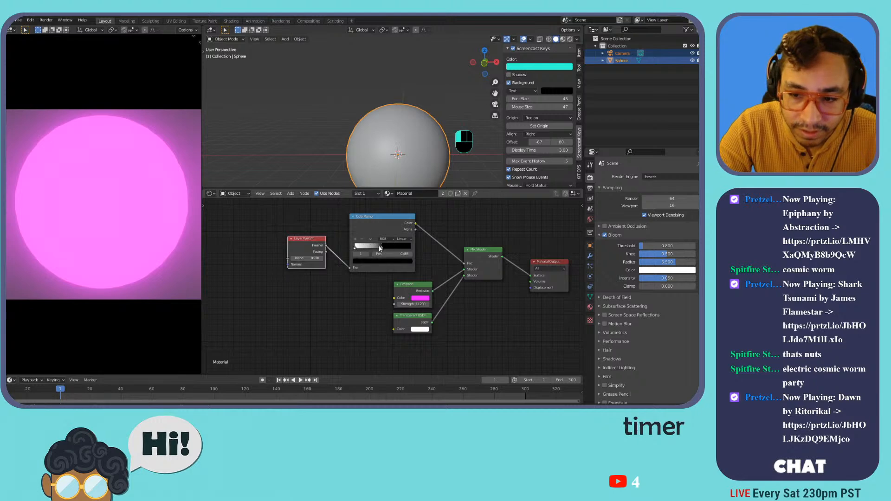
Set the material's blend mode to Alpha Blend and shadow mode to None, with Backface Culling on and Show Backface off.
{"action": "left_click", "coordinate": [590, 306]}
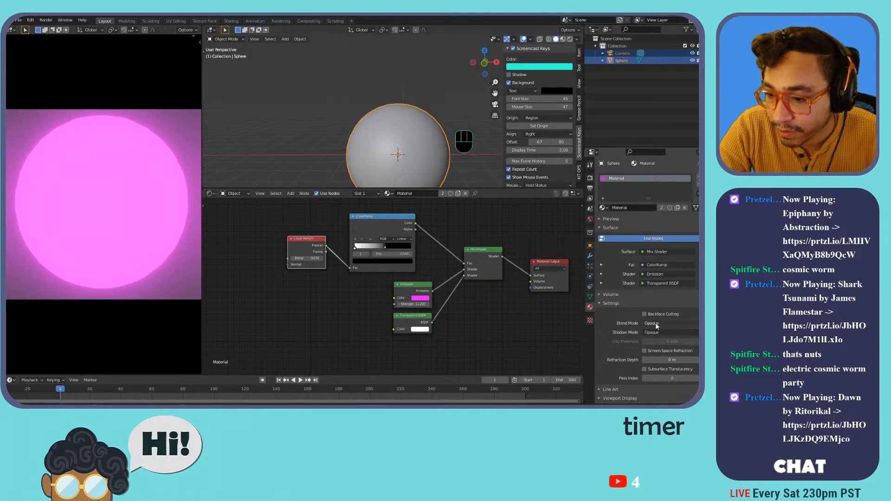
{"action": "left_click", "coordinate": [669, 323]}
{"action": "left_click", "coordinate": [655, 356]}
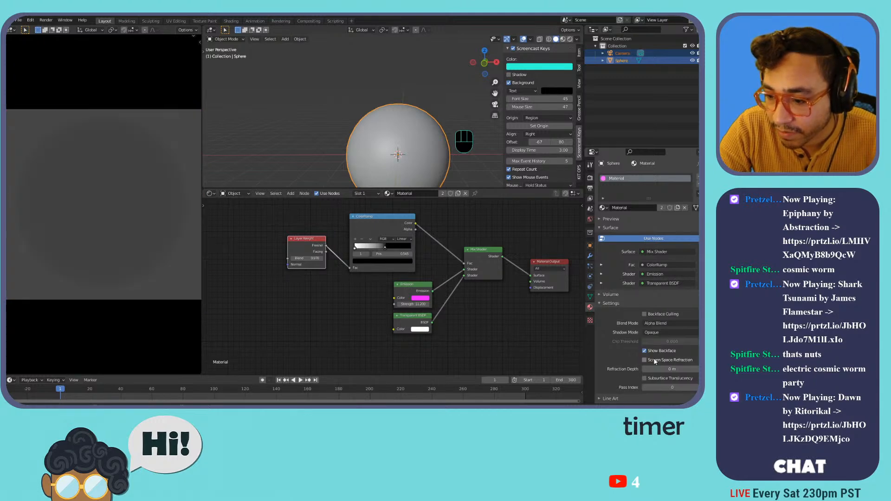
{"action": "left_click", "coordinate": [668, 330]}
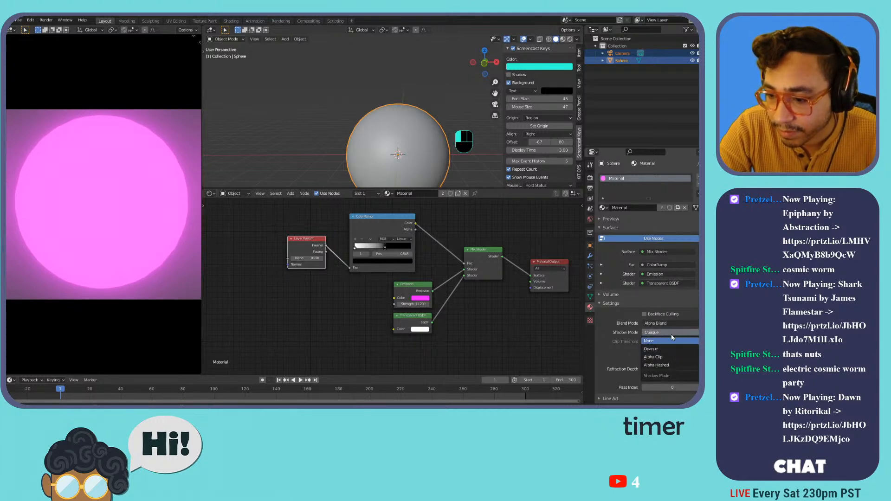
{"action": "left_click", "coordinate": [643, 351]}
{"action": "left_click", "coordinate": [663, 351]}
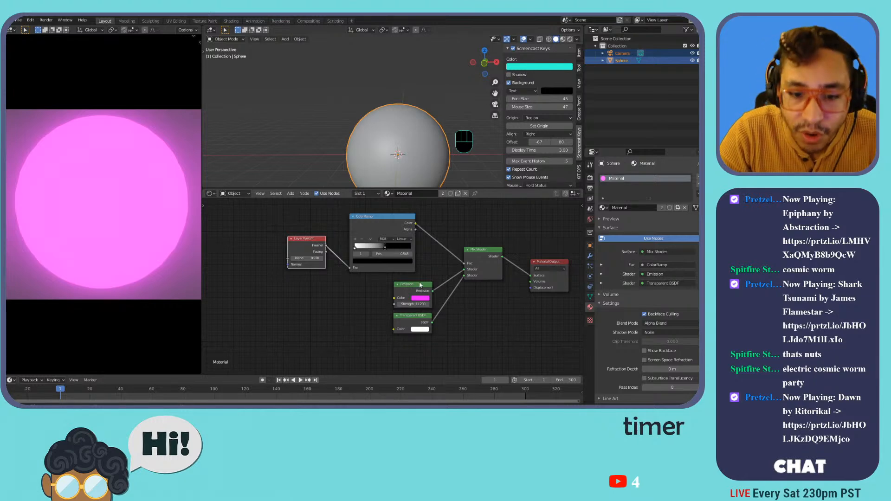
Add Texture Coordinate and Mapping nodes without an image texture, feeding the Mapping vector into the Layer Weight's Normal input.
{"action": "middle_click_drag", "start_coordinate": [327, 277], "coordinate": [438, 296]}
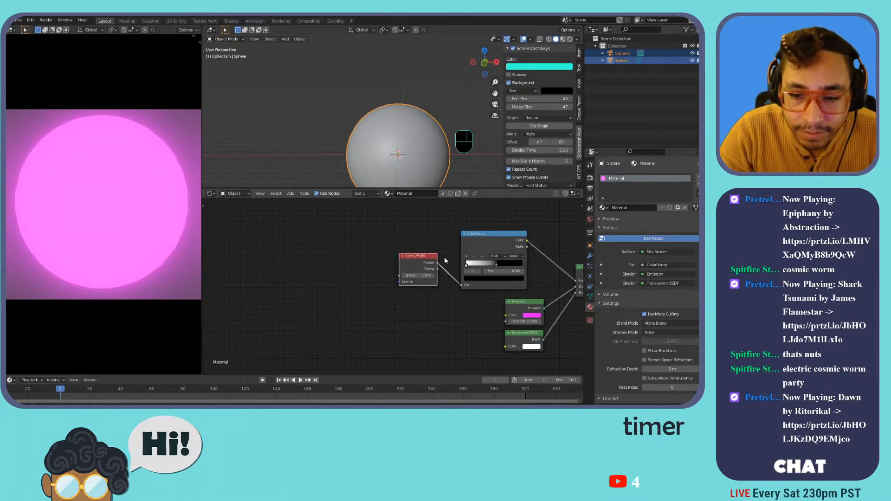
{"action": "left_click_drag", "start_coordinate": [408, 267], "coordinate": [367, 271]}
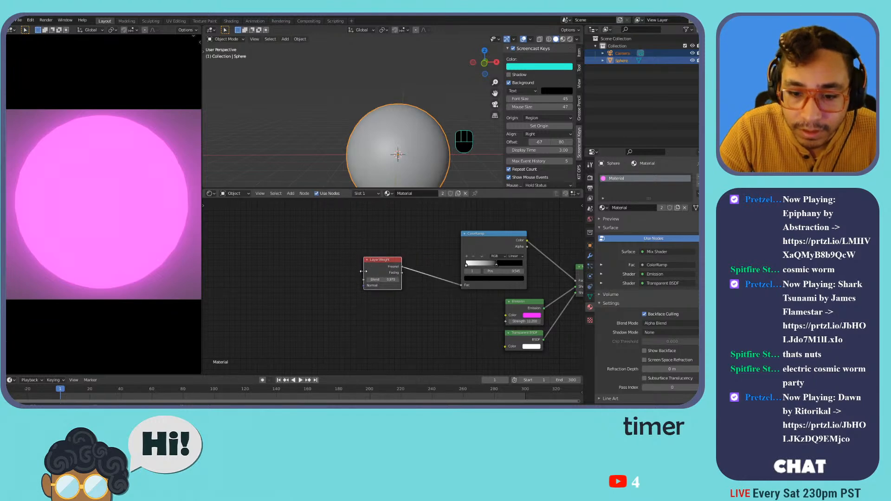
{"action": "key", "text": "ctrl+t"}
{"action": "key", "text": "x"}
{"action": "left_click_drag", "start_coordinate": [292, 245], "coordinate": [364, 286]}
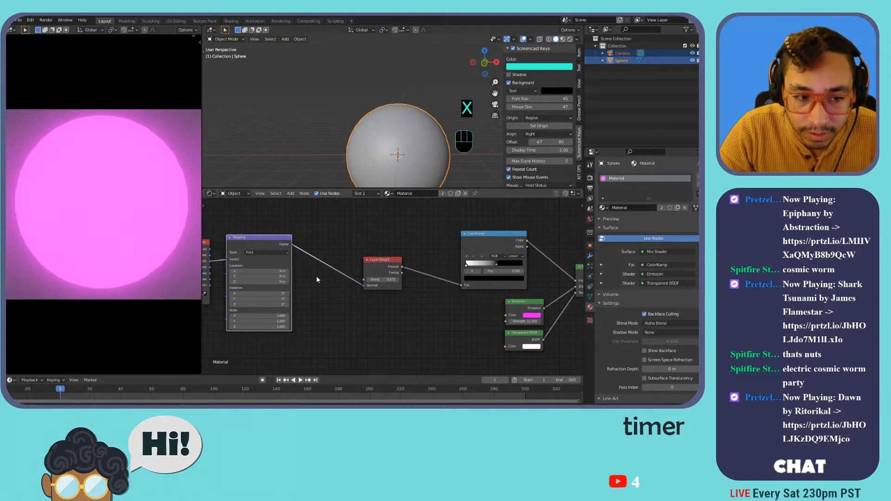
{"action": "middle_click_drag", "start_coordinate": [316, 276], "coordinate": [434, 265]}
{"action": "left_click_drag", "start_coordinate": [324, 264], "coordinate": [286, 268]}
{"action": "left_click_drag", "start_coordinate": [357, 258], "coordinate": [358, 258]}
Move the ColorRamp's black stop close to the ramp's end and disconnect the Mapping node from the Layer Weight's Normal.
{"action": "middle_click_drag", "start_coordinate": [450, 256], "coordinate": [325, 255]}
{"action": "left_click_drag", "start_coordinate": [508, 262], "coordinate": [527, 262]}
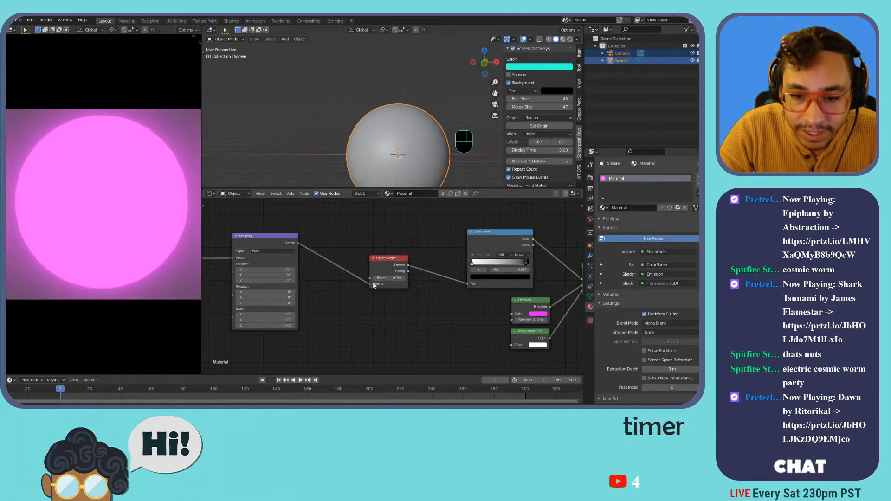
{"action": "left_click_drag", "start_coordinate": [369, 284], "coordinate": [423, 280]}
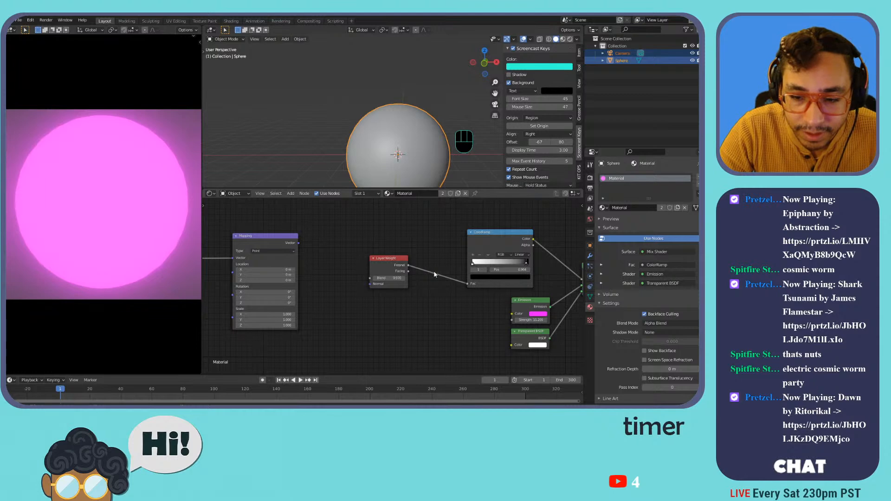
Drive the ColorRamp from the Layer Weight's Facing output, with its white stop at 0.577 and B-Spline interpolation.
{"action": "middle_click_drag", "start_coordinate": [452, 273], "coordinate": [380, 271]}
{"action": "left_click_drag", "start_coordinate": [348, 273], "coordinate": [471, 266]}
{"action": "left_click_drag", "start_coordinate": [416, 266], "coordinate": [448, 264]}
{"action": "left_click", "coordinate": [466, 257]}
{"action": "left_click", "coordinate": [471, 281]}
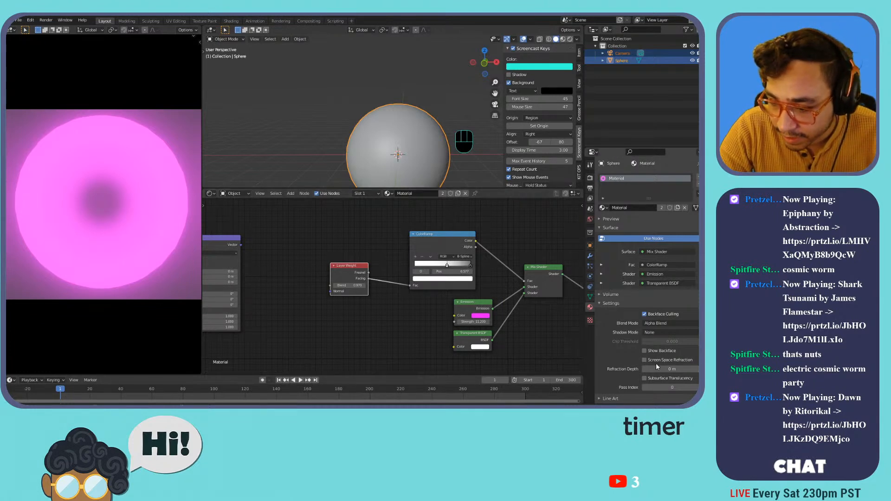
Try the Alpha Clip blend mode with a higher clip threshold on the material, and return to Alpha Blend.
{"action": "scroll", "coordinate": [657, 356], "scroll_direction": "down", "scroll_amount": 1}
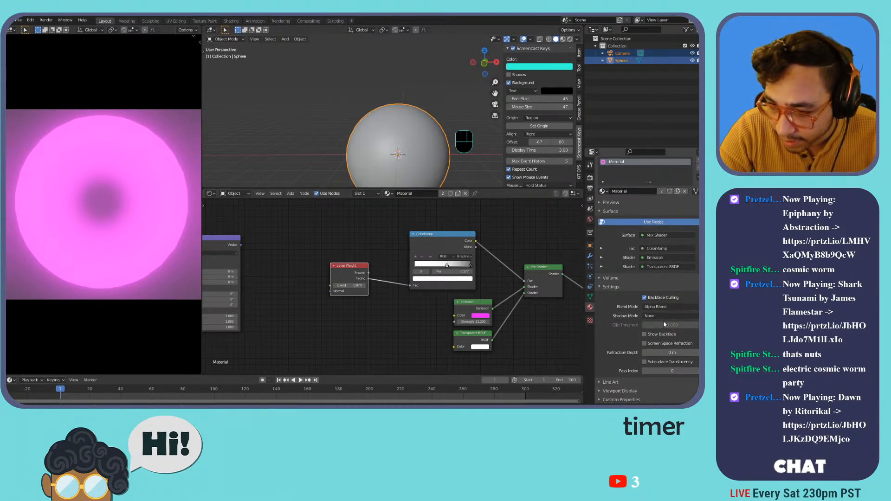
{"action": "left_click", "coordinate": [672, 307]}
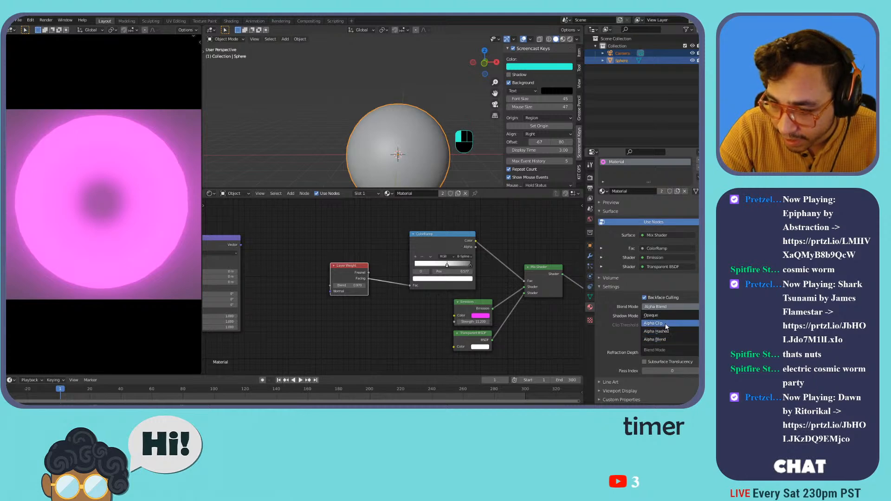
{"action": "left_click", "coordinate": [666, 324]}
{"action": "left_click_drag", "start_coordinate": [672, 334], "coordinate": [705, 334]}
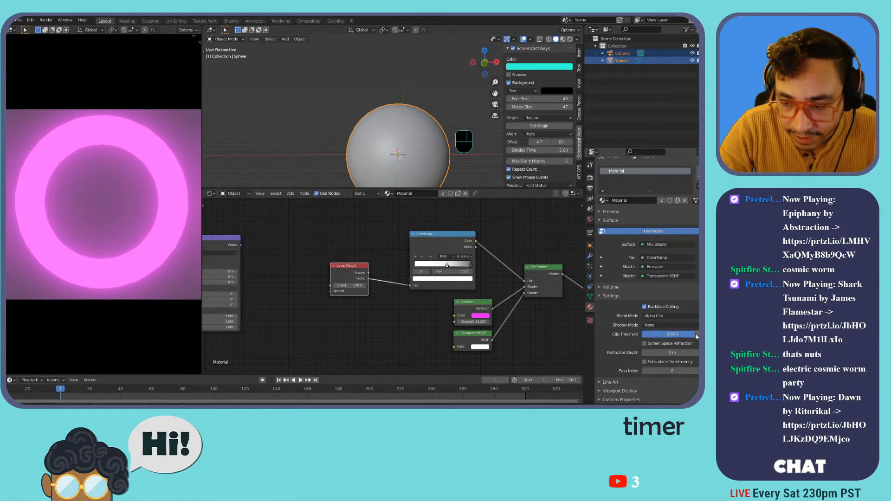
{"action": "key", "text": "ctrl+z"}
{"action": "left_click", "coordinate": [666, 321]}
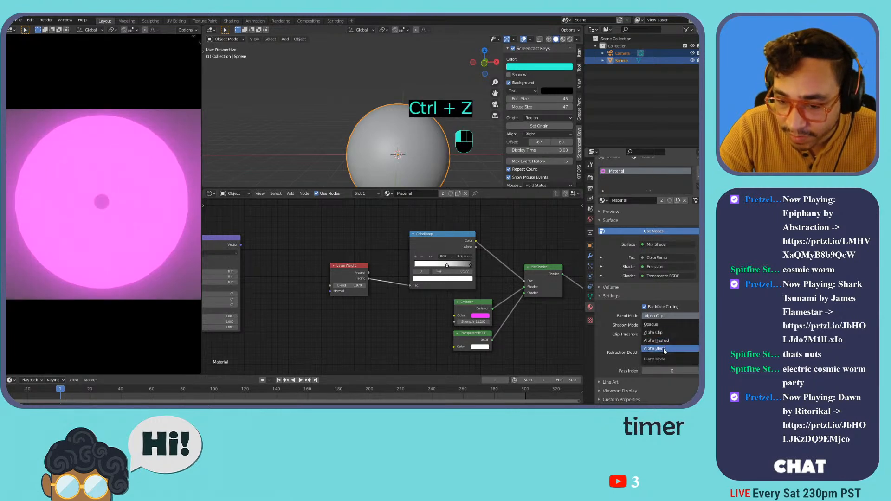
{"action": "left_click", "coordinate": [668, 340]}
Replace the Layer Weight node with a Musgrave Texture whose Height output feeds the ColorRamp's factor.
{"action": "middle_click_drag", "start_coordinate": [364, 278], "coordinate": [421, 304]}
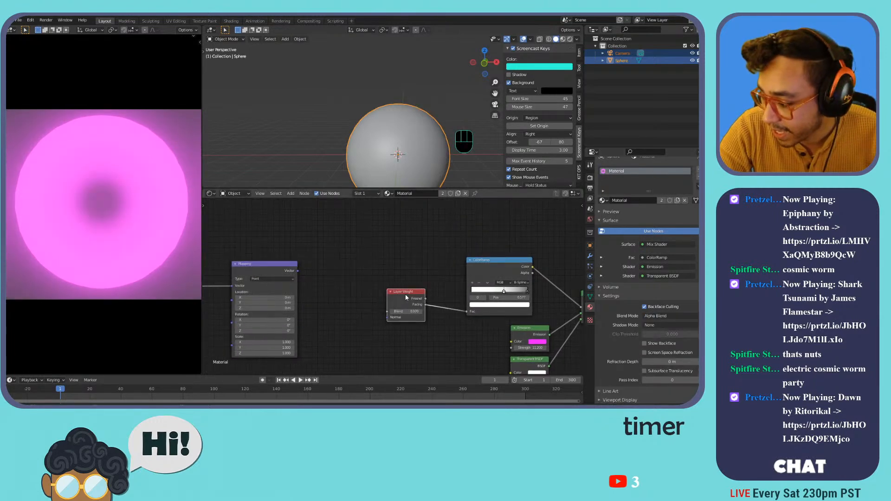
{"action": "key", "text": "x"}
{"action": "key", "text": "shift+a"}
{"action": "mouse_move", "coordinate": [359, 291]}
{"action": "mouse_move", "coordinate": [334, 267]}
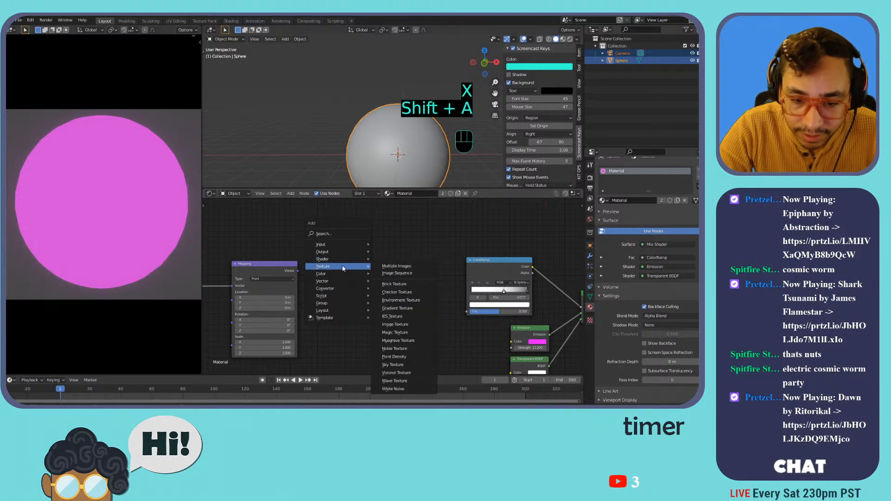
{"action": "left_click", "coordinate": [402, 341]}
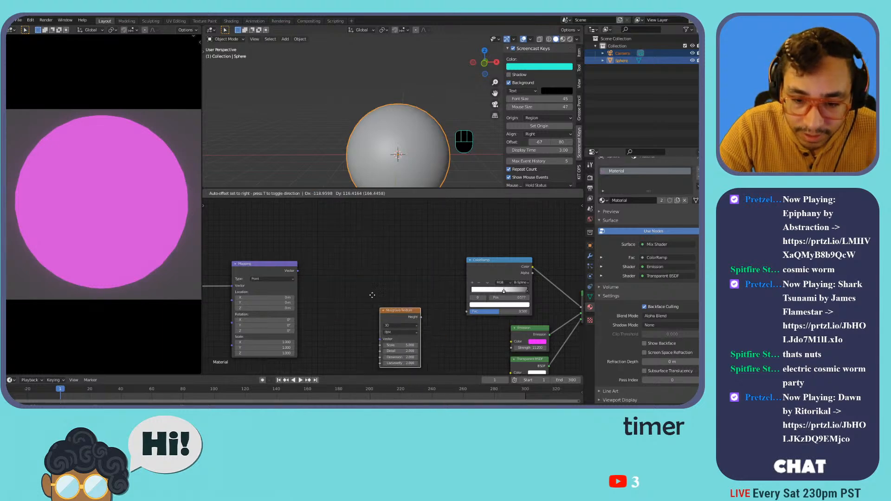
{"action": "left_click_drag", "start_coordinate": [469, 313], "coordinate": [469, 312]}
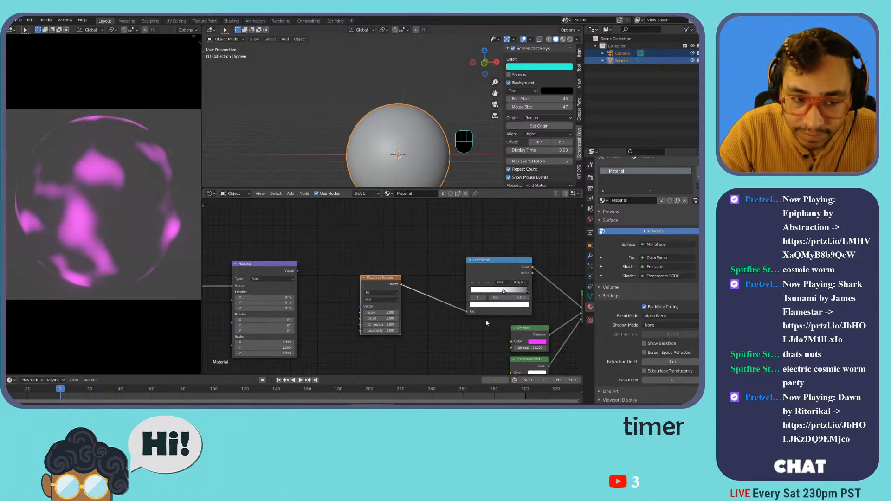
{"action": "scroll", "coordinate": [397, 294], "scroll_direction": "up", "scroll_amount": 2}
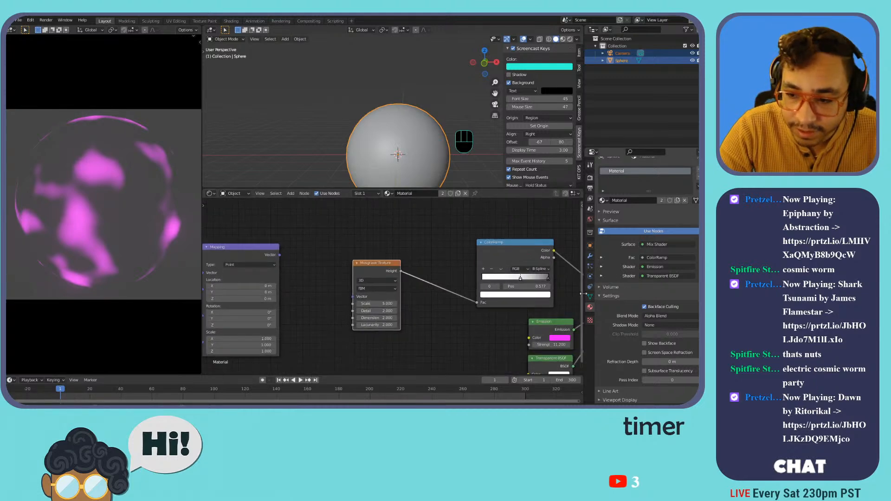
Move the ColorRamp further from the Mix Shader and raise the Emission shader's strength for a stronger glow.
{"action": "middle_click_drag", "start_coordinate": [501, 317], "coordinate": [390, 310]}
{"action": "scroll", "coordinate": [441, 312], "scroll_direction": "up", "scroll_amount": 2}
{"action": "scroll", "coordinate": [492, 308], "scroll_direction": "down", "scroll_amount": 3}
{"action": "scroll", "coordinate": [497, 304], "scroll_direction": "down", "scroll_amount": 1}
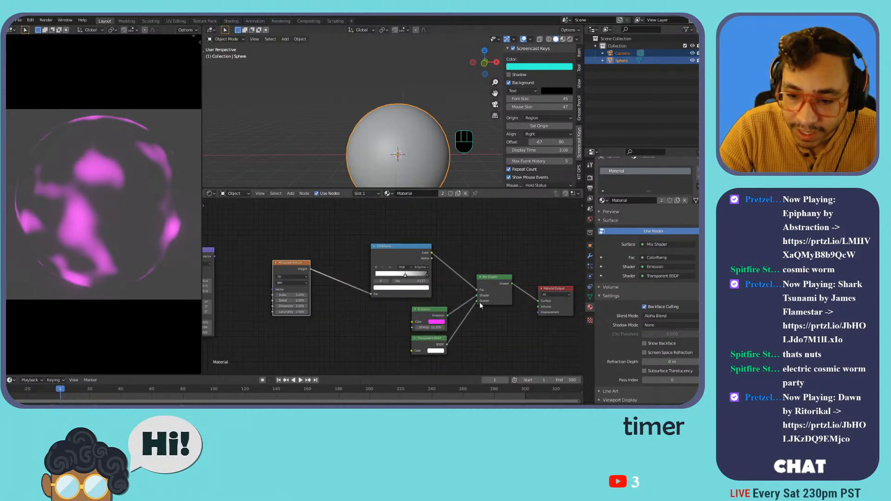
{"action": "left_click_drag", "start_coordinate": [407, 254], "coordinate": [372, 254]}
{"action": "left_click_drag", "start_coordinate": [430, 327], "coordinate": [458, 328]}
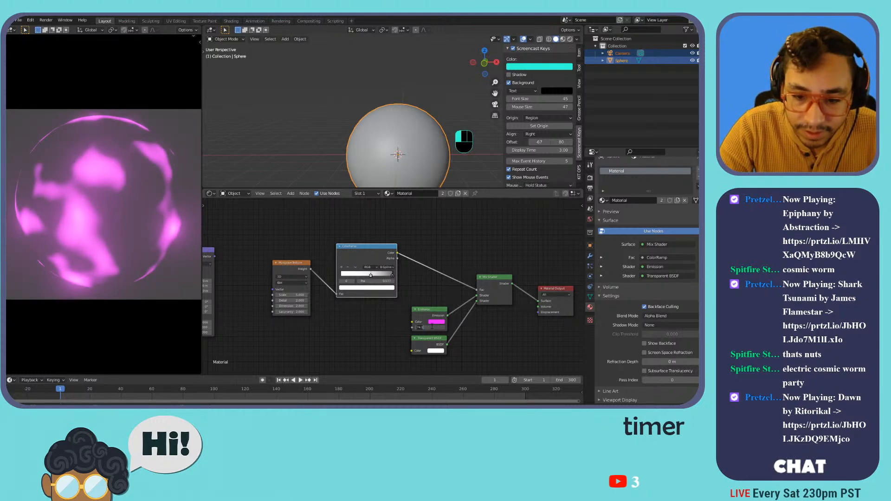
{"action": "mouse_move", "coordinate": [424, 330]}
{"action": "left_mouse_down"}
{"action": "mouse_move", "coordinate": [506, 327]}
{"action": "mouse_move", "coordinate": [418, 328]}
{"action": "left_mouse_up"}
{"action": "left_click_drag", "start_coordinate": [419, 325], "coordinate": [420, 326]}
Duplicate the ColorRamp below the original and move the Musgrave Texture node away to make room.
{"action": "left_click", "coordinate": [374, 250]}
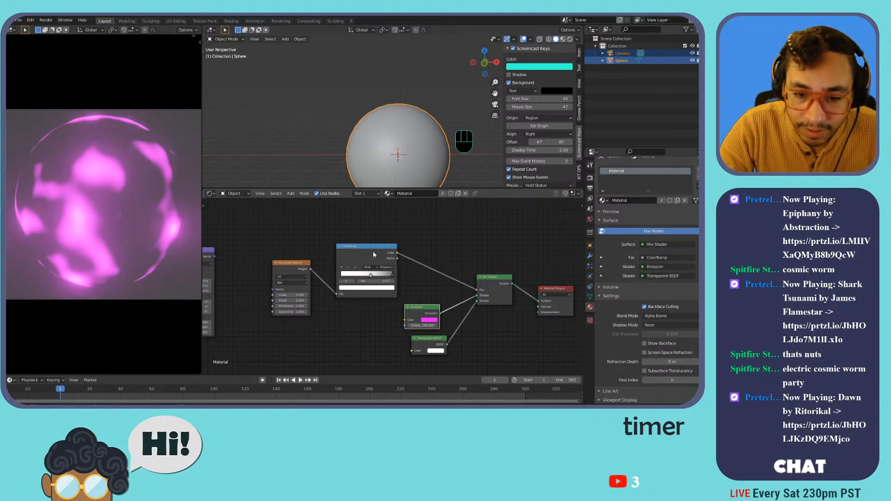
{"action": "key", "text": "shift+d"}
{"action": "left_click", "coordinate": [345, 303]}
{"action": "left_click_drag", "start_coordinate": [294, 269], "coordinate": [267, 240]}
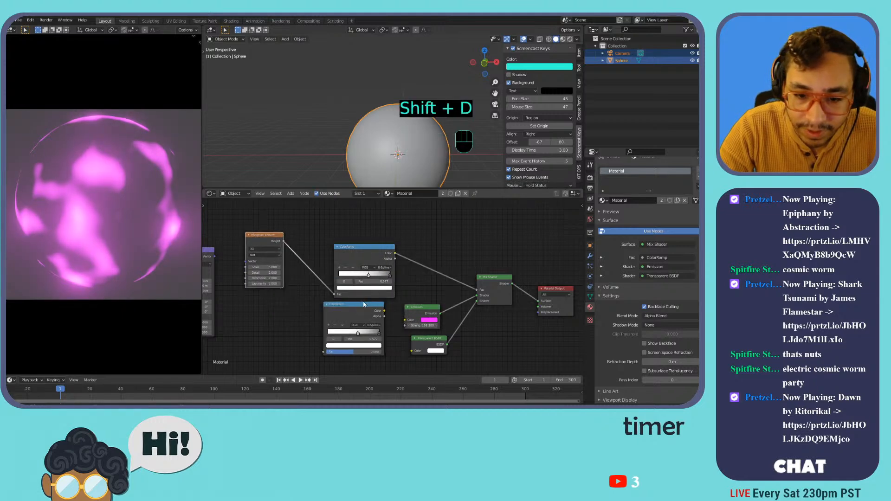
{"action": "left_click_drag", "start_coordinate": [363, 303], "coordinate": [364, 305]}
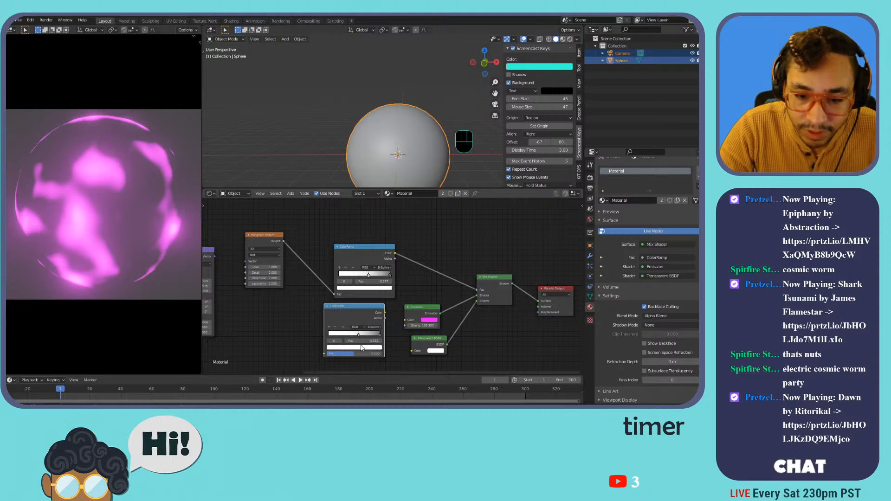
Recolor the duplicate ColorRamp with light purple at the start of the ramp and cyan at the end.
{"action": "left_click", "coordinate": [354, 347]}
{"action": "left_click", "coordinate": [358, 299]}
{"action": "left_click_drag", "start_coordinate": [361, 335], "coordinate": [300, 335]}
{"action": "left_click", "coordinate": [377, 335]}
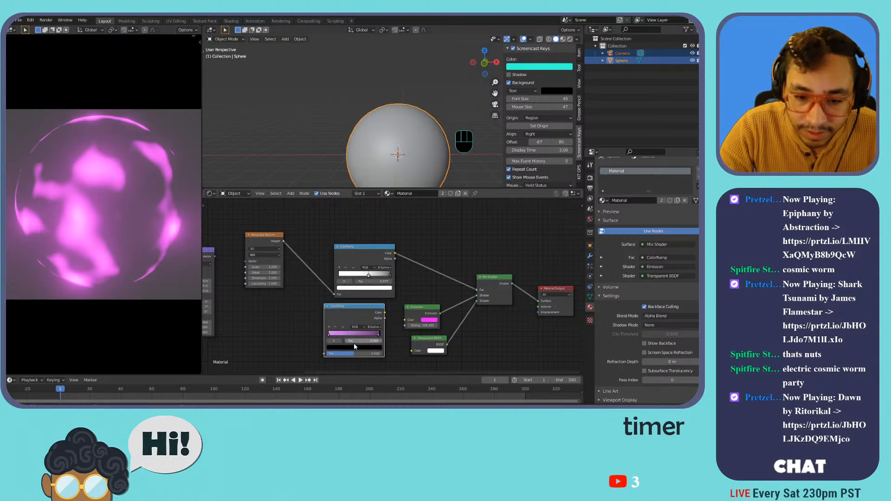
{"action": "left_click", "coordinate": [354, 348]}
{"action": "left_click", "coordinate": [371, 277]}
{"action": "left_click_drag", "start_coordinate": [341, 305], "coordinate": [349, 281]}
{"action": "left_click", "coordinate": [374, 348]}
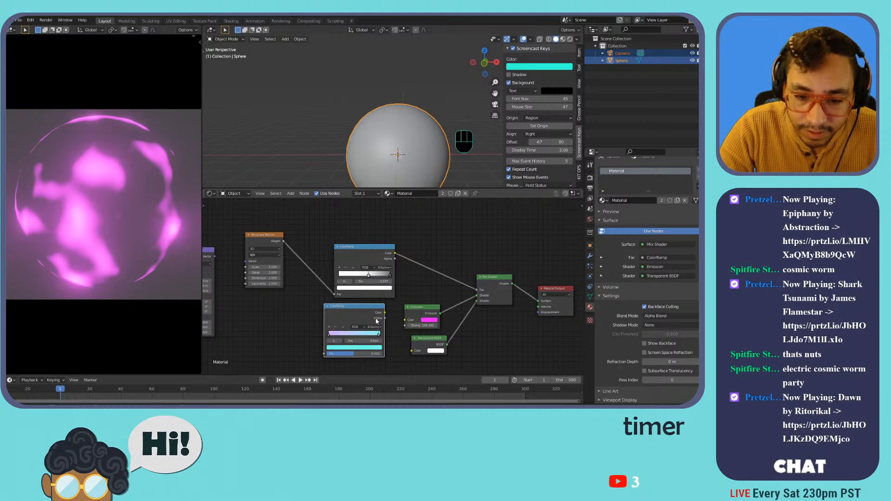
Route the Musgrave Height through the purple-cyan ColorRamp into the Emission color, and shift its purple stop toward the cyan one.
{"action": "left_click_drag", "start_coordinate": [385, 313], "coordinate": [405, 319]}
{"action": "middle_click_drag", "start_coordinate": [288, 318], "coordinate": [364, 261]}
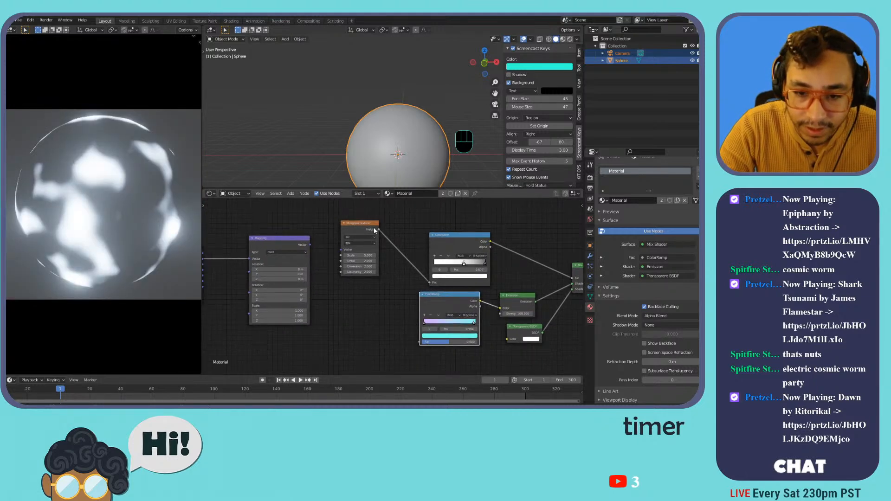
{"action": "left_click_drag", "start_coordinate": [379, 231], "coordinate": [378, 231]}
{"action": "left_click_drag", "start_coordinate": [399, 299], "coordinate": [419, 342]}
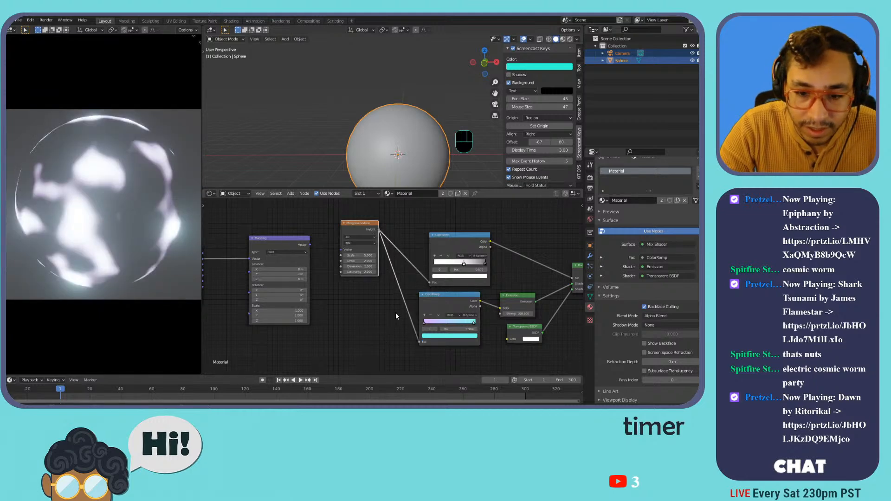
{"action": "middle_click_drag", "start_coordinate": [405, 312], "coordinate": [419, 304]}
{"action": "left_click_drag", "start_coordinate": [437, 316], "coordinate": [462, 317]}
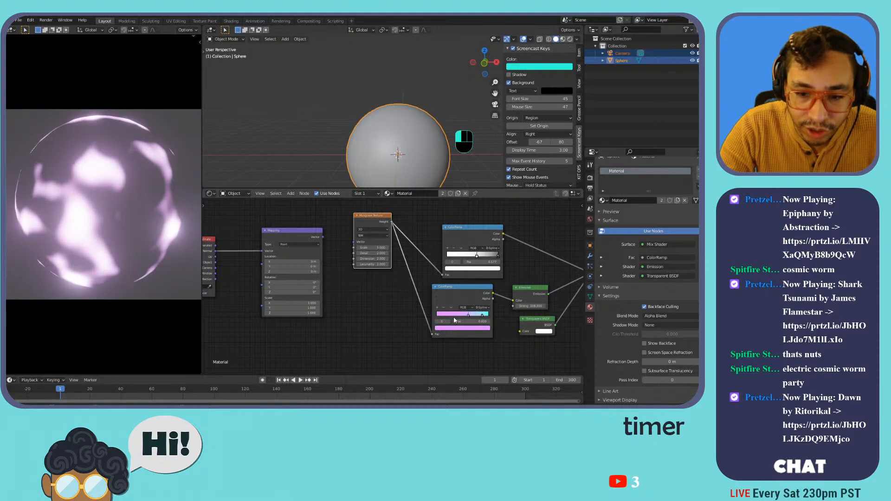
Delete the old Mapping node and adjust the Musgrave Texture's scale.
{"action": "middle_click_drag", "start_coordinate": [349, 286], "coordinate": [409, 317]}
{"action": "left_click", "coordinate": [358, 262]}
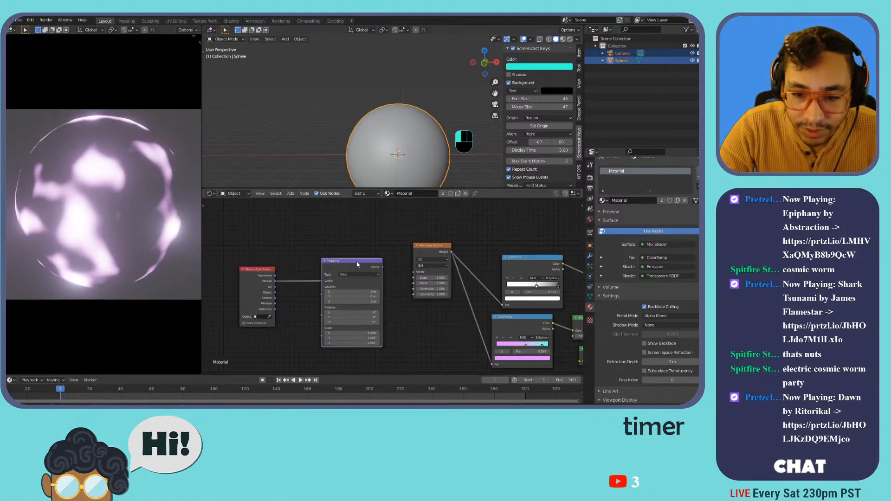
{"action": "key", "text": "x"}
{"action": "mouse_move", "coordinate": [434, 278]}
{"action": "left_mouse_down"}
{"action": "mouse_move", "coordinate": [464, 278]}
{"action": "mouse_move", "coordinate": [420, 278]}
{"action": "mouse_move", "coordinate": [432, 278]}
{"action": "left_mouse_up"}
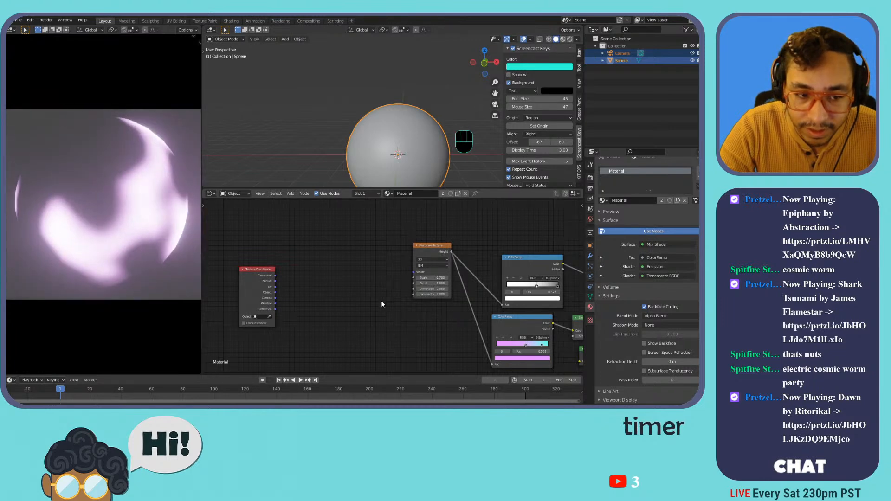
{"action": "middle_click_drag", "start_coordinate": [387, 307], "coordinate": [333, 285]}
{"action": "left_click_drag", "start_coordinate": [381, 254], "coordinate": [352, 254]}
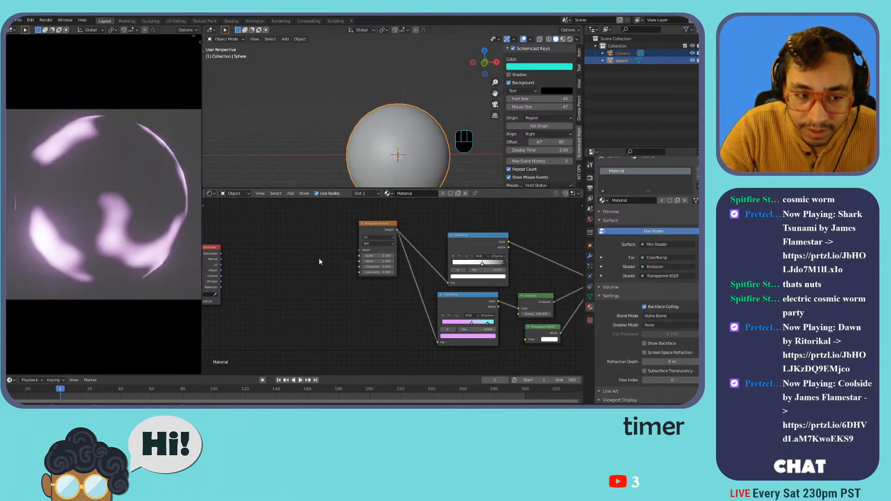
Delete the old Texture Coordinate node and add a new Mapping node feeding the Musgrave Texture's Vector.
{"action": "middle_click_drag", "start_coordinate": [232, 260], "coordinate": [331, 261]}
{"action": "left_click", "coordinate": [299, 261]}
{"action": "key", "text": "x"}
{"action": "key", "text": "shift+a"}
{"action": "mouse_move", "coordinate": [316, 272]}
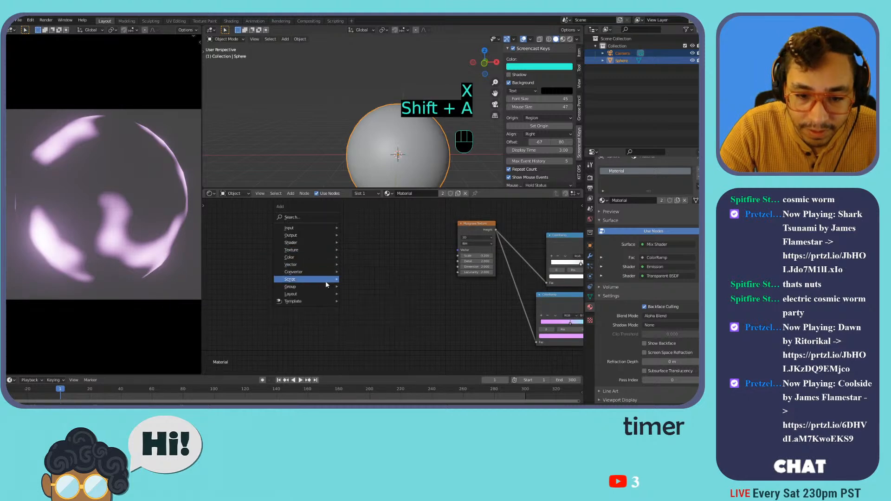
{"action": "left_click", "coordinate": [358, 280]}
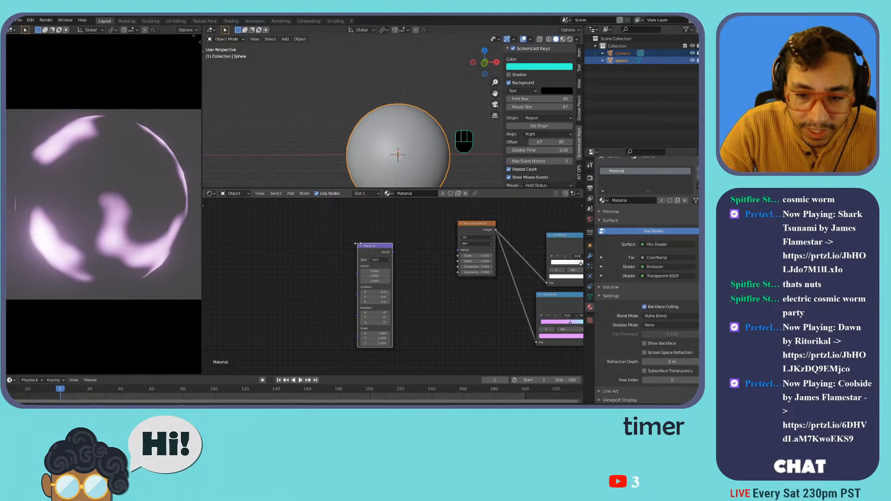
{"action": "left_click", "coordinate": [394, 255]}
{"action": "middle_click_drag", "start_coordinate": [456, 249], "coordinate": [381, 262]}
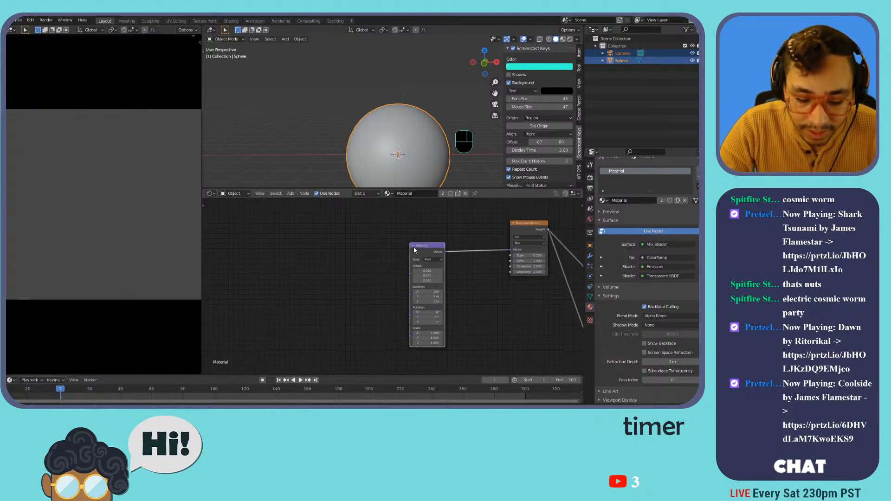
Add a Texture Coordinate node before the Mapping node and feed its Generated output into the Mapping's Vector.
{"action": "key", "text": "ctrl+t"}
{"action": "left_click", "coordinate": [302, 236]}
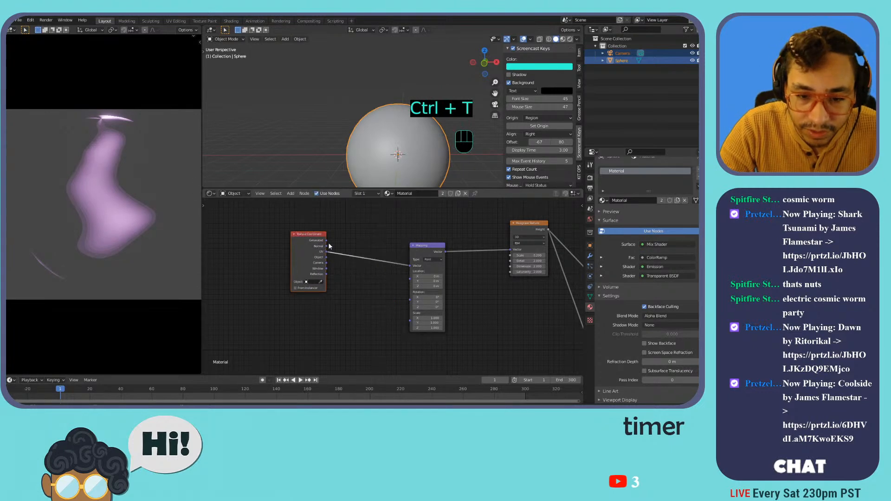
{"action": "left_click_drag", "start_coordinate": [326, 241], "coordinate": [403, 266]}
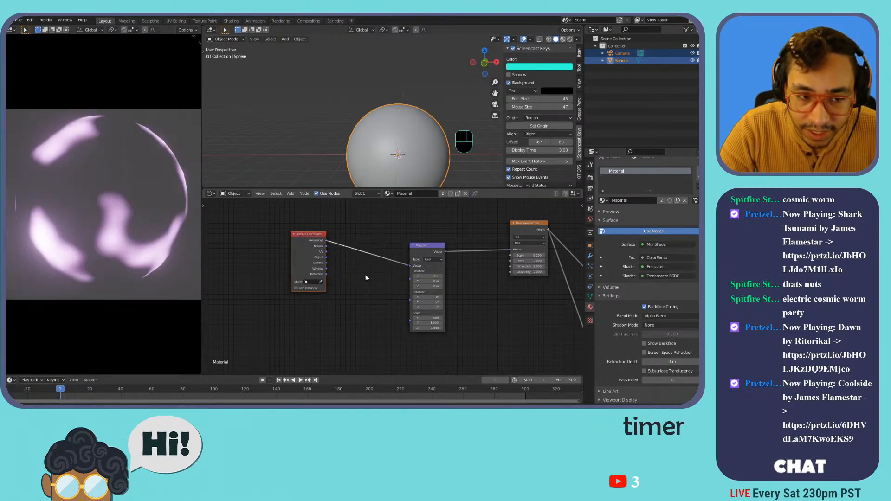
Add a Combine XYZ node driving the Mapping node's Location and test a higher Z value.
{"action": "middle_click_drag", "start_coordinate": [371, 287], "coordinate": [413, 265]}
{"action": "key", "text": "shift+a"}
{"action": "mouse_move", "coordinate": [402, 279]}
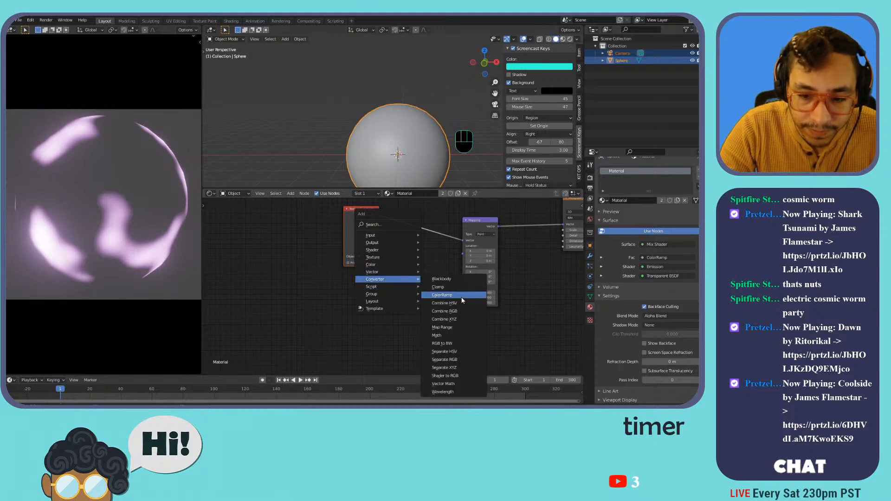
{"action": "left_click", "coordinate": [458, 320]}
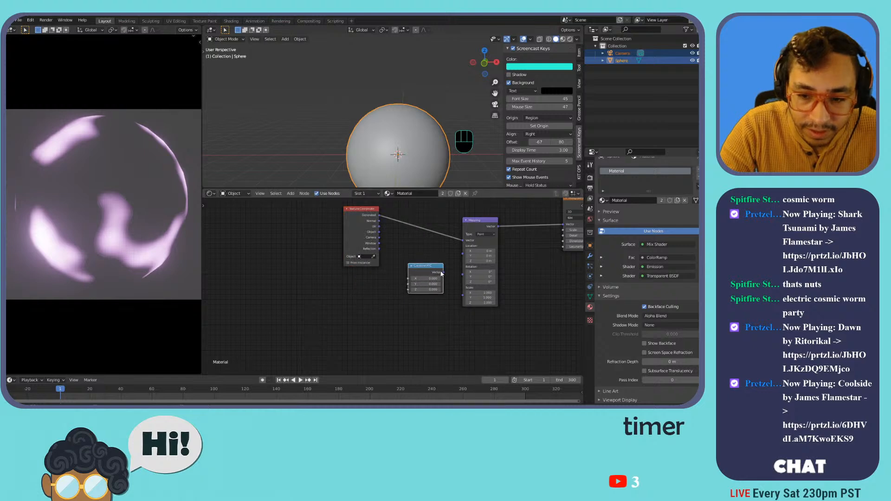
{"action": "left_click_drag", "start_coordinate": [463, 256], "coordinate": [399, 276]}
Add a Value node driven by the current frame with the expression #frame.
{"action": "middle_click_drag", "start_coordinate": [336, 296], "coordinate": [376, 273]}
{"action": "key", "text": "shift+a"}
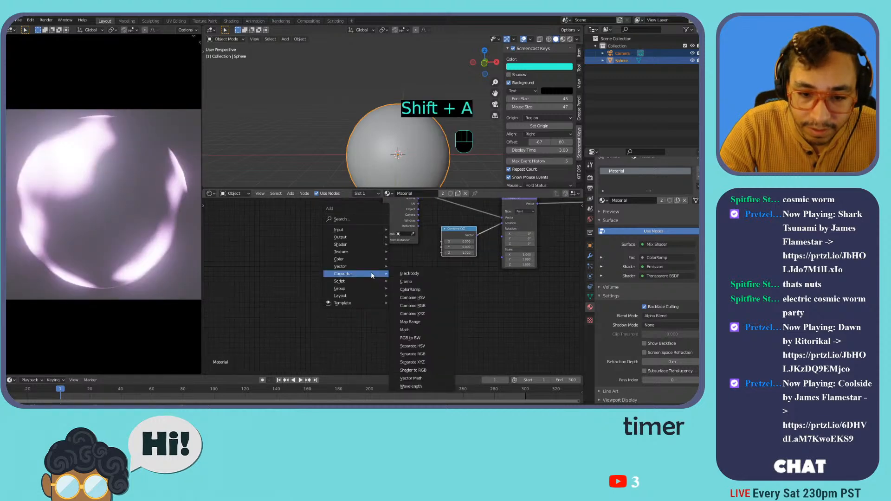
{"action": "mouse_move", "coordinate": [353, 230]}
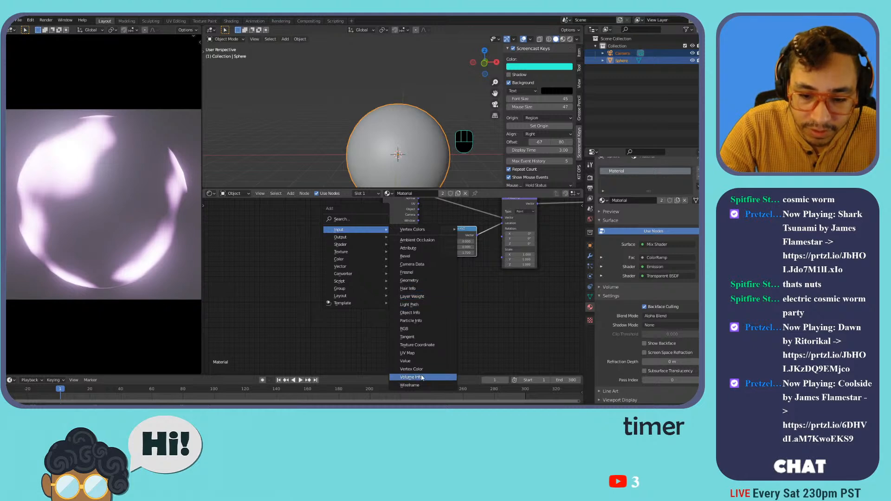
{"action": "left_click", "coordinate": [424, 362]}
{"action": "double_click", "coordinate": [368, 286]}
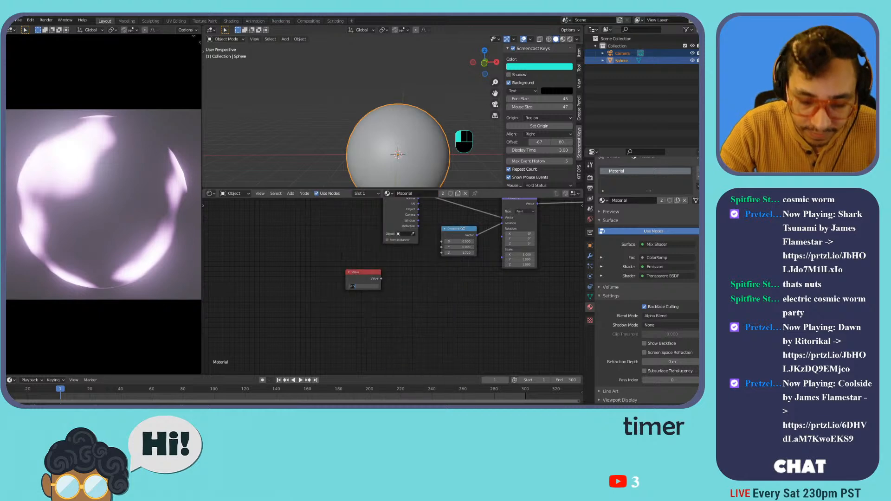
{"action": "type", "text": "#frame"}
{"action": "key", "text": "Return"}
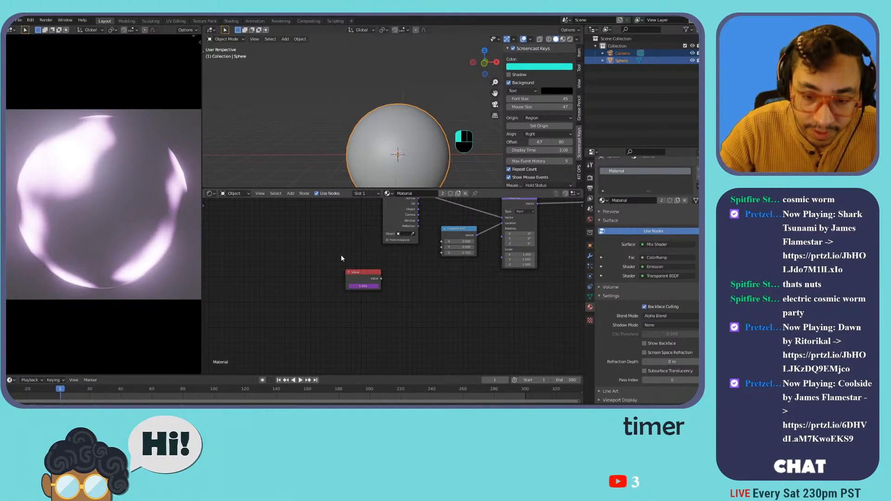
Add a Math node that takes the frame Value and outputs to the Combine XYZ's Z input.
{"action": "key", "text": "shift+a"}
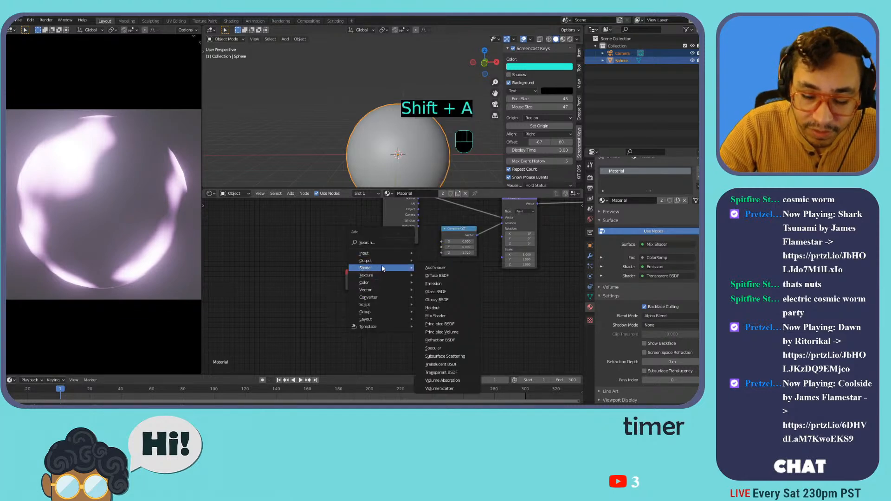
{"action": "mouse_move", "coordinate": [402, 293]}
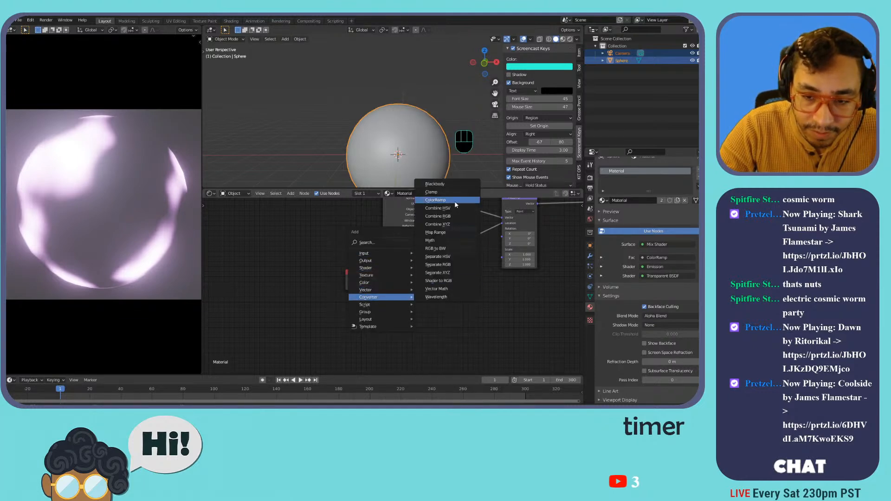
{"action": "left_click", "coordinate": [430, 241]}
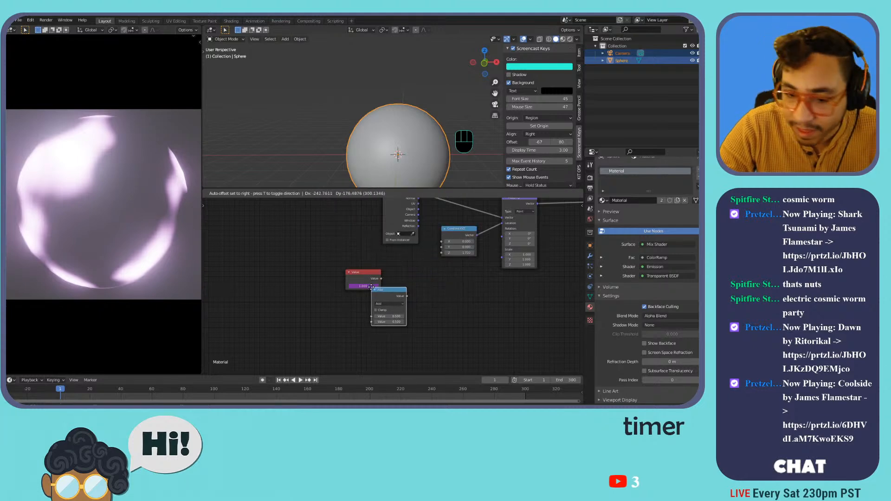
{"action": "left_click", "coordinate": [400, 263]}
{"action": "left_click_drag", "start_coordinate": [402, 292], "coordinate": [401, 292]}
{"action": "mouse_move", "coordinate": [449, 263]}
{"action": "left_mouse_down"}
{"action": "mouse_move", "coordinate": [433, 276]}
{"action": "mouse_move", "coordinate": [442, 253]}
{"action": "left_mouse_up"}
Play the animation, set the Math node to Divide and tune its divisor to slow the texture's movement.
{"action": "key", "text": "space"}
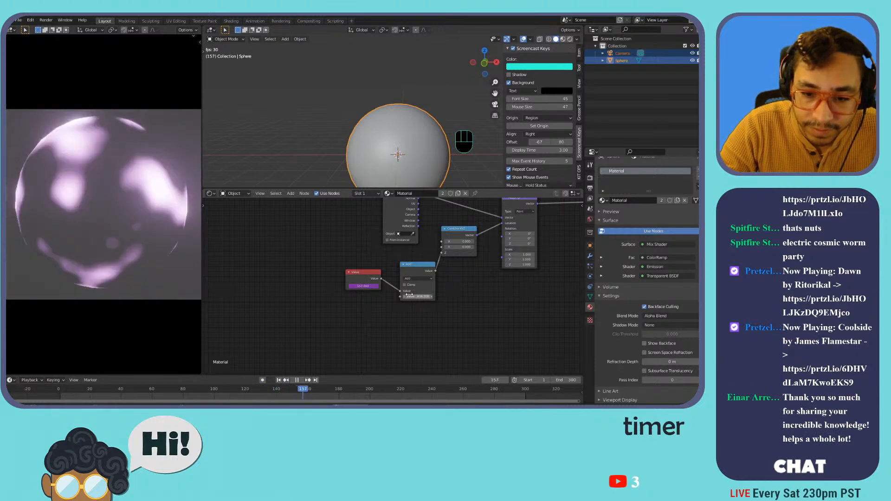
{"action": "left_click", "coordinate": [415, 277]}
{"action": "left_click", "coordinate": [422, 306]}
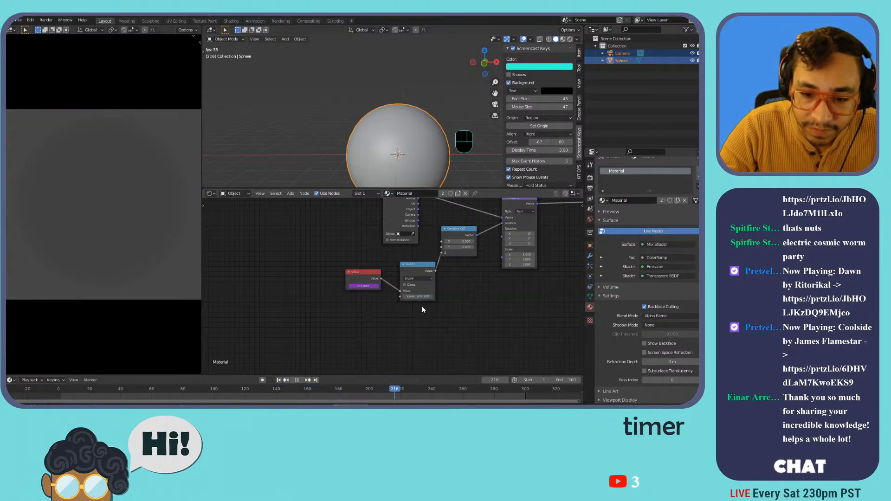
{"action": "mouse_move", "coordinate": [421, 298]}
{"action": "left_mouse_down"}
{"action": "mouse_move", "coordinate": [385, 298]}
{"action": "mouse_move", "coordinate": [405, 297]}
{"action": "left_mouse_up"}
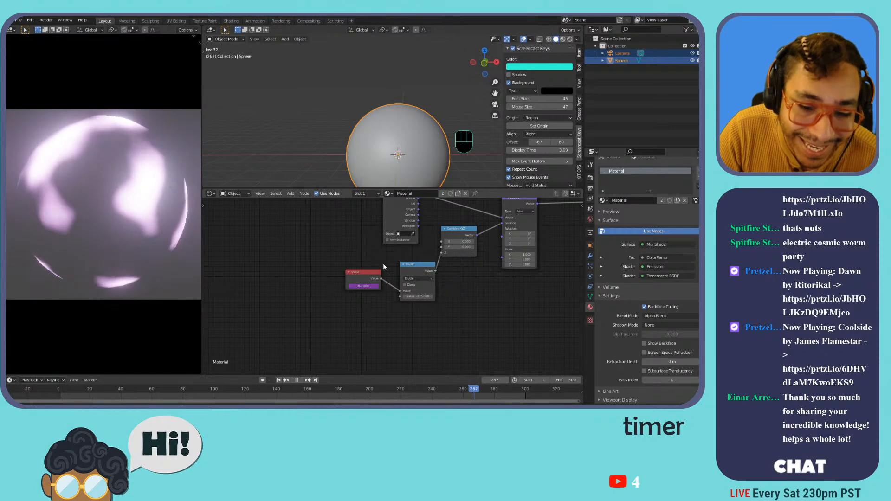
Rearrange the Value, Divide, Combine XYZ, Mapping and Musgrave nodes into a tidier layout.
{"action": "left_click_drag", "start_coordinate": [407, 284], "coordinate": [413, 255]}
{"action": "middle_click_drag", "start_coordinate": [413, 255], "coordinate": [374, 309]}
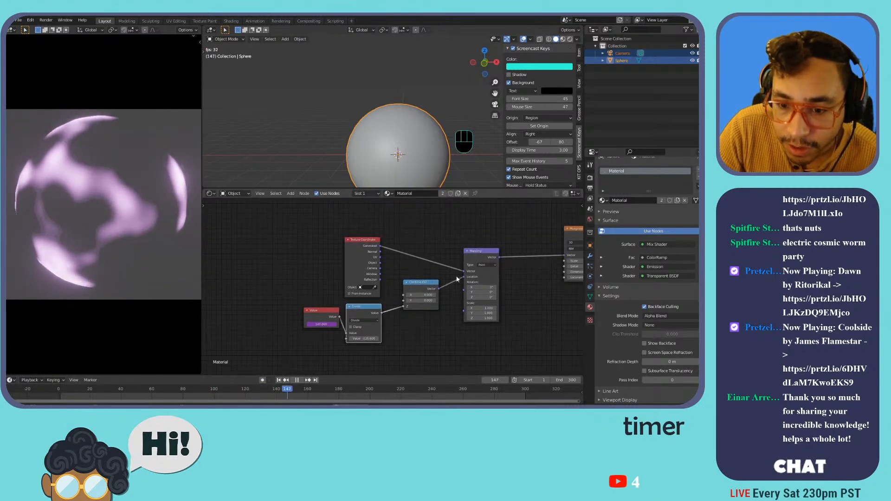
{"action": "left_click_drag", "start_coordinate": [357, 247], "coordinate": [360, 248]}
{"action": "left_click_drag", "start_coordinate": [412, 276], "coordinate": [404, 297]}
{"action": "middle_click_drag", "start_coordinate": [469, 262], "coordinate": [424, 263]}
{"action": "left_click_drag", "start_coordinate": [423, 263], "coordinate": [408, 266]}
{"action": "middle_click_drag", "start_coordinate": [544, 237], "coordinate": [436, 249]}
{"action": "left_click_drag", "start_coordinate": [436, 244], "coordinate": [377, 250]}
Fine-tune the stops of the black-and-white ColorRamp that drives the Mix Shader's factor.
{"action": "middle_click_drag", "start_coordinate": [468, 269], "coordinate": [423, 248]}
{"action": "left_click_drag", "start_coordinate": [494, 260], "coordinate": [491, 264]}
{"action": "left_click", "coordinate": [488, 260]}
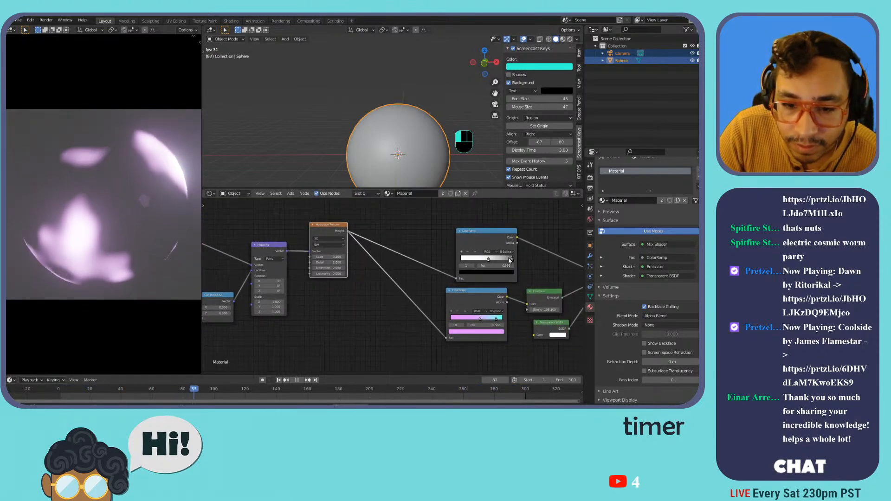
Rearrange the ColorRamps, Mix Shader, Material Output, Emission and Transparent BSDF nodes into a tidier layout.
{"action": "left_click_drag", "start_coordinate": [488, 238], "coordinate": [454, 210]}
{"action": "middle_click_drag", "start_coordinate": [392, 227], "coordinate": [438, 246]}
{"action": "scroll", "coordinate": [434, 245], "scroll_direction": "down", "scroll_amount": 2}
{"action": "left_click_drag", "start_coordinate": [506, 299], "coordinate": [482, 276]}
{"action": "middle_click_drag", "start_coordinate": [511, 278], "coordinate": [413, 285]}
{"action": "left_click_drag", "start_coordinate": [525, 280], "coordinate": [524, 235]}
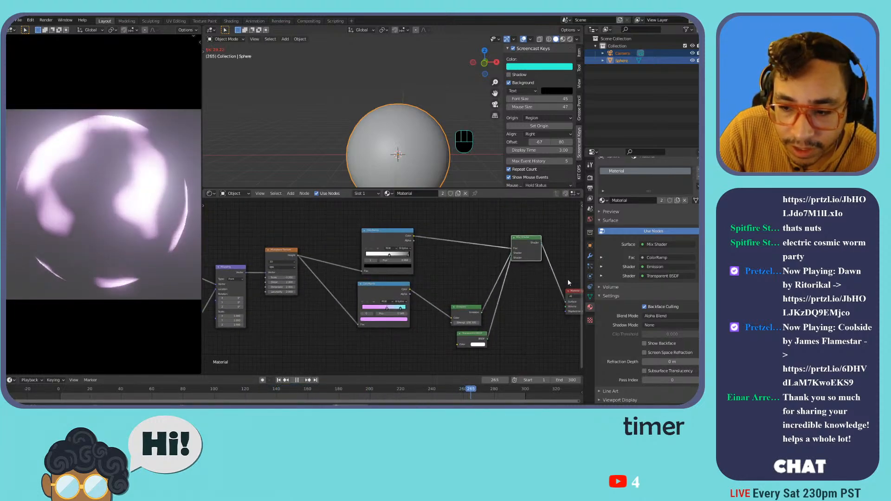
{"action": "left_click_drag", "start_coordinate": [572, 288], "coordinate": [556, 237]}
{"action": "left_click_drag", "start_coordinate": [466, 307], "coordinate": [462, 253]}
{"action": "left_click_drag", "start_coordinate": [464, 340], "coordinate": [456, 287]}
Duplicate the whole animated node chain from the coordinate and Value nodes to the Musgrave Texture, placing it below the original.
{"action": "middle_click_drag", "start_coordinate": [311, 343], "coordinate": [441, 314]}
{"action": "left_click_drag", "start_coordinate": [418, 328], "coordinate": [233, 239]}
{"action": "middle_click_drag", "start_coordinate": [339, 325], "coordinate": [360, 281]}
{"action": "key", "text": "shift+d"}
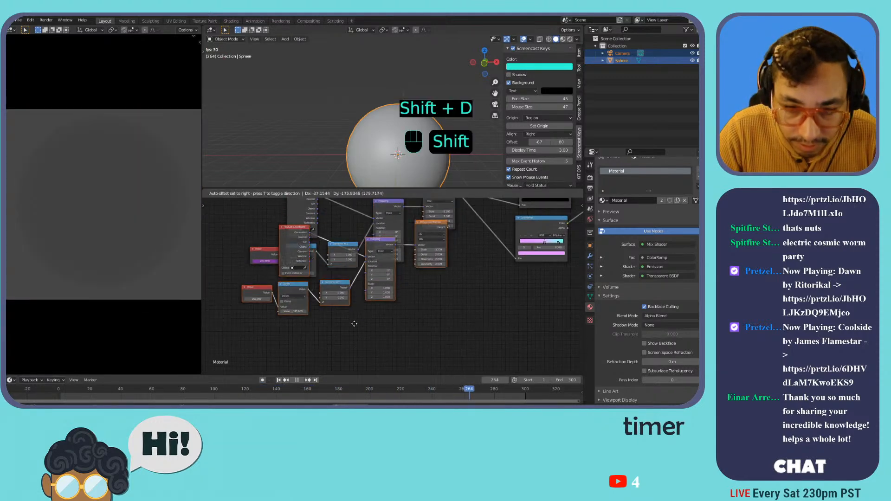
{"action": "left_click", "coordinate": [480, 270]}
{"action": "middle_click_drag", "start_coordinate": [480, 269], "coordinate": [434, 307]}
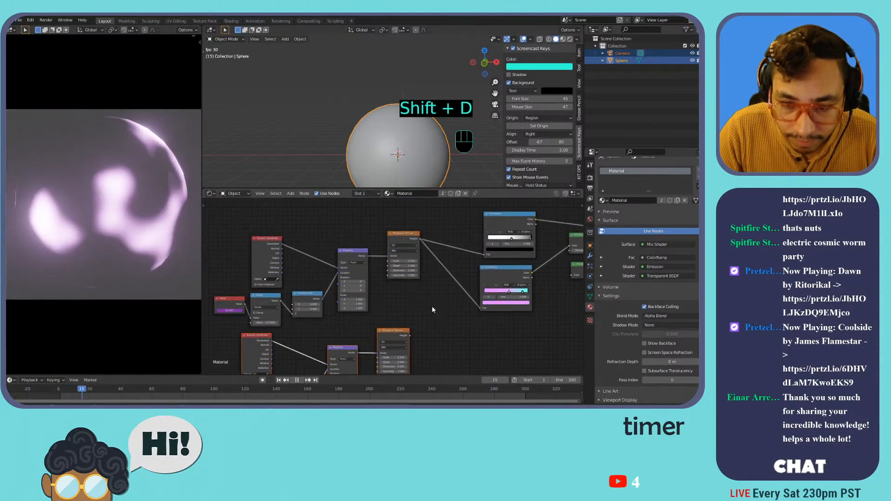
Add a MixRGB node between the original Musgrave Texture and the ColorRamps, and feed the duplicated Musgrave Texture into its second color input.
{"action": "key", "text": "shift+a"}
{"action": "mouse_move", "coordinate": [422, 311]}
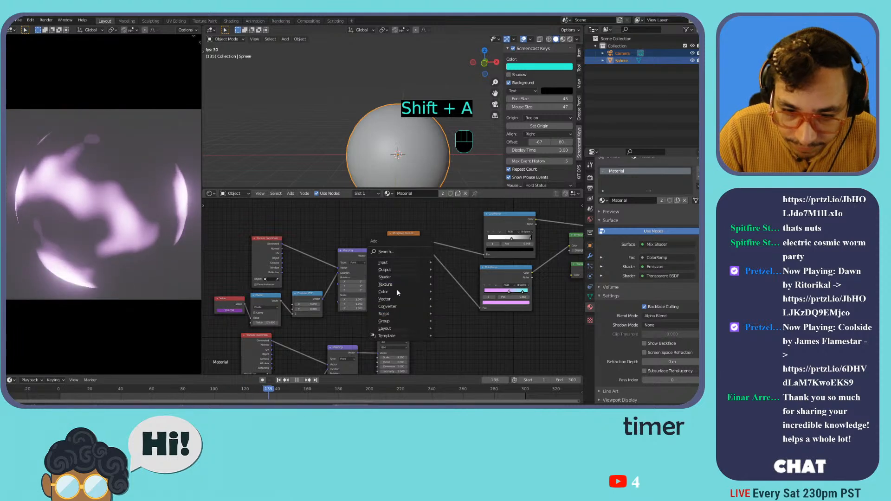
{"action": "mouse_move", "coordinate": [401, 292]}
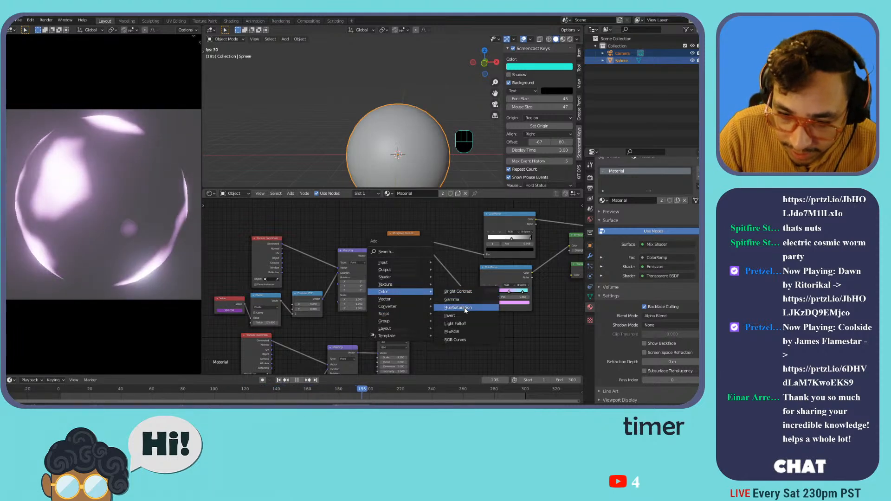
{"action": "left_click", "coordinate": [452, 331]}
{"action": "left_click", "coordinate": [434, 305]}
{"action": "left_click_drag", "start_coordinate": [421, 239], "coordinate": [391, 255]}
{"action": "middle_click_drag", "start_coordinate": [482, 277], "coordinate": [410, 282]}
{"action": "left_click_drag", "start_coordinate": [369, 297], "coordinate": [427, 306]}
{"action": "middle_click_drag", "start_coordinate": [404, 326], "coordinate": [473, 266]}
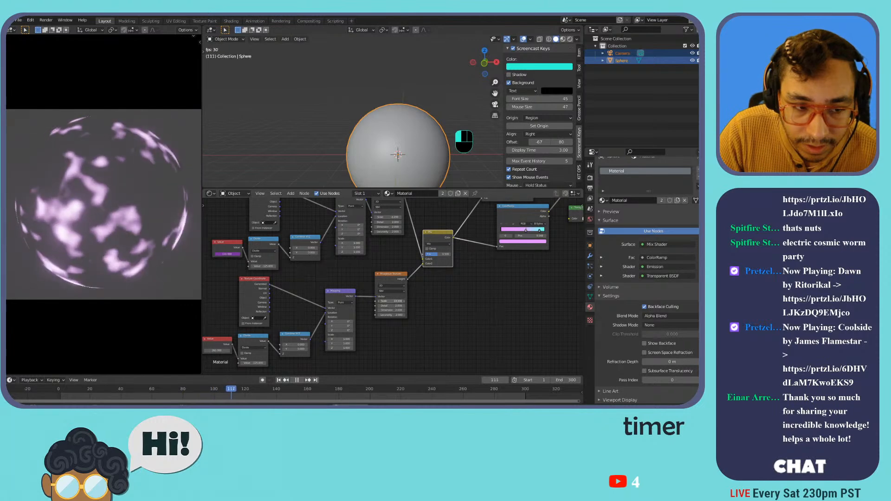
Switch the duplicated Musgrave Texture to a Voronoi Texture and lower its scale to about 3.1.
{"action": "left_click_drag", "start_coordinate": [392, 301], "coordinate": [390, 301]}
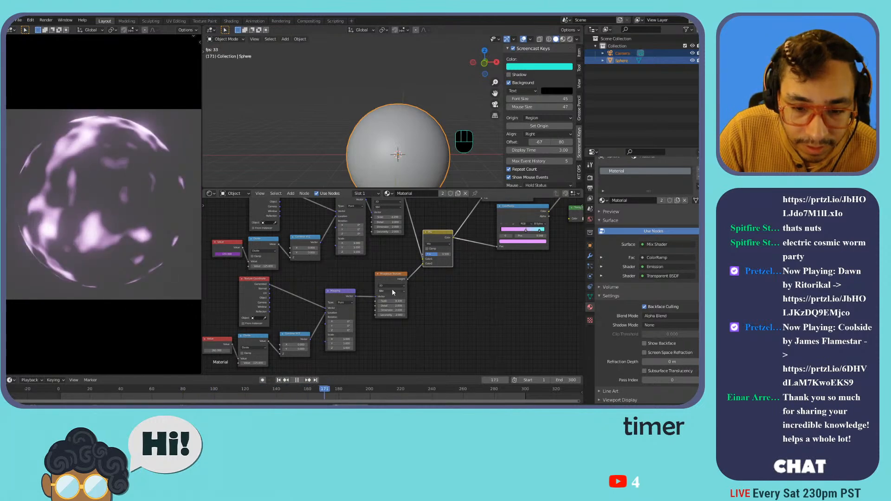
{"action": "left_click", "coordinate": [394, 276]}
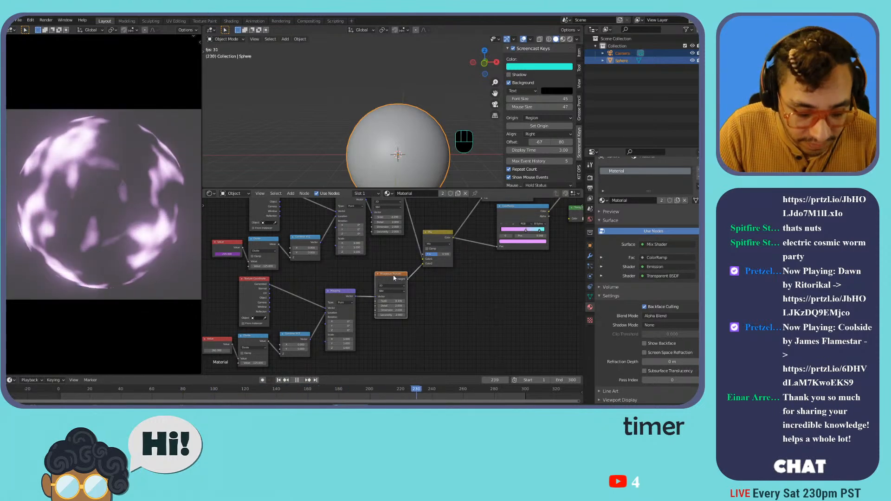
{"action": "key", "text": "shift+s"}
{"action": "mouse_move", "coordinate": [394, 277]}
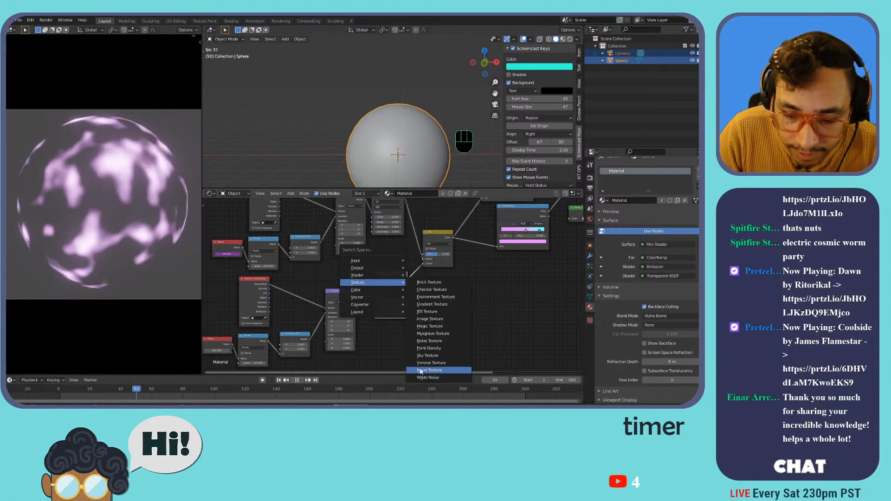
{"action": "left_click", "coordinate": [424, 363]}
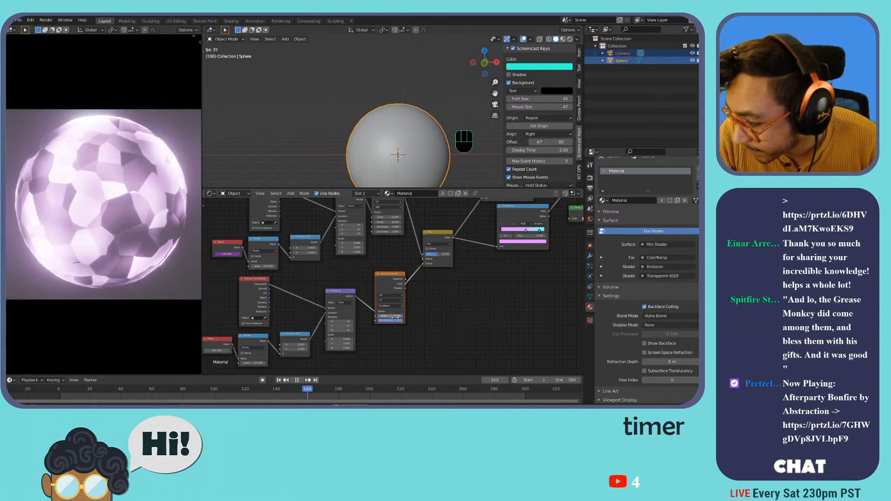
{"action": "mouse_move", "coordinate": [391, 316]}
{"action": "left_mouse_down"}
{"action": "mouse_move", "coordinate": [398, 317]}
{"action": "mouse_move", "coordinate": [366, 316]}
{"action": "mouse_move", "coordinate": [374, 317]}
{"action": "left_mouse_up"}
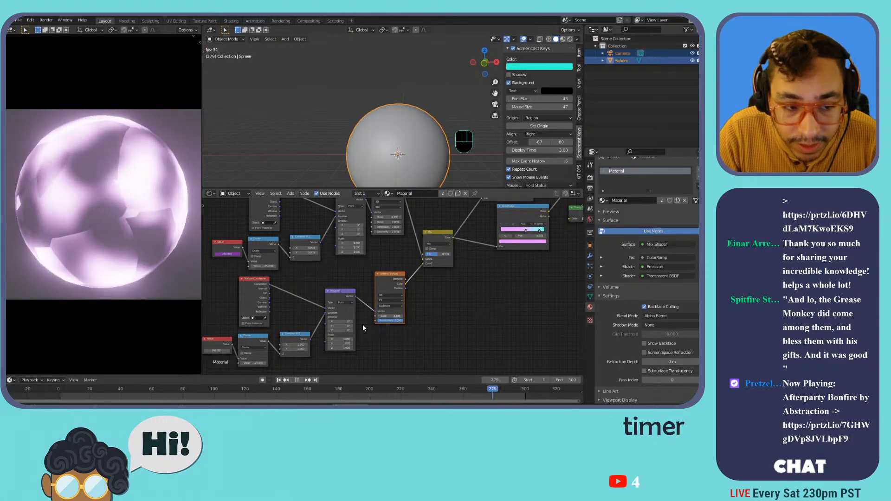
Drive the duplicated chain's Value node with #frame and set its Divide node's value to about -20.5.
{"action": "middle_click_drag", "start_coordinate": [369, 334], "coordinate": [407, 320]}
{"action": "scroll", "coordinate": [406, 320], "scroll_direction": "up", "scroll_amount": 3}
{"action": "scroll", "coordinate": [404, 313], "scroll_direction": "up", "scroll_amount": 2}
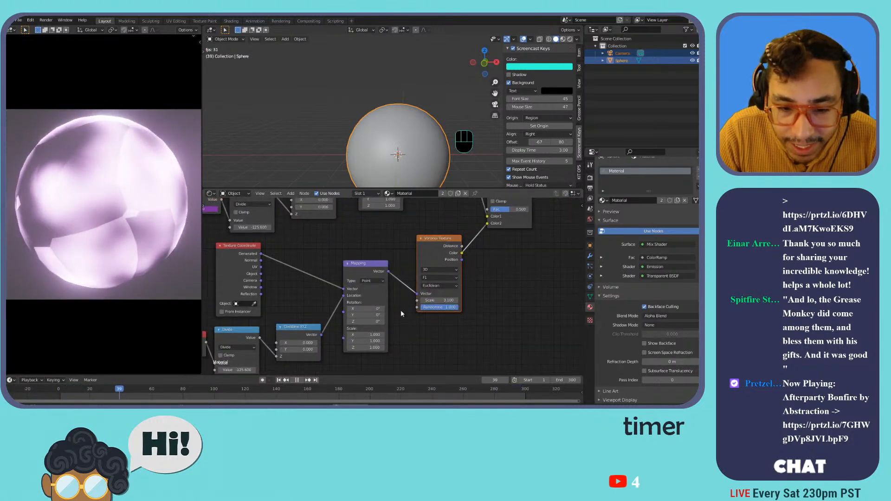
{"action": "scroll", "coordinate": [304, 304], "scroll_direction": "up", "scroll_amount": 1}
{"action": "middle_click_drag", "start_coordinate": [301, 300], "coordinate": [425, 272]}
{"action": "left_click", "coordinate": [296, 324]}
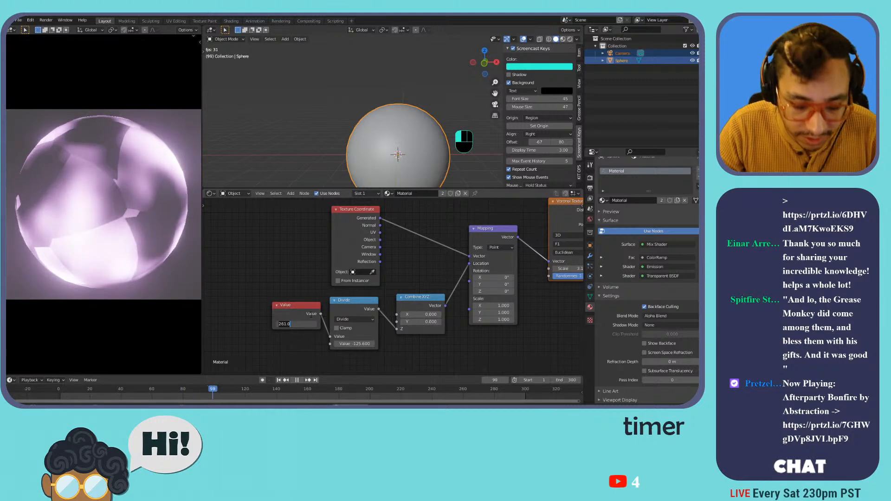
{"action": "type", "text": "#f"}
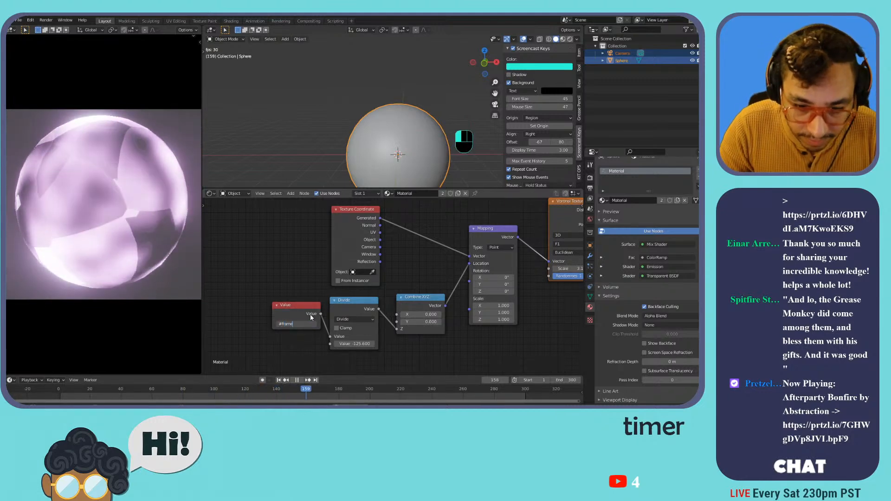
{"action": "type", "text": "rame"}
{"action": "key", "text": "Return"}
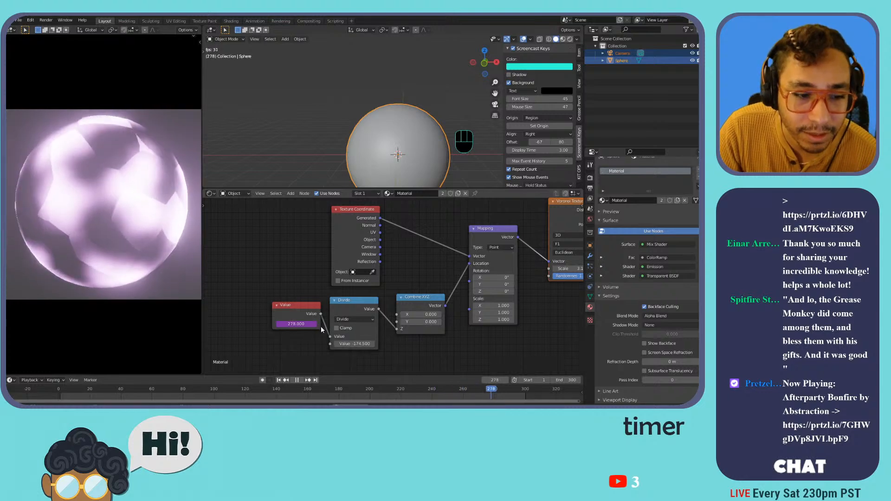
{"action": "left_click_drag", "start_coordinate": [355, 344], "coordinate": [375, 344]}
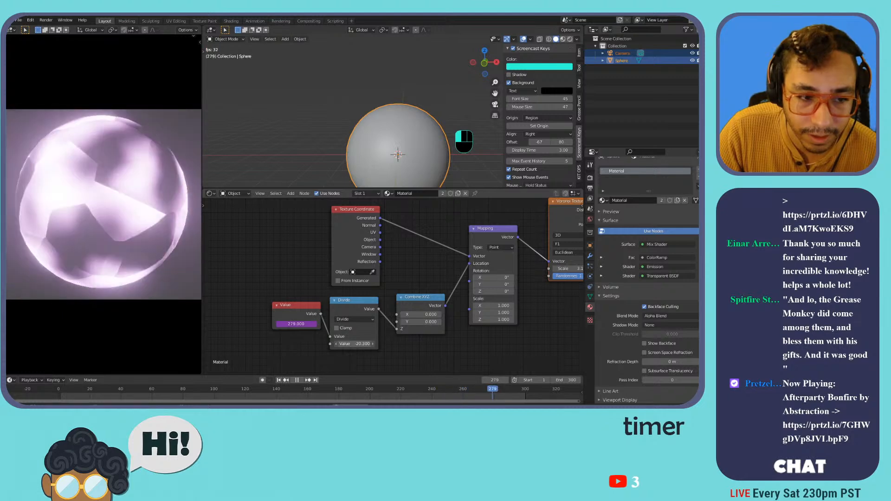
{"action": "left_click_drag", "start_coordinate": [370, 344], "coordinate": [368, 344]}
Raise the Voronoi Texture's scale to about 8.4.
{"action": "scroll", "coordinate": [395, 299], "scroll_direction": "down", "scroll_amount": 2}
{"action": "middle_click_drag", "start_coordinate": [450, 325], "coordinate": [332, 340]}
{"action": "scroll", "coordinate": [391, 292], "scroll_direction": "up", "scroll_amount": 3}
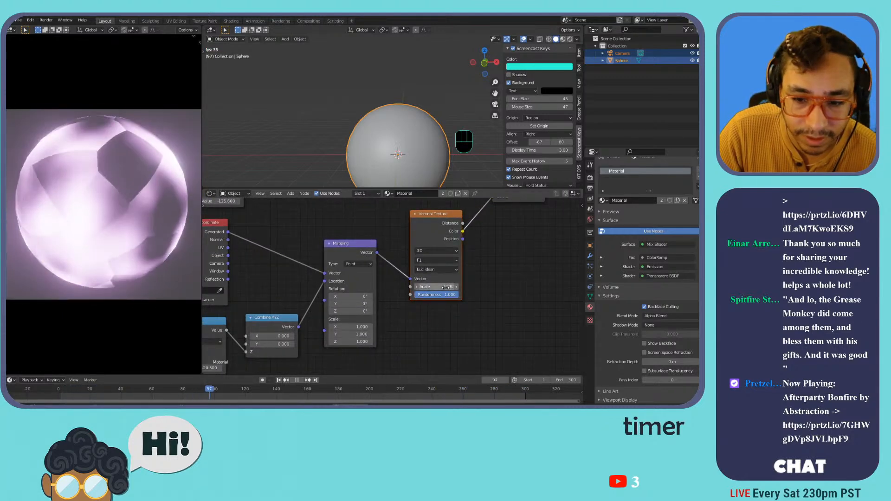
{"action": "left_click_drag", "start_coordinate": [448, 287], "coordinate": [420, 287]}
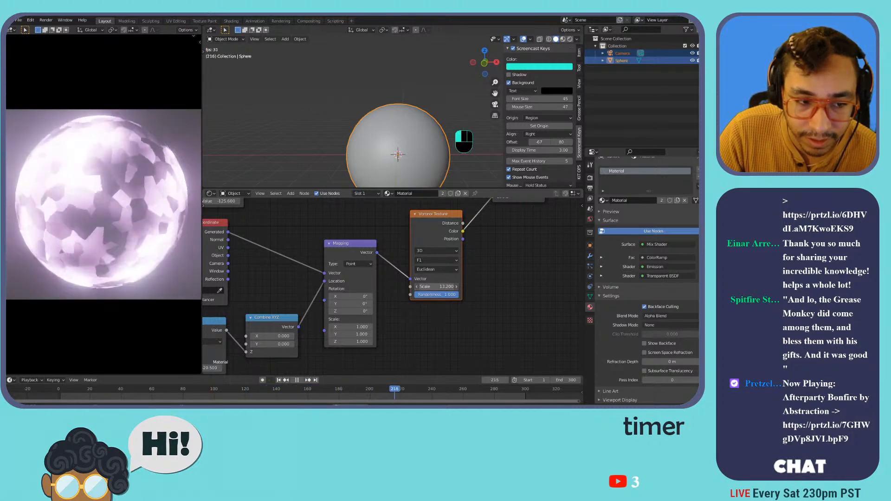
Move the whole duplicated Voronoi node chain away from the MixRGB node to make room for another node.
{"action": "scroll", "coordinate": [441, 287], "scroll_direction": "down", "scroll_amount": 3}
{"action": "mouse_move", "coordinate": [509, 271]}
{"action": "middle_mouse_down"}
{"action": "mouse_move", "coordinate": [487, 273]}
{"action": "mouse_move", "coordinate": [471, 290]}
{"action": "mouse_move", "coordinate": [525, 274]}
{"action": "middle_mouse_up"}
{"action": "left_click_drag", "start_coordinate": [486, 320], "coordinate": [303, 282]}
{"action": "key", "text": "g"}
{"action": "left_click", "coordinate": [276, 309]}
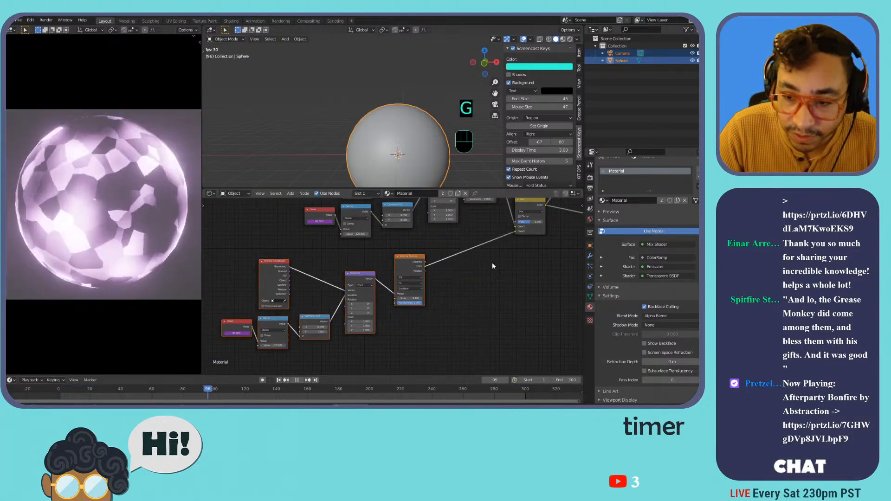
Insert a ColorRamp between the Voronoi Texture and the MixRGB node, and shift its black stop to around the middle.
{"action": "middle_click_drag", "start_coordinate": [493, 263], "coordinate": [429, 279]}
{"action": "key", "text": "shift+a"}
{"action": "mouse_move", "coordinate": [418, 294]}
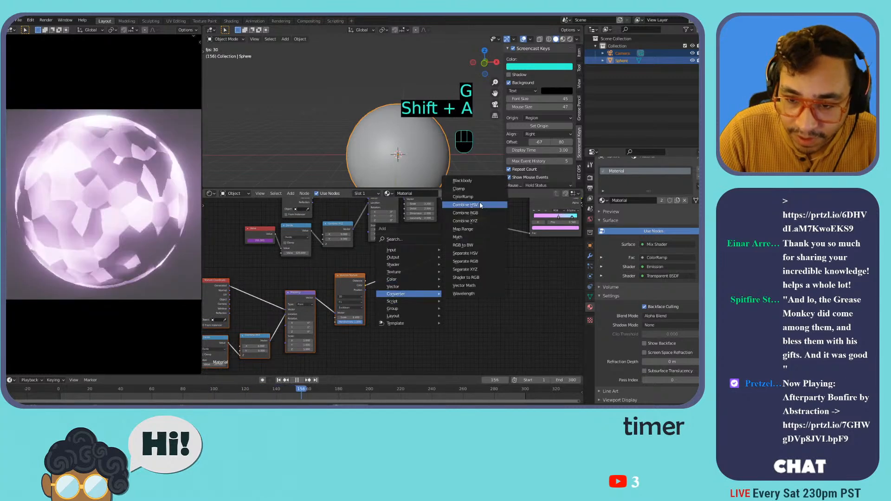
{"action": "left_click", "coordinate": [463, 197]}
{"action": "left_click_drag", "start_coordinate": [390, 273], "coordinate": [415, 274]}
{"action": "middle_click_drag", "start_coordinate": [387, 307], "coordinate": [422, 300]}
{"action": "scroll", "coordinate": [421, 303], "scroll_direction": "up", "scroll_amount": 2}
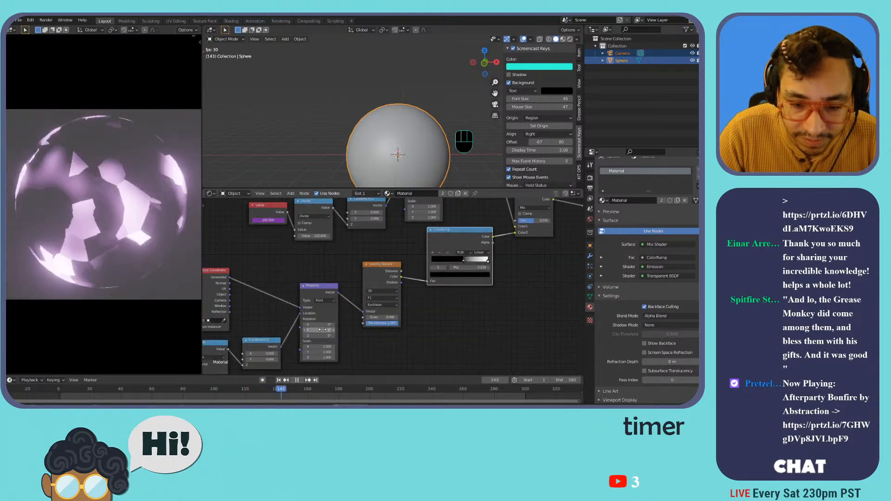
Undo the trial rotation changes on the Mapping node that feeds the Voronoi Texture.
{"action": "key", "text": "ctrl+z"}
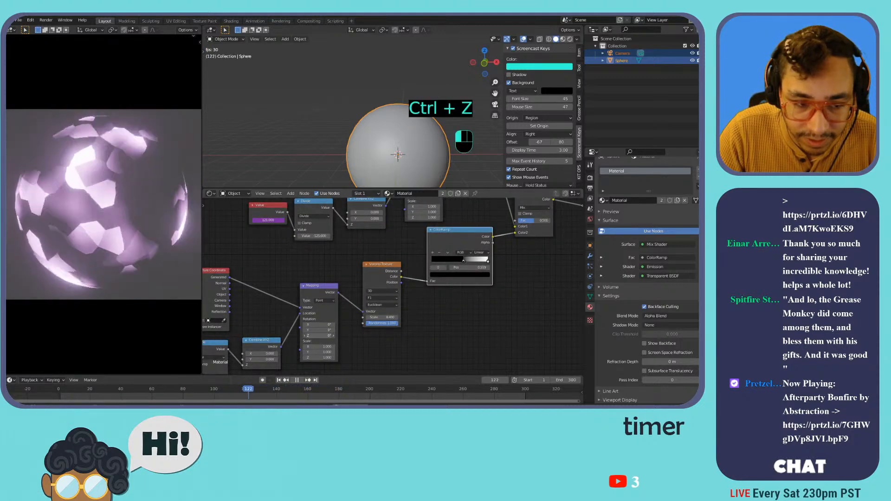
{"action": "key", "text": "ctrl+z"}
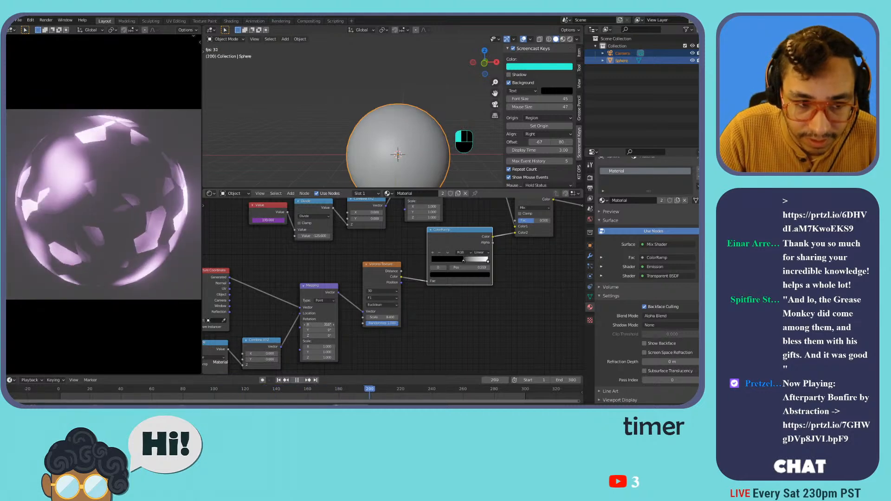
{"action": "key", "text": "ctrl+z"}
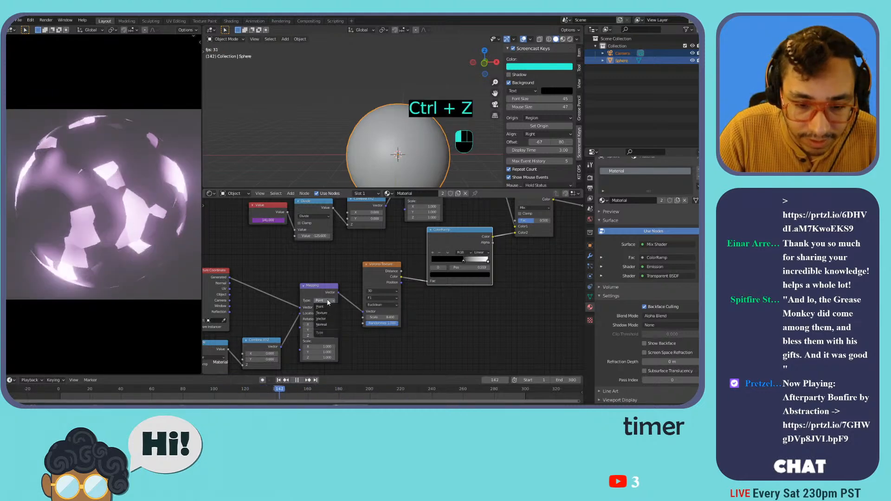
Set the lower Mapping node's type to Texture and the Voronoi Texture's dimensions to 4D.
{"action": "left_click", "coordinate": [325, 300]}
{"action": "left_click", "coordinate": [326, 313]}
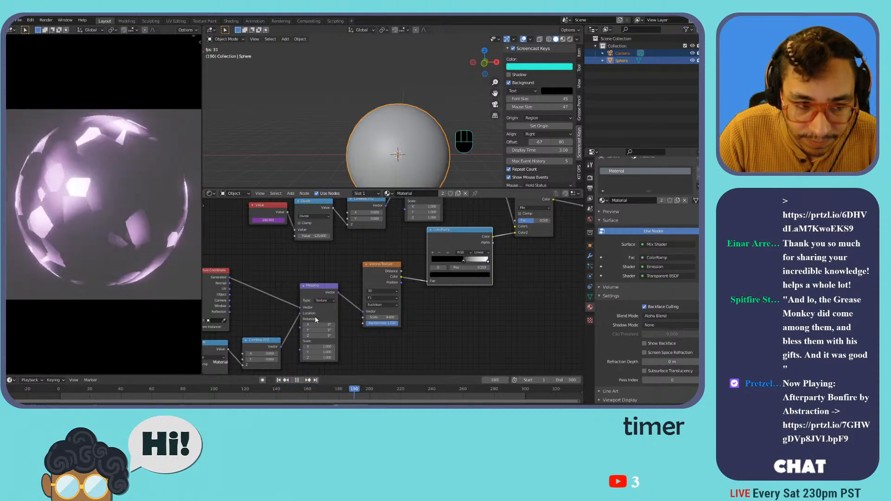
{"action": "middle_click_drag", "start_coordinate": [341, 318], "coordinate": [368, 304]}
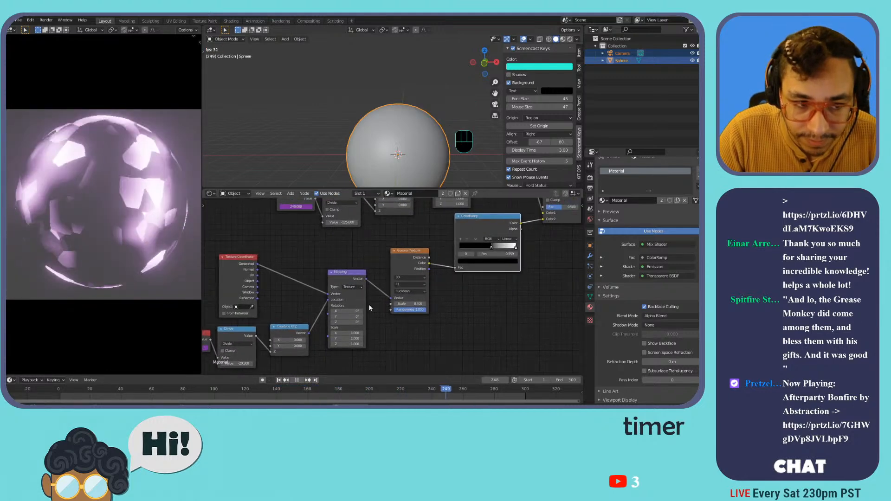
{"action": "scroll", "coordinate": [413, 278], "scroll_direction": "up", "scroll_amount": 1}
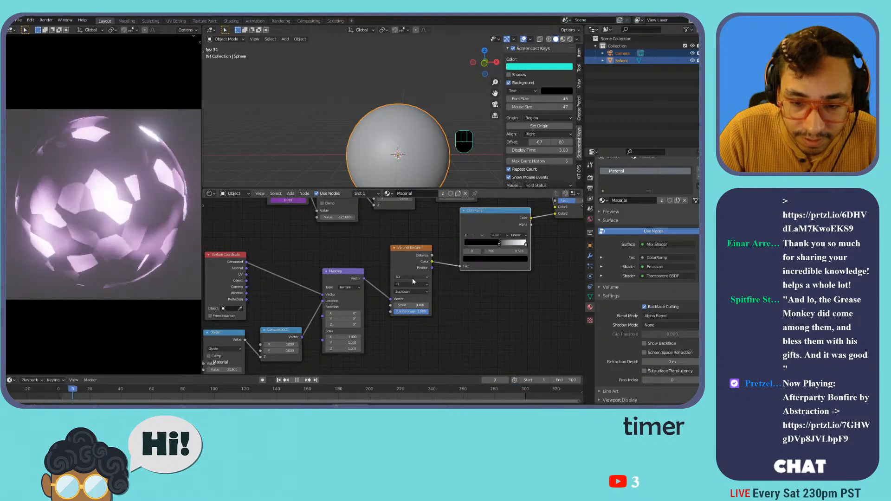
{"action": "left_click", "coordinate": [413, 278]}
{"action": "left_click", "coordinate": [399, 307]}
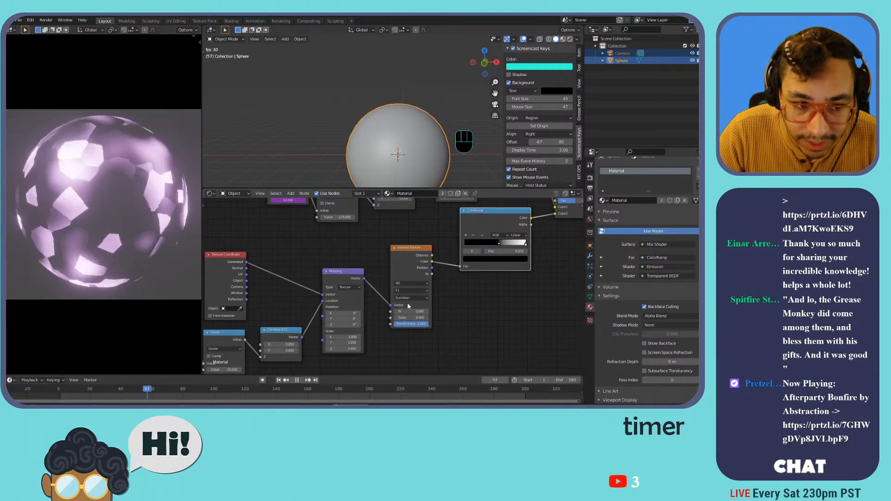
Try different W and Scale values on the 4D Voronoi Texture, undoing each change.
{"action": "scroll", "coordinate": [433, 303], "scroll_direction": "down", "scroll_amount": 1}
{"action": "middle_click_drag", "start_coordinate": [435, 303], "coordinate": [391, 289]}
{"action": "scroll", "coordinate": [391, 292], "scroll_direction": "up", "scroll_amount": 1}
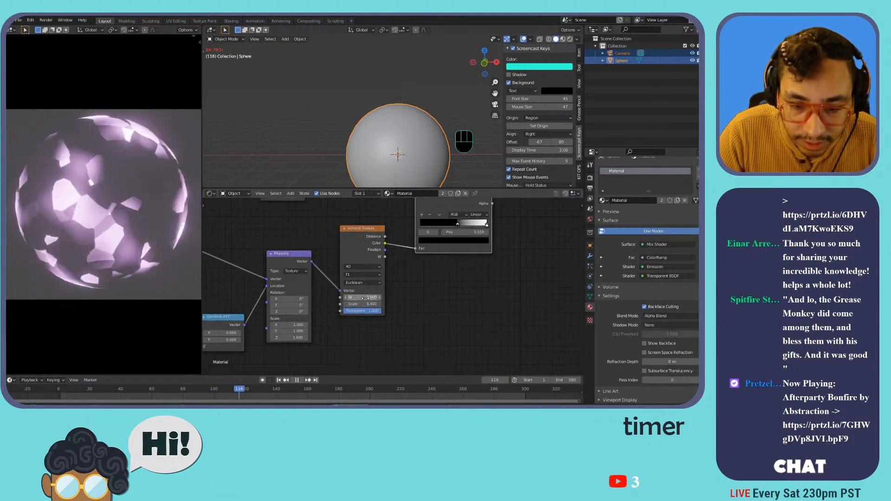
{"action": "left_click_drag", "start_coordinate": [365, 297], "coordinate": [386, 297]}
{"action": "key", "text": "ctrl+z"}
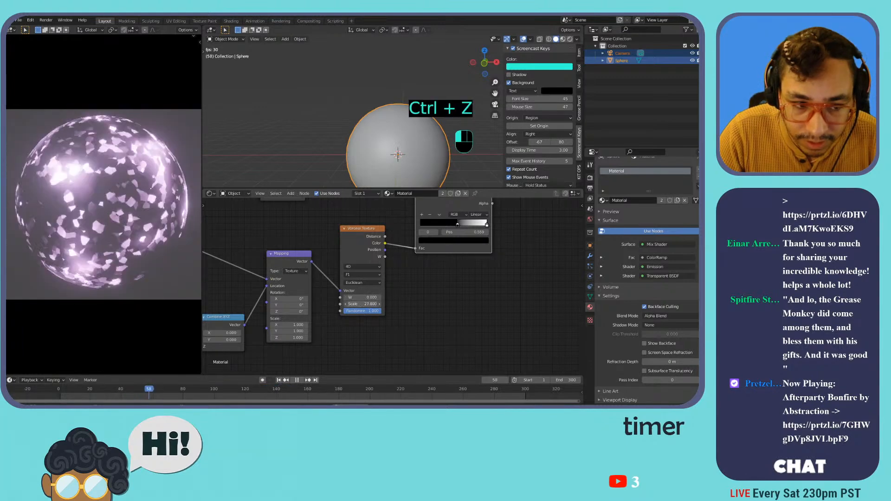
{"action": "left_click_drag", "start_coordinate": [365, 304], "coordinate": [395, 304]}
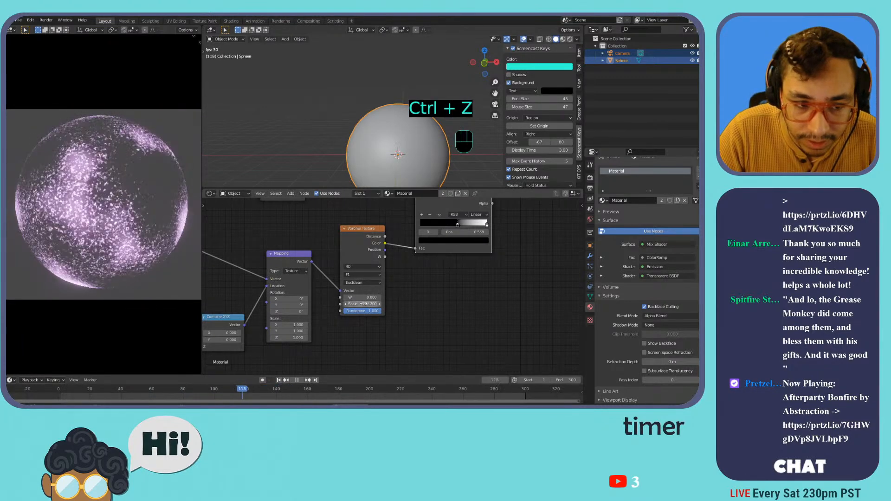
{"action": "key", "text": "ctrl+z"}
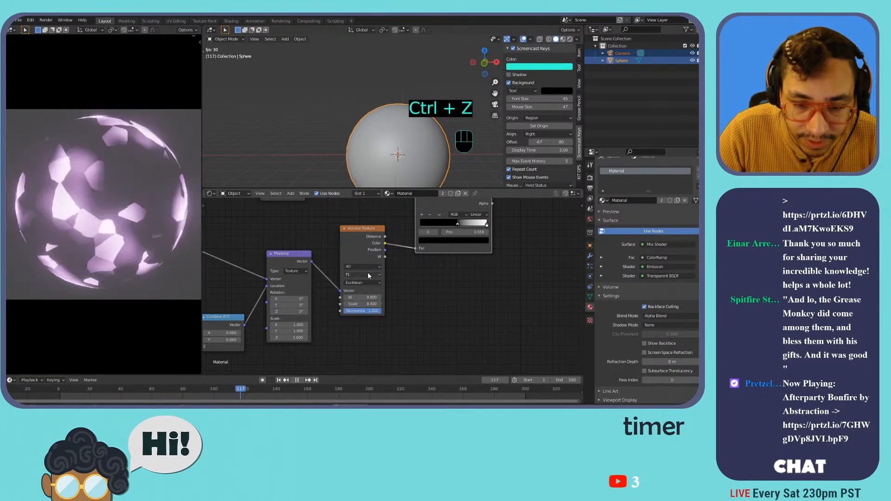
Switch the Voronoi Texture's feature to Smooth F1 and move its ColorRamp's black stop to 0.141.
{"action": "left_click", "coordinate": [364, 275]}
{"action": "left_click", "coordinate": [363, 296]}
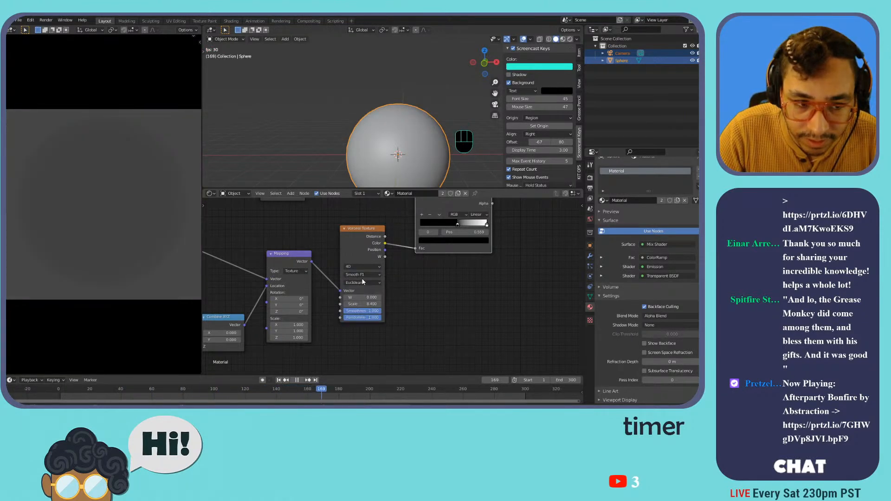
{"action": "left_click_drag", "start_coordinate": [447, 225], "coordinate": [427, 229]}
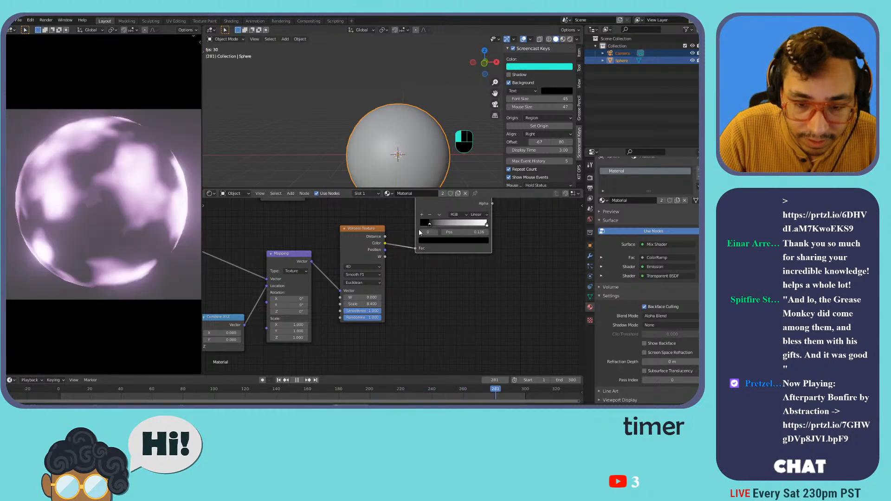
Set the blending mode of the node combining the Musgrave and Voronoi textures to Add.
{"action": "middle_click_drag", "start_coordinate": [419, 229], "coordinate": [308, 363]}
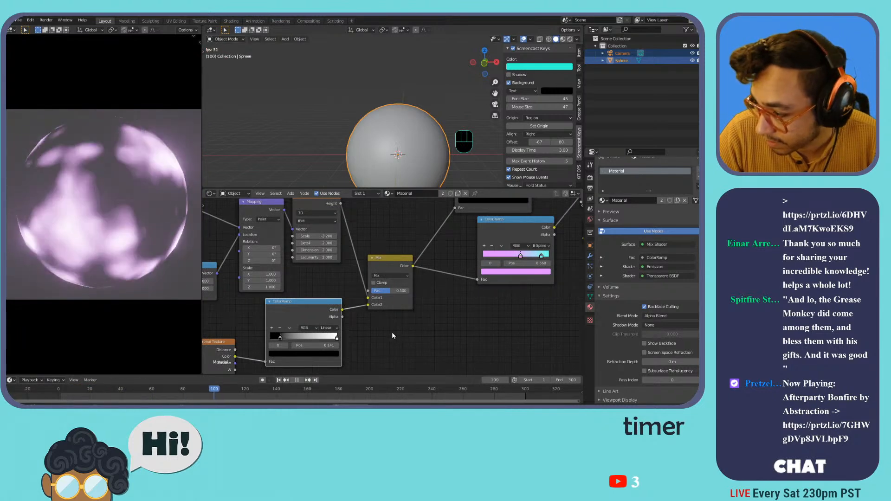
{"action": "middle_click_drag", "start_coordinate": [399, 325], "coordinate": [479, 265]}
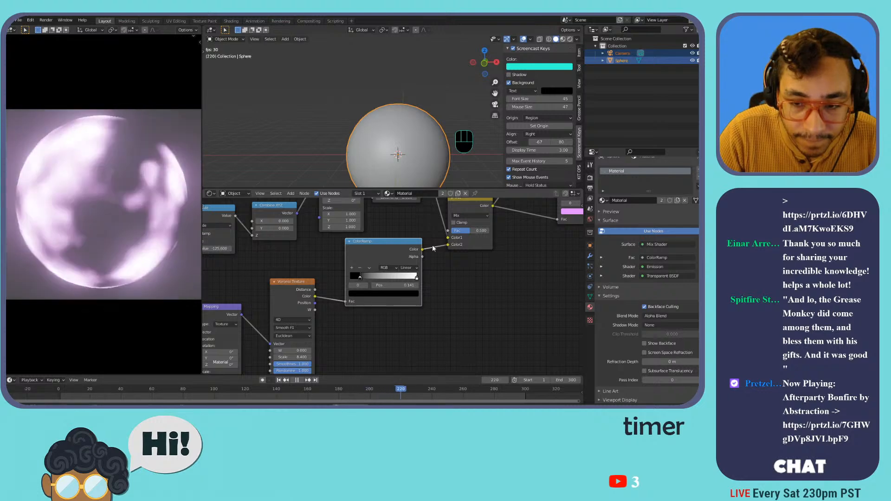
{"action": "middle_click_drag", "start_coordinate": [465, 215], "coordinate": [419, 270]}
{"action": "left_click", "coordinate": [425, 270]}
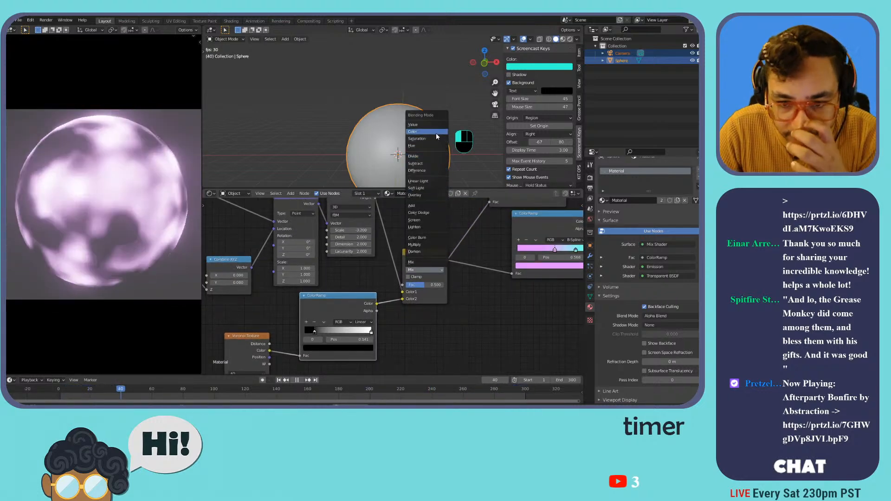
{"action": "left_click", "coordinate": [420, 206]}
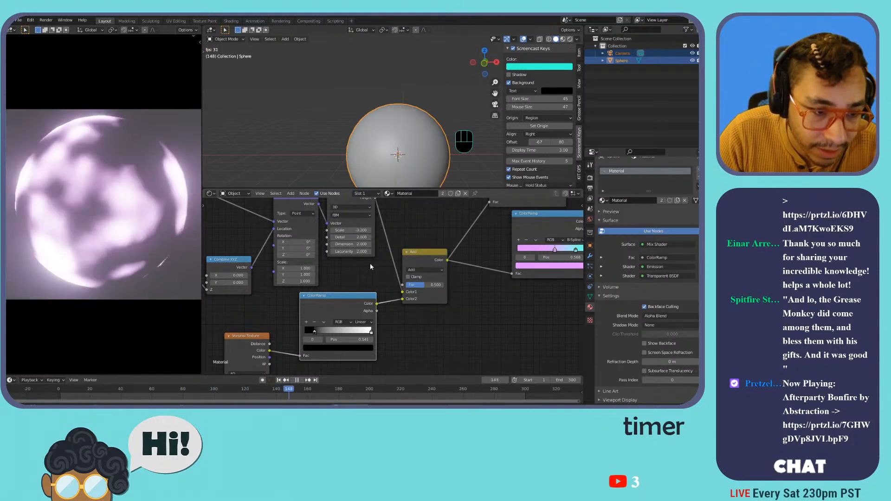
Set the Voronoi Texture's feature to F1.
{"action": "middle_click_drag", "start_coordinate": [244, 372], "coordinate": [322, 297]}
{"action": "left_click", "coordinate": [323, 307]}
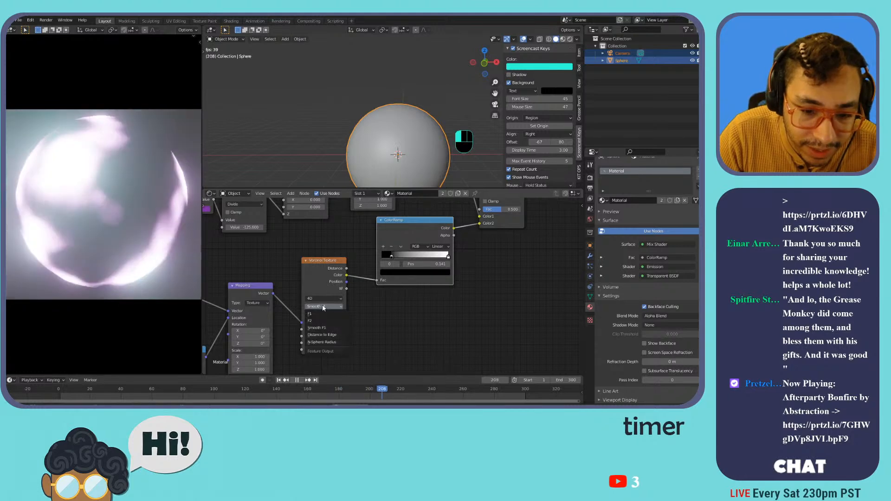
{"action": "left_click", "coordinate": [323, 291]}
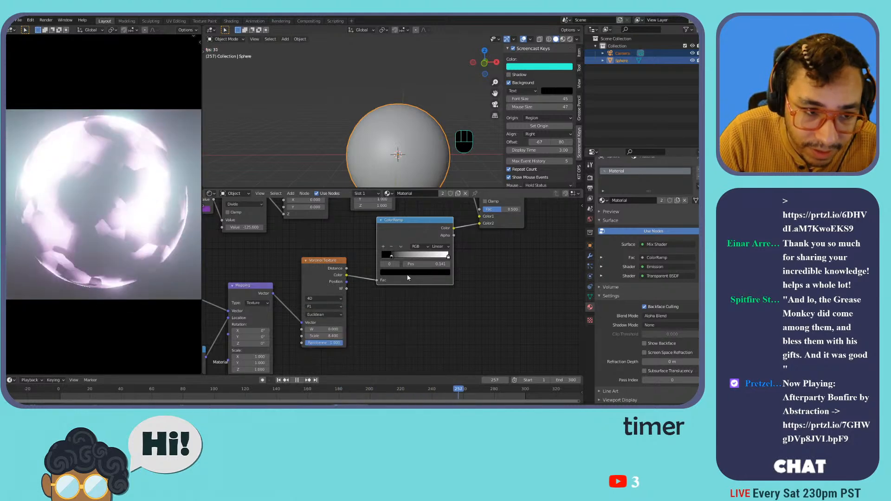
Lower the strength of the Emission shader.
{"action": "middle_click_drag", "start_coordinate": [429, 269], "coordinate": [354, 304]}
{"action": "scroll", "coordinate": [402, 279], "scroll_direction": "down", "scroll_amount": 6}
{"action": "scroll", "coordinate": [432, 260], "scroll_direction": "up", "scroll_amount": 4}
{"action": "left_click_drag", "start_coordinate": [479, 234], "coordinate": [462, 234]}
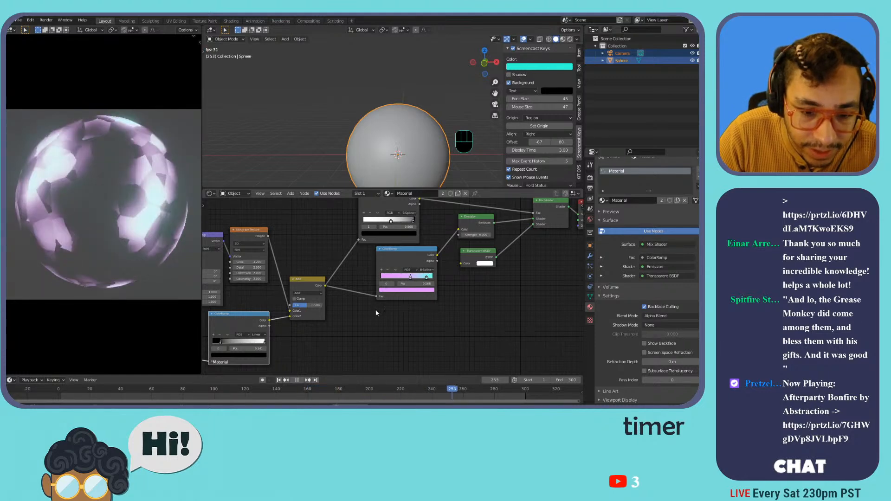
Set the blending mode of the node combining the Musgrave and Voronoi textures to Subtract.
{"action": "middle_click_drag", "start_coordinate": [313, 333], "coordinate": [382, 318]}
{"action": "left_click_drag", "start_coordinate": [380, 287], "coordinate": [388, 290]}
{"action": "left_click", "coordinate": [387, 281]}
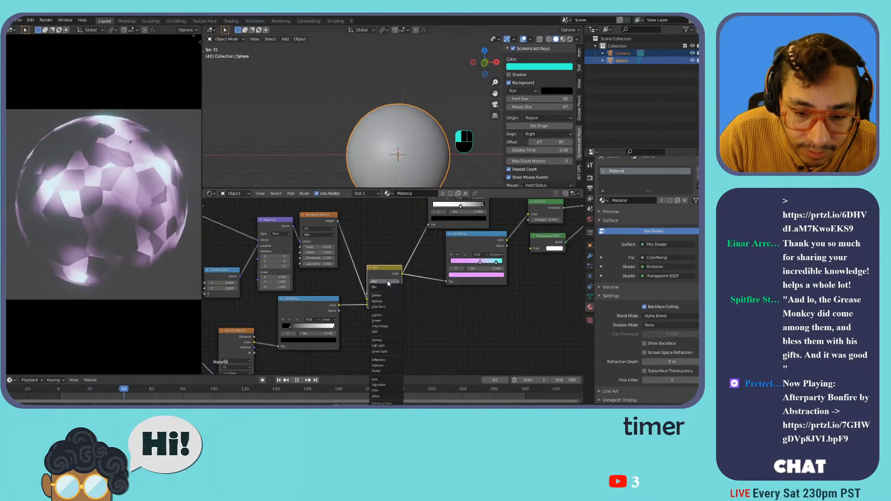
{"action": "left_click", "coordinate": [377, 365]}
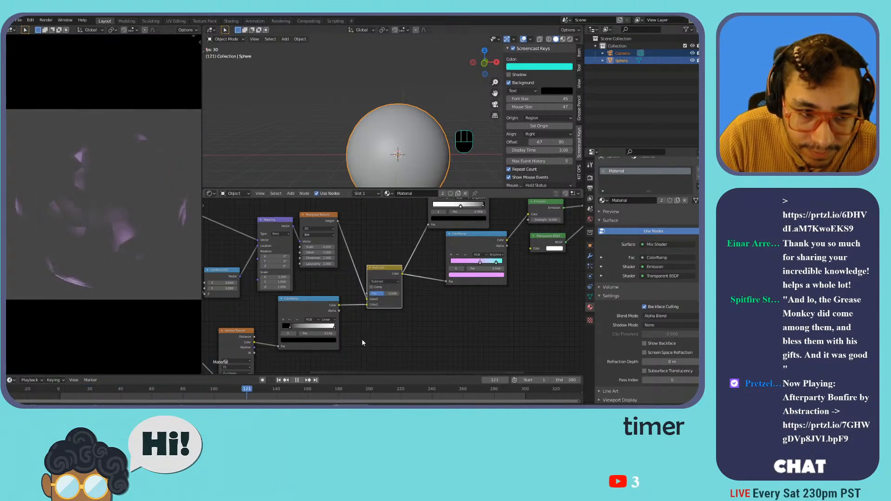
Raise the Emission strength and set the divisor of the lower Divide node to about 46.
{"action": "middle_click_drag", "start_coordinate": [459, 286], "coordinate": [340, 328]}
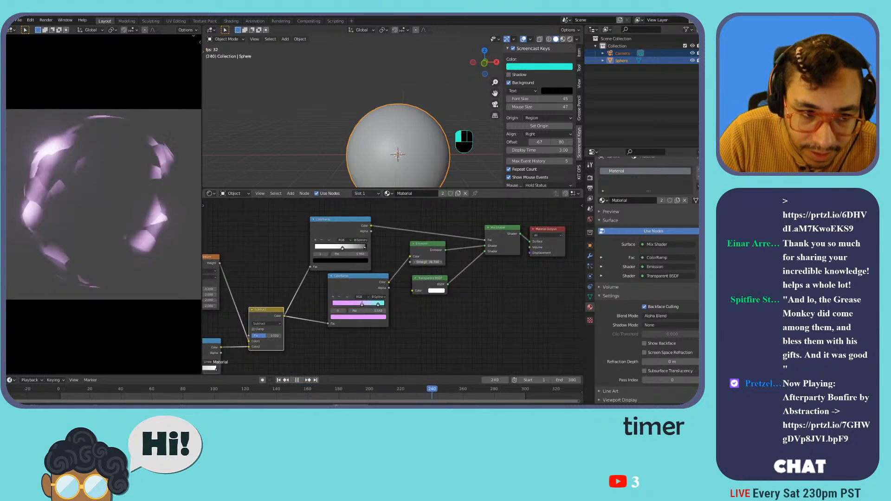
{"action": "middle_click_drag", "start_coordinate": [340, 291], "coordinate": [581, 188]}
{"action": "middle_click_drag", "start_coordinate": [203, 365], "coordinate": [265, 322]}
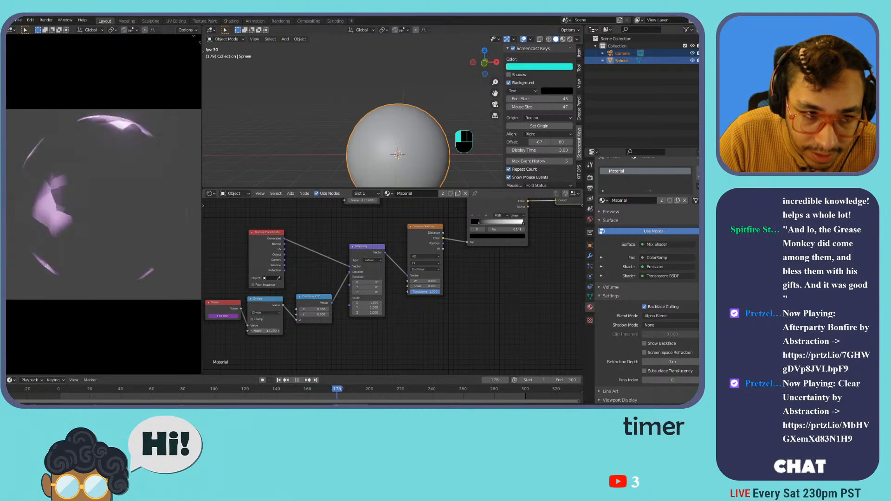
{"action": "mouse_move", "coordinate": [259, 332]}
{"action": "left_mouse_down"}
{"action": "mouse_move", "coordinate": [247, 332]}
{"action": "mouse_move", "coordinate": [316, 331]}
{"action": "mouse_move", "coordinate": [257, 331]}
{"action": "left_mouse_up"}
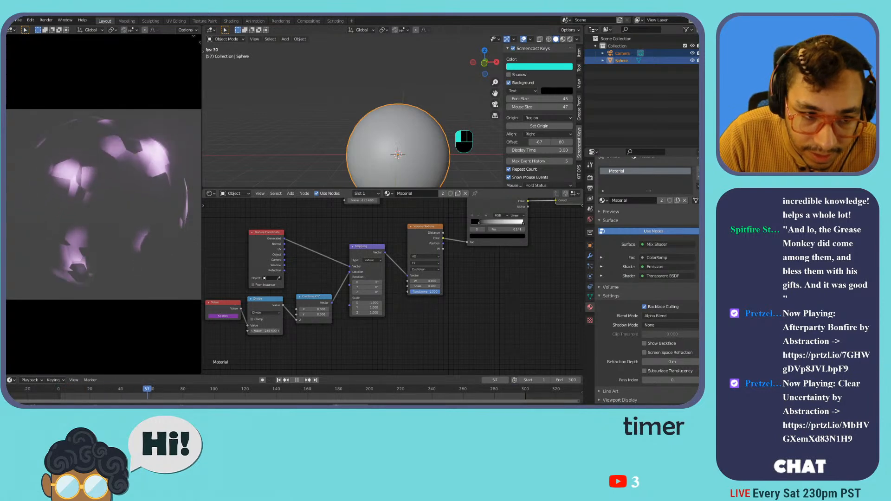
{"action": "mouse_move", "coordinate": [266, 331]}
{"action": "left_mouse_down"}
{"action": "mouse_move", "coordinate": [246, 331]}
{"action": "mouse_move", "coordinate": [276, 331]}
{"action": "left_mouse_up"}
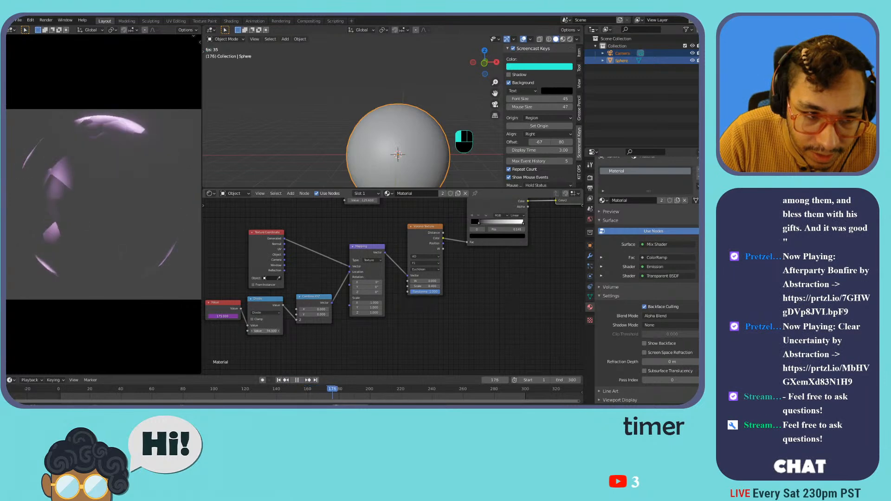
{"action": "left_click_drag", "start_coordinate": [265, 331], "coordinate": [272, 330]}
Set the Voronoi Texture's W to -0.5 and move its ColorRamp's black stop to 0.
{"action": "middle_click_drag", "start_coordinate": [436, 296], "coordinate": [344, 316]}
{"action": "scroll", "coordinate": [344, 316], "scroll_direction": "up", "scroll_amount": 3}
{"action": "left_click_drag", "start_coordinate": [322, 300], "coordinate": [314, 301]}
{"action": "mouse_move", "coordinate": [398, 228]}
{"action": "left_mouse_down"}
{"action": "mouse_move", "coordinate": [420, 227]}
{"action": "mouse_move", "coordinate": [390, 231]}
{"action": "left_mouse_up"}
{"action": "mouse_move", "coordinate": [453, 227]}
{"action": "left_mouse_down"}
{"action": "mouse_move", "coordinate": [442, 224]}
{"action": "mouse_move", "coordinate": [452, 227]}
{"action": "left_mouse_up"}
{"action": "mouse_move", "coordinate": [392, 228]}
{"action": "left_mouse_down"}
{"action": "mouse_move", "coordinate": [416, 228]}
{"action": "mouse_move", "coordinate": [377, 233]}
{"action": "left_mouse_up"}
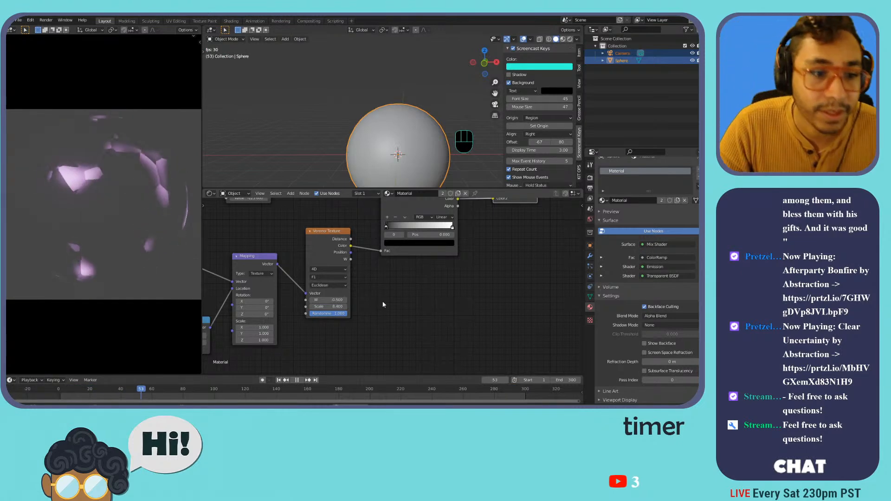
Duplicate the Voronoi's ColorRamp and insert the copy between the Musgrave Texture and the Subtract node.
{"action": "scroll", "coordinate": [419, 288], "scroll_direction": "down", "scroll_amount": 1}
{"action": "middle_click_drag", "start_coordinate": [419, 287], "coordinate": [359, 341]}
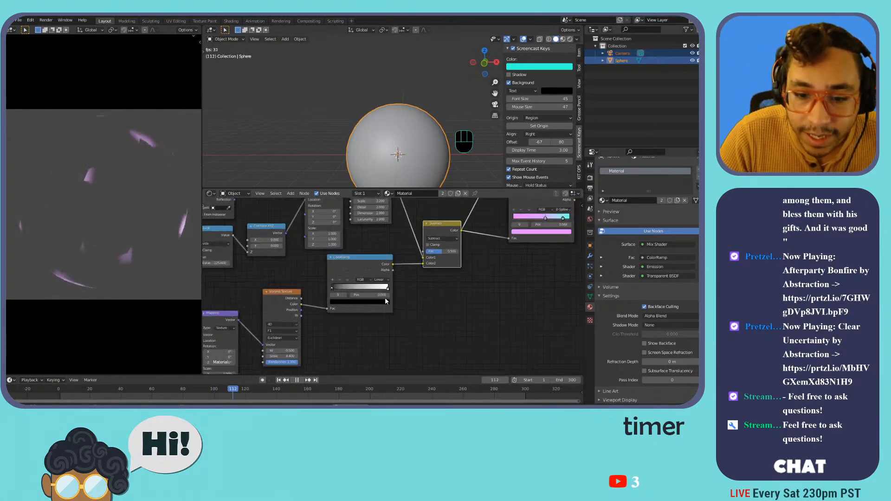
{"action": "scroll", "coordinate": [379, 285], "scroll_direction": "down", "scroll_amount": 2}
{"action": "middle_click_drag", "start_coordinate": [378, 285], "coordinate": [335, 341]}
{"action": "key", "text": "shift+s"}
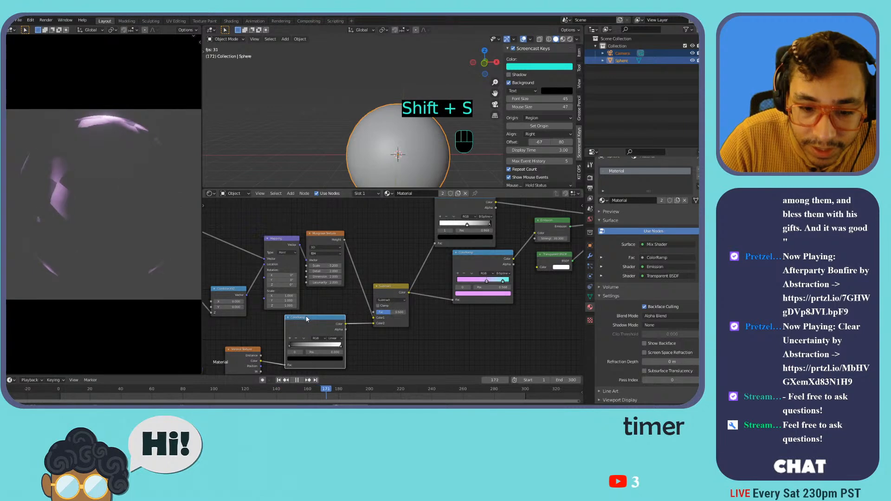
{"action": "key", "text": "shift+d"}
{"action": "left_click", "coordinate": [386, 274]}
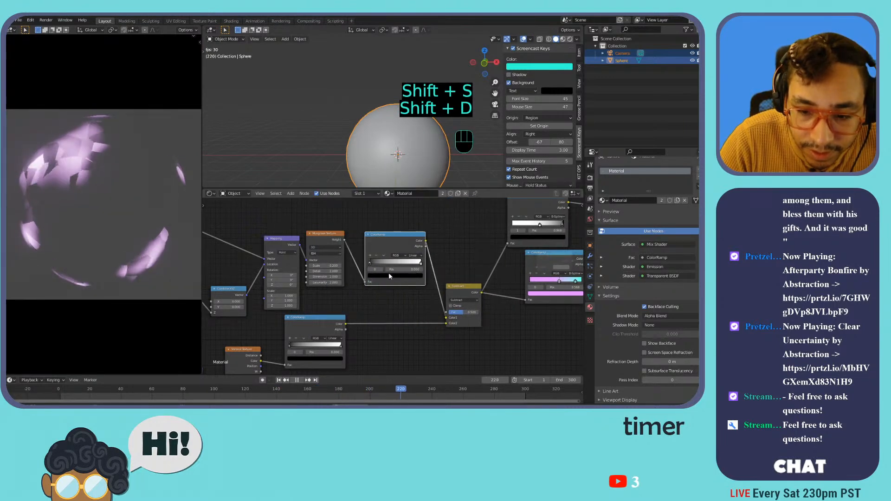
Reposition the stops of the Musgrave's new ColorRamp and set its interpolation to Constant.
{"action": "mouse_move", "coordinate": [419, 265]}
{"action": "left_mouse_down"}
{"action": "mouse_move", "coordinate": [370, 268]}
{"action": "mouse_move", "coordinate": [423, 264]}
{"action": "left_mouse_up"}
{"action": "left_click_drag", "start_coordinate": [367, 263], "coordinate": [391, 268]}
{"action": "left_click", "coordinate": [419, 258]}
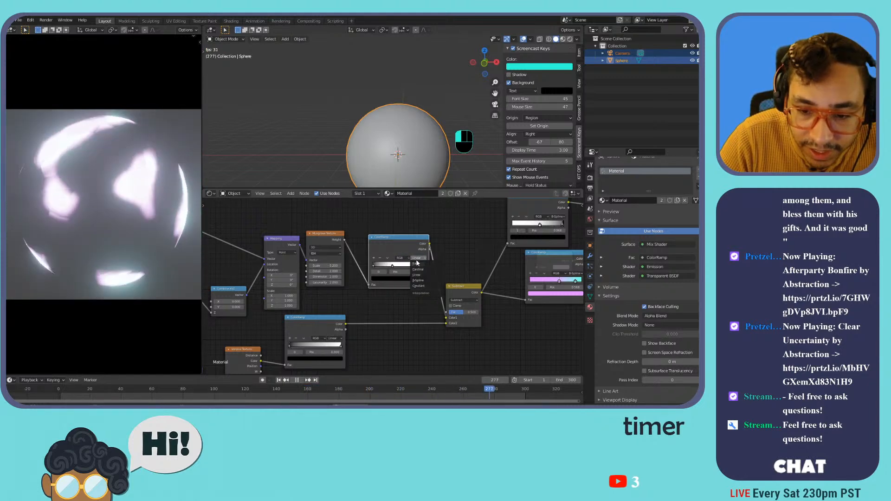
{"action": "left_click", "coordinate": [418, 287]}
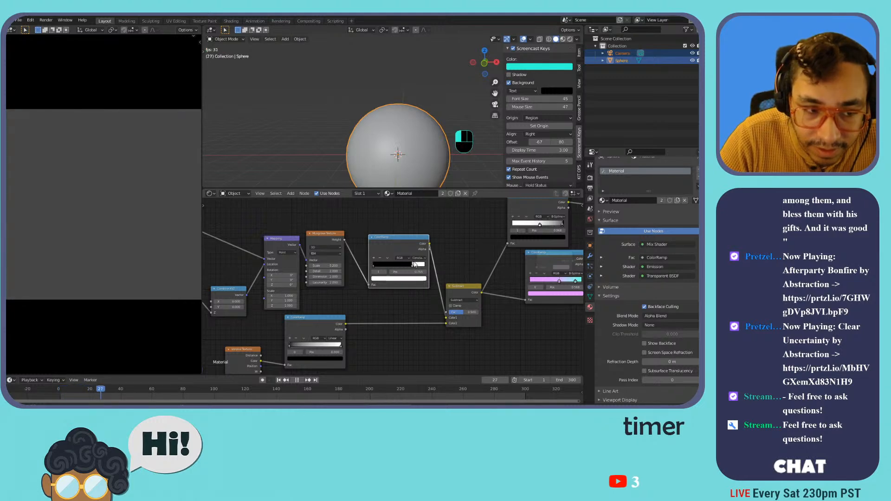
{"action": "left_click_drag", "start_coordinate": [394, 264], "coordinate": [383, 265]}
Lower the Emission strength and fine-tune the white stop of the Musgrave's constant ColorRamp.
{"action": "middle_click_drag", "start_coordinate": [491, 261], "coordinate": [412, 279]}
{"action": "left_click_drag", "start_coordinate": [548, 255], "coordinate": [448, 255]}
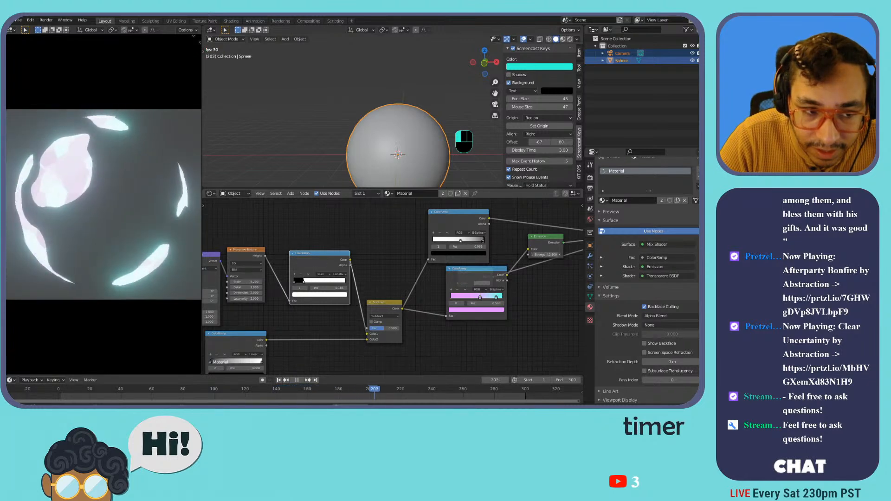
{"action": "mouse_move", "coordinate": [304, 281]}
{"action": "left_mouse_down"}
{"action": "mouse_move", "coordinate": [329, 283]}
{"action": "mouse_move", "coordinate": [308, 284]}
{"action": "left_mouse_up"}
Try replacing the Musgrave Texture with a Wave Texture, undoing the switch.
{"action": "middle_click_drag", "start_coordinate": [289, 304], "coordinate": [388, 289]}
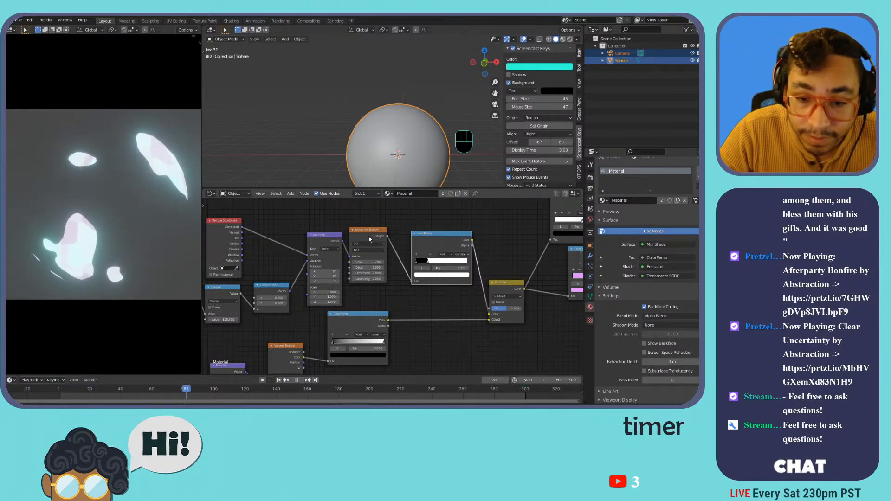
{"action": "key", "text": "shift+s"}
{"action": "mouse_move", "coordinate": [370, 239]}
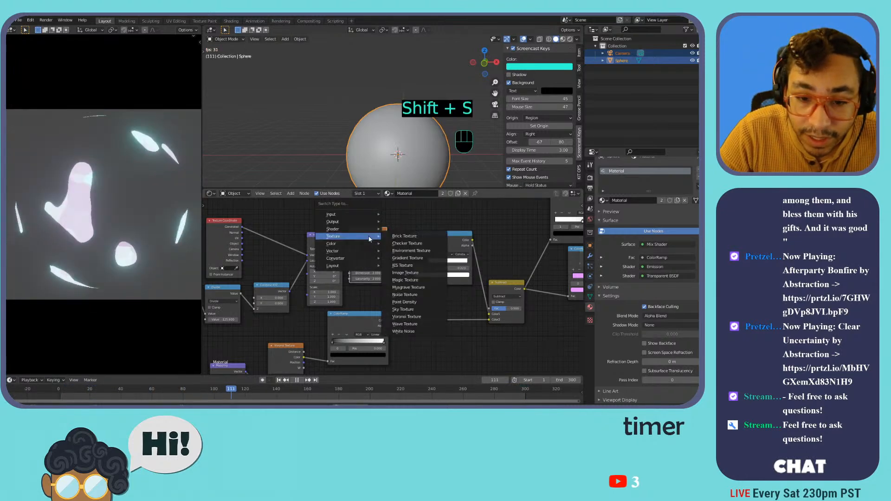
{"action": "left_click", "coordinate": [405, 324]}
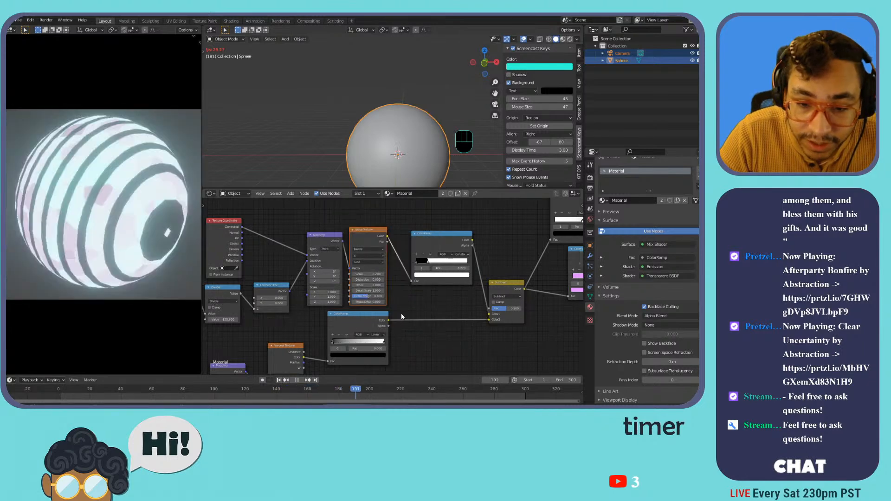
{"action": "key", "text": "ctrl+z"}
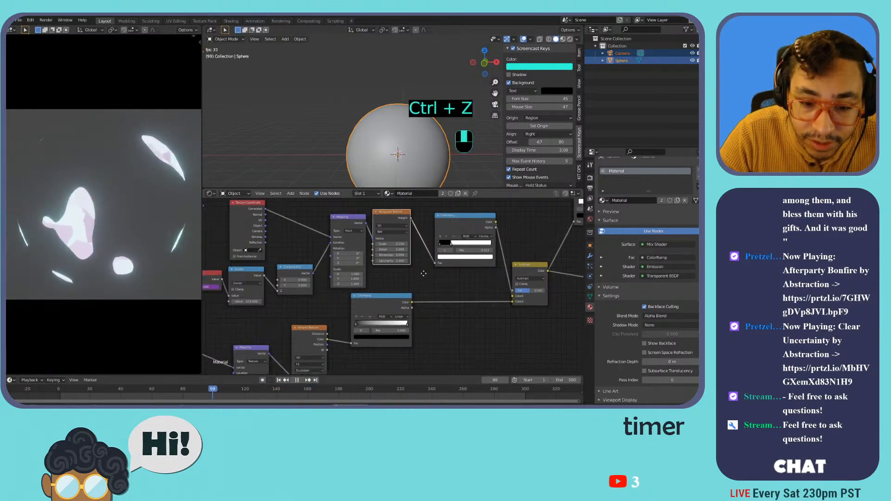
Replace the Voronoi Texture with a Wave Texture and set its scale to -1.7.
{"action": "key", "text": "shift+d"}
{"action": "left_click", "coordinate": [341, 315]}
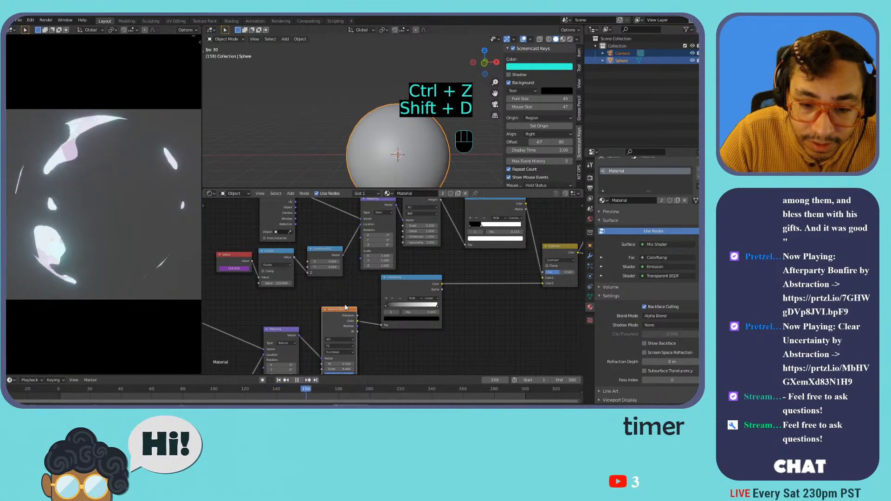
{"action": "key", "text": "ctrl+z"}
{"action": "key", "text": "shift+s"}
{"action": "mouse_move", "coordinate": [341, 314]}
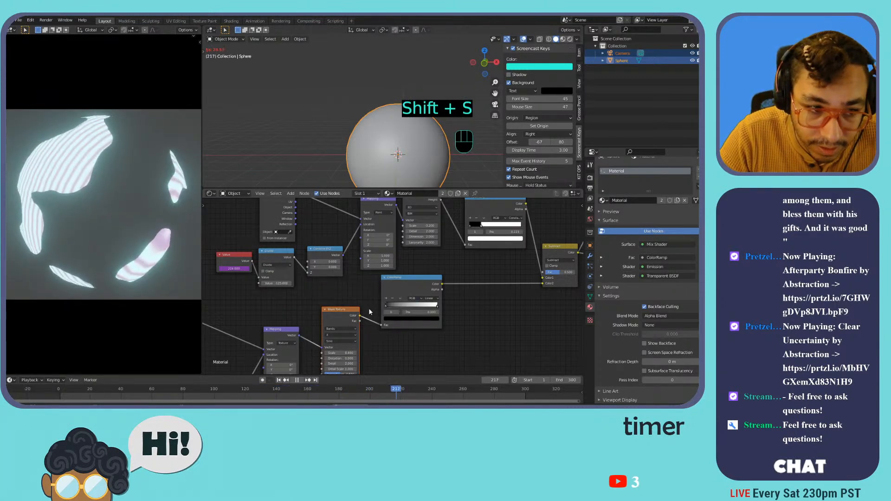
{"action": "key", "text": "space"}
{"action": "middle_click_drag", "start_coordinate": [364, 355], "coordinate": [386, 311]}
{"action": "key", "text": "space"}
{"action": "left_click_drag", "start_coordinate": [370, 310], "coordinate": [325, 310]}
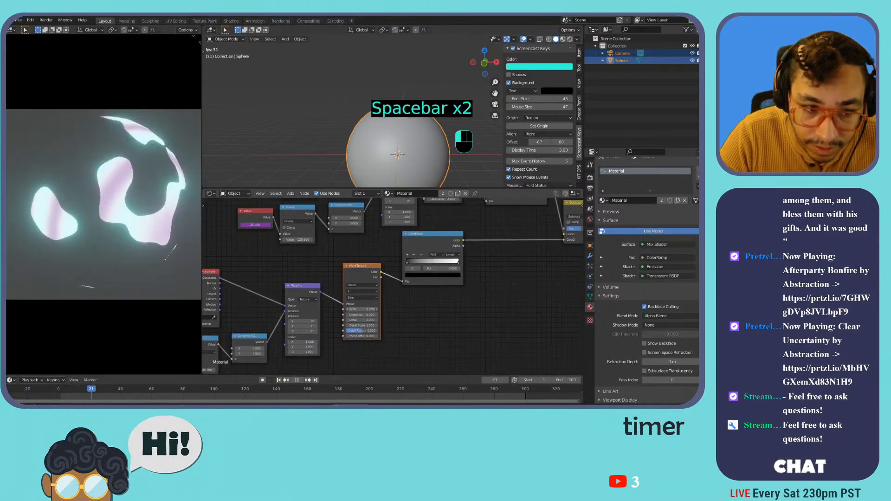
Try different Y and X rotations on the lower Mapping node, undoing each change.
{"action": "scroll", "coordinate": [350, 308], "scroll_direction": "up", "scroll_amount": 3}
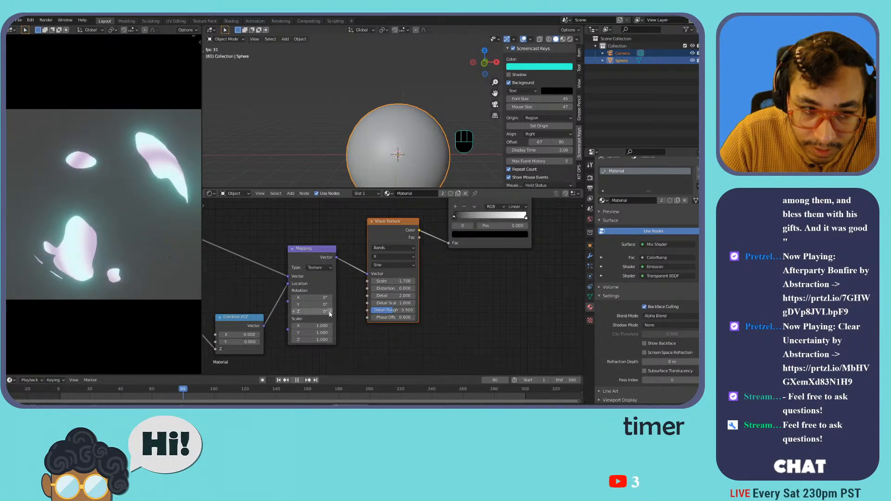
{"action": "left_click_drag", "start_coordinate": [313, 305], "coordinate": [315, 304]}
{"action": "key", "text": "ctrl+z"}
{"action": "middle_click_drag", "start_coordinate": [235, 301], "coordinate": [340, 287]}
{"action": "scroll", "coordinate": [390, 261], "scroll_direction": "down", "scroll_amount": 2}
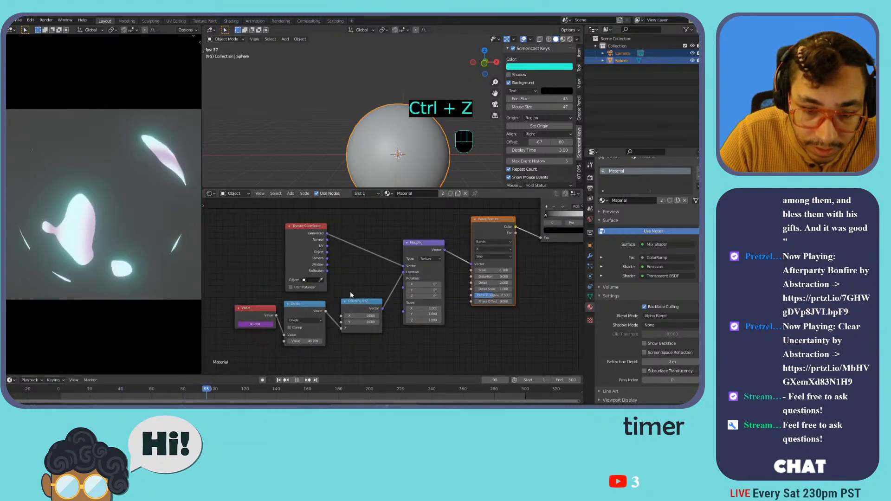
{"action": "left_click_drag", "start_coordinate": [420, 284], "coordinate": [423, 285]}
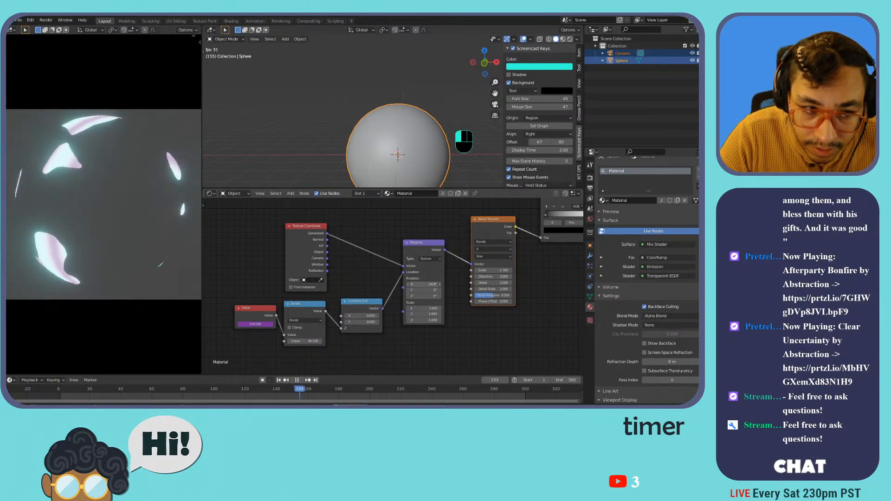
{"action": "key", "text": "ctrl+z"}
Move the lower Divide output from Z to X on the Combine XYZ node and adjust the Divide node's divisor.
{"action": "left_click_drag", "start_coordinate": [342, 328], "coordinate": [241, 341]}
{"action": "left_click_drag", "start_coordinate": [342, 322], "coordinate": [342, 318]}
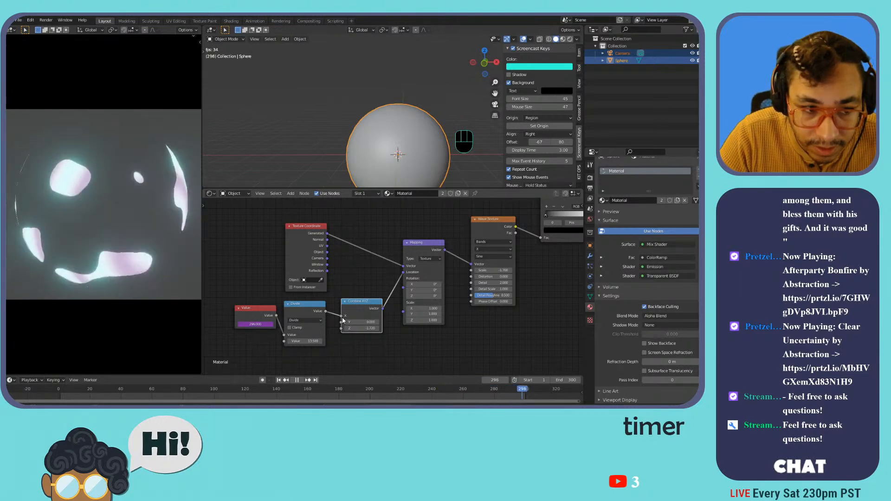
{"action": "mouse_move", "coordinate": [299, 342]}
{"action": "left_mouse_down"}
{"action": "mouse_move", "coordinate": [324, 341]}
{"action": "mouse_move", "coordinate": [288, 341]}
{"action": "left_mouse_up"}
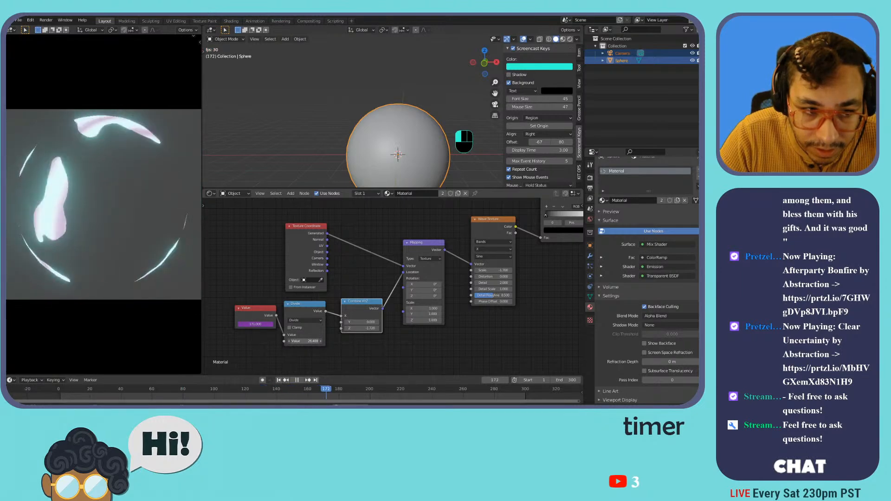
{"action": "left_click_drag", "start_coordinate": [307, 341], "coordinate": [289, 342]}
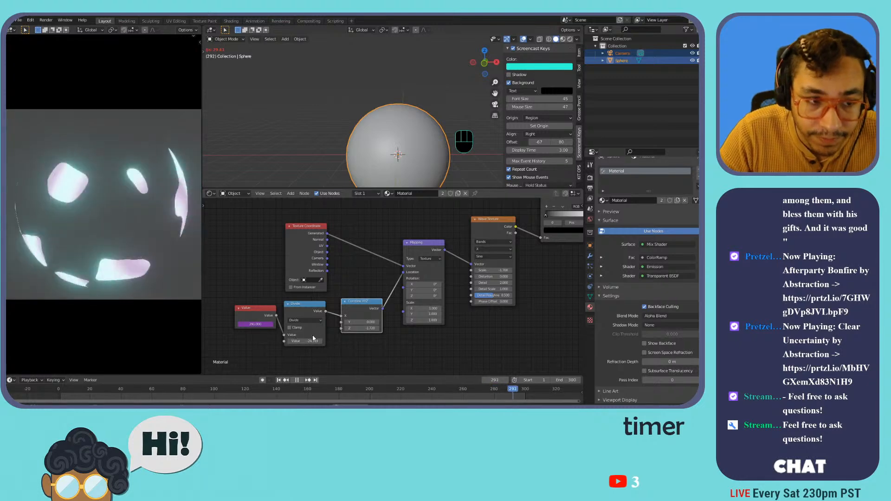
Set the interpolation of the Musgrave's ColorRamp to B-Spline.
{"action": "middle_click_drag", "start_coordinate": [426, 304], "coordinate": [258, 369]}
{"action": "middle_click_drag", "start_coordinate": [479, 237], "coordinate": [413, 291]}
{"action": "scroll", "coordinate": [413, 291], "scroll_direction": "down", "scroll_amount": 4}
{"action": "left_click", "coordinate": [449, 250]}
{"action": "left_click", "coordinate": [454, 271]}
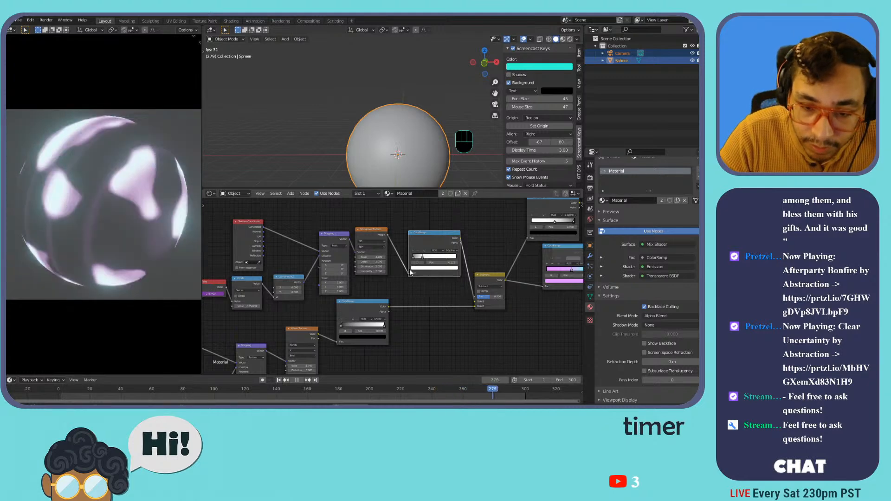
{"action": "scroll", "coordinate": [388, 288], "scroll_direction": "up", "scroll_amount": 4}
{"action": "middle_click_drag", "start_coordinate": [277, 353], "coordinate": [378, 295]}
{"action": "scroll", "coordinate": [377, 294], "scroll_direction": "up", "scroll_amount": 4}
{"action": "middle_click_drag", "start_coordinate": [420, 319], "coordinate": [447, 251]}
{"action": "left_click", "coordinate": [389, 266]}
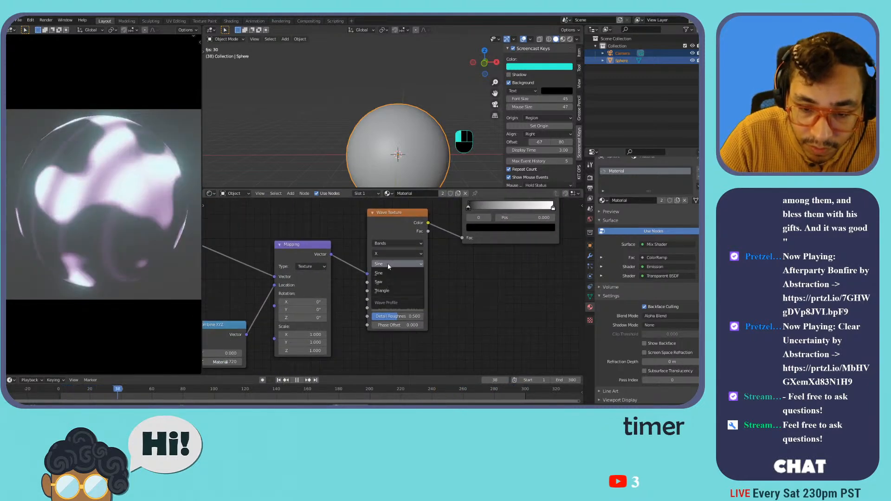
{"action": "left_click", "coordinate": [385, 283]}
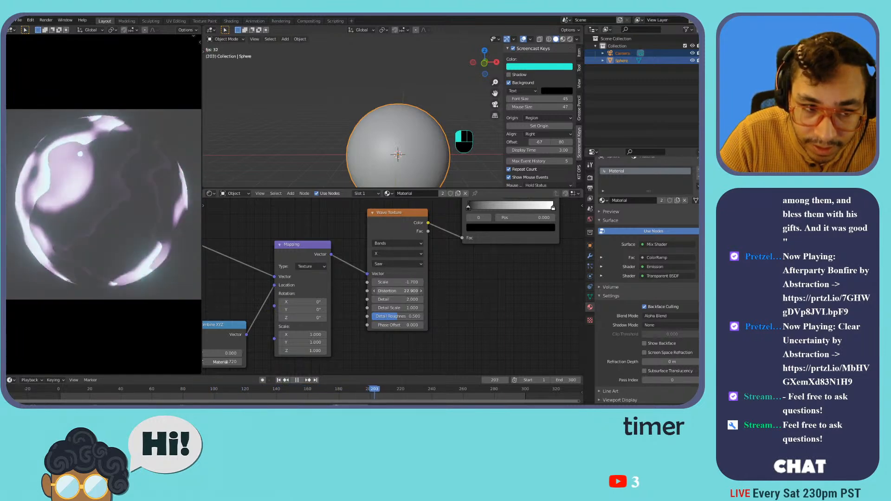
{"action": "left_click_drag", "start_coordinate": [388, 291], "coordinate": [432, 299]}
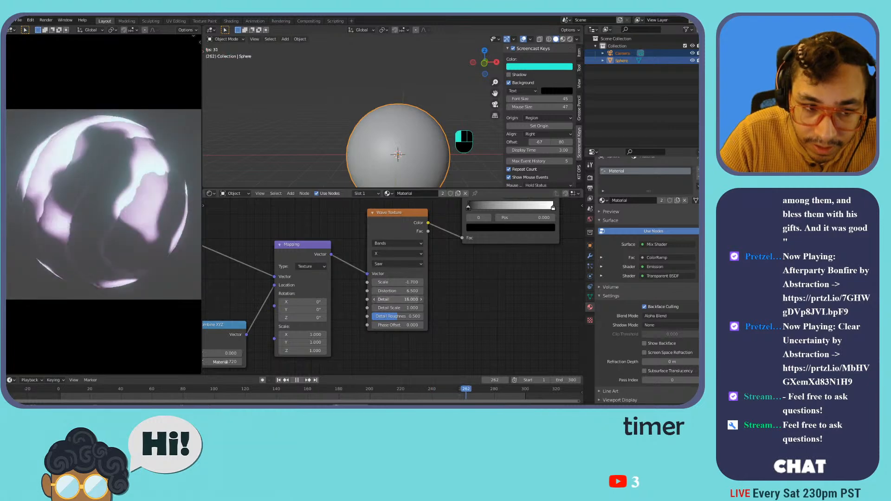
{"action": "key", "text": "ctrl+z"}
Set the Wave Texture's phase offset to 18.7 and its type to Rings.
{"action": "middle_click_drag", "start_coordinate": [496, 246], "coordinate": [424, 277]}
{"action": "scroll", "coordinate": [382, 321], "scroll_direction": "down", "scroll_amount": 3}
{"action": "scroll", "coordinate": [423, 276], "scroll_direction": "up", "scroll_amount": 4}
{"action": "left_click_drag", "start_coordinate": [312, 341], "coordinate": [399, 340]}
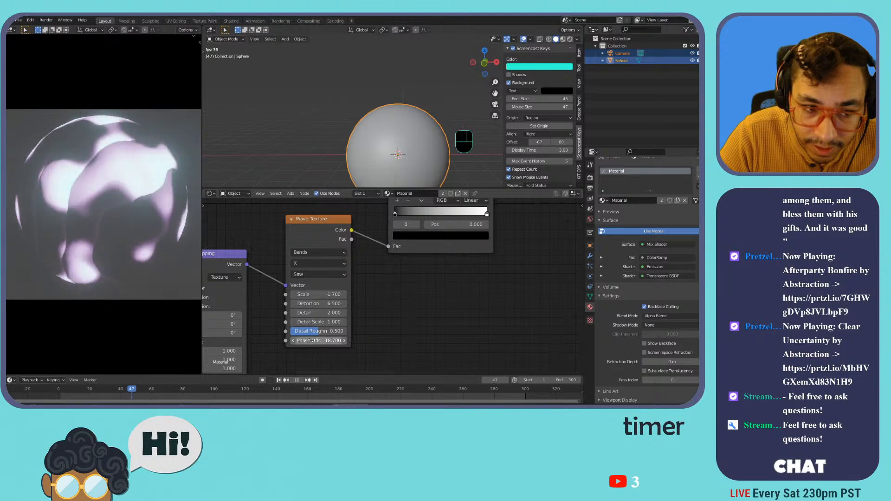
{"action": "left_click", "coordinate": [328, 253]}
{"action": "left_click", "coordinate": [315, 272]}
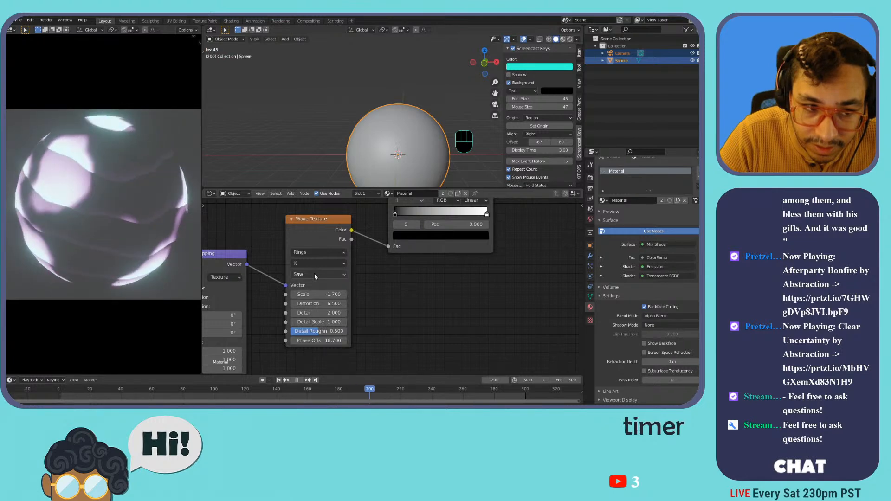
Undo the Wave Texture's change to Rings and set the blend mode of the Subtract mix node to Overlay.
{"action": "key", "text": "ctrl+z"}
{"action": "scroll", "coordinate": [389, 273], "scroll_direction": "down", "scroll_amount": 4}
{"action": "middle_click_drag", "start_coordinate": [429, 252], "coordinate": [325, 305]}
{"action": "scroll", "coordinate": [420, 270], "scroll_direction": "up", "scroll_amount": 6}
{"action": "left_click_drag", "start_coordinate": [421, 284], "coordinate": [447, 284]}
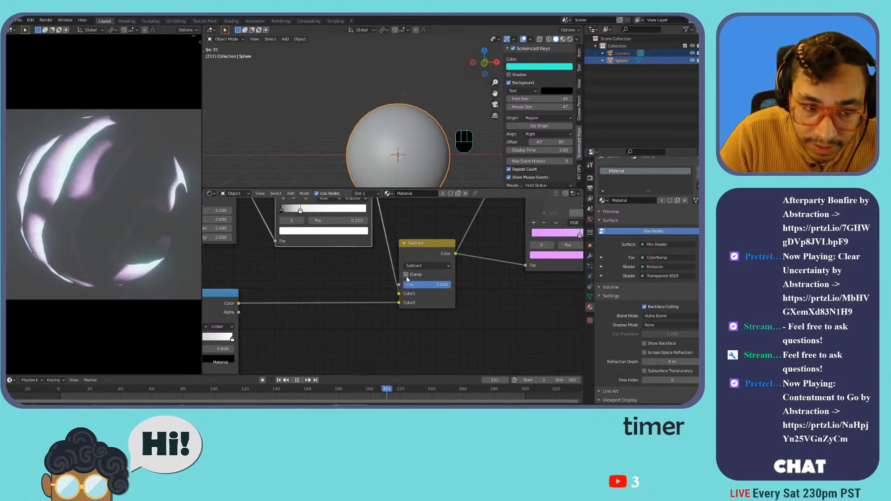
{"action": "left_click", "coordinate": [442, 267]}
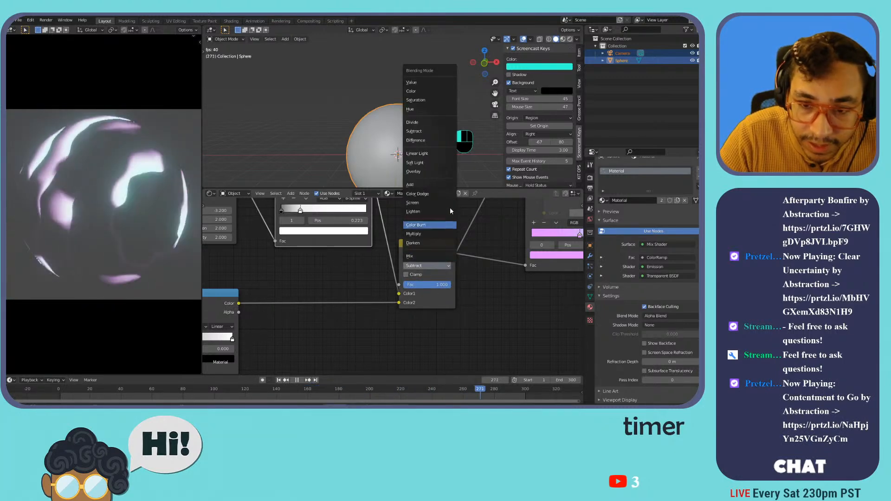
{"action": "left_click", "coordinate": [420, 171]}
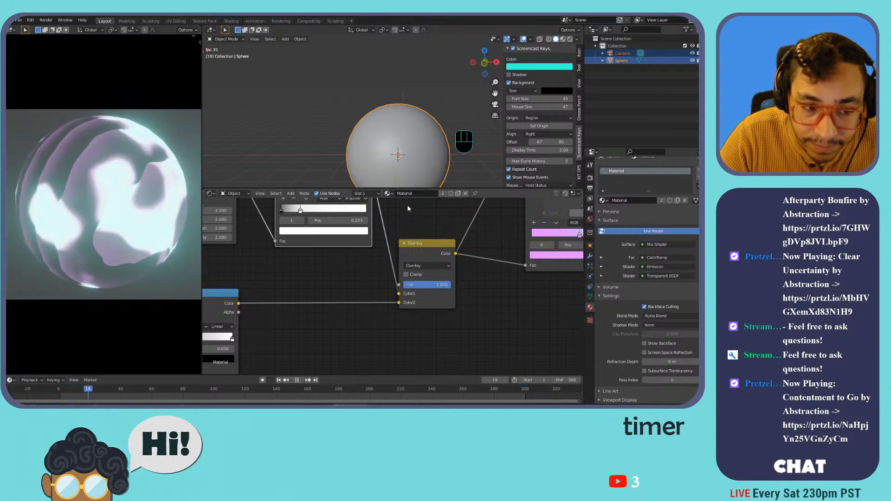
Connect the Wave Texture's ColorRamp color to the Fac of the purple-cyan ColorRamp in place of the Overlay output.
{"action": "middle_click_drag", "start_coordinate": [260, 304], "coordinate": [395, 255]}
{"action": "scroll", "coordinate": [395, 254], "scroll_direction": "down", "scroll_amount": 10}
{"action": "middle_click_drag", "start_coordinate": [295, 284], "coordinate": [345, 276]}
{"action": "scroll", "coordinate": [335, 298], "scroll_direction": "up", "scroll_amount": 4}
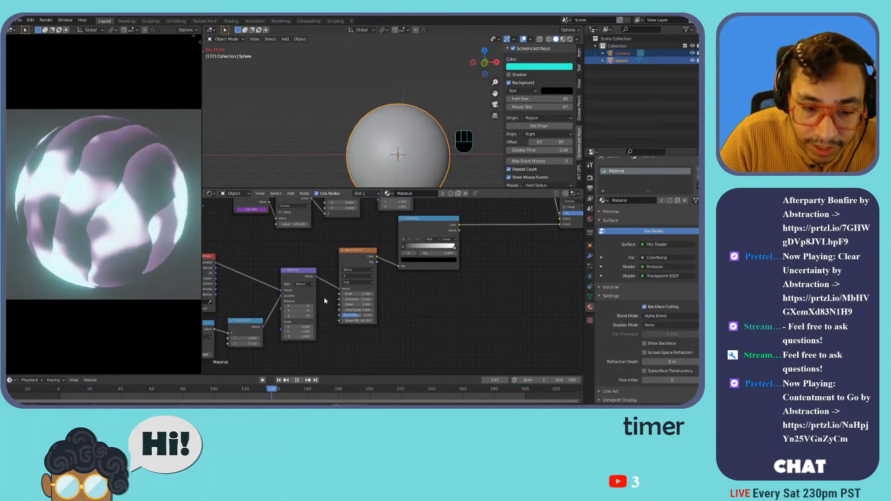
{"action": "middle_click_drag", "start_coordinate": [307, 307], "coordinate": [368, 296]}
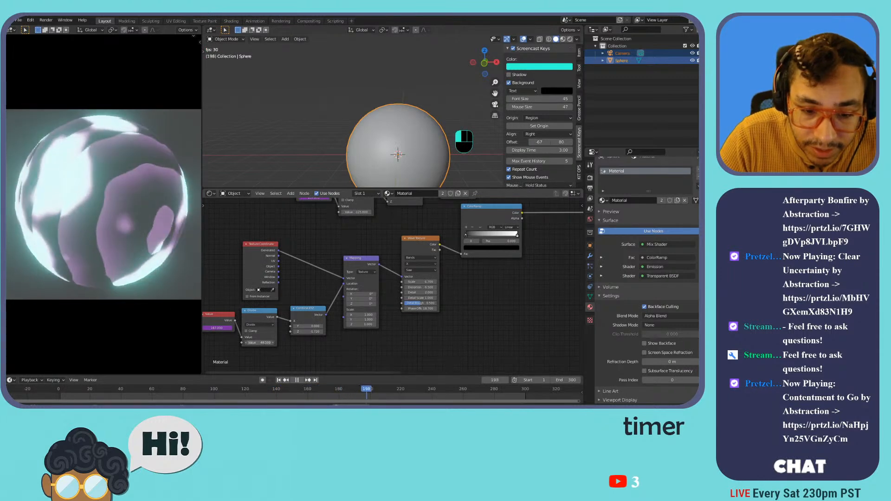
{"action": "scroll", "coordinate": [485, 292], "scroll_direction": "down", "scroll_amount": 5}
{"action": "middle_click_drag", "start_coordinate": [485, 292], "coordinate": [336, 340]}
{"action": "middle_click_drag", "start_coordinate": [457, 283], "coordinate": [385, 305]}
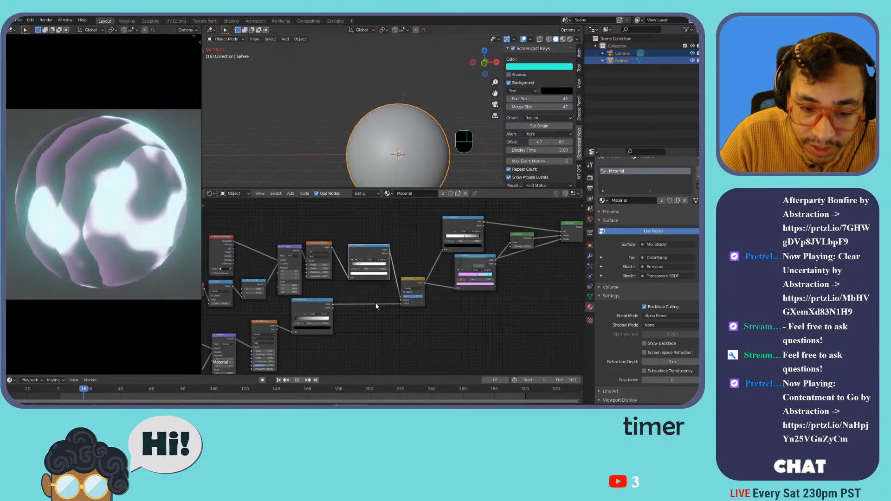
{"action": "scroll", "coordinate": [351, 299], "scroll_direction": "down", "scroll_amount": 1}
{"action": "left_click_drag", "start_coordinate": [338, 306], "coordinate": [452, 288]}
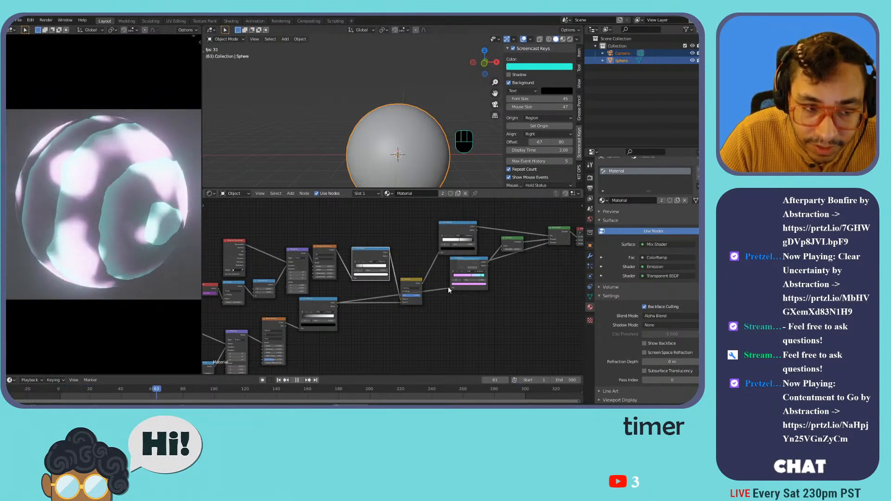
Spread out the purple-cyan ColorRamp, Material Output, Overlay and Transparent BSDF nodes, undoing a trial link from Emission straight to the output.
{"action": "left_click_drag", "start_coordinate": [472, 263], "coordinate": [458, 274]}
{"action": "middle_click_drag", "start_coordinate": [509, 250], "coordinate": [448, 269]}
{"action": "left_click_drag", "start_coordinate": [527, 250], "coordinate": [556, 249]}
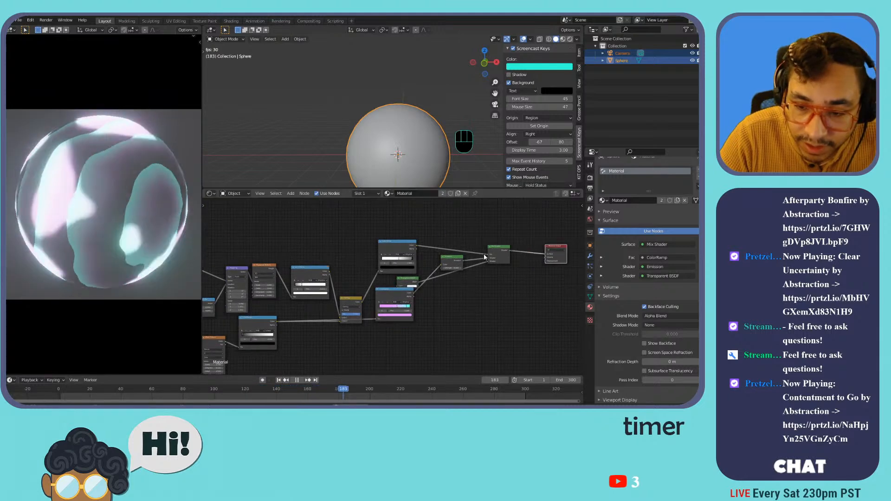
{"action": "left_click_drag", "start_coordinate": [463, 261], "coordinate": [546, 253]}
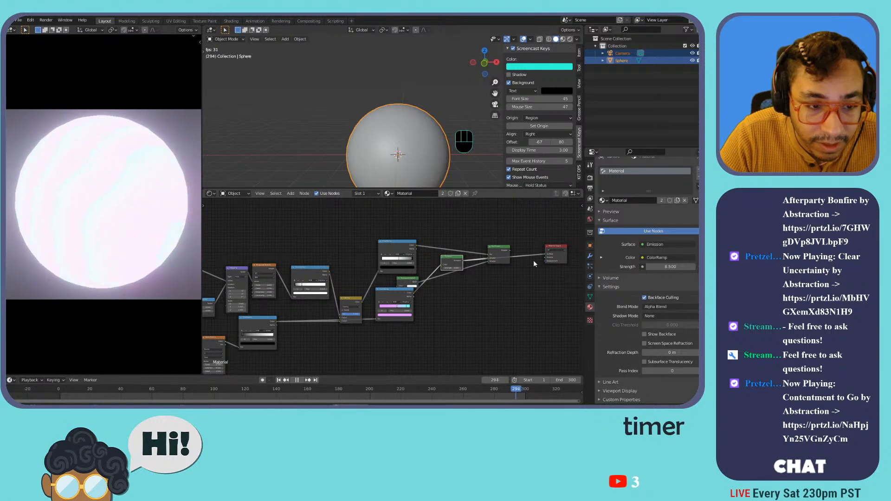
{"action": "key", "text": "ctrl+z"}
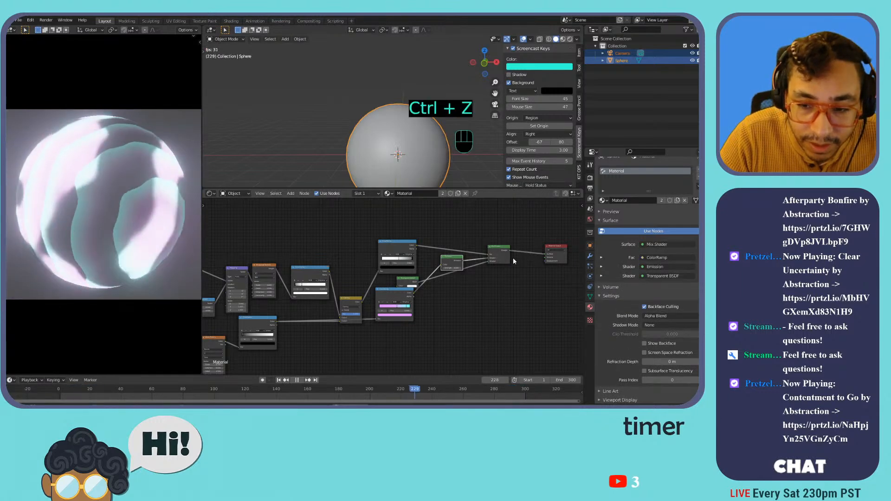
{"action": "scroll", "coordinate": [469, 248], "scroll_direction": "up", "scroll_amount": 1}
{"action": "left_click_drag", "start_coordinate": [342, 304], "coordinate": [340, 274]}
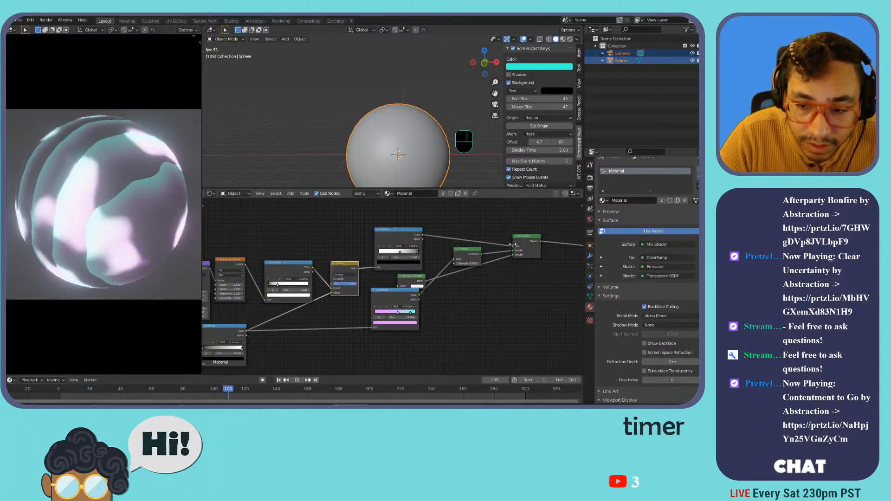
{"action": "left_click_drag", "start_coordinate": [412, 277], "coordinate": [472, 259]}
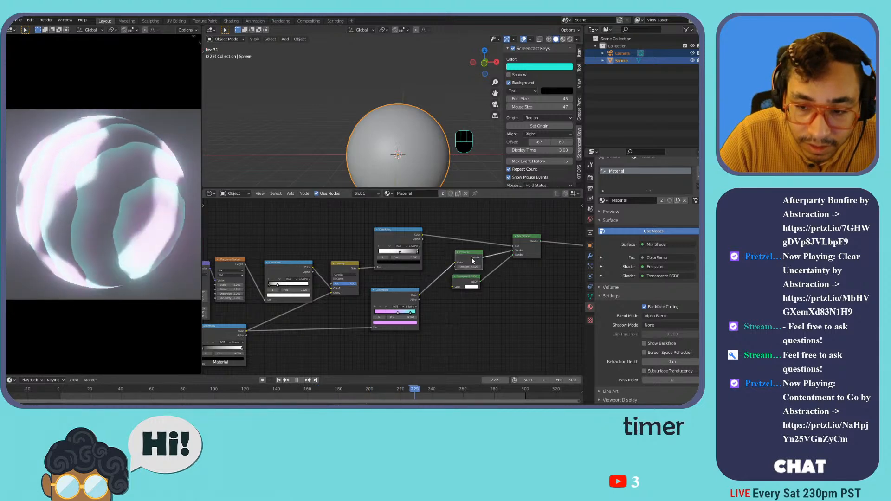
Move the Wave ColorRamp's link from the Overlay's Color2 to the Fac of the Mix Shader's factor ColorRamp and adjust its color stop.
{"action": "middle_click_drag", "start_coordinate": [390, 280], "coordinate": [446, 264]}
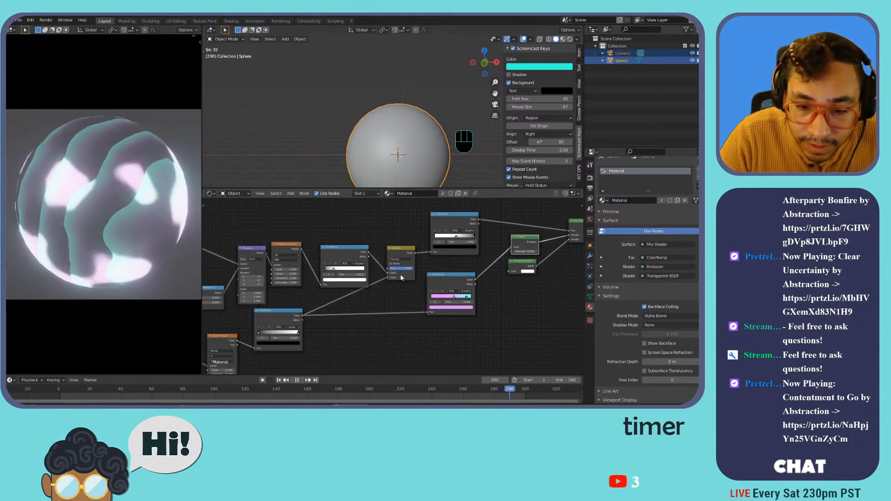
{"action": "left_click_drag", "start_coordinate": [388, 277], "coordinate": [455, 237]}
{"action": "left_click", "coordinate": [473, 239]}
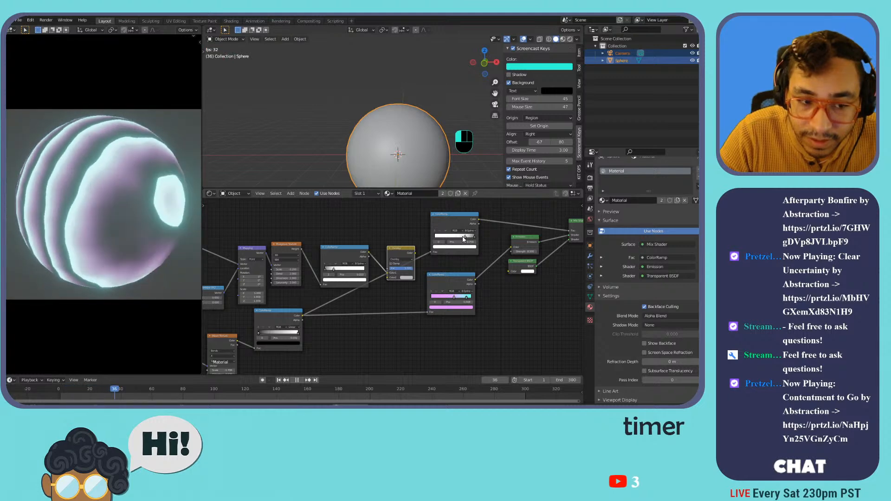
Set the Wave Texture's distortion to -3.7, detail scale to 2.6 and detail to 16.
{"action": "middle_click_drag", "start_coordinate": [248, 359], "coordinate": [386, 301]}
{"action": "scroll", "coordinate": [345, 324], "scroll_direction": "up", "scroll_amount": 4}
{"action": "mouse_move", "coordinate": [346, 324]}
{"action": "middle_mouse_down"}
{"action": "mouse_move", "coordinate": [466, 296]}
{"action": "mouse_move", "coordinate": [355, 313]}
{"action": "middle_mouse_up"}
{"action": "scroll", "coordinate": [466, 295], "scroll_direction": "up", "scroll_amount": 4}
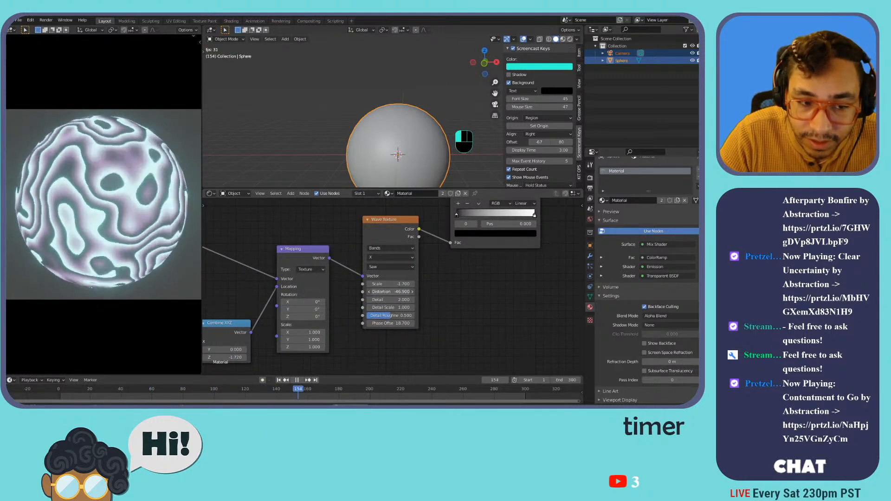
{"action": "left_click_drag", "start_coordinate": [391, 292], "coordinate": [459, 292]}
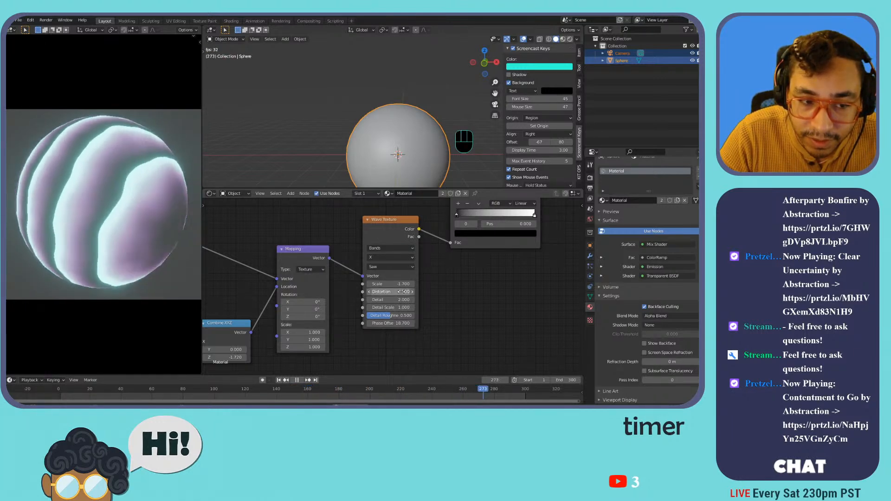
{"action": "left_click_drag", "start_coordinate": [390, 307], "coordinate": [460, 308]}
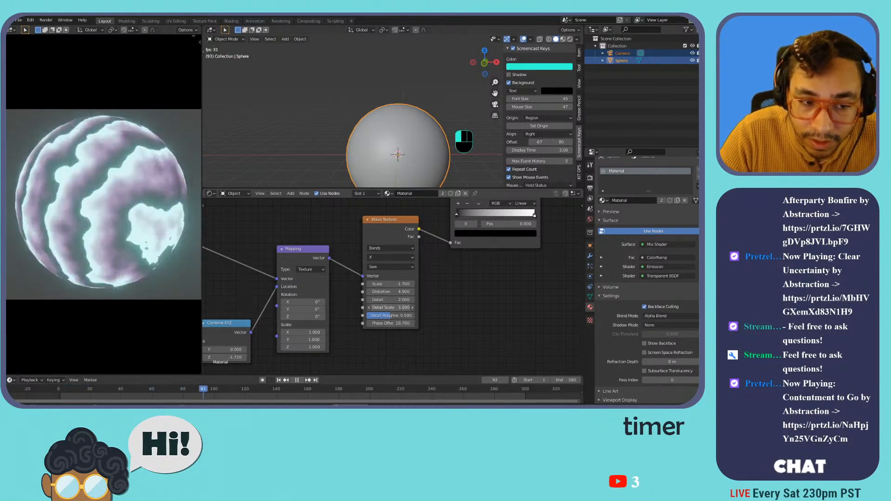
{"action": "left_click_drag", "start_coordinate": [390, 308], "coordinate": [382, 292]}
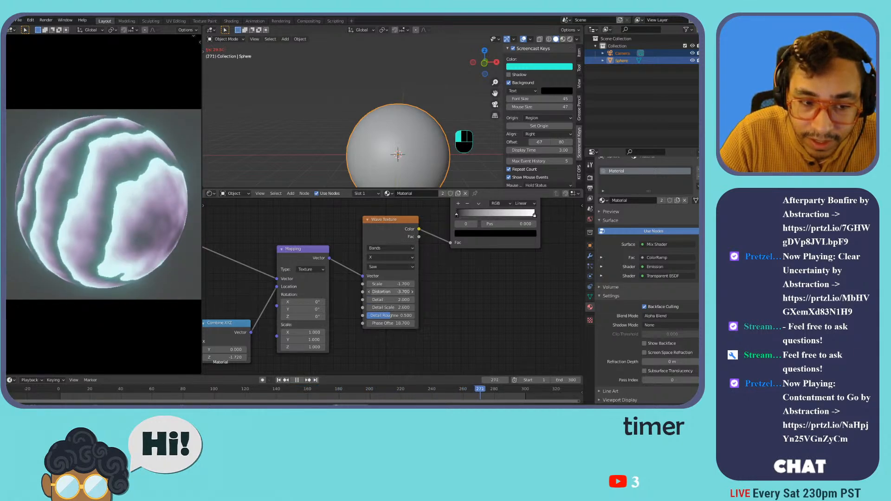
{"action": "left_click_drag", "start_coordinate": [390, 300], "coordinate": [445, 300]}
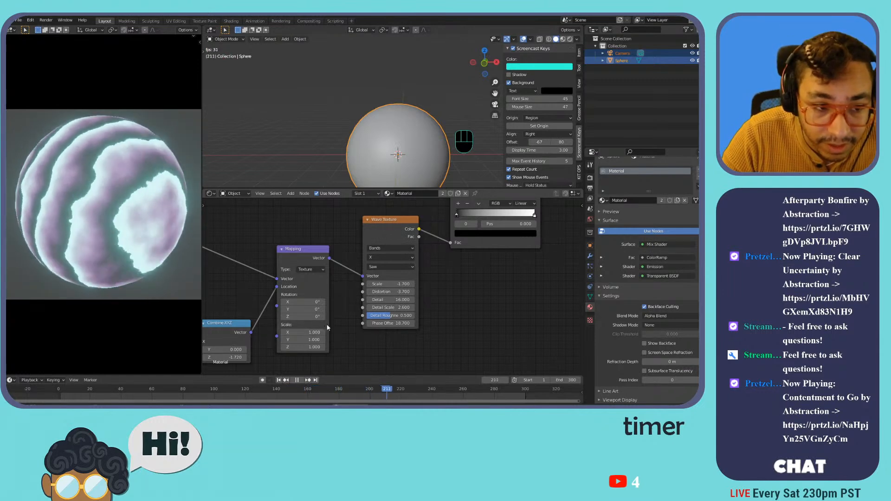
Adjust the Wave Texture's detail roughness, trying 1.000 before lowering it, with the animation playback paused and resumed.
{"action": "left_click", "coordinate": [656, 344]}
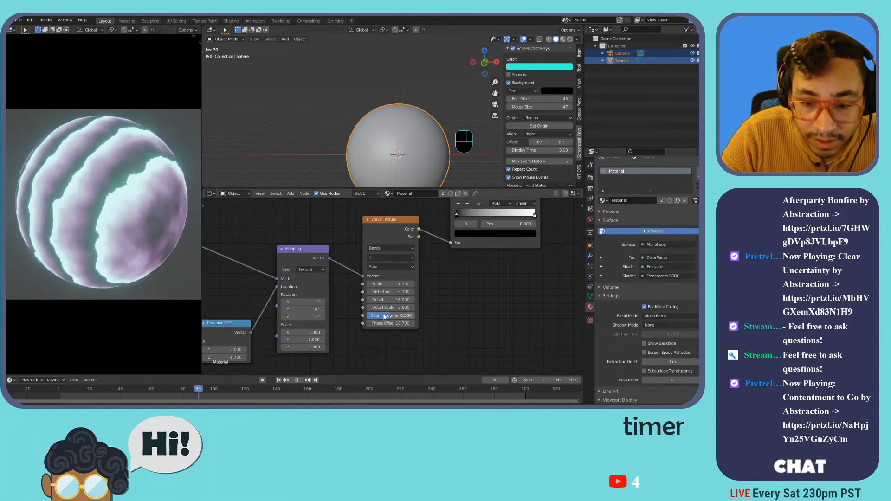
{"action": "left_click_drag", "start_coordinate": [393, 315], "coordinate": [427, 315]}
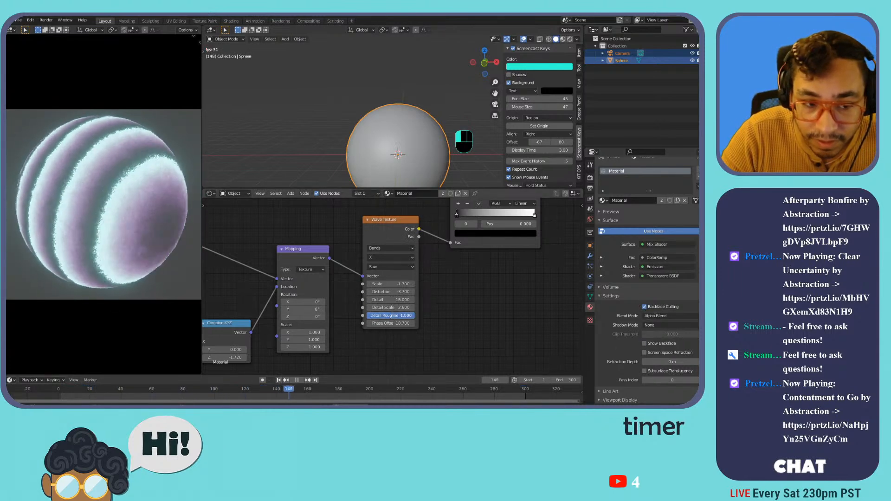
{"action": "key", "text": "space"}
{"action": "key", "text": "space"}
{"action": "key", "text": "space"}
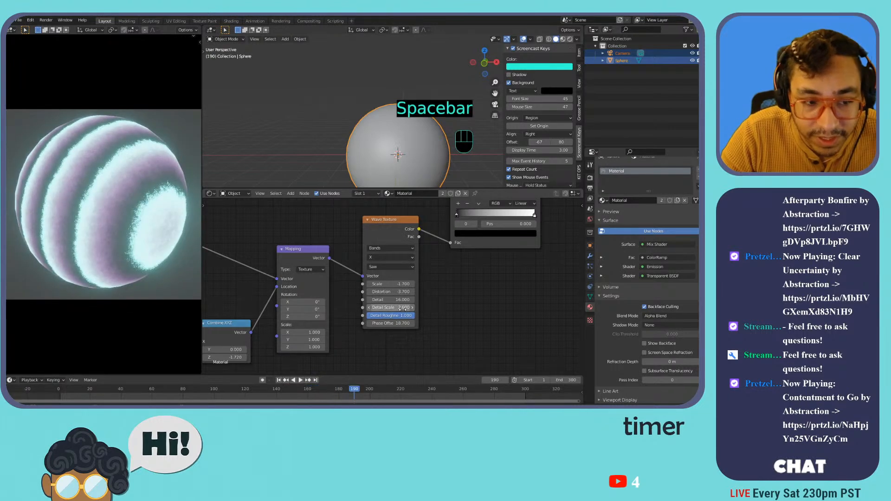
{"action": "mouse_move", "coordinate": [394, 315]}
{"action": "left_mouse_down"}
{"action": "mouse_move", "coordinate": [362, 315]}
{"action": "mouse_move", "coordinate": [386, 320]}
{"action": "mouse_move", "coordinate": [388, 302]}
{"action": "mouse_move", "coordinate": [403, 293]}
{"action": "left_mouse_up"}
{"action": "key", "text": "space"}
Reposition the purple-cyan ColorRamp, the factor ColorRamp and the Overlay node to separate them in the node graph.
{"action": "scroll", "coordinate": [489, 278], "scroll_direction": "down", "scroll_amount": 4}
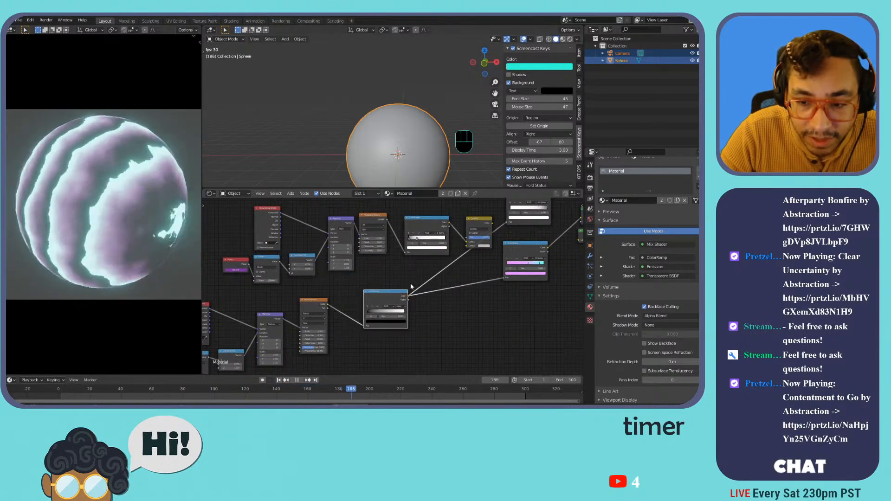
{"action": "middle_click_drag", "start_coordinate": [484, 279], "coordinate": [383, 320]}
{"action": "left_click", "coordinate": [432, 292]}
{"action": "left_click_drag", "start_coordinate": [433, 292], "coordinate": [394, 300]}
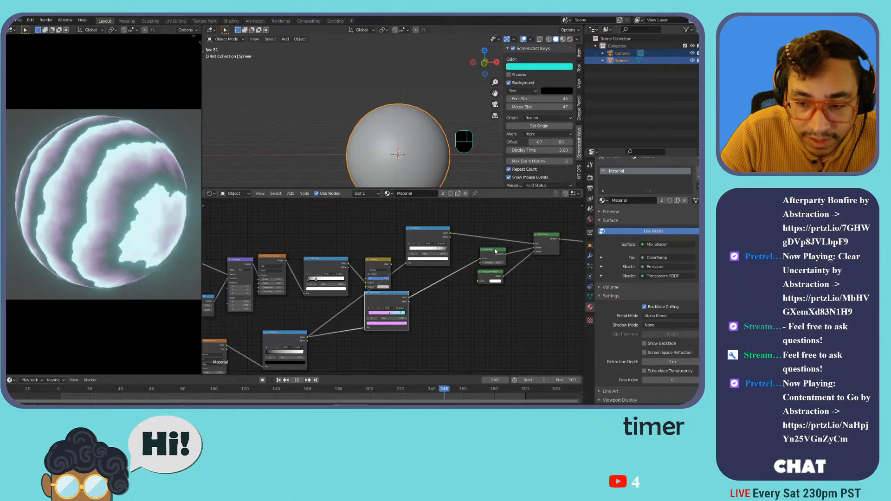
{"action": "left_click_drag", "start_coordinate": [428, 234], "coordinate": [420, 229]}
{"action": "left_click_drag", "start_coordinate": [378, 260], "coordinate": [347, 230]}
{"action": "left_click", "coordinate": [312, 262]}
{"action": "scroll", "coordinate": [325, 221], "scroll_direction": "down", "scroll_amount": 2}
Delete the whole Musgrave branch, including its coordinate, Mapping, Value, Divide, Combine XYZ and ColorRamp nodes, together with the Overlay node.
{"action": "left_click_drag", "start_coordinate": [270, 238], "coordinate": [405, 289]}
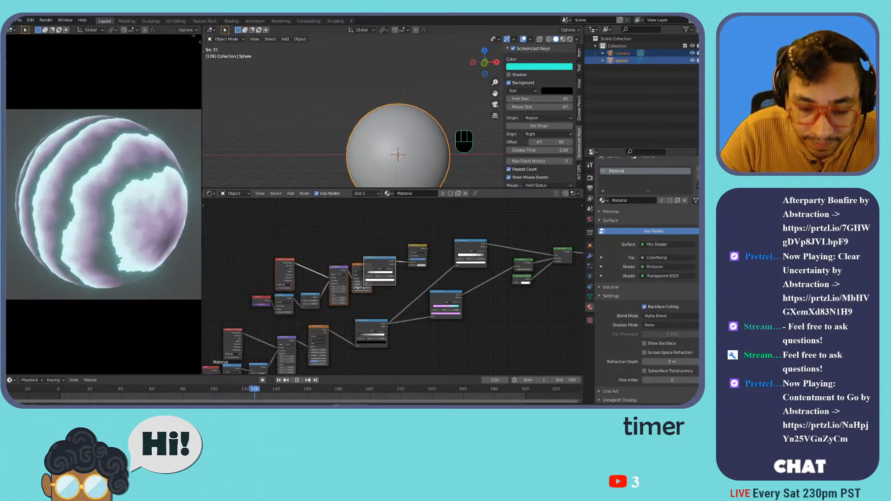
{"action": "key", "text": "x"}
{"action": "left_click_drag", "start_coordinate": [255, 255], "coordinate": [321, 302]}
{"action": "key", "text": "x"}
{"action": "left_click", "coordinate": [416, 257]}
{"action": "key", "text": "x"}
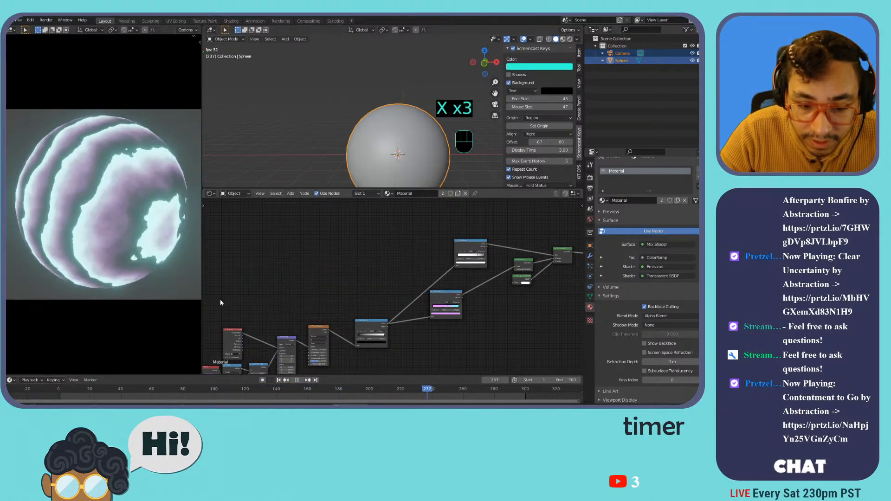
Move the Wave Texture branch up beside the shader ColorRamps and align the purple-cyan ColorRamp below the factor ColorRamp.
{"action": "scroll", "coordinate": [394, 301], "scroll_direction": "down", "scroll_amount": 1}
{"action": "left_click_drag", "start_coordinate": [224, 293], "coordinate": [390, 357]}
{"action": "key", "text": "g"}
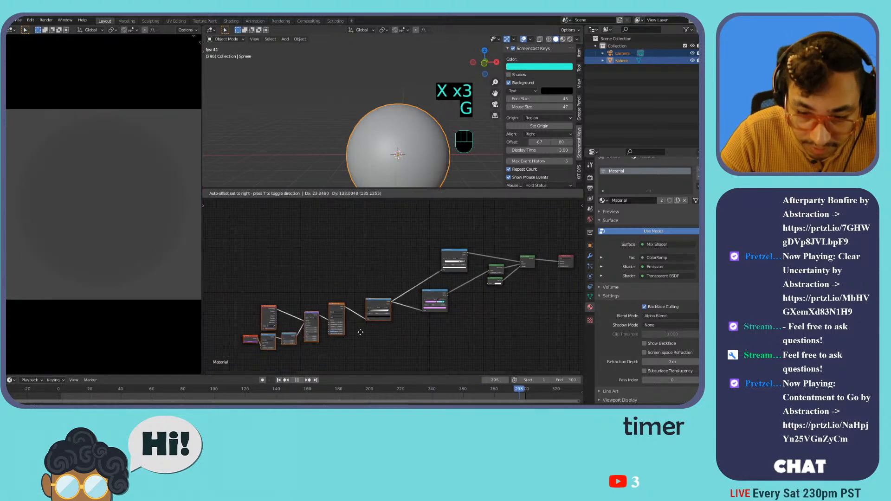
{"action": "left_click", "coordinate": [388, 296]}
{"action": "left_click_drag", "start_coordinate": [434, 291], "coordinate": [453, 280]}
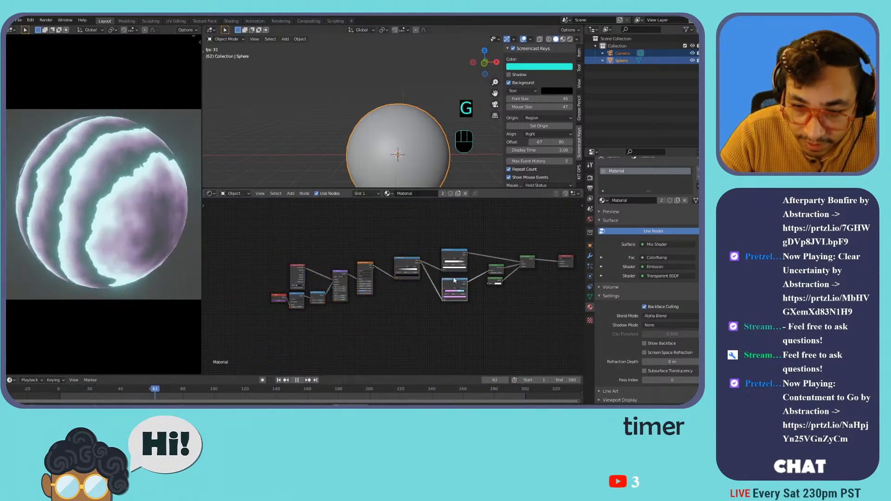
{"action": "key", "text": "g"}
{"action": "left_click", "coordinate": [449, 309]}
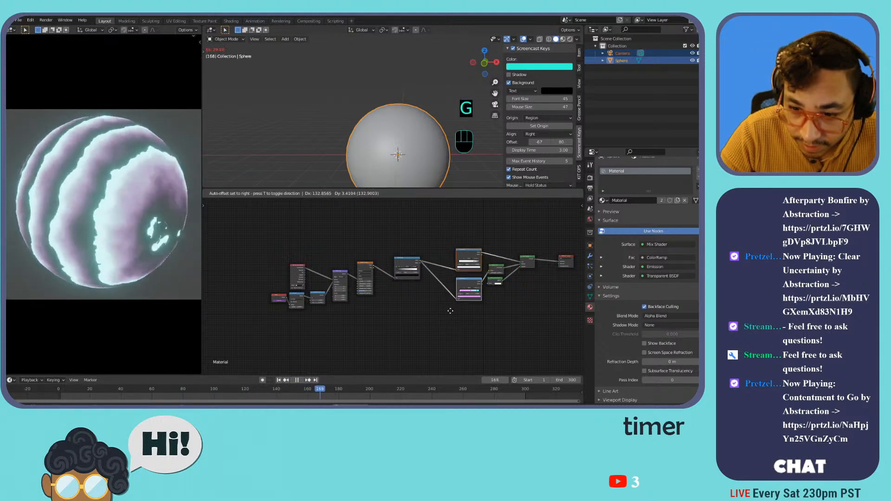
Tighten the spacing of the Mix Shader, Material Output and Wave Texture branch nodes into a compact chain.
{"action": "mouse_move", "coordinate": [528, 258]}
{"action": "left_mouse_down"}
{"action": "mouse_move", "coordinate": [517, 263]}
{"action": "mouse_move", "coordinate": [543, 254]}
{"action": "left_mouse_up"}
{"action": "left_click_drag", "start_coordinate": [416, 254], "coordinate": [438, 263]}
{"action": "key", "text": "g"}
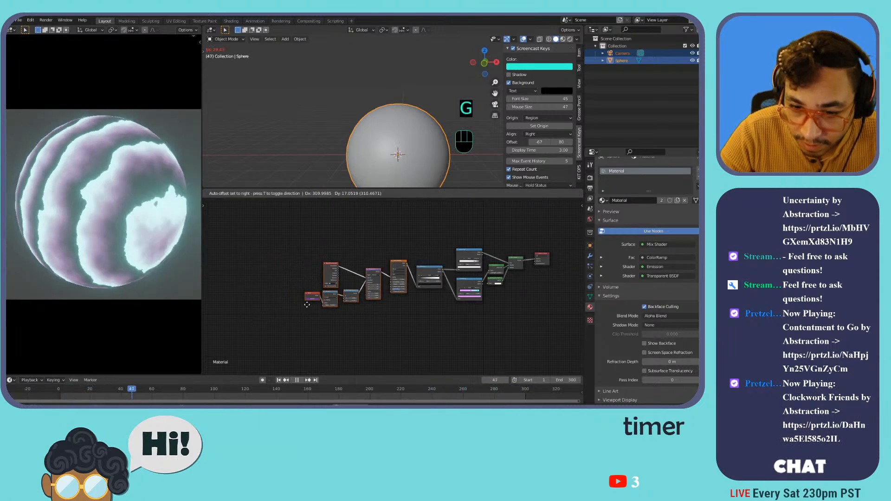
{"action": "left_click", "coordinate": [413, 335]}
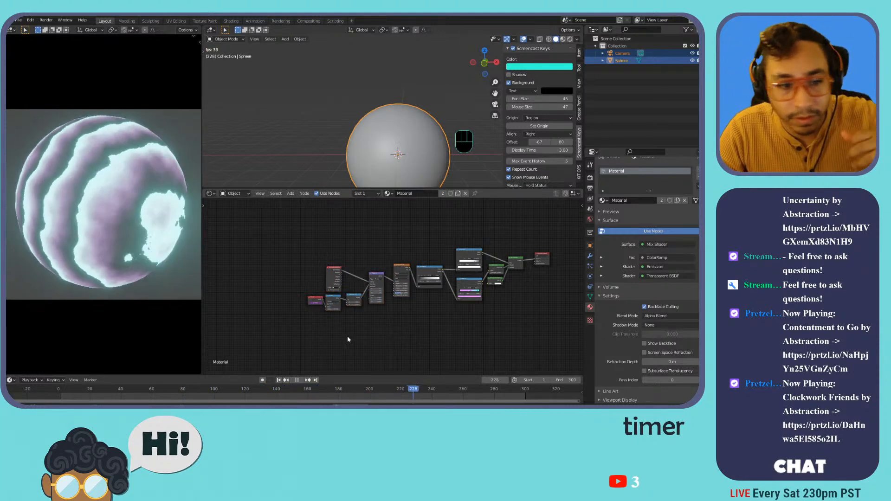
Try connecting the Wave Texture's ColorRamp directly to the Mix Shader's Fac and undo the link.
{"action": "scroll", "coordinate": [363, 335], "scroll_direction": "up", "scroll_amount": 1}
{"action": "scroll", "coordinate": [377, 341], "scroll_direction": "up", "scroll_amount": 2}
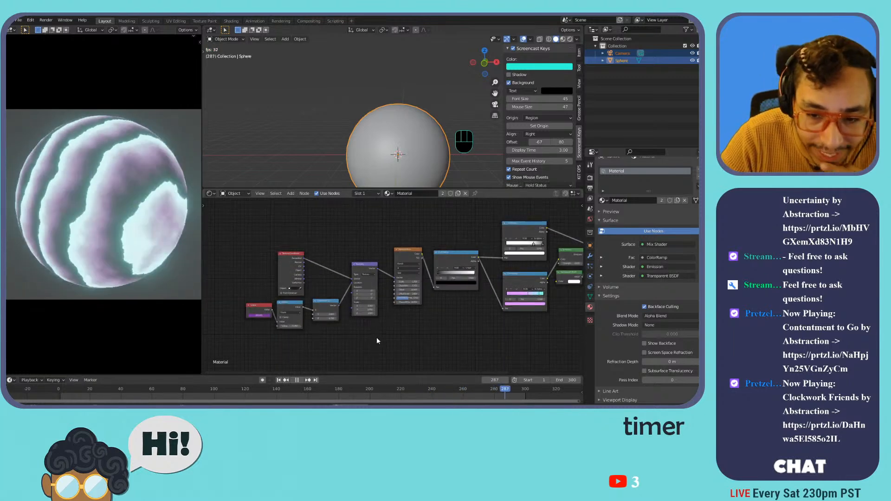
{"action": "middle_click_drag", "start_coordinate": [465, 317], "coordinate": [346, 324]}
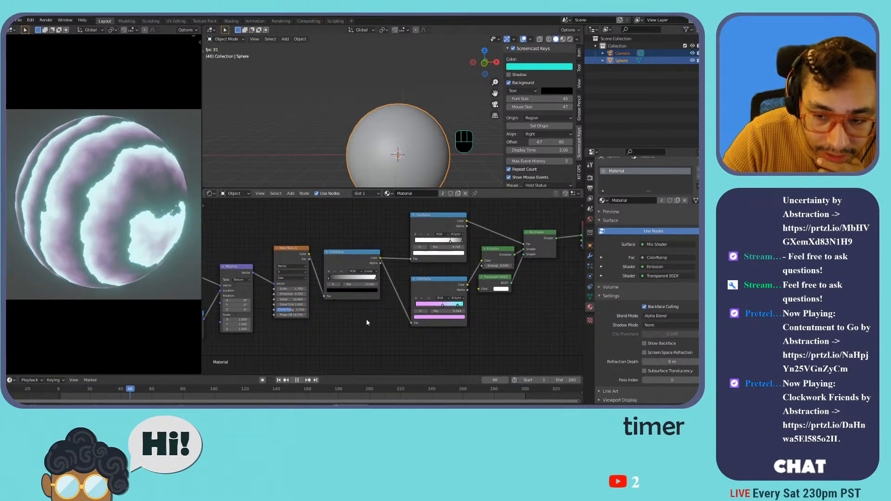
{"action": "left_click_drag", "start_coordinate": [380, 258], "coordinate": [524, 245]}
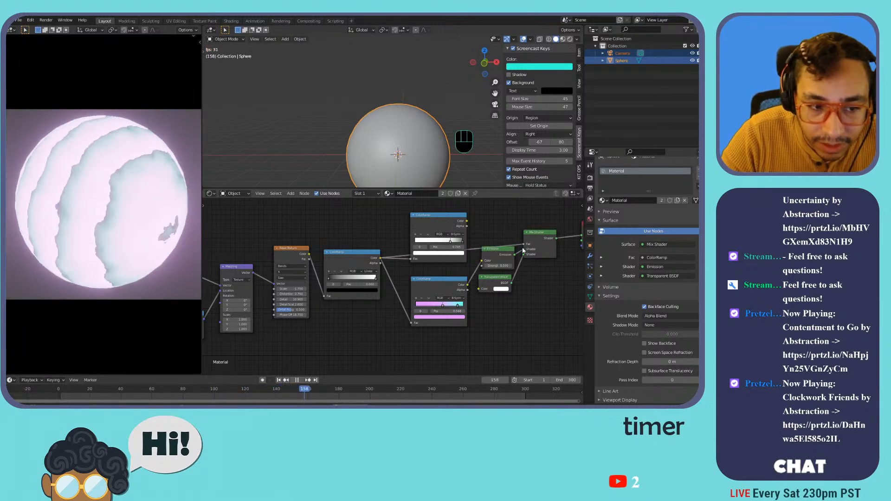
{"action": "key", "text": "ctrl+z"}
Move the ColorRamp that drives the Mix Shader's factor higher above the purple-cyan ColorRamp.
{"action": "mouse_move", "coordinate": [439, 220]}
{"action": "left_mouse_down"}
{"action": "mouse_move", "coordinate": [447, 203]}
{"action": "mouse_move", "coordinate": [458, 220]}
{"action": "mouse_move", "coordinate": [450, 221]}
{"action": "left_mouse_up"}
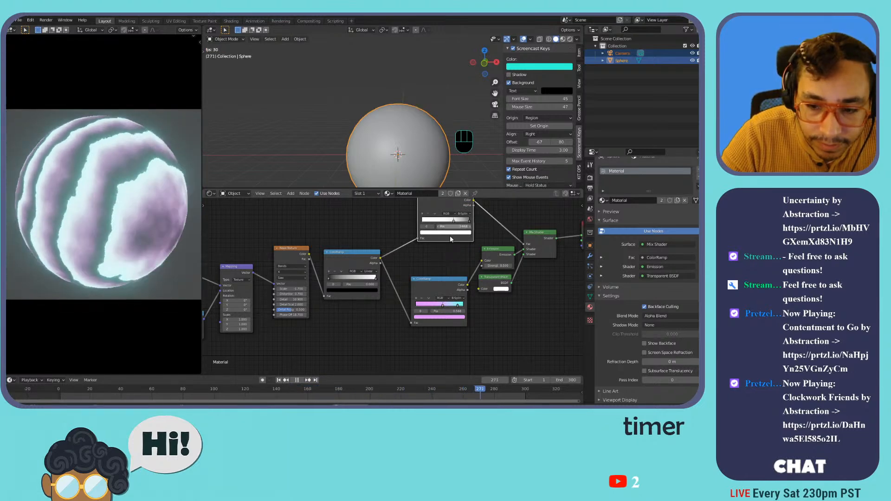
Spread the purple and cyan stops of the emission ColorRamp further apart.
{"action": "left_click_drag", "start_coordinate": [437, 309], "coordinate": [459, 307]}
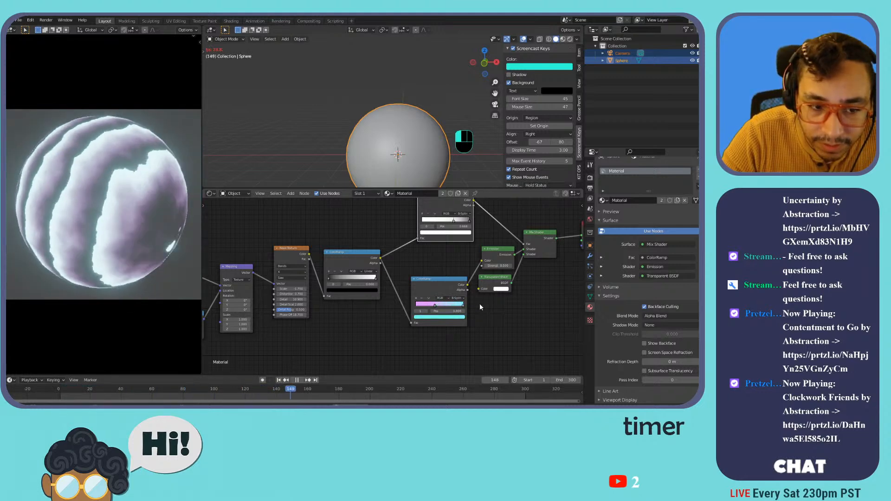
{"action": "left_click", "coordinate": [172, 213]}
{"action": "key", "text": "r"}
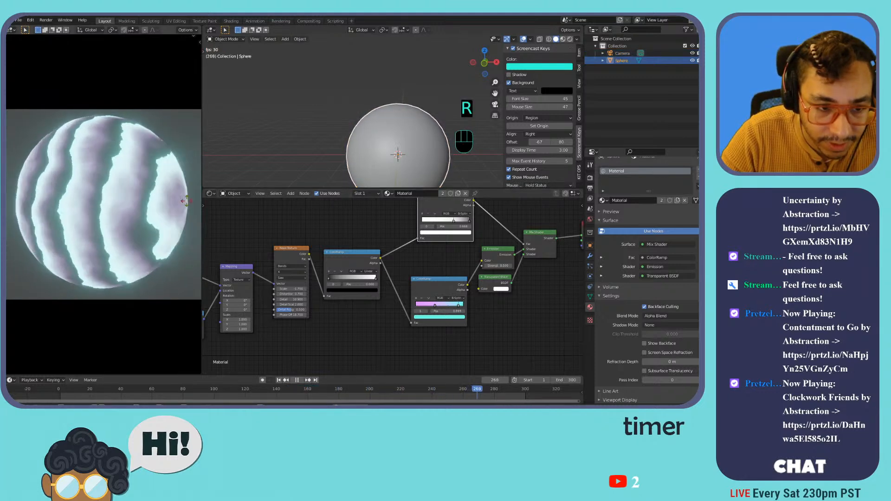
{"action": "left_click", "coordinate": [13, 199]}
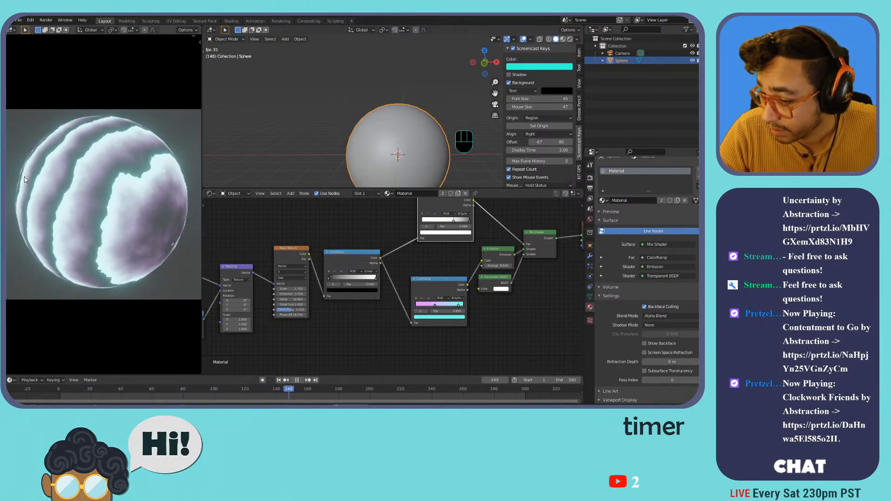
Raise the purple-cyan ColorRamp slightly and move the whole Wave Texture branch with its ColorRamp further away from the shader nodes.
{"action": "scroll", "coordinate": [409, 288], "scroll_direction": "down", "scroll_amount": 2}
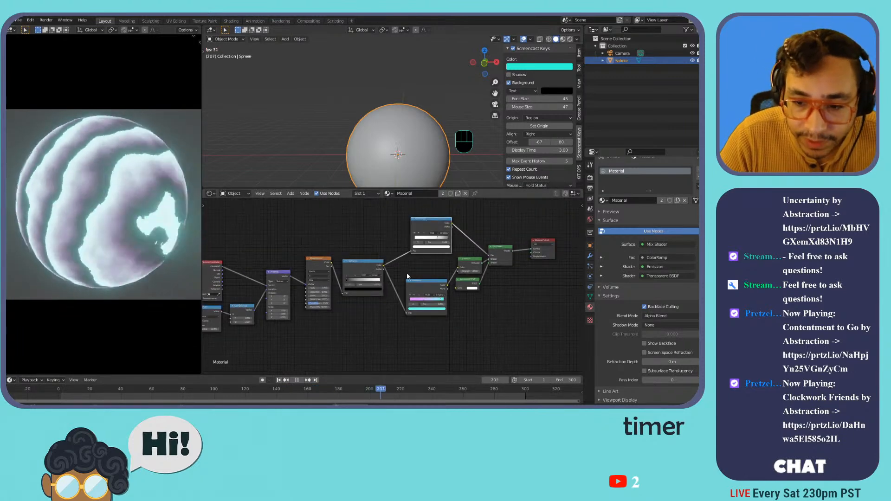
{"action": "left_click_drag", "start_coordinate": [417, 282], "coordinate": [417, 274]}
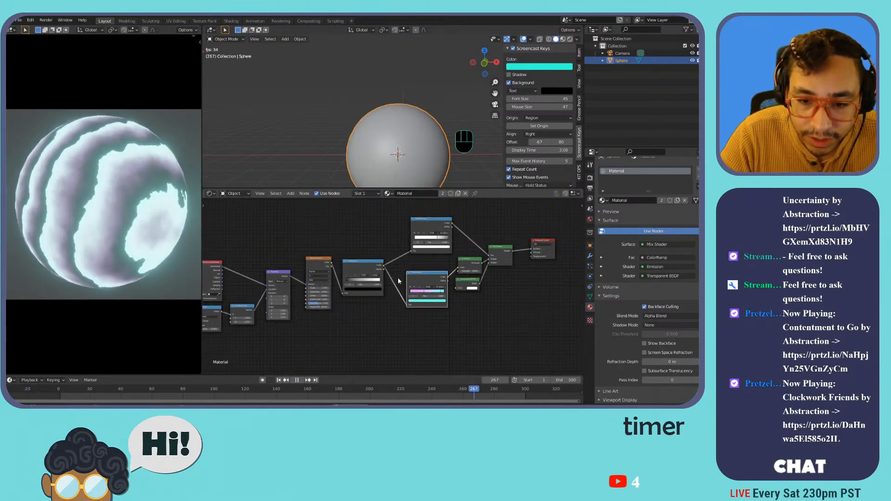
{"action": "middle_click_drag", "start_coordinate": [420, 308], "coordinate": [494, 302]}
{"action": "left_click_drag", "start_coordinate": [424, 332], "coordinate": [240, 258]}
{"action": "key", "text": "d"}
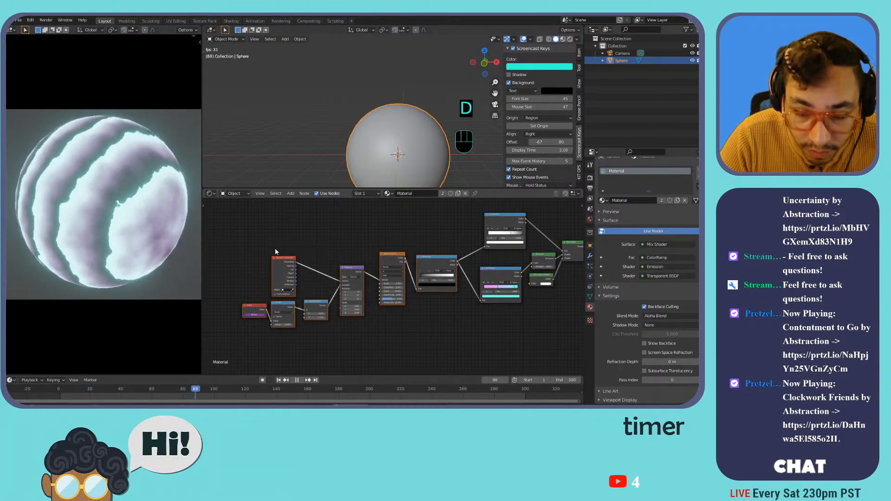
{"action": "left_click_drag", "start_coordinate": [440, 243], "coordinate": [235, 320]}
{"action": "key", "text": "g"}
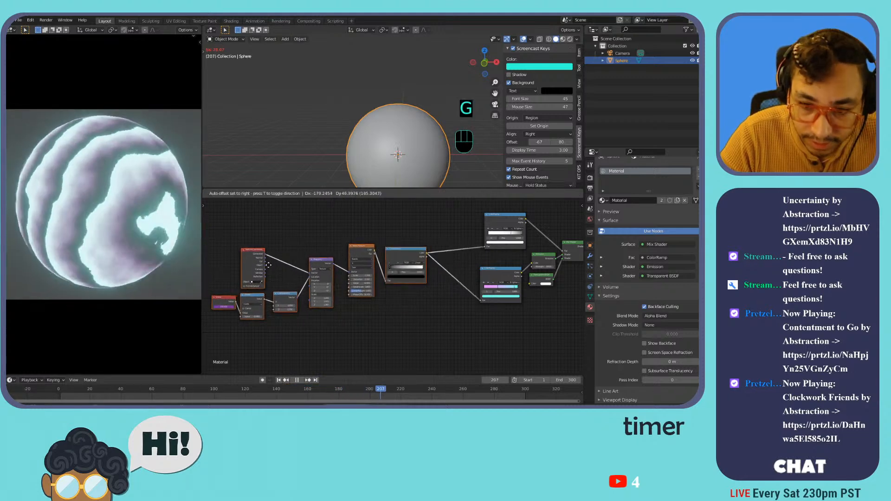
{"action": "left_click", "coordinate": [251, 257]}
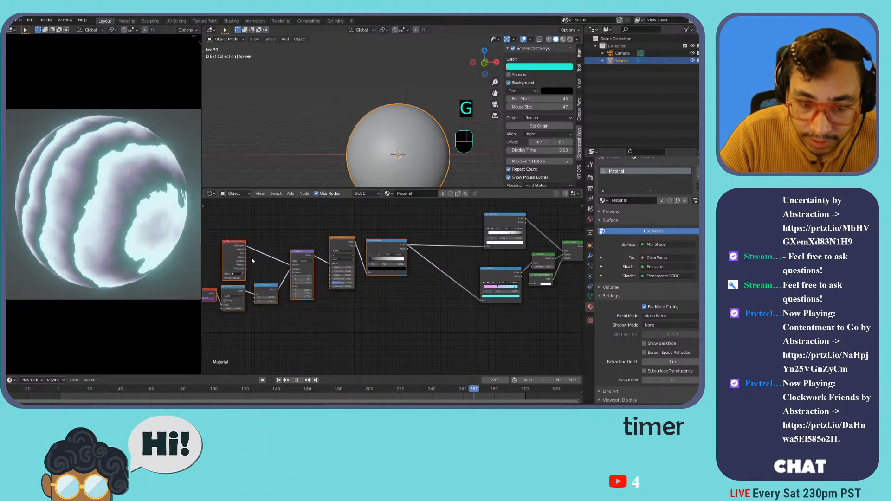
Duplicate the Wave Texture branch below the original and delete the duplicate's Value node.
{"action": "key", "text": "shift+d"}
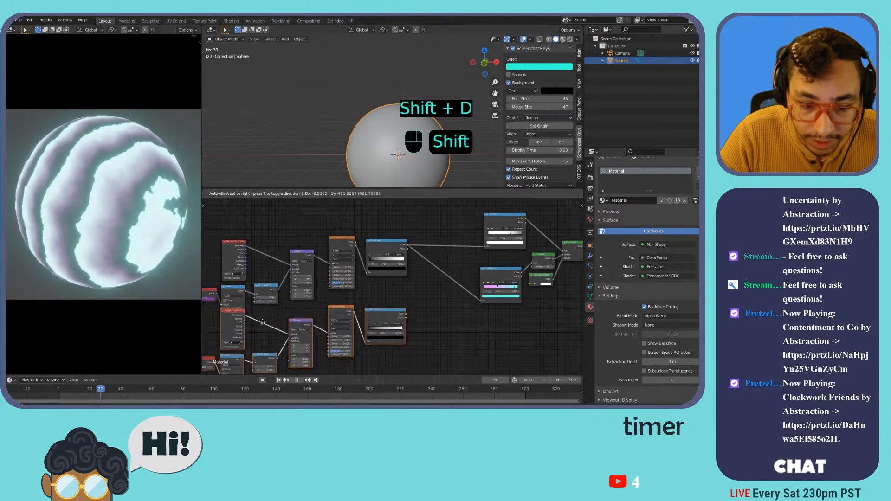
{"action": "middle_click_drag", "start_coordinate": [262, 335], "coordinate": [344, 296]}
{"action": "left_click_drag", "start_coordinate": [271, 246], "coordinate": [279, 257]}
{"action": "key", "text": "x"}
{"action": "key", "text": "ctrl+z"}
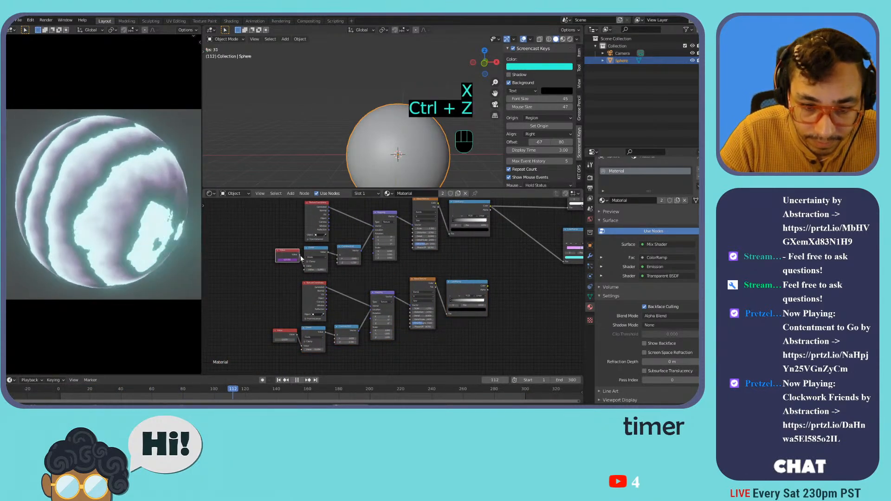
{"action": "left_click", "coordinate": [289, 332]}
{"action": "key", "text": "x"}
Add a MixRGB node that combines the original and duplicated branch ColorRamps and feeds the purple-cyan ColorRamp.
{"action": "middle_click_drag", "start_coordinate": [466, 284], "coordinate": [355, 319]}
{"action": "left_click_drag", "start_coordinate": [355, 319], "coordinate": [352, 294]}
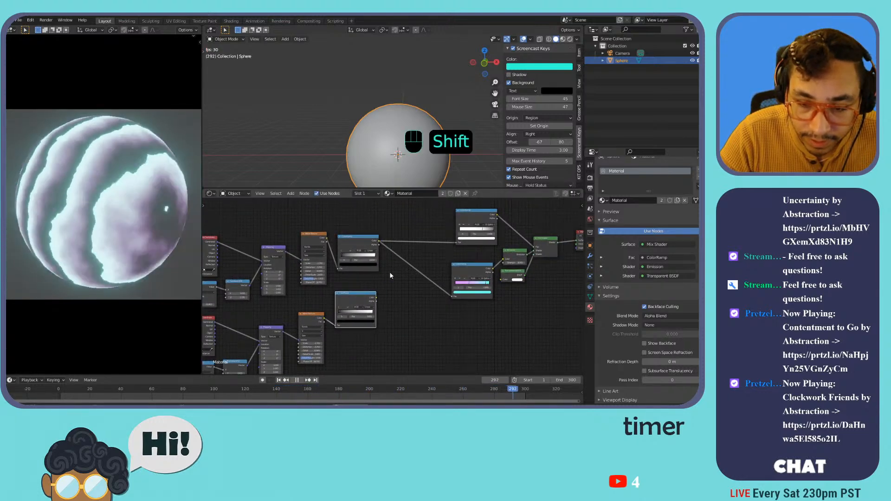
{"action": "key", "text": "shift+a"}
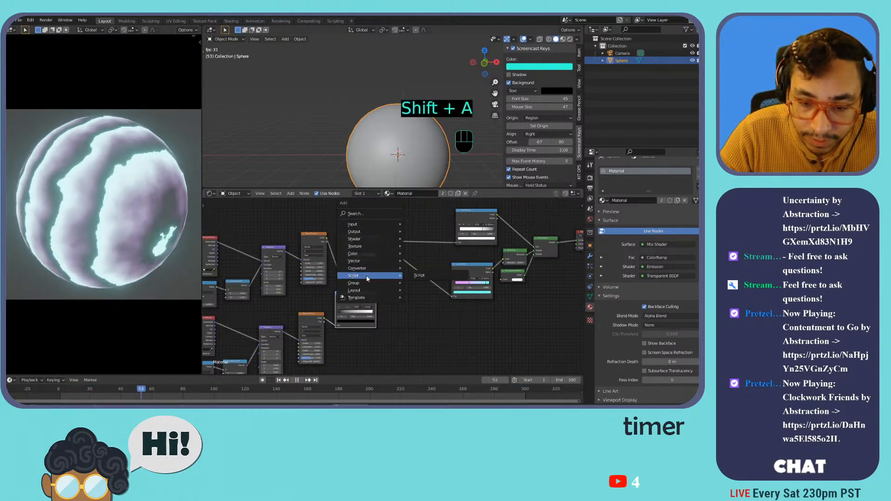
{"action": "mouse_move", "coordinate": [370, 253]}
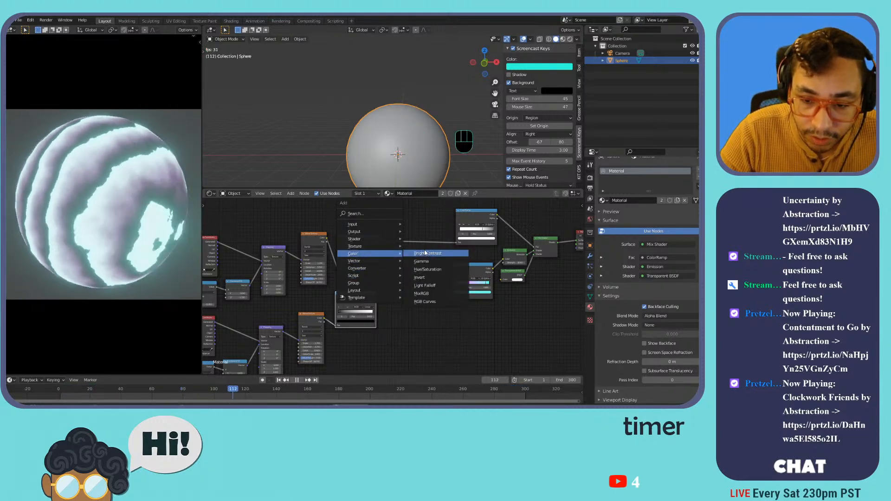
{"action": "left_click", "coordinate": [422, 293]}
{"action": "left_click_drag", "start_coordinate": [376, 299], "coordinate": [402, 302]}
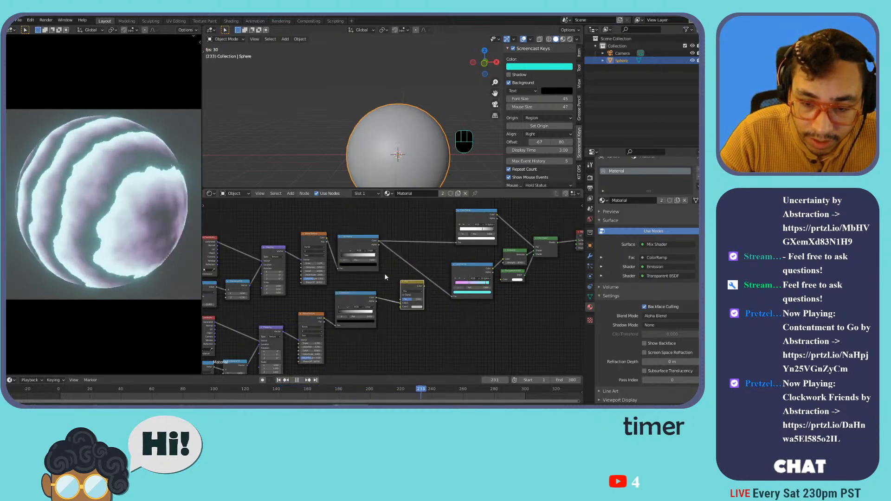
{"action": "left_click_drag", "start_coordinate": [378, 246], "coordinate": [422, 273]}
{"action": "middle_click_drag", "start_coordinate": [386, 313], "coordinate": [423, 274]}
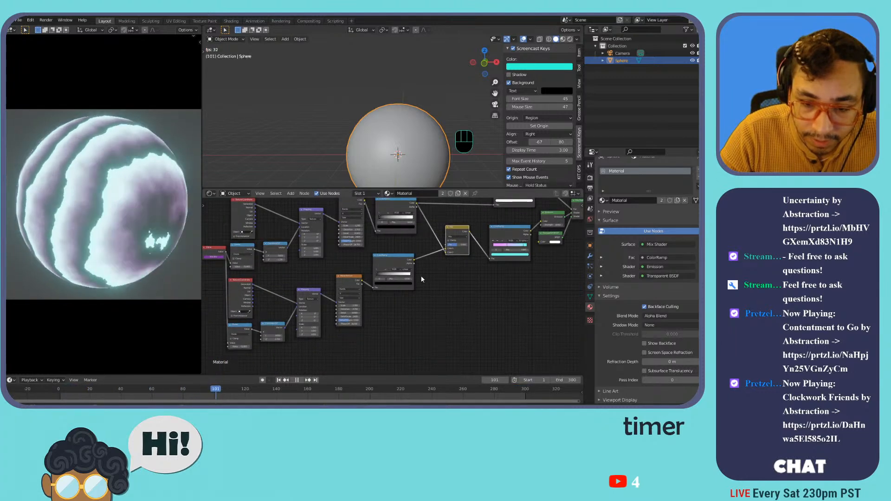
Change the duplicated Wave Texture's Phase Offset and move the white stop of its ColorRamp to about 0.27.
{"action": "scroll", "coordinate": [399, 277], "scroll_direction": "up", "scroll_amount": 1}
{"action": "left_click_drag", "start_coordinate": [342, 330], "coordinate": [351, 330]}
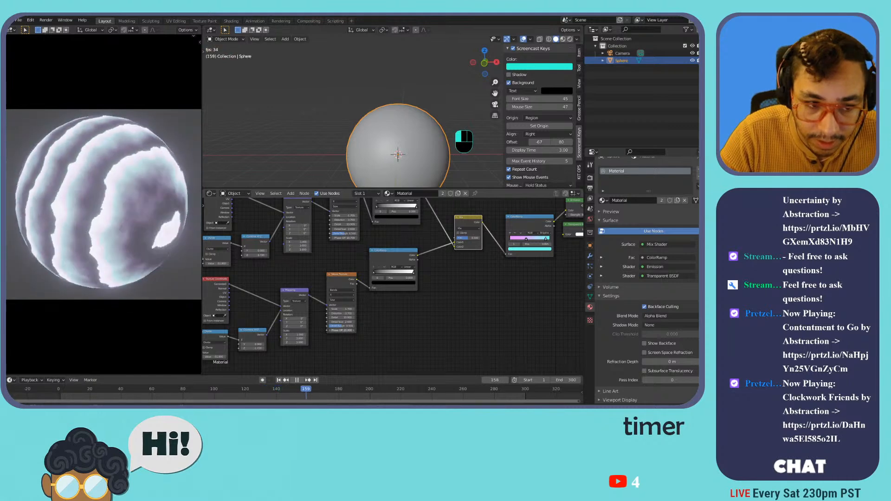
{"action": "left_click_drag", "start_coordinate": [346, 330], "coordinate": [348, 330]}
{"action": "middle_click_drag", "start_coordinate": [435, 288], "coordinate": [416, 299]}
{"action": "left_click_drag", "start_coordinate": [365, 286], "coordinate": [393, 289]}
{"action": "mouse_move", "coordinate": [393, 290]}
{"action": "left_mouse_down"}
{"action": "mouse_move", "coordinate": [358, 292]}
{"action": "mouse_move", "coordinate": [377, 266]}
{"action": "mouse_move", "coordinate": [385, 282]}
{"action": "left_mouse_up"}
{"action": "middle_click_drag", "start_coordinate": [443, 247], "coordinate": [395, 289]}
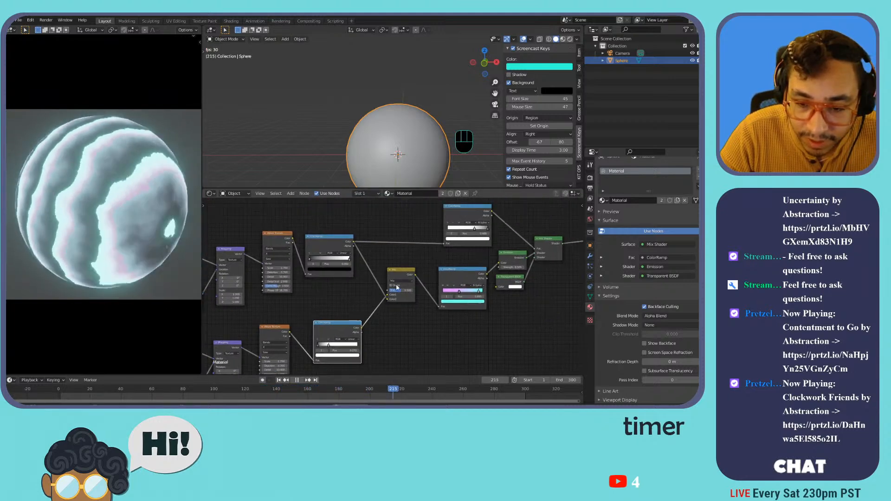
Try driving the factor ColorRamp from the MixRGB node and shifting its stops, and undo these changes.
{"action": "left_click_drag", "start_coordinate": [415, 274], "coordinate": [431, 235]}
{"action": "mouse_move", "coordinate": [488, 228]}
{"action": "left_mouse_down"}
{"action": "mouse_move", "coordinate": [450, 232]}
{"action": "mouse_move", "coordinate": [485, 233]}
{"action": "left_mouse_up"}
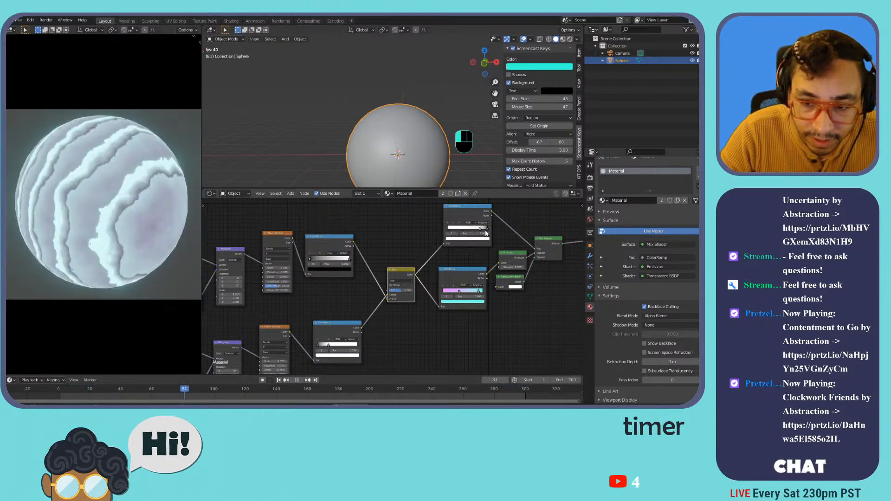
{"action": "key", "text": "ctrl+z"}
{"action": "key", "text": "ctrl+z"}
{"action": "key", "text": "ctrl+z"}
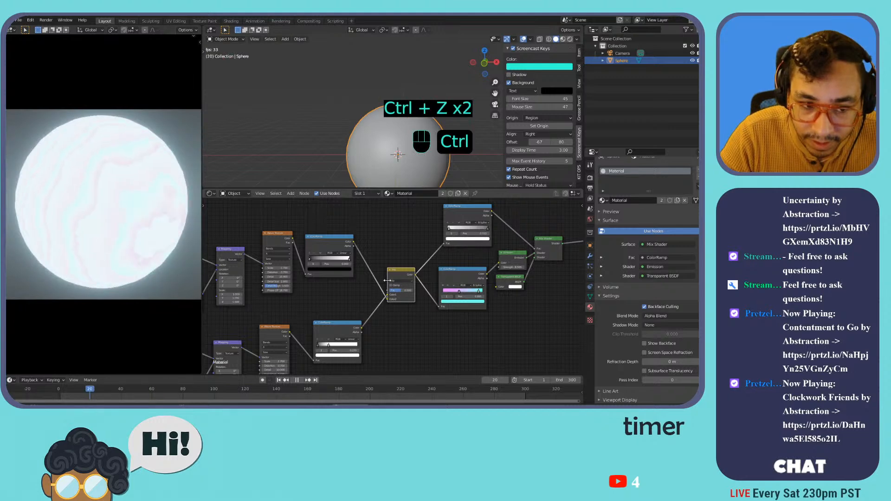
{"action": "key", "text": "ctrl+z"}
{"action": "key", "text": "ctrl+z"}
{"action": "key", "text": "ctrl+shift+z"}
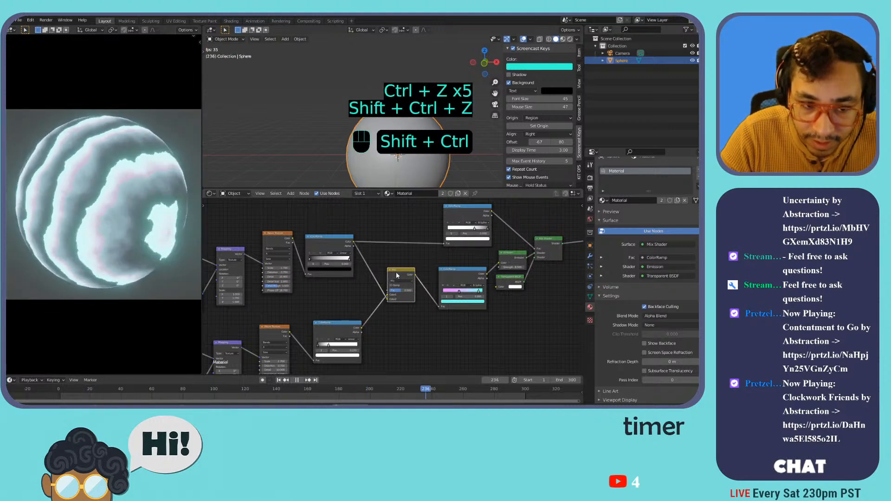
Shift the factor ColorRamp's stop closer to the dark end and raise the Emission strength to about 10.
{"action": "left_click_drag", "start_coordinate": [475, 228], "coordinate": [480, 230]}
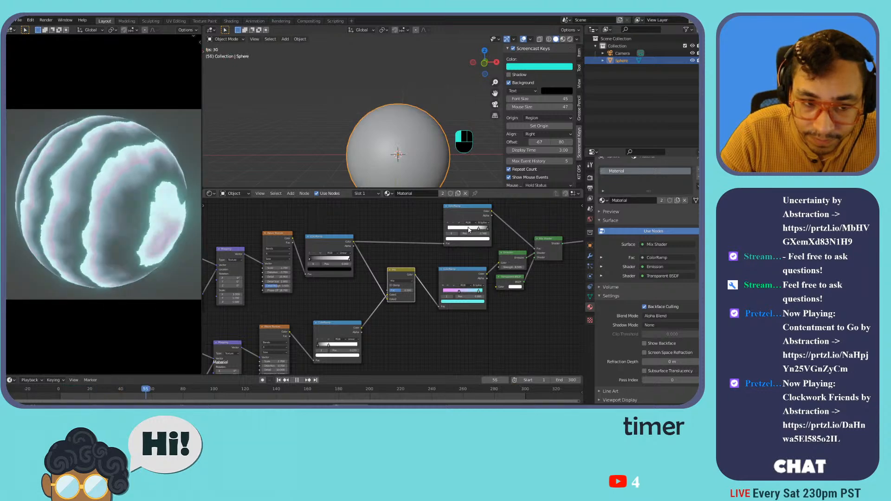
{"action": "middle_click_drag", "start_coordinate": [485, 264], "coordinate": [416, 259]}
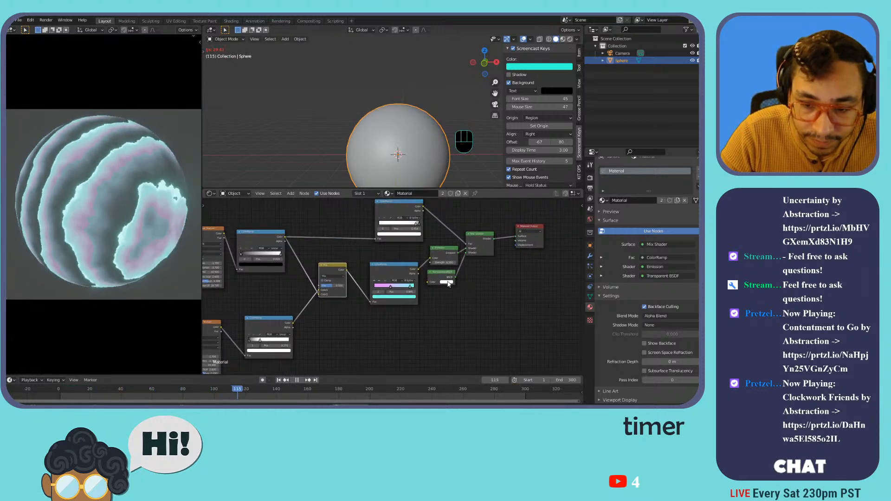
{"action": "left_click_drag", "start_coordinate": [443, 262], "coordinate": [487, 263]}
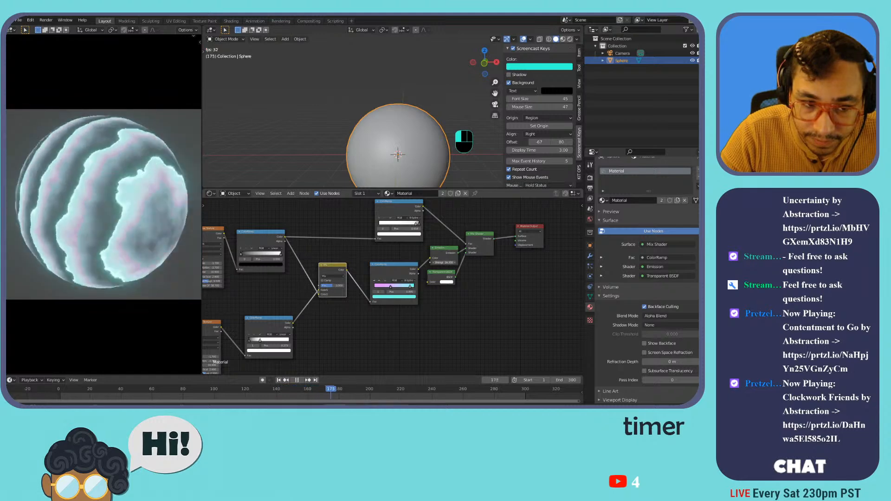
Pause the animation and set the MixRGB node's blending mode to Add with a factor of 1.
{"action": "middle_click_drag", "start_coordinate": [212, 371], "coordinate": [291, 321]}
{"action": "key", "text": "space"}
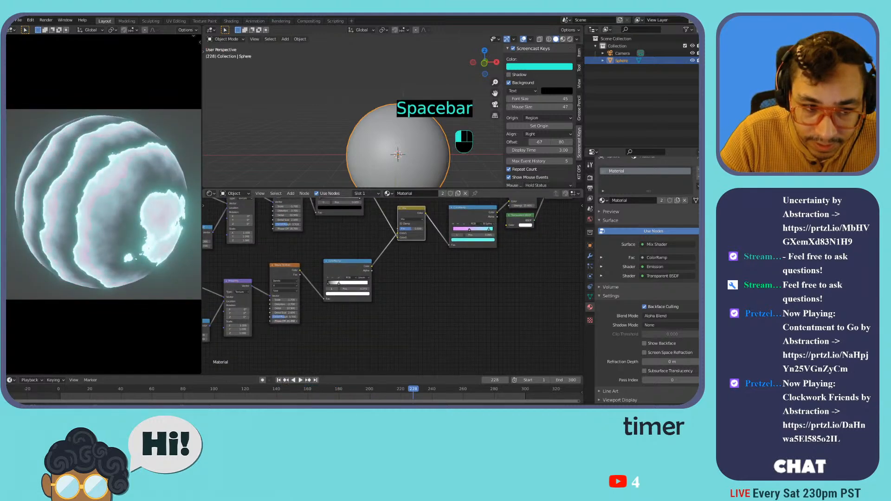
{"action": "left_click", "coordinate": [410, 219]}
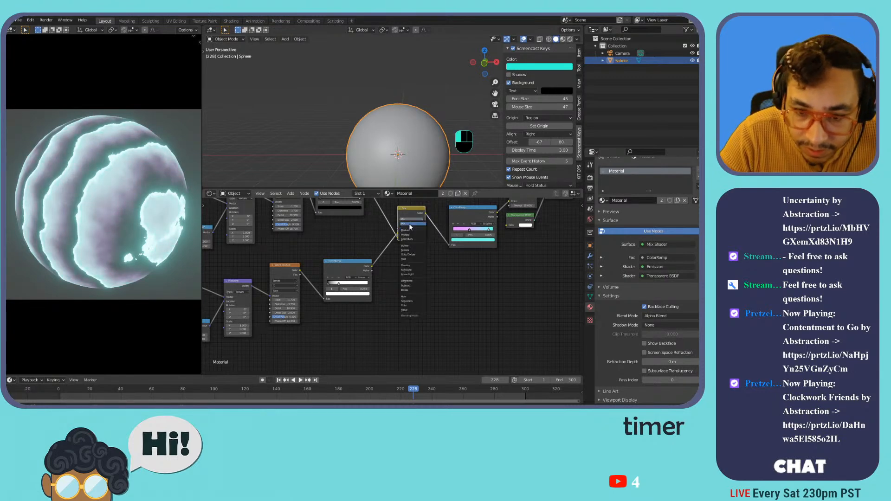
{"action": "left_click", "coordinate": [409, 259]}
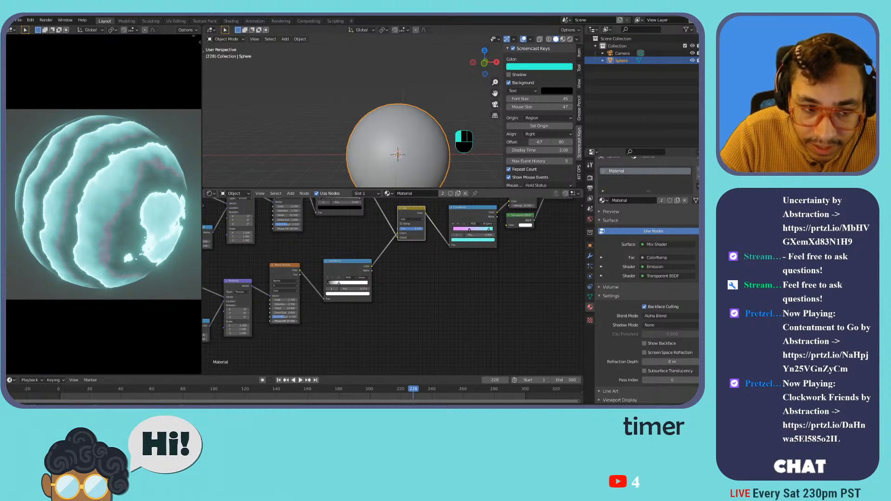
{"action": "middle_click_drag", "start_coordinate": [406, 259], "coordinate": [344, 315]}
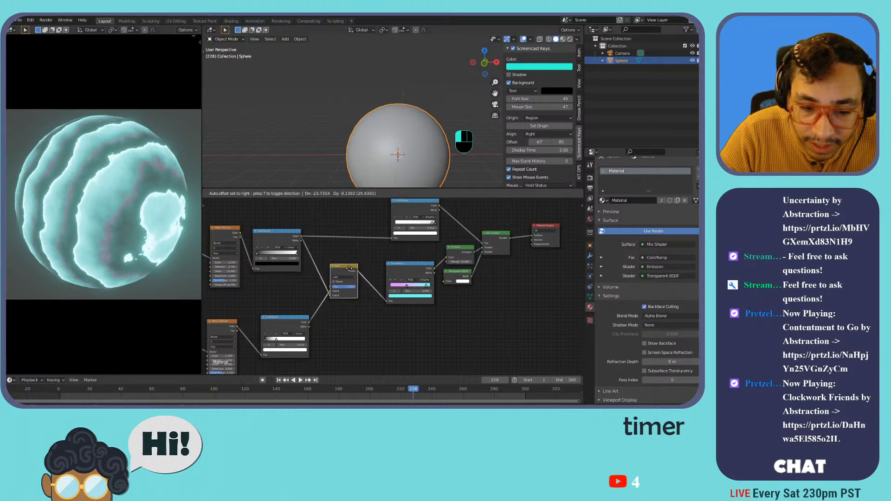
Try reversing the purple and cyan colours of the emission ColorRamp, resume playback, and undo the reversal.
{"action": "middle_click_drag", "start_coordinate": [252, 340], "coordinate": [299, 291]}
{"action": "scroll", "coordinate": [284, 298], "scroll_direction": "up", "scroll_amount": 1}
{"action": "left_click", "coordinate": [469, 228]}
{"action": "mouse_move", "coordinate": [482, 228]}
{"action": "left_mouse_down"}
{"action": "mouse_move", "coordinate": [503, 224]}
{"action": "mouse_move", "coordinate": [496, 225]}
{"action": "left_mouse_up"}
{"action": "key", "text": "space"}
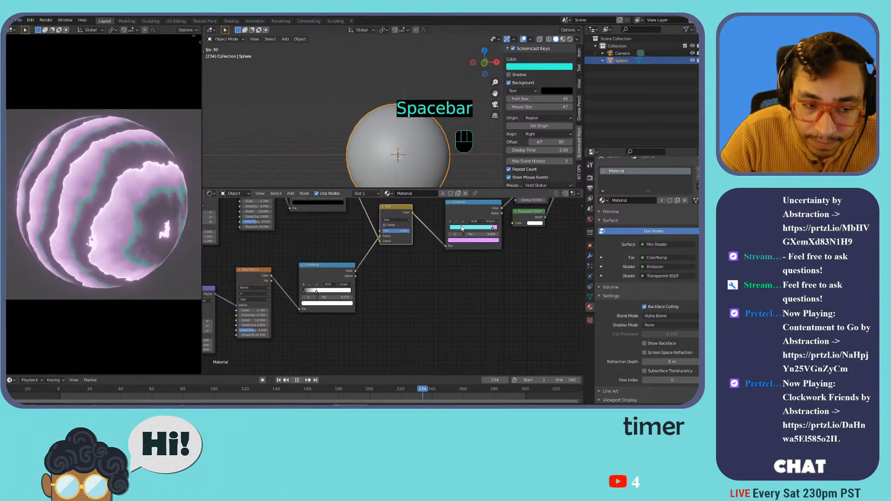
{"action": "key", "text": "ctrl+z"}
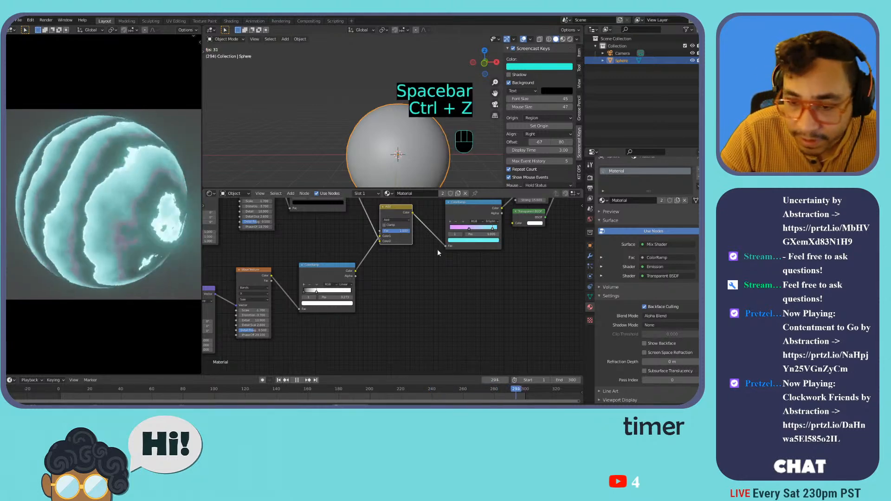
Try shifting the white stop of the duplicated branch's ColorRamp and undo the move.
{"action": "scroll", "coordinate": [365, 282], "scroll_direction": "up", "scroll_amount": 2}
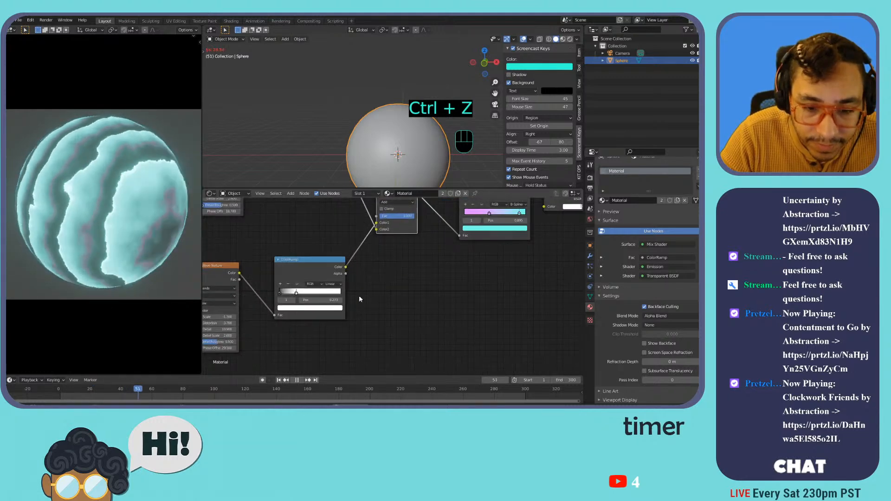
{"action": "middle_click_drag", "start_coordinate": [366, 294], "coordinate": [447, 280]}
{"action": "left_click_drag", "start_coordinate": [392, 274], "coordinate": [398, 273]}
{"action": "key", "text": "ctrl+z"}
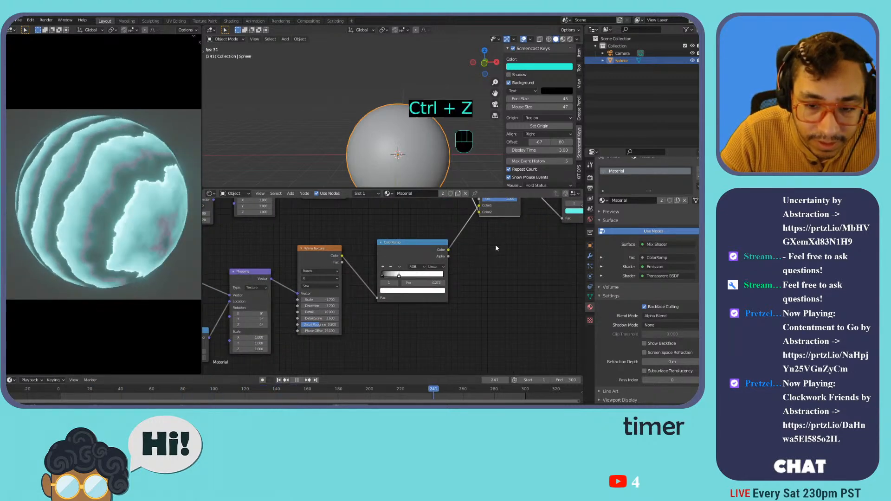
Set the blending mode of the node mixing the two branch ColorRamps to Multiply.
{"action": "middle_click_drag", "start_coordinate": [495, 244], "coordinate": [400, 335]}
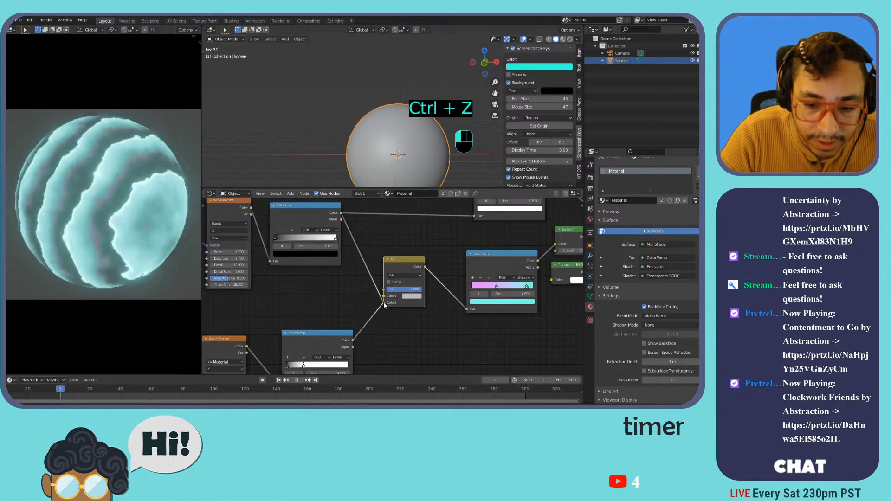
{"action": "left_click", "coordinate": [407, 275]}
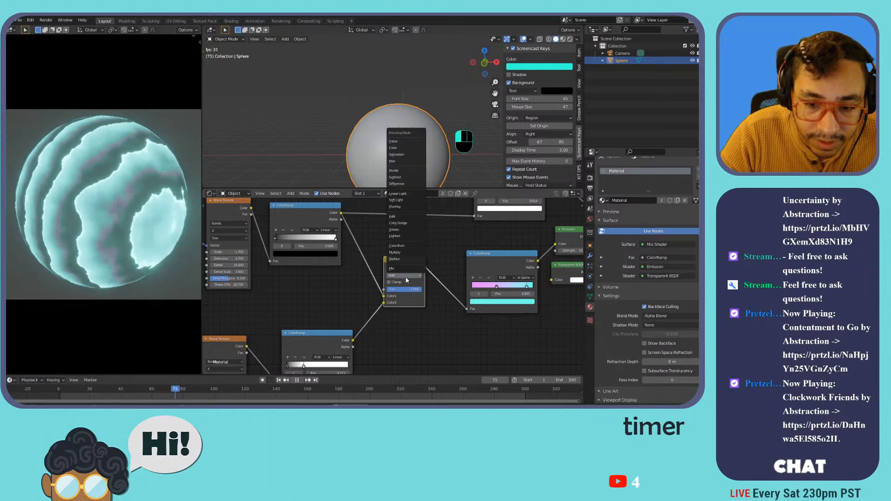
{"action": "left_click", "coordinate": [408, 253]}
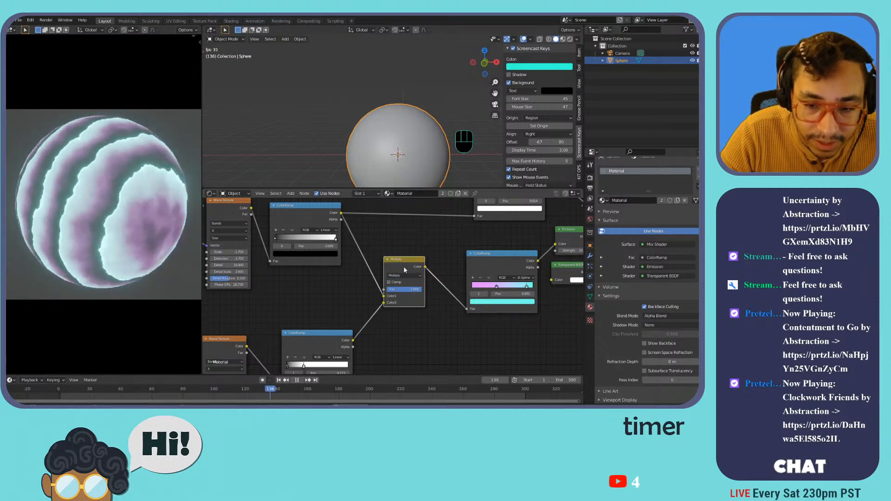
{"action": "middle_click_drag", "start_coordinate": [460, 255], "coordinate": [402, 285]}
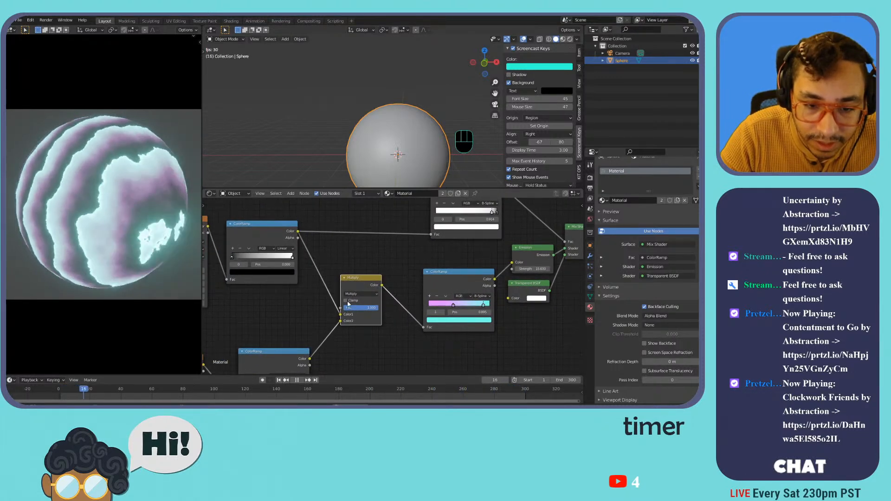
Feed the Multiply node's colour output into the factor of the ColorRamp that controls the Mix Shader blend.
{"action": "left_click_drag", "start_coordinate": [382, 285], "coordinate": [432, 235]}
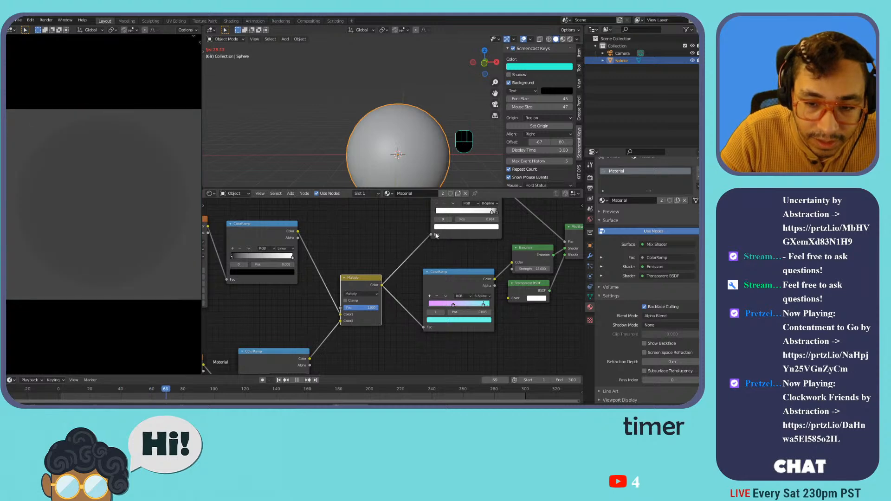
{"action": "middle_click_drag", "start_coordinate": [414, 256], "coordinate": [373, 278]}
{"action": "left_click", "coordinate": [448, 233]}
{"action": "mouse_move", "coordinate": [449, 235]}
{"action": "left_mouse_down"}
{"action": "mouse_move", "coordinate": [420, 235]}
{"action": "mouse_move", "coordinate": [451, 234]}
{"action": "left_mouse_up"}
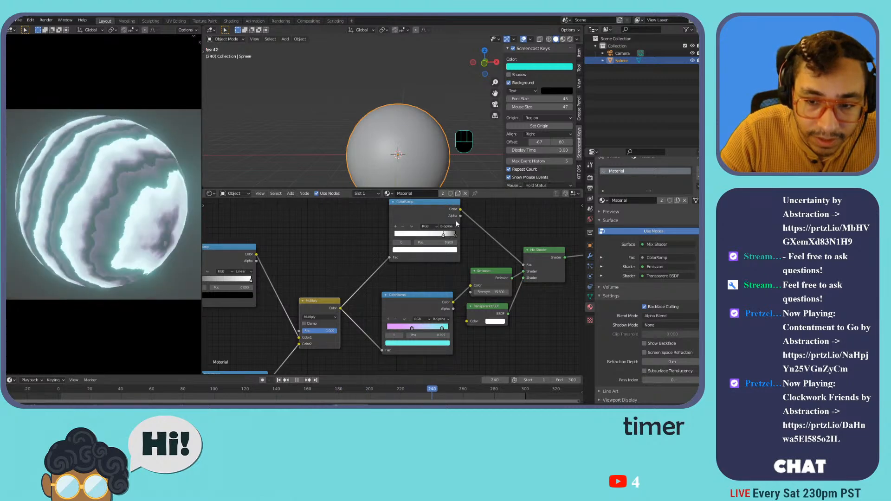
Set the Mix Shader's ColorRamp to Constant interpolation, moving its white stop to the start and its black stop near the end.
{"action": "left_click", "coordinate": [448, 226]}
{"action": "left_click", "coordinate": [447, 262]}
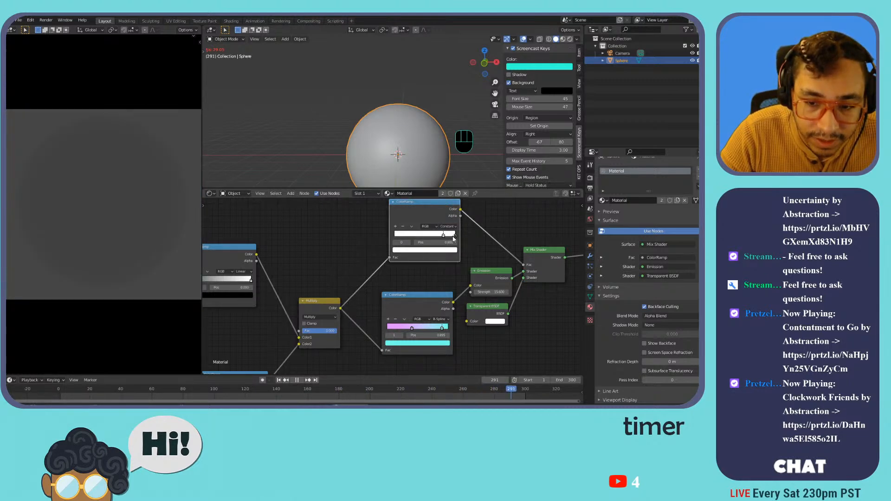
{"action": "left_click", "coordinate": [454, 235]}
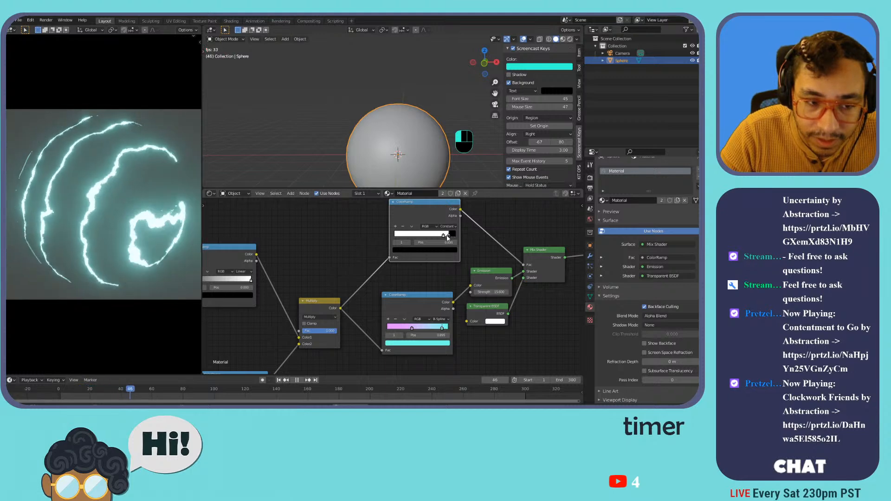
{"action": "left_click_drag", "start_coordinate": [445, 237], "coordinate": [419, 241]}
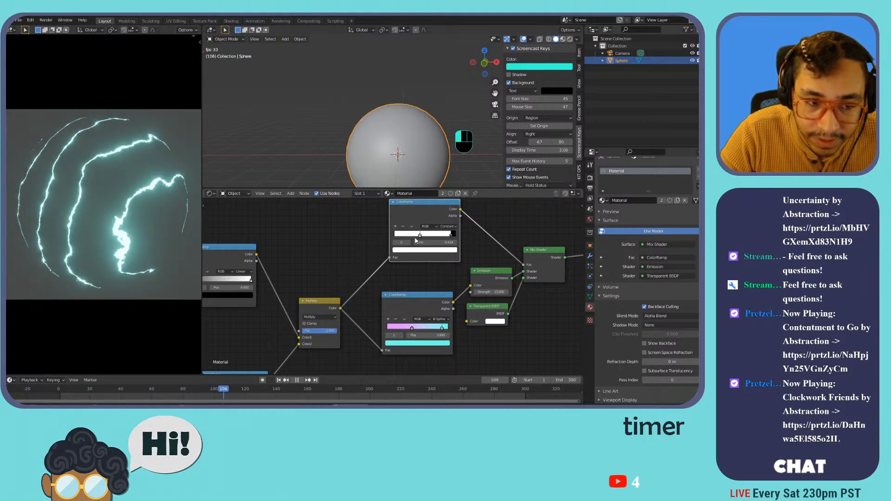
{"action": "left_click", "coordinate": [453, 235]}
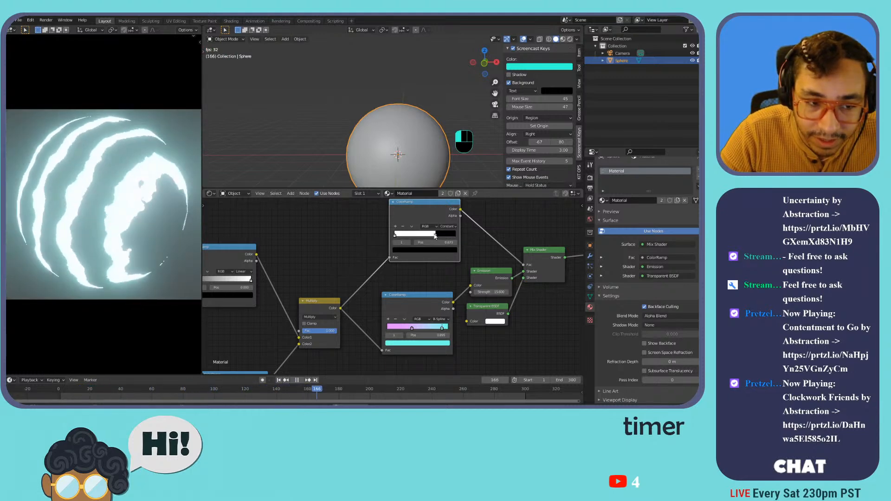
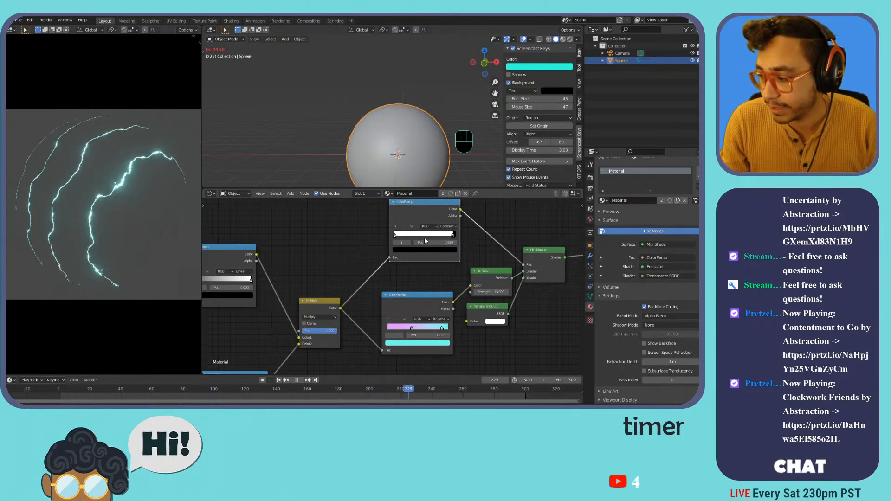
Try different Y rotations on the upper branch's Mapping node during playback and undo them.
{"action": "key", "text": "space"}
{"action": "key", "text": "space"}
{"action": "middle_click_drag", "start_coordinate": [258, 243], "coordinate": [445, 214]}
{"action": "scroll", "coordinate": [360, 244], "scroll_direction": "down", "scroll_amount": 3}
{"action": "middle_click_drag", "start_coordinate": [331, 281], "coordinate": [363, 282]}
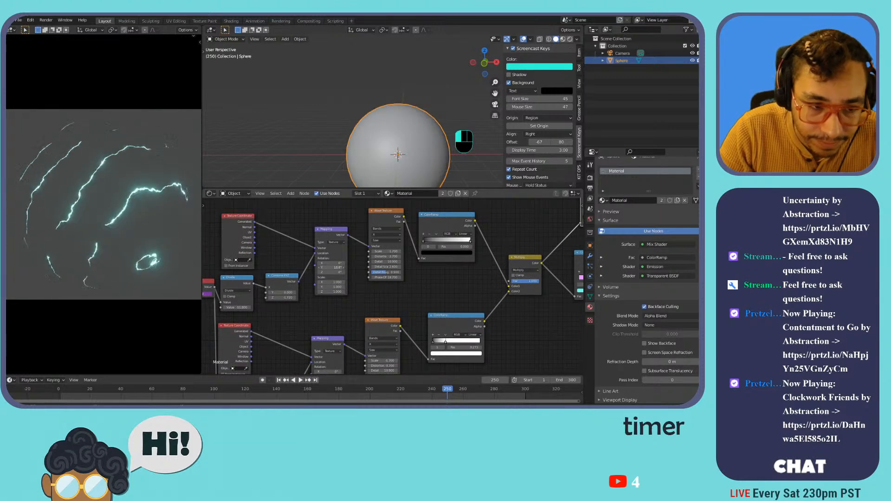
{"action": "key", "text": "ctrl+z"}
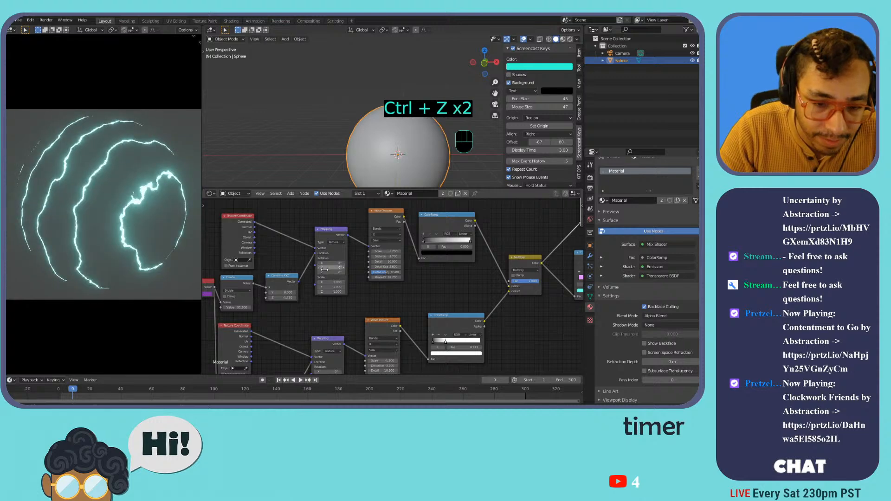
{"action": "key", "text": "space"}
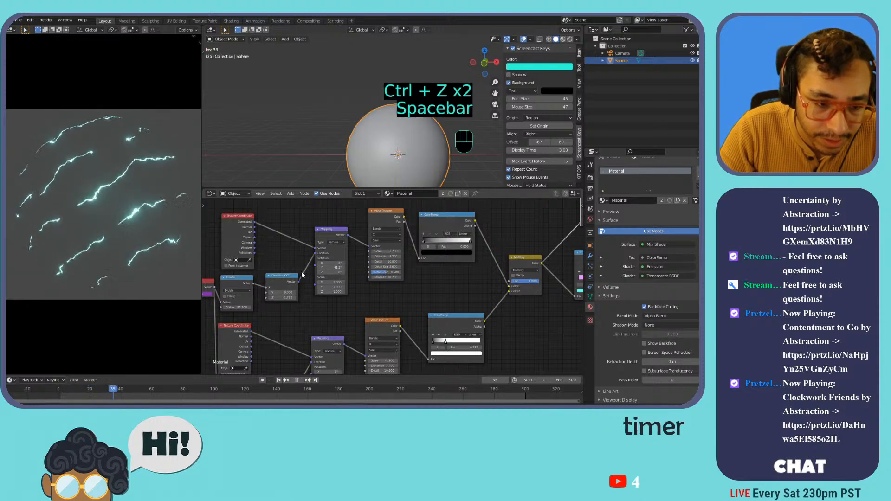
{"action": "key", "text": "ctrl+z"}
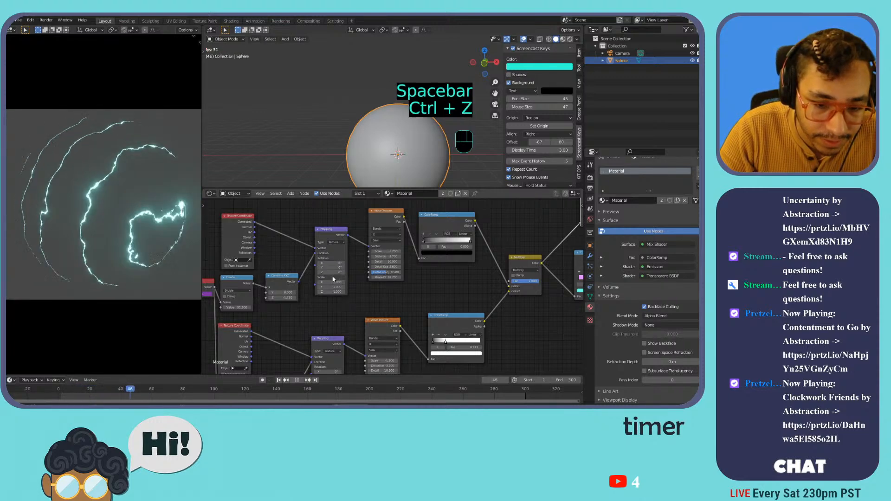
{"action": "key", "text": "ctrl+z"}
{"action": "middle_click_drag", "start_coordinate": [354, 286], "coordinate": [352, 252]}
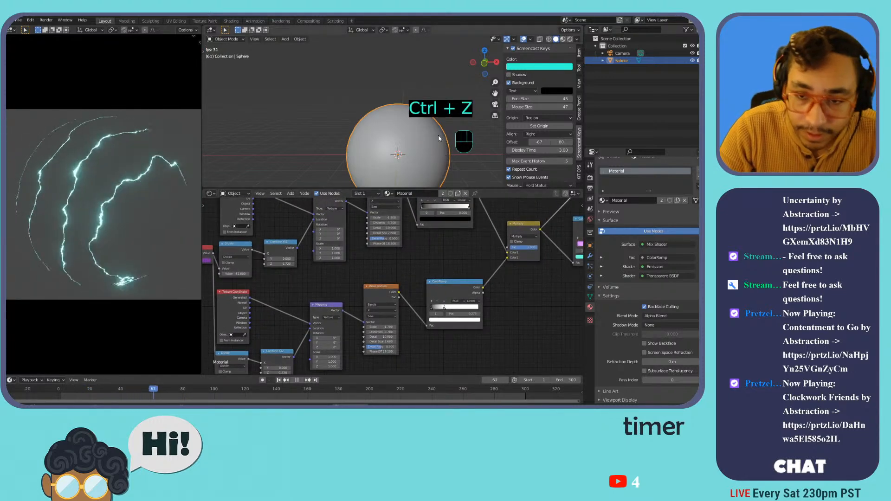
Show the 3D viewport through the camera in Rendered shading, with the sidebar and overlays hidden.
{"action": "key", "text": "KP_0"}
{"action": "key", "text": "Home"}
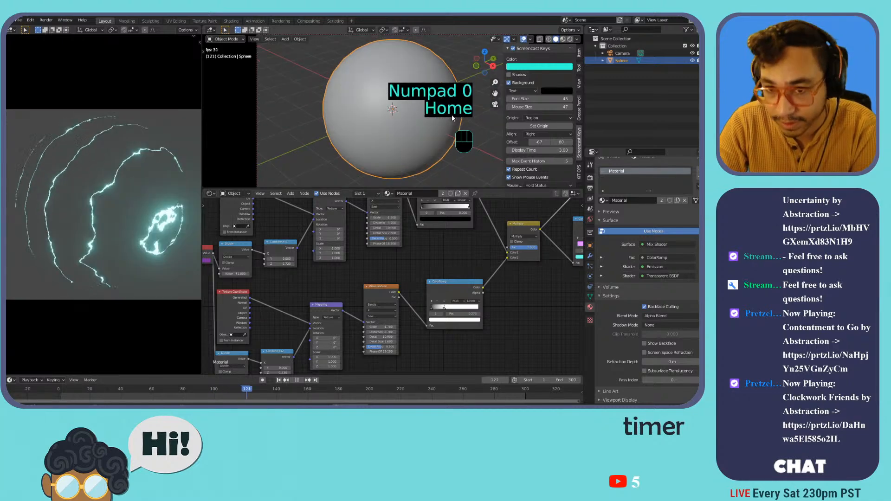
{"action": "left_click", "coordinate": [570, 39]}
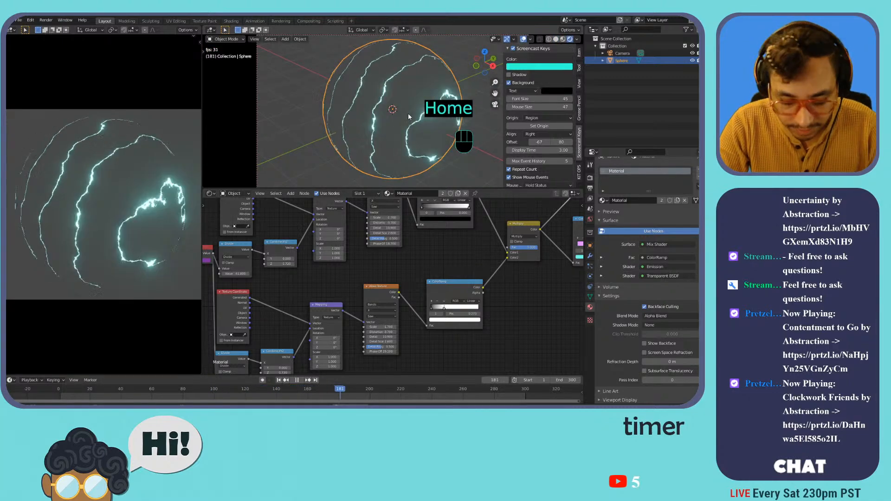
{"action": "key", "text": "n"}
{"action": "left_click", "coordinate": [523, 39]}
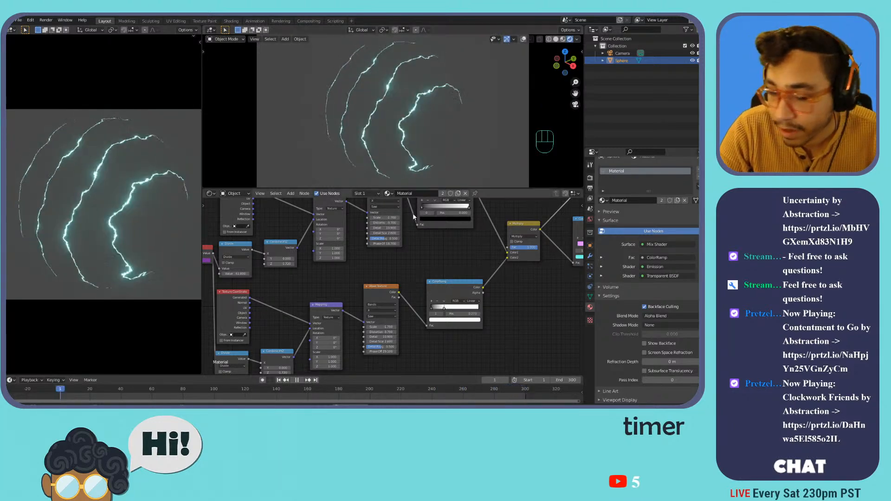
Pause the animation and undo the last few trial edits to the node setup.
{"action": "key", "text": "space"}
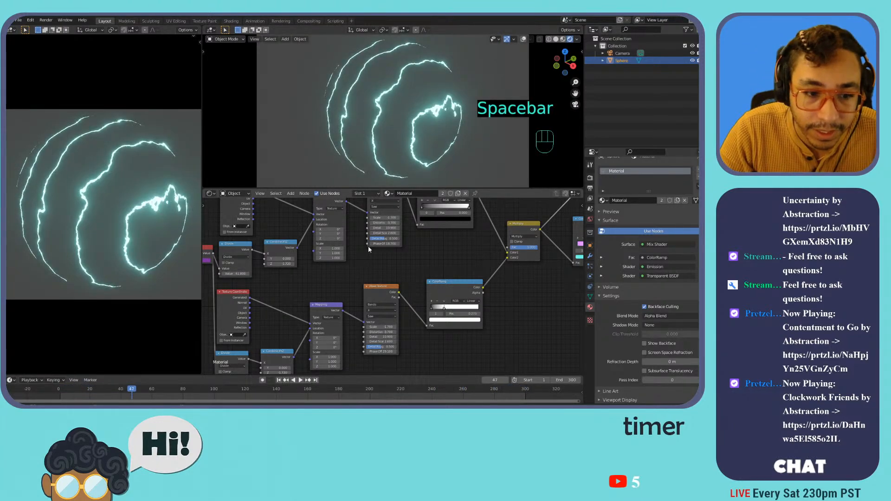
{"action": "middle_click_drag", "start_coordinate": [387, 275], "coordinate": [391, 238]}
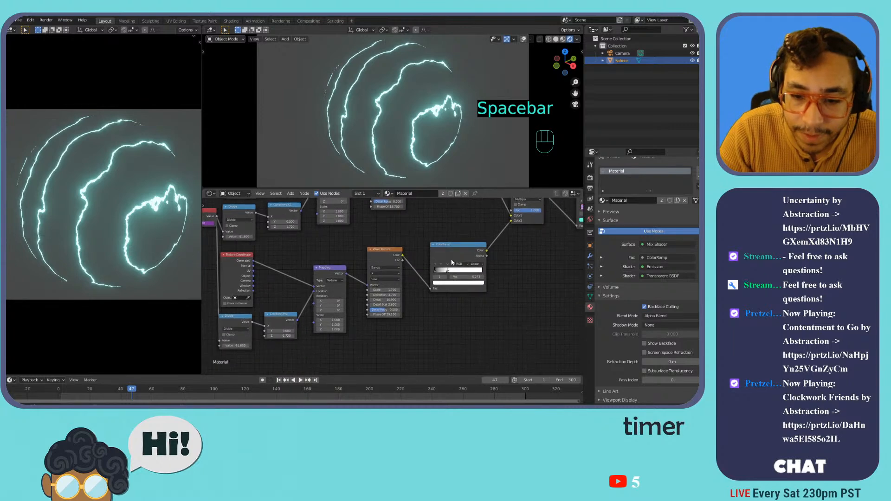
{"action": "key", "text": "ctrl+z"}
{"action": "key", "text": "ctrl+z"}
{"action": "key", "text": "ctrl+z"}
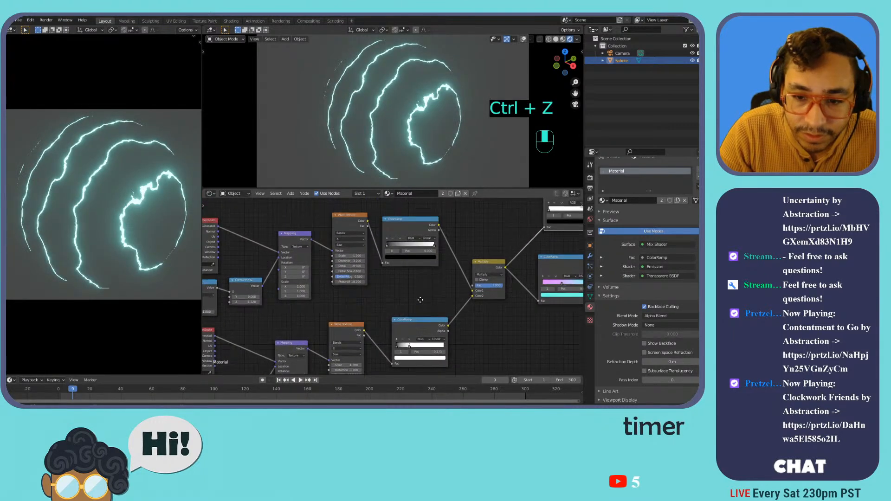
Fine-tune the Constant ColorRamp's black stop, bring the emission ColorRamp's purple and cyan stops closer together, and resume playback.
{"action": "middle_click_drag", "start_coordinate": [554, 224], "coordinate": [426, 256]}
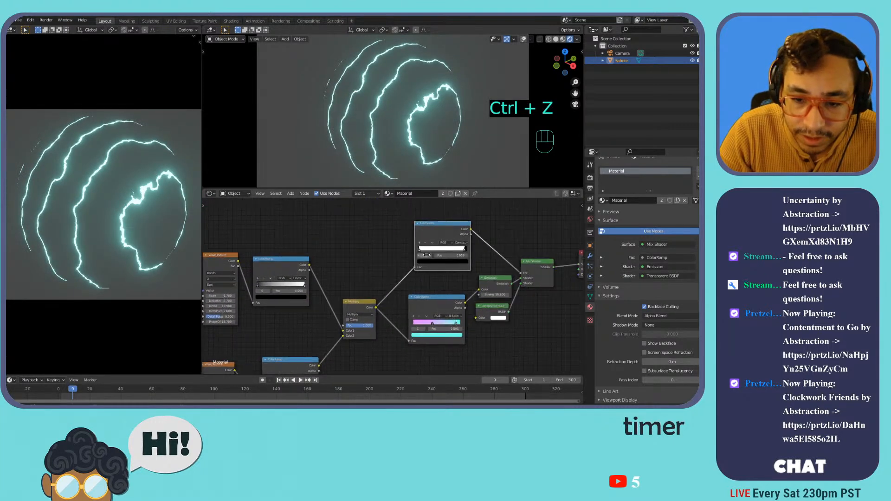
{"action": "mouse_move", "coordinate": [468, 251]}
{"action": "left_mouse_down"}
{"action": "mouse_move", "coordinate": [437, 251]}
{"action": "mouse_move", "coordinate": [472, 248]}
{"action": "left_mouse_up"}
{"action": "key", "text": "space"}
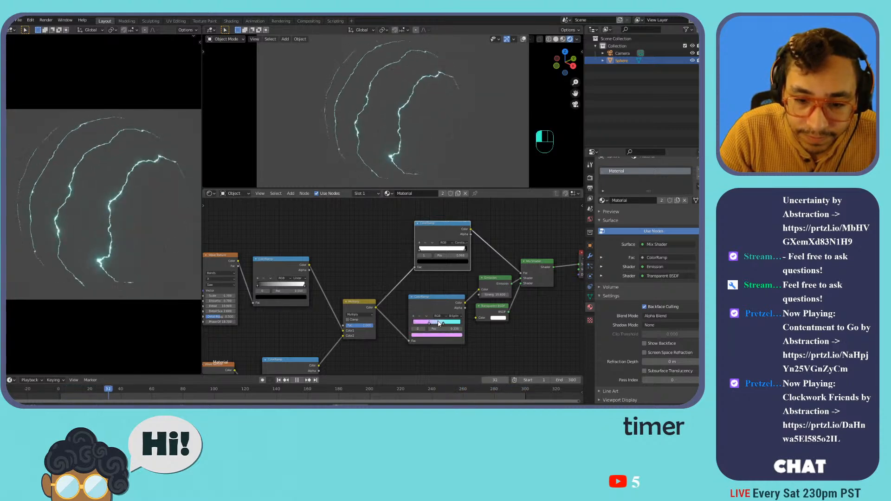
Move the white stop of the lower branch's ColorRamp to slightly before the middle of the gradient.
{"action": "key", "text": "space"}
{"action": "middle_click_drag", "start_coordinate": [370, 343], "coordinate": [423, 264]}
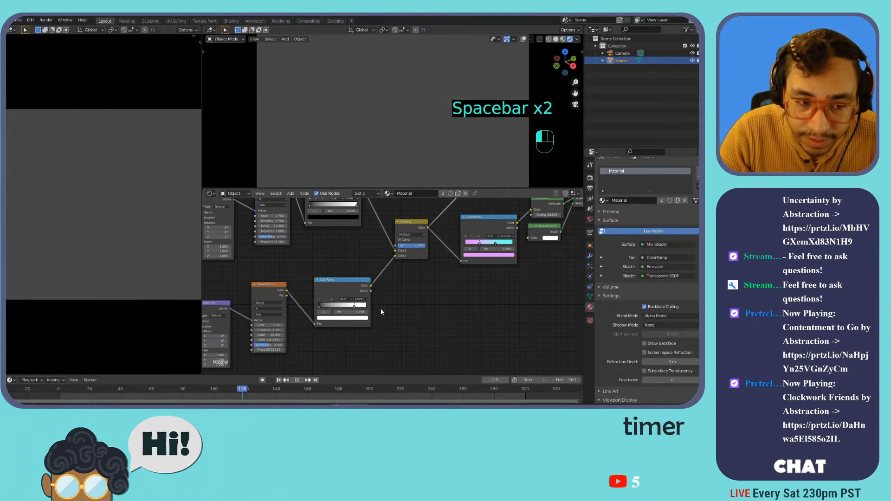
{"action": "left_click_drag", "start_coordinate": [342, 306], "coordinate": [326, 307]}
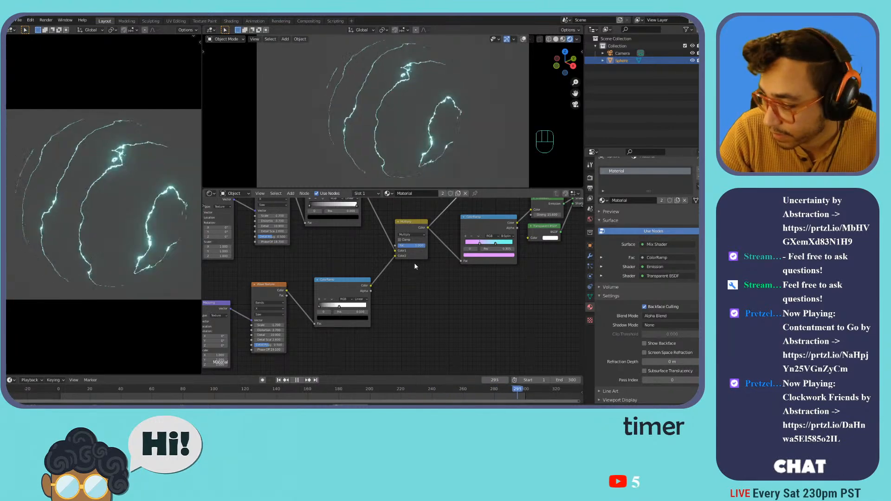
Drive the emission ColorRamp's factor from the upper Texture Coordinate node and check the colour gradient around the sphere.
{"action": "middle_click_drag", "start_coordinate": [434, 269], "coordinate": [374, 290]}
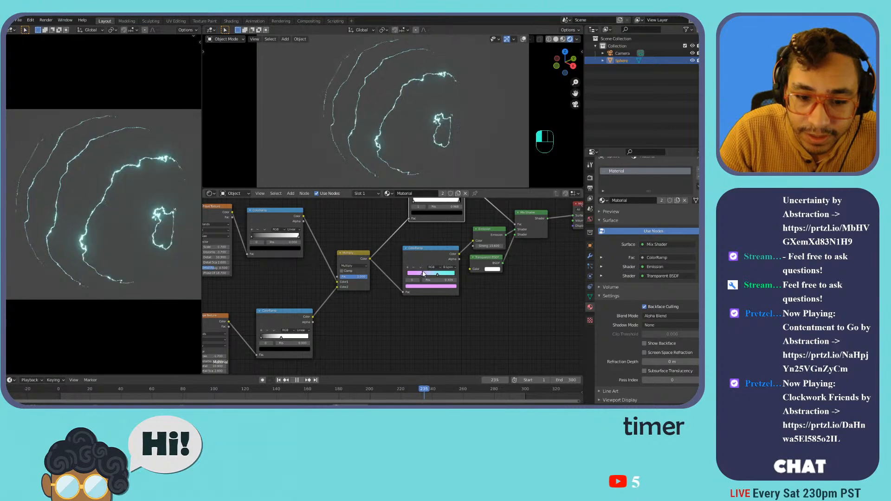
{"action": "scroll", "coordinate": [316, 286], "scroll_direction": "down", "scroll_amount": 4}
{"action": "middle_click_drag", "start_coordinate": [317, 284], "coordinate": [410, 270]}
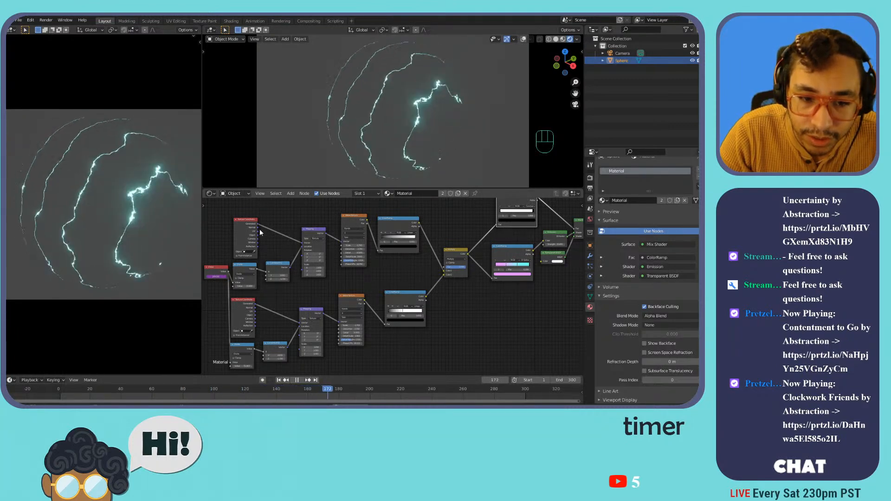
{"action": "left_click_drag", "start_coordinate": [259, 227], "coordinate": [490, 278]}
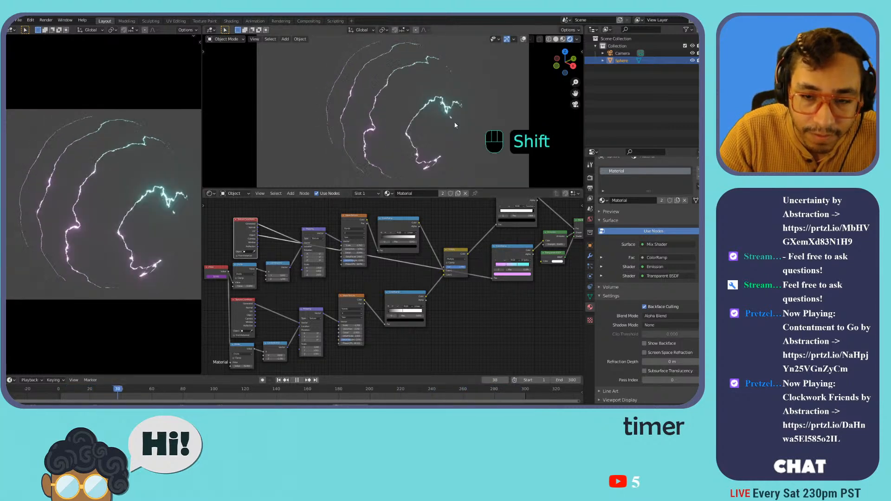
{"action": "middle_click_drag", "start_coordinate": [421, 136], "coordinate": [377, 139]}
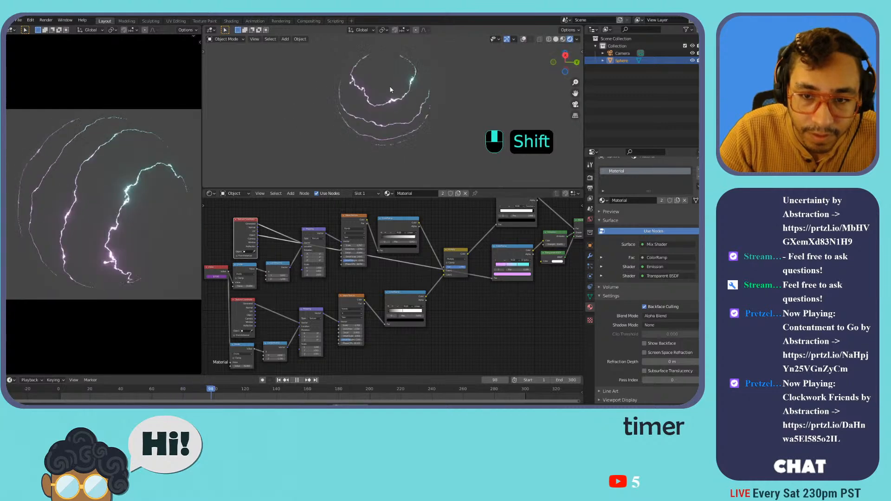
{"action": "middle_click_drag", "start_coordinate": [385, 83], "coordinate": [393, 100]}
{"action": "scroll", "coordinate": [392, 101], "scroll_direction": "up", "scroll_amount": 3}
{"action": "middle_click_drag", "start_coordinate": [477, 267], "coordinate": [405, 284]}
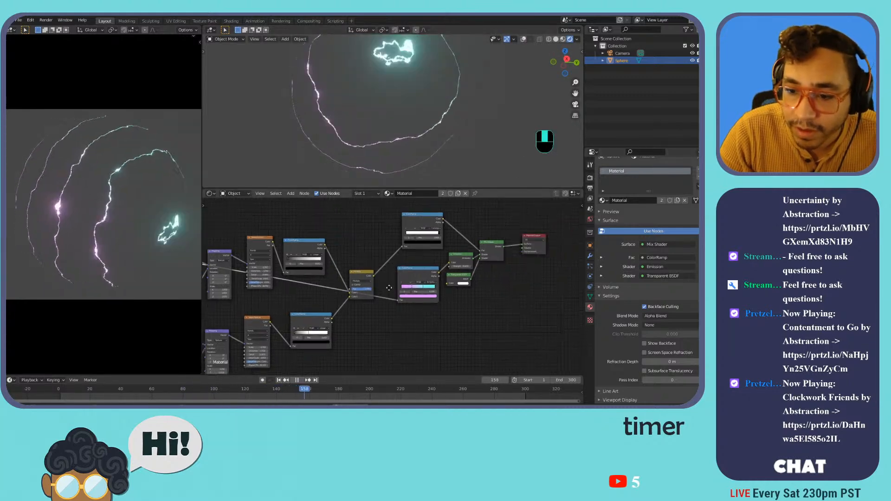
{"action": "scroll", "coordinate": [514, 261], "scroll_direction": "up", "scroll_amount": 3}
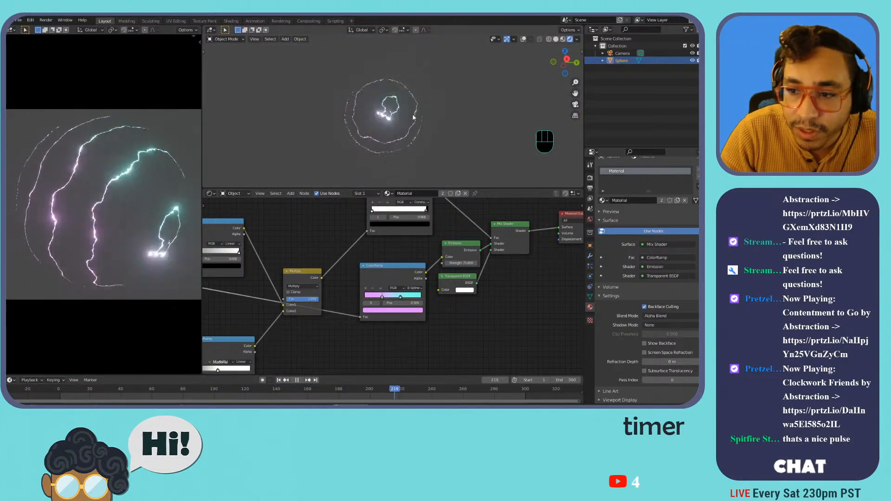
Rename the sphere's material to Energy.
{"action": "double_click", "coordinate": [615, 170]}
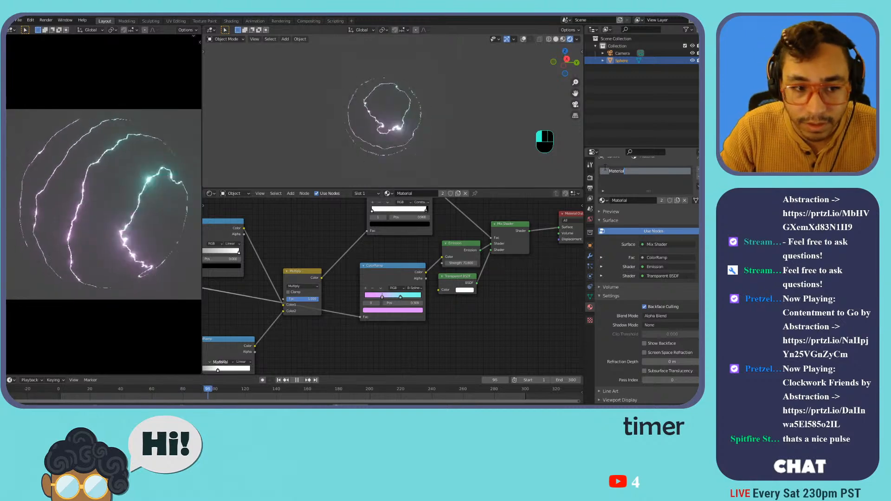
{"action": "type", "text": "Energy"}
{"action": "key", "text": "Return"}
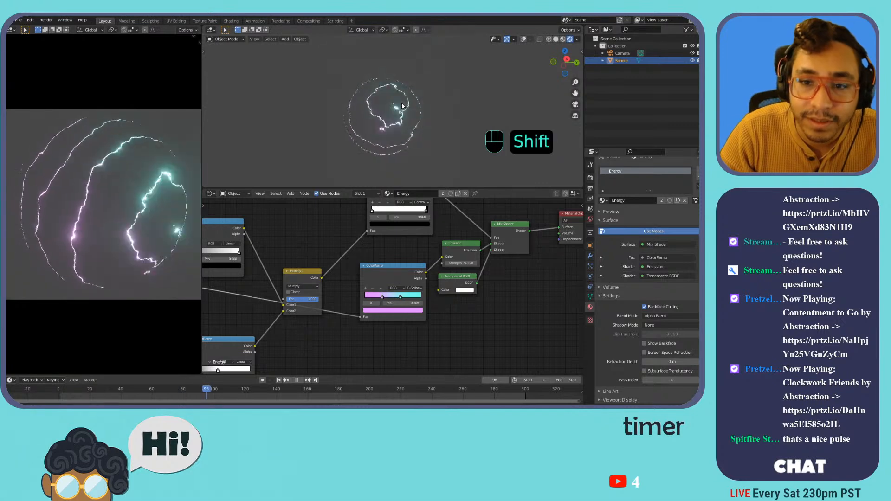
Add a monkey mesh, switch to the front view, and assign the Energy material to it.
{"action": "key", "text": "shift+a"}
{"action": "mouse_move", "coordinate": [401, 103]}
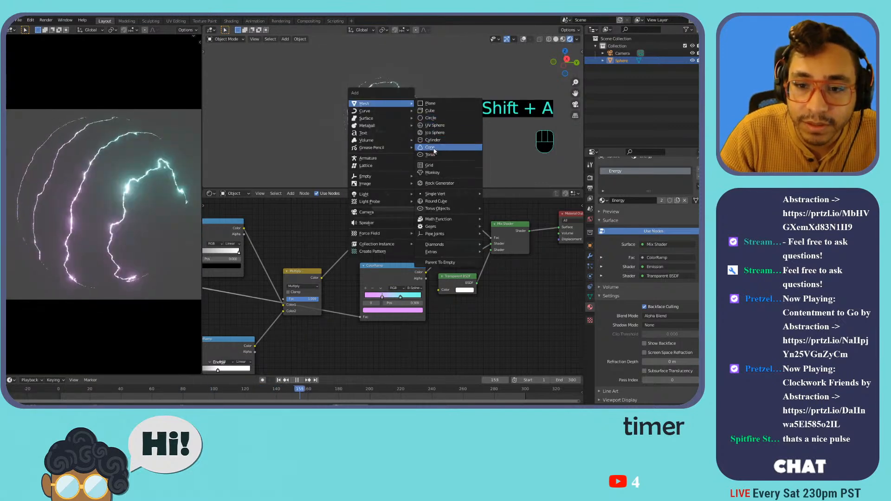
{"action": "left_click", "coordinate": [432, 172]}
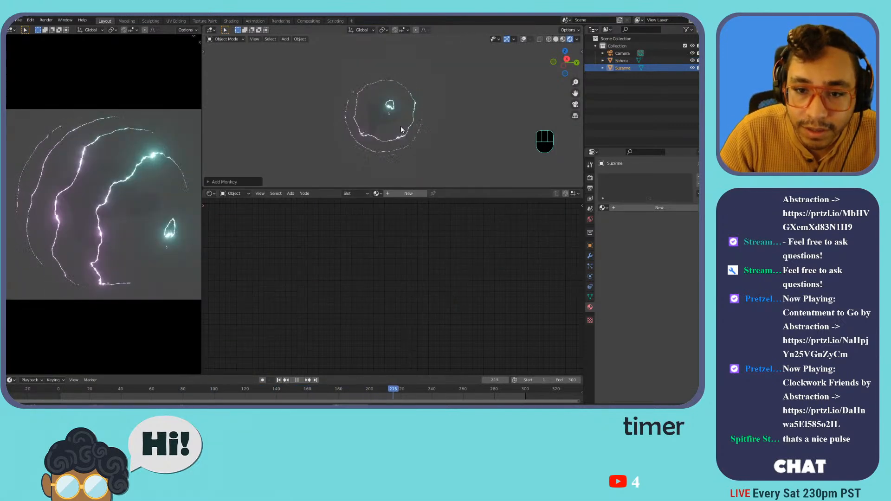
{"action": "key", "text": "KP_1"}
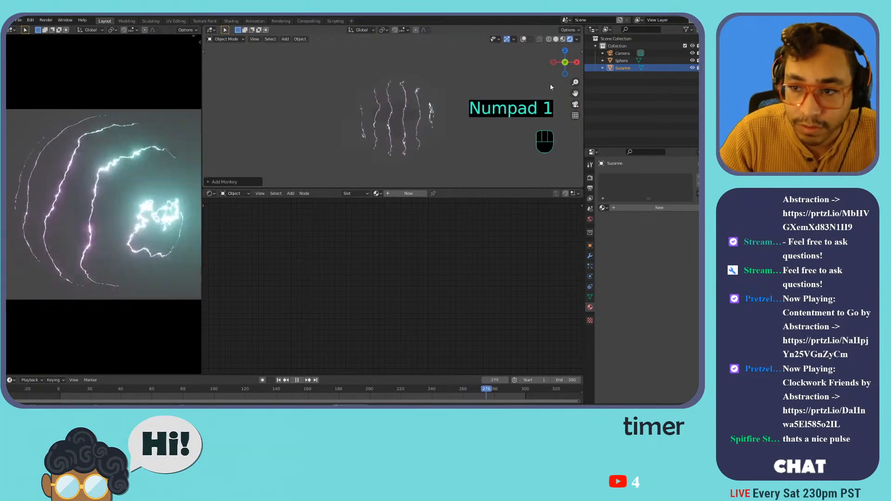
{"action": "left_click", "coordinate": [602, 208]}
{"action": "left_click", "coordinate": [625, 224]}
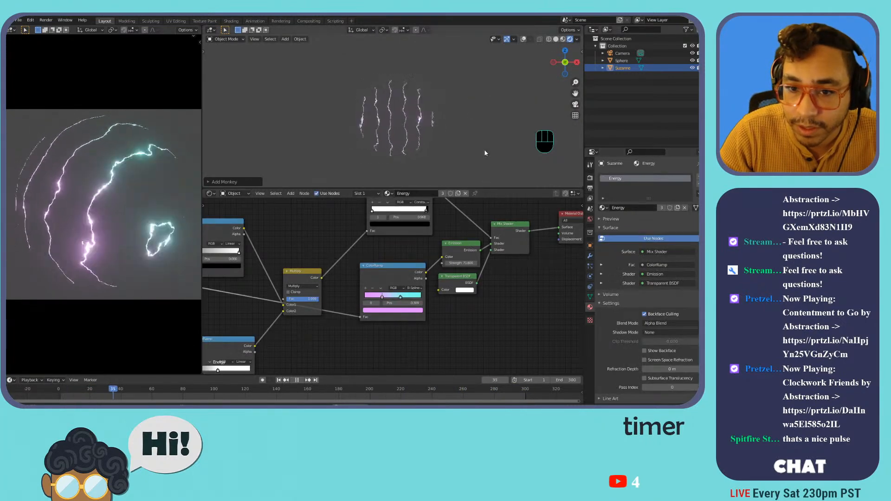
Move the monkey along the X axis to the left side of the sphere.
{"action": "key", "text": "g"}
{"action": "key", "text": "x"}
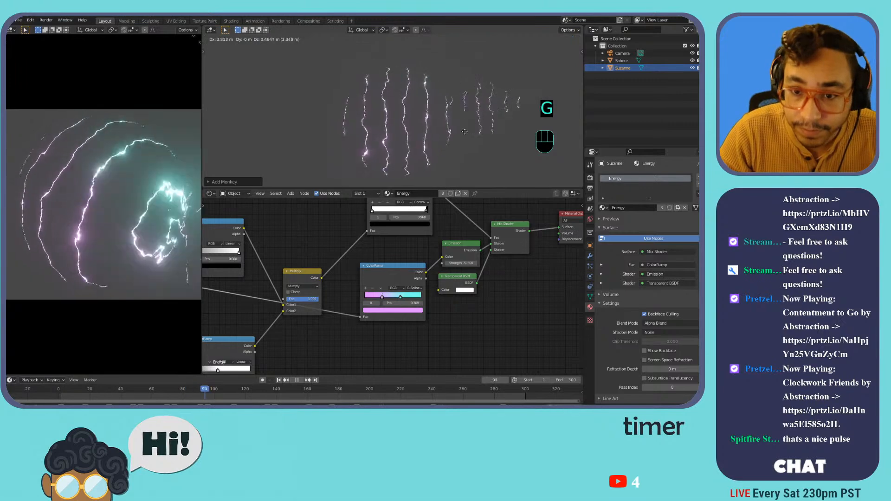
{"action": "left_click", "coordinate": [286, 161]}
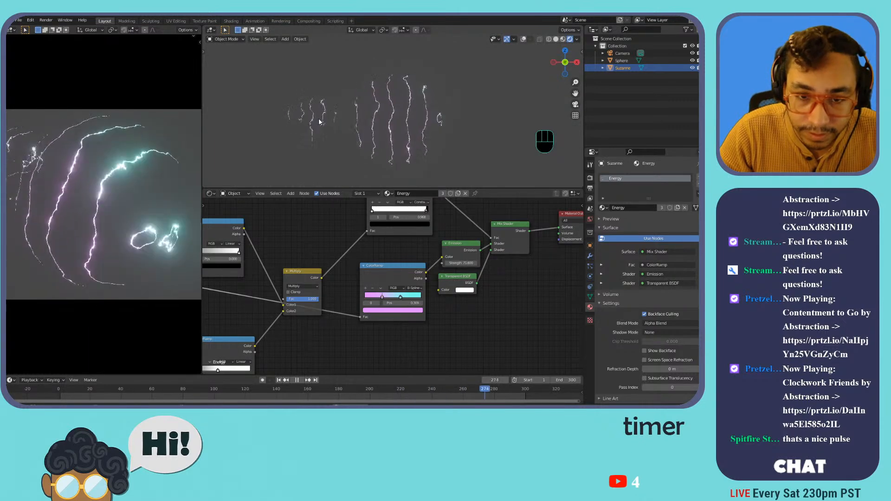
{"action": "key", "text": "g"}
{"action": "key", "text": "x"}
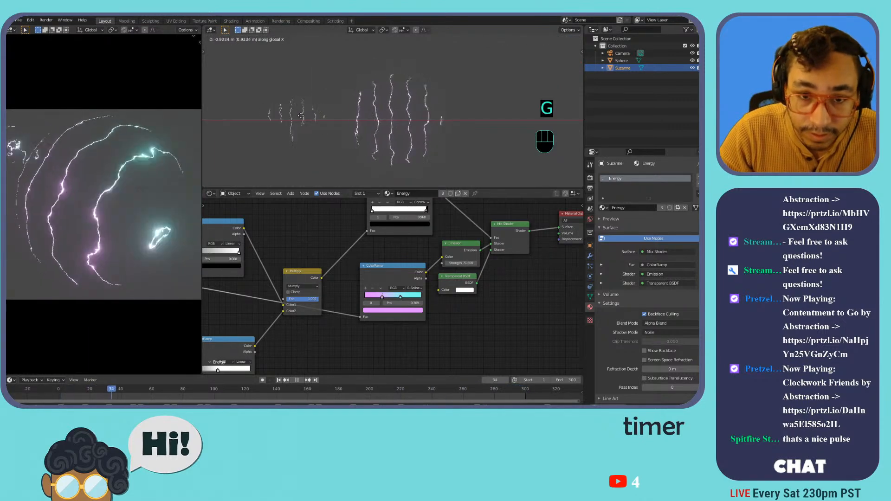
{"action": "left_click", "coordinate": [303, 114]}
Scale up the monkey's whole mesh in Edit Mode and return to Object Mode.
{"action": "key", "text": "Tab"}
{"action": "key", "text": "s"}
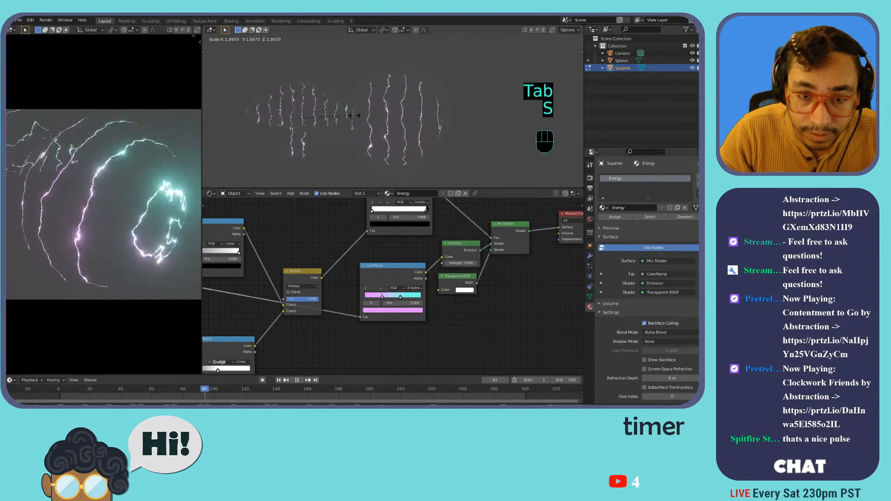
{"action": "left_click", "coordinate": [345, 123]}
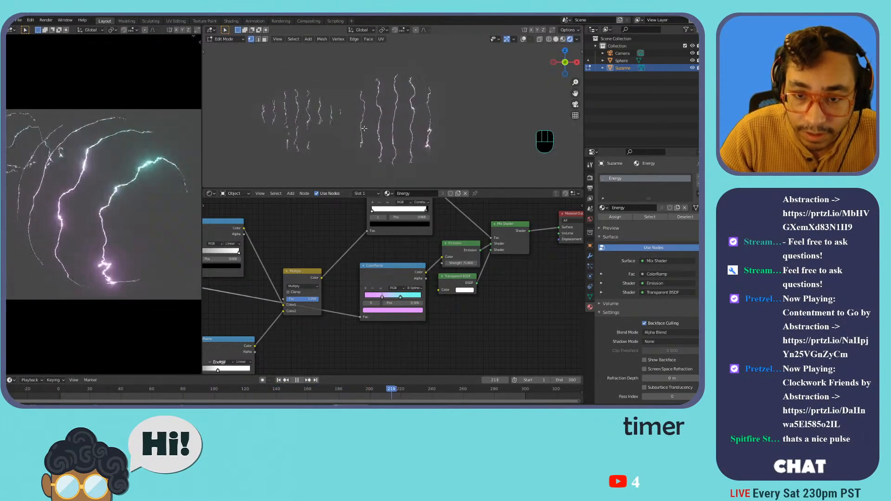
{"action": "key", "text": "Tab"}
Add a cube mesh and assign the Energy material to it.
{"action": "key", "text": "shift+a"}
{"action": "mouse_move", "coordinate": [391, 119]}
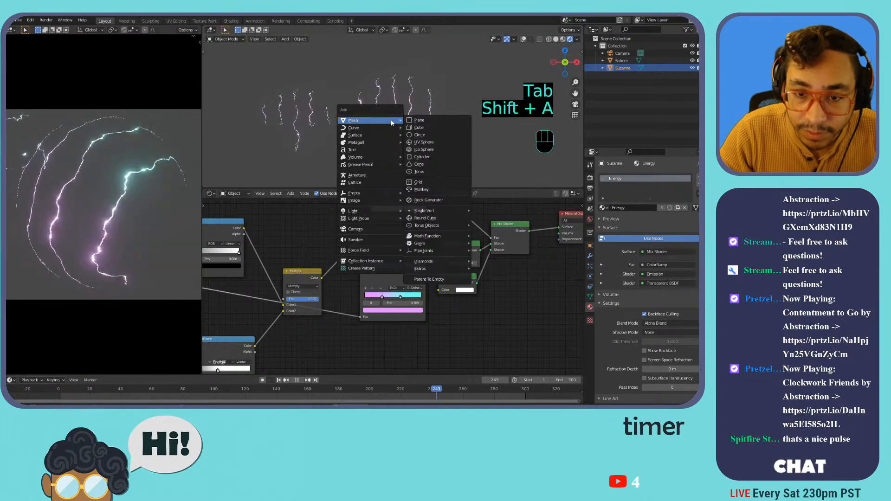
{"action": "left_click", "coordinate": [428, 128]}
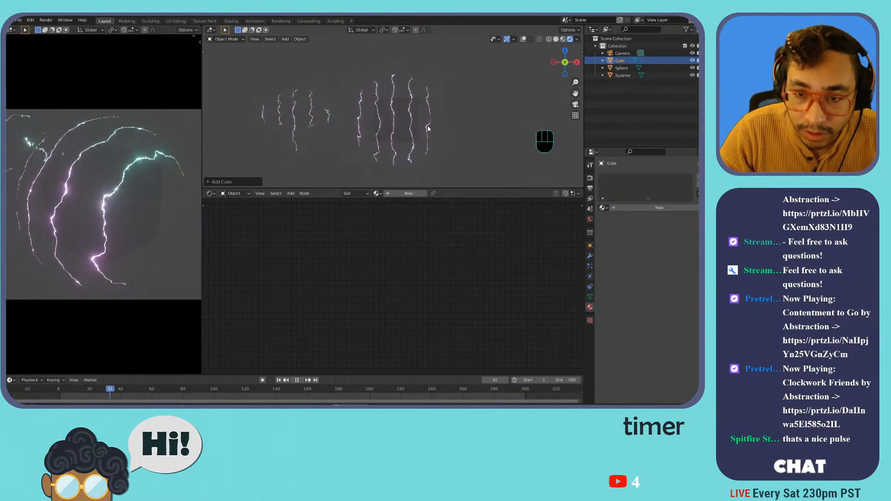
{"action": "left_click", "coordinate": [602, 208]}
{"action": "left_click", "coordinate": [598, 216]}
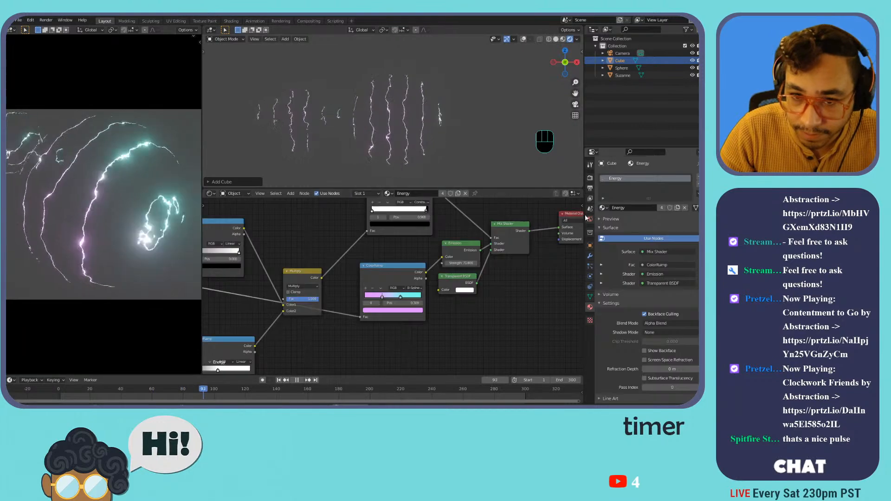
Move the cube along the X axis to the right side of the sphere and tilt it with a free trackball rotation.
{"action": "key", "text": "g"}
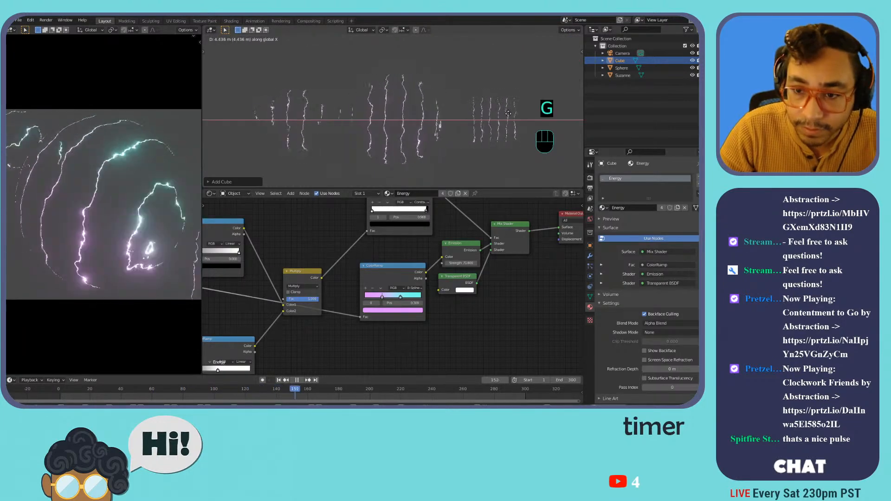
{"action": "left_click", "coordinate": [484, 124]}
{"action": "key", "text": "r"}
{"action": "key", "text": "r"}
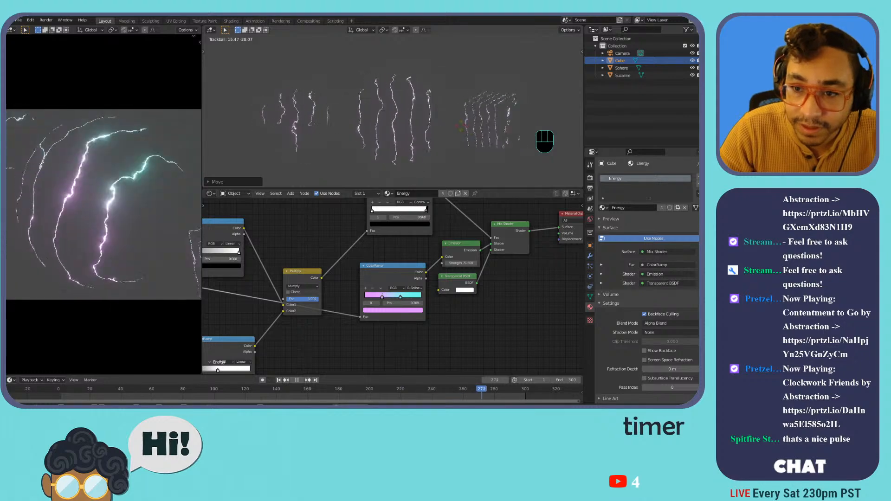
{"action": "left_click", "coordinate": [438, 142]}
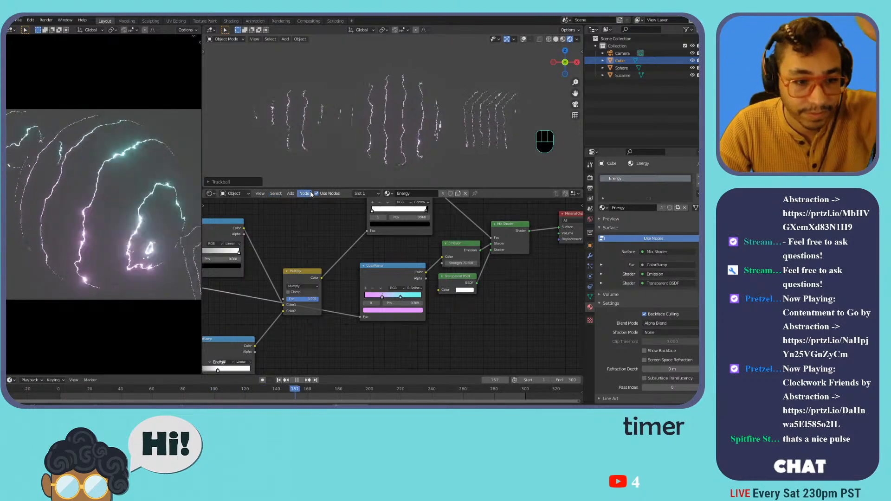
Move the monkey farther left along the X axis, away from the sphere.
{"action": "left_click", "coordinate": [296, 117]}
{"action": "key", "text": "g"}
{"action": "key", "text": "x"}
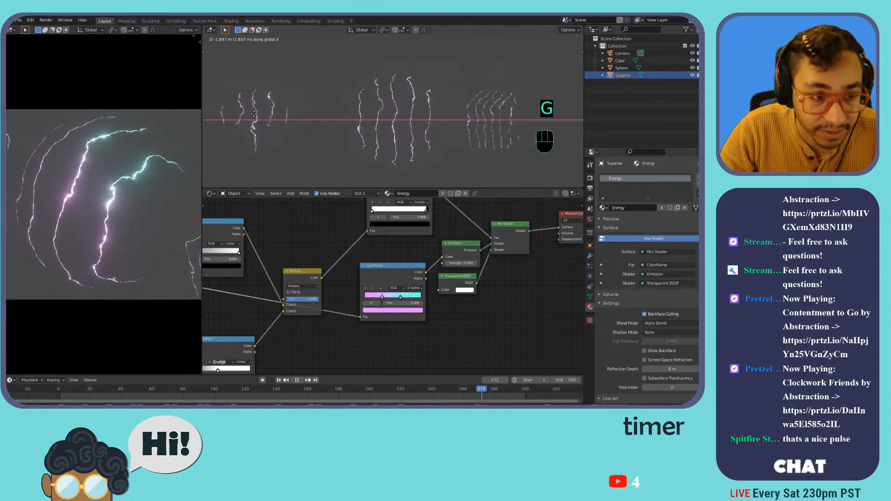
{"action": "left_click", "coordinate": [250, 114]}
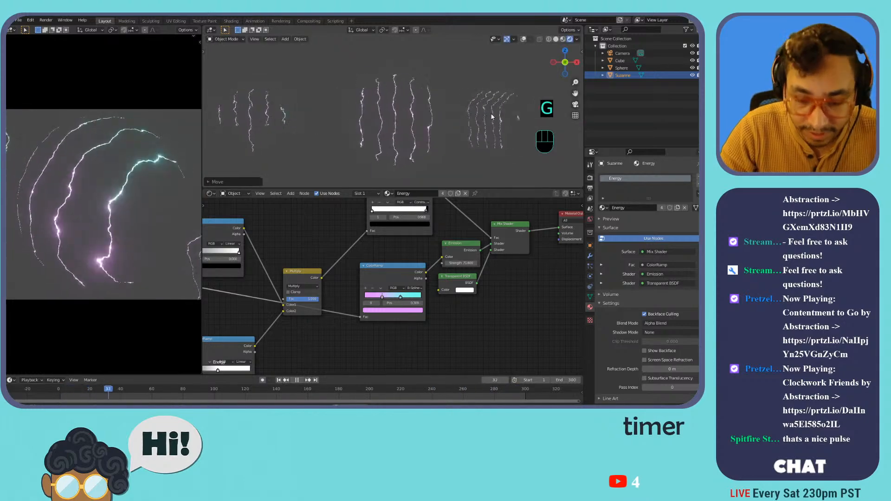
{"action": "key", "text": "g"}
{"action": "key", "text": "x"}
{"action": "right_click", "coordinate": [525, 110]}
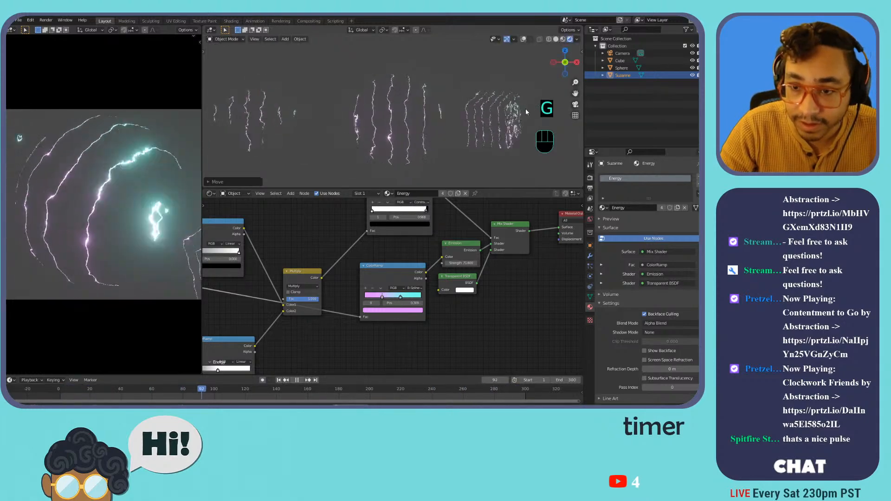
Move the cube farther right along the X axis, away from the sphere, and hide the viewport gizmos.
{"action": "left_click", "coordinate": [502, 118]}
{"action": "key", "text": "g"}
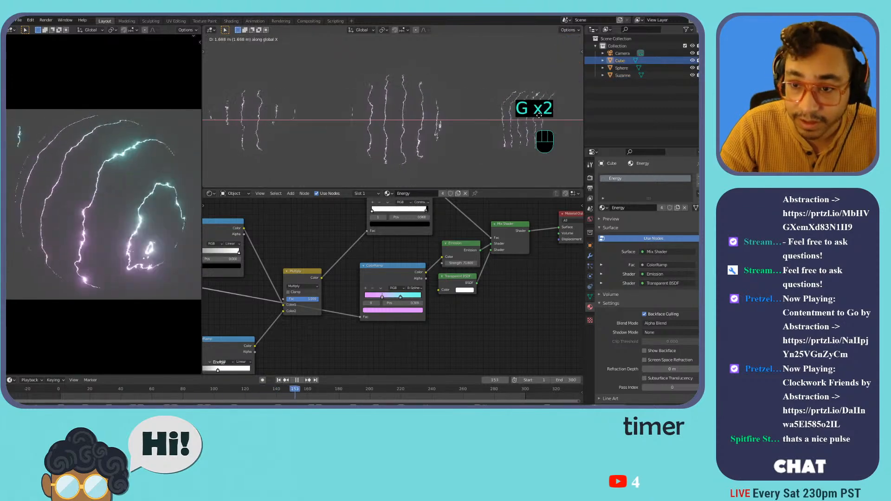
{"action": "left_click", "coordinate": [514, 38]}
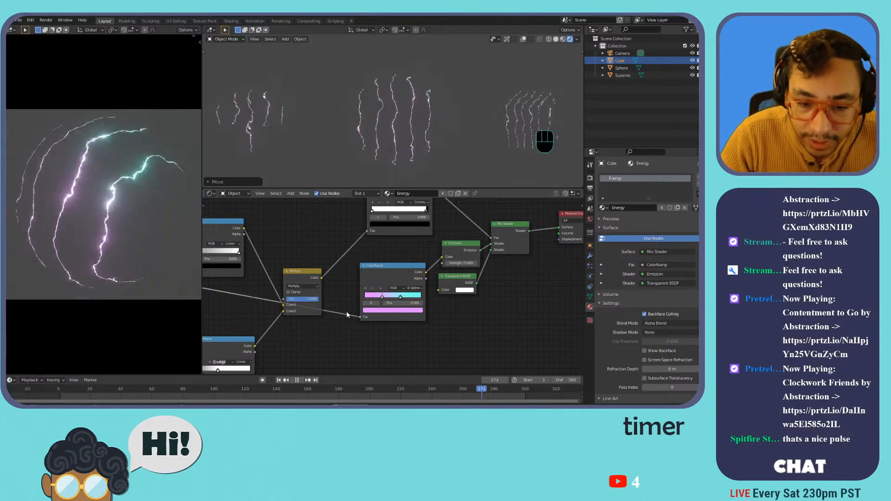
Disconnect the emission ColorRamp's factor and relink it to the upper Texture Coordinate node.
{"action": "scroll", "coordinate": [353, 282], "scroll_direction": "down", "scroll_amount": 1}
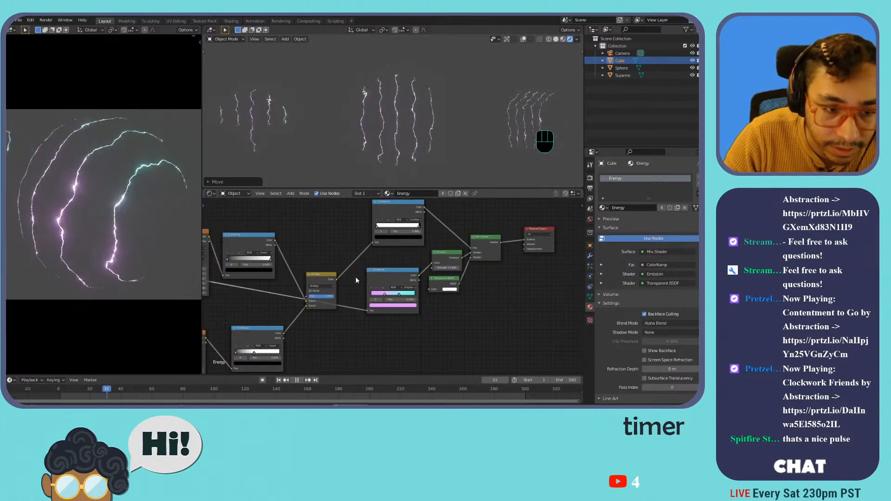
{"action": "middle_click_drag", "start_coordinate": [361, 286], "coordinate": [444, 269]}
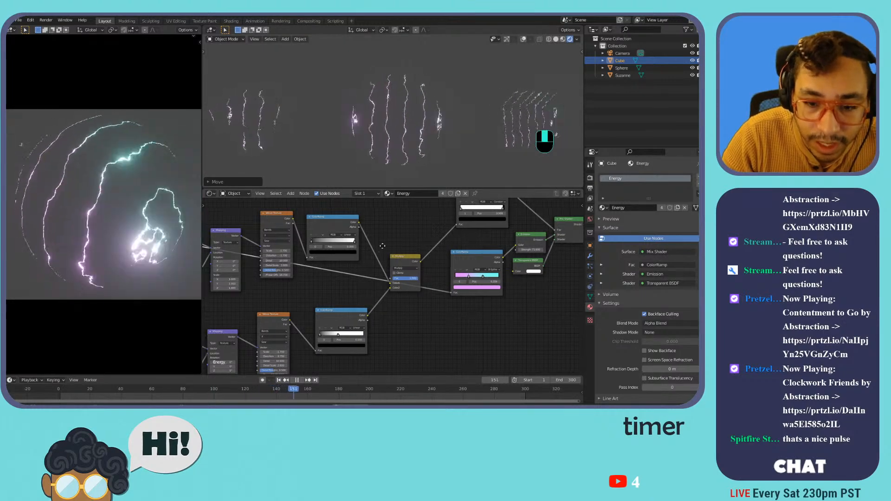
{"action": "middle_click_drag", "start_coordinate": [376, 246], "coordinate": [441, 258]}
{"action": "scroll", "coordinate": [439, 251], "scroll_direction": "down", "scroll_amount": 2}
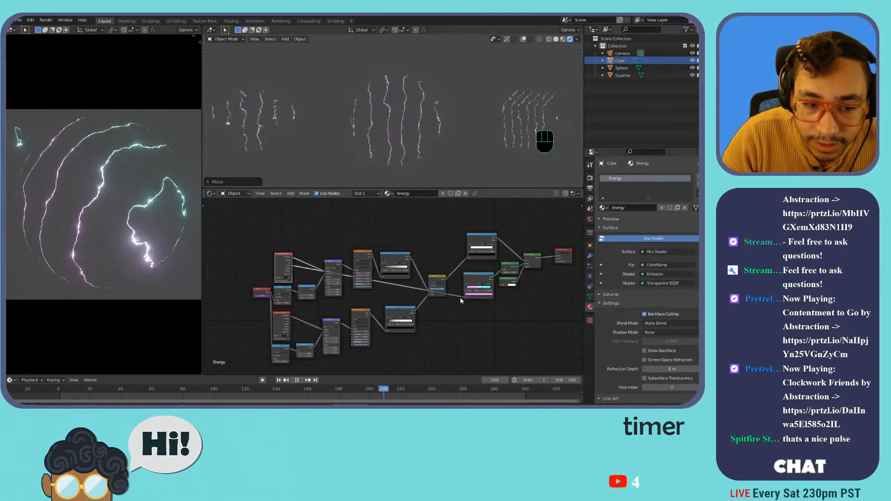
{"action": "scroll", "coordinate": [472, 290], "scroll_direction": "up", "scroll_amount": 1}
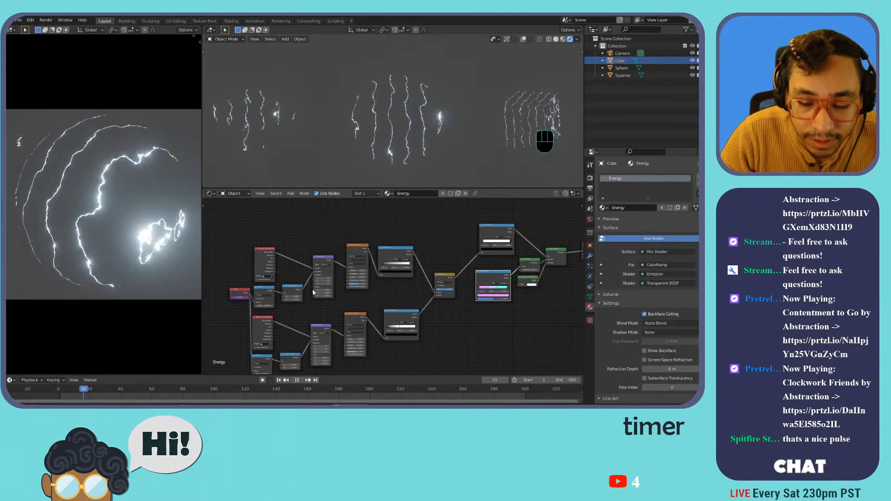
{"action": "scroll", "coordinate": [316, 287], "scroll_direction": "up", "scroll_amount": 1}
{"action": "left_click_drag", "start_coordinate": [232, 245], "coordinate": [457, 282]}
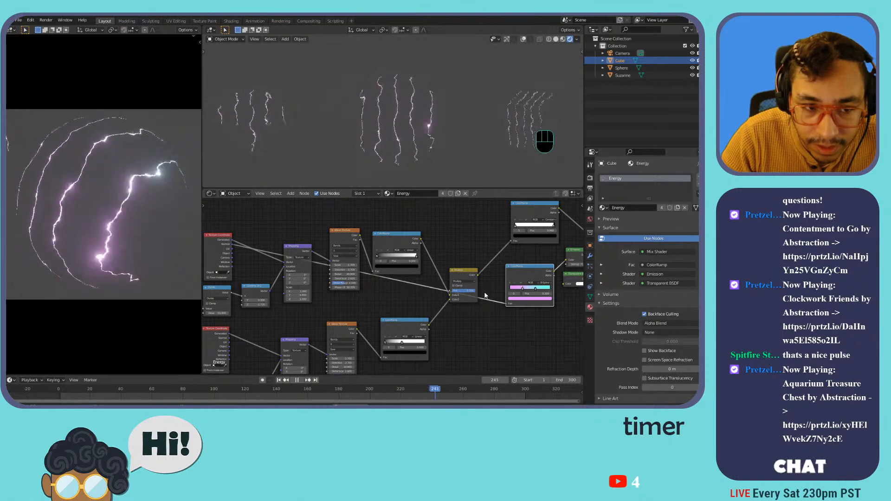
Move both texture branches and the Multiply node away from the shader nodes to make room between them.
{"action": "scroll", "coordinate": [485, 295], "scroll_direction": "down", "scroll_amount": 2}
{"action": "left_click_drag", "start_coordinate": [442, 243], "coordinate": [223, 348]}
{"action": "key", "text": "g"}
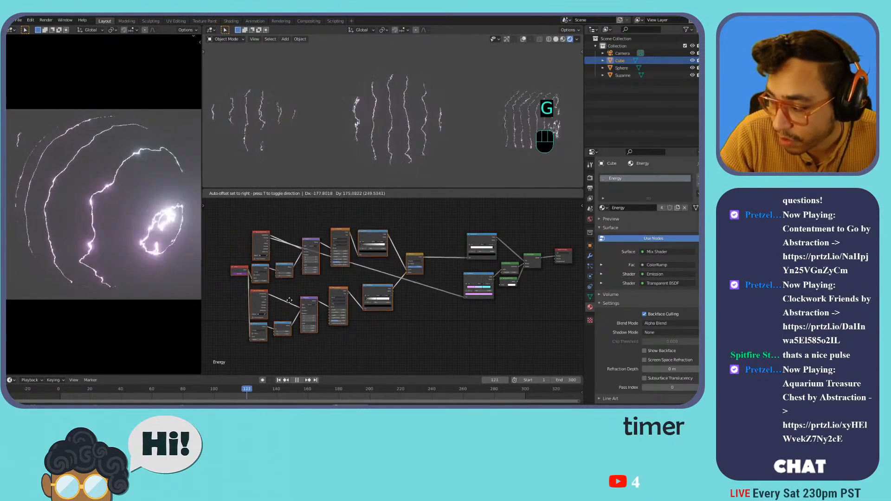
{"action": "left_click", "coordinate": [259, 279]}
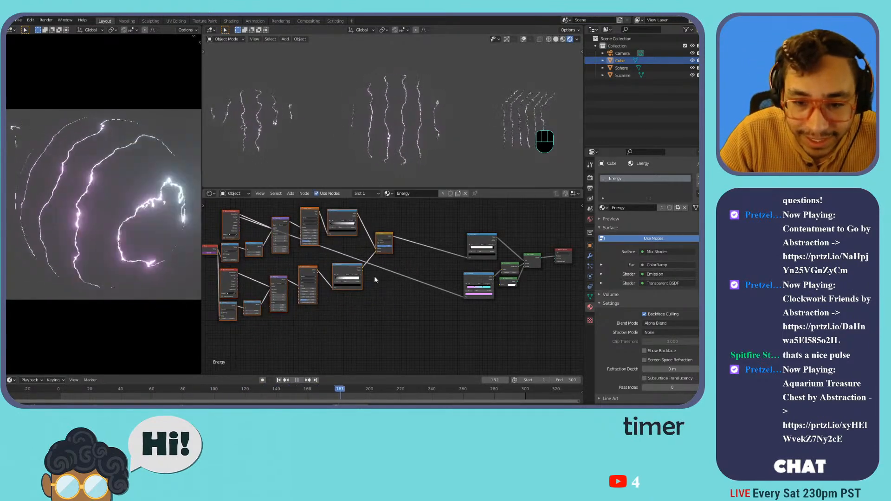
Insert a duplicate of the Multiply node between the original and the mask ColorRamp, and pause the animation playback.
{"action": "scroll", "coordinate": [377, 288], "scroll_direction": "down", "scroll_amount": 1}
{"action": "left_click", "coordinate": [382, 239]}
{"action": "key", "text": "shift+d"}
{"action": "left_click", "coordinate": [420, 275]}
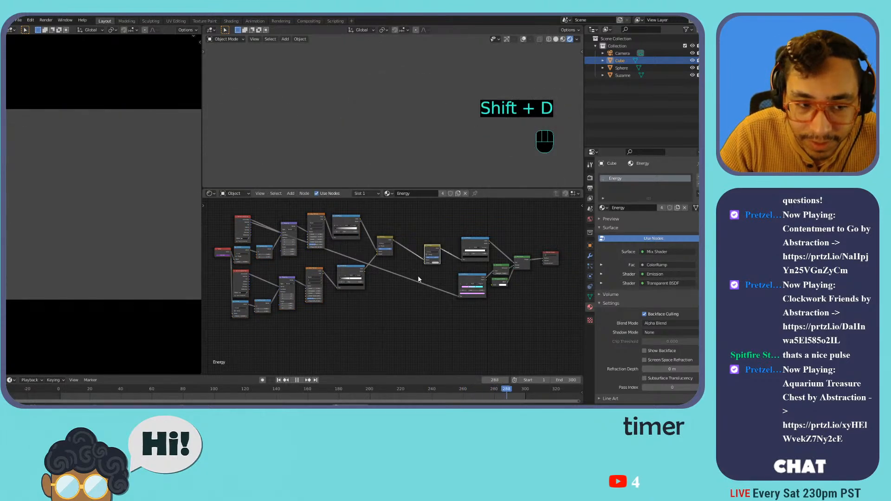
{"action": "key", "text": "space"}
{"action": "key", "text": "space"}
{"action": "scroll", "coordinate": [431, 258], "scroll_direction": "up", "scroll_amount": 2}
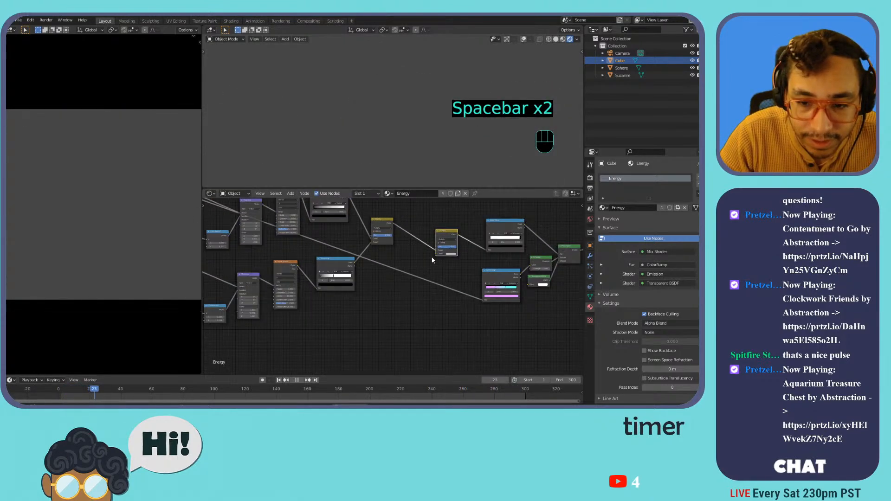
{"action": "scroll", "coordinate": [431, 257], "scroll_direction": "up", "scroll_amount": 1}
{"action": "key", "text": "space"}
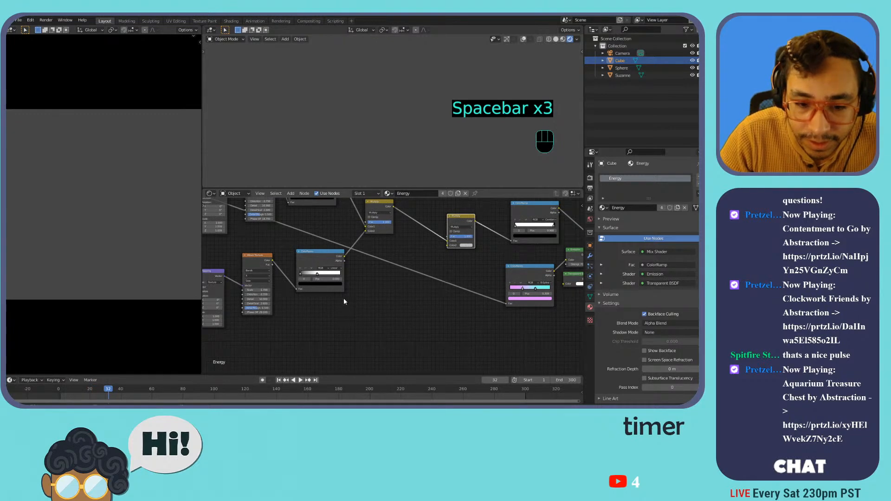
Add a Voronoi Texture, link it to the new Multiply node's second colour, and resume the animation playback.
{"action": "middle_click_drag", "start_coordinate": [338, 305], "coordinate": [361, 299]}
{"action": "key", "text": "shift+a"}
{"action": "mouse_move", "coordinate": [371, 319]}
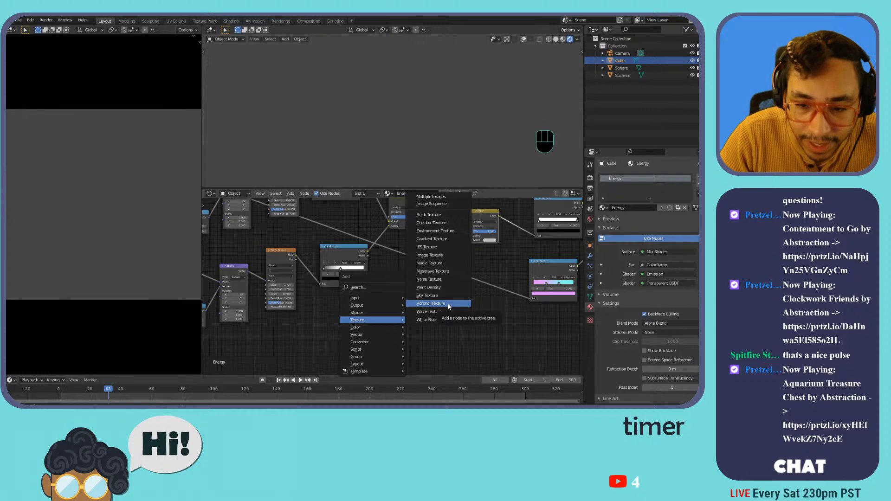
{"action": "left_click", "coordinate": [449, 304]}
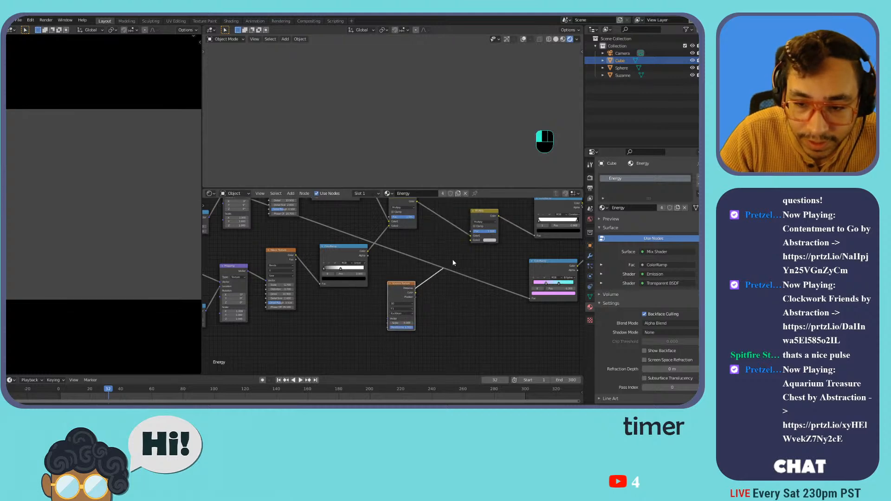
{"action": "key", "text": "space"}
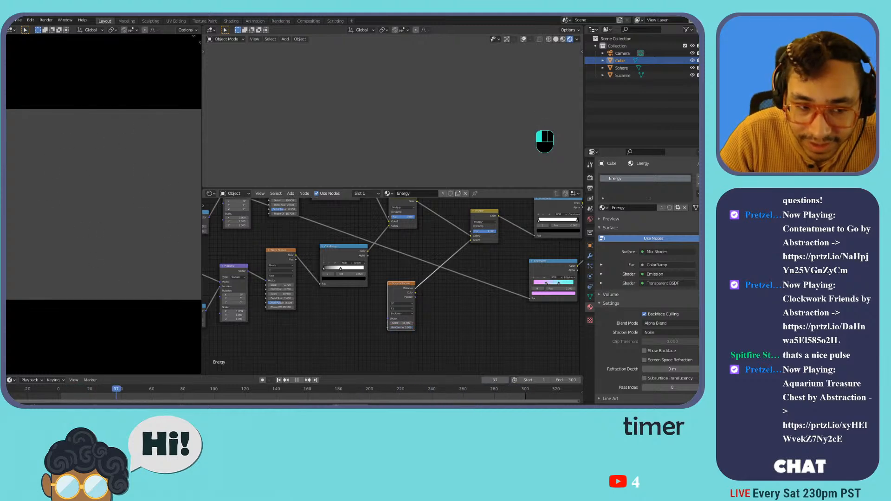
Insert a copy of the lower branch's ColorRamp between the Voronoi Texture and the new Multiply node, adjusting its stops and the Voronoi scale.
{"action": "left_click_drag", "start_coordinate": [400, 286], "coordinate": [341, 312]}
{"action": "left_click", "coordinate": [347, 249]}
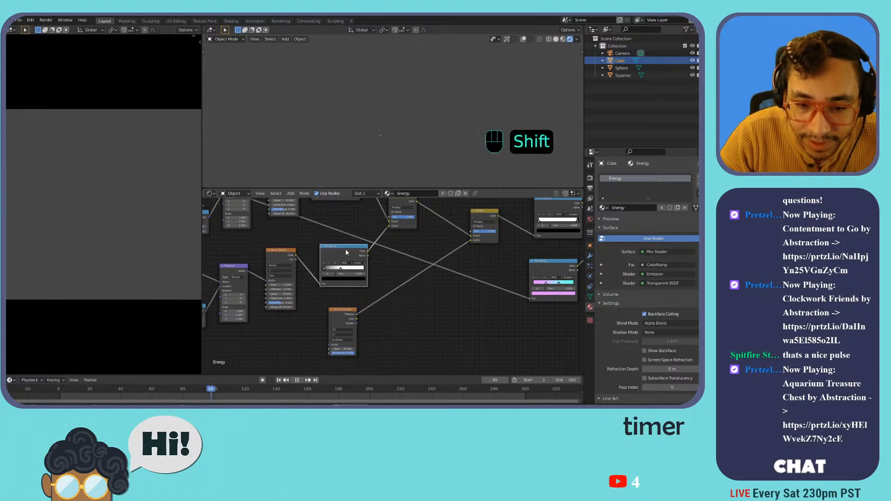
{"action": "key", "text": "shift+d"}
{"action": "left_click", "coordinate": [411, 289]}
{"action": "mouse_move", "coordinate": [407, 308]}
{"action": "left_mouse_down"}
{"action": "mouse_move", "coordinate": [441, 315]}
{"action": "mouse_move", "coordinate": [398, 312]}
{"action": "mouse_move", "coordinate": [410, 312]}
{"action": "left_mouse_up"}
{"action": "left_click_drag", "start_coordinate": [343, 349], "coordinate": [409, 349]}
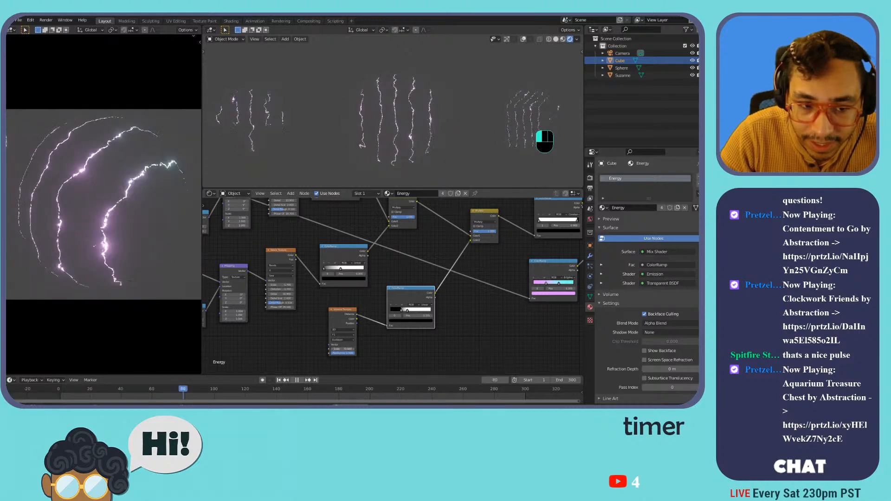
Replace the Voronoi Texture with a Musgrave Texture feeding the same ColorRamp, and undo the last stray edit.
{"action": "key", "text": "shift+s"}
{"action": "mouse_move", "coordinate": [344, 314]}
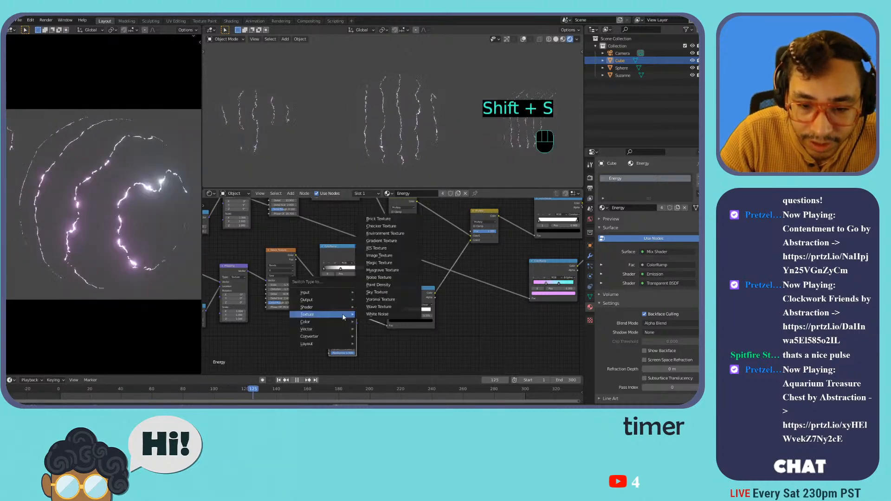
{"action": "left_click", "coordinate": [387, 271]}
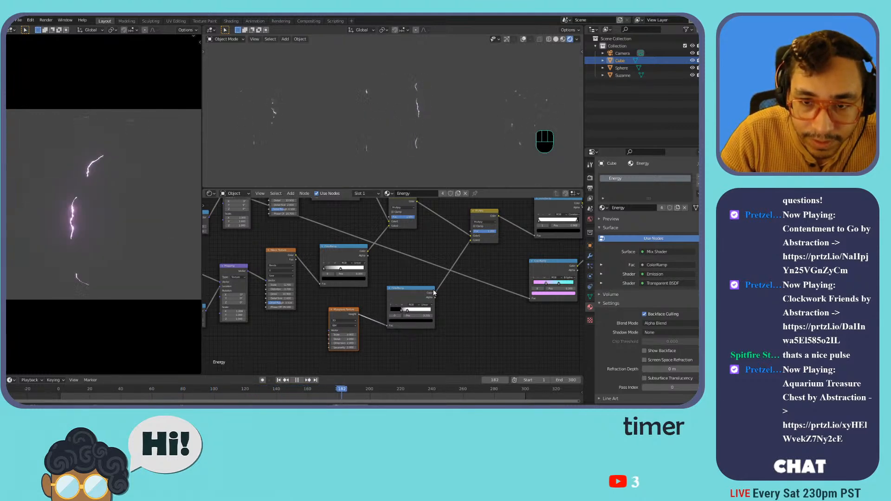
{"action": "middle_click_drag", "start_coordinate": [502, 253], "coordinate": [377, 289]}
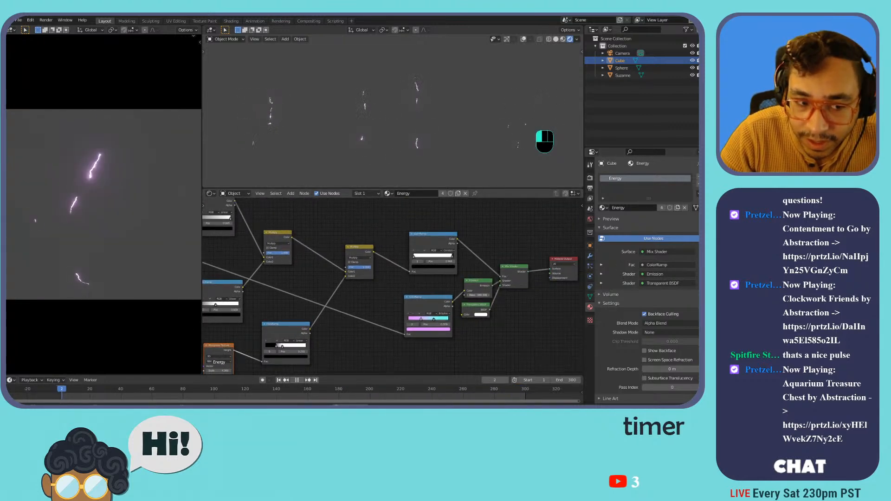
{"action": "key", "text": "ctrl+z"}
{"action": "middle_click_drag", "start_coordinate": [312, 328], "coordinate": [403, 285]}
{"action": "scroll", "coordinate": [403, 285], "scroll_direction": "up", "scroll_amount": 3}
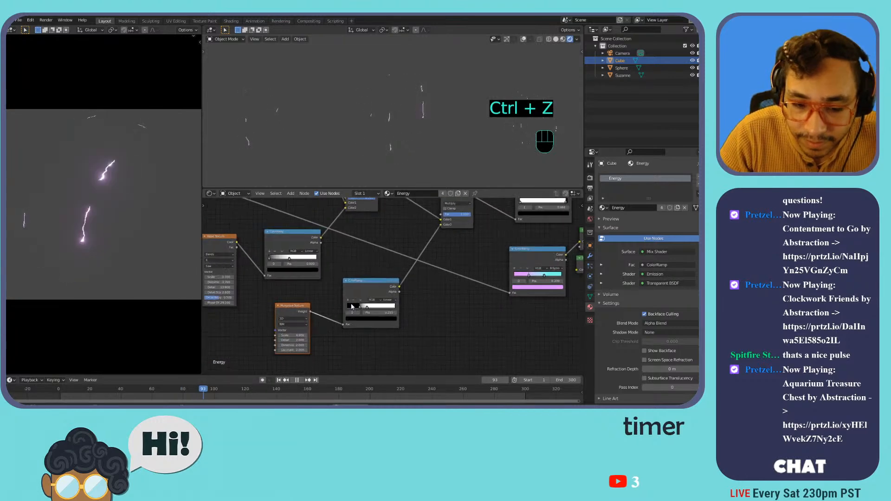
Move the Musgrave ColorRamp's stops toward the start of the ramp, and bring the upper Wave ColorRamp's white stop slightly inward.
{"action": "mouse_move", "coordinate": [356, 309]}
{"action": "left_mouse_down"}
{"action": "mouse_move", "coordinate": [344, 309]}
{"action": "mouse_move", "coordinate": [401, 310]}
{"action": "mouse_move", "coordinate": [347, 310]}
{"action": "left_mouse_up"}
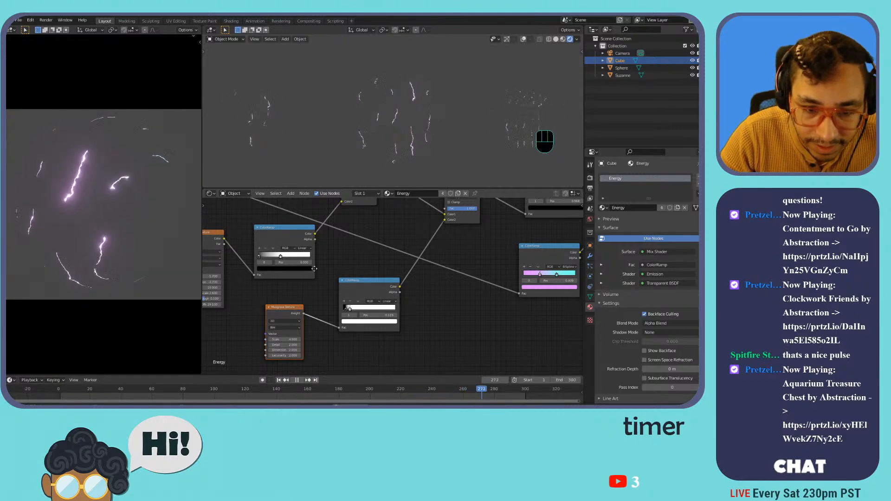
{"action": "middle_click_drag", "start_coordinate": [280, 260], "coordinate": [359, 302]}
{"action": "left_click_drag", "start_coordinate": [359, 300], "coordinate": [331, 303]}
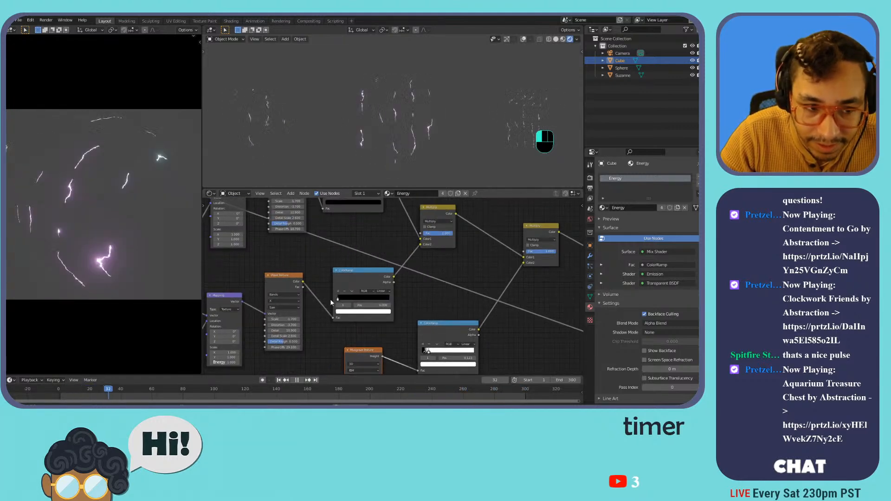
{"action": "key", "text": "ctrl+z"}
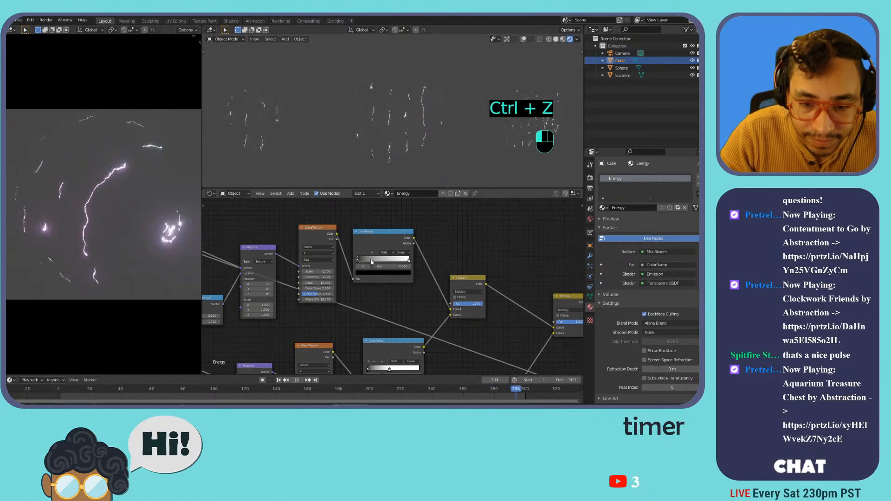
{"action": "mouse_move", "coordinate": [402, 262]}
{"action": "left_mouse_down"}
{"action": "mouse_move", "coordinate": [372, 262]}
{"action": "mouse_move", "coordinate": [397, 259]}
{"action": "left_mouse_up"}
Try different rotations on the upper and lower branches' Mapping nodes, undoing each change.
{"action": "middle_click_drag", "start_coordinate": [312, 325], "coordinate": [362, 314]}
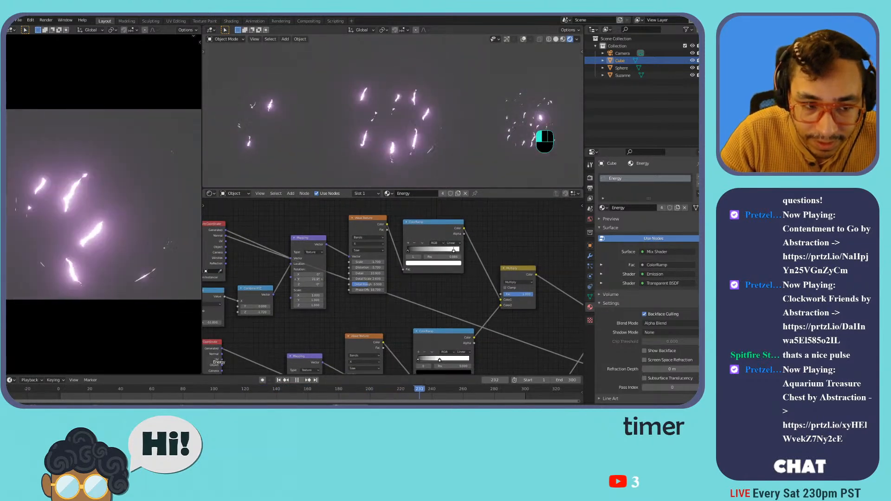
{"action": "key", "text": "ctrl+z"}
{"action": "left_click_drag", "start_coordinate": [308, 279], "coordinate": [336, 284], "text": "shift"}
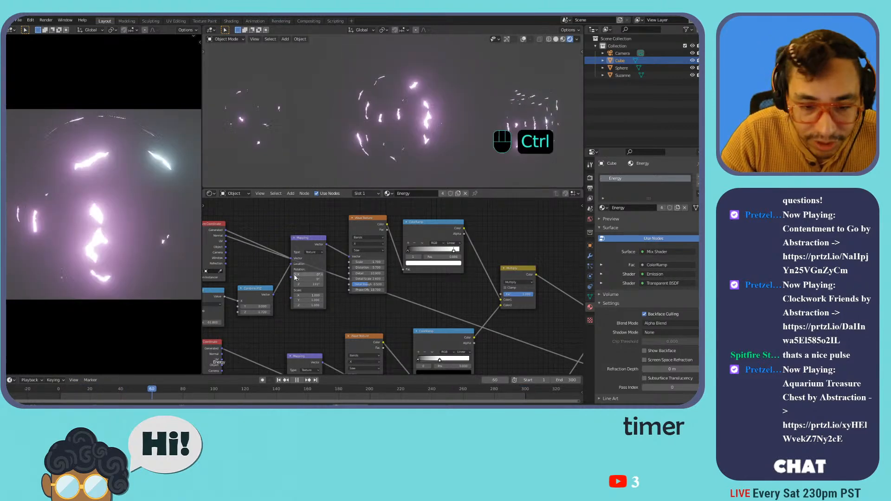
{"action": "key", "text": "ctrl+z"}
{"action": "key", "text": "ctrl+z"}
{"action": "middle_click_drag", "start_coordinate": [309, 272], "coordinate": [418, 281]}
{"action": "left_click_drag", "start_coordinate": [418, 284], "coordinate": [429, 284]}
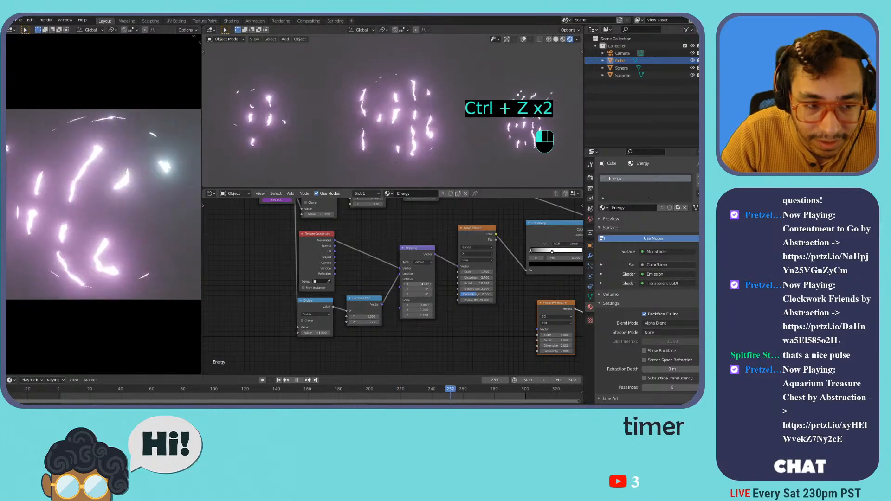
{"action": "key", "text": "ctrl+z"}
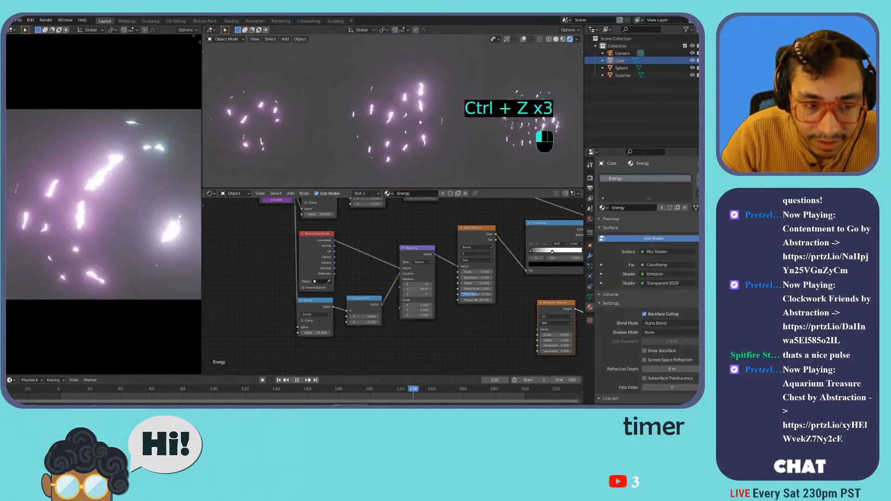
{"action": "key", "text": "ctrl+z"}
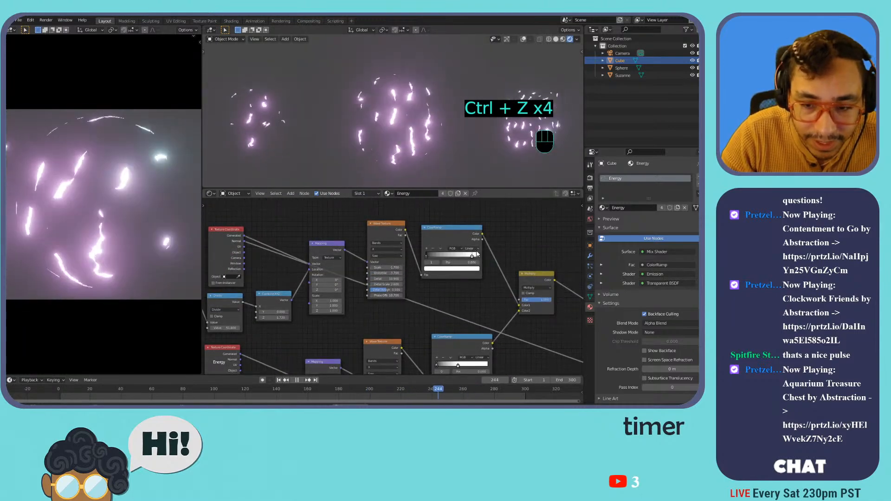
Adjust the upper Wave ColorRamp's black and white stops and raise the upper Wave Texture's distortion.
{"action": "mouse_move", "coordinate": [472, 255]}
{"action": "left_mouse_down"}
{"action": "mouse_move", "coordinate": [427, 255]}
{"action": "mouse_move", "coordinate": [476, 256]}
{"action": "mouse_move", "coordinate": [449, 258]}
{"action": "mouse_move", "coordinate": [468, 258]}
{"action": "left_mouse_up"}
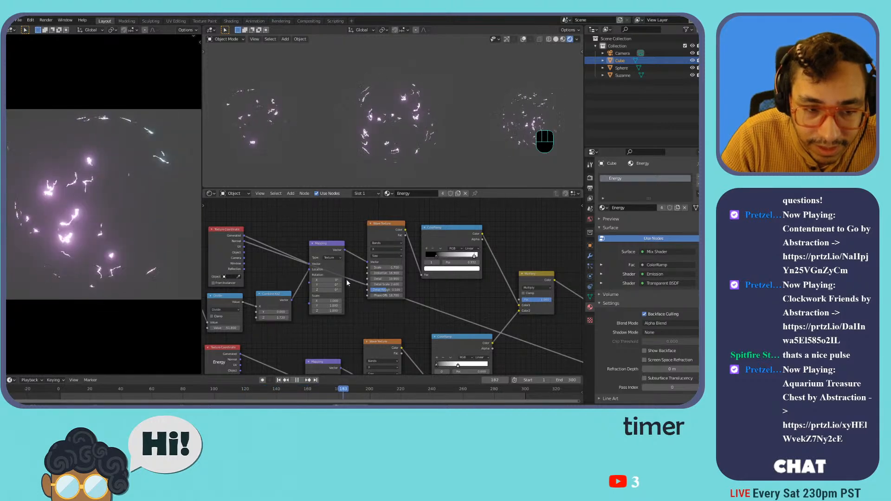
{"action": "scroll", "coordinate": [349, 282], "scroll_direction": "down", "scroll_amount": 1}
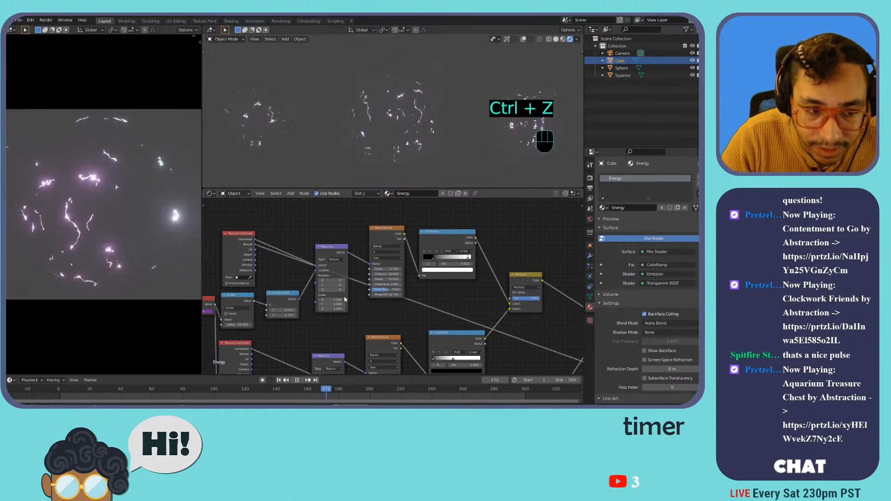
Add a Simple Deform modifier to the sphere, twisting it 360° around the Z axis.
{"action": "left_click", "coordinate": [405, 124]}
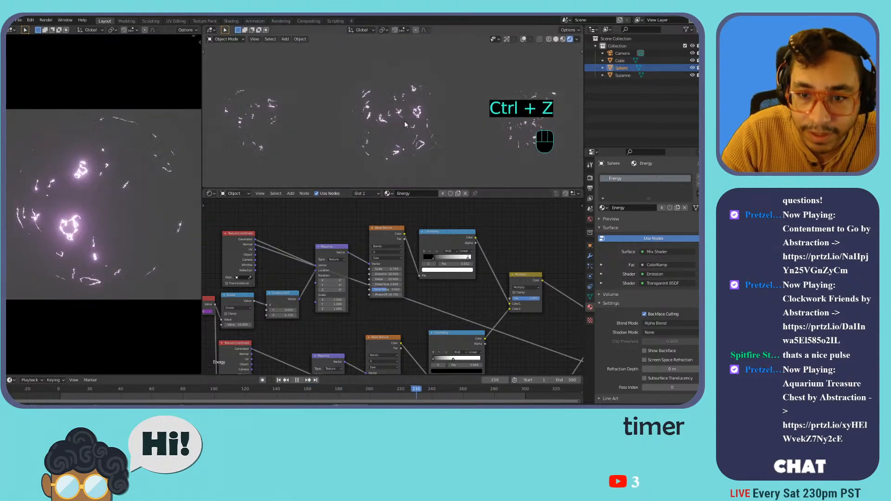
{"action": "left_click", "coordinate": [590, 256]}
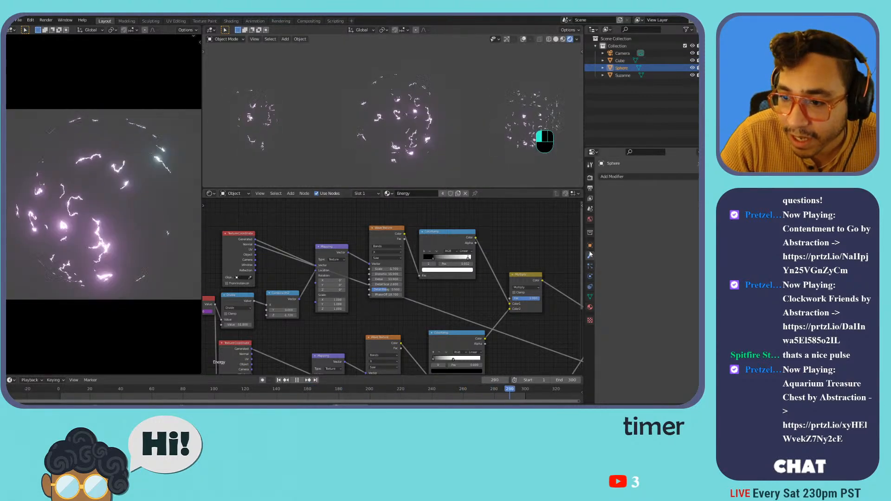
{"action": "left_click", "coordinate": [625, 177]}
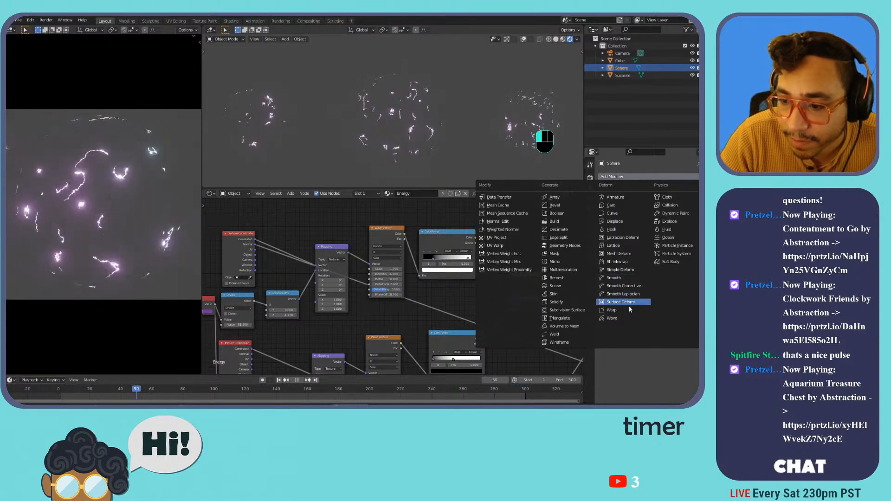
{"action": "left_click", "coordinate": [636, 270]}
{"action": "left_click_drag", "start_coordinate": [662, 209], "coordinate": [757, 210]}
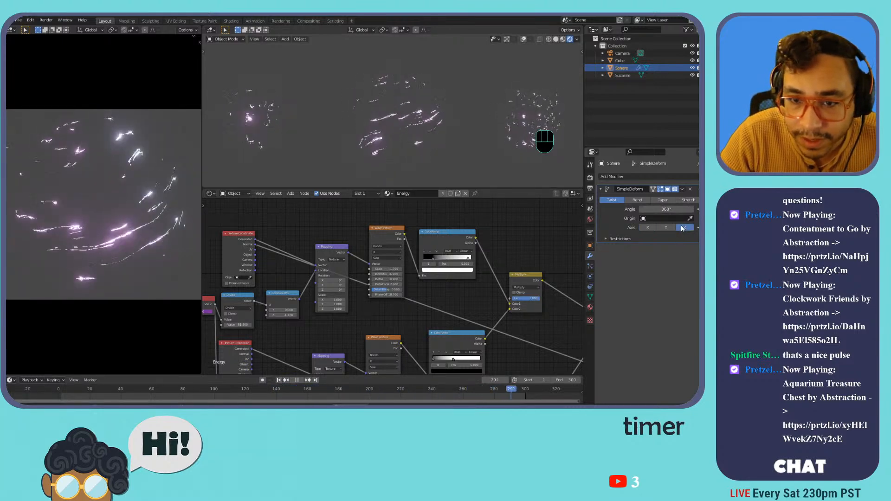
{"action": "scroll", "coordinate": [432, 128], "scroll_direction": "up", "scroll_amount": 5}
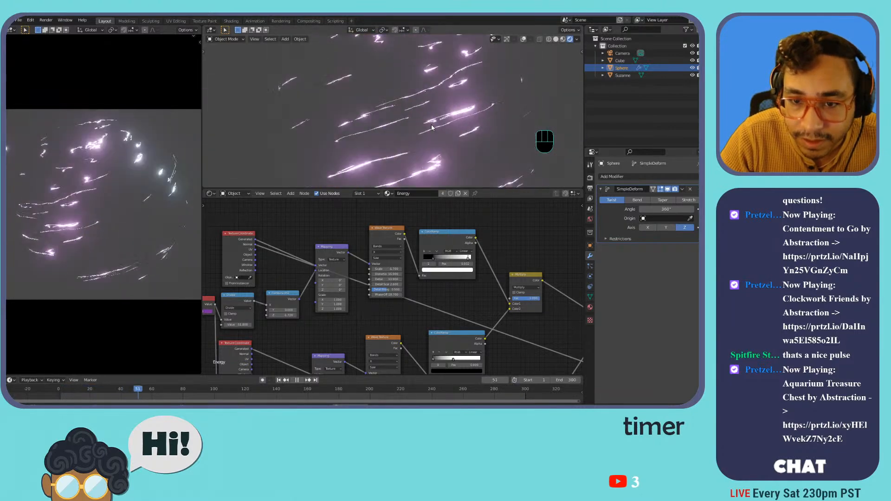
Lower the upper Wave ColorRamp's white stop to 0.773 to thicken the bolts, and undo the stray edit.
{"action": "left_click_drag", "start_coordinate": [469, 258], "coordinate": [460, 263]}
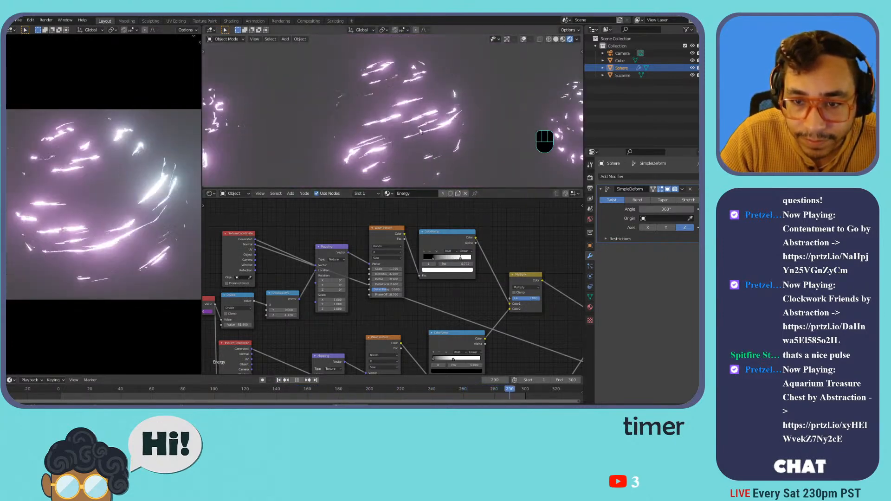
{"action": "middle_click_drag", "start_coordinate": [422, 135], "coordinate": [394, 124], "text": "shift"}
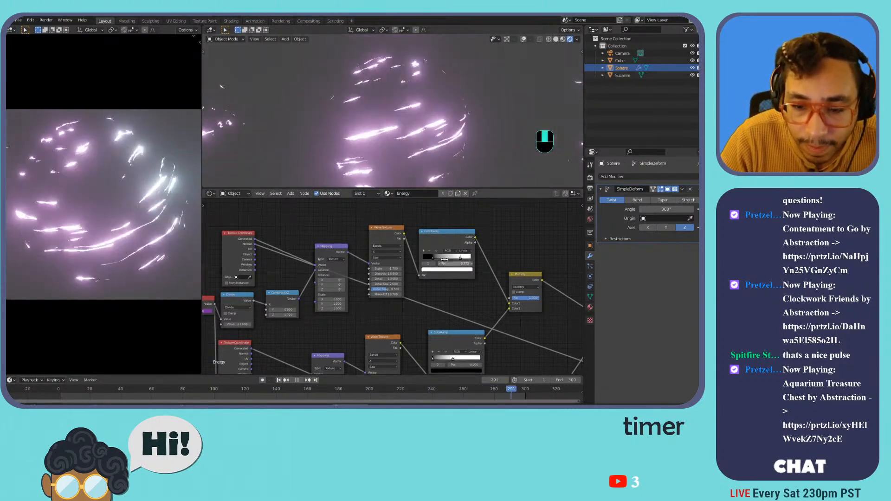
{"action": "middle_click_drag", "start_coordinate": [447, 264], "coordinate": [406, 230]}
{"action": "key", "text": "ctrl+z"}
{"action": "middle_click_drag", "start_coordinate": [529, 282], "coordinate": [391, 238]}
Try reducing the second Multiply node's factor, and test Overlay blending on it at full factor.
{"action": "left_click_drag", "start_coordinate": [449, 241], "coordinate": [414, 240]}
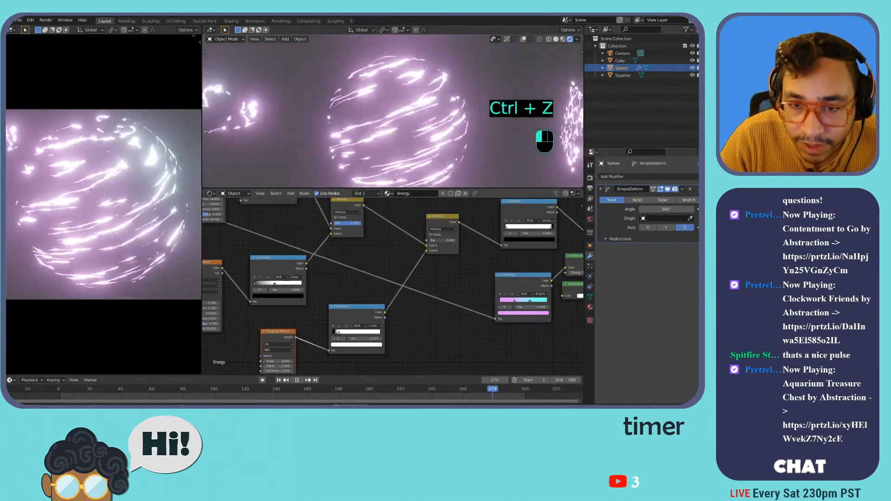
{"action": "left_click", "coordinate": [445, 229]}
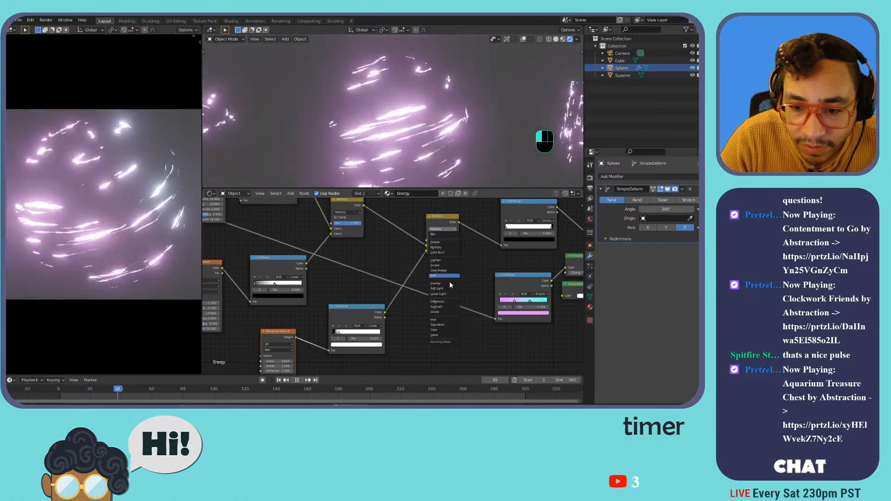
{"action": "left_click", "coordinate": [452, 282]}
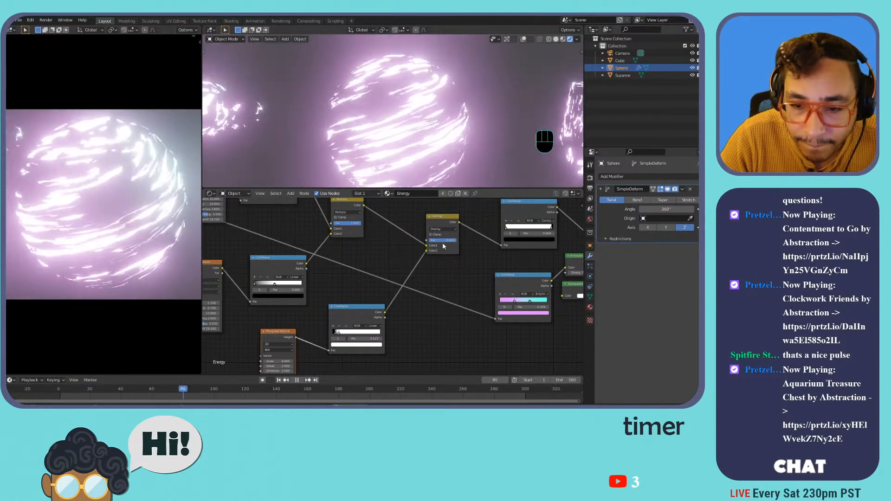
{"action": "left_click_drag", "start_coordinate": [448, 240], "coordinate": [496, 241]}
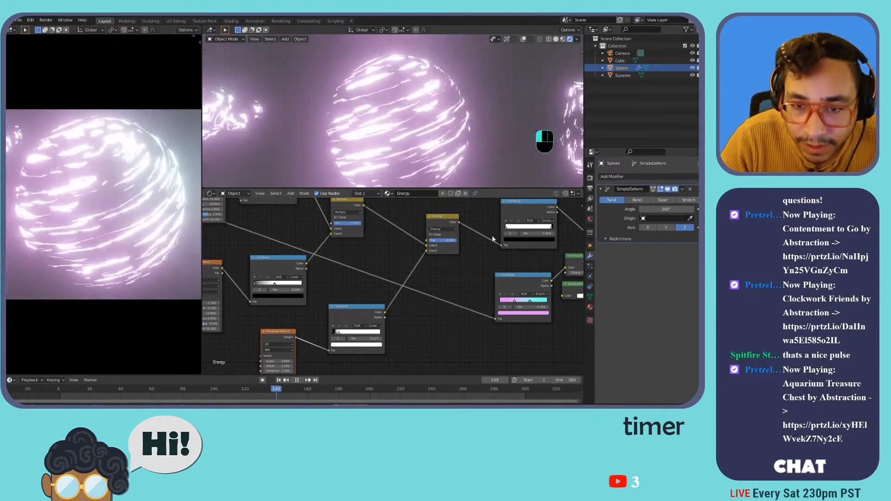
Compare Multiply with Add blending on the second mix node, lowering the factor for Add.
{"action": "left_click", "coordinate": [443, 228]}
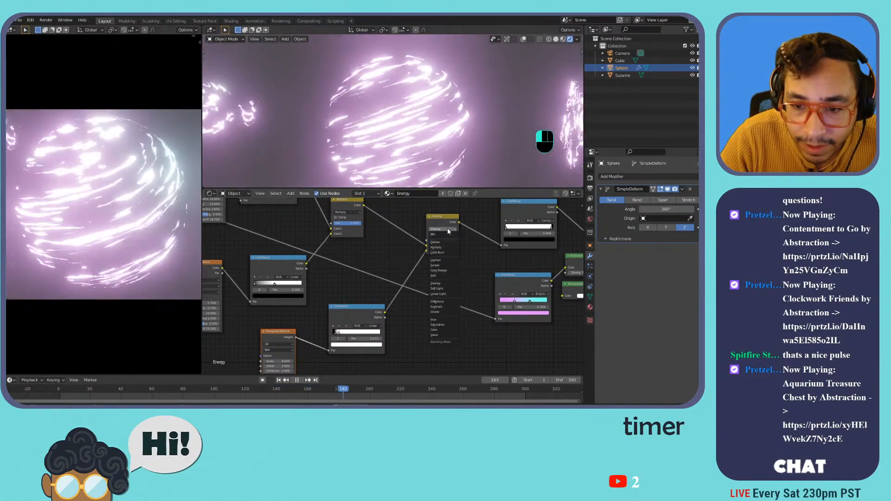
{"action": "left_click", "coordinate": [448, 248]}
{"action": "left_click", "coordinate": [447, 229]}
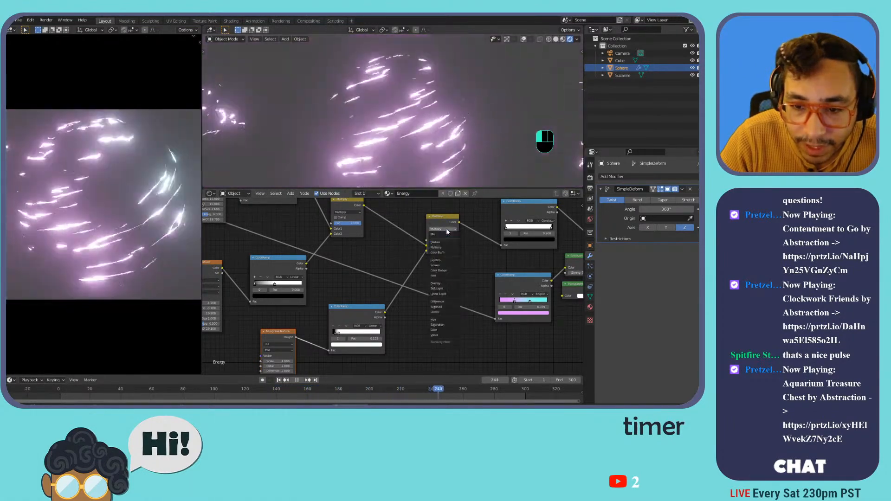
{"action": "left_click", "coordinate": [435, 275]}
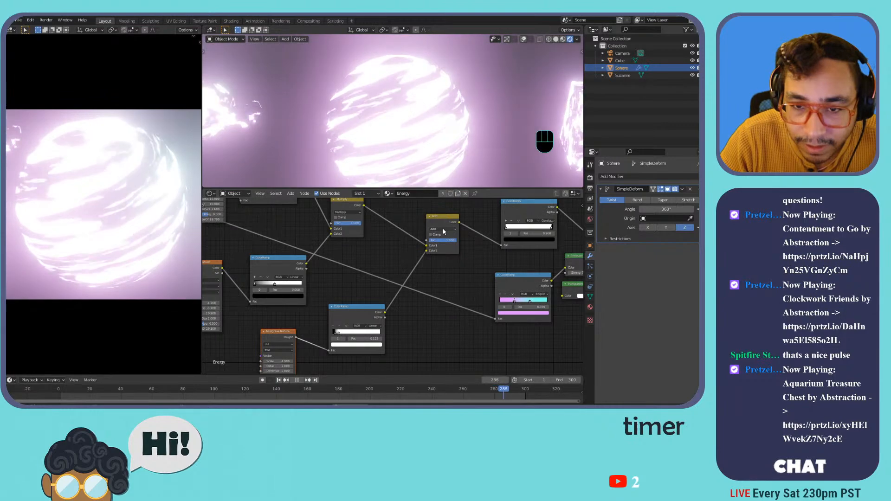
{"action": "left_click_drag", "start_coordinate": [447, 241], "coordinate": [434, 240]}
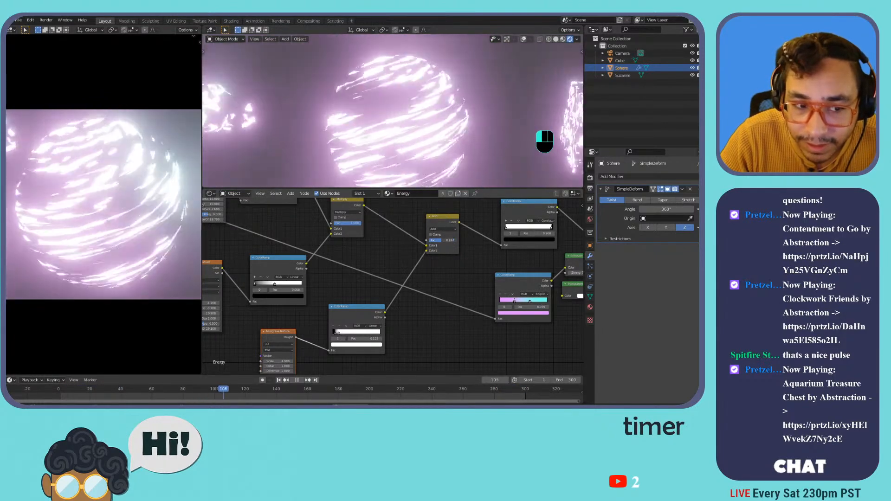
Test the Subtract and Divide blend modes on the second mix node.
{"action": "left_click", "coordinate": [444, 229]}
{"action": "left_click", "coordinate": [431, 308]}
{"action": "left_click", "coordinate": [448, 230]}
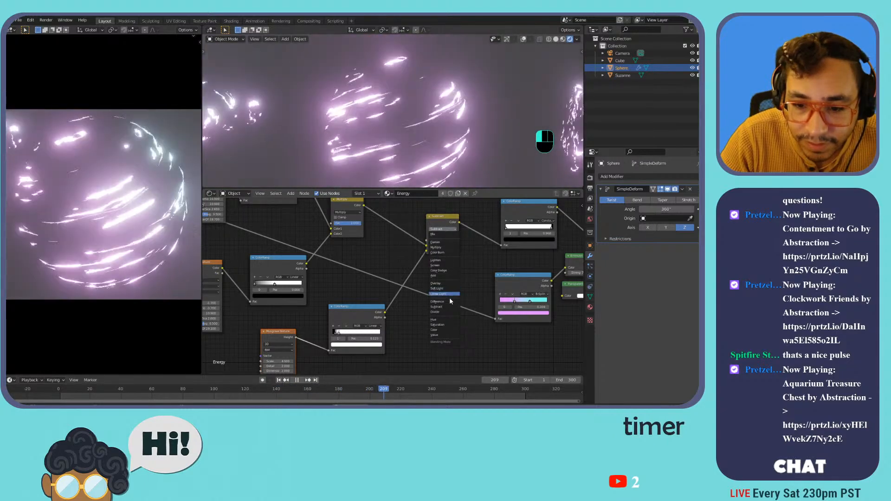
{"action": "left_click", "coordinate": [444, 312]}
Raise the Musgrave Texture's scale to 7 and shift its ColorRamp's stops, placing the white stop at 0.377.
{"action": "left_click_drag", "start_coordinate": [442, 216], "coordinate": [456, 243]}
{"action": "middle_click_drag", "start_coordinate": [350, 290], "coordinate": [444, 240]}
{"action": "middle_click_drag", "start_coordinate": [359, 266], "coordinate": [394, 268]}
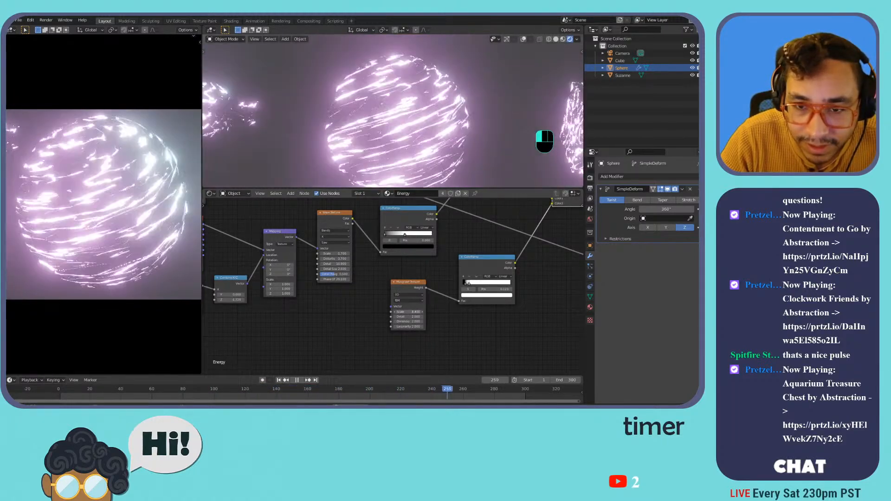
{"action": "mouse_move", "coordinate": [473, 287]}
{"action": "left_mouse_down"}
{"action": "mouse_move", "coordinate": [507, 284]}
{"action": "mouse_move", "coordinate": [473, 285]}
{"action": "left_mouse_up"}
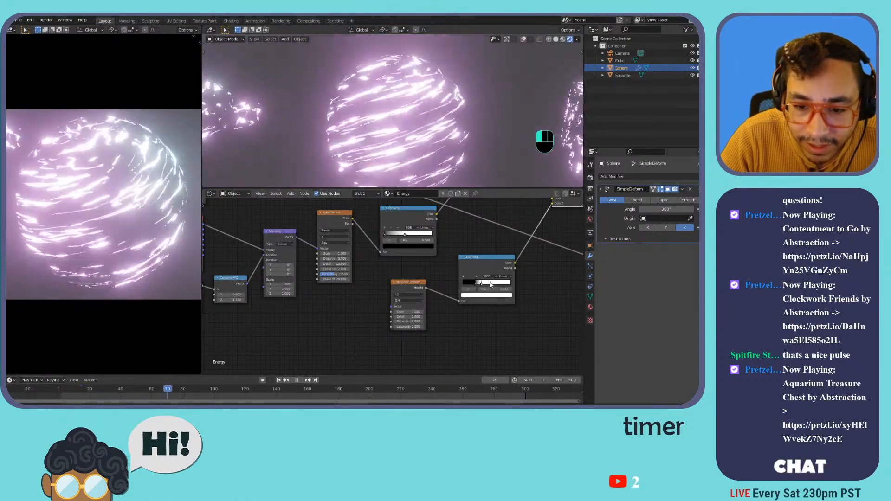
{"action": "middle_click_drag", "start_coordinate": [498, 259], "coordinate": [410, 282]}
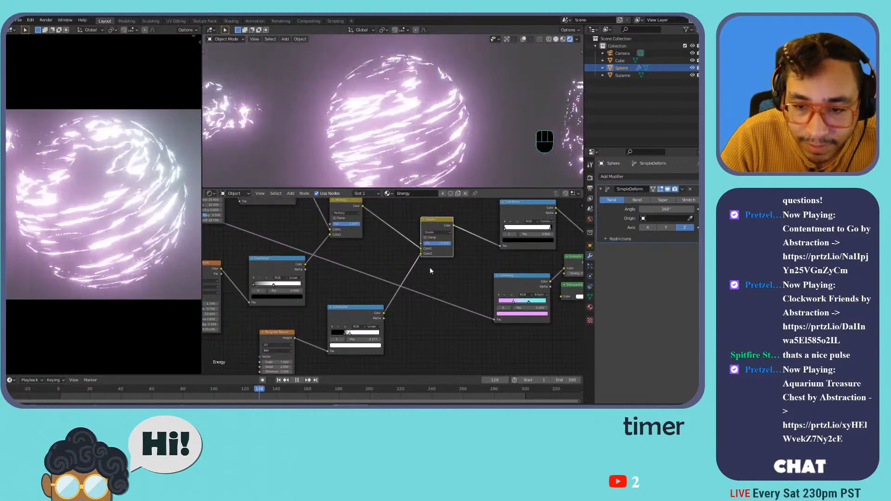
Set the second mix node back to Multiply and move the upper Wave ColorRamp's black and white stops closer together.
{"action": "left_click", "coordinate": [444, 234]}
{"action": "left_click", "coordinate": [440, 251]}
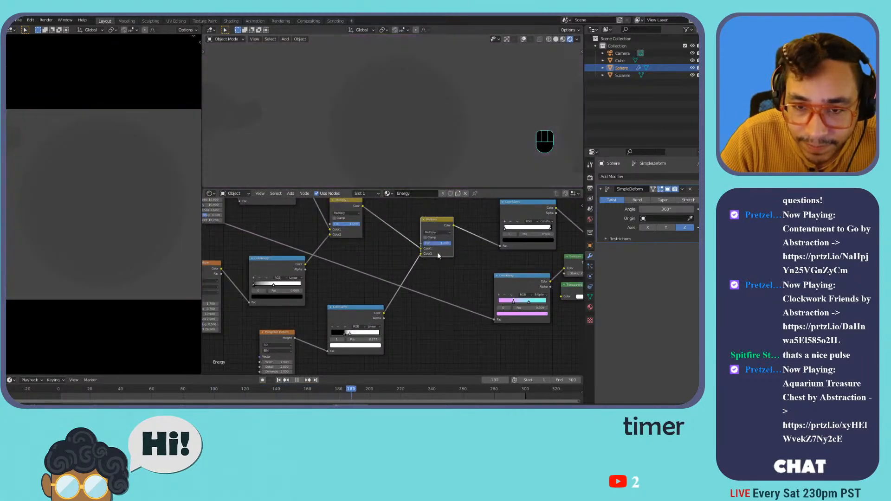
{"action": "middle_click_drag", "start_coordinate": [403, 251], "coordinate": [448, 302]}
{"action": "middle_click_drag", "start_coordinate": [339, 271], "coordinate": [413, 301]}
{"action": "scroll", "coordinate": [390, 268], "scroll_direction": "up", "scroll_amount": 2}
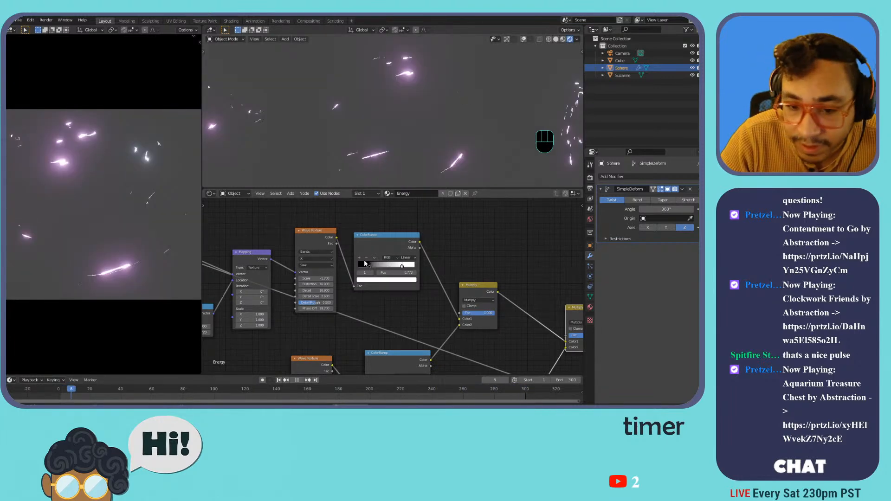
{"action": "left_click_drag", "start_coordinate": [370, 264], "coordinate": [386, 267]}
{"action": "left_click_drag", "start_coordinate": [386, 269], "coordinate": [377, 268]}
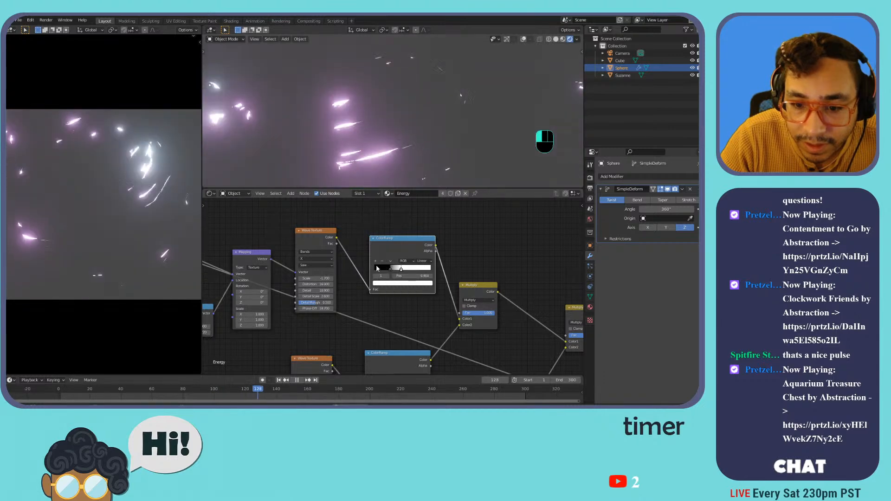
Move the Musgrave ColorRamp's black stop to the start of the ramp to soften the breakup.
{"action": "middle_click_drag", "start_coordinate": [358, 340], "coordinate": [399, 274]}
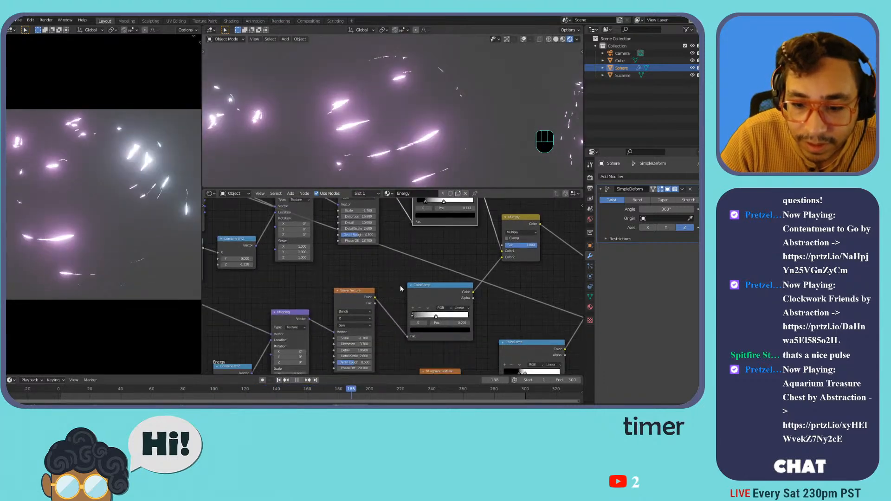
{"action": "middle_click_drag", "start_coordinate": [442, 312], "coordinate": [404, 254]}
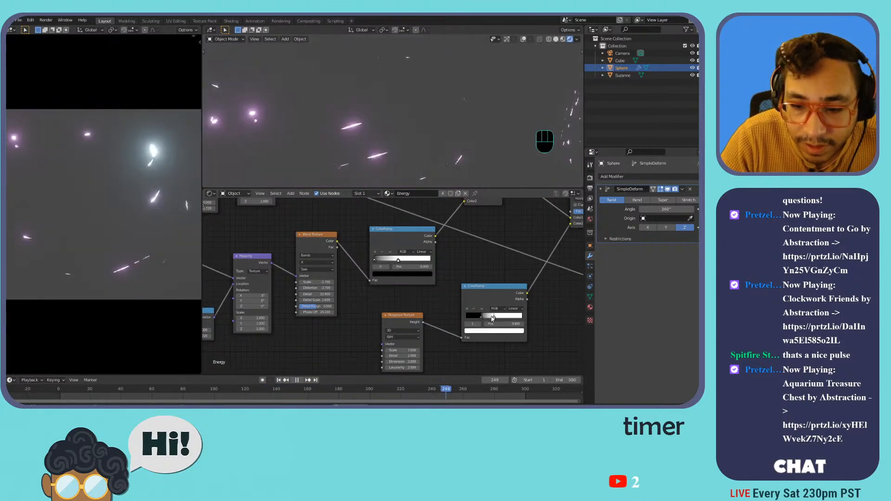
{"action": "left_click_drag", "start_coordinate": [507, 316], "coordinate": [469, 319]}
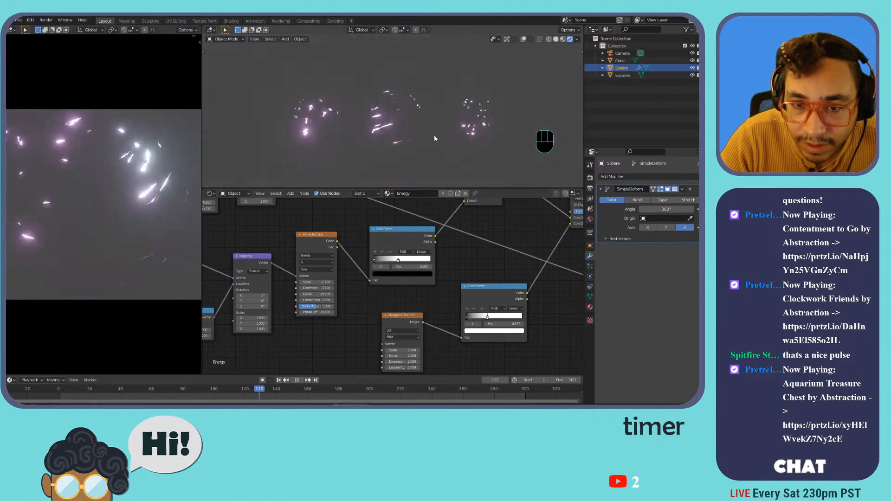
{"action": "scroll", "coordinate": [364, 260], "scroll_direction": "down", "scroll_amount": 1}
{"action": "middle_click_drag", "start_coordinate": [364, 260], "coordinate": [502, 239]}
{"action": "middle_click_drag", "start_coordinate": [343, 292], "coordinate": [398, 313]}
{"action": "left_click_drag", "start_coordinate": [402, 323], "coordinate": [452, 322]}
{"action": "key", "text": "ctrl+z"}
Connect the first mix node's output directly to the black-and-white ColorRamp feeding the shader mix, bypassing the Musgrave mix node.
{"action": "middle_click_drag", "start_coordinate": [453, 310], "coordinate": [288, 343]}
{"action": "scroll", "coordinate": [288, 342], "scroll_direction": "down", "scroll_amount": 3}
{"action": "middle_click_drag", "start_coordinate": [452, 254], "coordinate": [339, 265]}
{"action": "left_click_drag", "start_coordinate": [357, 244], "coordinate": [476, 280]}
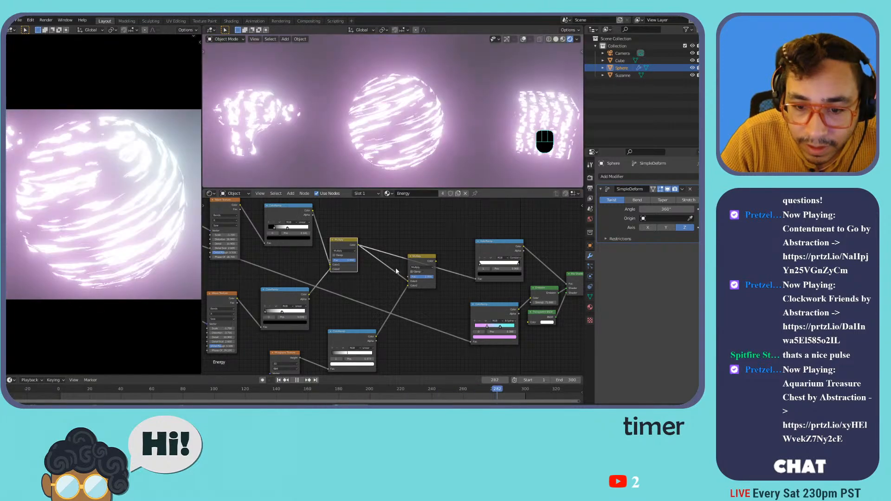
Move the white stop of the upper Wave ColorRamp toward the end of the ramp and check the streaks on the sphere.
{"action": "middle_click_drag", "start_coordinate": [286, 229], "coordinate": [358, 264]}
{"action": "left_click_drag", "start_coordinate": [358, 265], "coordinate": [372, 263]}
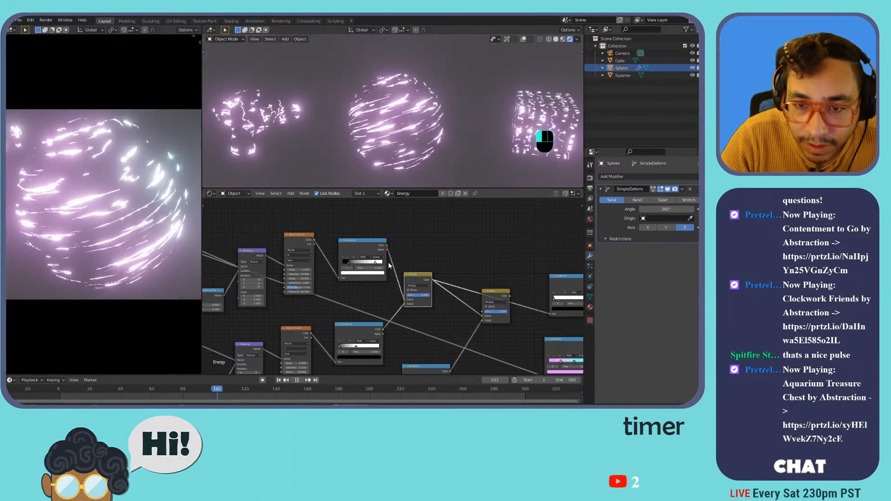
{"action": "scroll", "coordinate": [421, 125], "scroll_direction": "up", "scroll_amount": 4}
{"action": "middle_click_drag", "start_coordinate": [422, 125], "coordinate": [443, 112]}
{"action": "scroll", "coordinate": [445, 144], "scroll_direction": "down", "scroll_amount": 5}
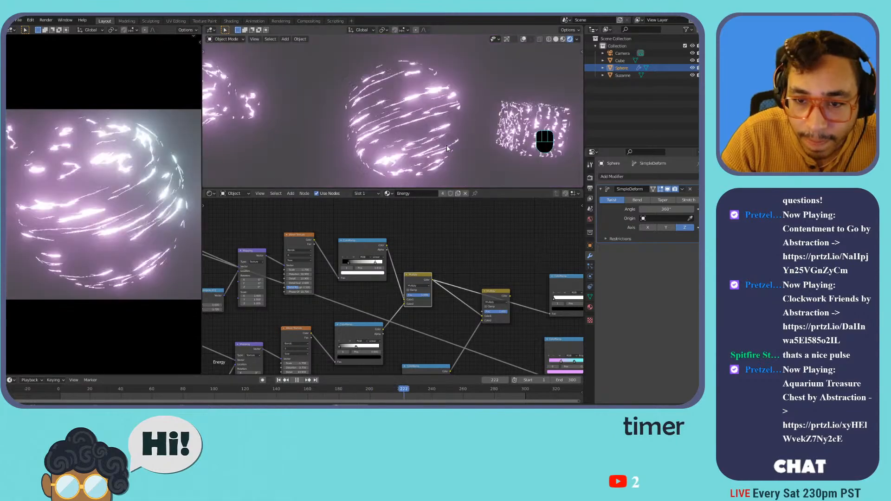
Insert a Separate XYZ node before the purple-cyan ColorRamp, feed the ramp from its Z output and reverse the colours so cyan comes first.
{"action": "middle_click_drag", "start_coordinate": [482, 356], "coordinate": [461, 293]}
{"action": "middle_click_drag", "start_coordinate": [233, 235], "coordinate": [311, 260]}
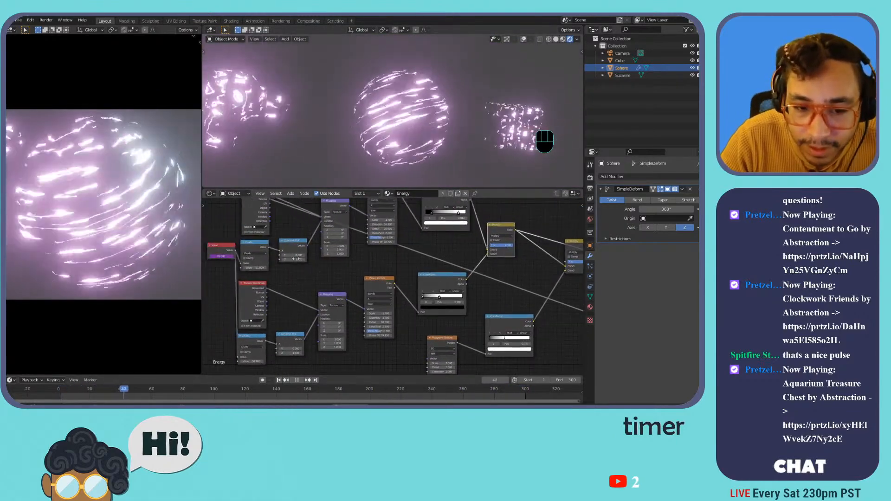
{"action": "scroll", "coordinate": [320, 274], "scroll_direction": "down", "scroll_amount": 1}
{"action": "middle_click_drag", "start_coordinate": [466, 281], "coordinate": [317, 271]}
{"action": "key", "text": "shift+a"}
{"action": "mouse_move", "coordinate": [436, 280]}
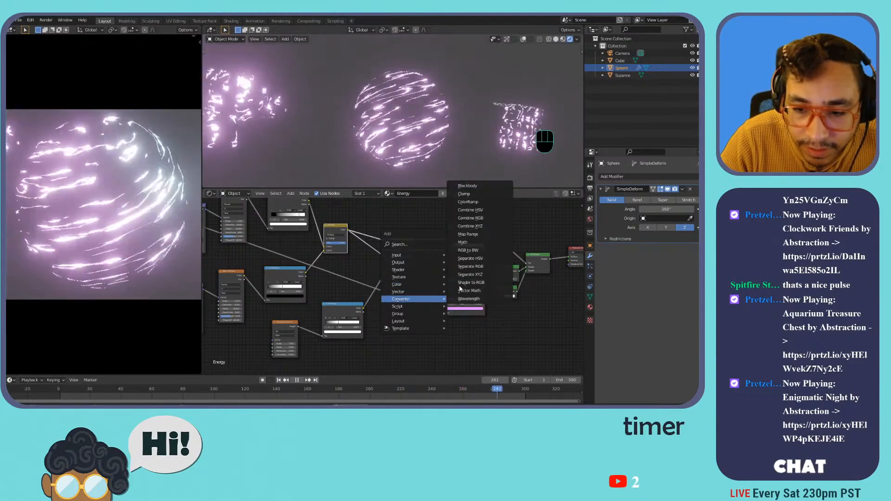
{"action": "left_click", "coordinate": [470, 275]}
{"action": "left_click", "coordinate": [416, 304]}
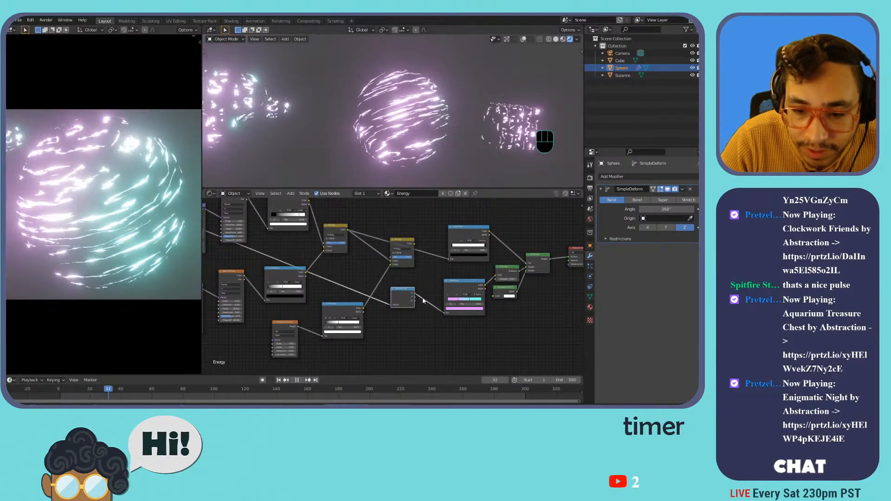
{"action": "left_click", "coordinate": [460, 302]}
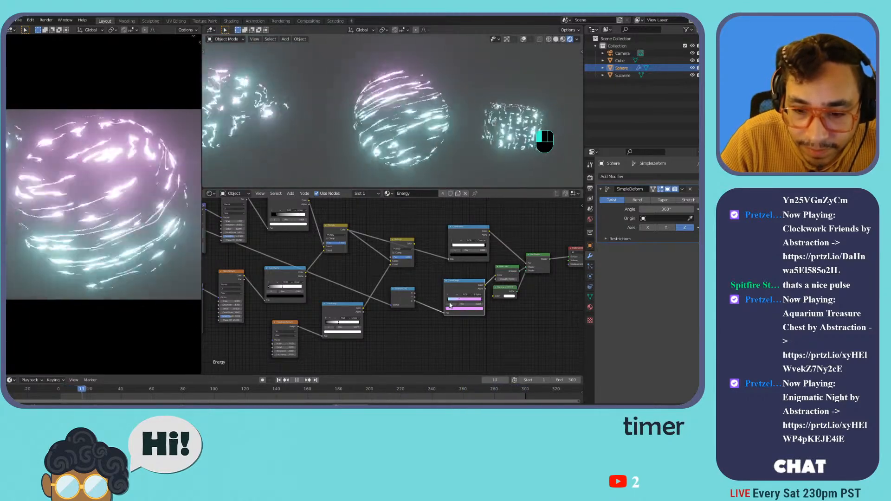
Insert a Math node between the Separate XYZ node and the purple-cyan ColorRamp, and check the gradient on the objects.
{"action": "left_click_drag", "start_coordinate": [401, 292], "coordinate": [391, 299]}
{"action": "key", "text": "shift+a"}
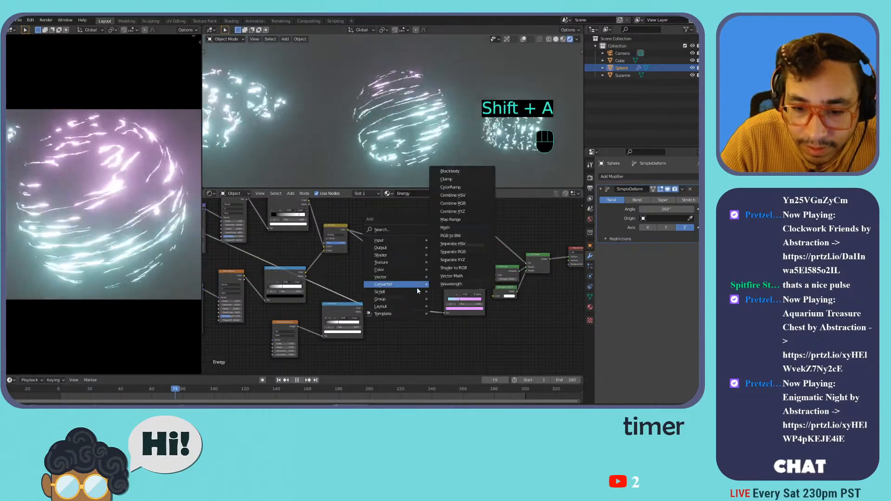
{"action": "mouse_move", "coordinate": [406, 280]}
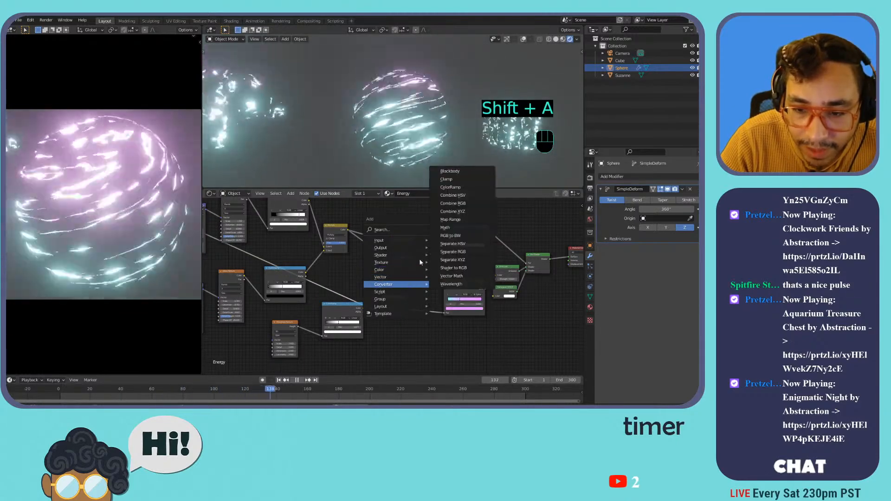
{"action": "left_click", "coordinate": [445, 227]}
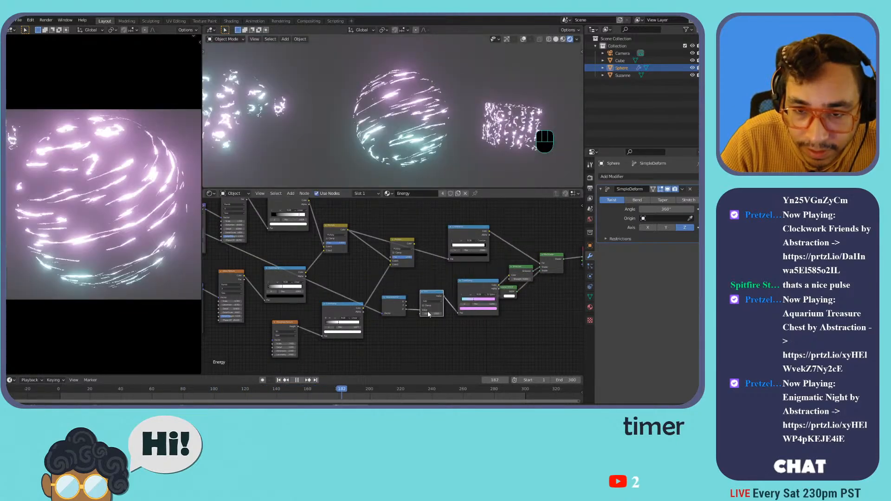
{"action": "left_click", "coordinate": [435, 310]}
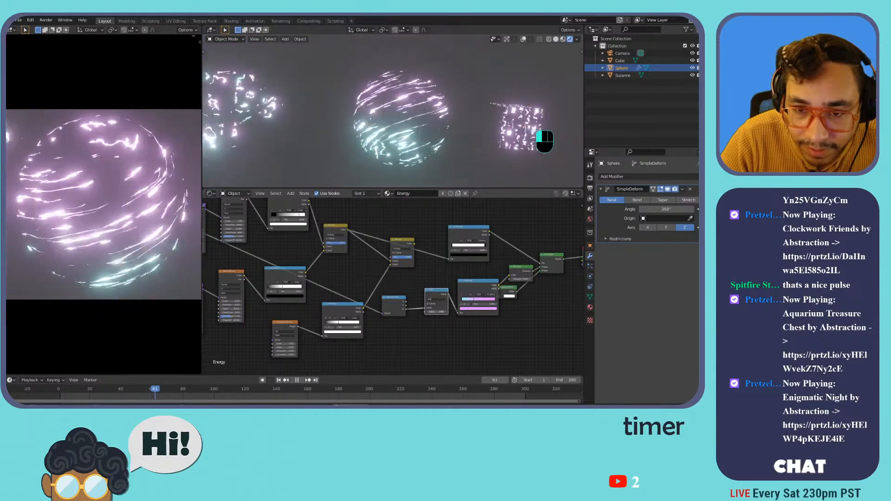
{"action": "middle_click_drag", "start_coordinate": [376, 153], "coordinate": [358, 151]}
{"action": "key", "text": "KP_0"}
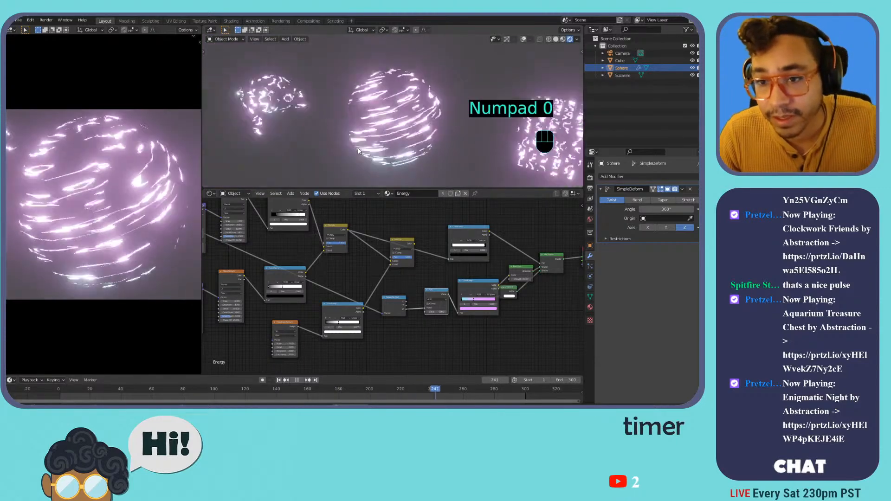